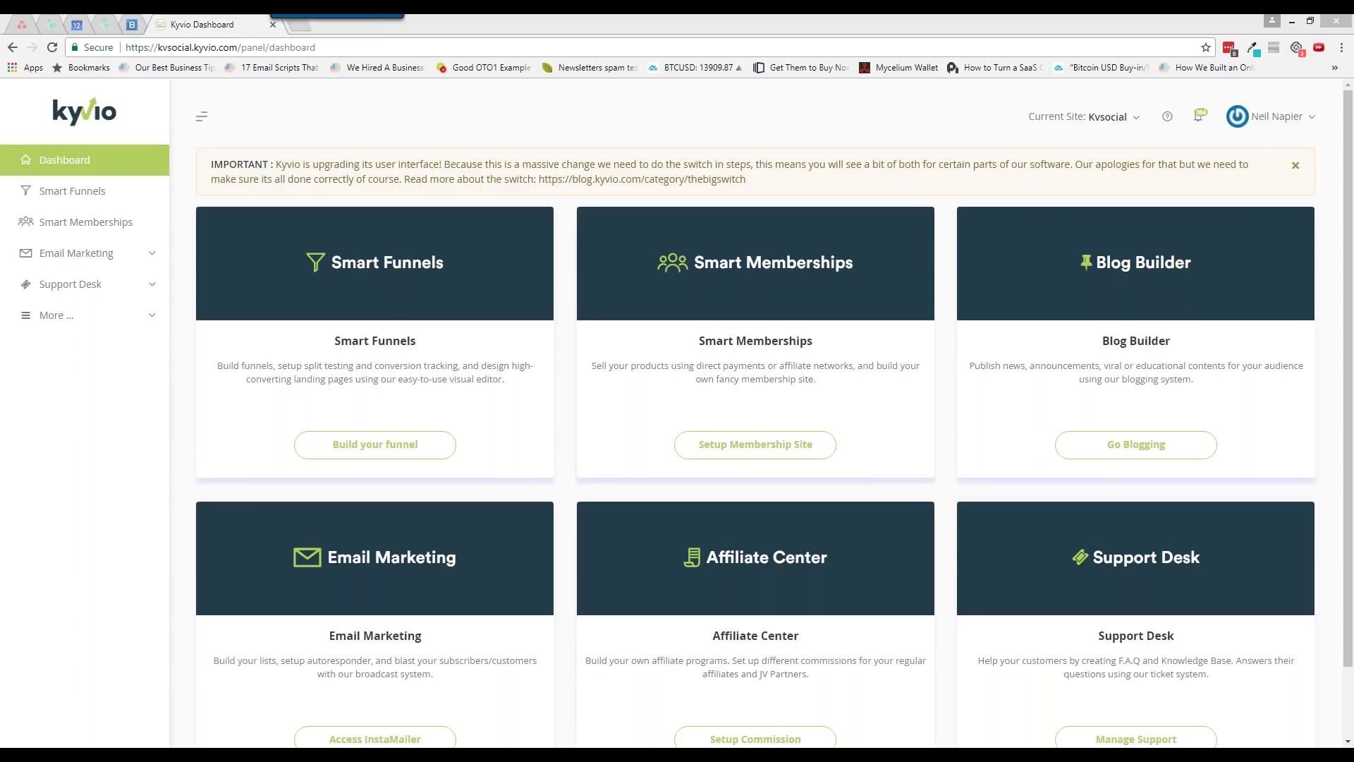
Dismiss the IMPORTANT notice and open the Smart Funnels overview of all 13 funnels
{"action": "left_click", "coordinate": [1295, 165]}
{"action": "left_click", "coordinate": [375, 385]}
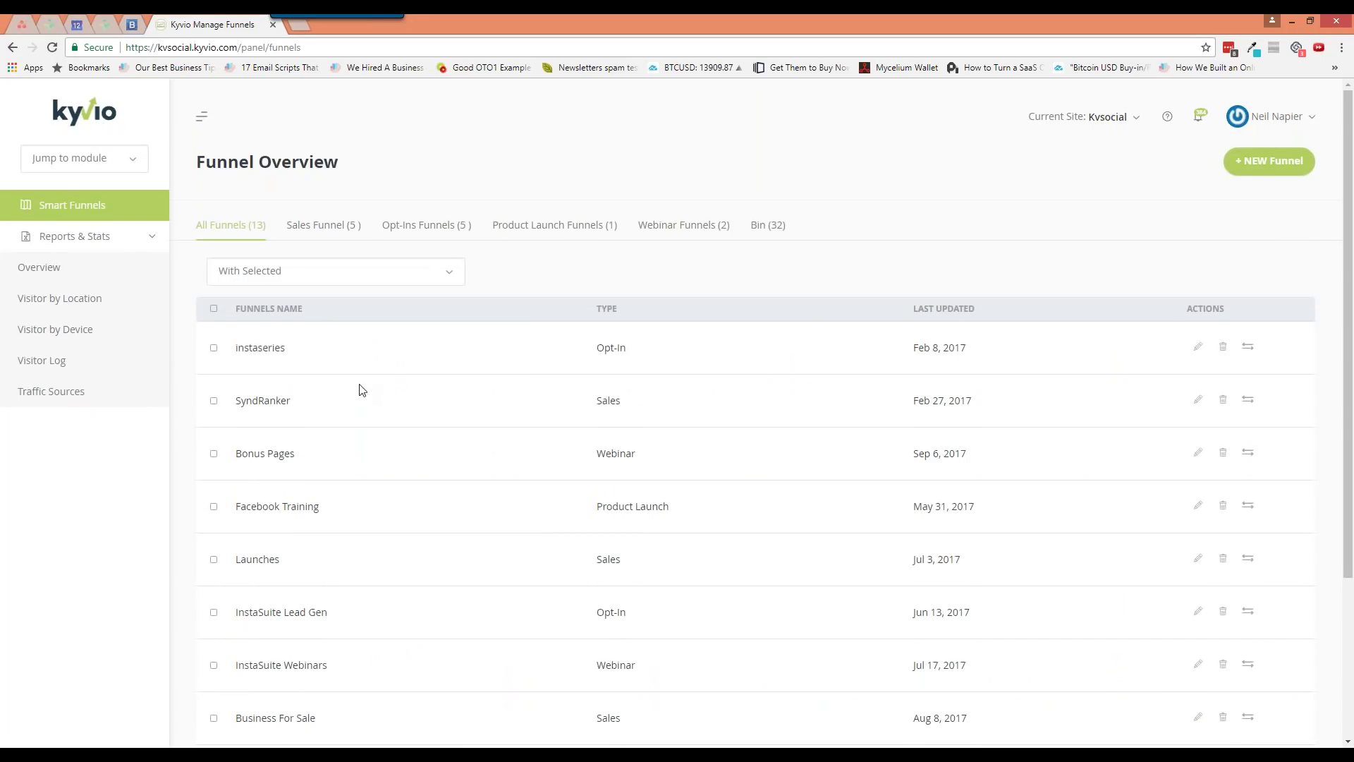
Collapse the reports submenu and open and close the Jump to module list without switching
{"action": "left_click", "coordinate": [151, 242]}
{"action": "left_click", "coordinate": [119, 164]}
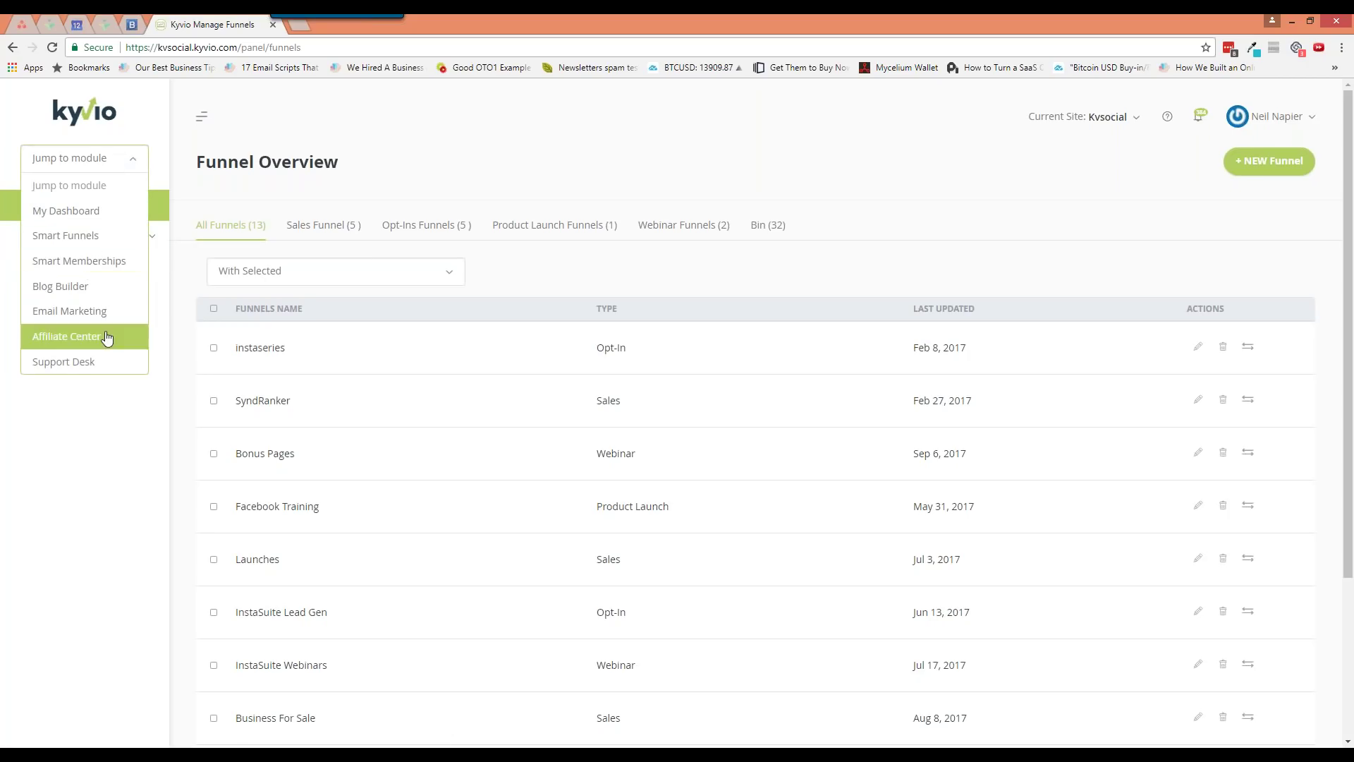
{"action": "left_click", "coordinate": [109, 455]}
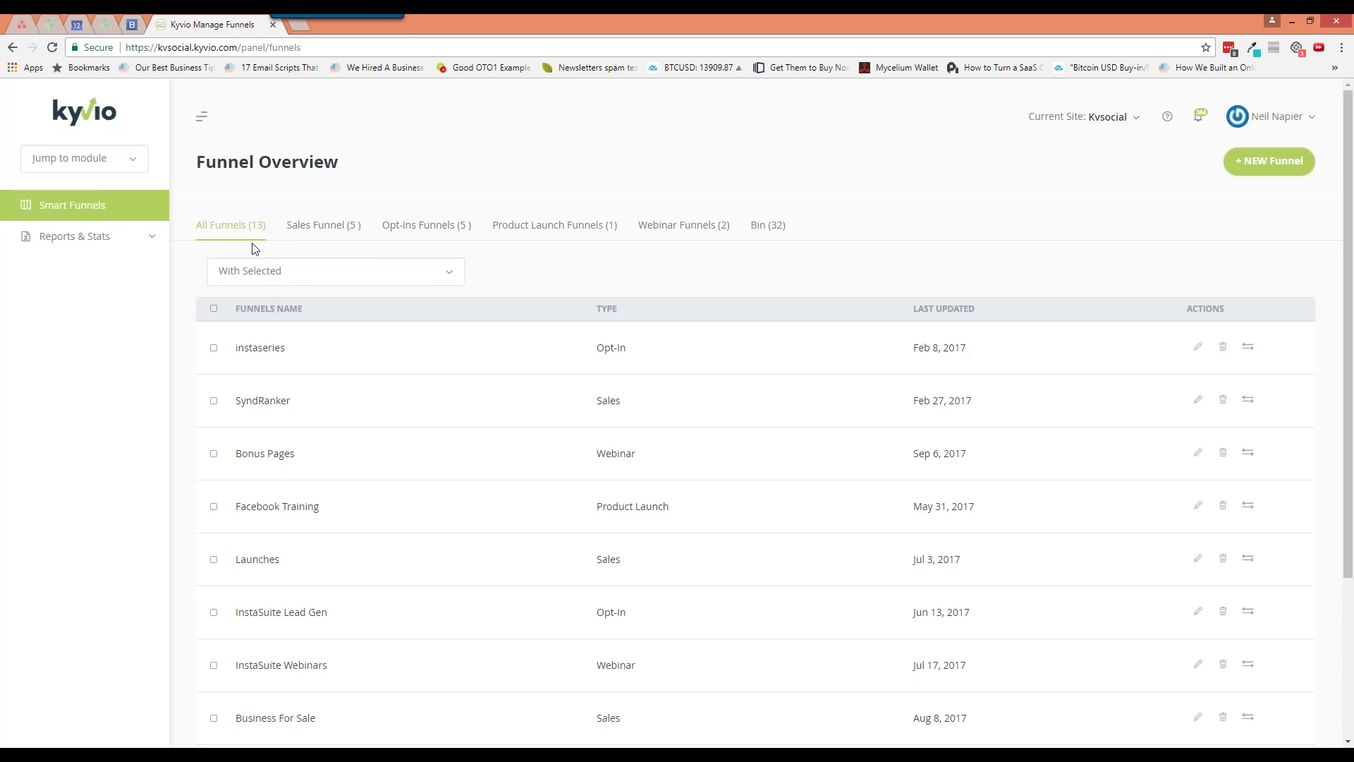
Tick the SyndRanker funnel and leave the With Selected bulk actions unapplied
{"action": "scroll", "coordinate": [417, 457], "scroll_direction": "down", "scroll_amount": 2}
{"action": "scroll", "coordinate": [416, 458], "scroll_direction": "down", "scroll_amount": 2}
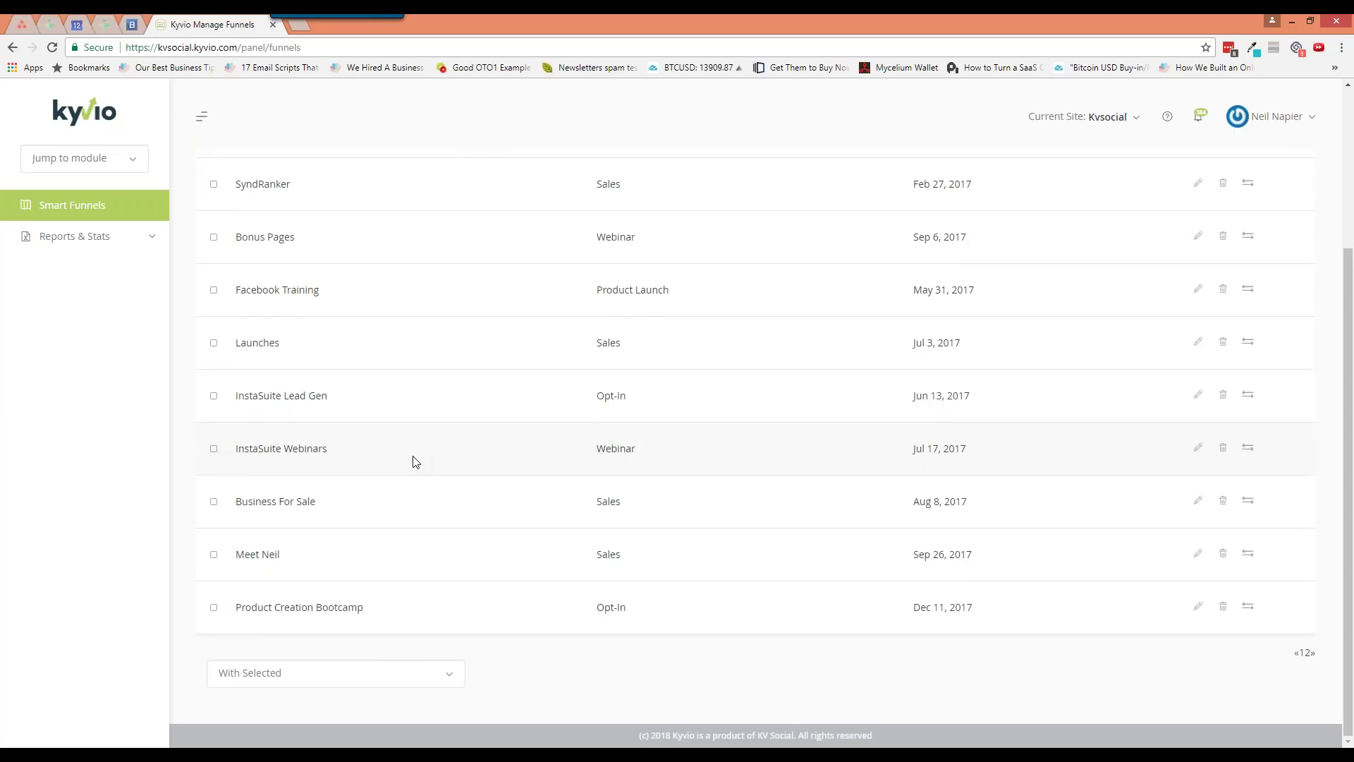
{"action": "scroll", "coordinate": [416, 462], "scroll_direction": "up", "scroll_amount": 4}
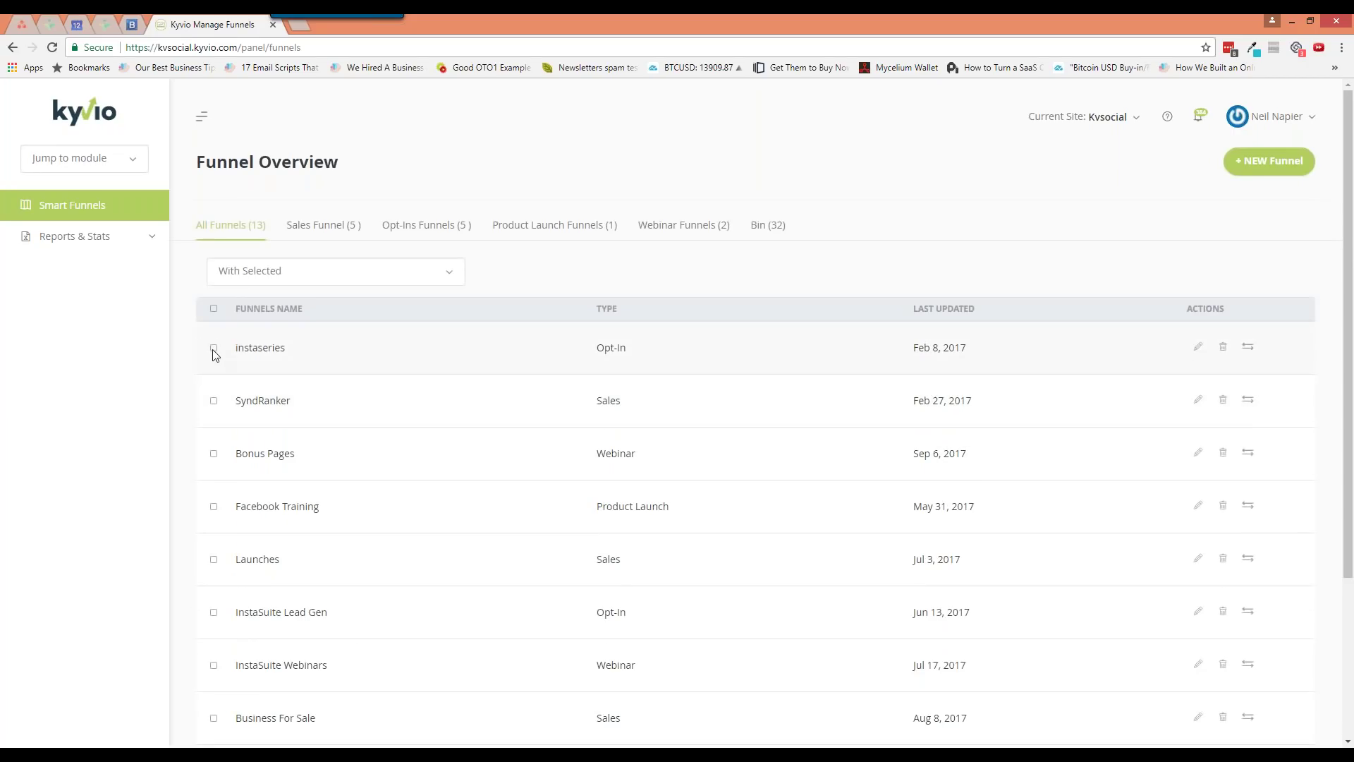
{"action": "left_click", "coordinate": [213, 400]}
{"action": "left_click", "coordinate": [354, 275]}
{"action": "left_click", "coordinate": [514, 277]}
{"action": "scroll", "coordinate": [702, 403], "scroll_direction": "down", "scroll_amount": 4}
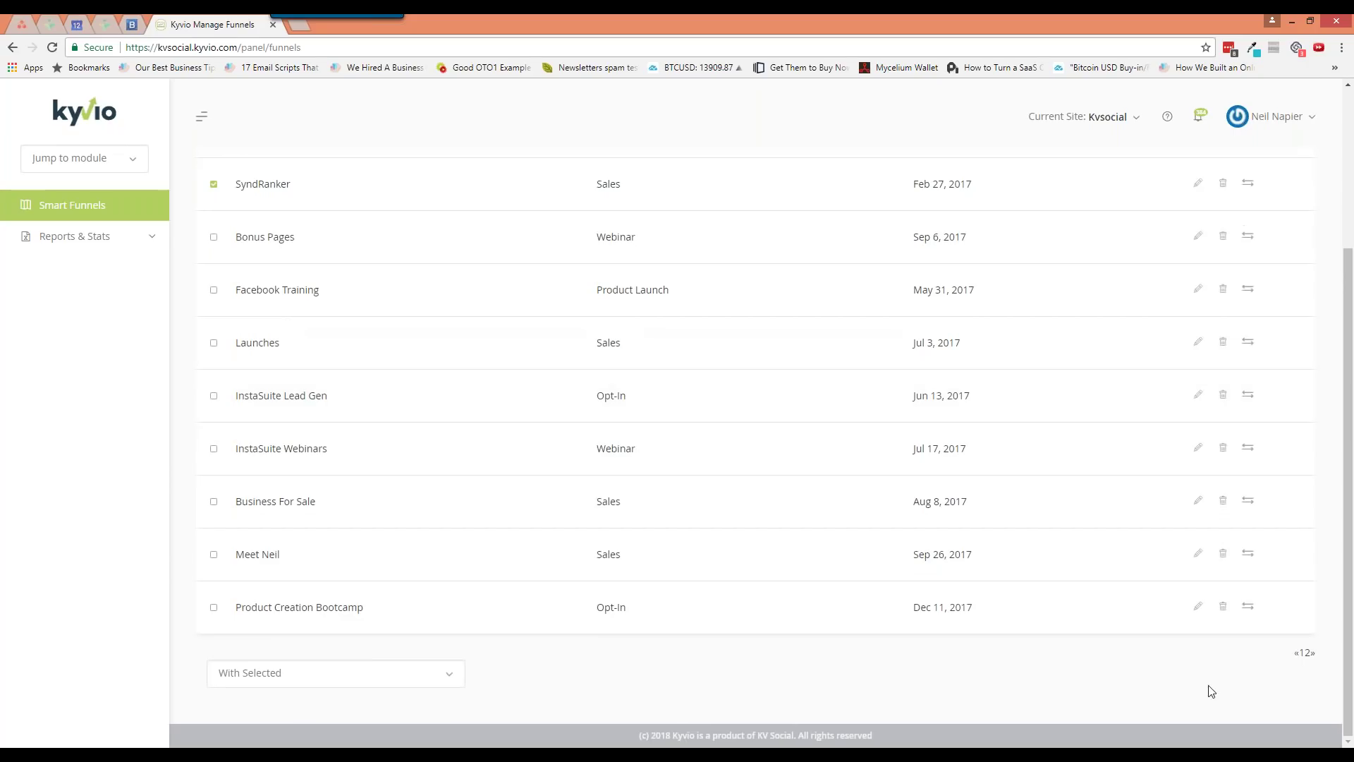
On funnel list page 2, open Live Workshop Optin + Upsell and its Squeeze Page settings
{"action": "left_click", "coordinate": [1307, 654]}
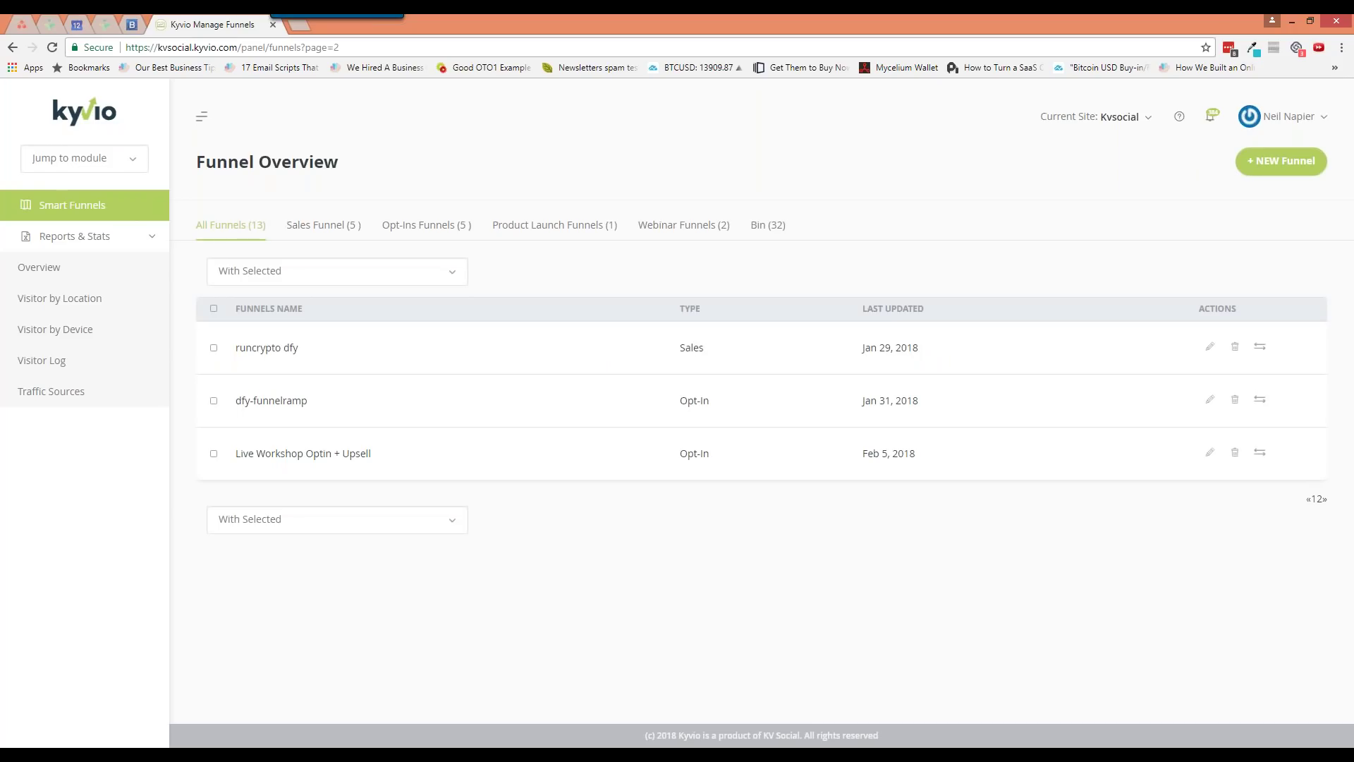
{"action": "left_click", "coordinate": [1211, 455]}
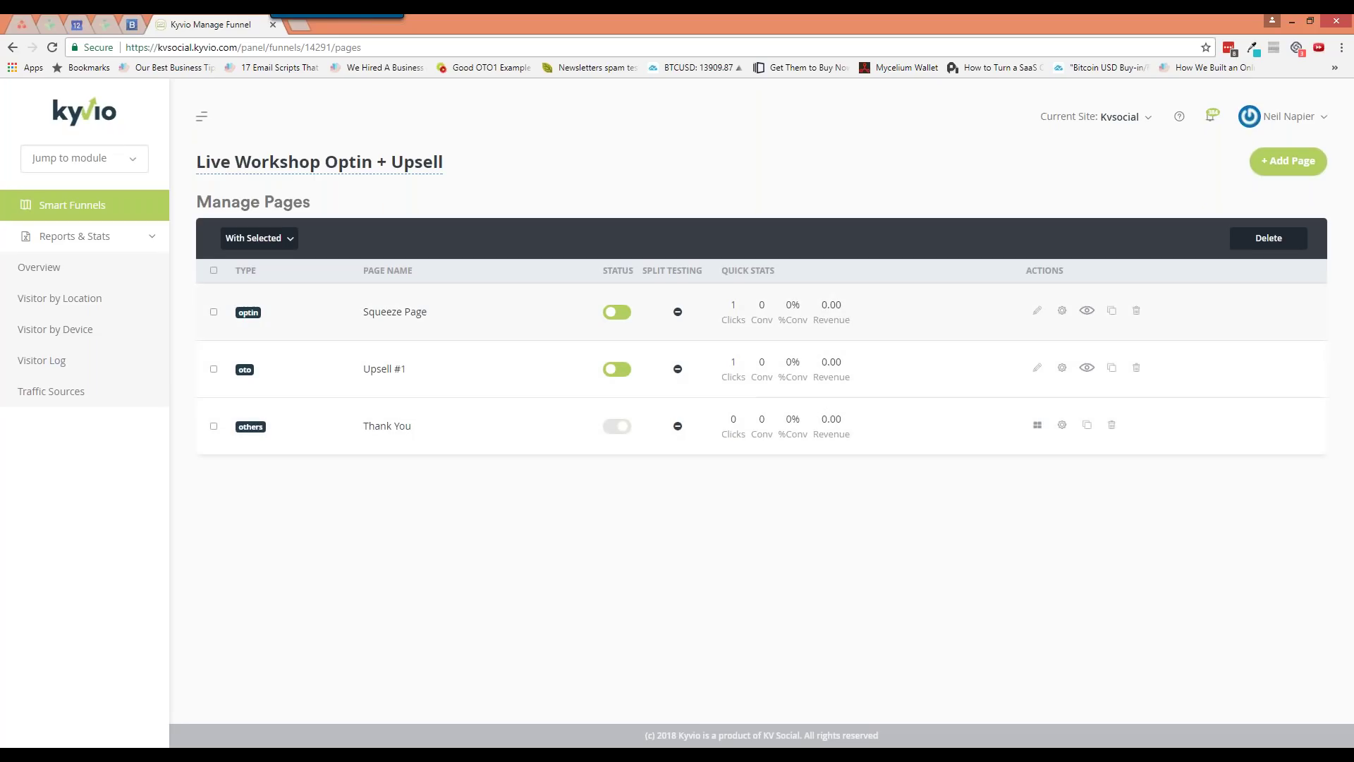
{"action": "left_click", "coordinate": [1062, 312]}
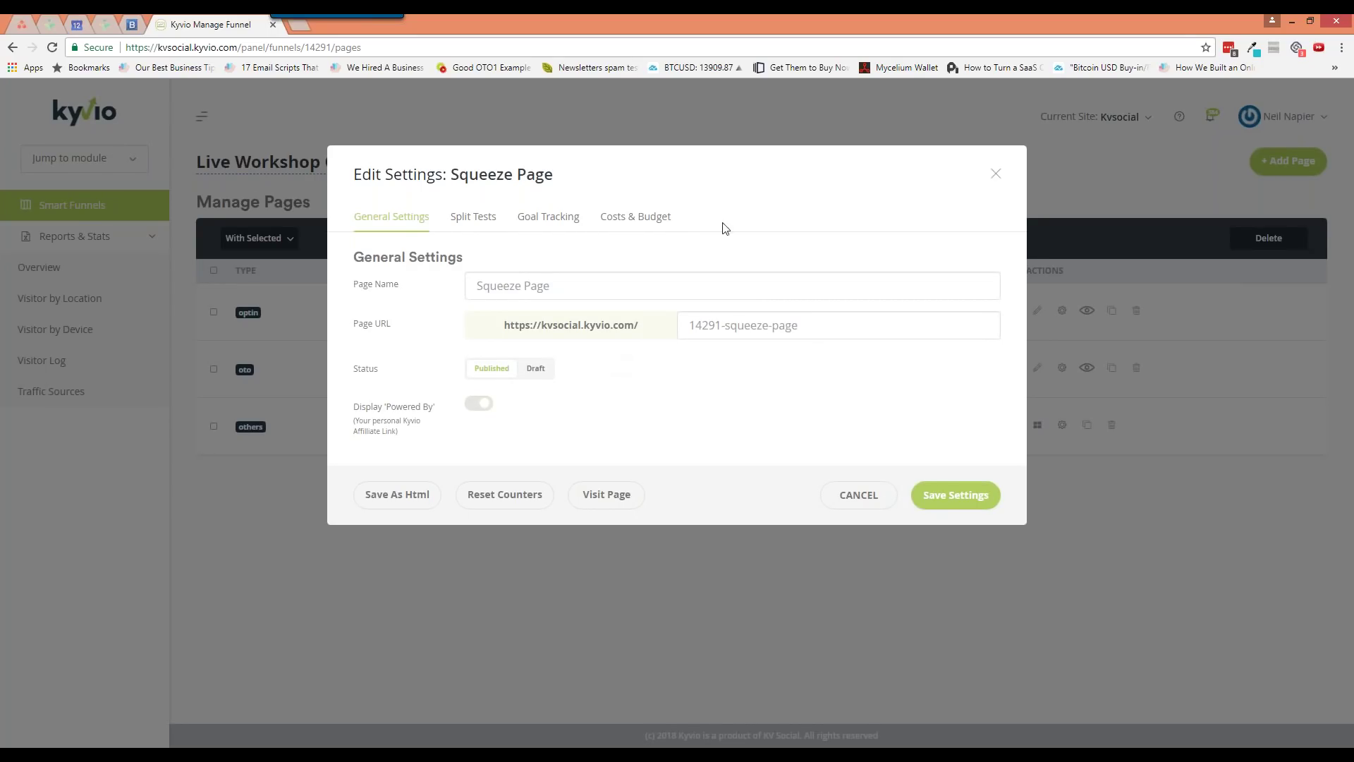
Review the Squeeze Page's name and URL slug, then export it as HTML (page_65200.zip)
{"action": "left_click_drag", "start_coordinate": [671, 217], "coordinate": [604, 220]}
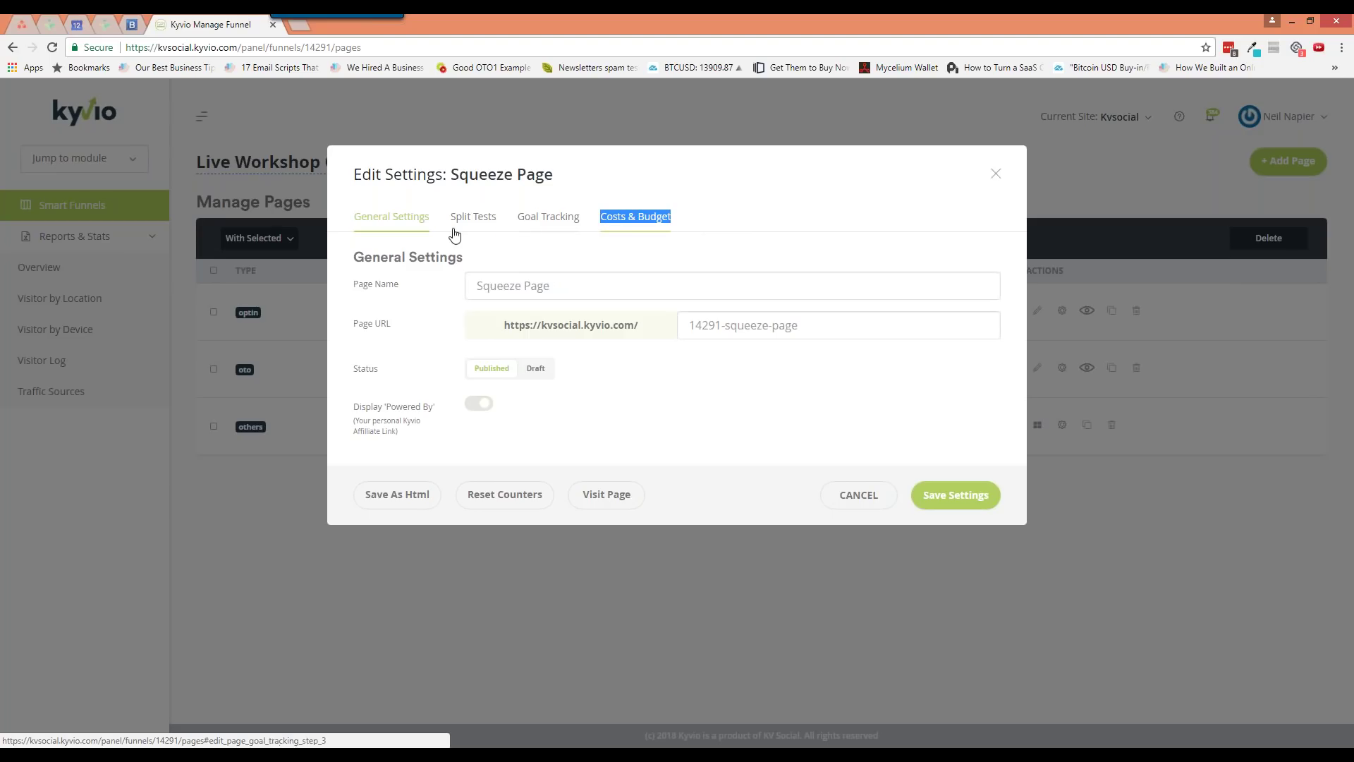
{"action": "left_click", "coordinate": [640, 184]}
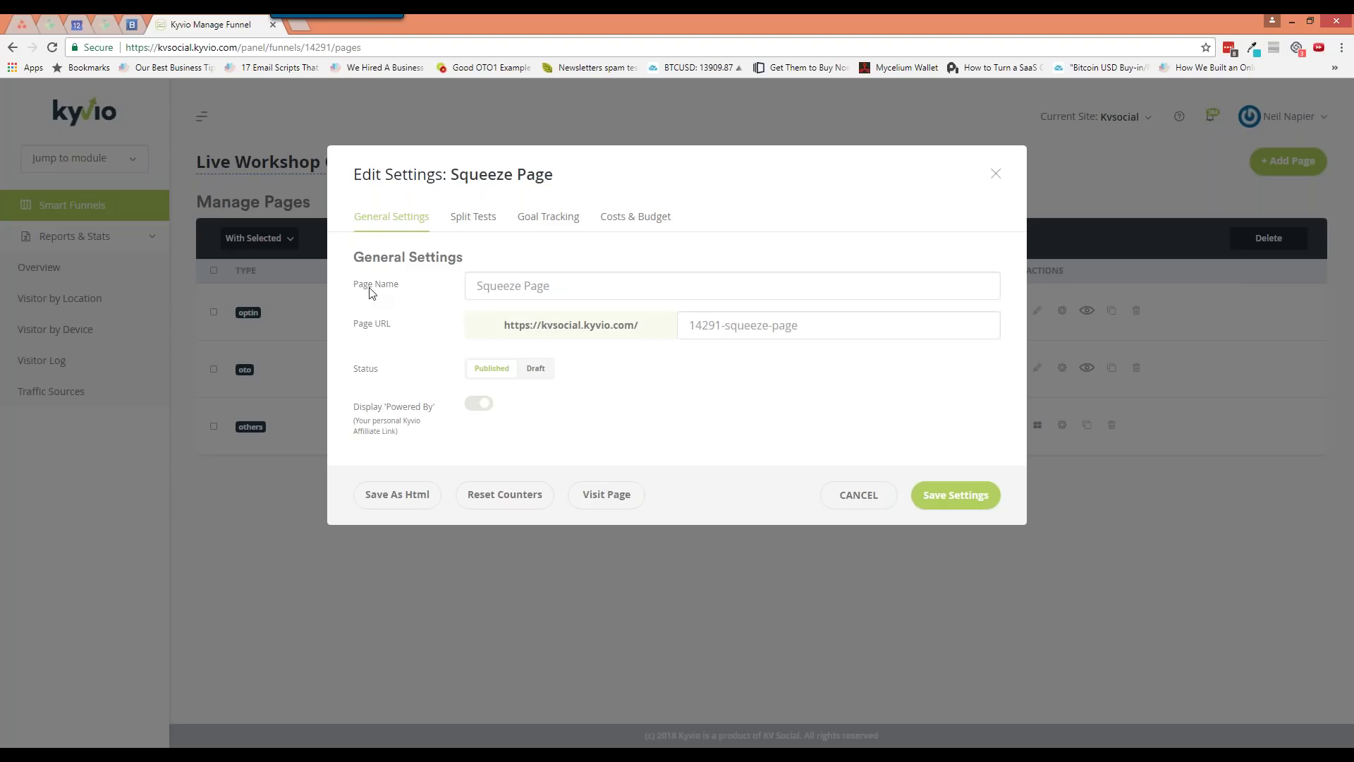
{"action": "triple_click", "coordinate": [545, 286]}
{"action": "left_click", "coordinate": [598, 175]}
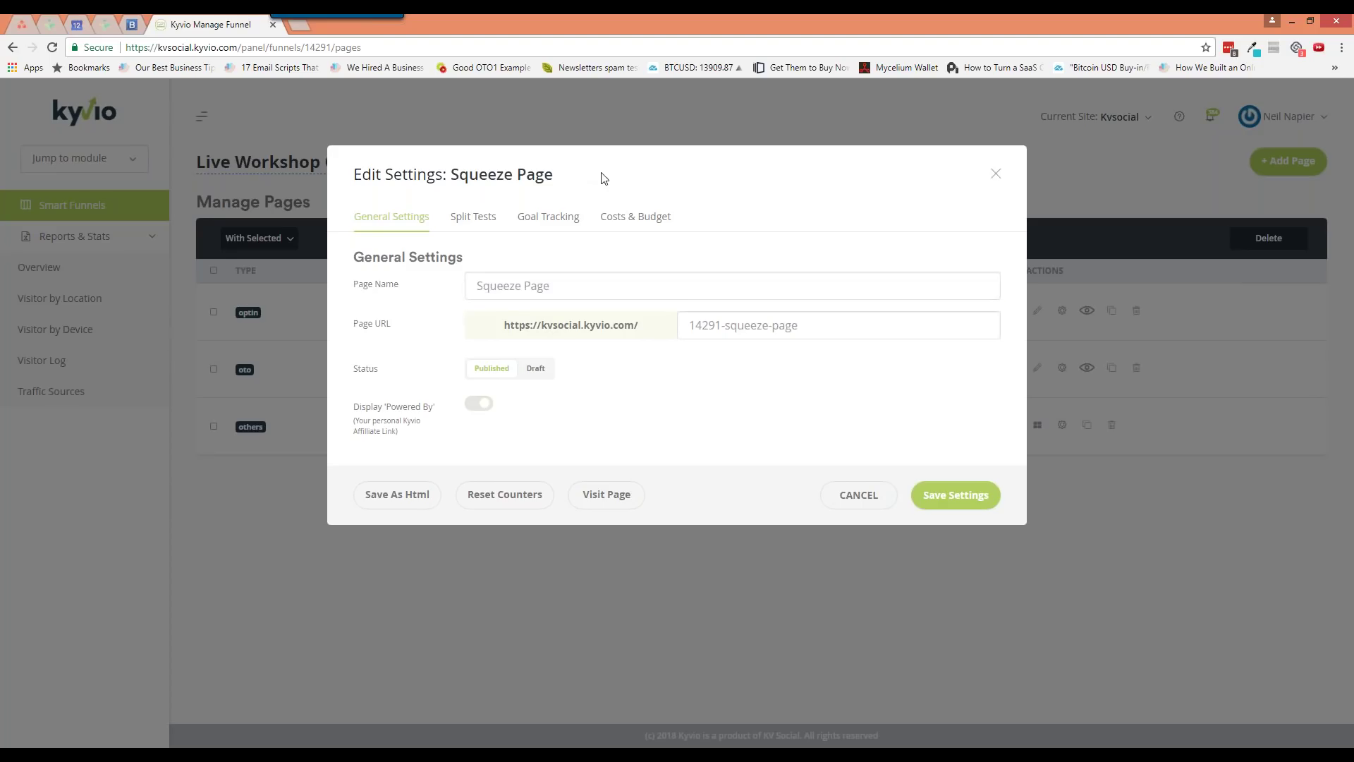
{"action": "double_click", "coordinate": [705, 326]}
{"action": "left_click", "coordinate": [730, 327]}
{"action": "key", "text": "ctrl+a"}
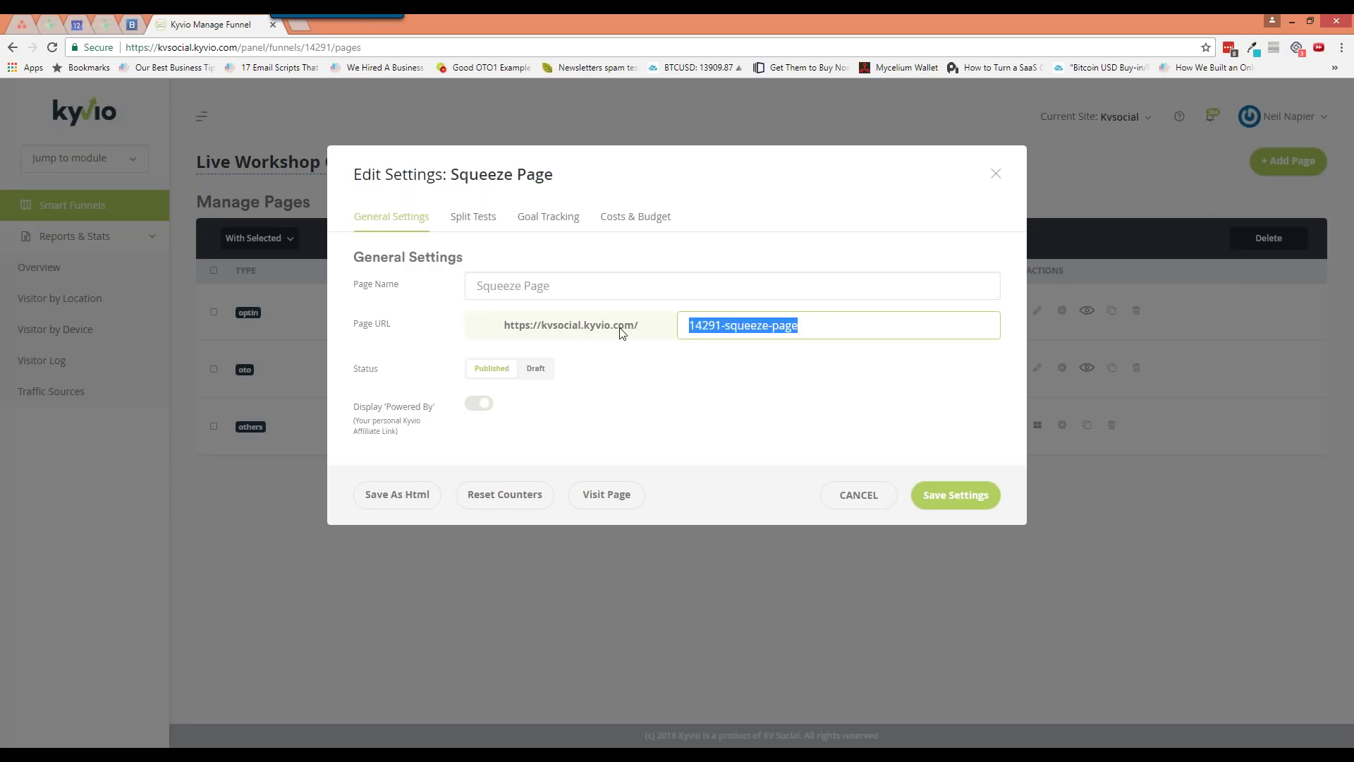
{"action": "left_click", "coordinate": [695, 326]}
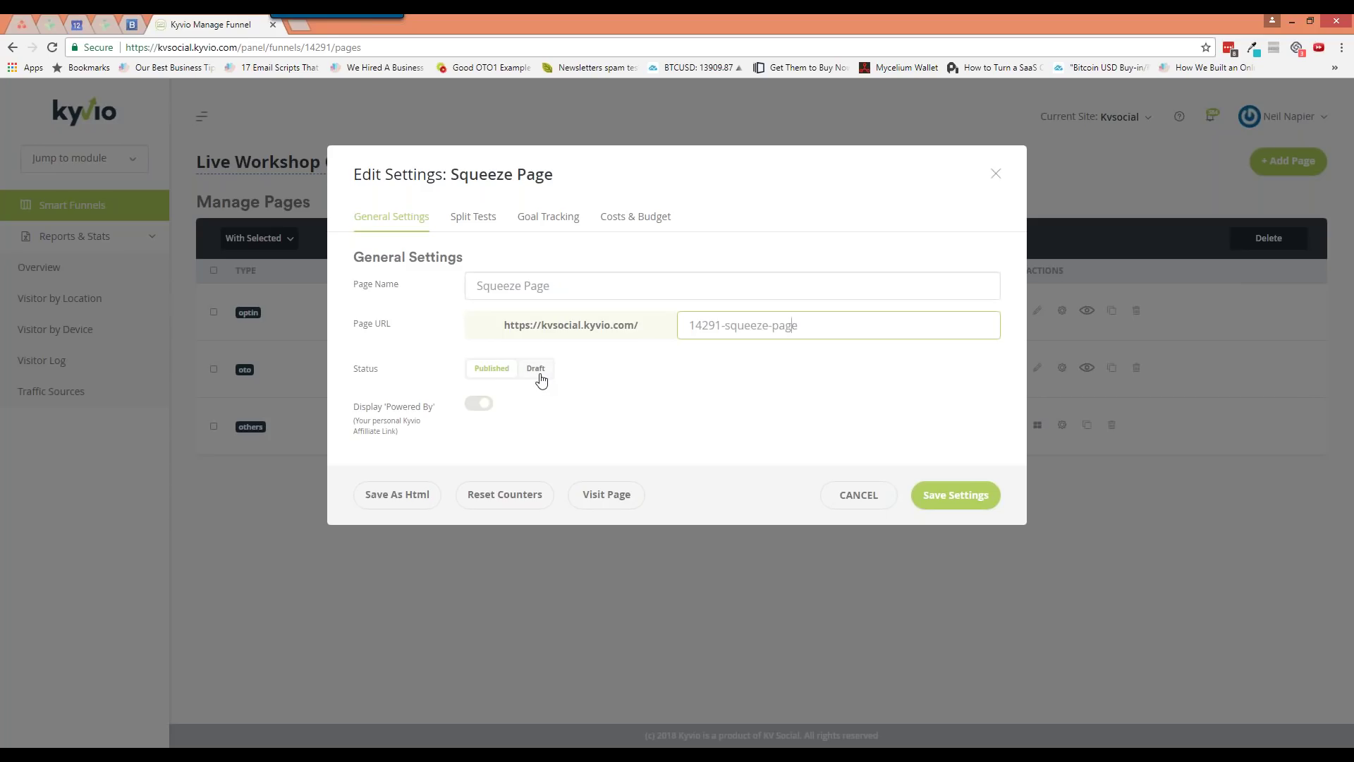
{"action": "left_click", "coordinate": [478, 405]}
{"action": "left_click", "coordinate": [398, 502]}
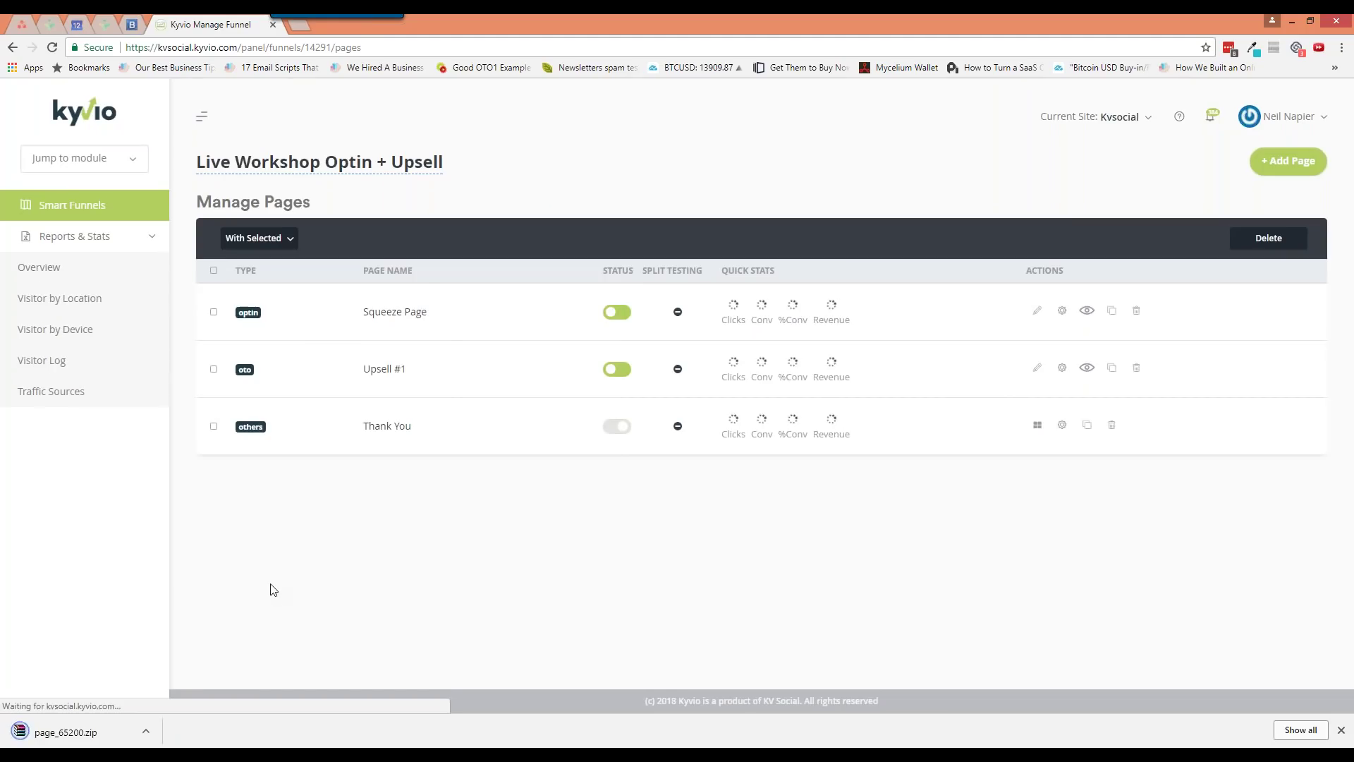
Turn on Display 'Powered By' in the Squeeze Page settings and save
{"action": "left_click", "coordinate": [1062, 312]}
{"action": "left_click", "coordinate": [478, 403]}
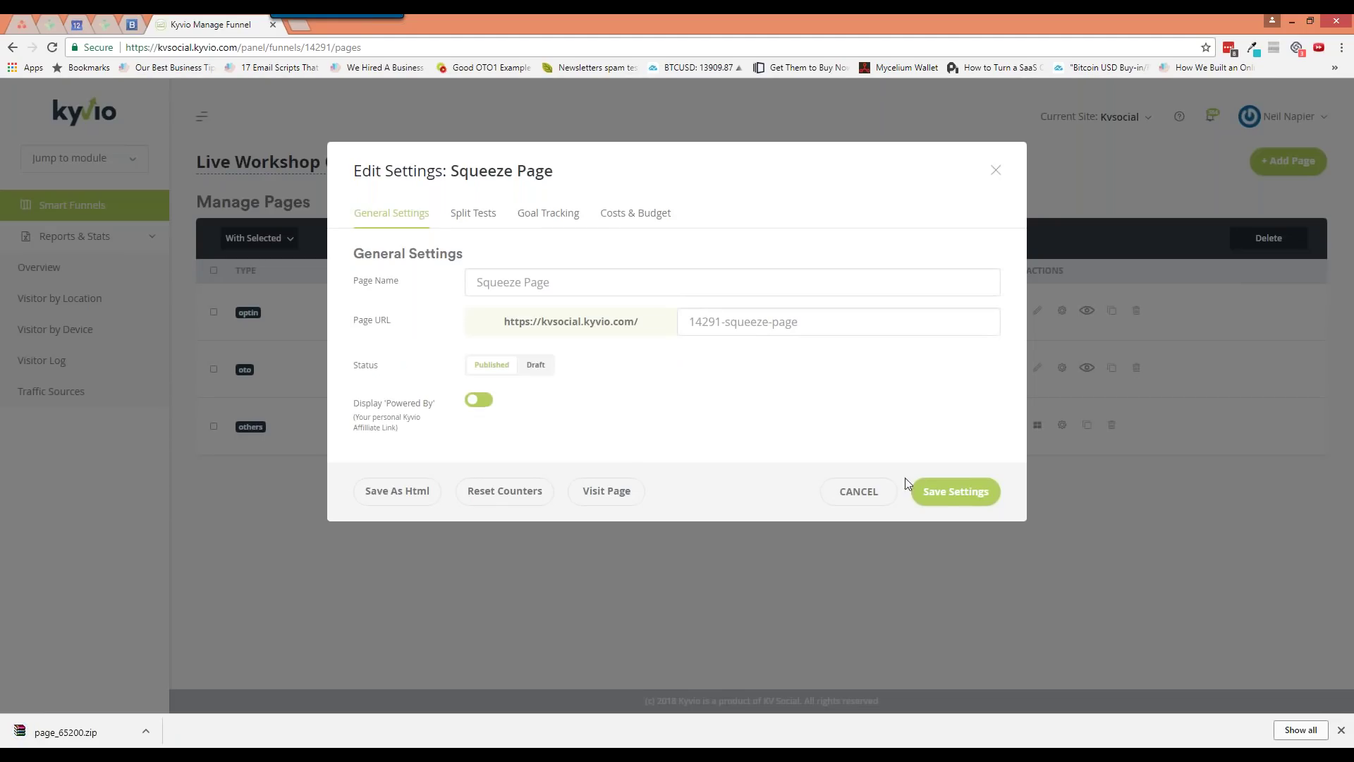
{"action": "left_click", "coordinate": [946, 493]}
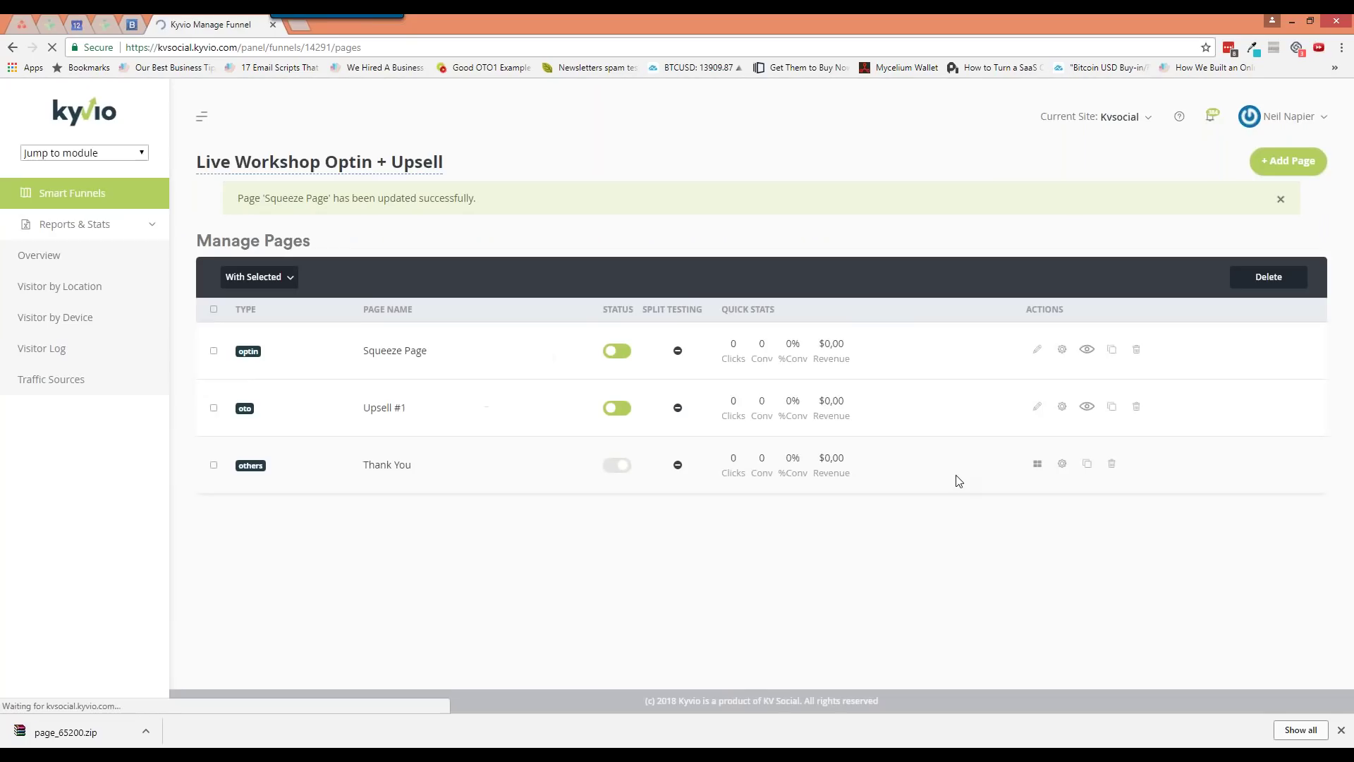
Reset the Squeeze Page's stats counters, confirming with OK, and view the live page
{"action": "left_click", "coordinate": [1061, 349]}
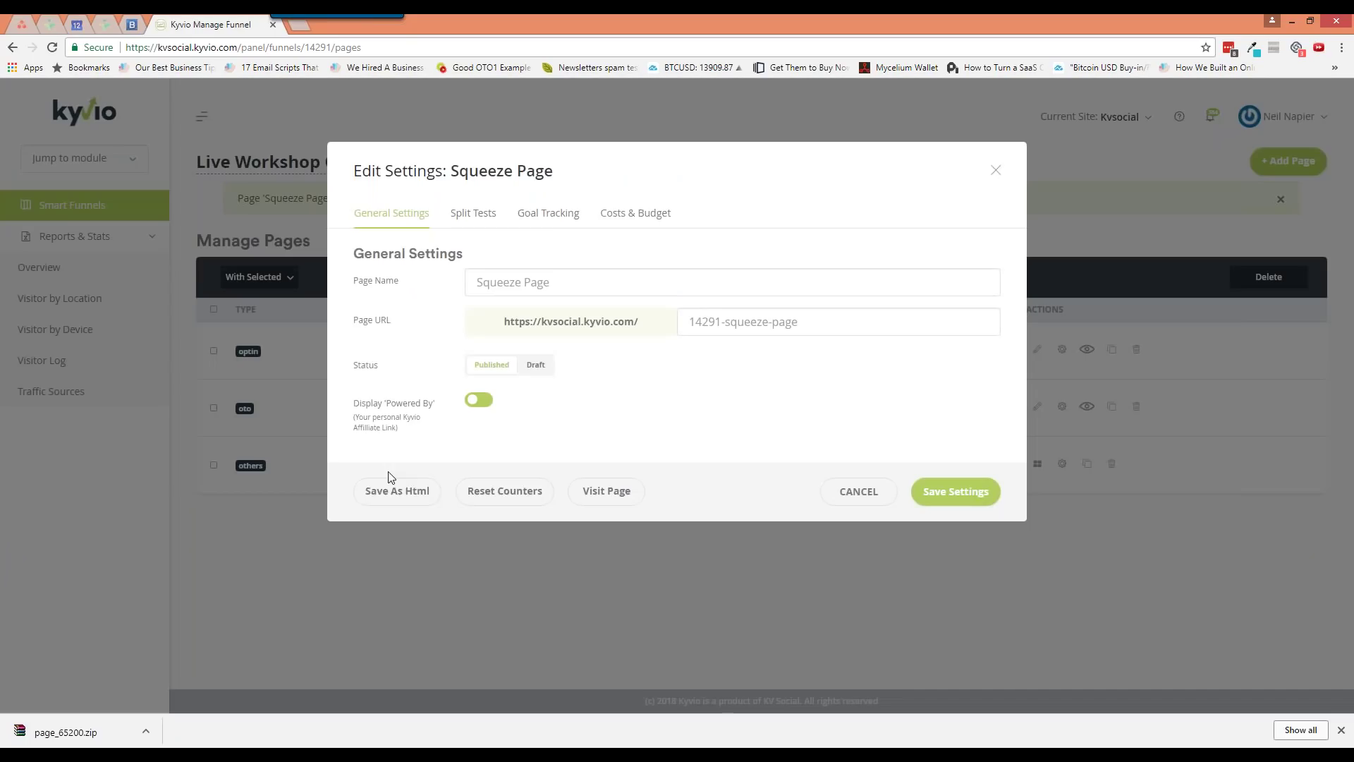
{"action": "left_click", "coordinate": [514, 500]}
{"action": "left_click", "coordinate": [745, 255]}
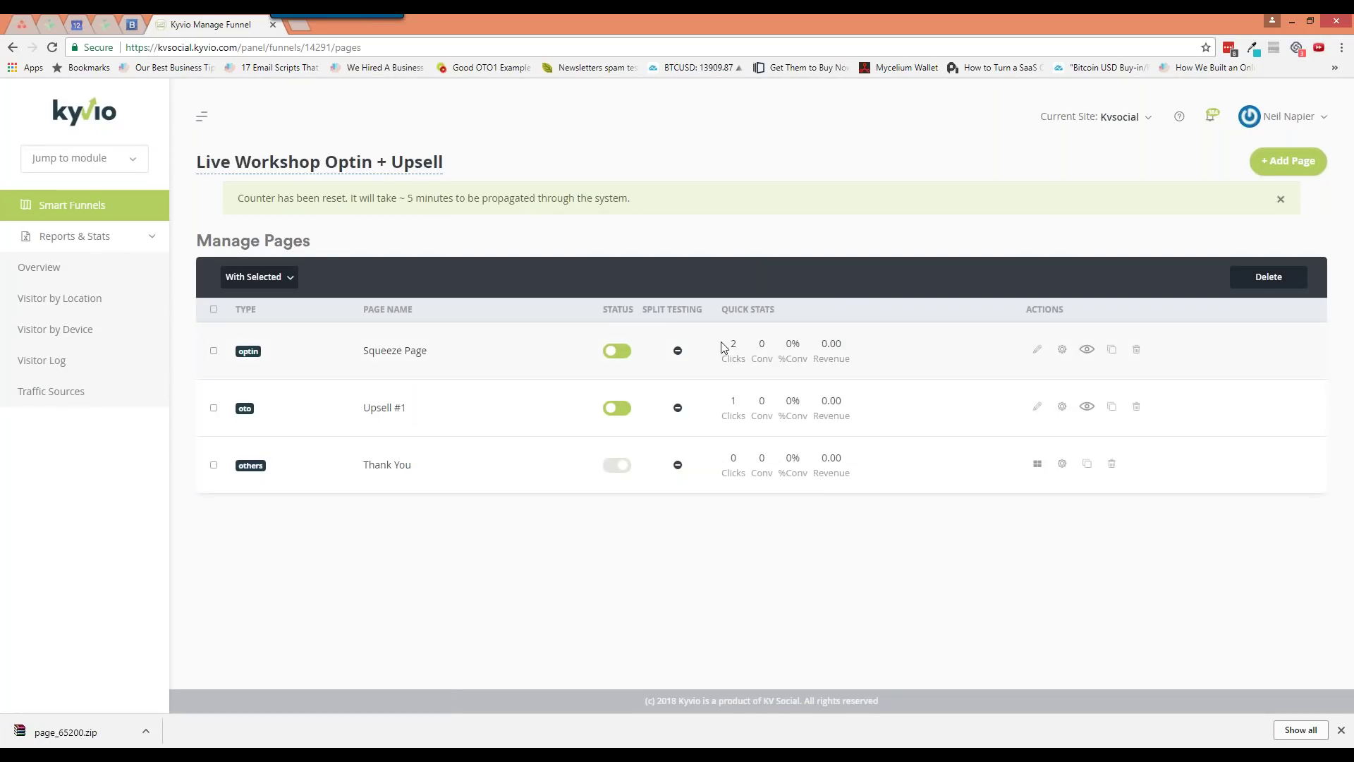
{"action": "left_click", "coordinate": [1062, 350]}
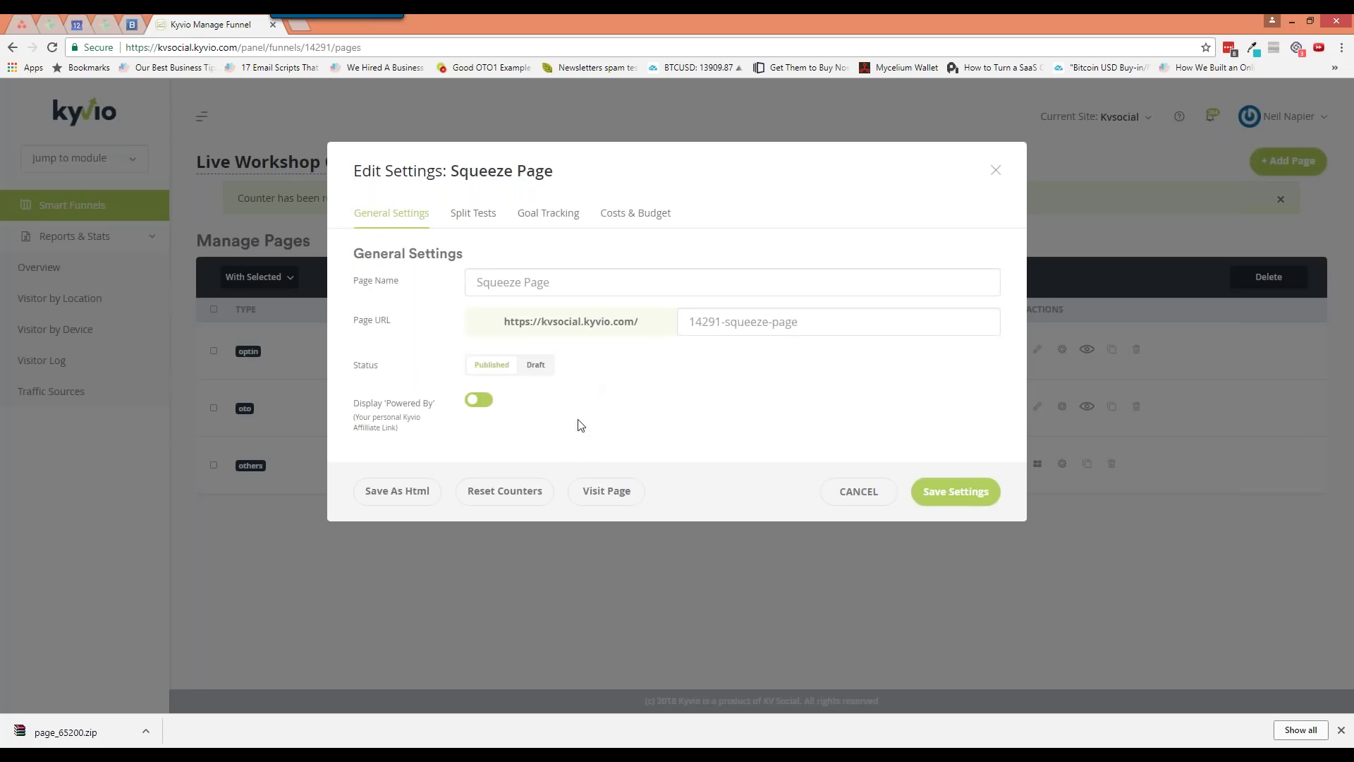
{"action": "left_click", "coordinate": [596, 496]}
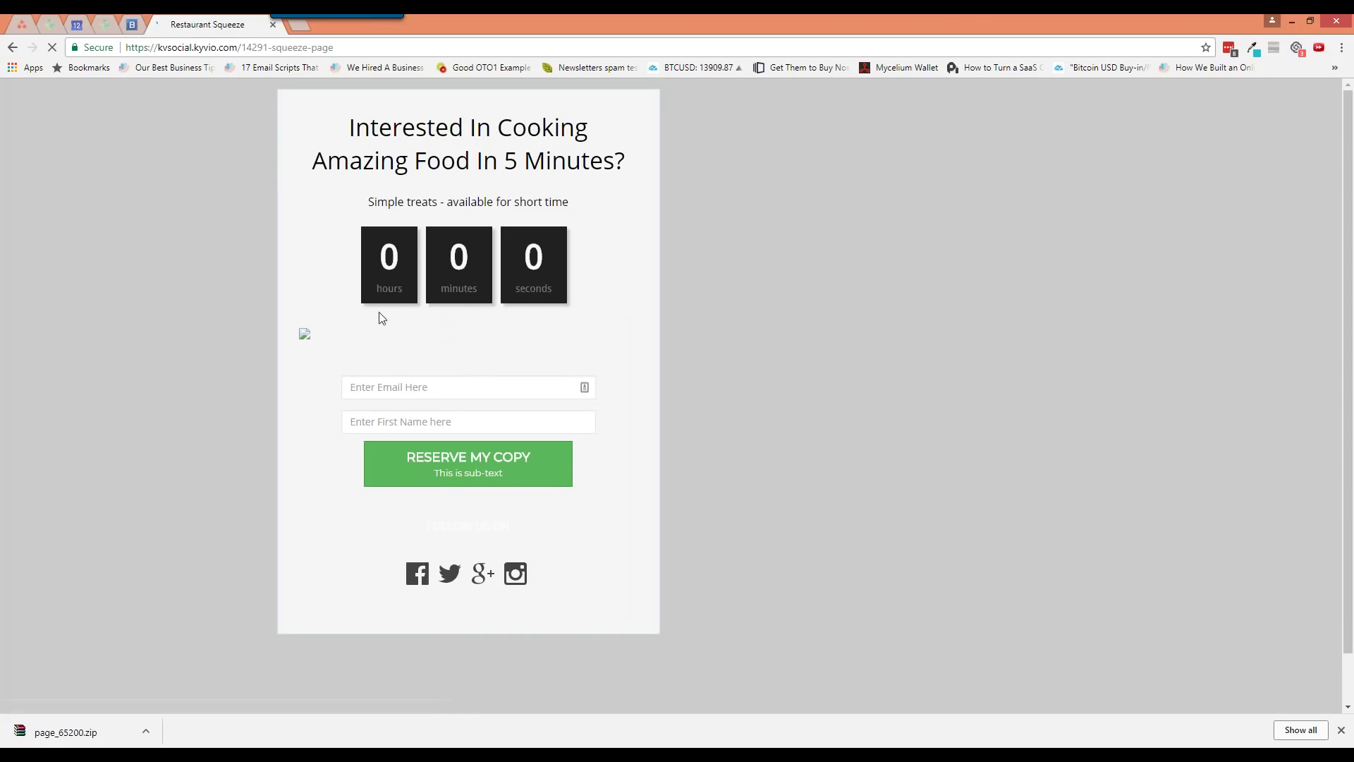
Open the live squeeze page in a new tab and check split tests: only Variation A at 100%
{"action": "key", "text": "alt+Left"}
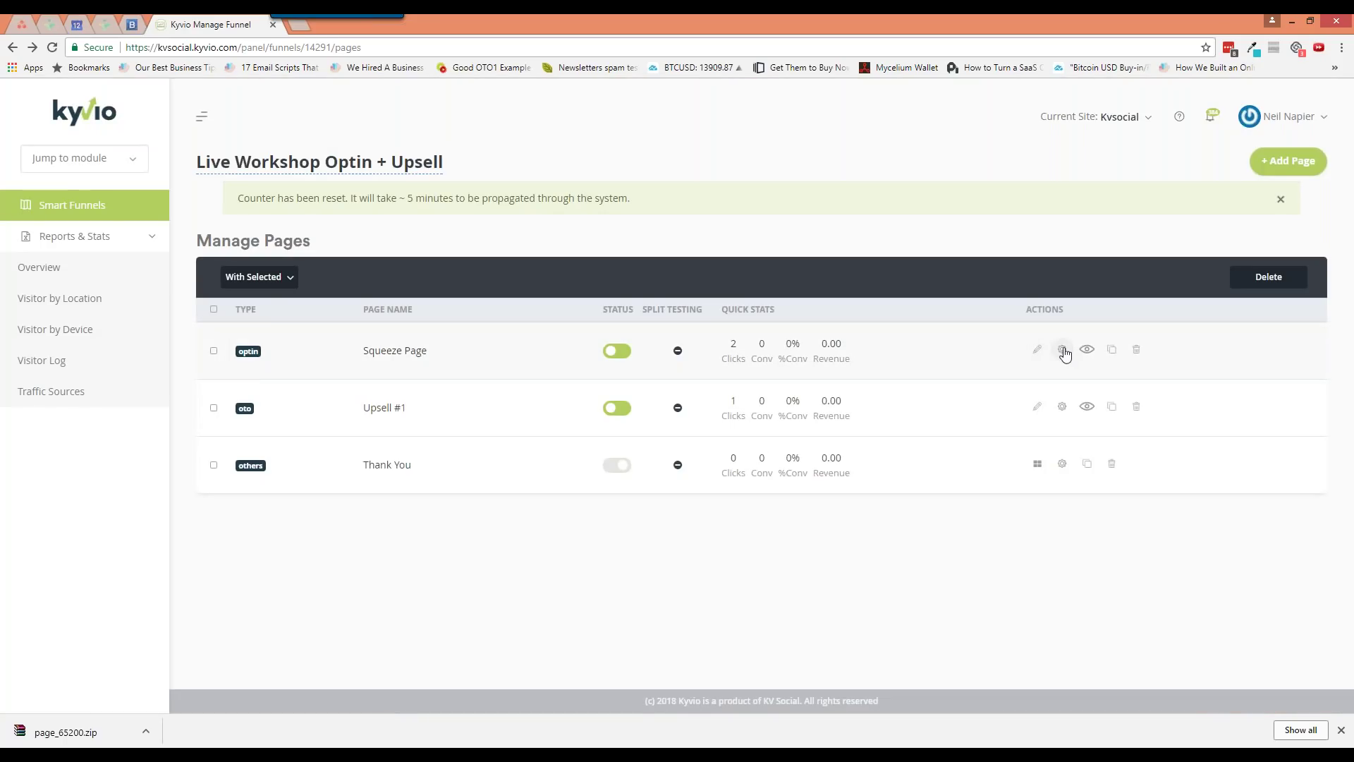
{"action": "left_click", "coordinate": [1062, 351]}
{"action": "left_click", "coordinate": [606, 493]}
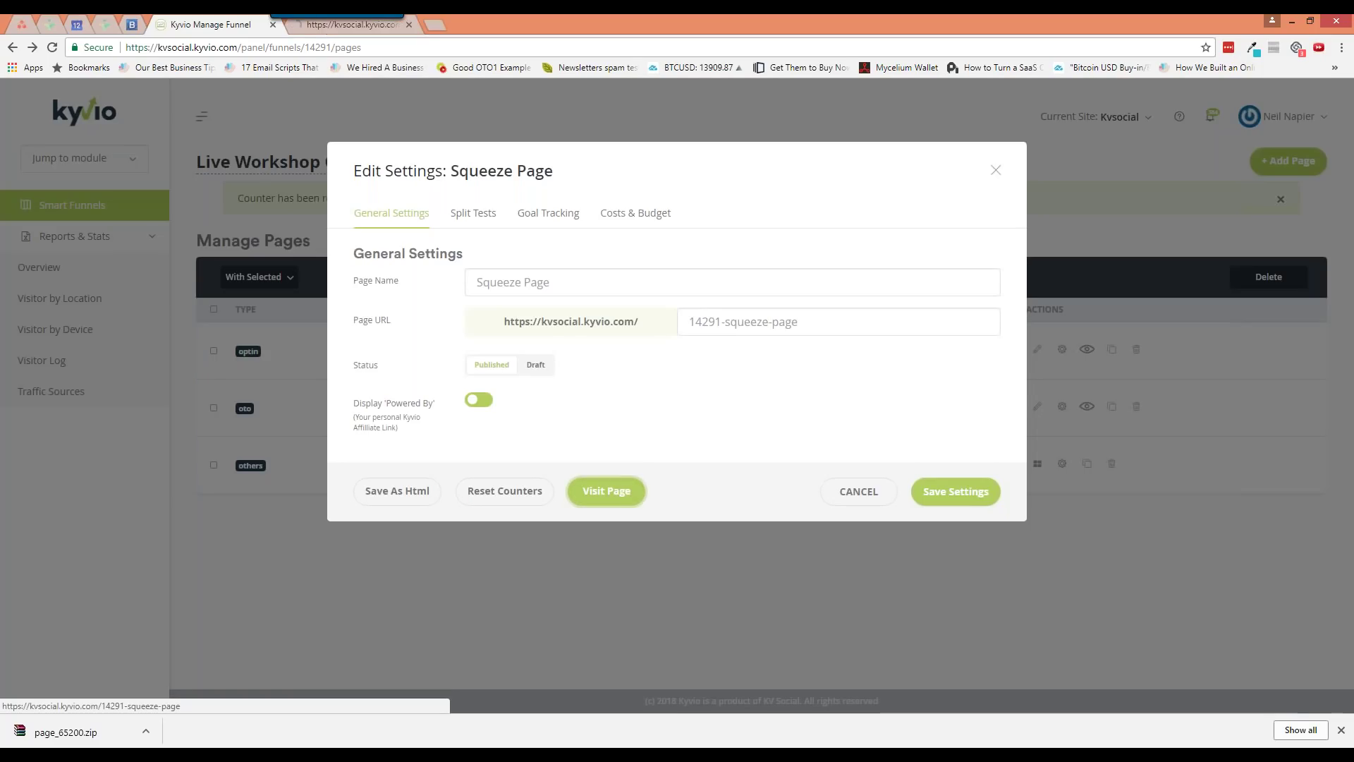
{"action": "left_click", "coordinate": [478, 218]}
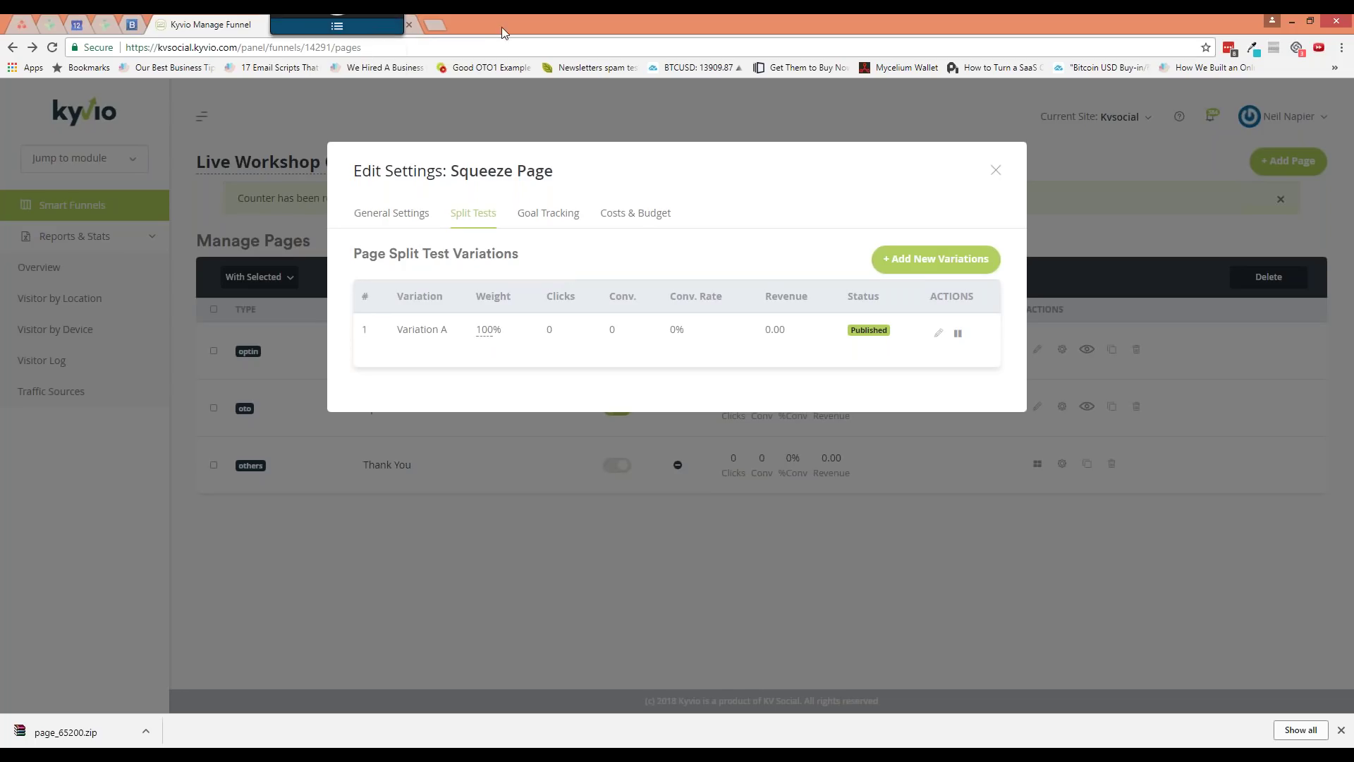
{"action": "left_click", "coordinate": [366, 29]}
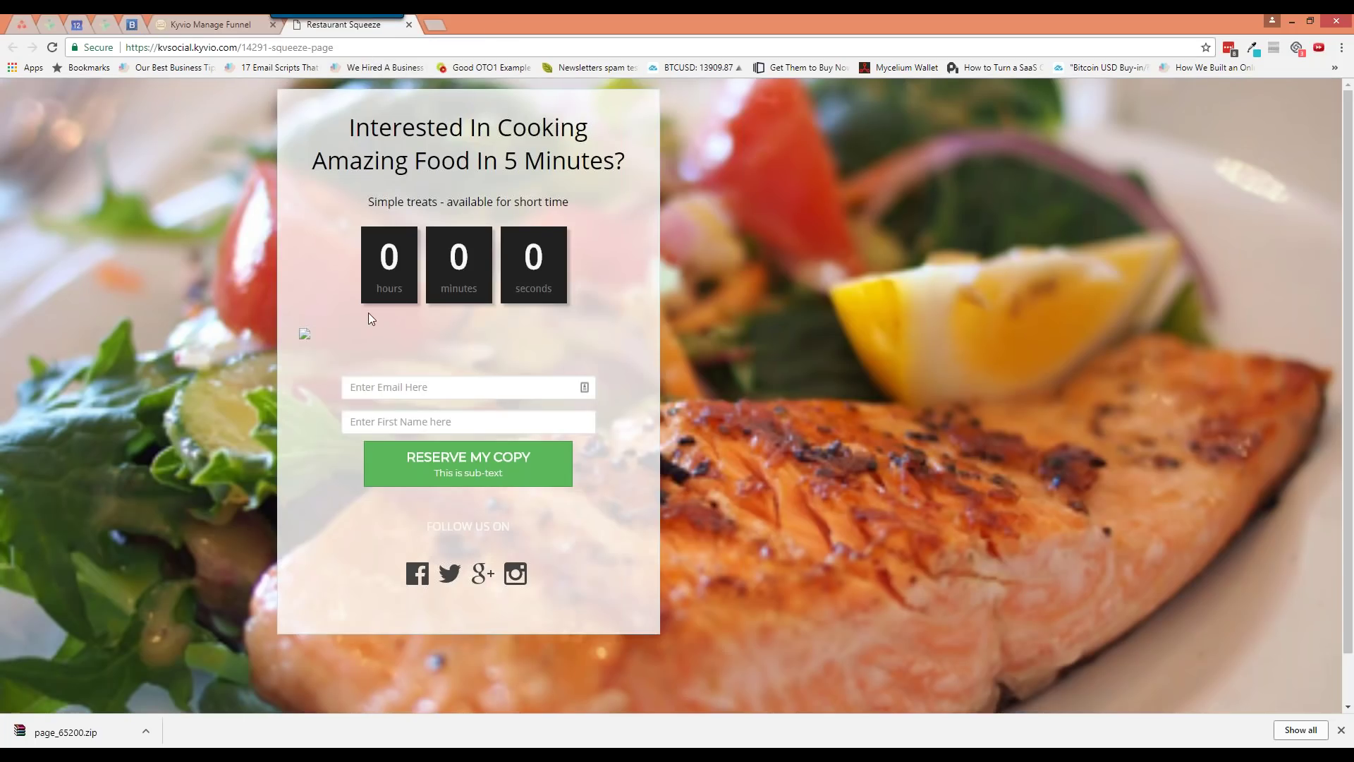
{"action": "left_click", "coordinate": [242, 26]}
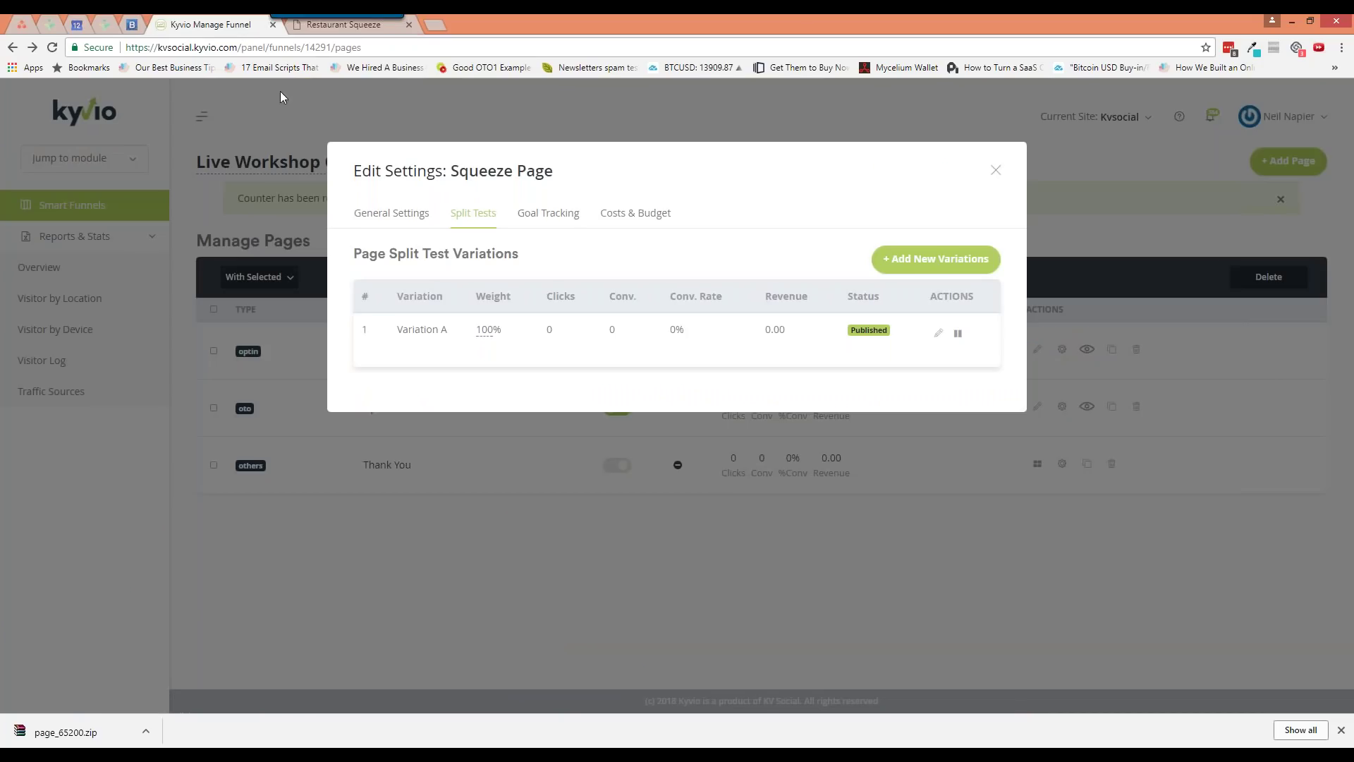
Set goal tracking to Leads with conversion value 5 and Upsell #1 as the goal page
{"action": "left_click", "coordinate": [550, 223]}
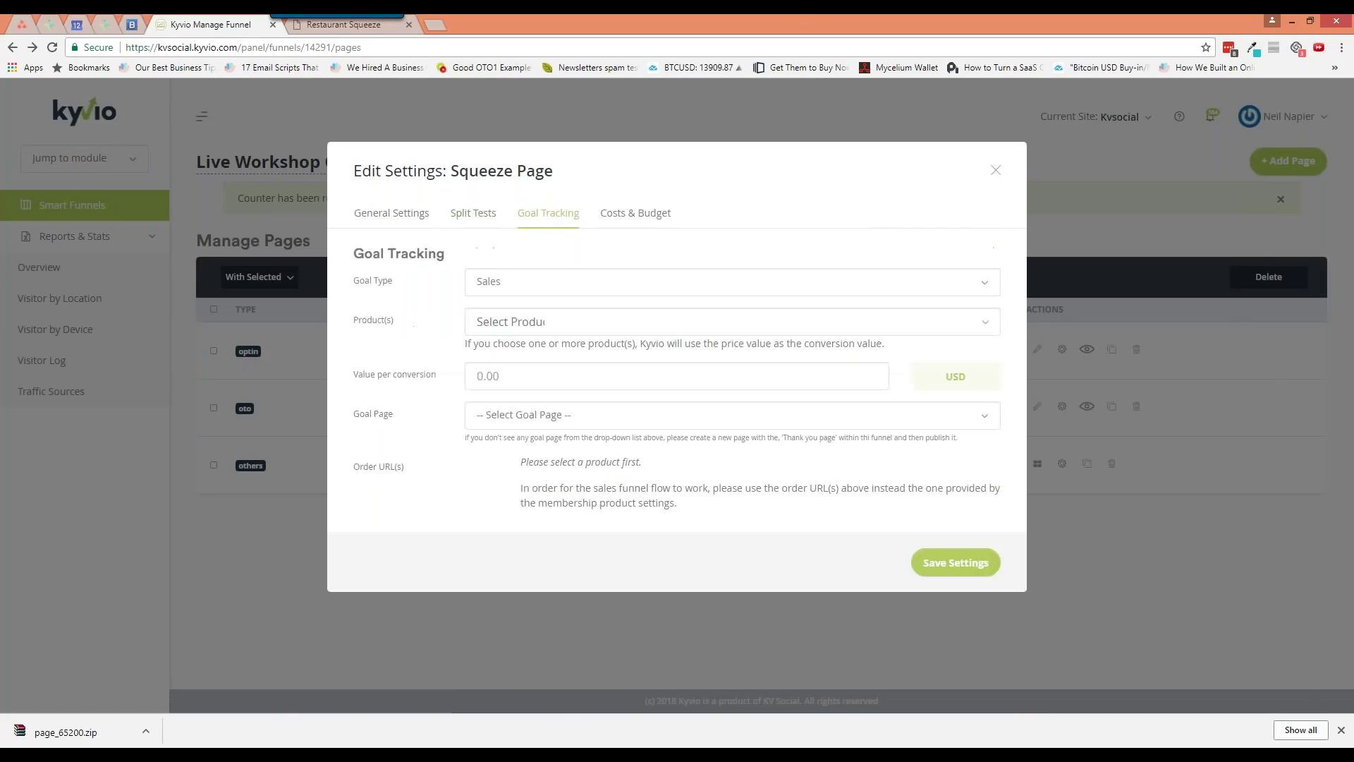
{"action": "left_click", "coordinate": [533, 286]}
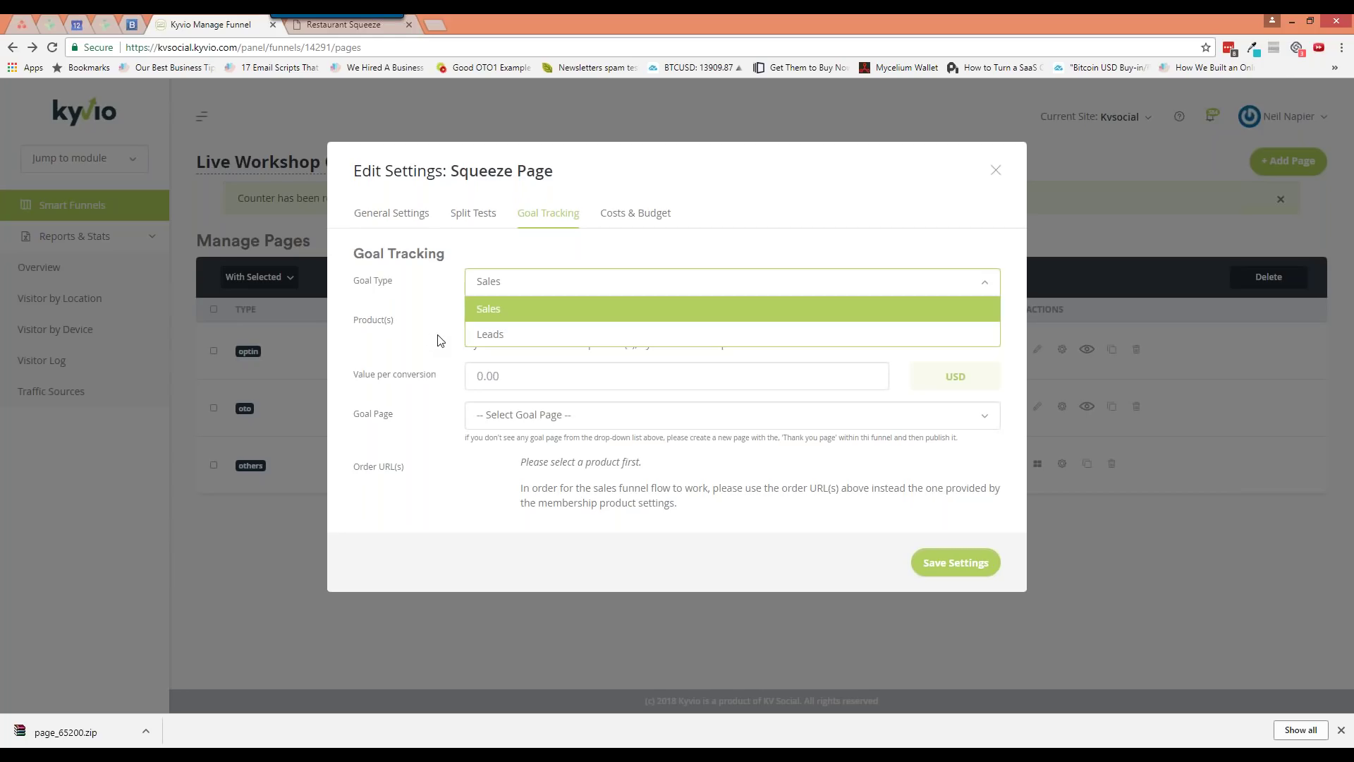
{"action": "left_click", "coordinate": [508, 334]}
{"action": "left_click_drag", "start_coordinate": [512, 322], "coordinate": [472, 323]}
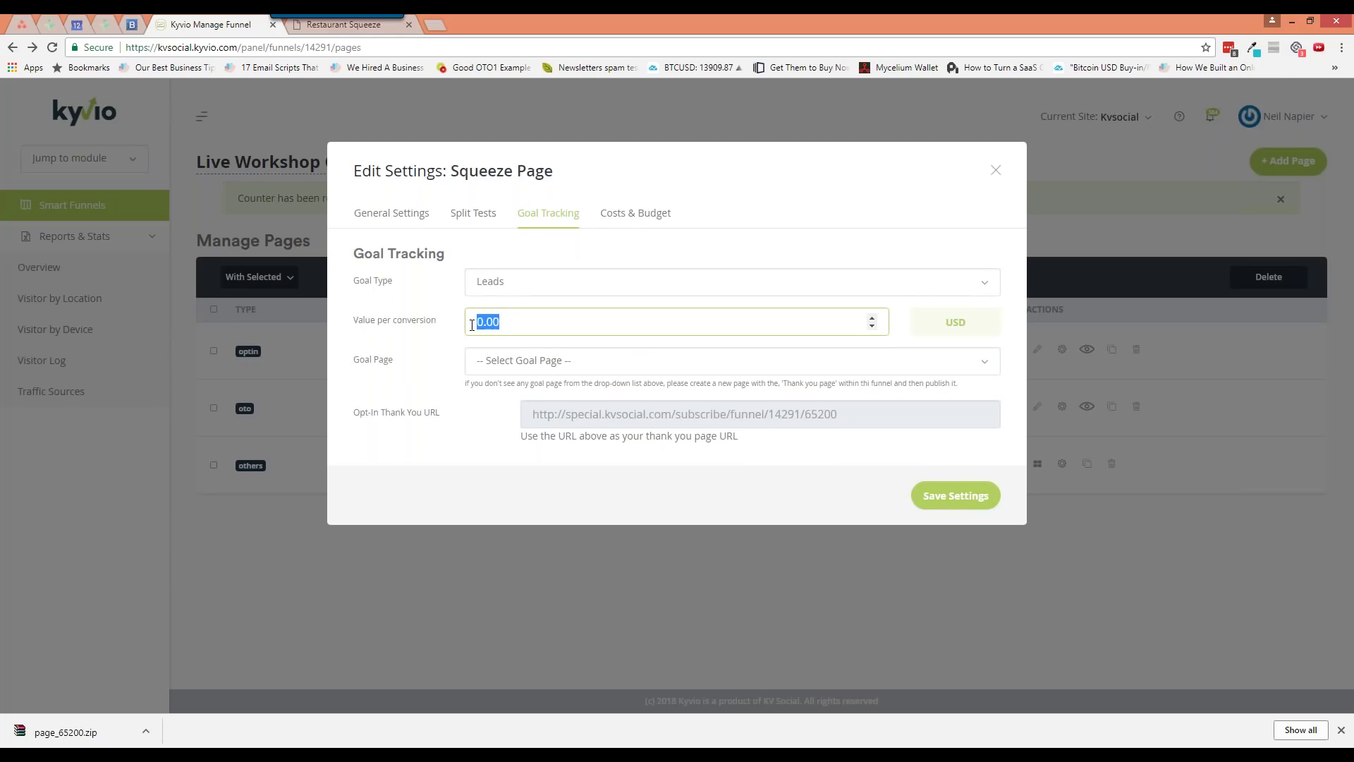
{"action": "type", "text": "5"}
{"action": "key", "text": "Tab"}
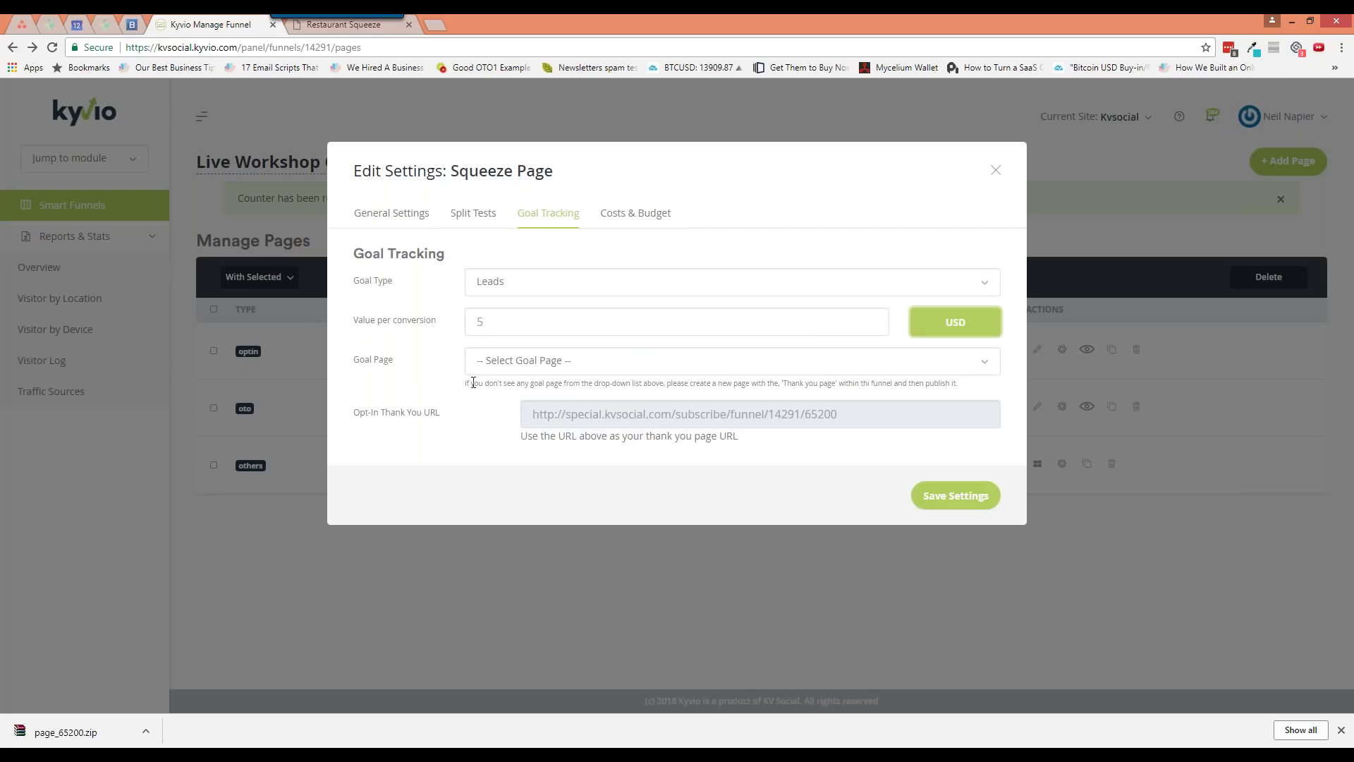
{"action": "left_click", "coordinate": [496, 368]}
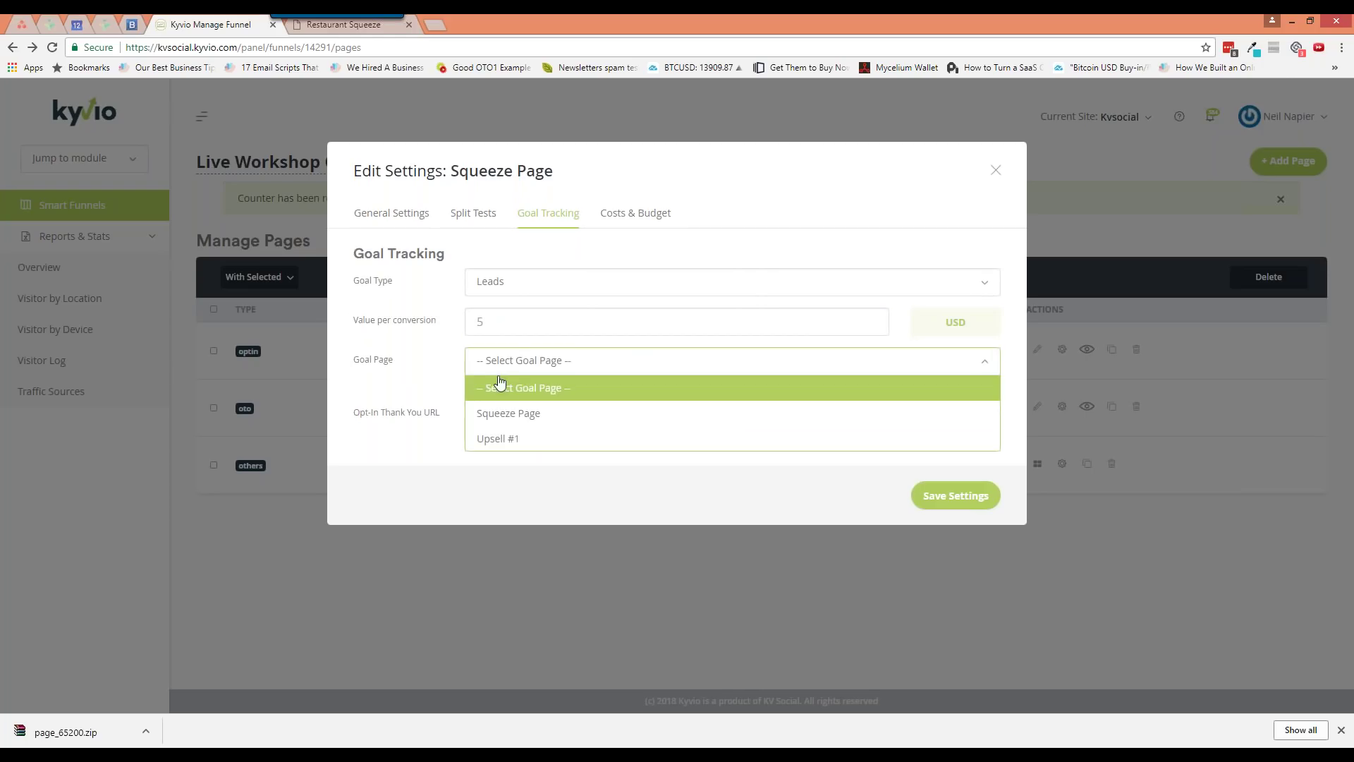
{"action": "left_click", "coordinate": [503, 441]}
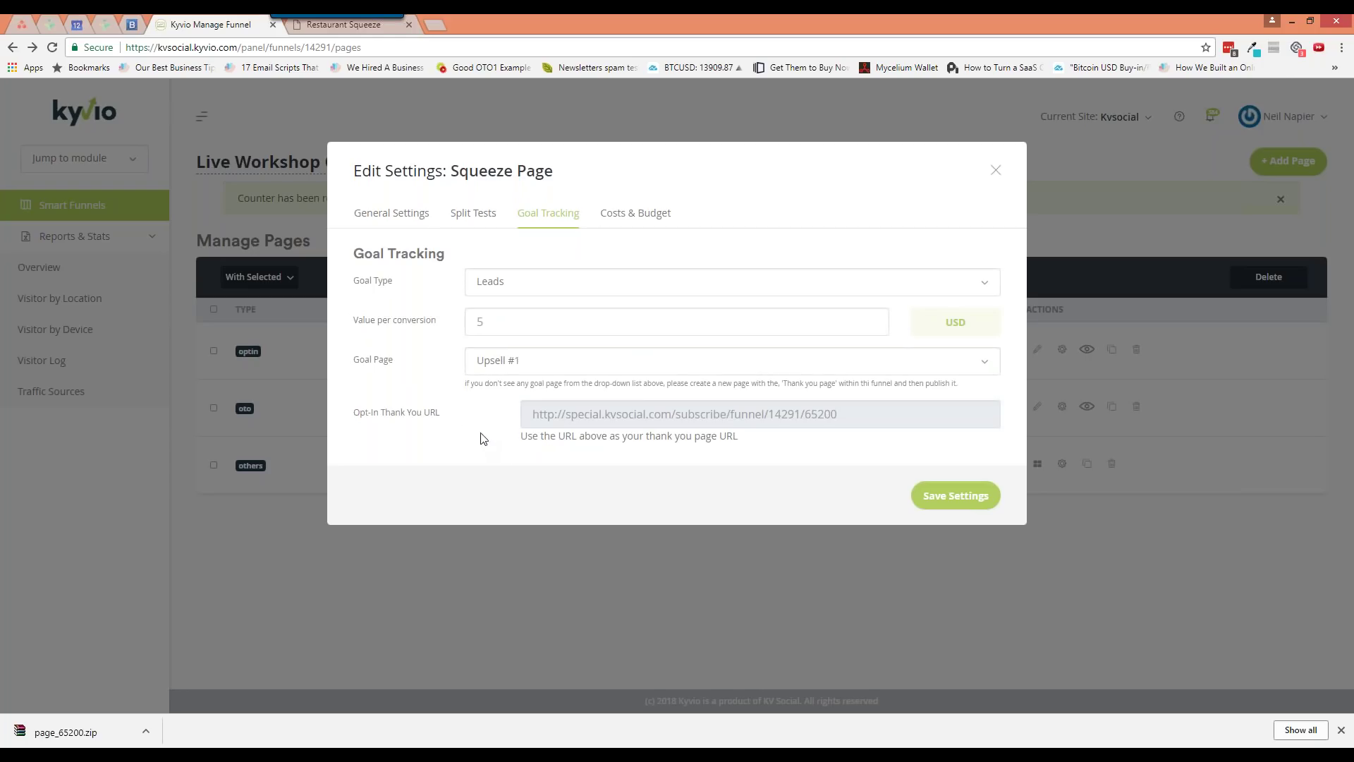
Copy the opt-in thank-you URL, save the goal tracking settings and open the page builder
{"action": "left_click_drag", "start_coordinate": [522, 416], "coordinate": [947, 415]}
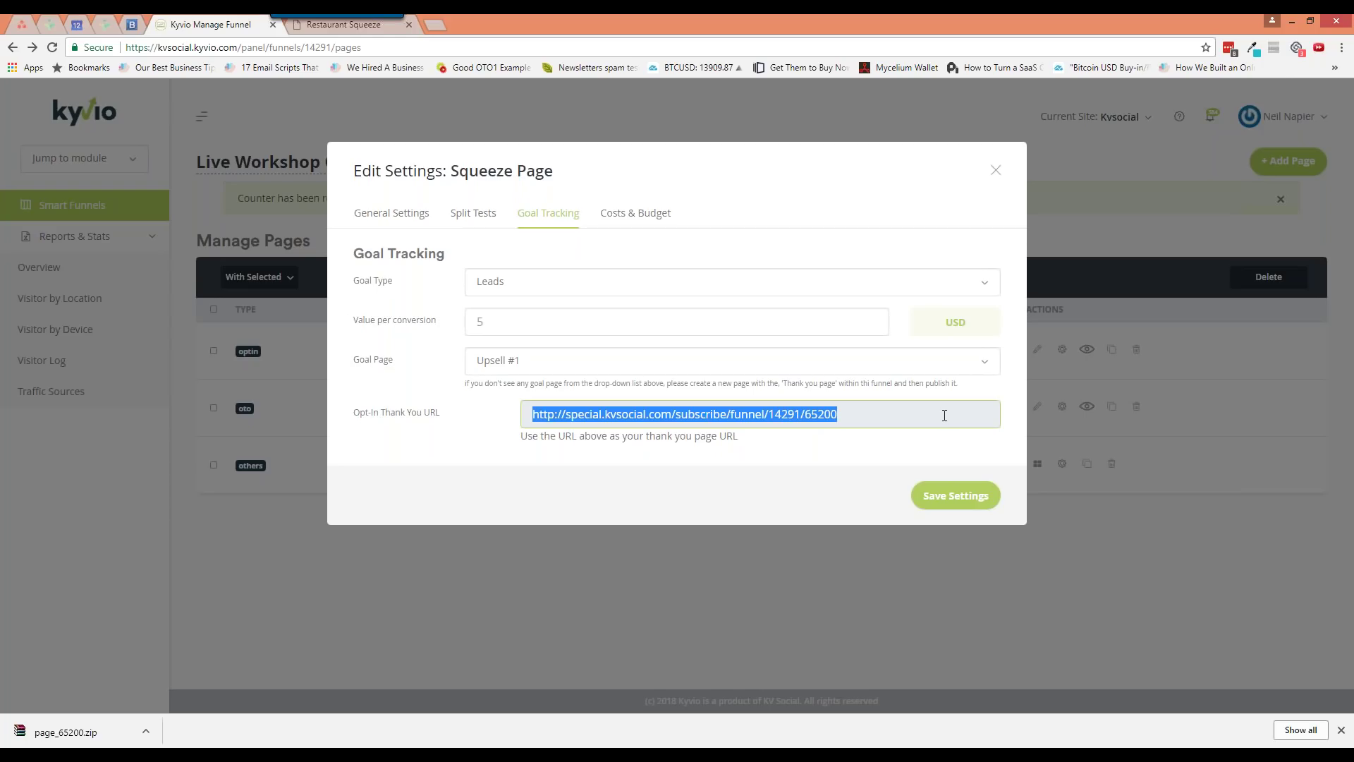
{"action": "left_click", "coordinate": [965, 494]}
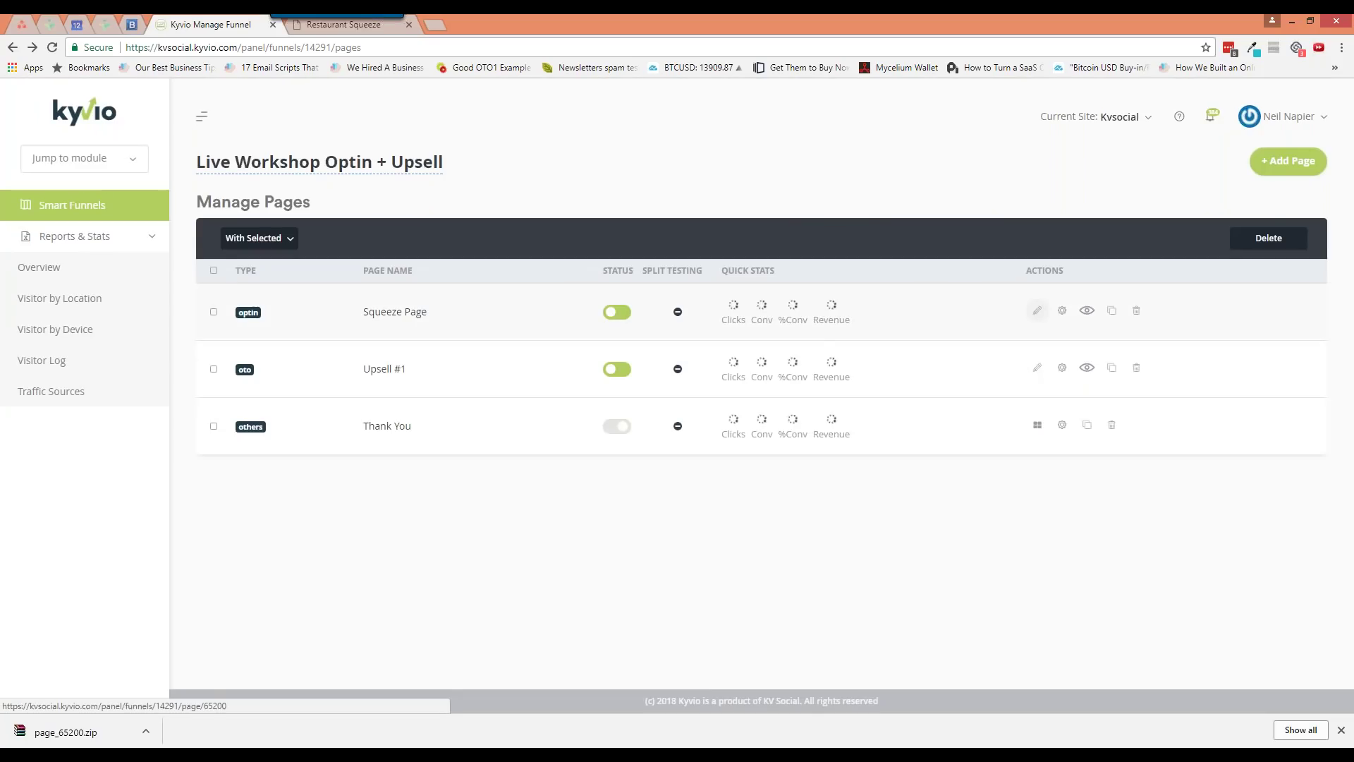
{"action": "left_click", "coordinate": [1037, 310]}
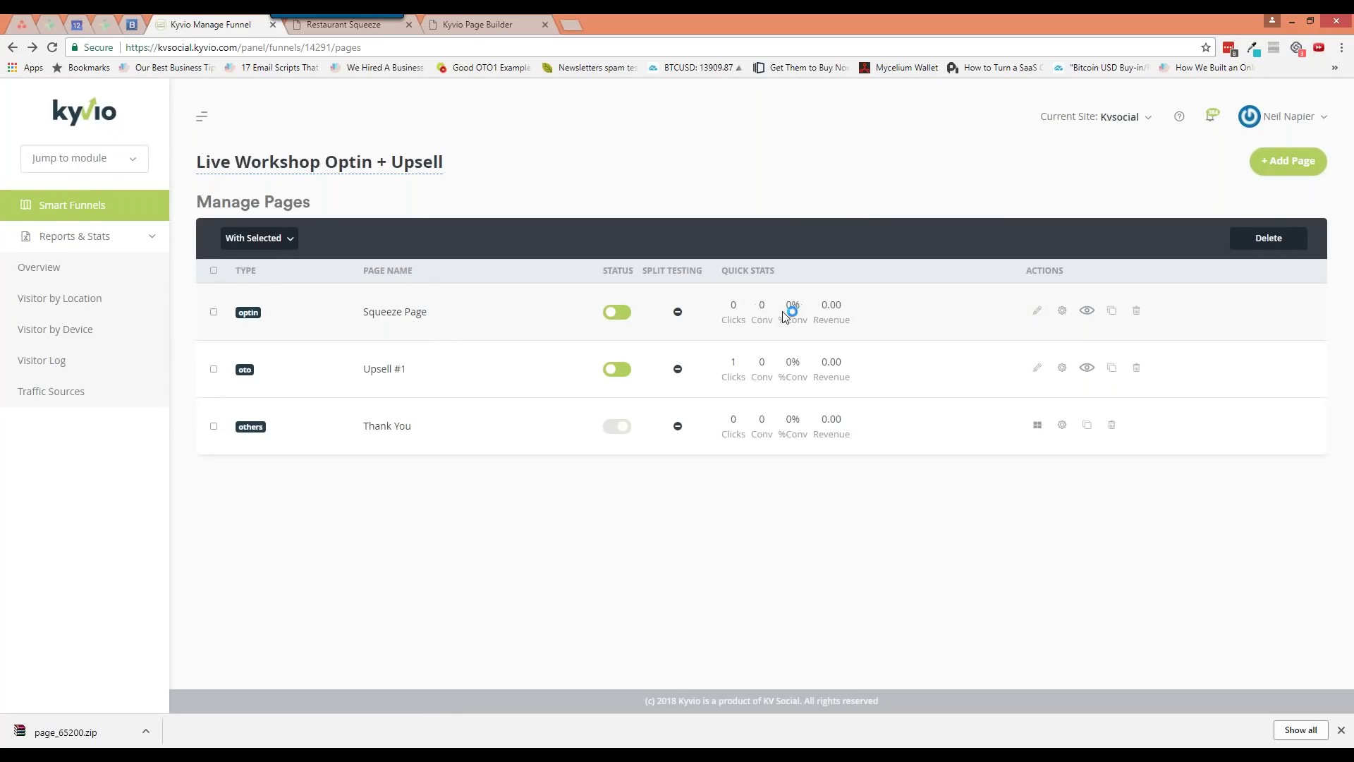
{"action": "left_click", "coordinate": [462, 27]}
Select the form's current thank-you URL and re-copy the funnel's opt-in thank-you URL
{"action": "left_click", "coordinate": [543, 403]}
{"action": "triple_click", "coordinate": [1050, 399]}
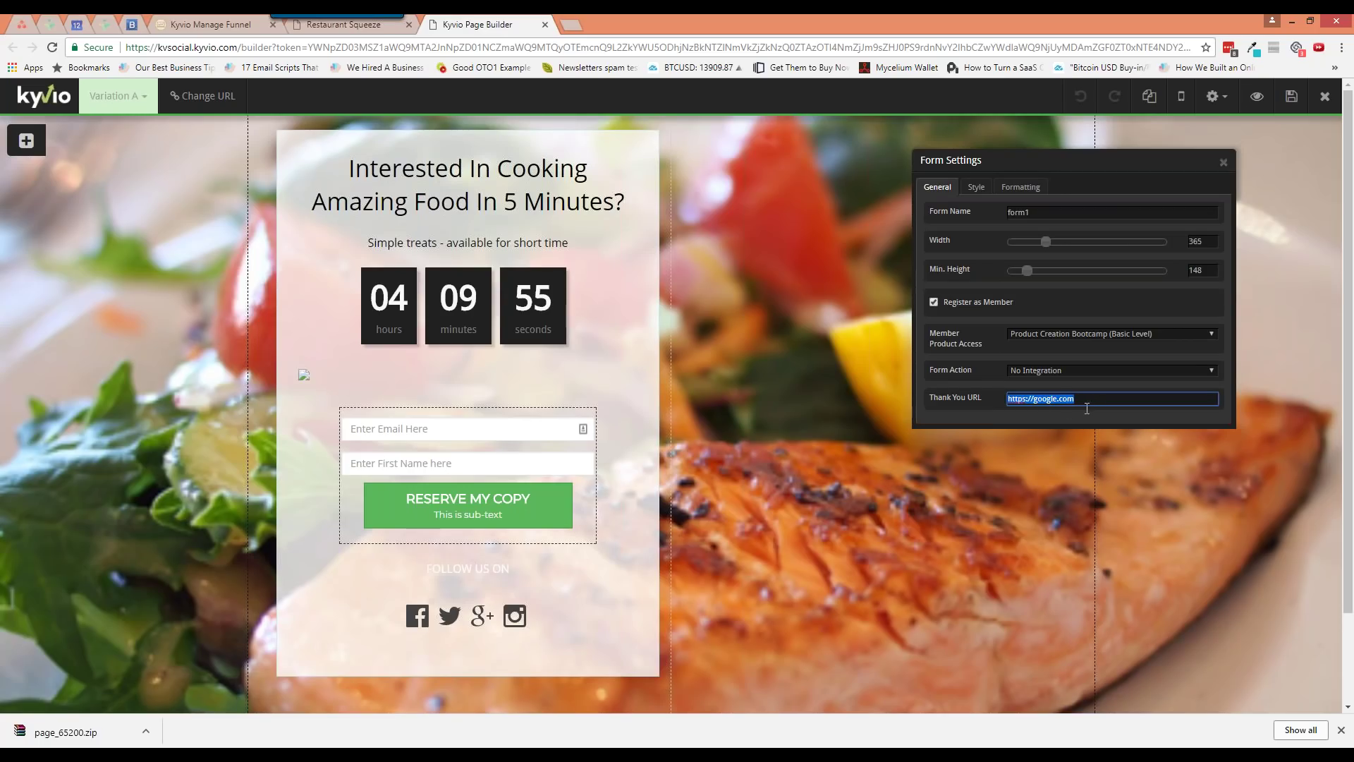
{"action": "left_click", "coordinate": [201, 27]}
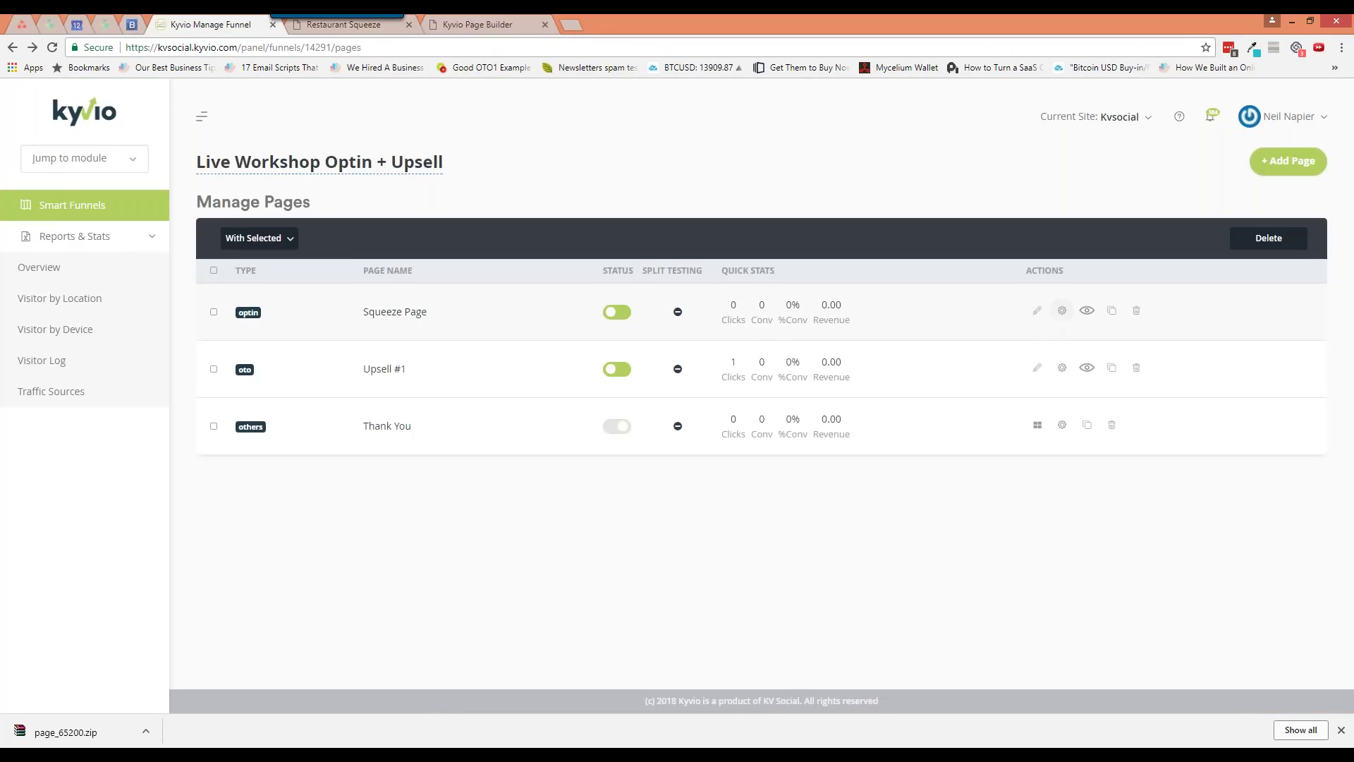
{"action": "left_click", "coordinate": [1062, 311]}
{"action": "left_click", "coordinate": [548, 213]}
{"action": "left_click", "coordinate": [670, 411]}
{"action": "key", "text": "ctrl+c"}
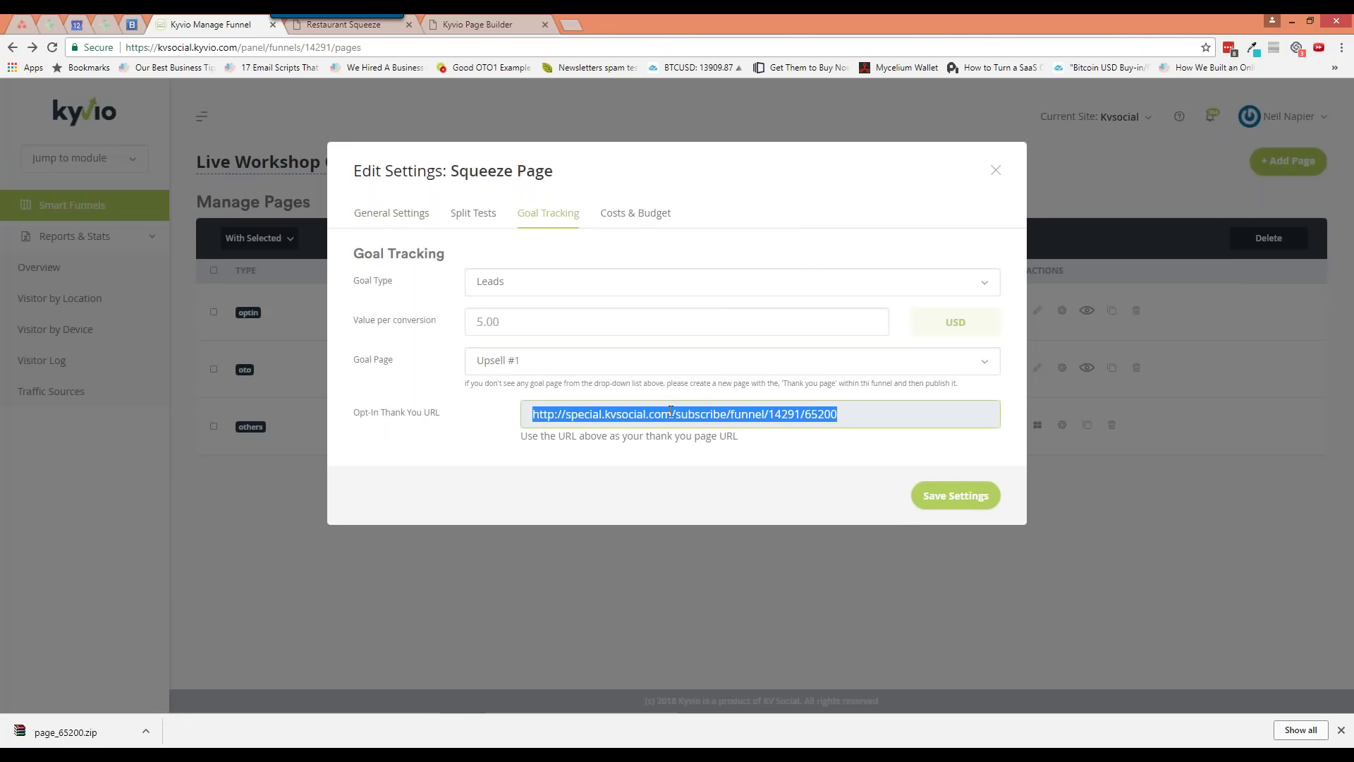
{"action": "left_click", "coordinate": [445, 27]}
{"action": "left_click", "coordinate": [1060, 399]}
{"action": "key", "text": "ctrl+v"}
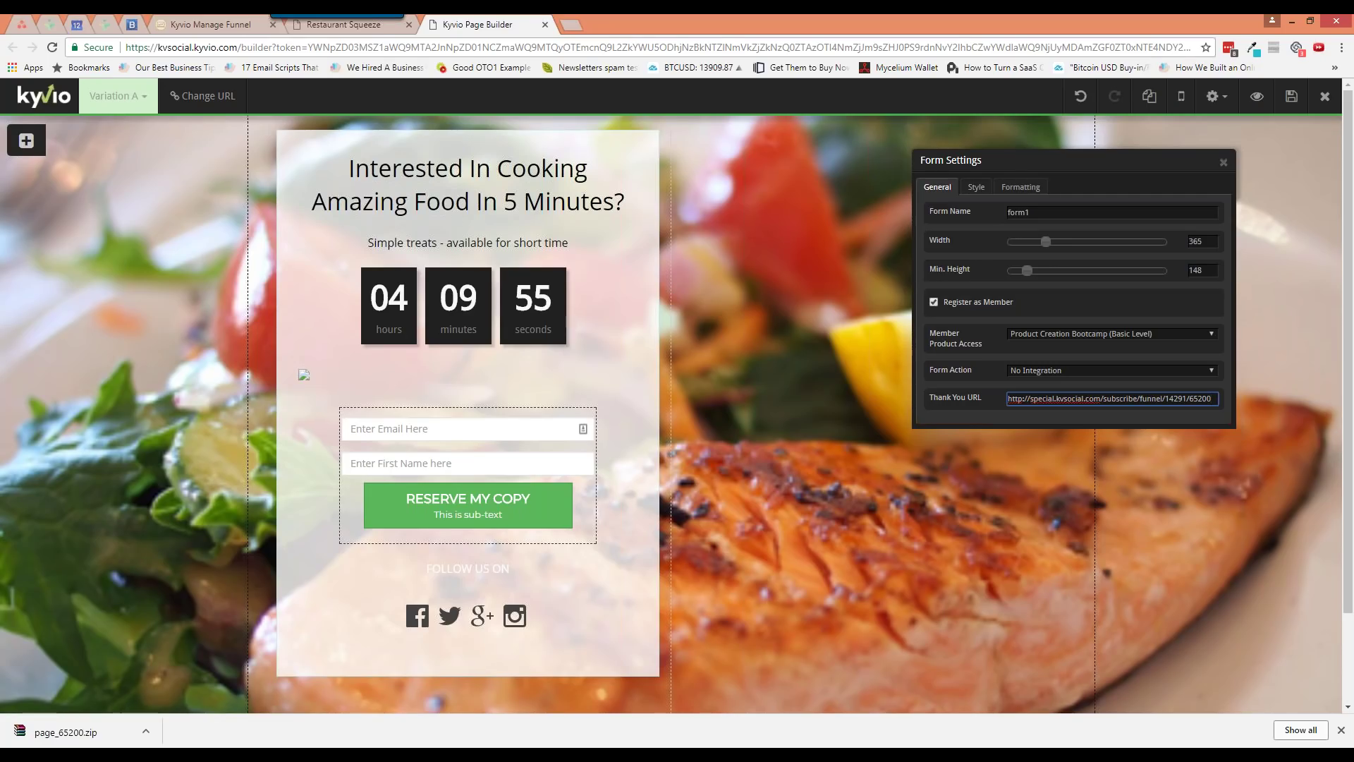
{"action": "left_click", "coordinate": [351, 27]}
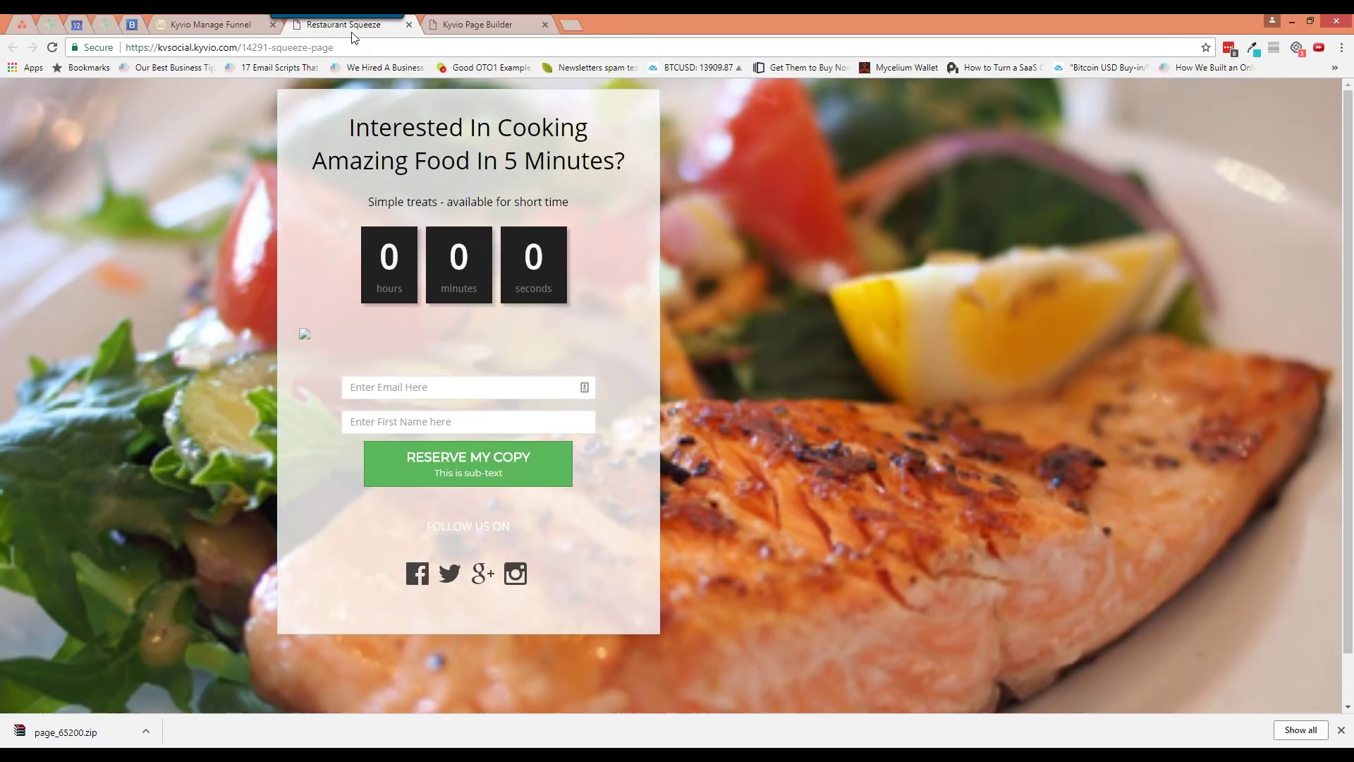
{"action": "left_click", "coordinate": [213, 26]}
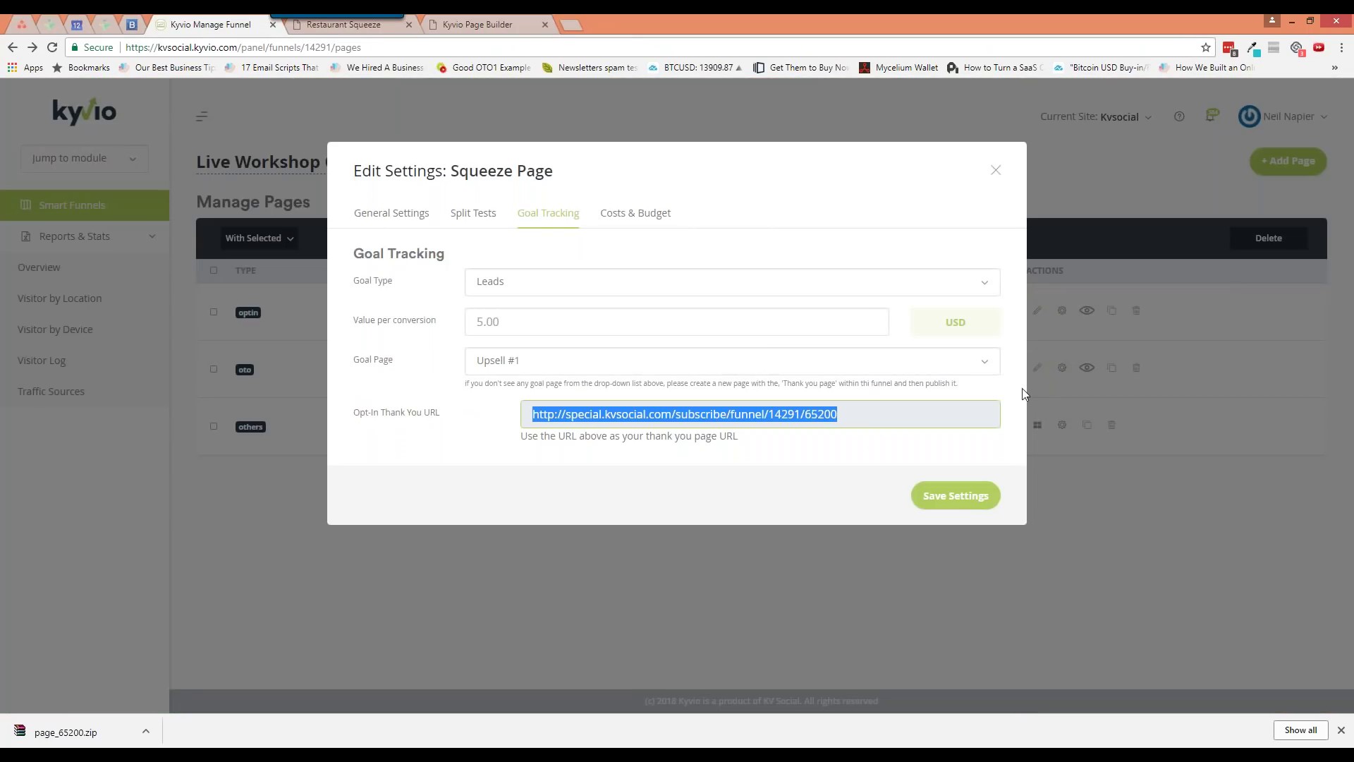
Save the Squeeze Page budget as Cost Per Click with an amount of 2.00 USD
{"action": "left_click", "coordinate": [622, 224]}
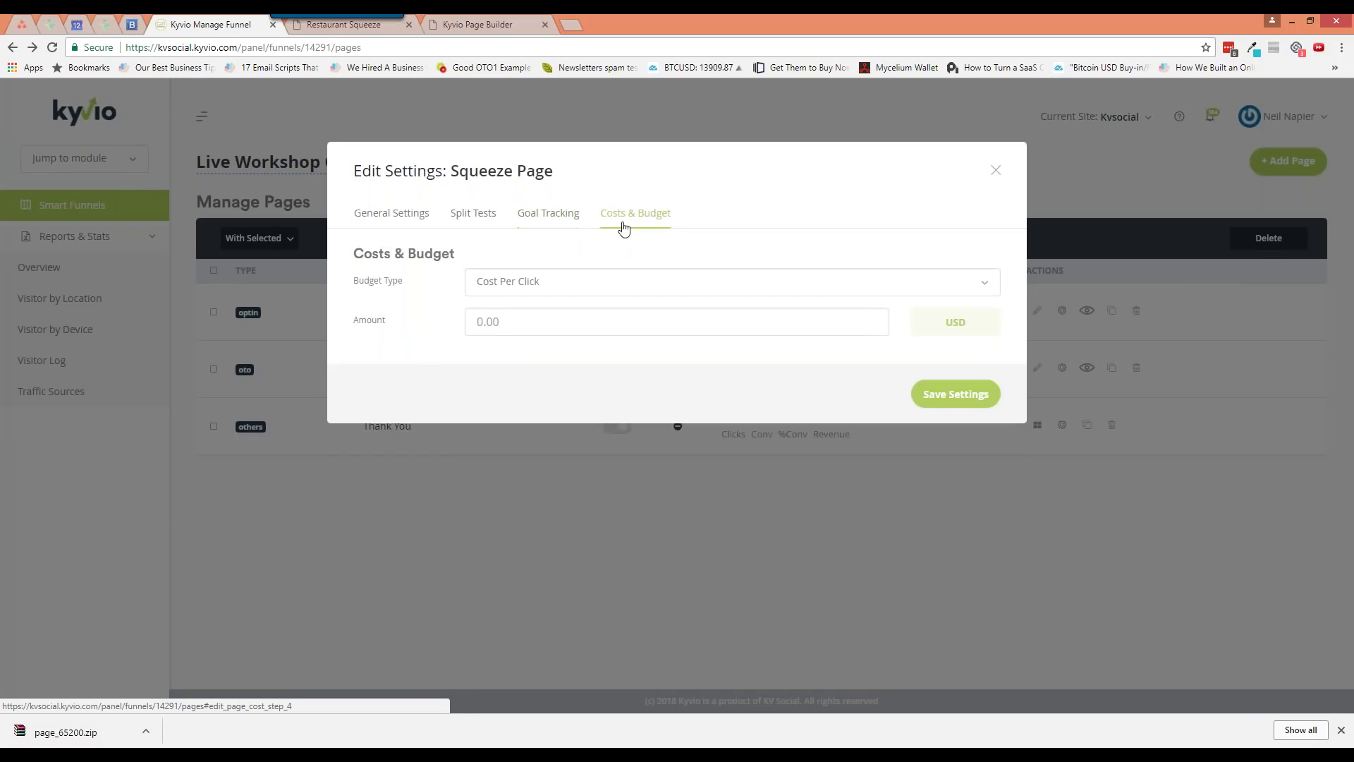
{"action": "left_click", "coordinate": [569, 287]}
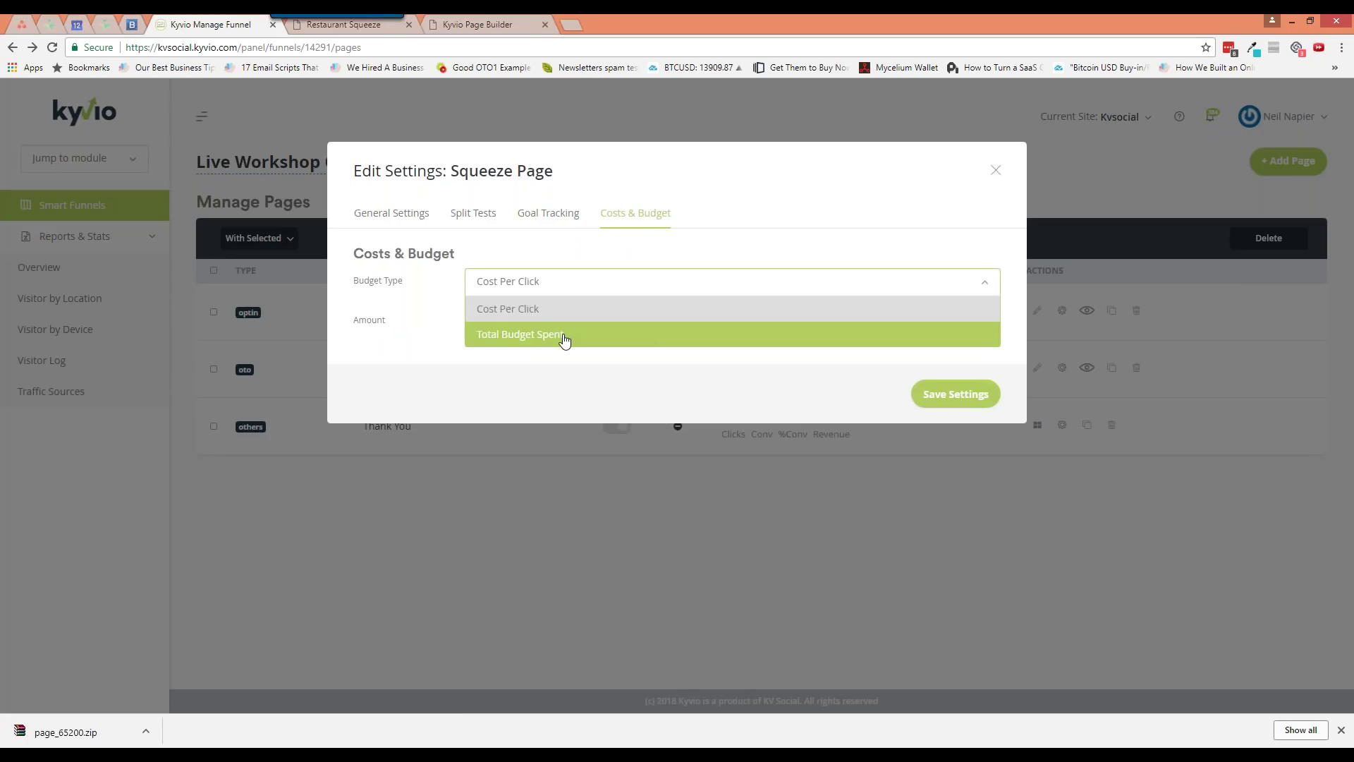
{"action": "left_click", "coordinate": [539, 308]}
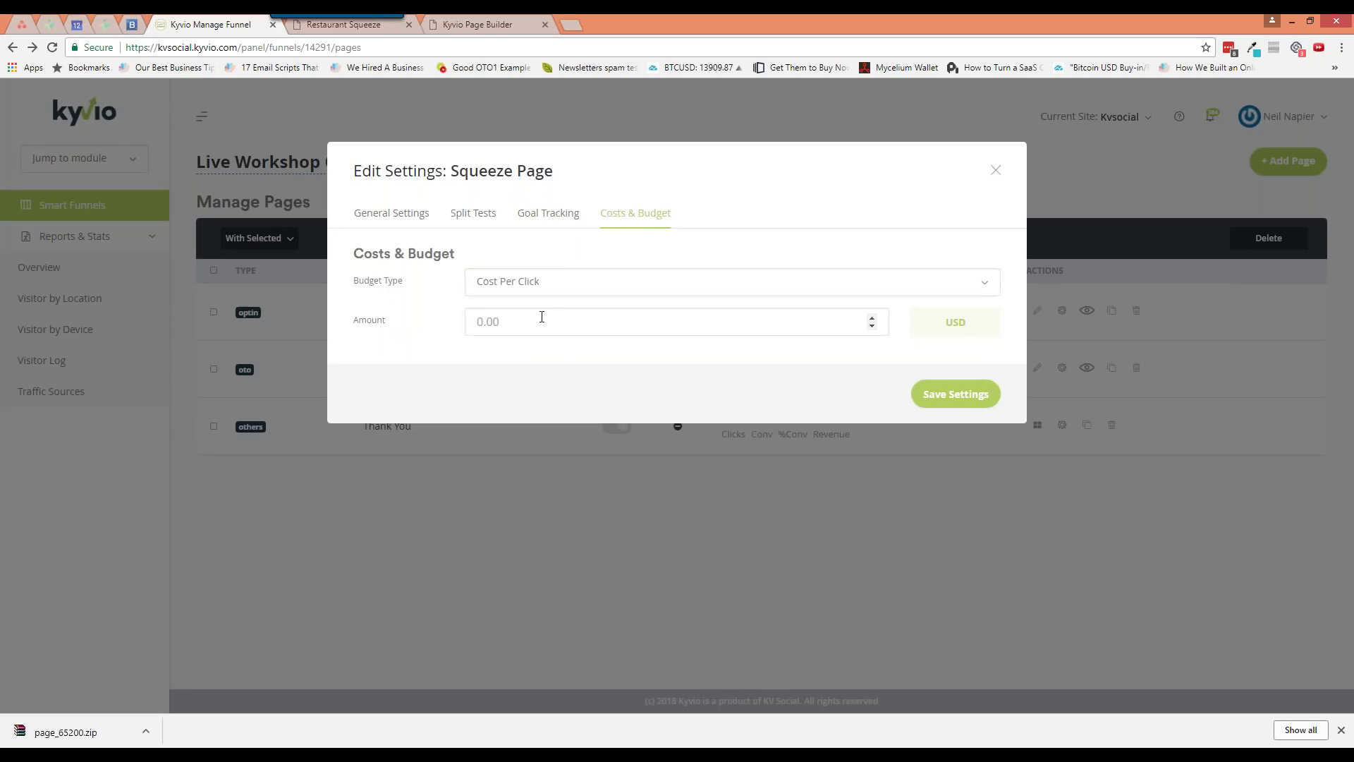
{"action": "left_click", "coordinate": [494, 322]}
{"action": "type", "text": "2"}
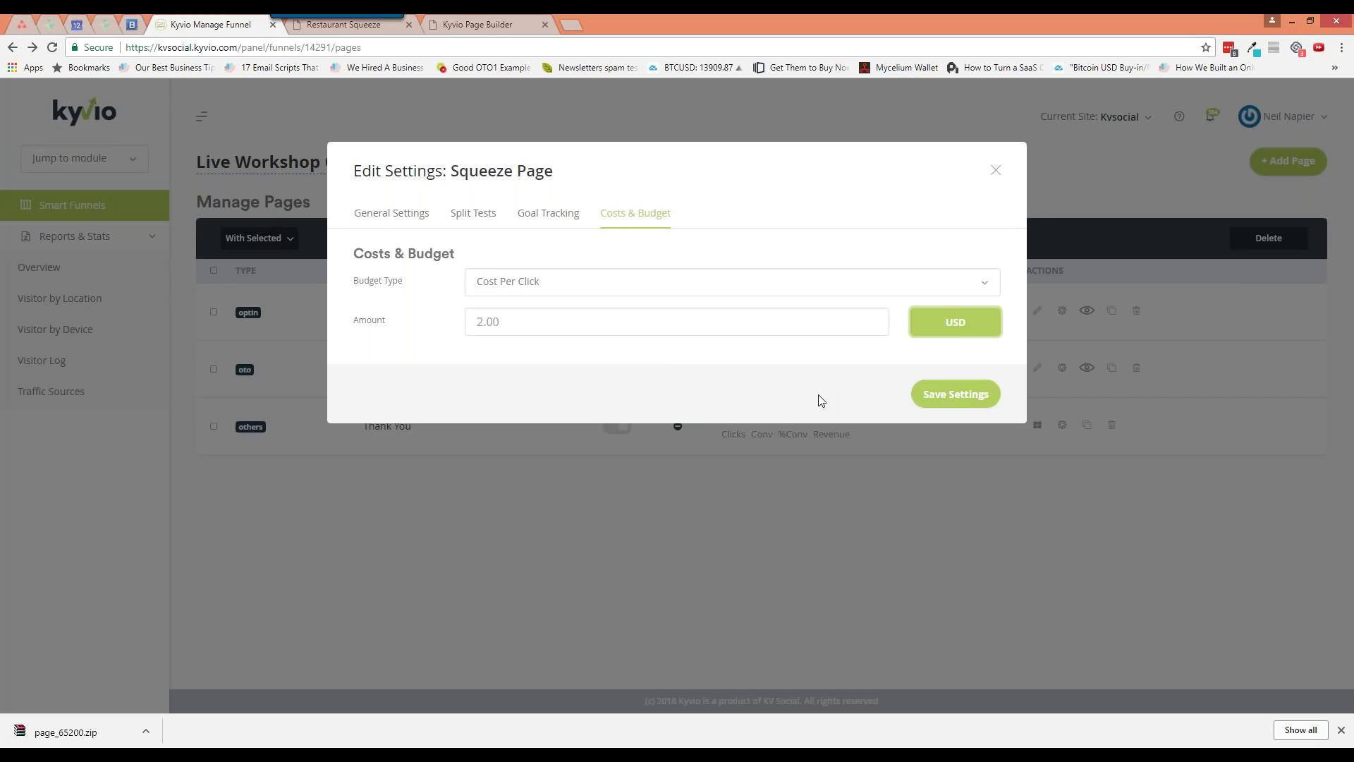
{"action": "left_click", "coordinate": [951, 406]}
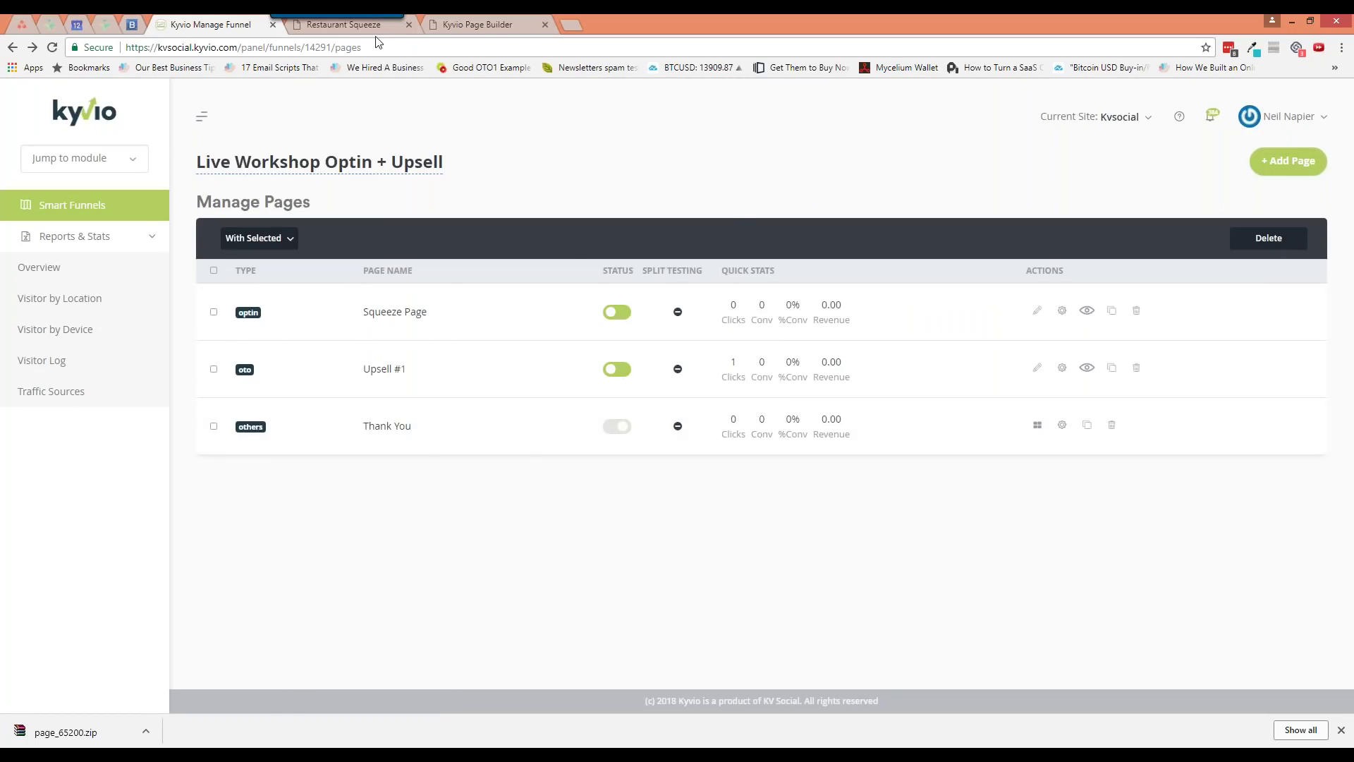
Reload the funnel's pages list, close the builder's form settings panel and save the squeeze page
{"action": "right_click", "coordinate": [554, 183]}
{"action": "left_click", "coordinate": [594, 223]}
{"action": "left_click", "coordinate": [449, 28]}
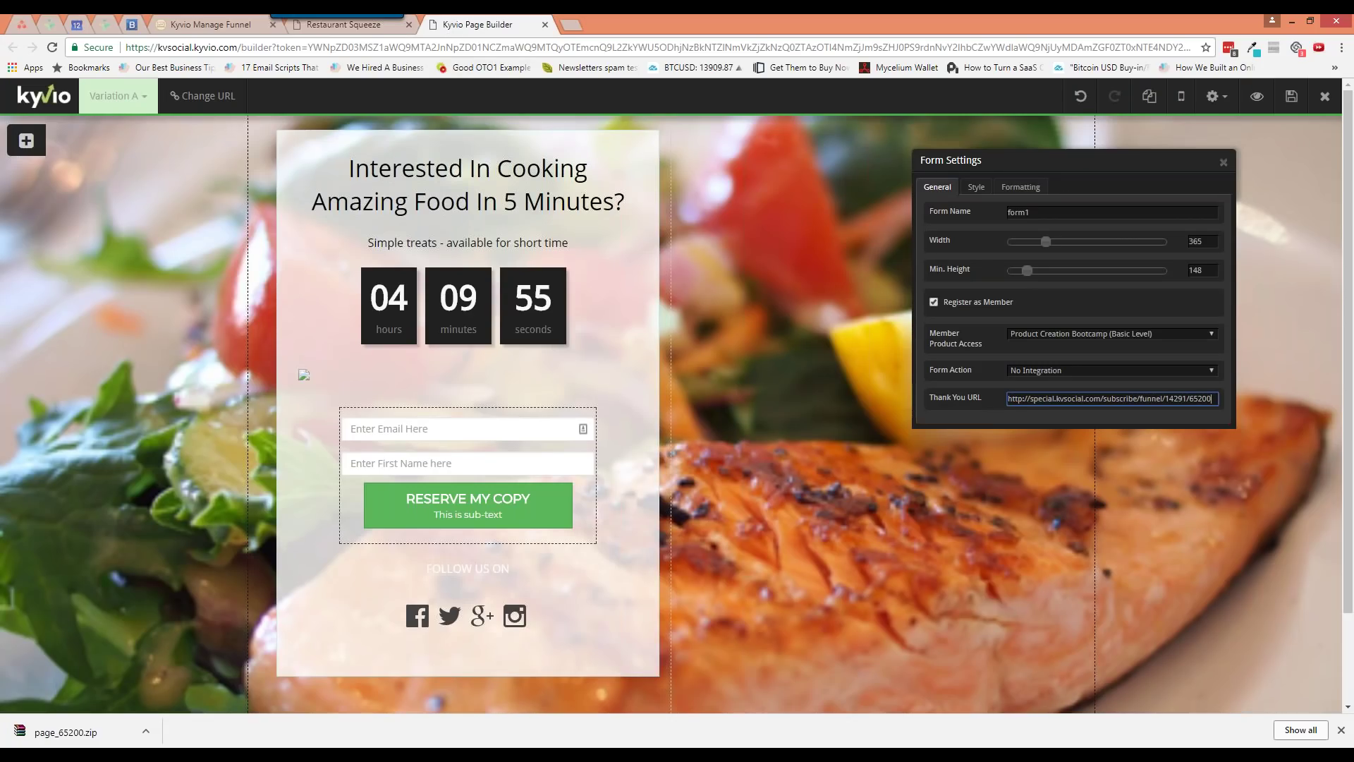
{"action": "left_click", "coordinate": [1224, 162]}
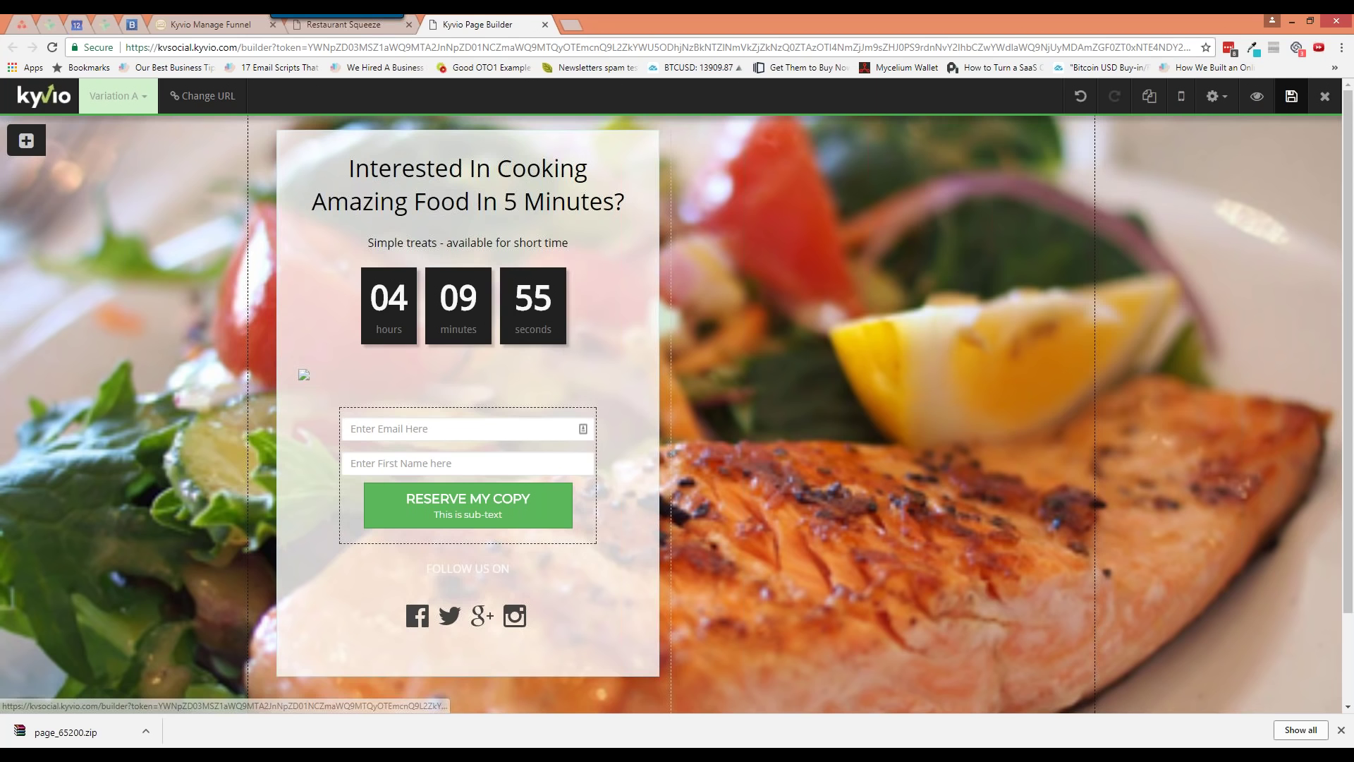
{"action": "left_click", "coordinate": [1285, 99]}
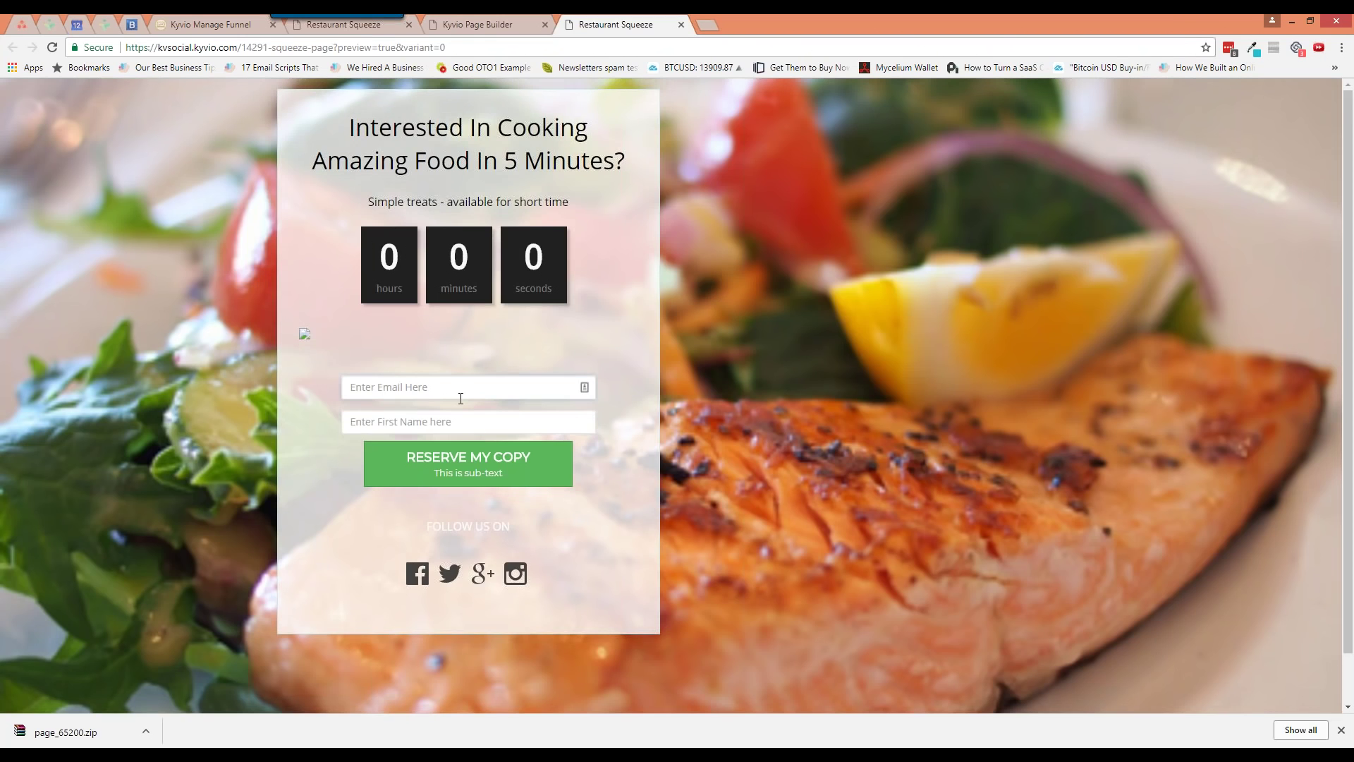
Submit a test opt-in on the live squeeze page with an email address and first name
{"action": "left_click", "coordinate": [460, 397]}
{"action": "key", "text": "Tab"}
{"action": "left_click", "coordinate": [491, 465]}
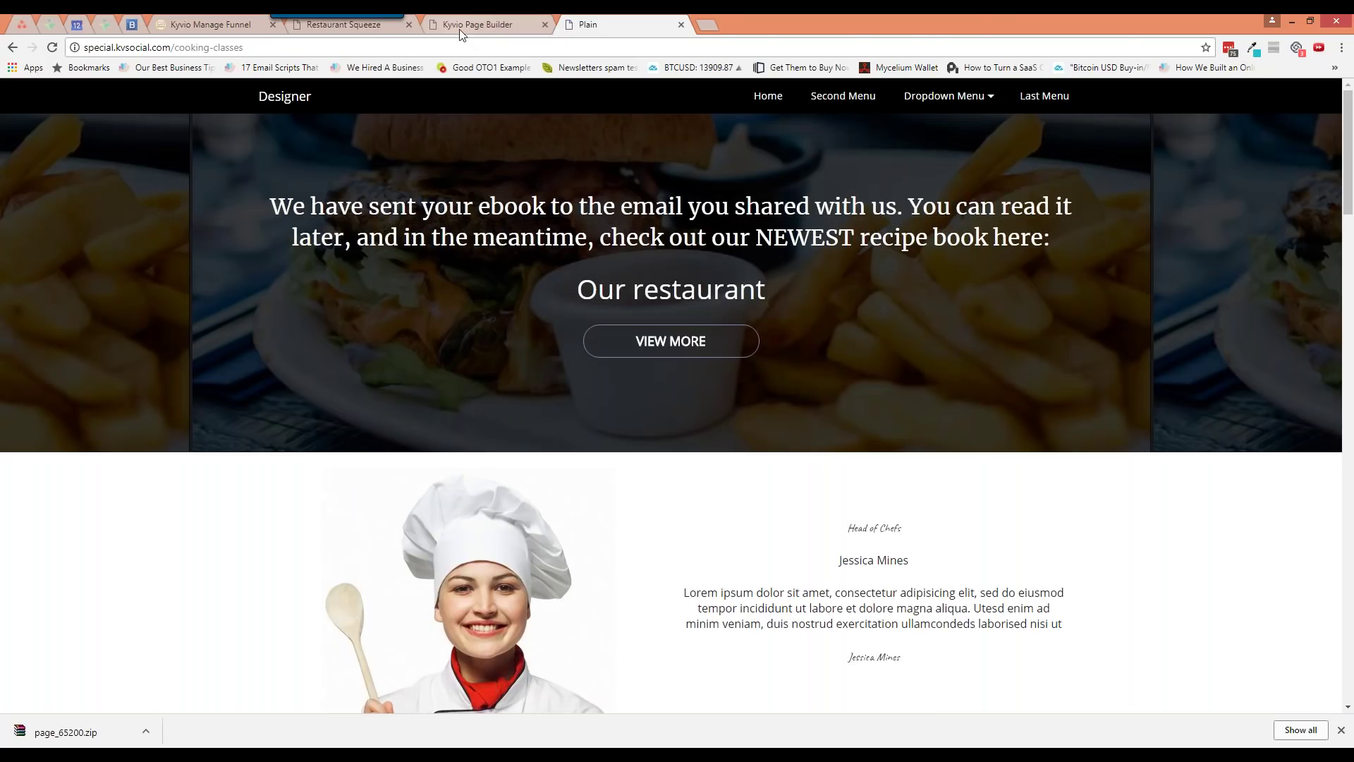
Reload the funnel's Manage Pages list to refresh the click stats
{"action": "left_click", "coordinate": [457, 27]}
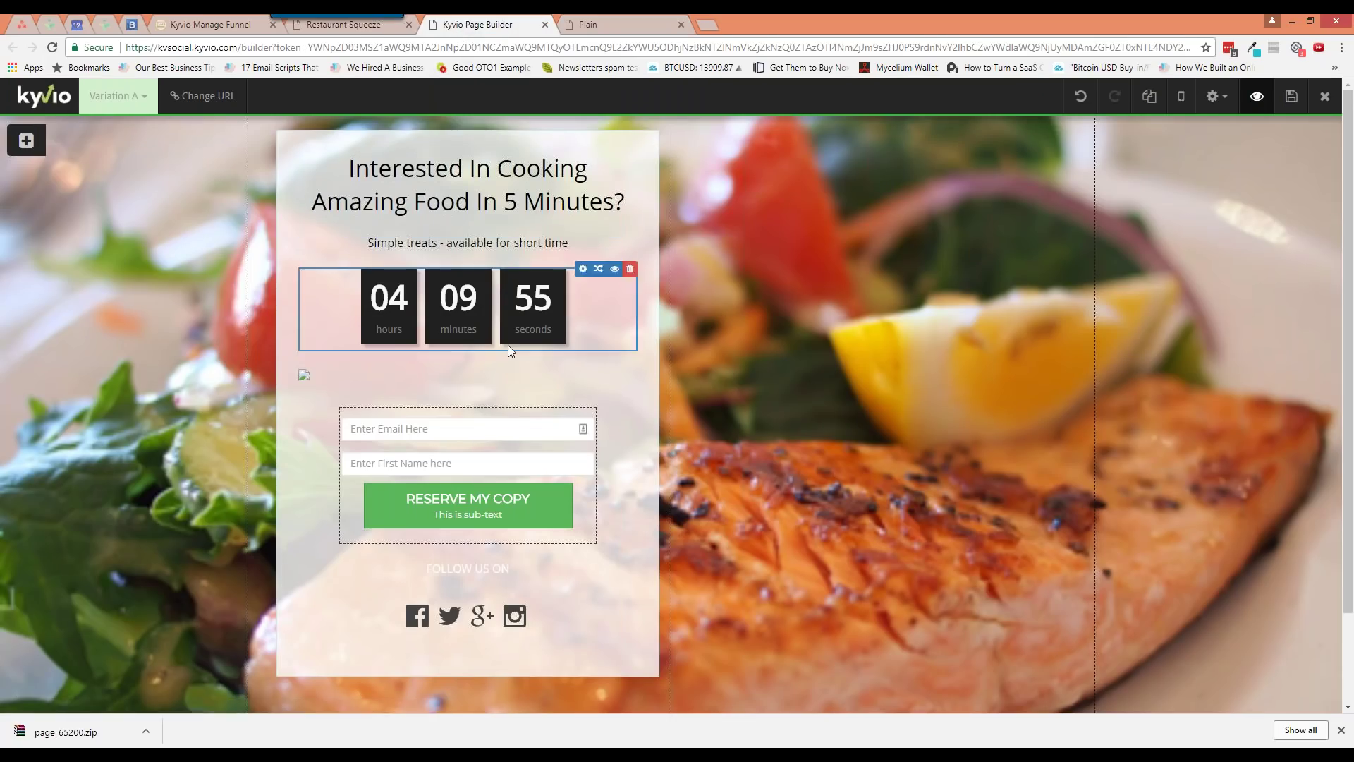
{"action": "left_click", "coordinate": [357, 28]}
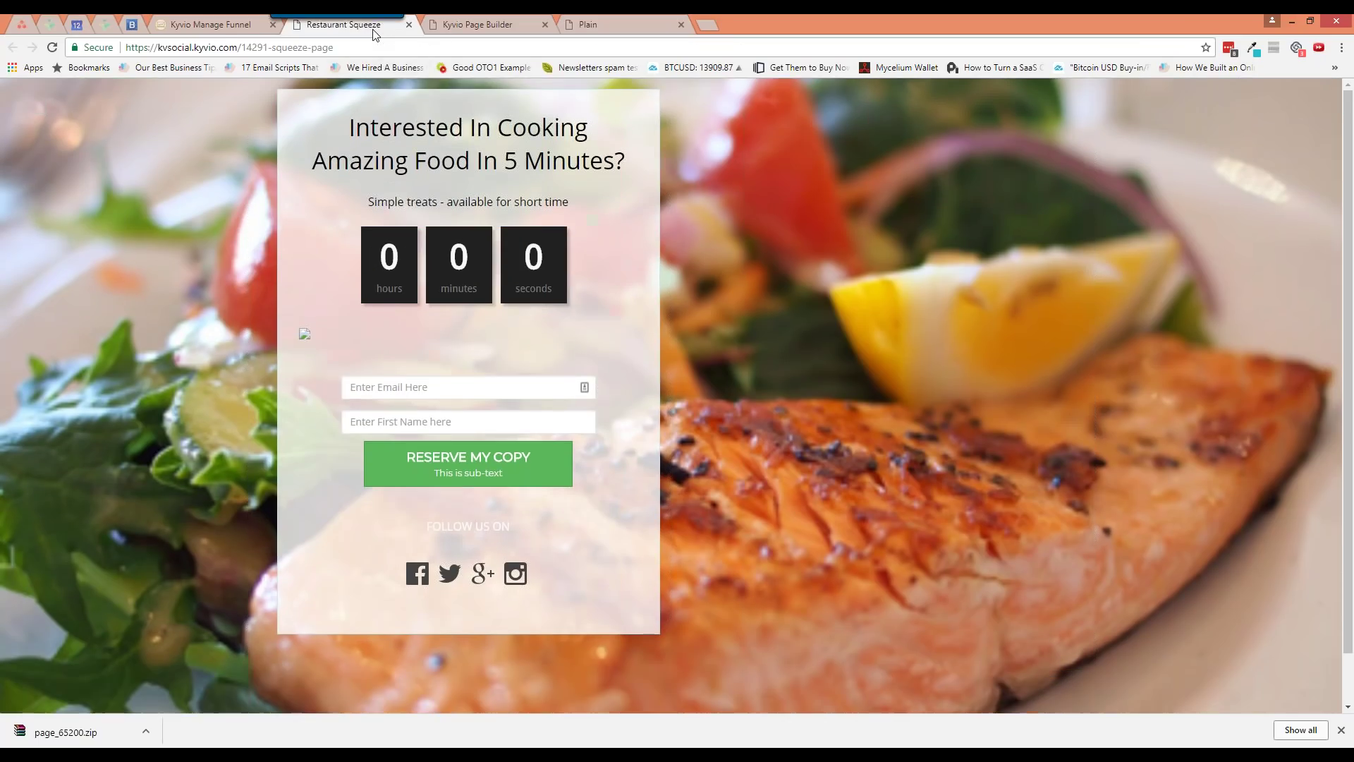
{"action": "right_click", "coordinate": [354, 32]}
{"action": "left_click", "coordinate": [227, 28]}
{"action": "right_click", "coordinate": [226, 30]}
{"action": "left_click", "coordinate": [246, 59]}
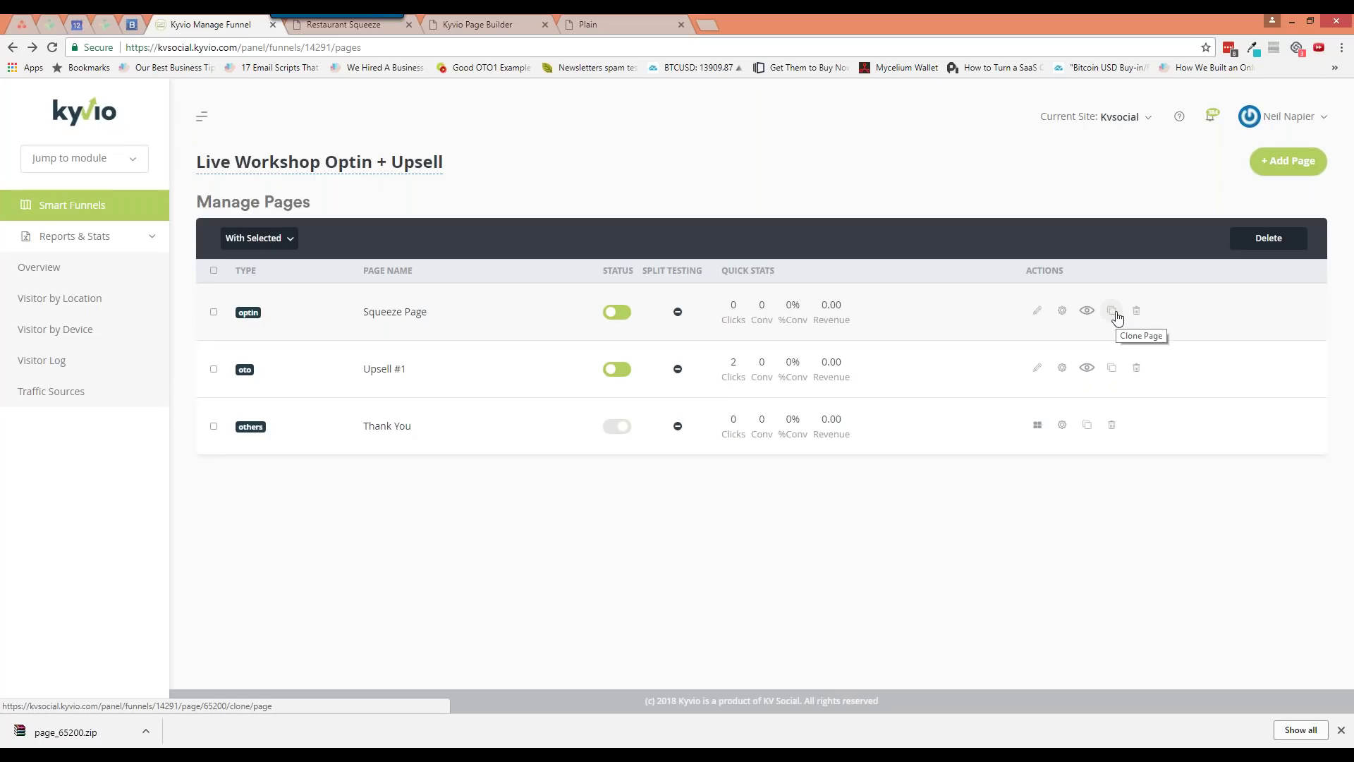
{"action": "left_click", "coordinate": [1113, 312]}
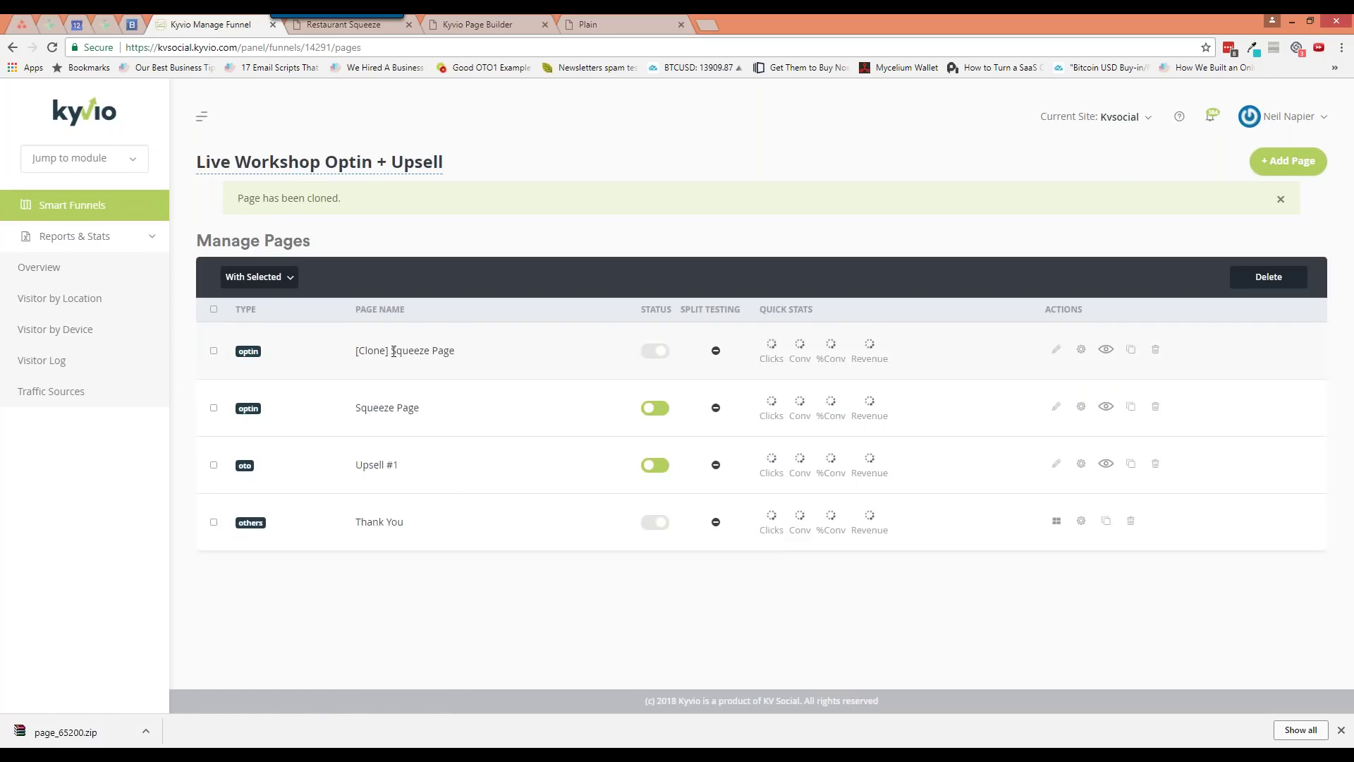
{"action": "left_click_drag", "start_coordinate": [357, 350], "coordinate": [472, 358]}
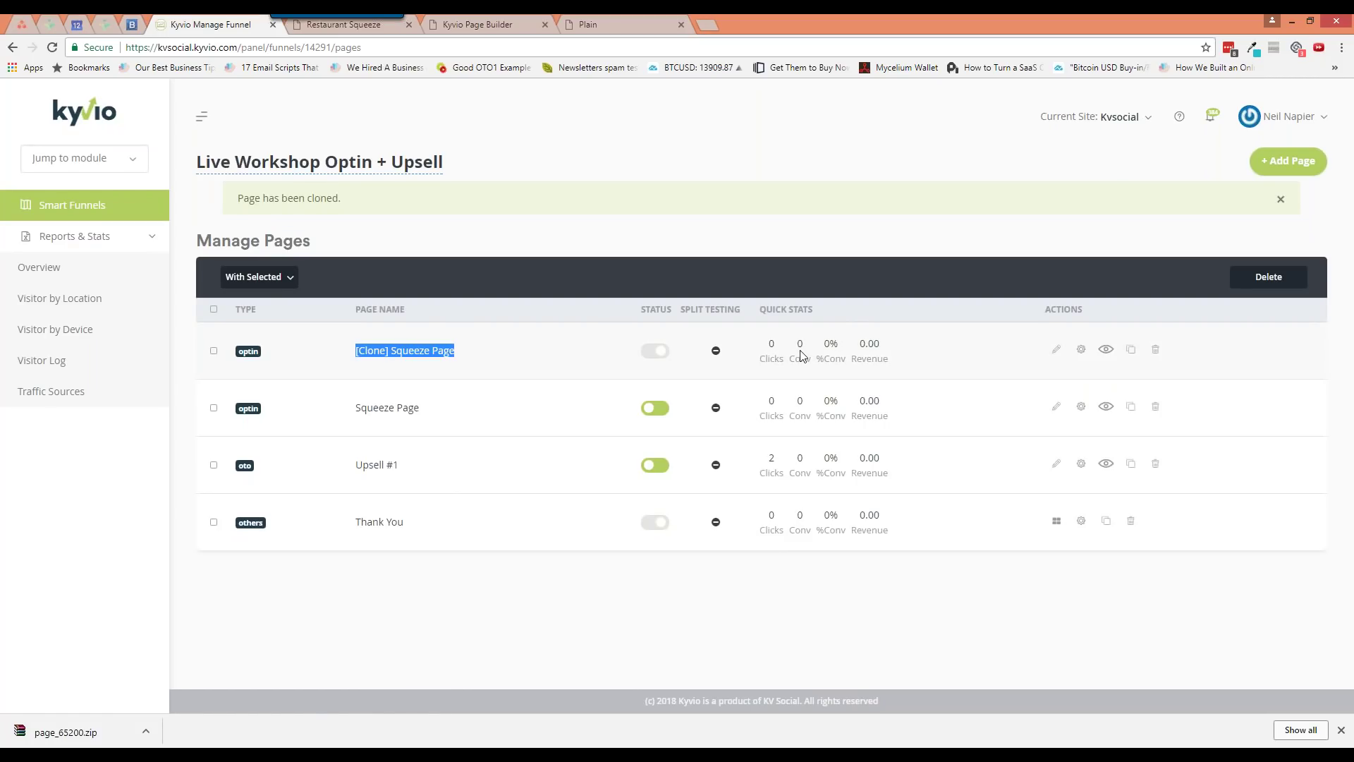
{"action": "left_click", "coordinate": [1056, 350], "text": "ctrl"}
{"action": "left_click", "coordinate": [361, 29]}
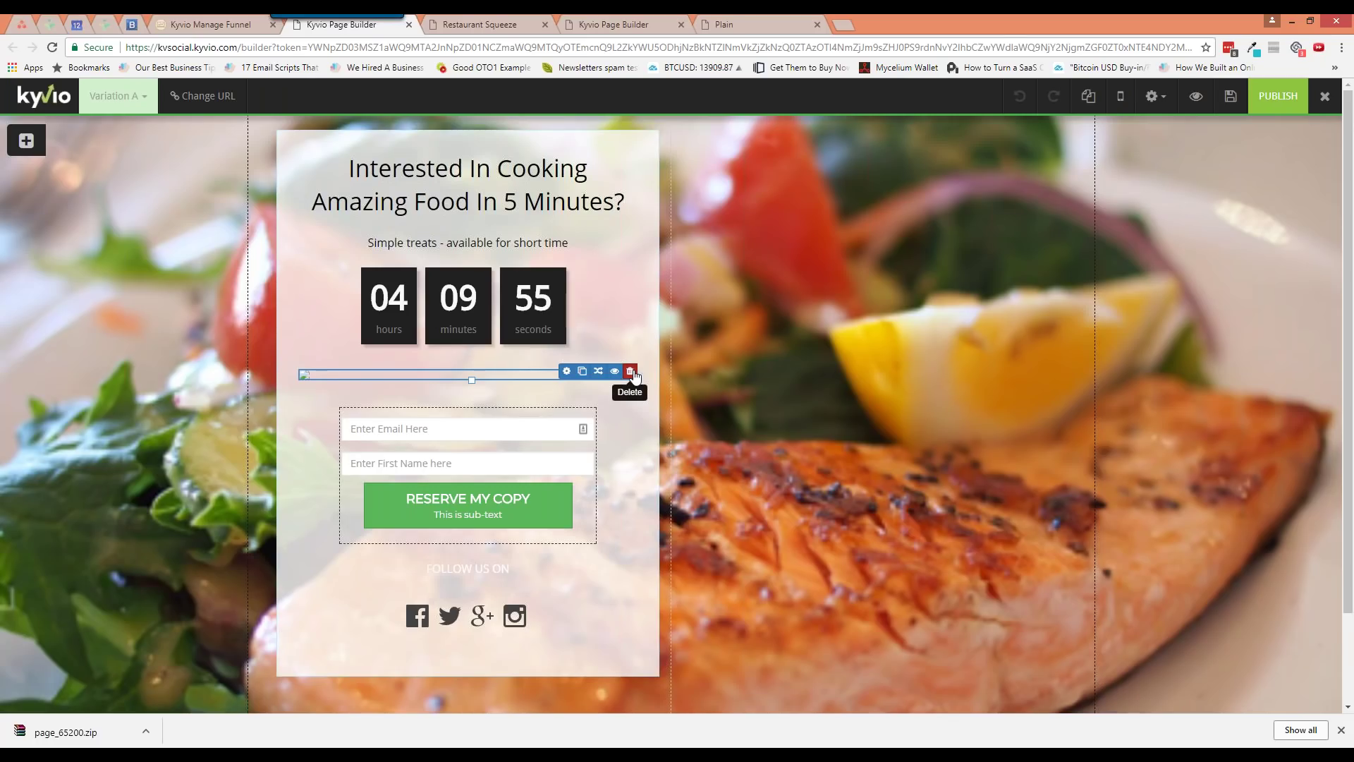
{"action": "left_click", "coordinate": [633, 374]}
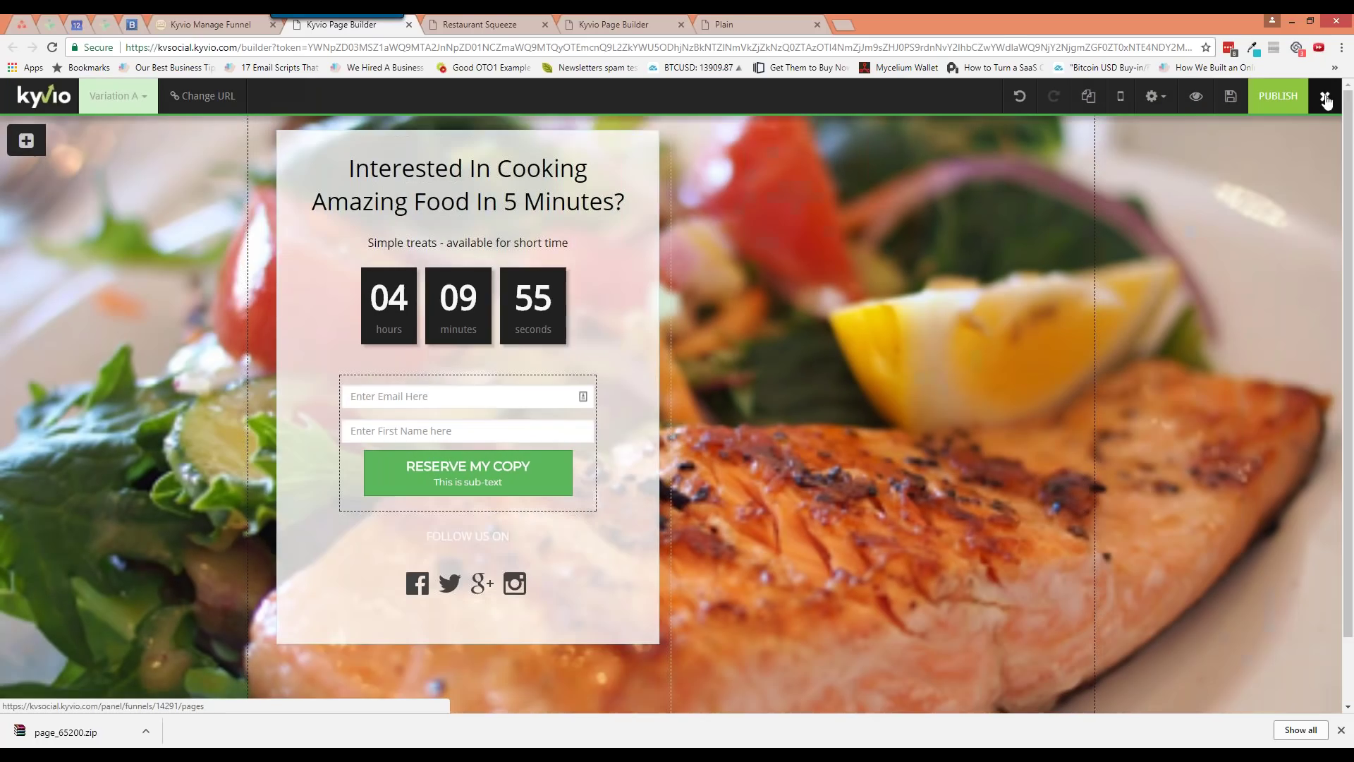
{"action": "left_click", "coordinate": [1324, 97]}
{"action": "left_click", "coordinate": [742, 126]}
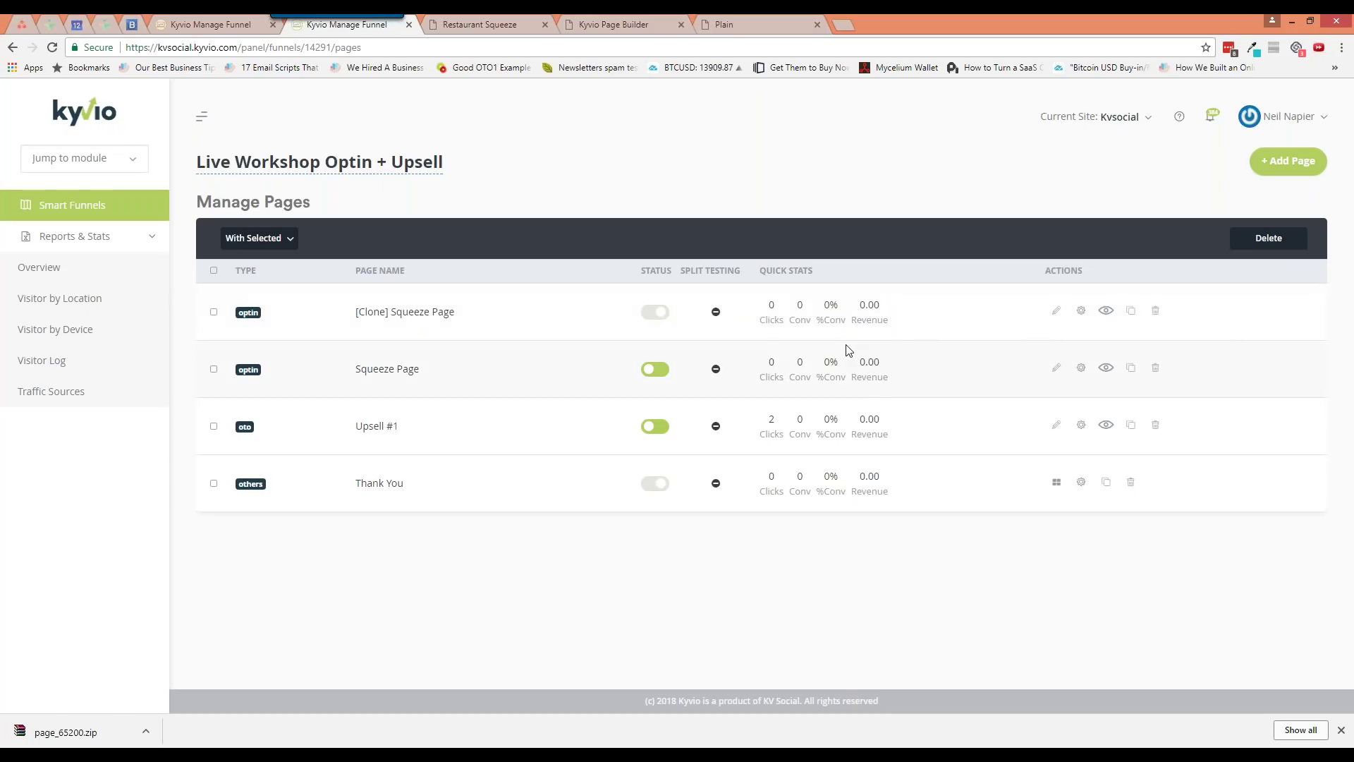
{"action": "left_click", "coordinate": [1157, 312]}
{"action": "left_click", "coordinate": [731, 242]}
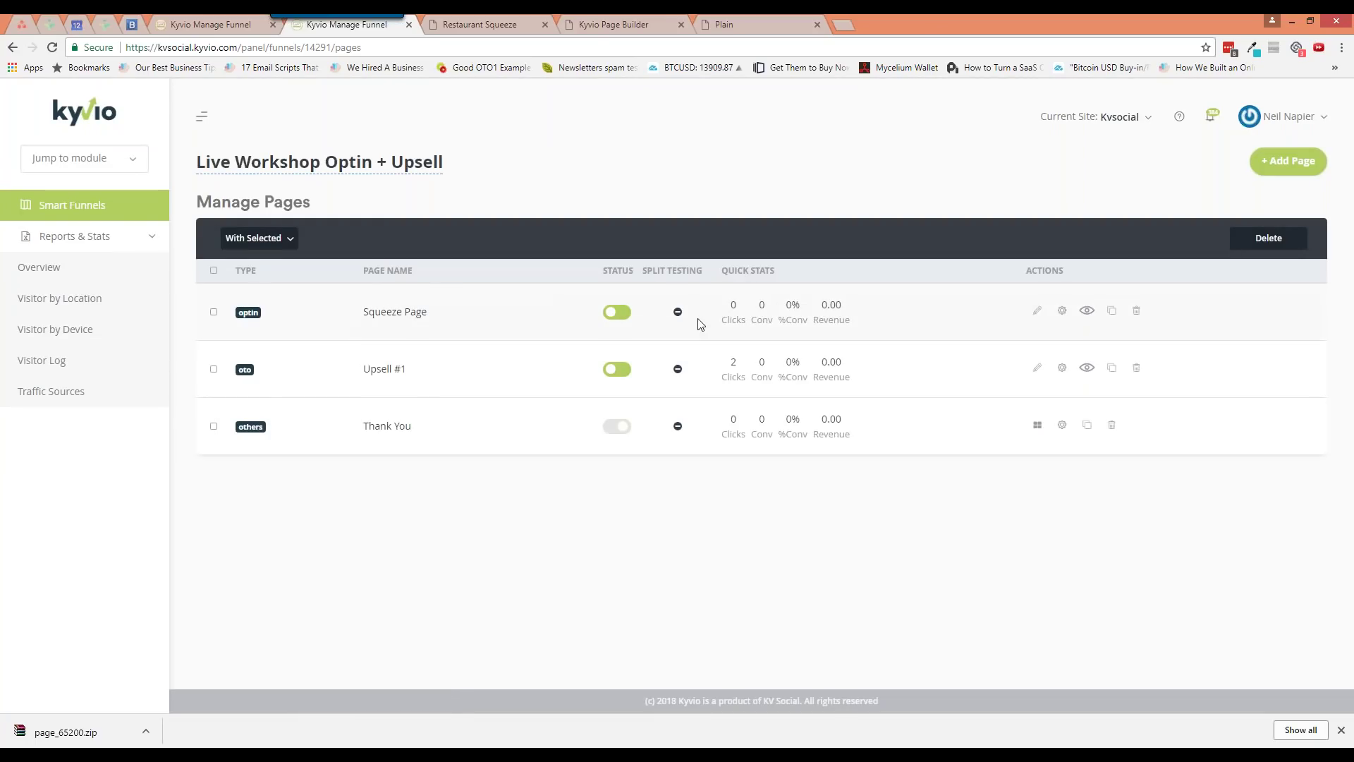
Cancel an element deletion, save the countdown squeeze page, and start creating a new variation
{"action": "left_click", "coordinate": [582, 24]}
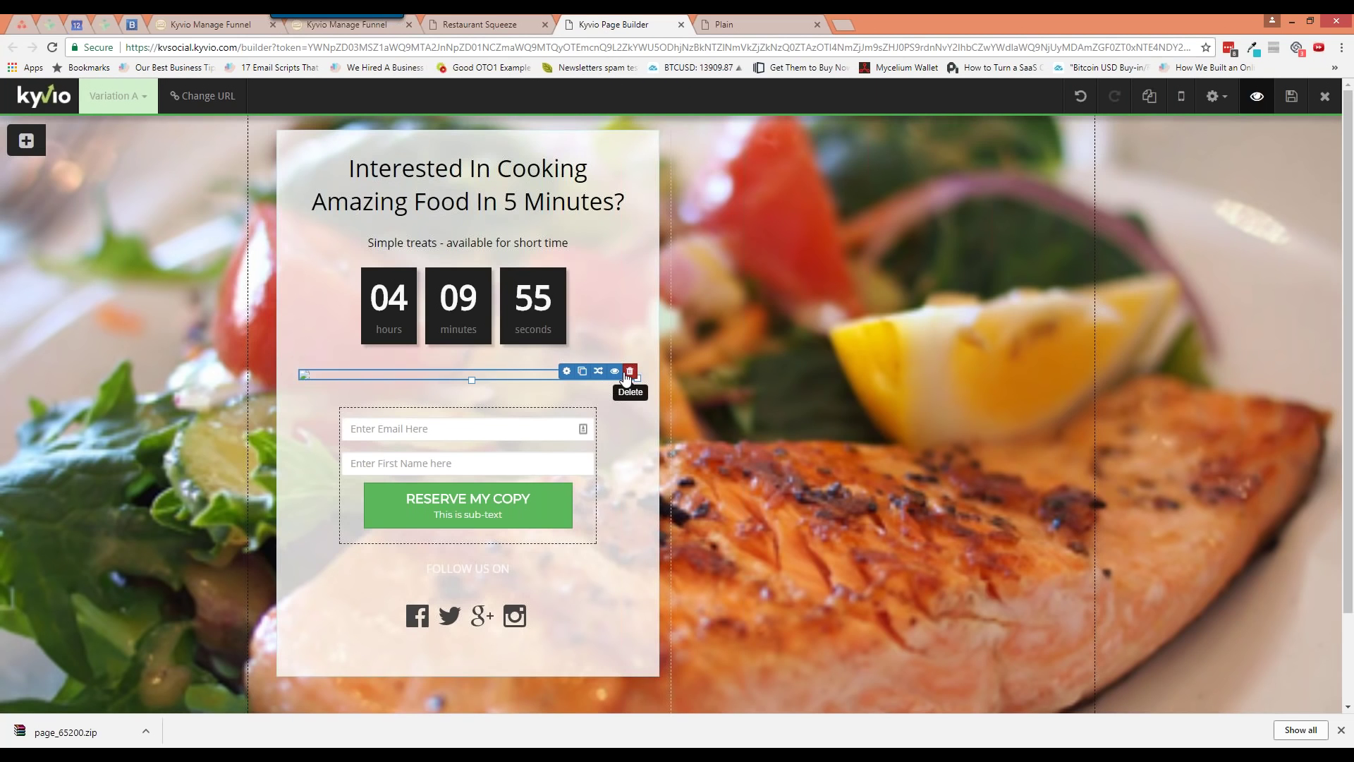
{"action": "left_click", "coordinate": [629, 371]}
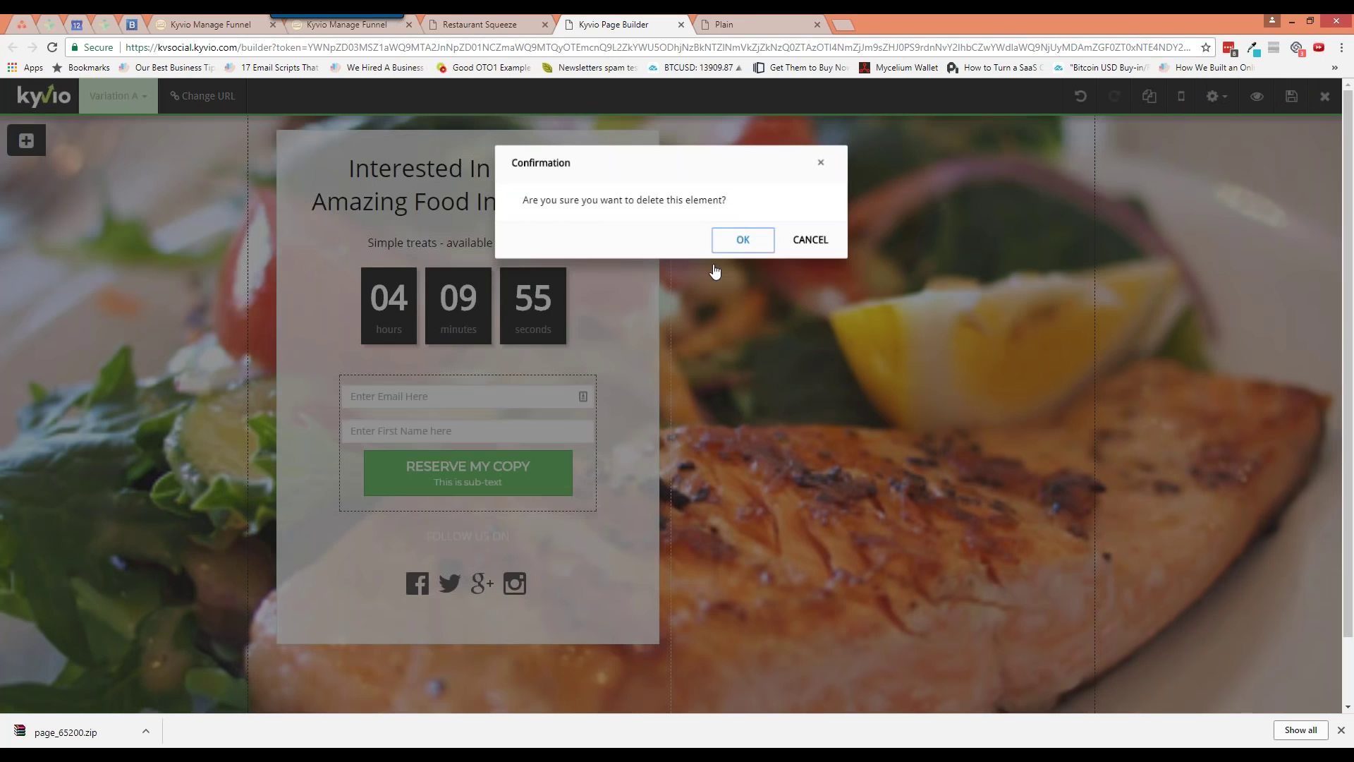
{"action": "left_click", "coordinate": [715, 271]}
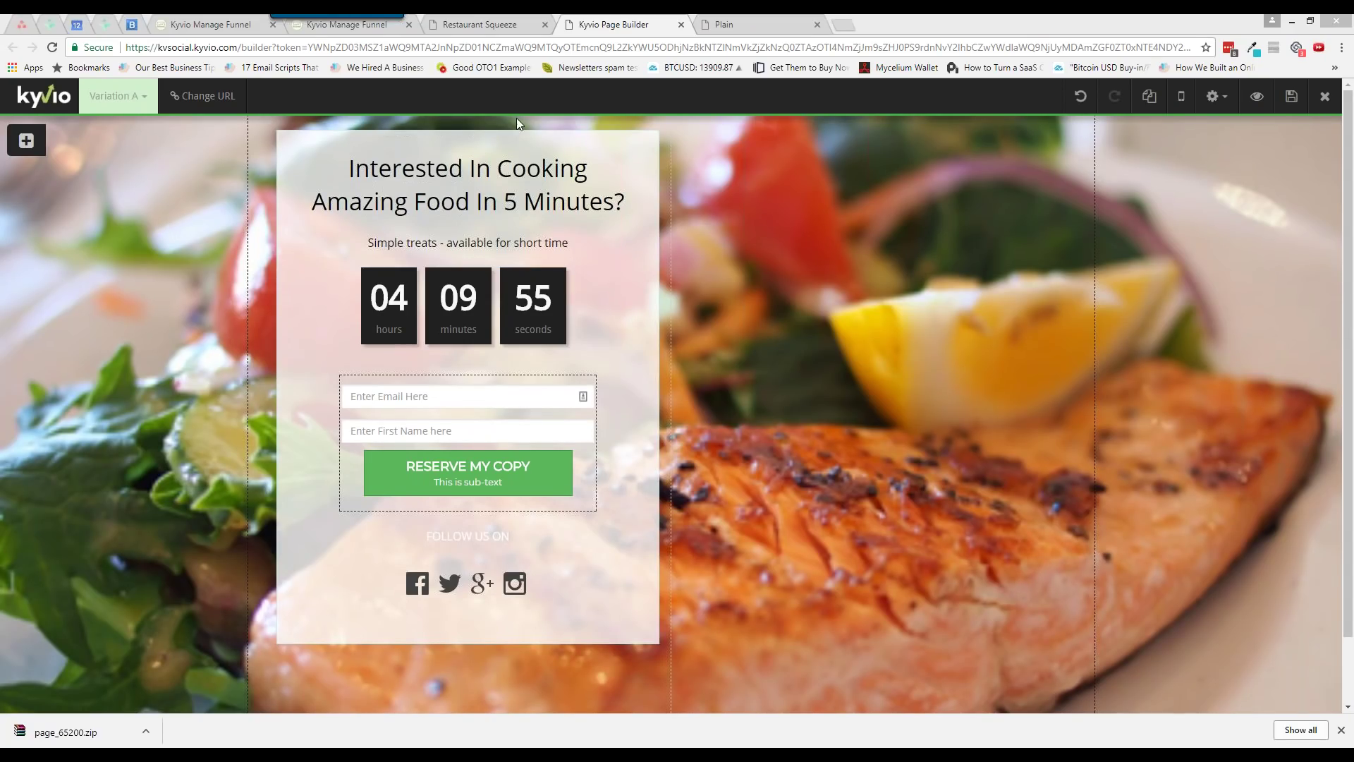
{"action": "left_click", "coordinate": [1291, 97]}
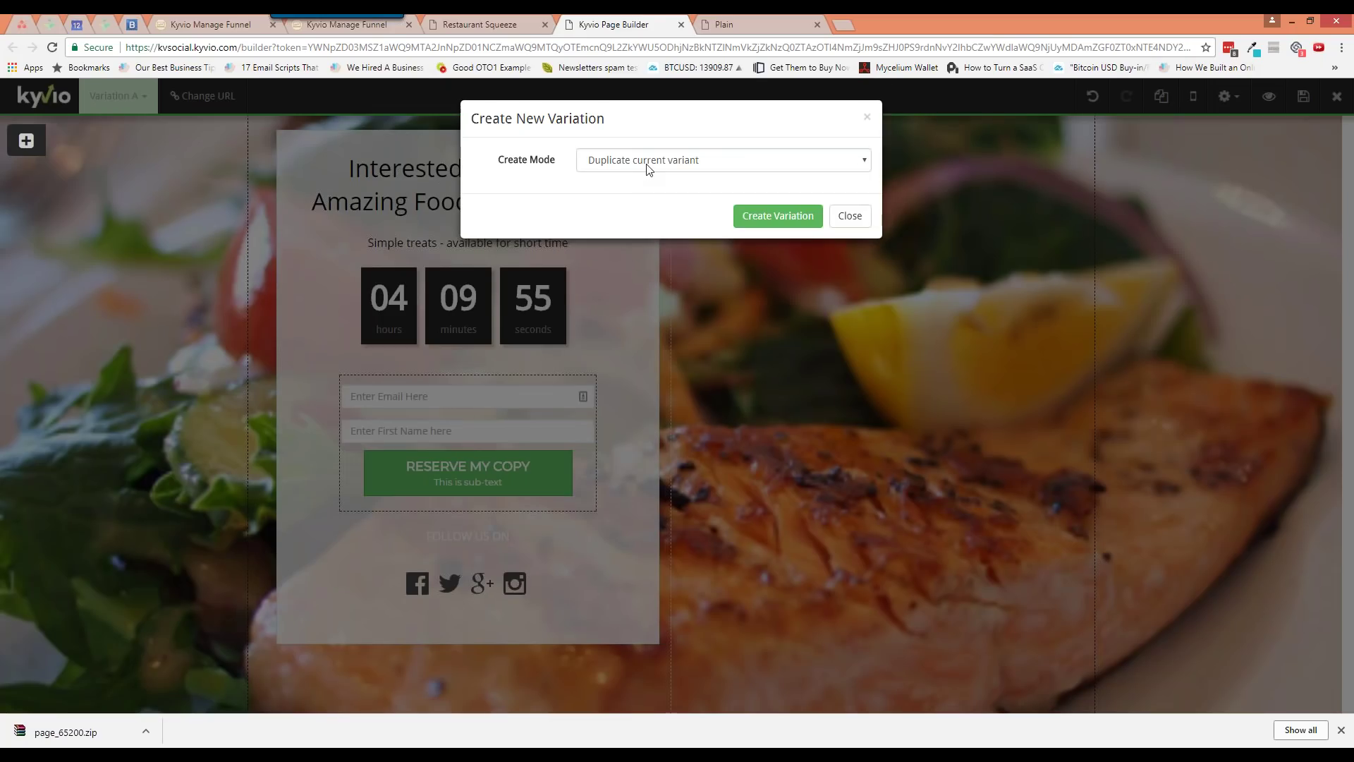
{"action": "left_click", "coordinate": [644, 168]}
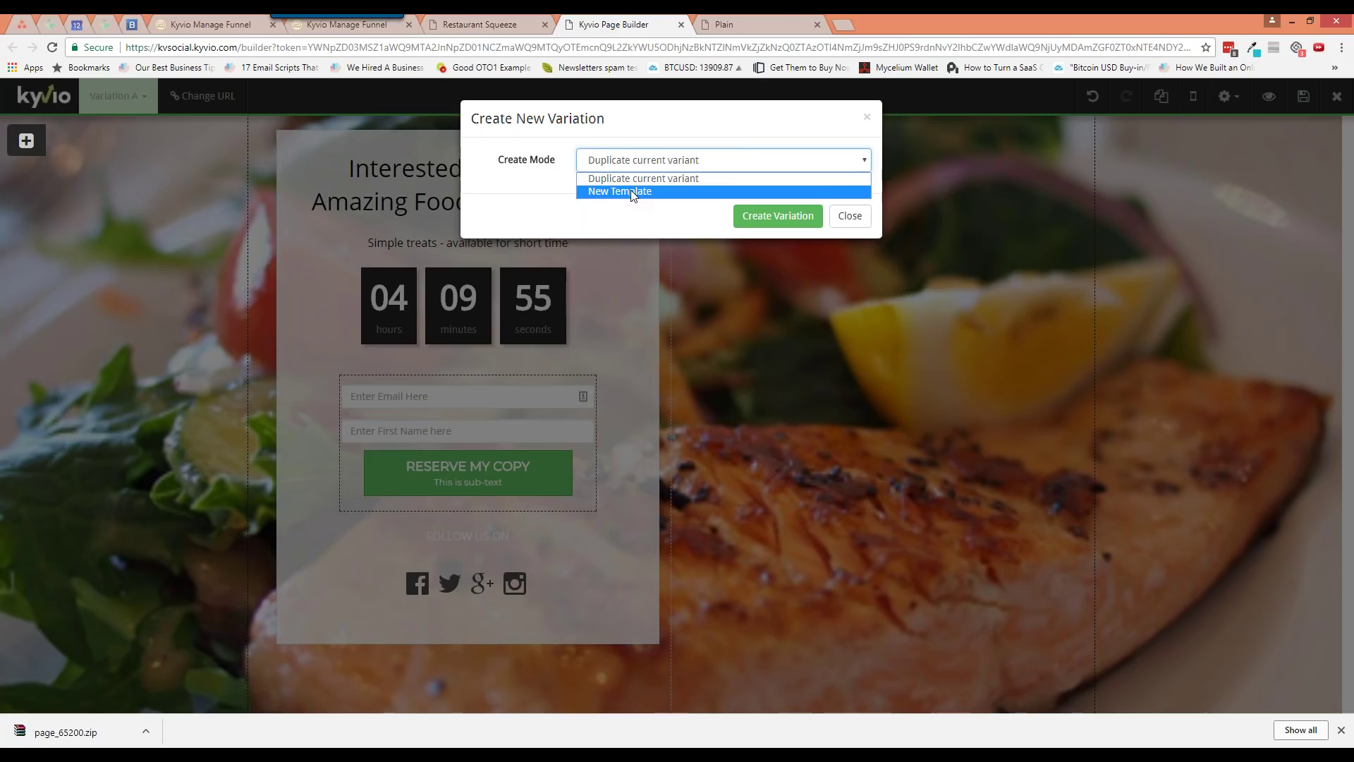
Create Variation B by duplicating the current variant and delete its countdown timer
{"action": "left_click", "coordinate": [646, 178]}
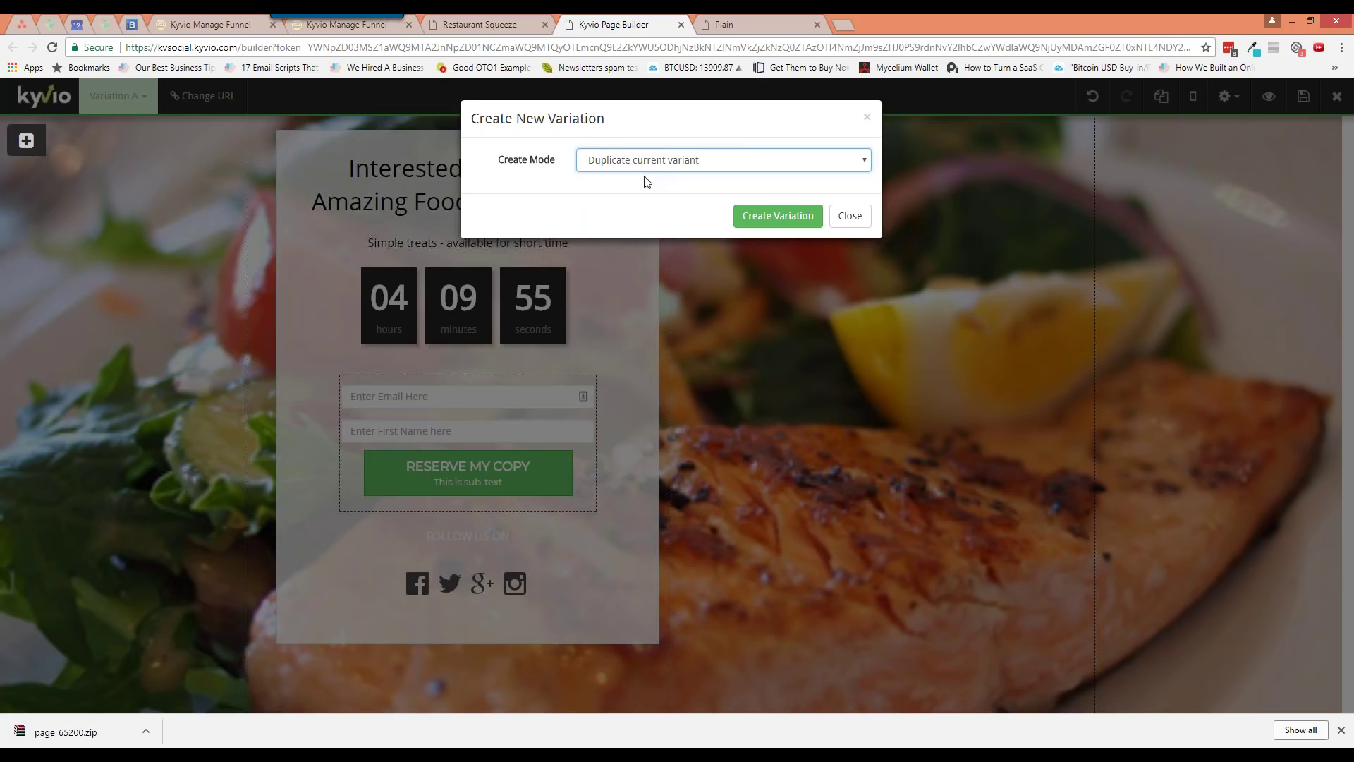
{"action": "left_click", "coordinate": [765, 217]}
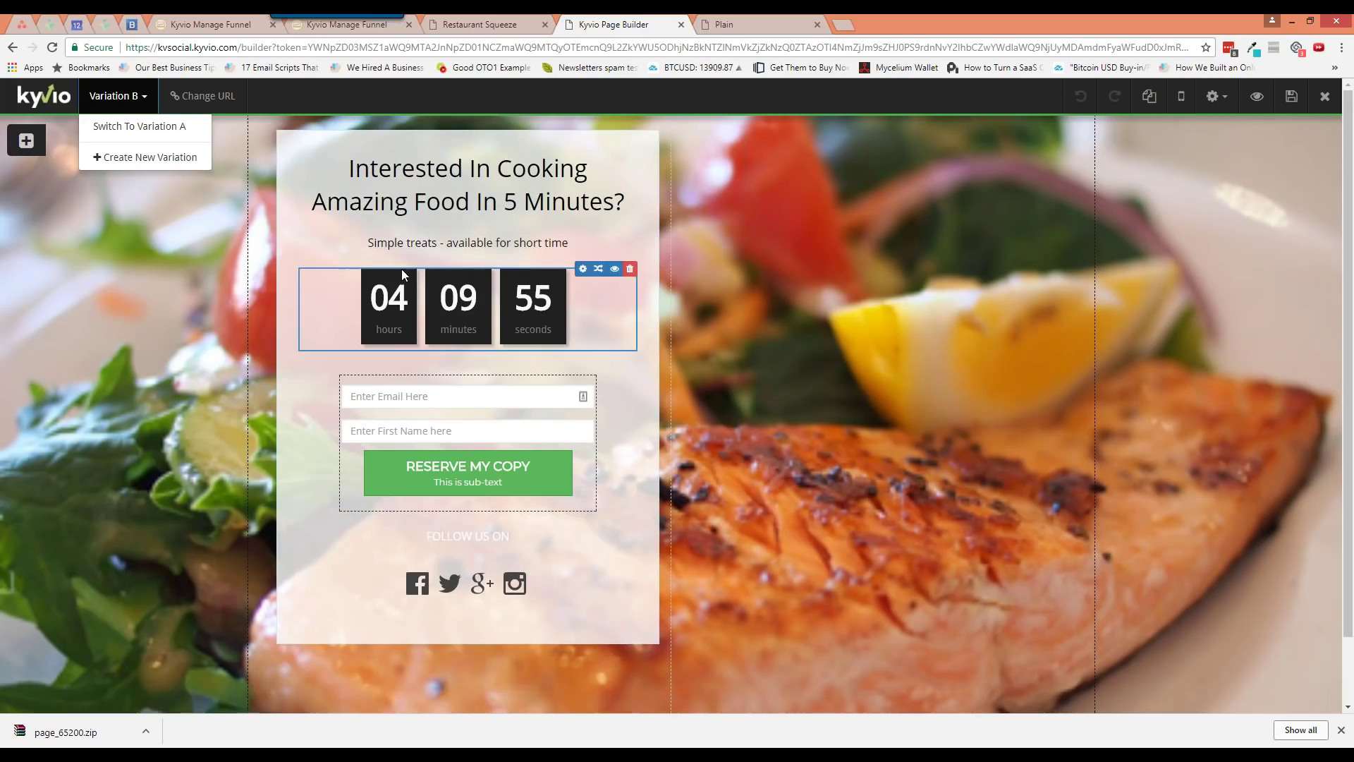
{"action": "key", "text": "Escape"}
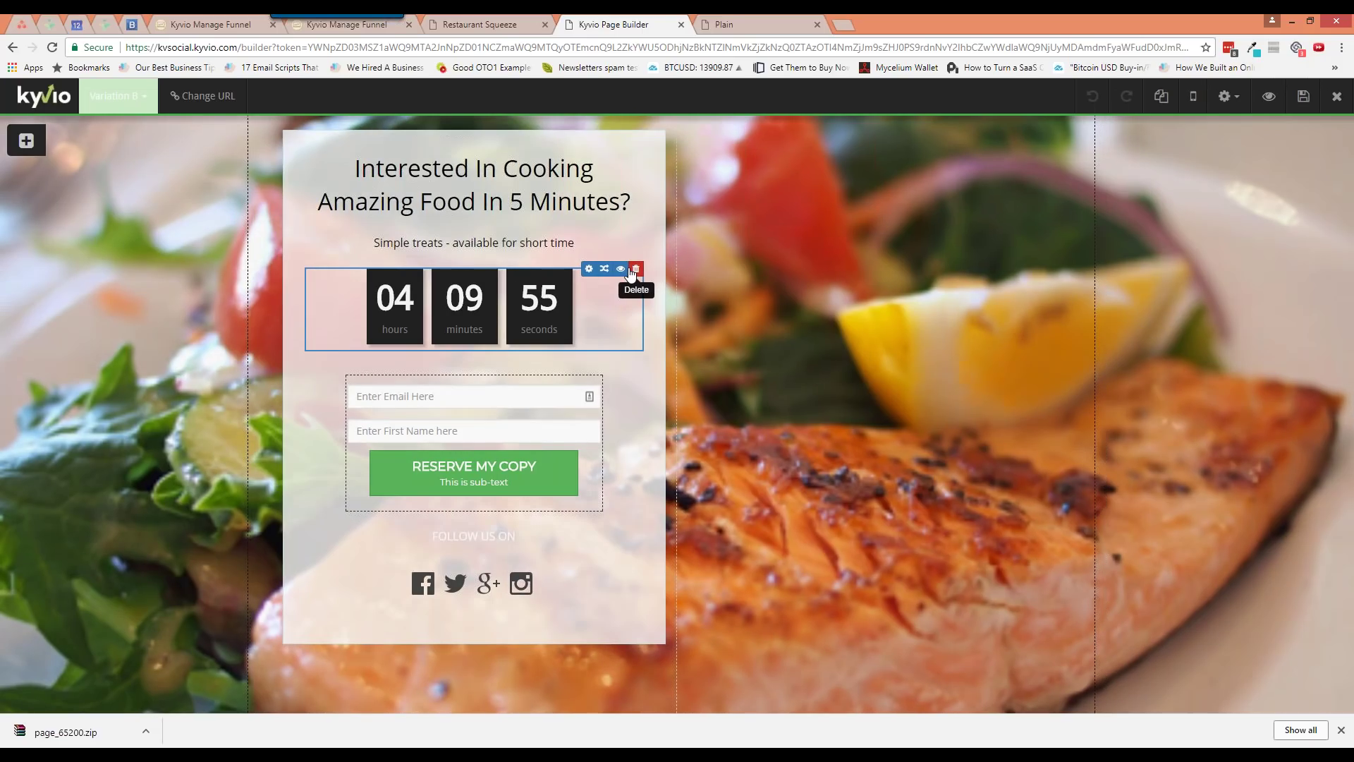
{"action": "left_click", "coordinate": [632, 274]}
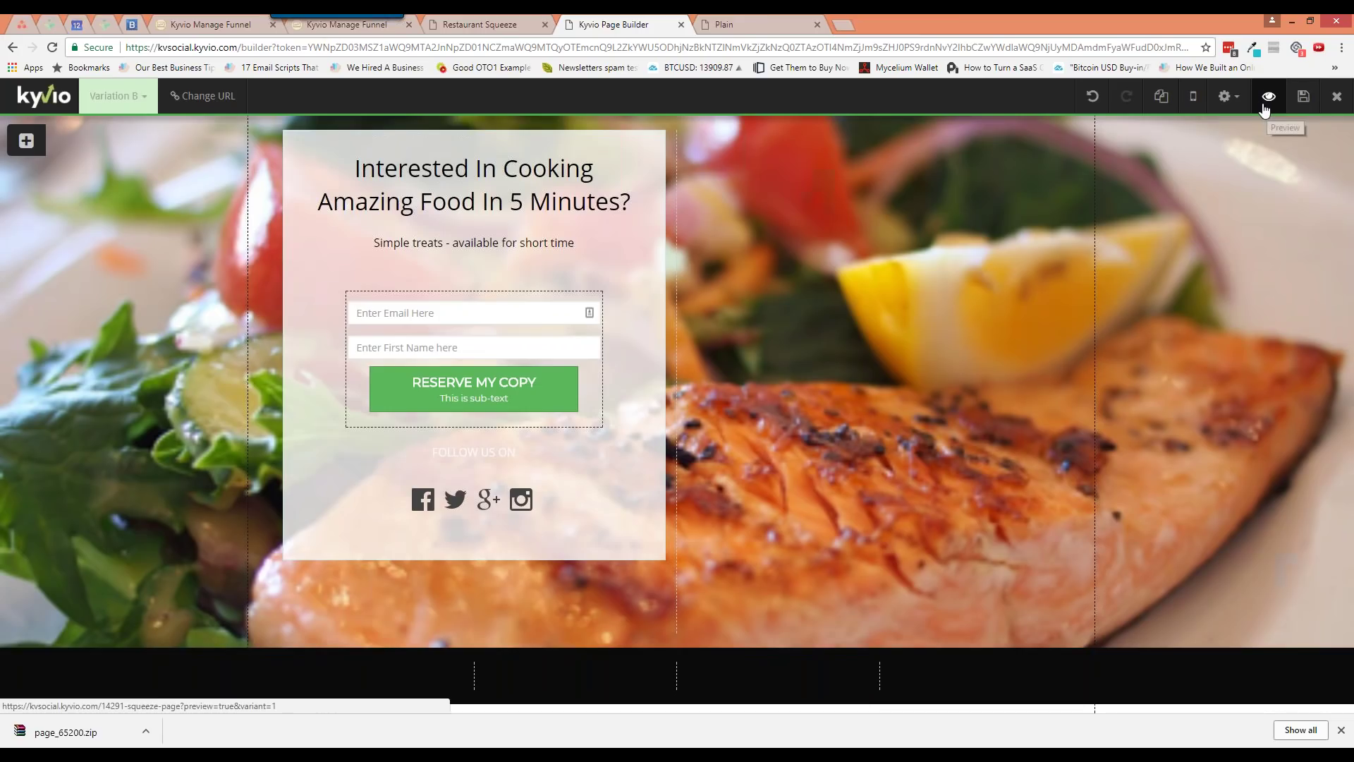
Preview Variation B in a new tab and return to the builder
{"action": "left_click", "coordinate": [1269, 97]}
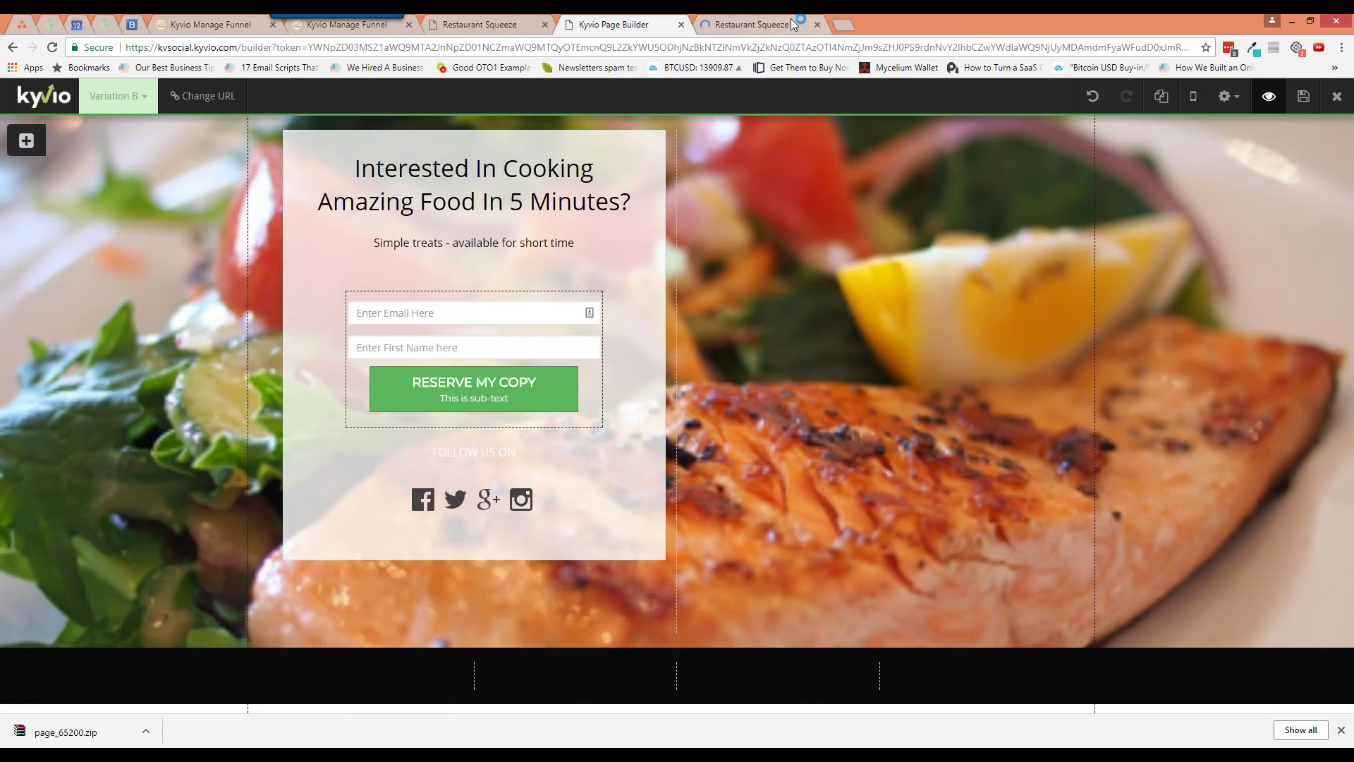
{"action": "left_click", "coordinate": [790, 21]}
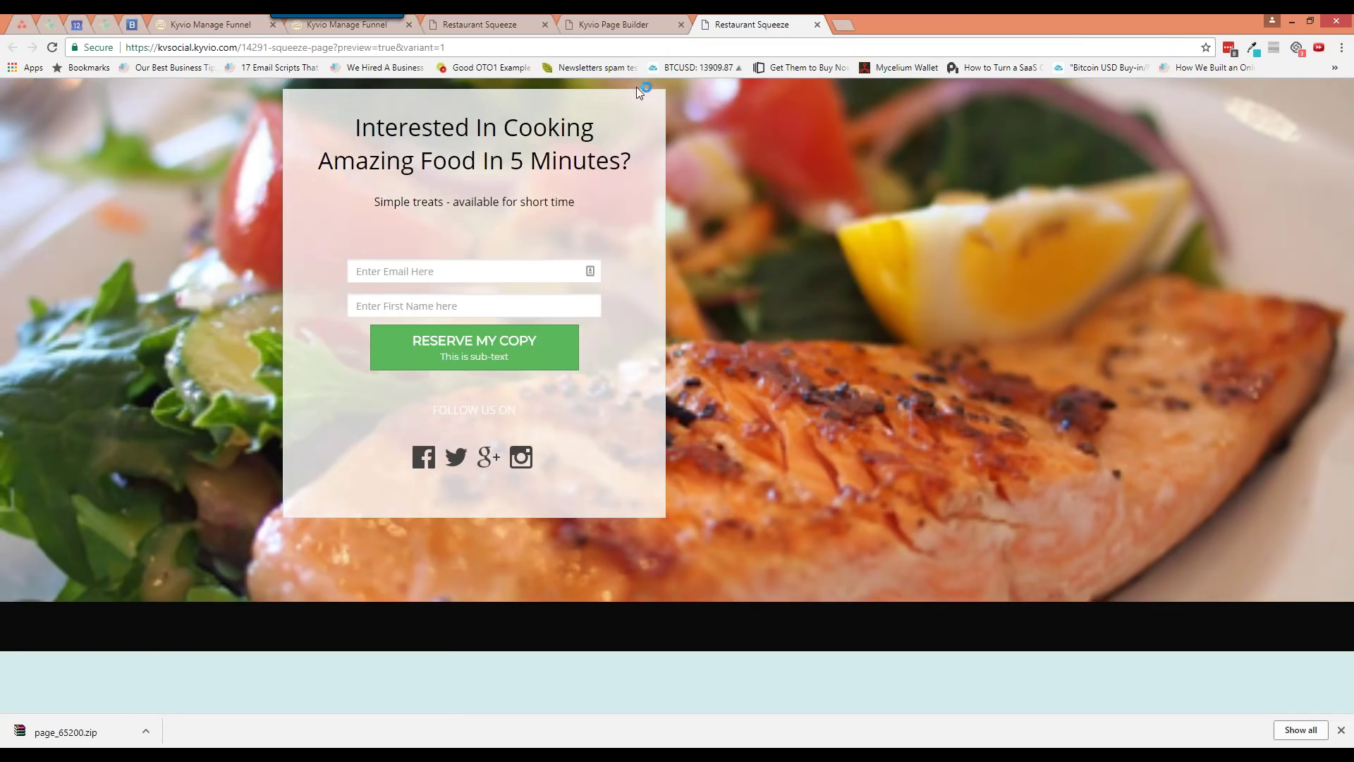
{"action": "left_click", "coordinate": [817, 24]}
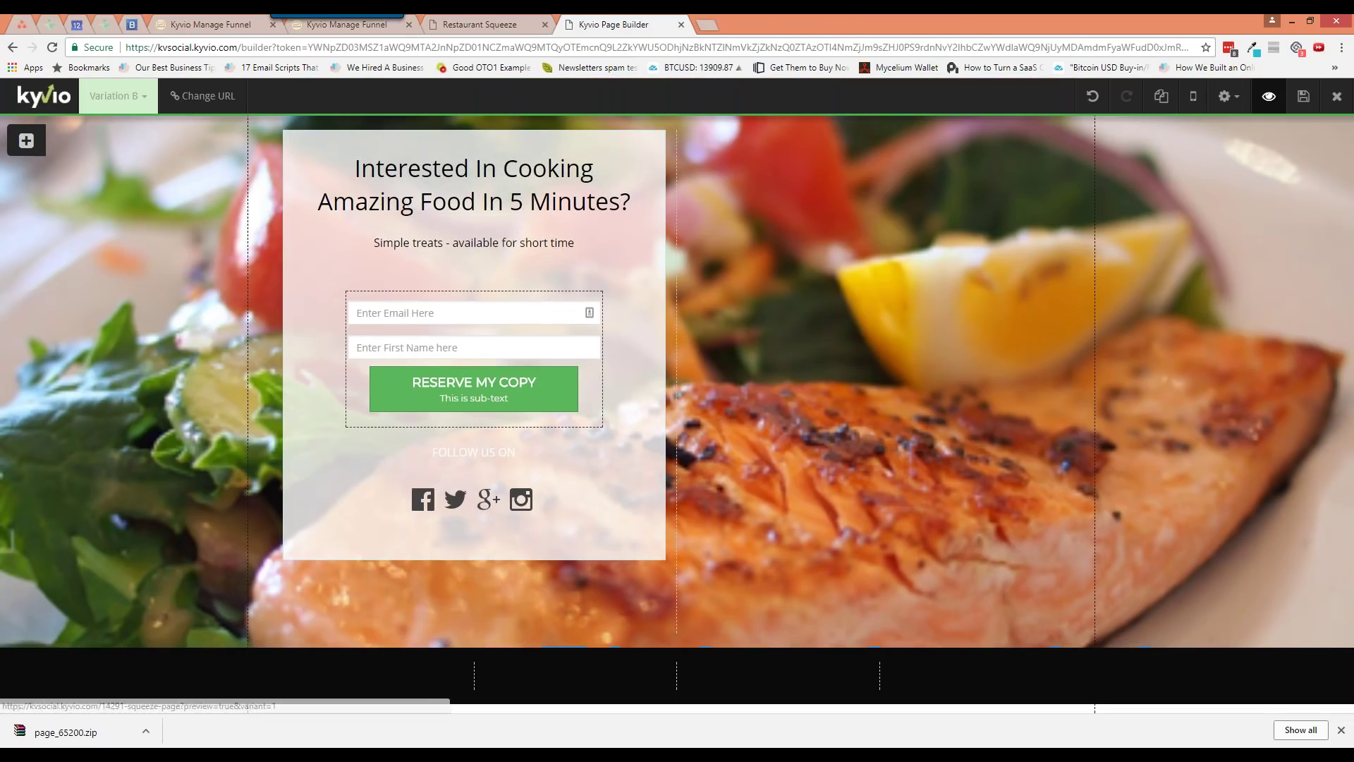
{"action": "left_click", "coordinate": [1269, 97]}
{"action": "left_click", "coordinate": [791, 25]}
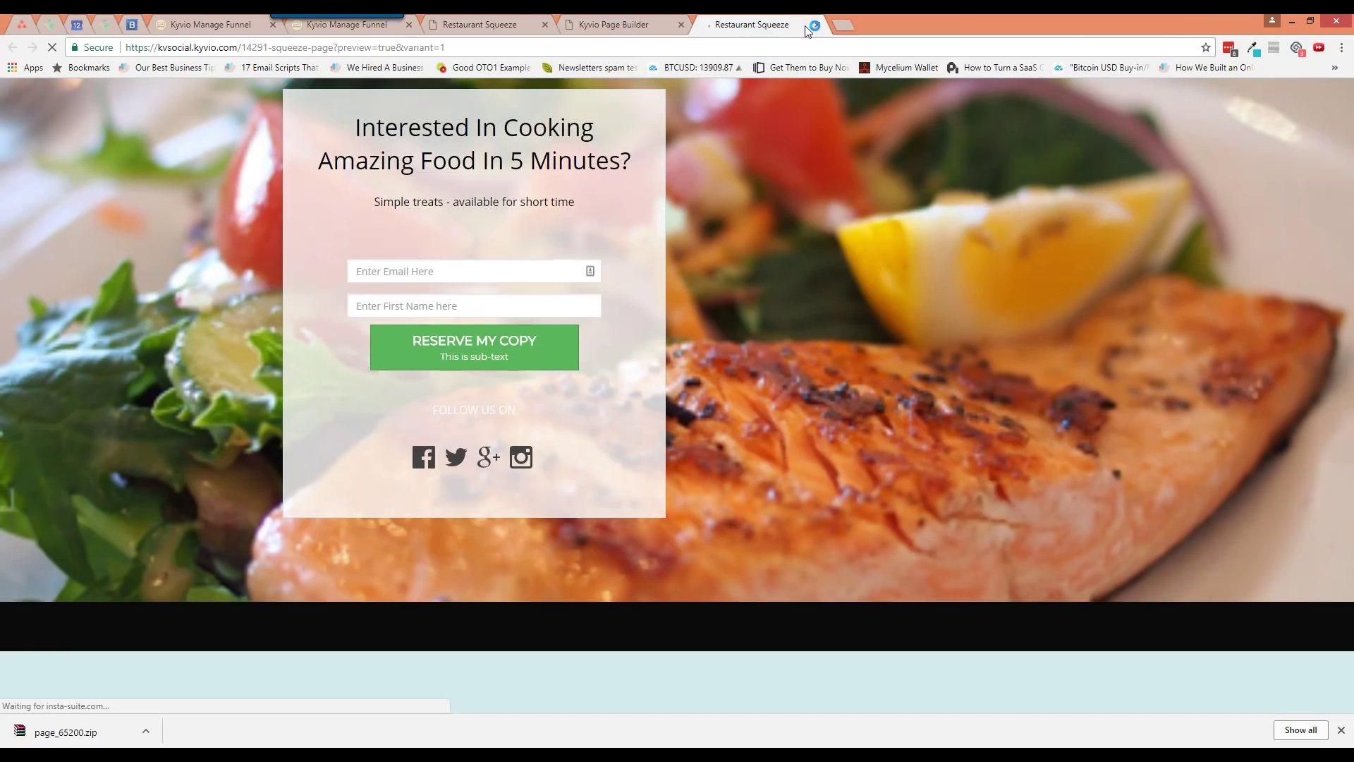
{"action": "left_click", "coordinate": [817, 24]}
{"action": "left_click", "coordinate": [1269, 97]}
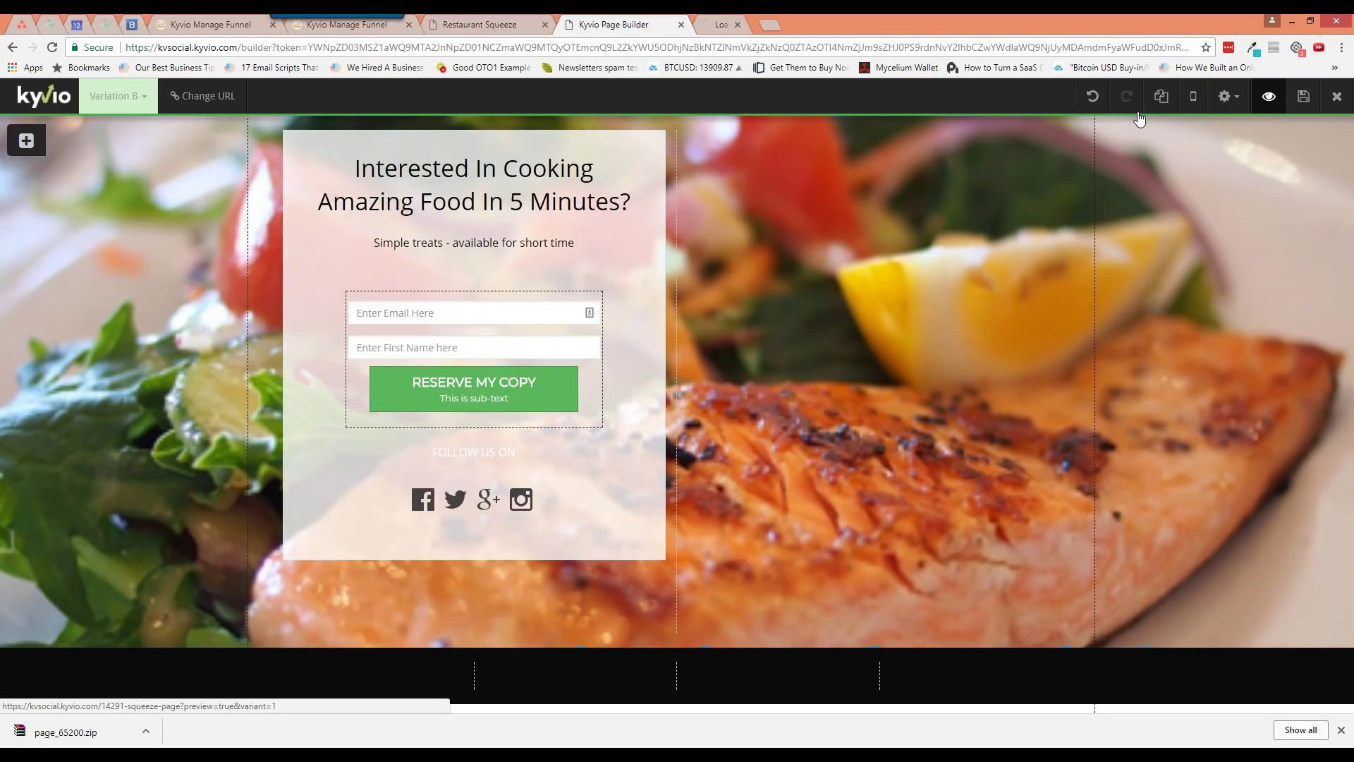
{"action": "left_click", "coordinate": [793, 24]}
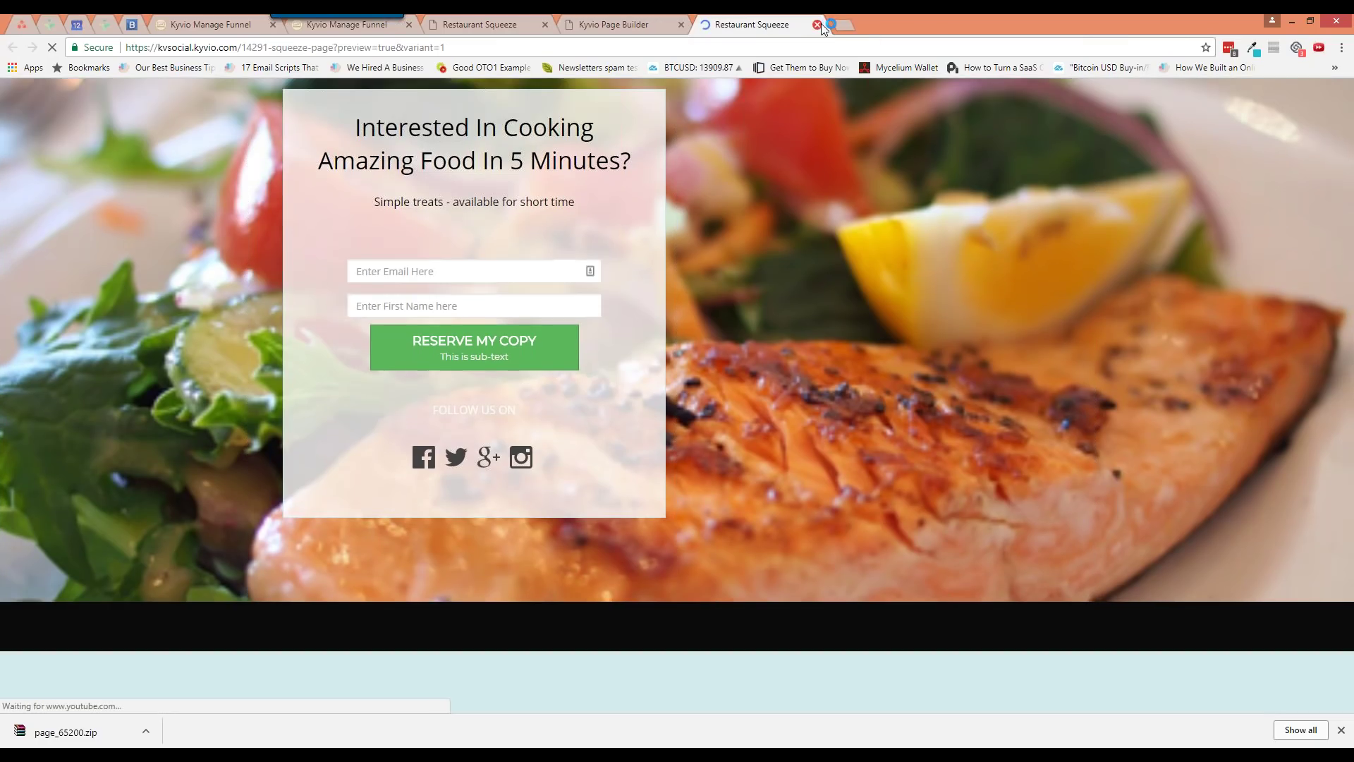
{"action": "left_click", "coordinate": [817, 25]}
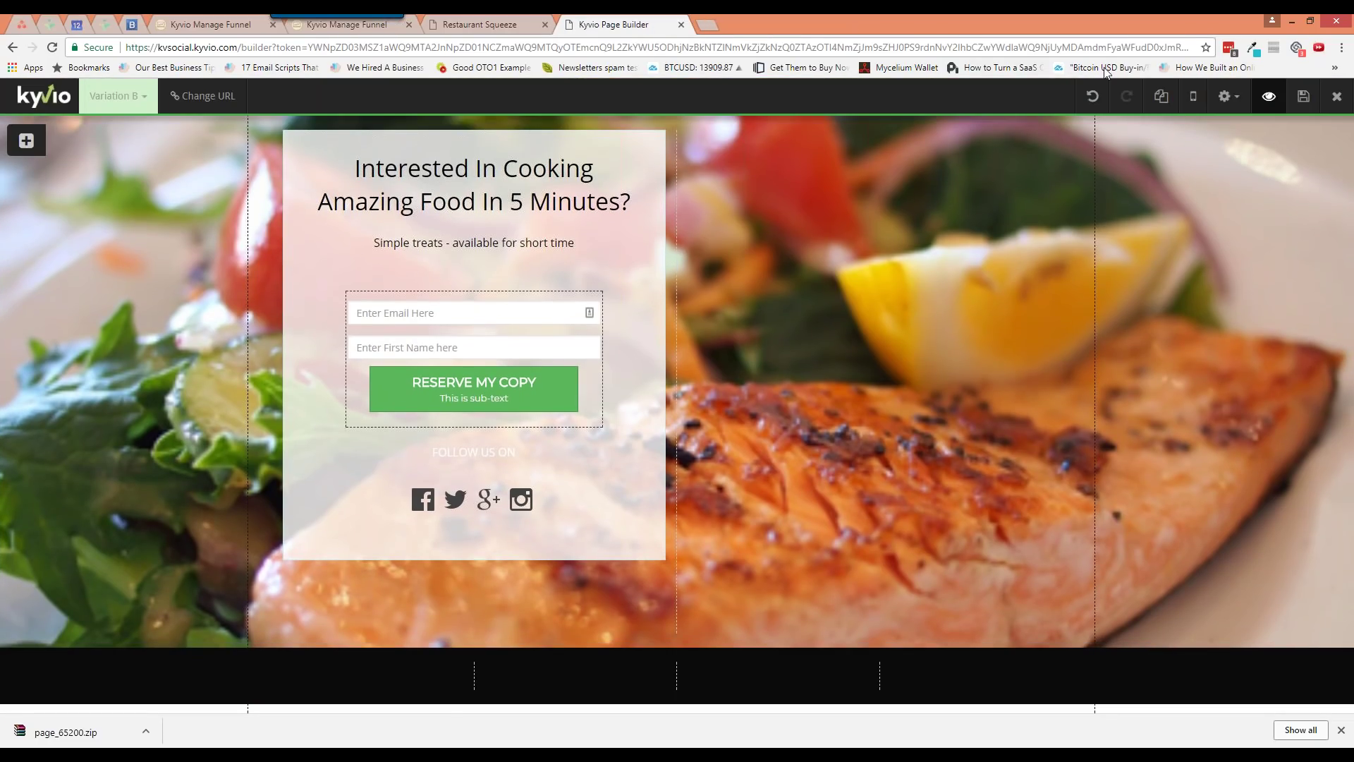
Copy the Variation B preview link and open an incognito window
{"action": "right_click", "coordinate": [1270, 99]}
{"action": "left_click", "coordinate": [1251, 178]}
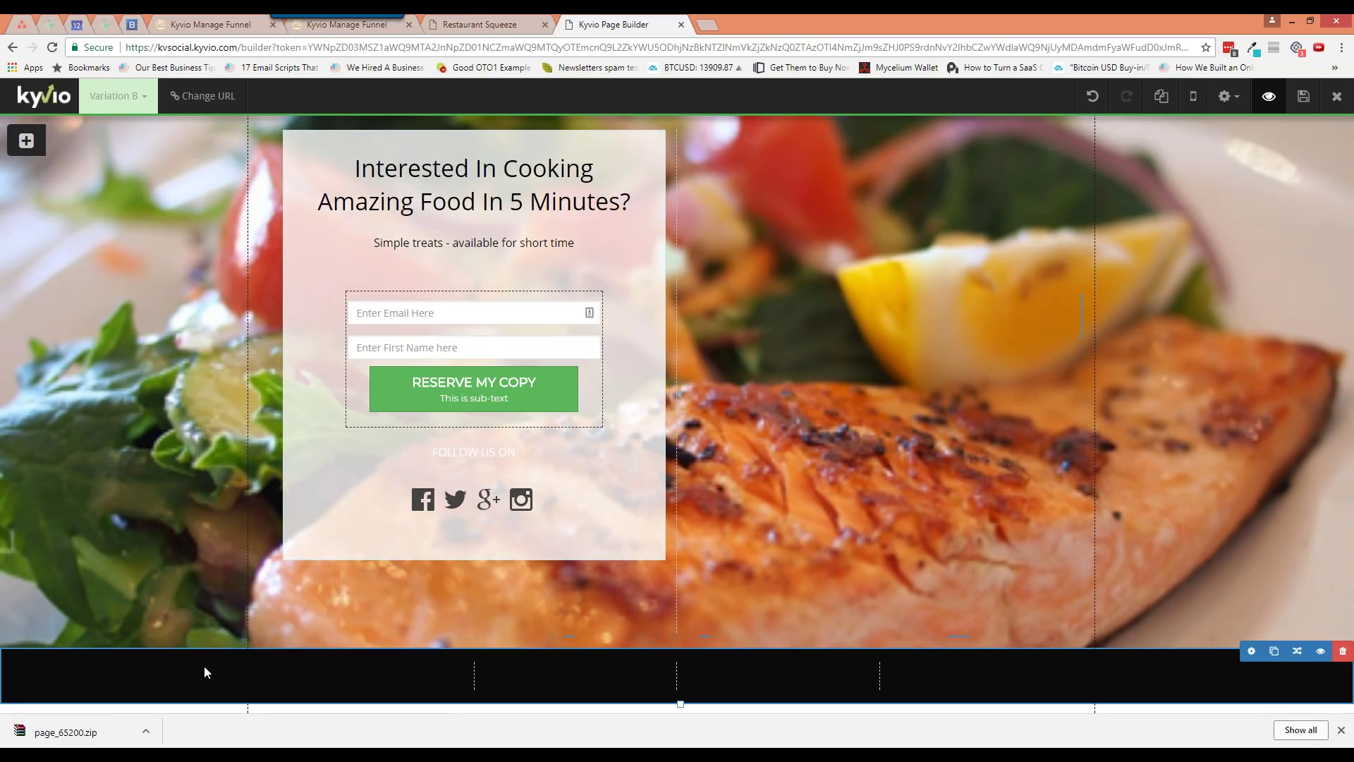
{"action": "left_click", "coordinate": [1341, 730]}
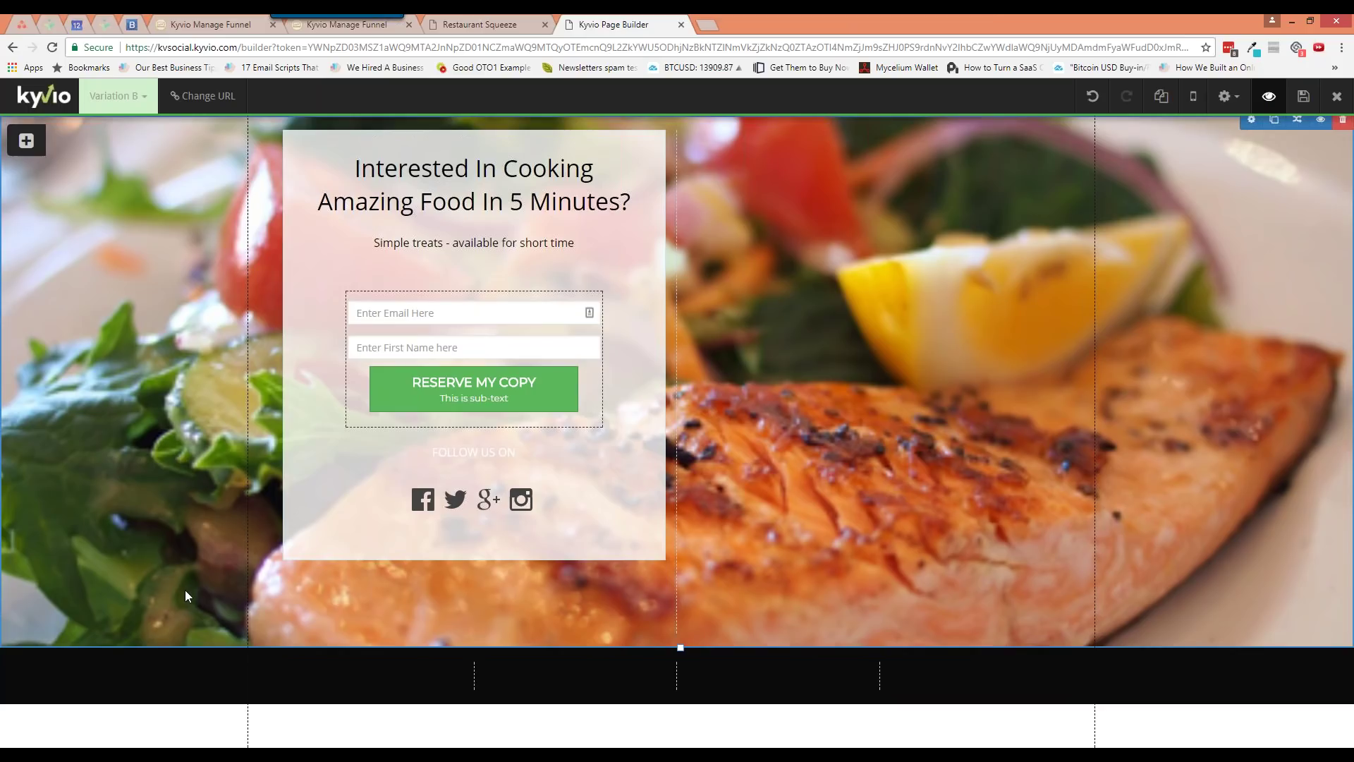
{"action": "key", "text": "ctrl+shift+n"}
Load the squeeze page's live address, with the preview parameters removed, in the incognito window
{"action": "key", "text": "ctrl+v"}
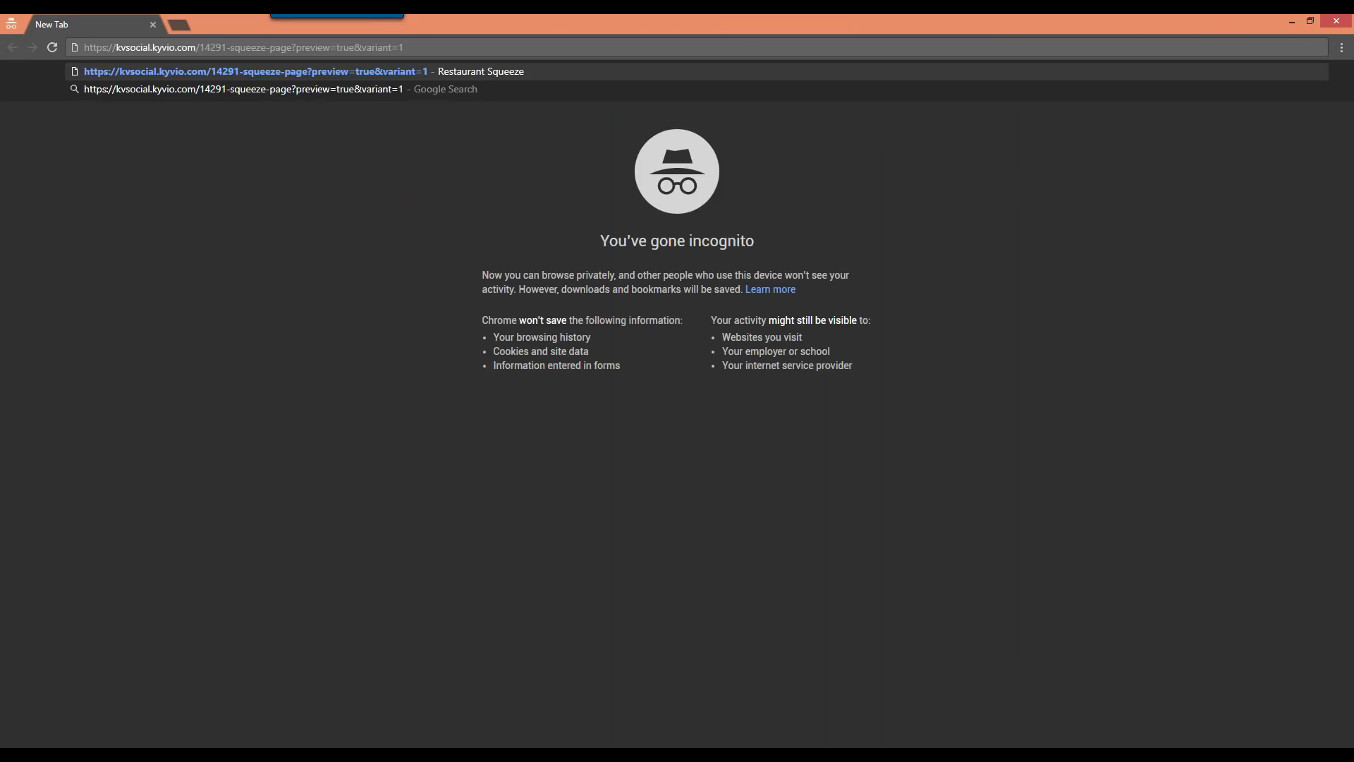
{"action": "left_click_drag", "start_coordinate": [404, 48], "coordinate": [293, 48]}
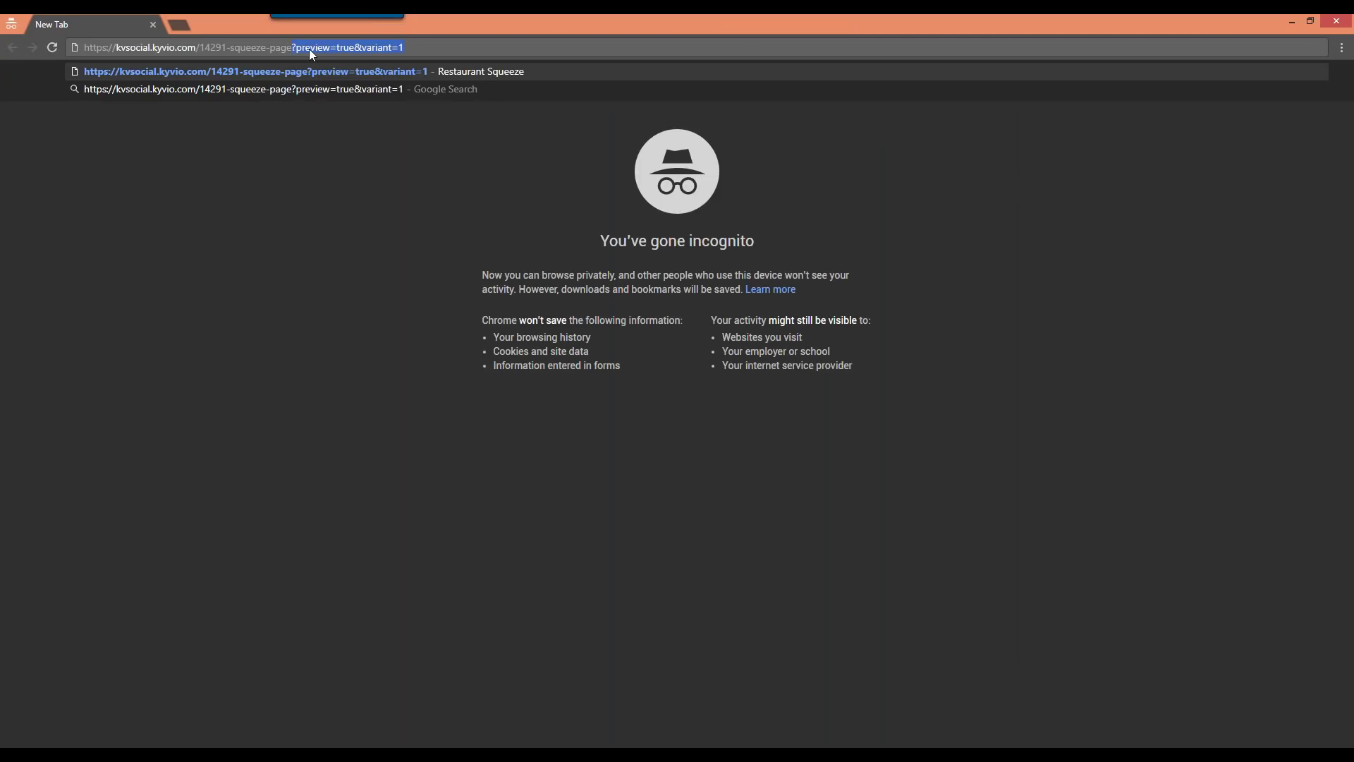
{"action": "key", "text": "BackSpace"}
{"action": "key", "text": "Return"}
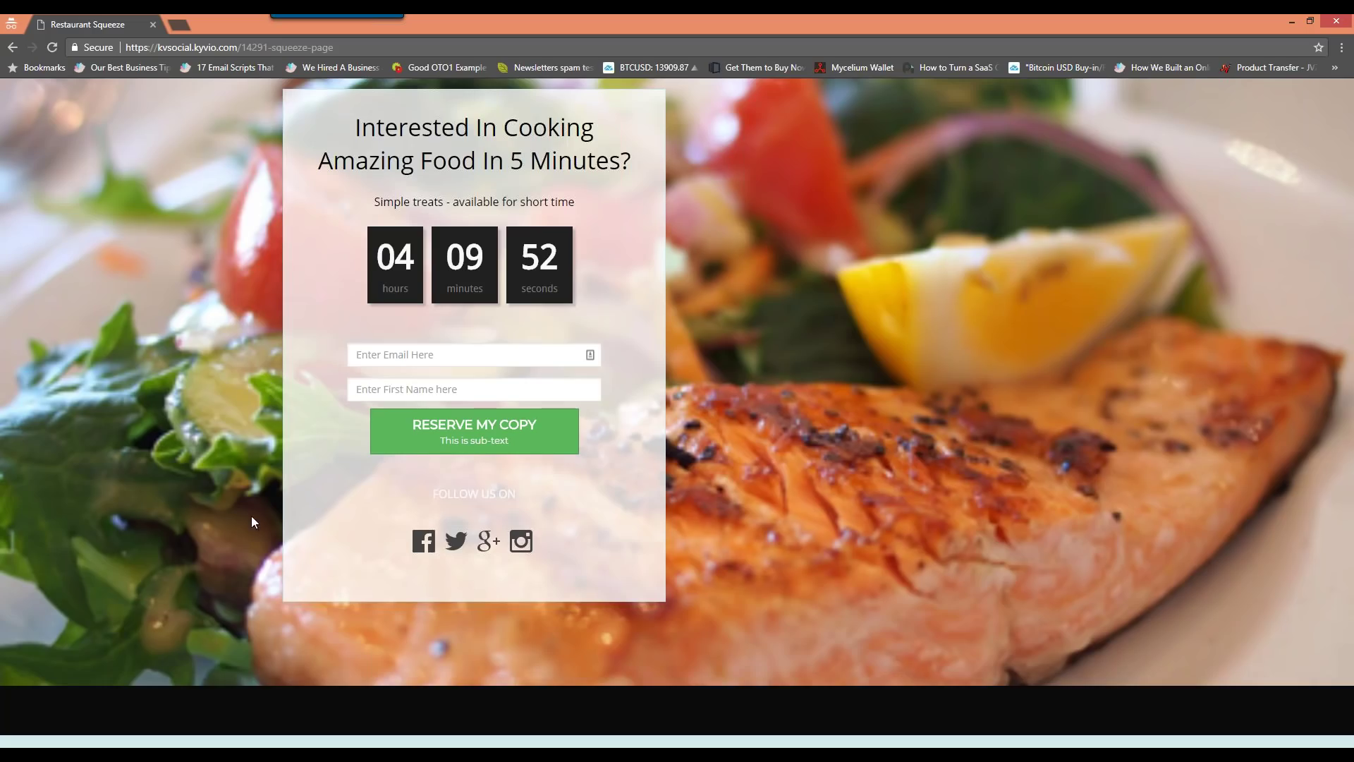
Bring the builder window back and show the funnel's pages list
{"action": "left_click", "coordinate": [100, 737]}
{"action": "left_click", "coordinate": [92, 680]}
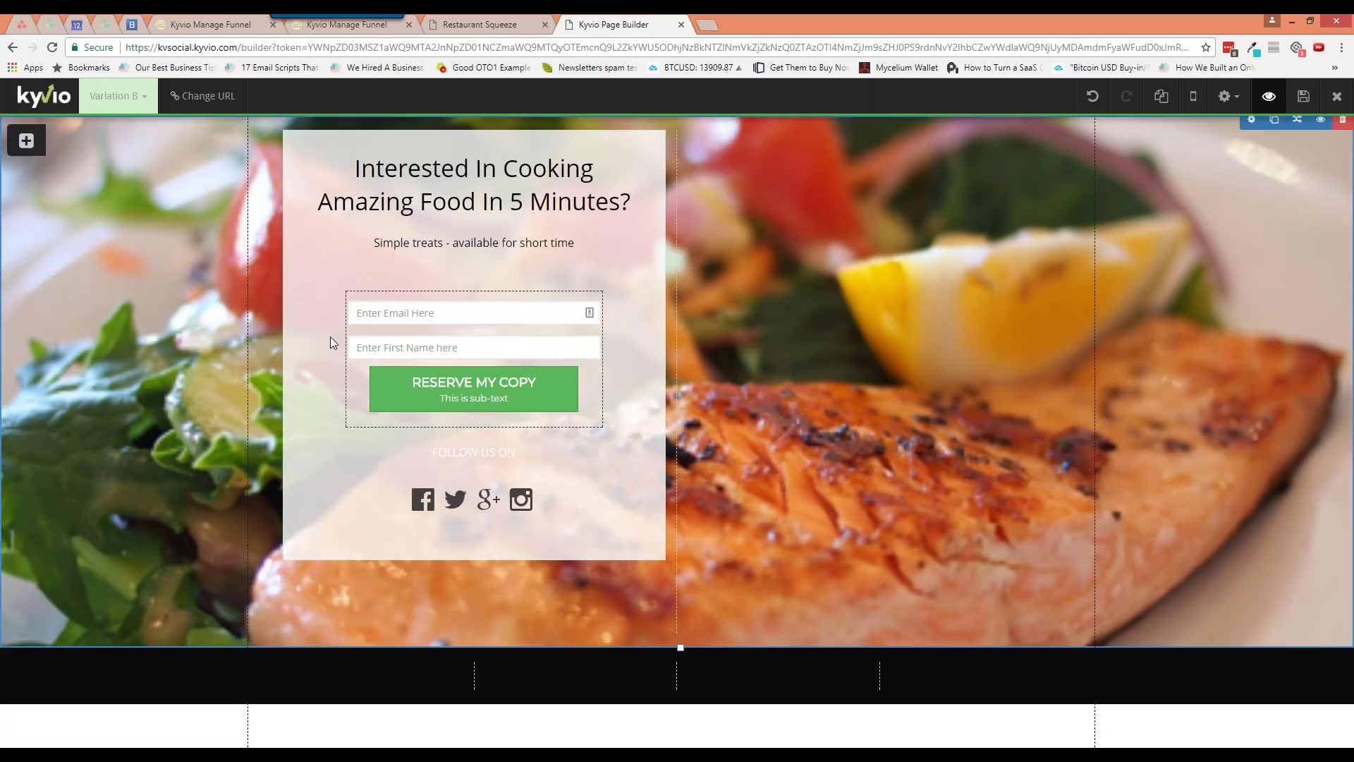
{"action": "left_click", "coordinate": [210, 25]}
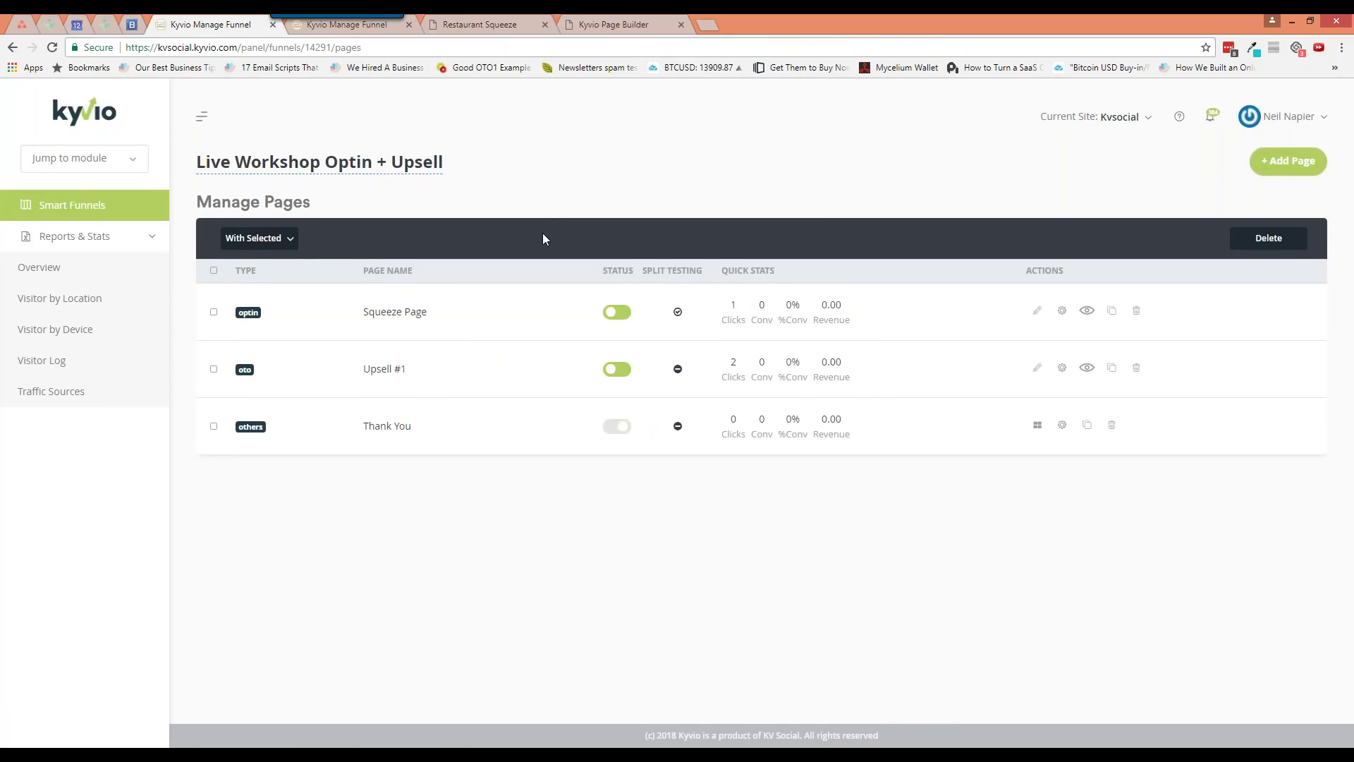
Enable split testing for the Squeeze Page and weight Variations A and B at 50% each
{"action": "left_click", "coordinate": [678, 313]}
{"action": "left_click", "coordinate": [1061, 310]}
{"action": "left_click", "coordinate": [473, 216]}
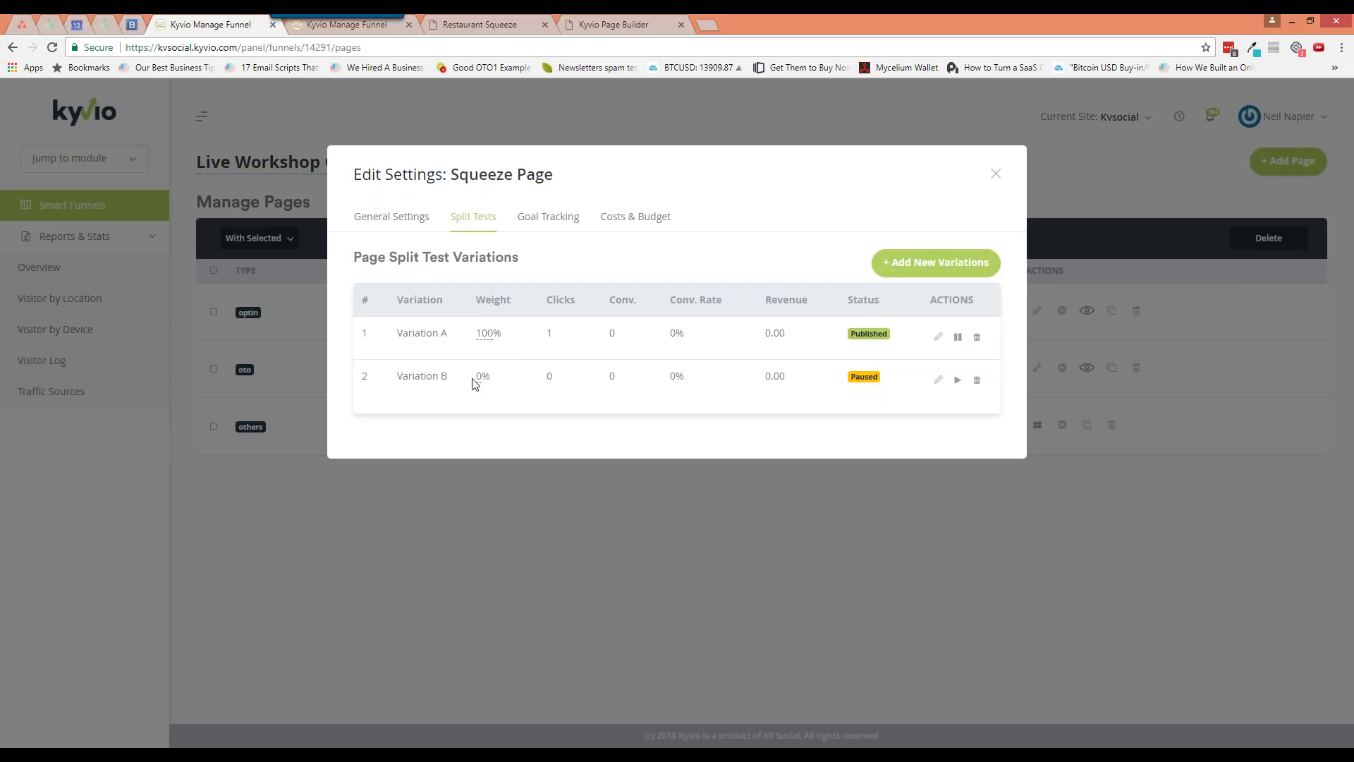
{"action": "left_click", "coordinate": [485, 335]}
{"action": "left_click_drag", "start_coordinate": [511, 340], "coordinate": [491, 340]}
{"action": "type", "text": "50"}
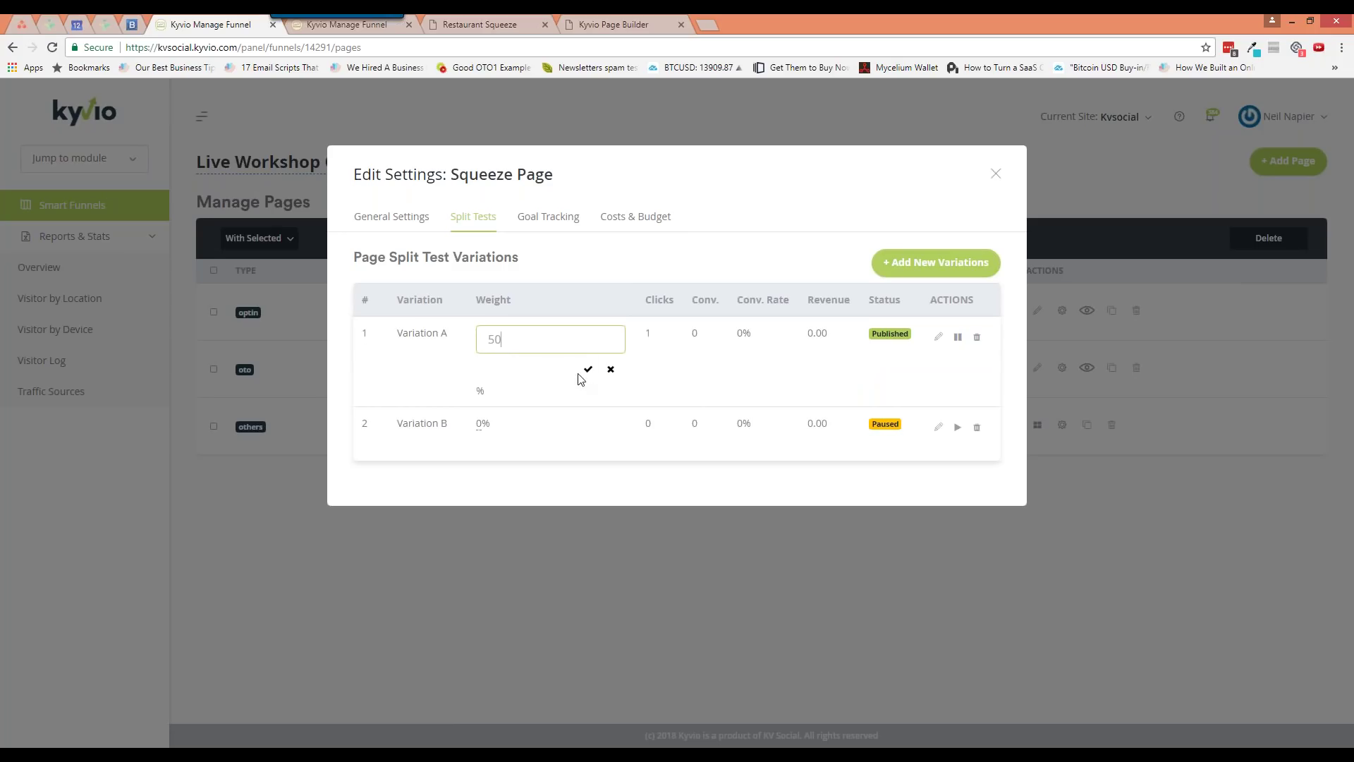
{"action": "left_click", "coordinate": [588, 369]}
{"action": "left_click", "coordinate": [490, 384]}
{"action": "left_click_drag", "start_coordinate": [505, 381], "coordinate": [484, 381]}
{"action": "type", "text": "50"}
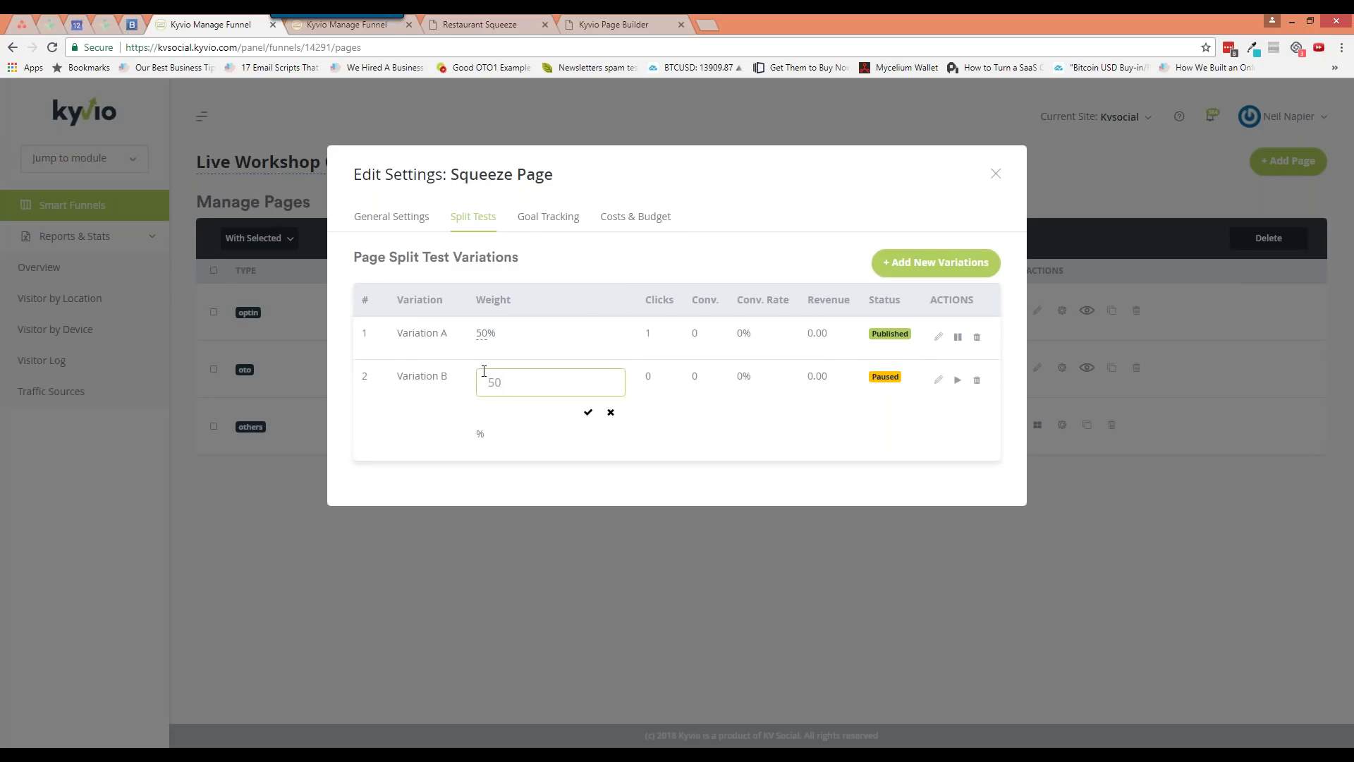
{"action": "left_click", "coordinate": [589, 412]}
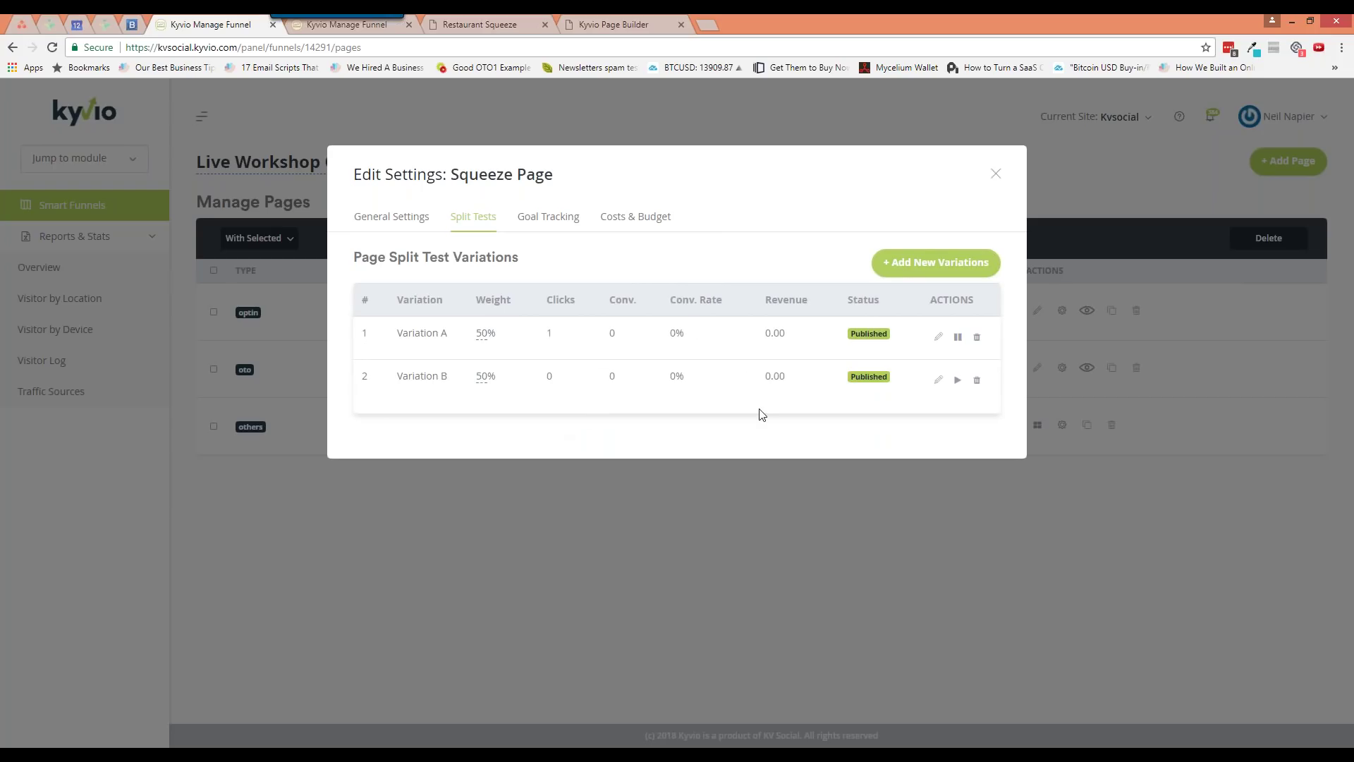
Attempt to enable Variation B, dismiss the Oops alerts, and close the Squeeze Page settings
{"action": "left_click", "coordinate": [957, 381]}
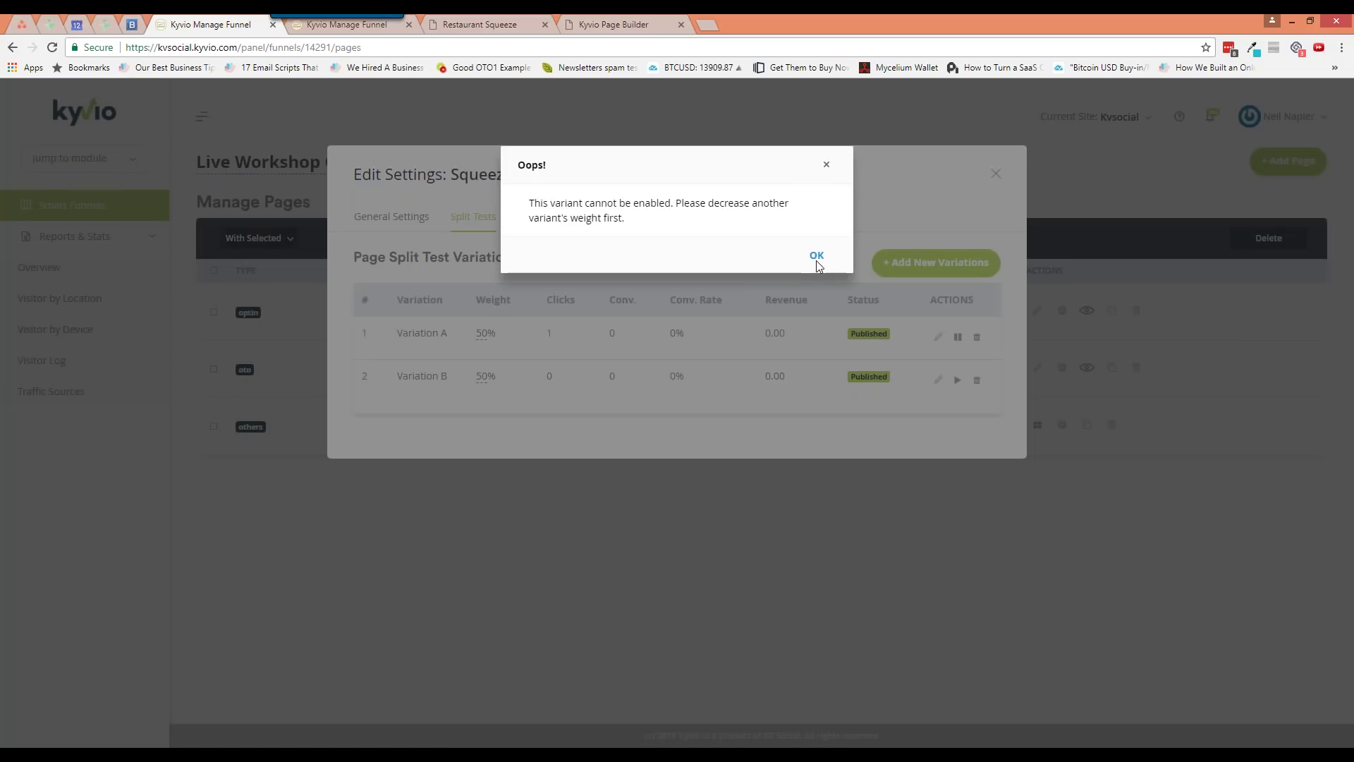
{"action": "left_click", "coordinate": [817, 257]}
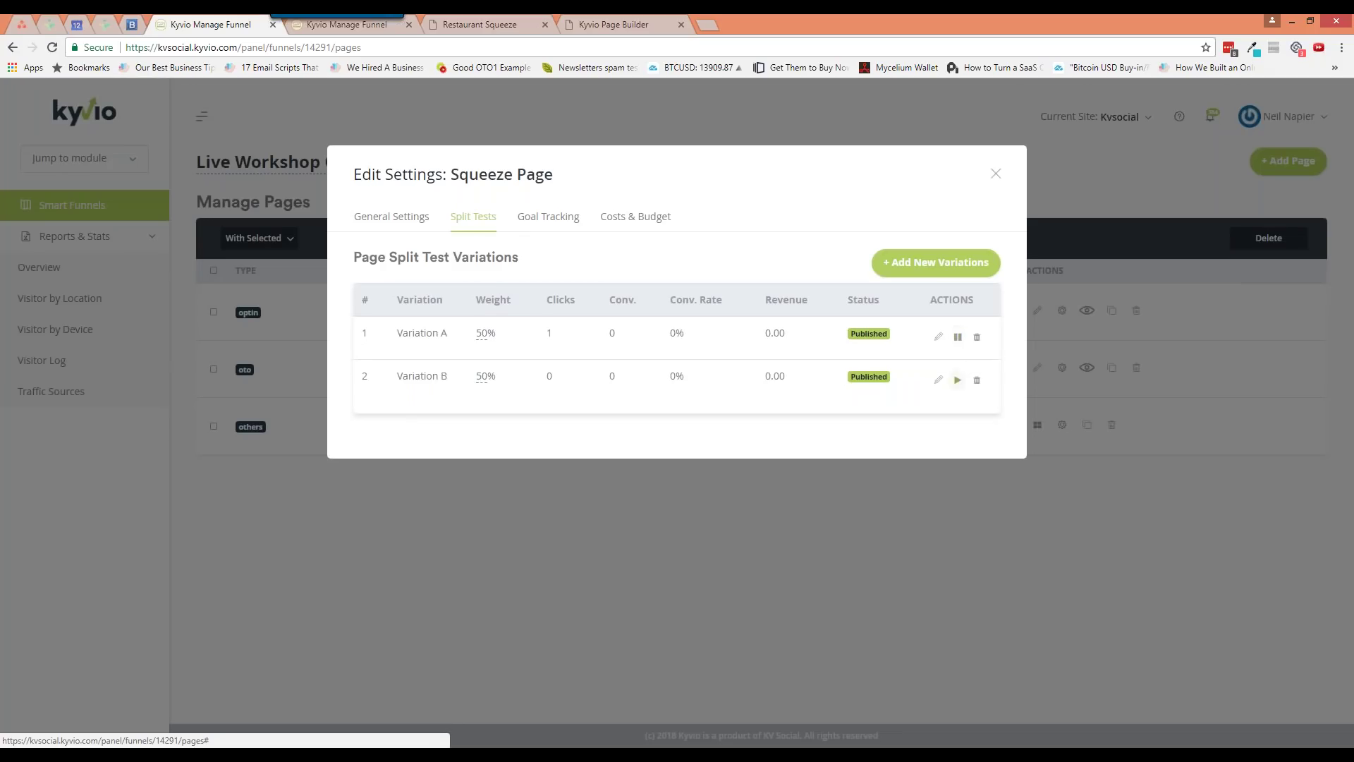
{"action": "left_click", "coordinate": [958, 338]}
{"action": "left_click", "coordinate": [958, 340]}
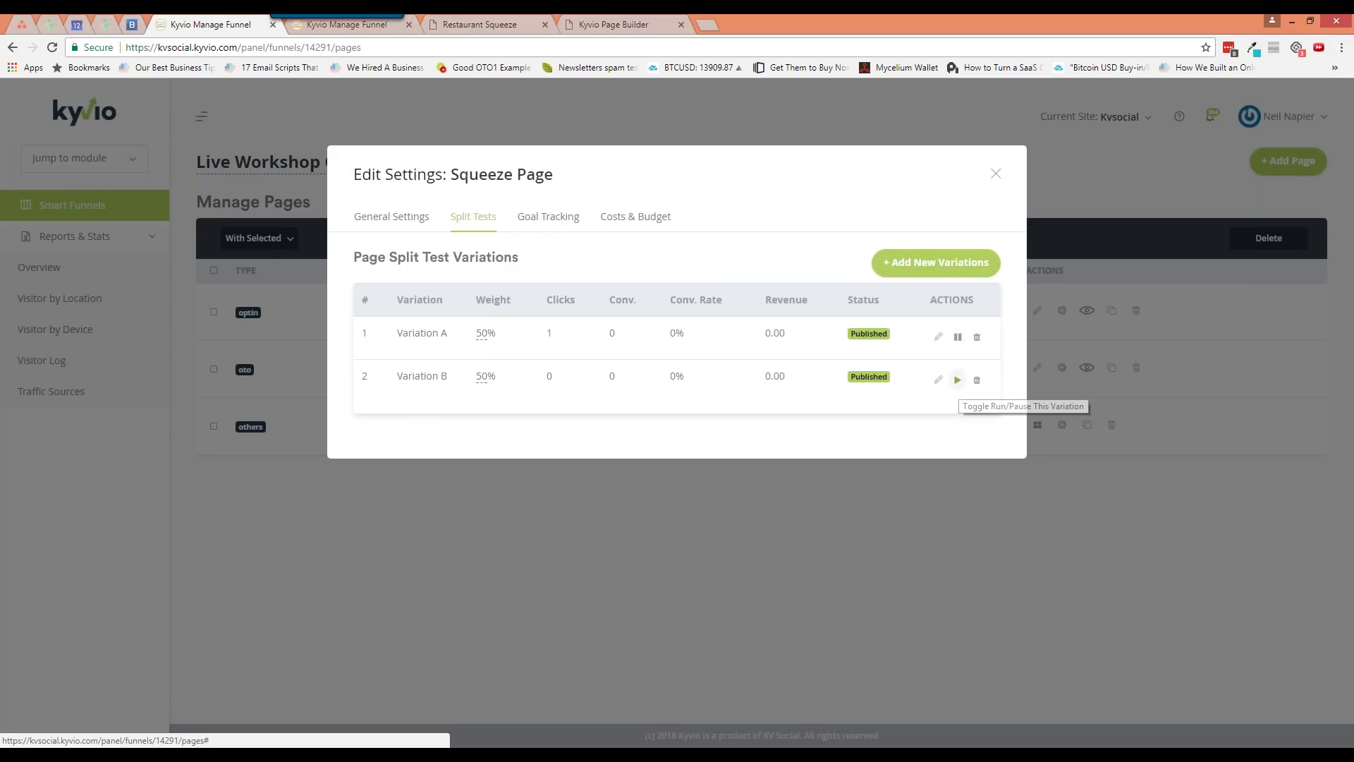
{"action": "left_click", "coordinate": [957, 380]}
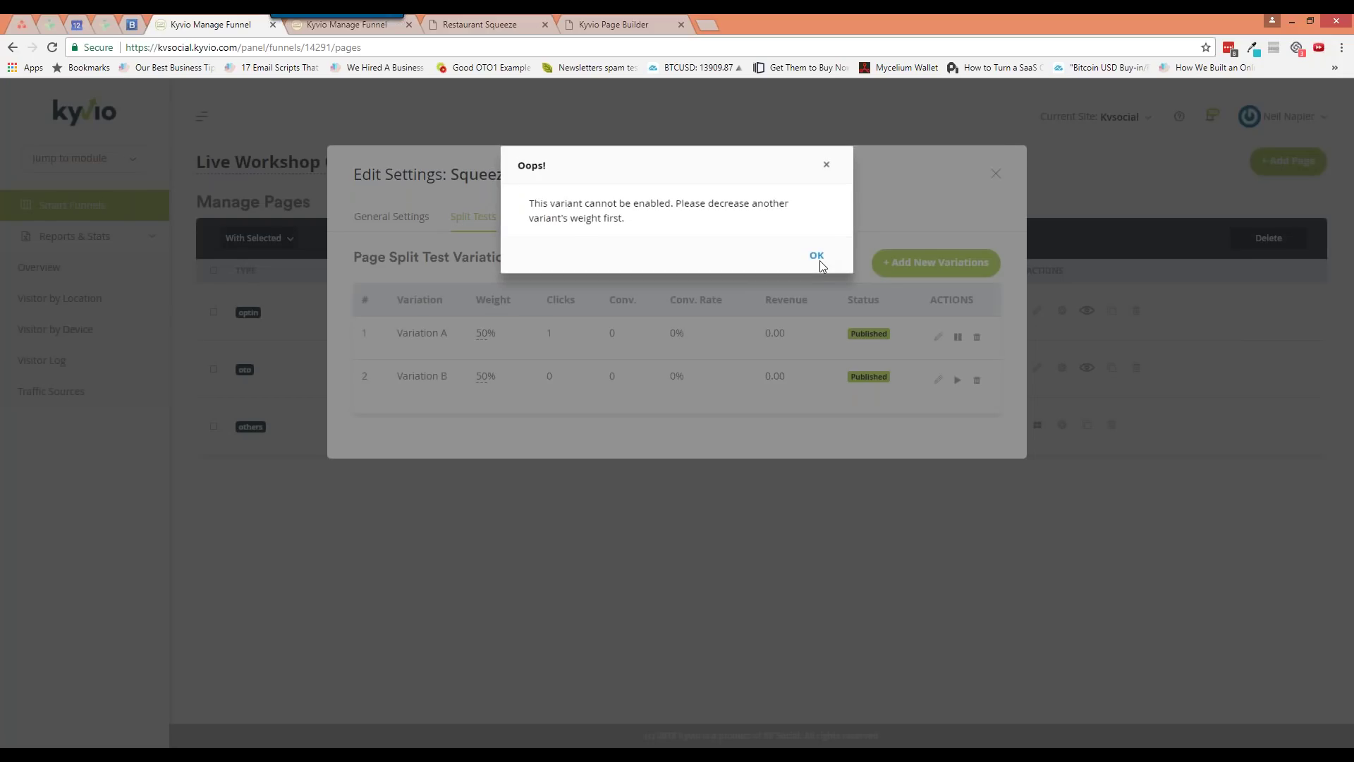
{"action": "left_click", "coordinate": [817, 258]}
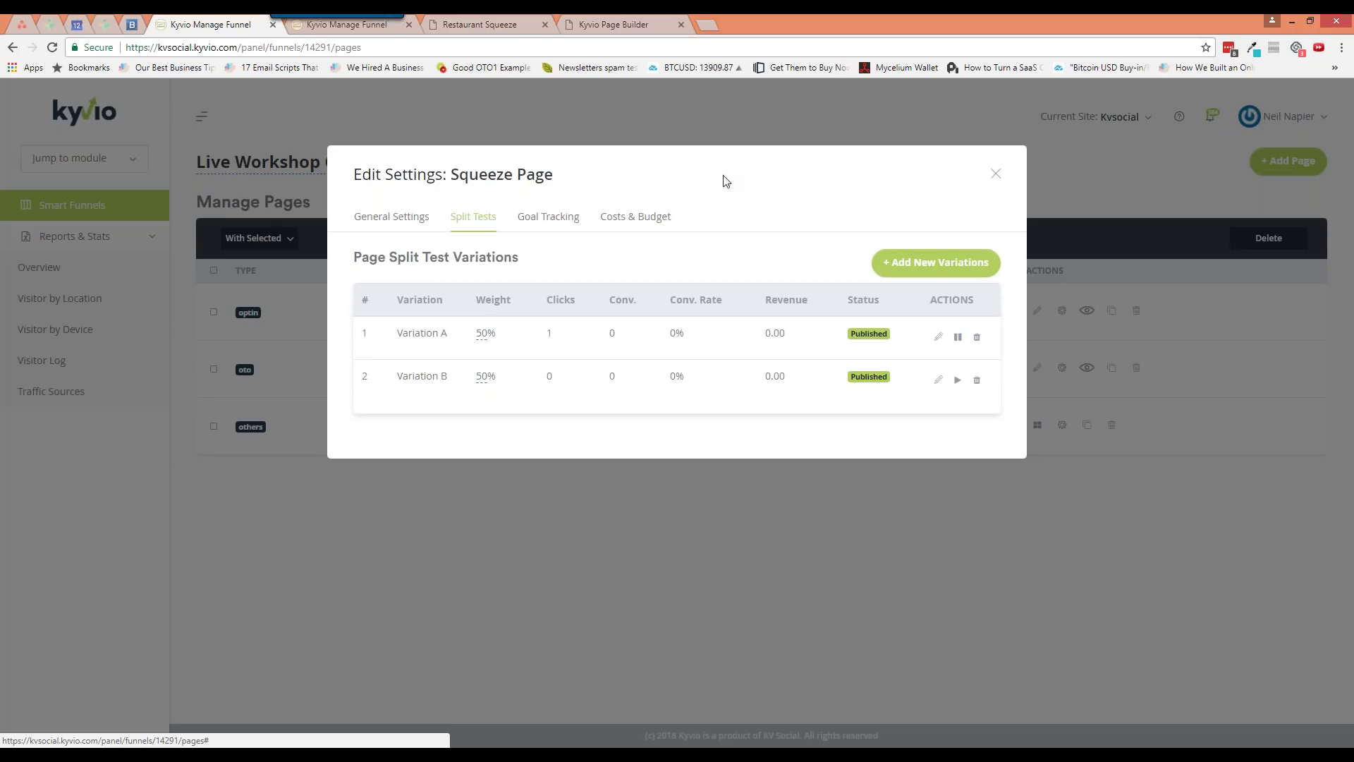
{"action": "left_click", "coordinate": [996, 177]}
{"action": "left_click", "coordinate": [598, 26]}
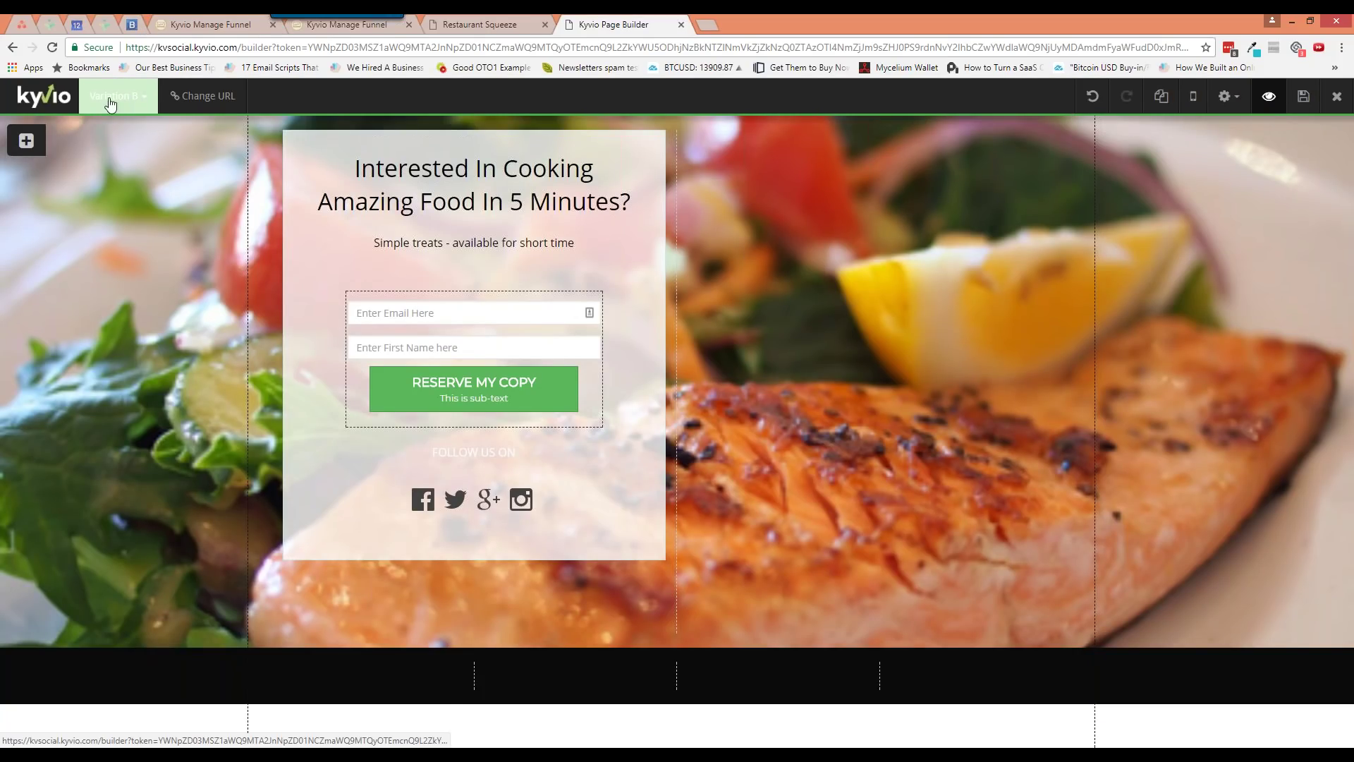
{"action": "left_click", "coordinate": [26, 143]}
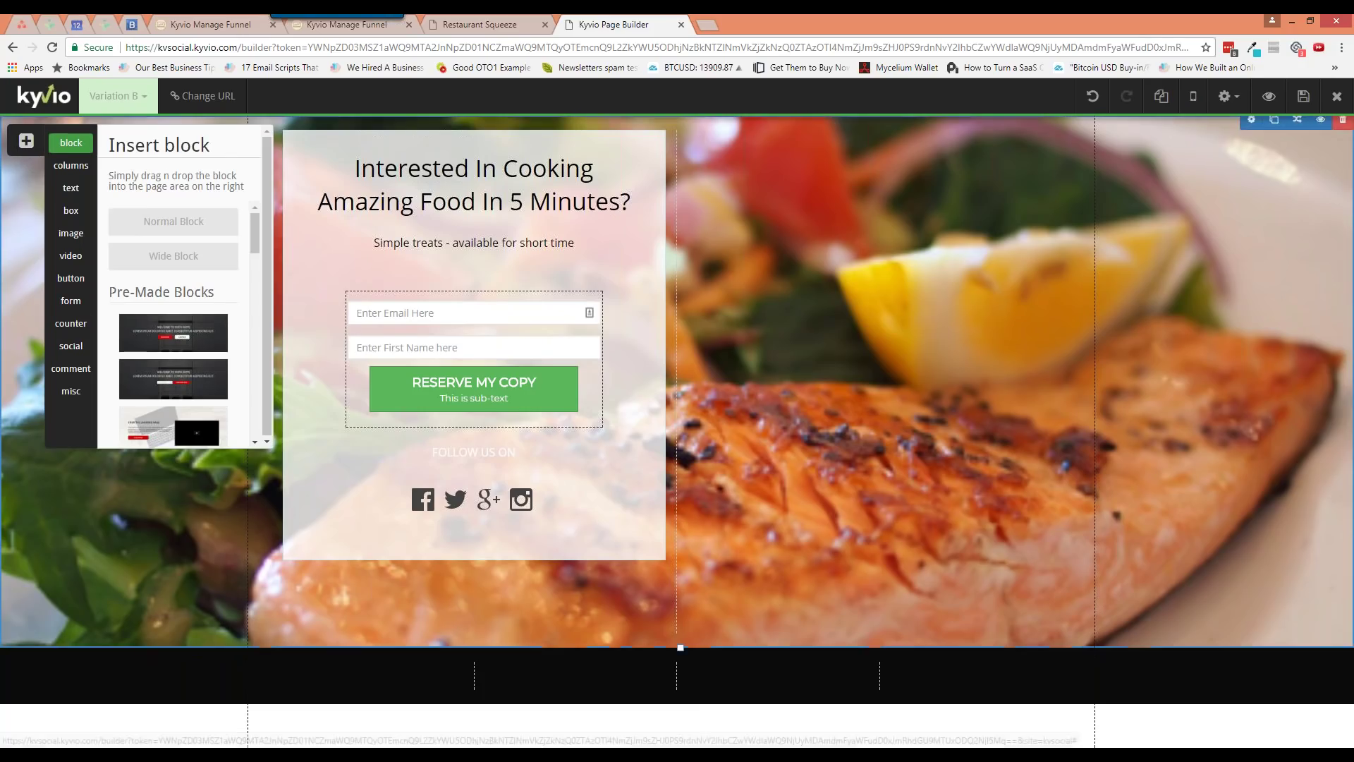
Shorten the squeeze page URL slug from 14291-squeeze-page to squeeze-page
{"action": "left_click", "coordinate": [116, 99]}
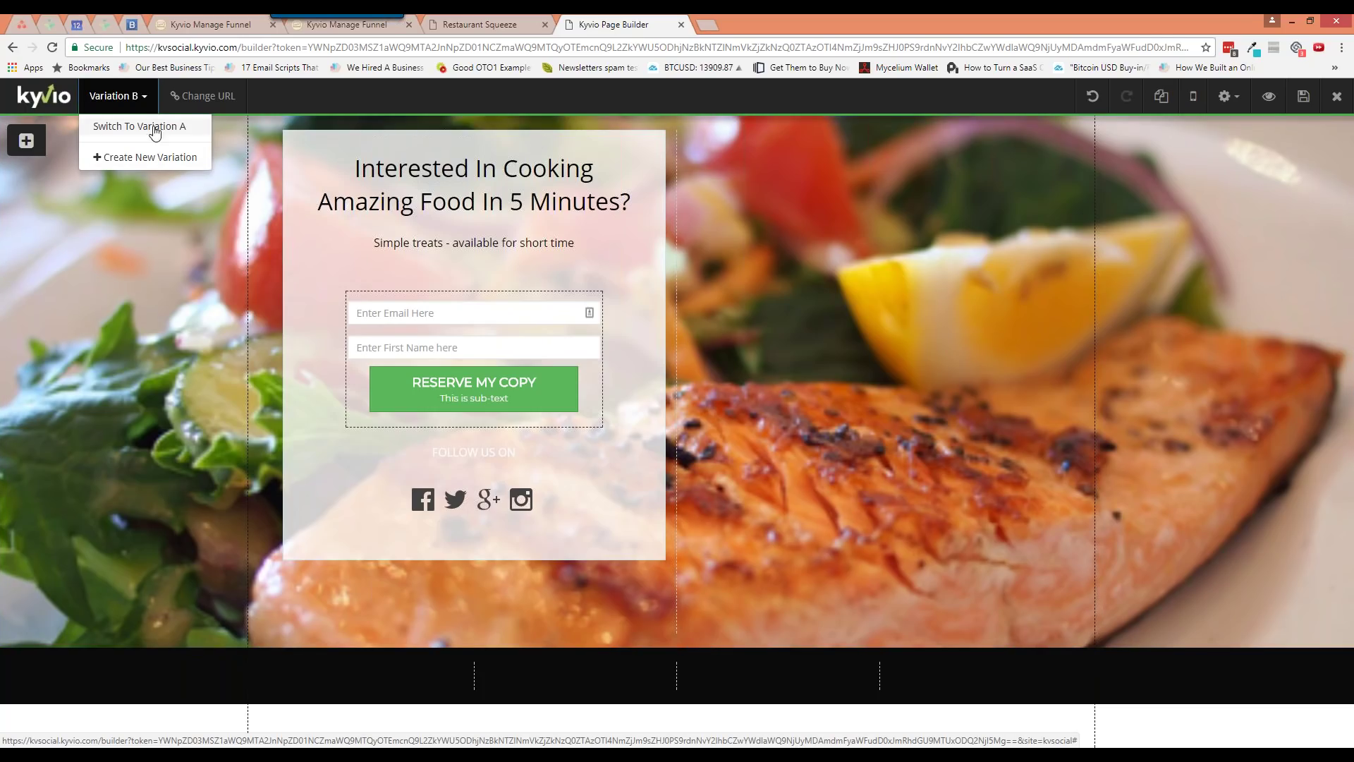
{"action": "left_click", "coordinate": [211, 99]}
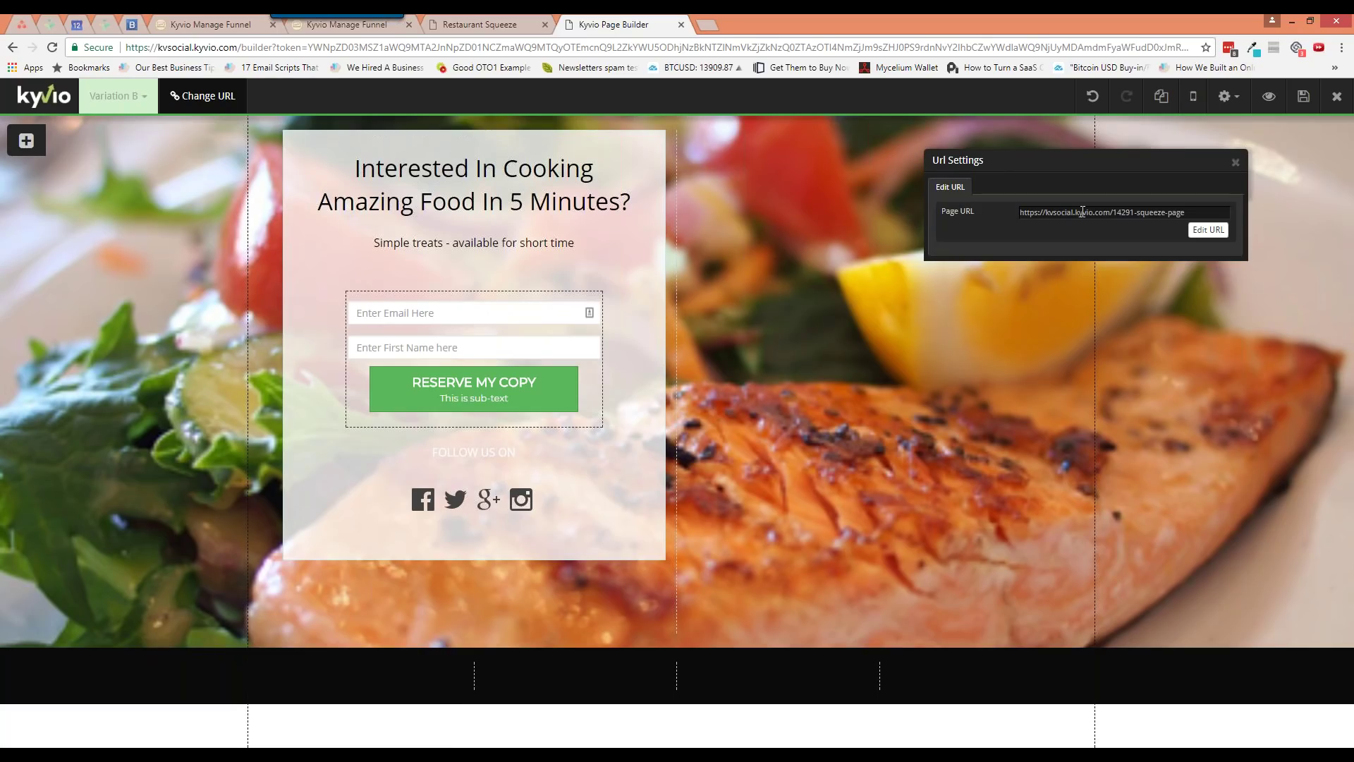
{"action": "left_click", "coordinate": [1208, 230]}
{"action": "left_click_drag", "start_coordinate": [1092, 212], "coordinate": [1001, 212]}
{"action": "left_click", "coordinate": [1050, 212]}
{"action": "key", "text": "BackSpace"}
{"action": "key", "text": "Return"}
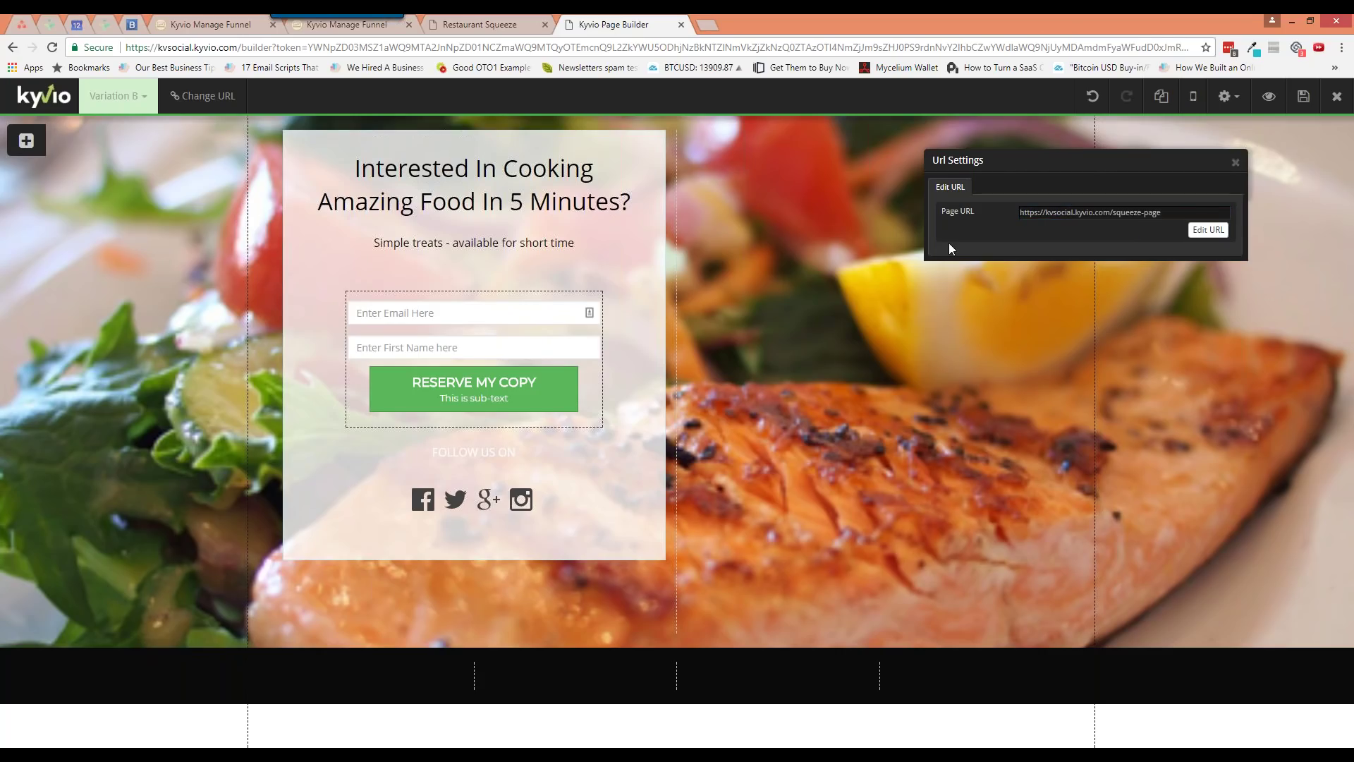
{"action": "left_click", "coordinate": [1235, 162]}
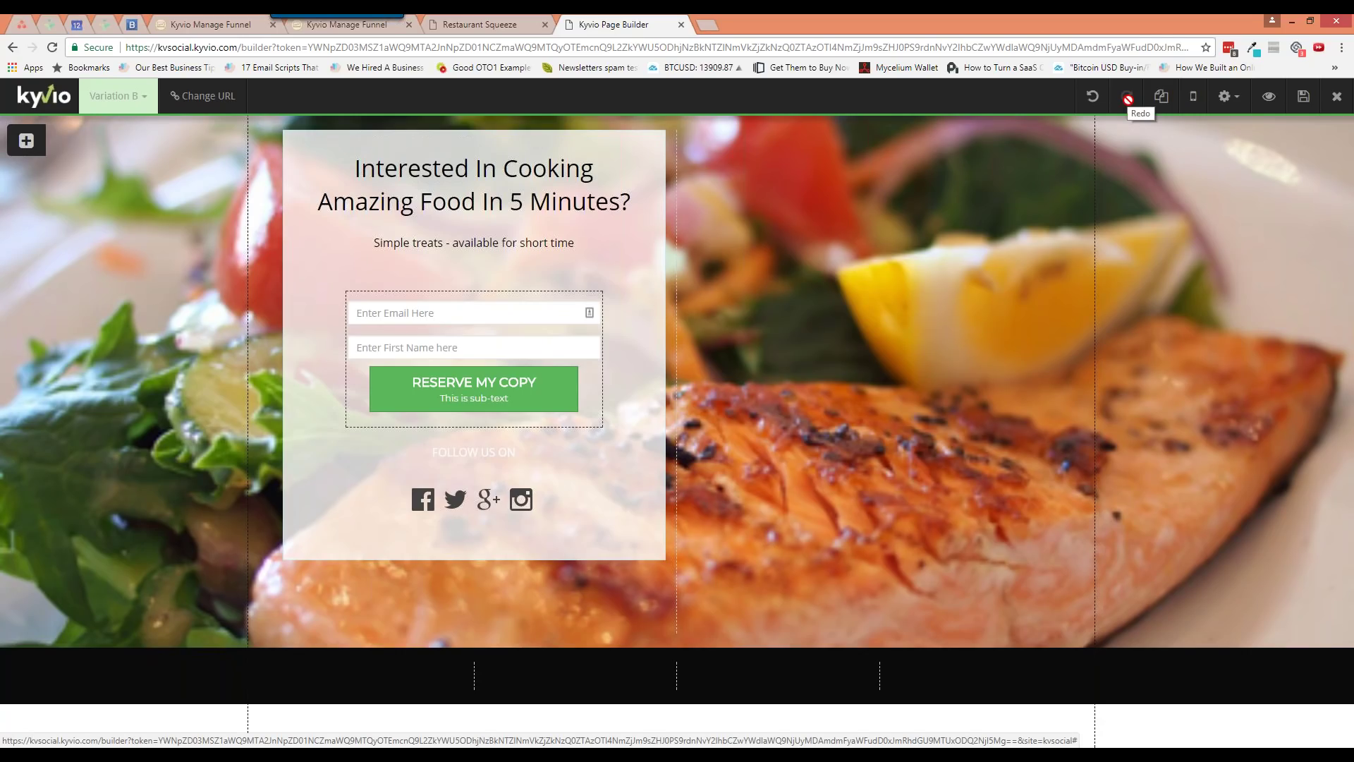
Clone the 'Interested In Cooking Amazing Food In 5 Minutes?' heading from the Layers Items list
{"action": "mouse_move", "coordinate": [1115, 124]}
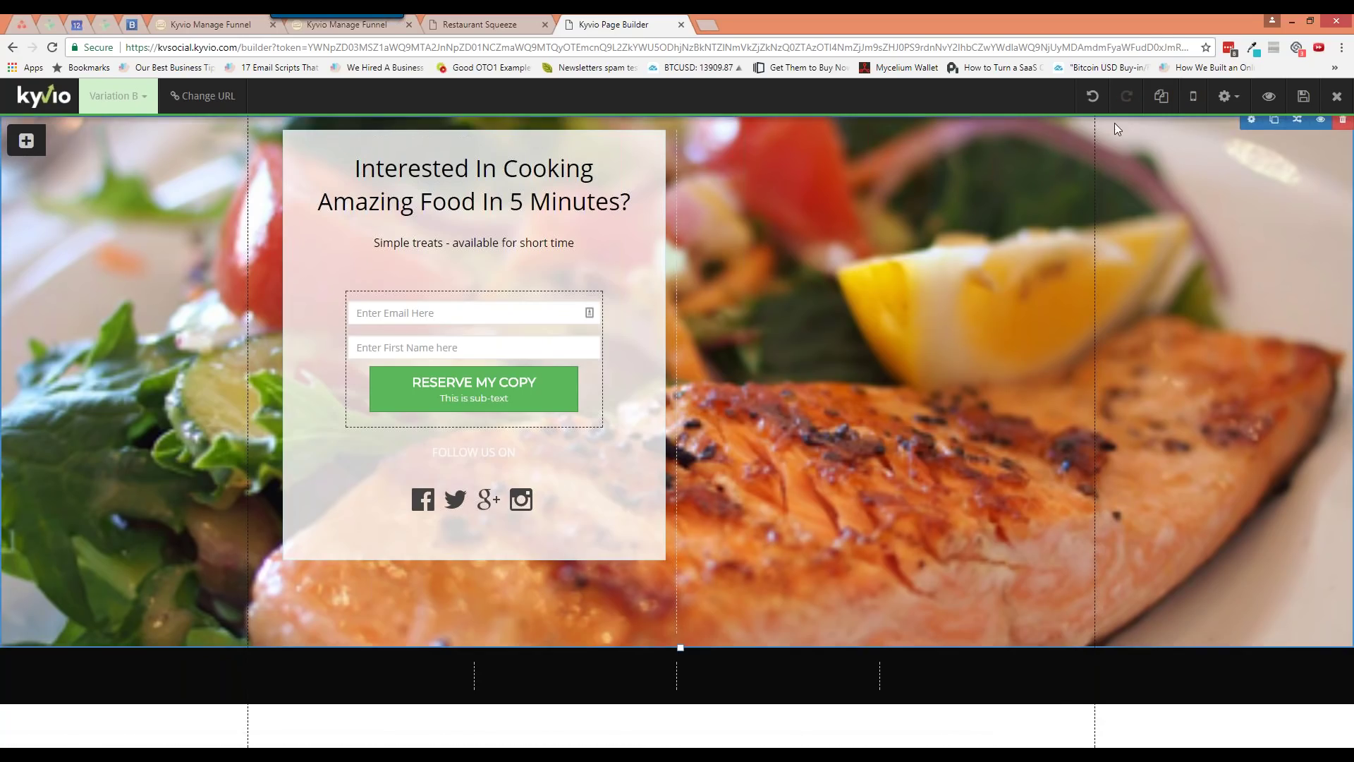
{"action": "left_click", "coordinate": [1162, 97]}
{"action": "left_click_drag", "start_coordinate": [1121, 158], "coordinate": [887, 161]}
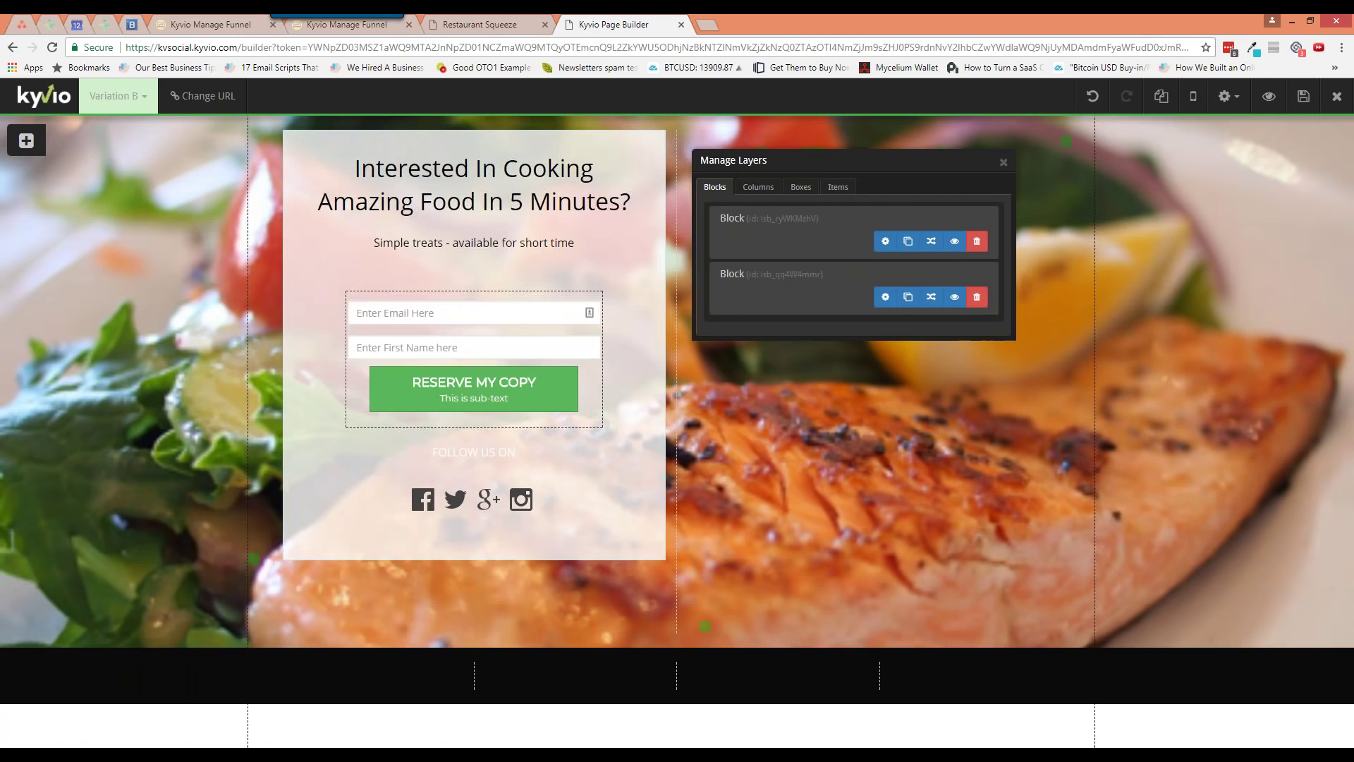
{"action": "left_click", "coordinate": [759, 187]}
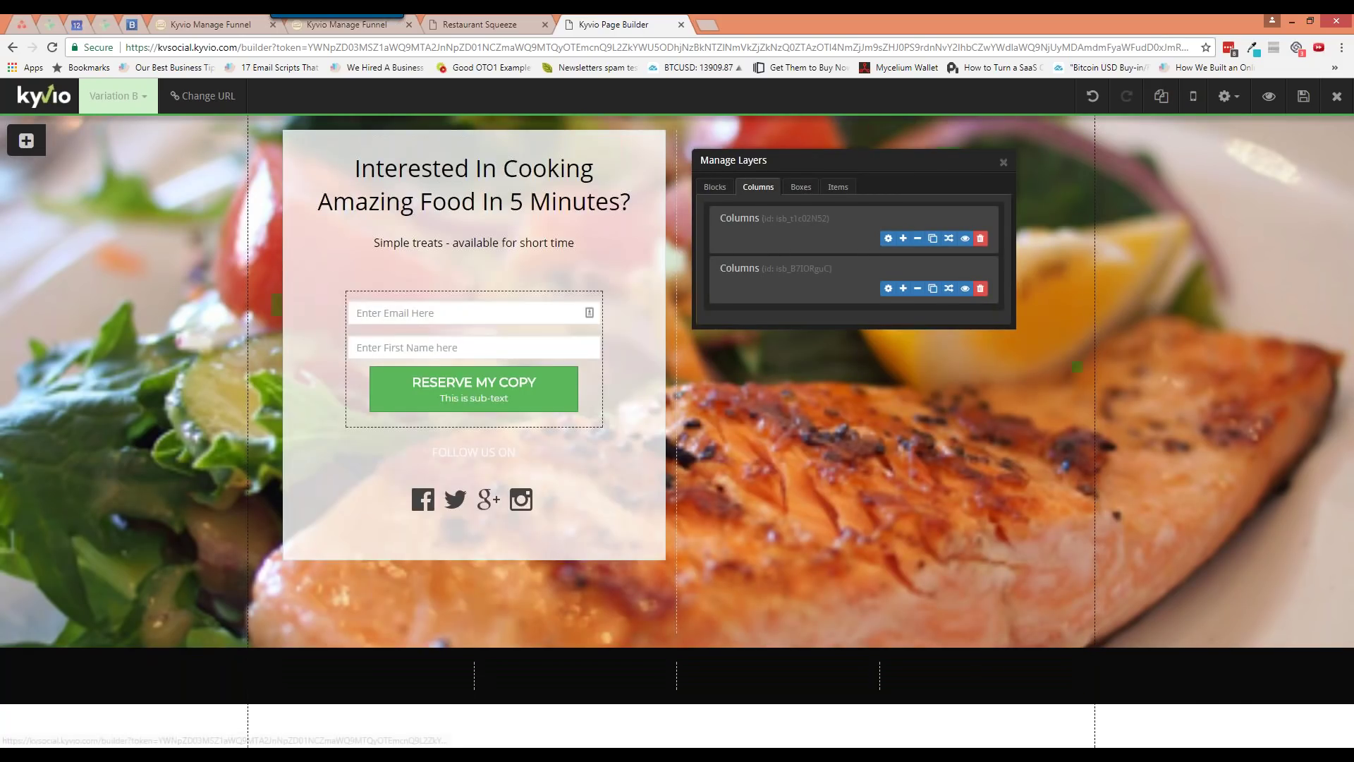
{"action": "left_click", "coordinate": [801, 186]}
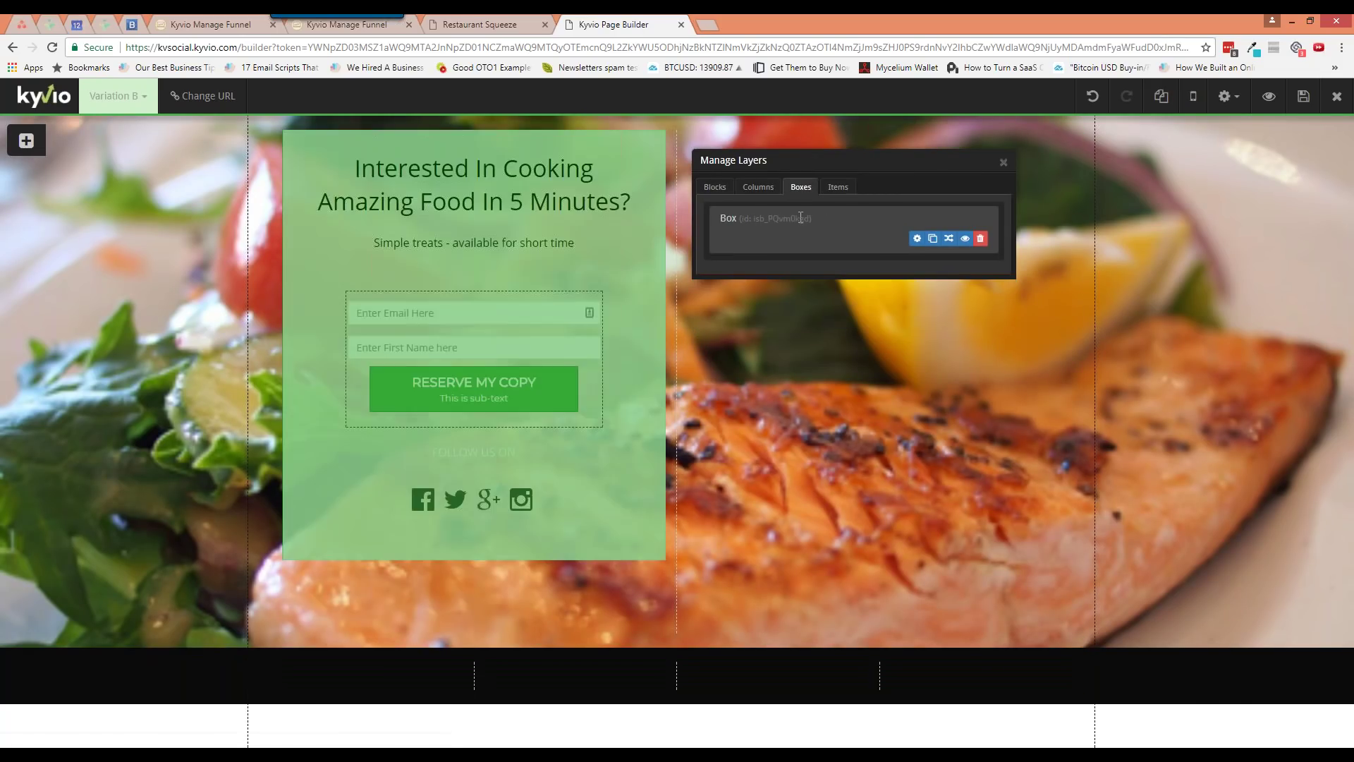
{"action": "left_click", "coordinate": [826, 190]}
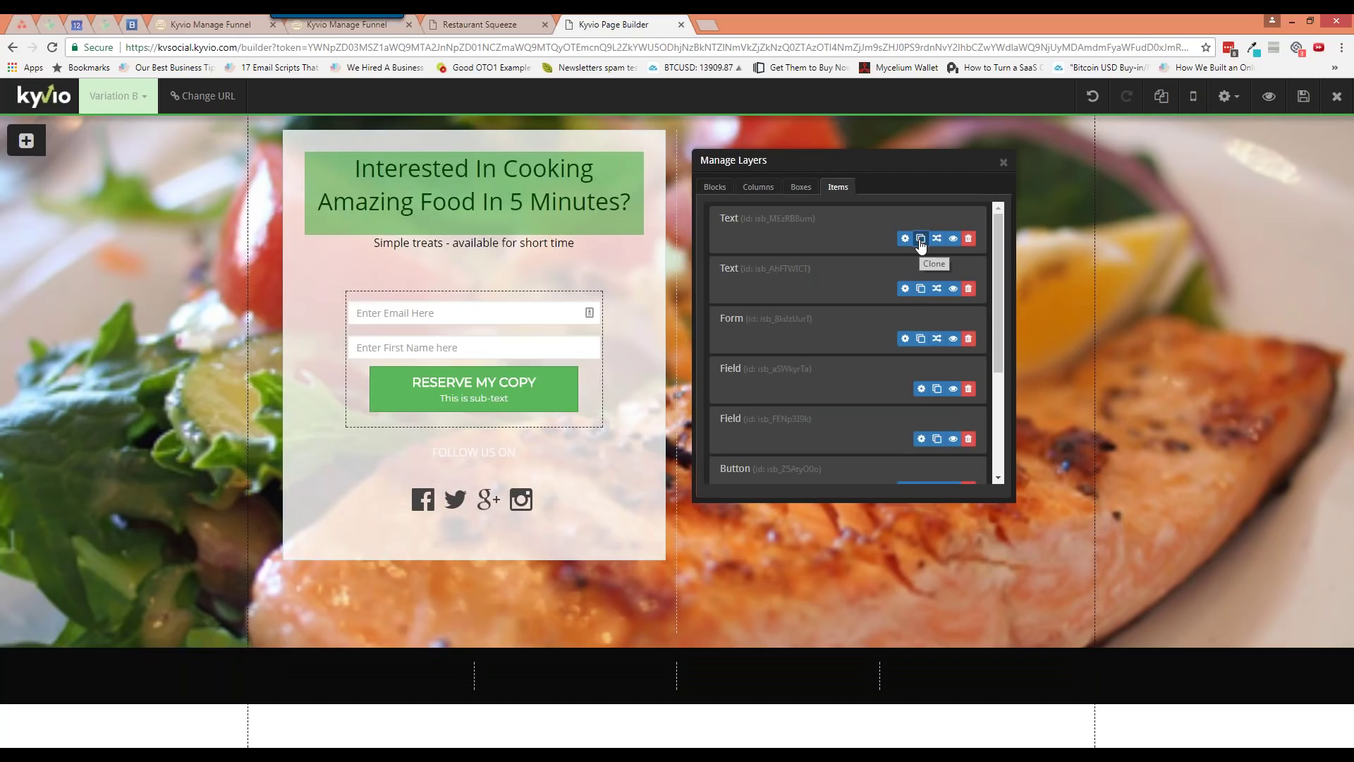
{"action": "left_click", "coordinate": [920, 239]}
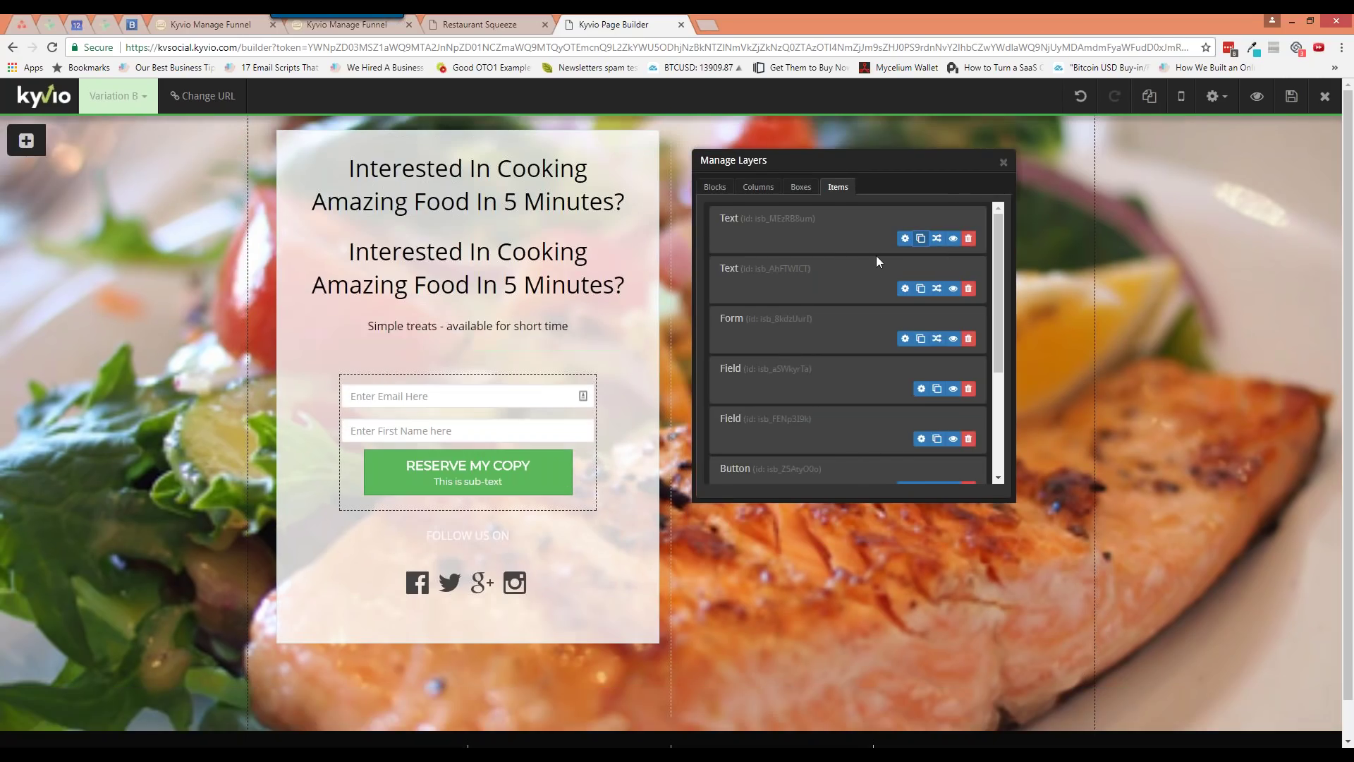
Hide the heading copy on large and medium devices while keeping it visible on small devices
{"action": "left_click", "coordinate": [953, 239]}
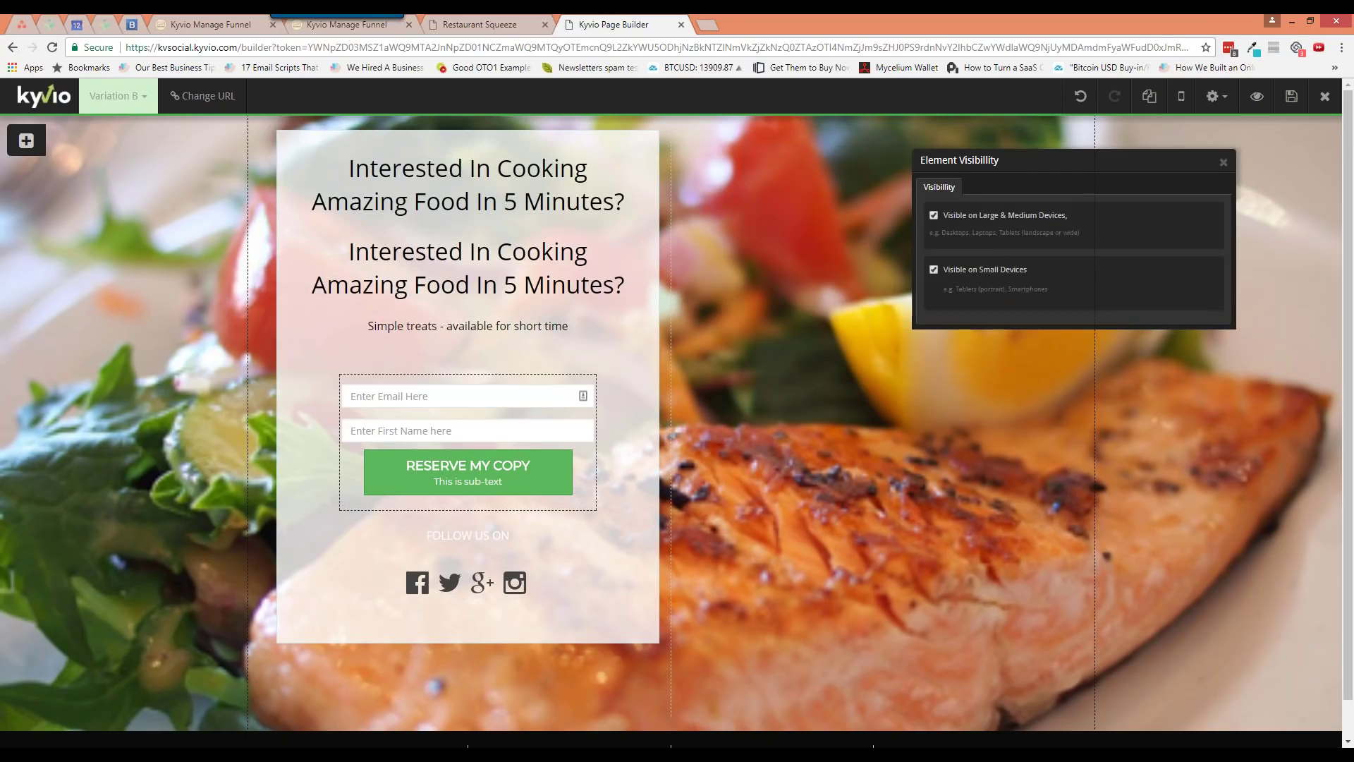
{"action": "left_click", "coordinate": [959, 218]}
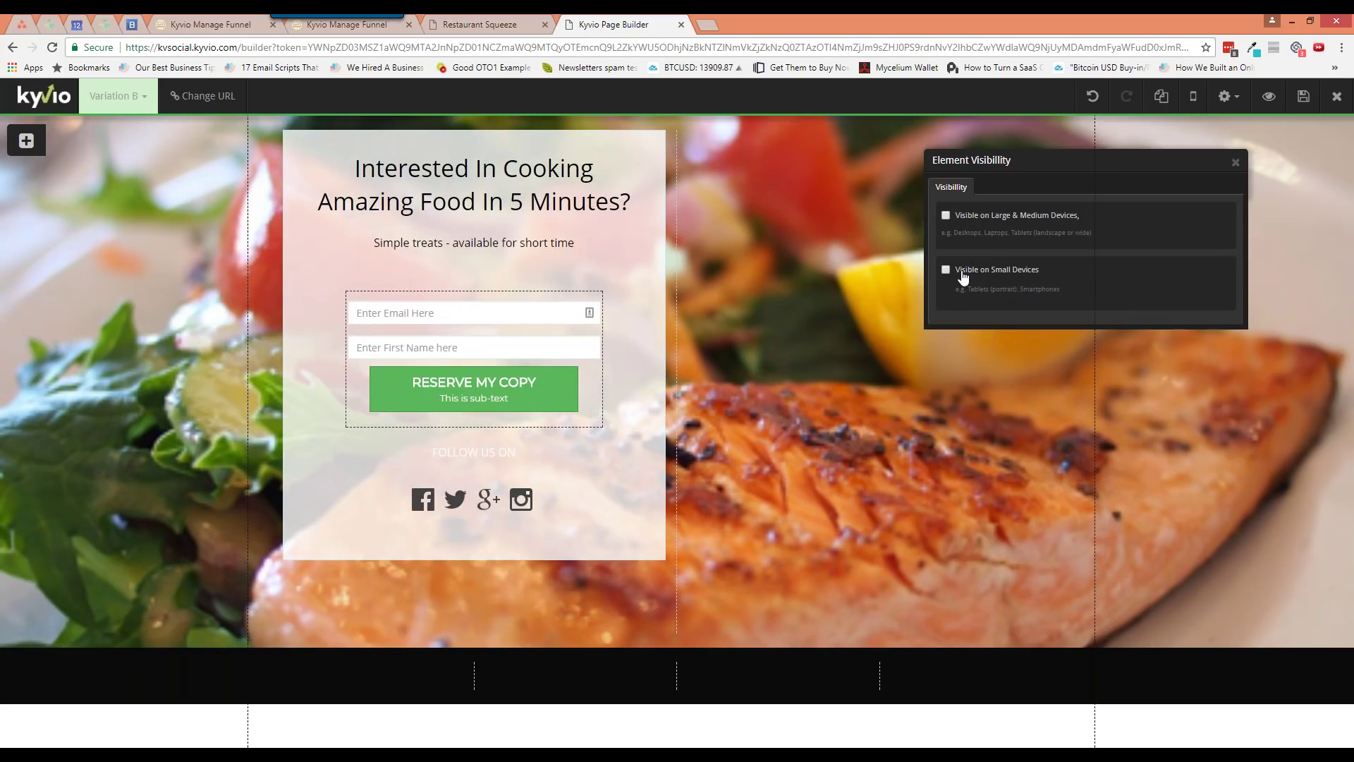
{"action": "left_click", "coordinate": [980, 217]}
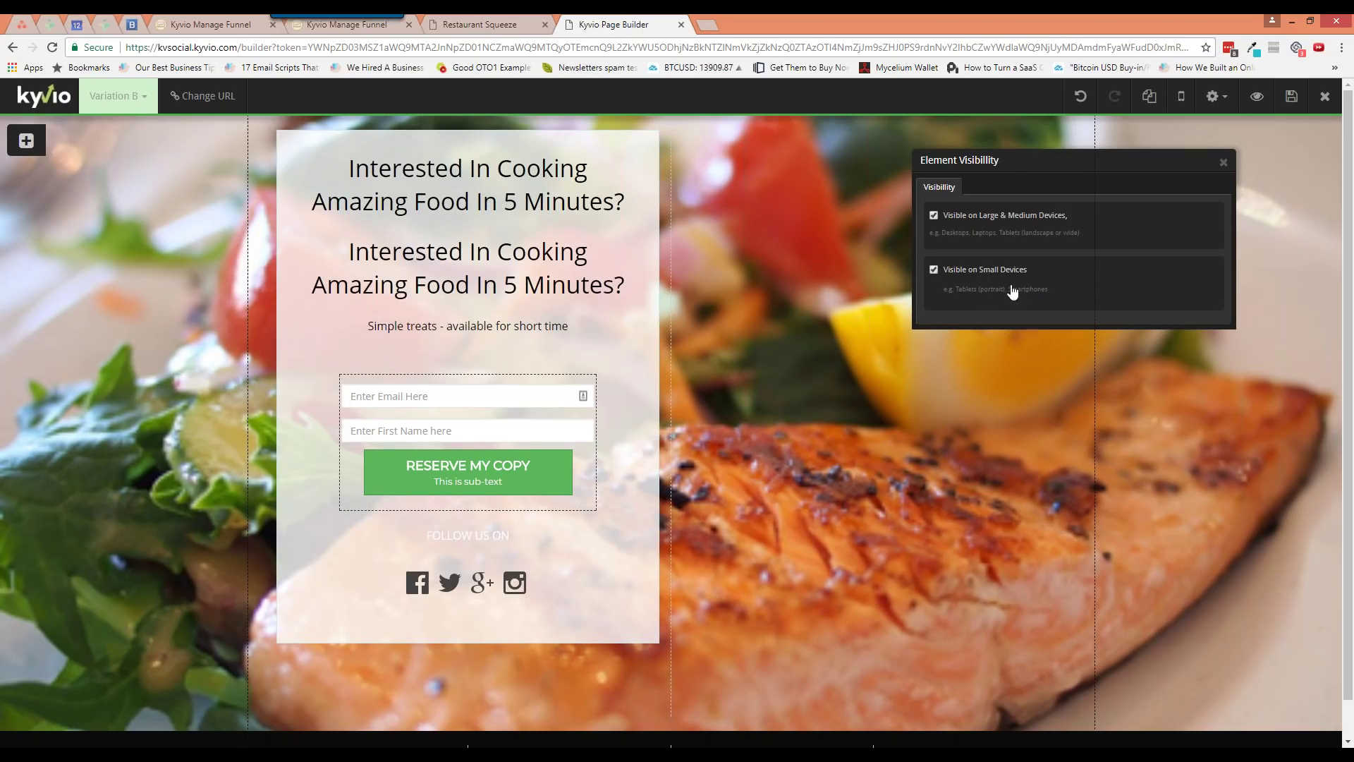
{"action": "left_click", "coordinate": [969, 273]}
{"action": "left_click", "coordinate": [959, 223]}
{"action": "left_click", "coordinate": [961, 223]}
{"action": "left_click", "coordinate": [959, 223]}
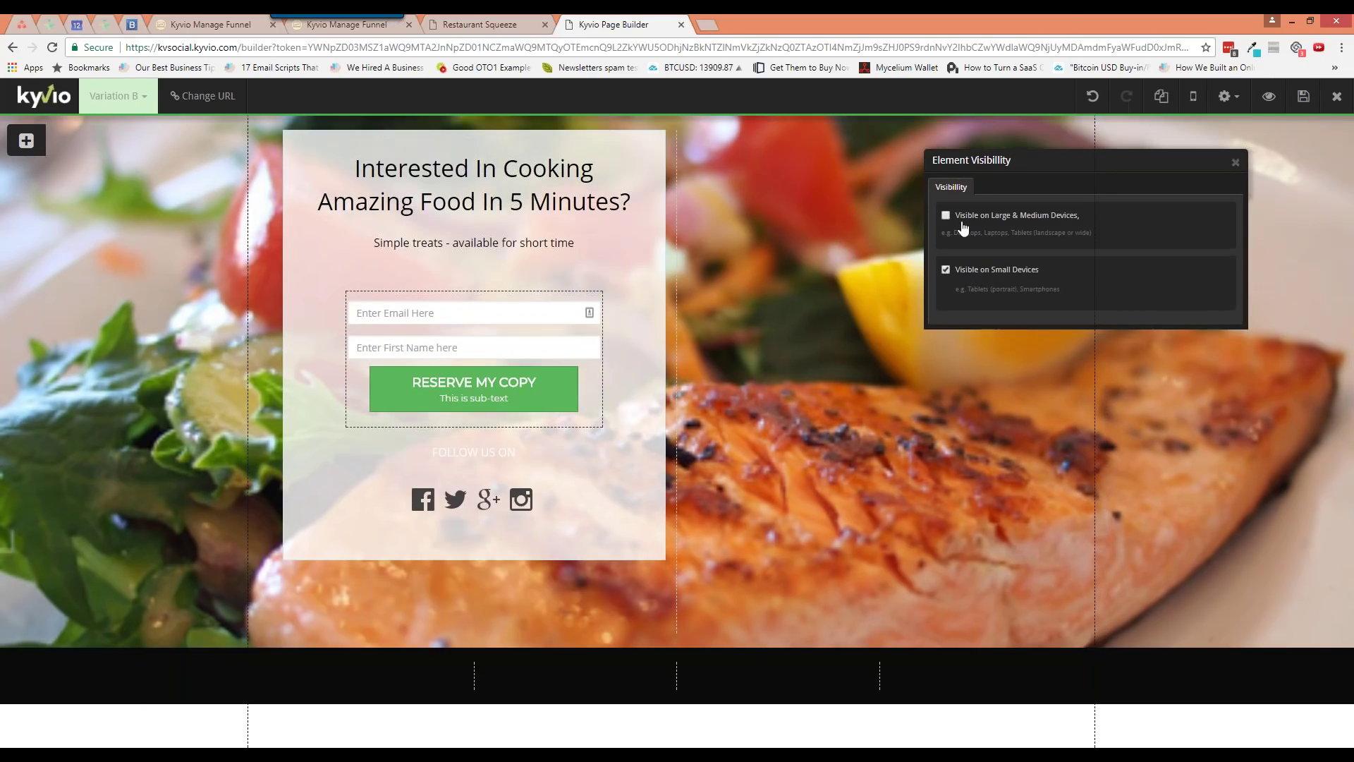
{"action": "left_click", "coordinate": [1236, 164]}
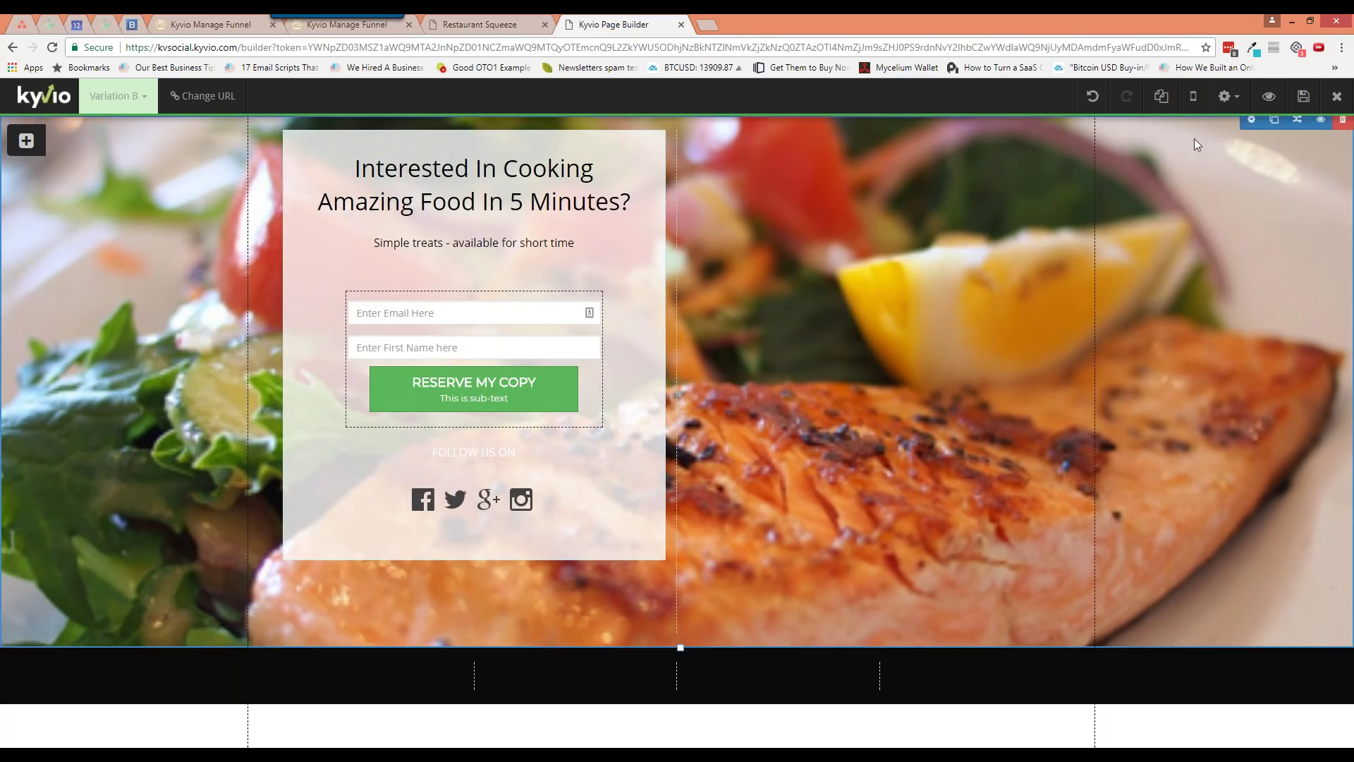
{"action": "left_click", "coordinate": [1191, 99]}
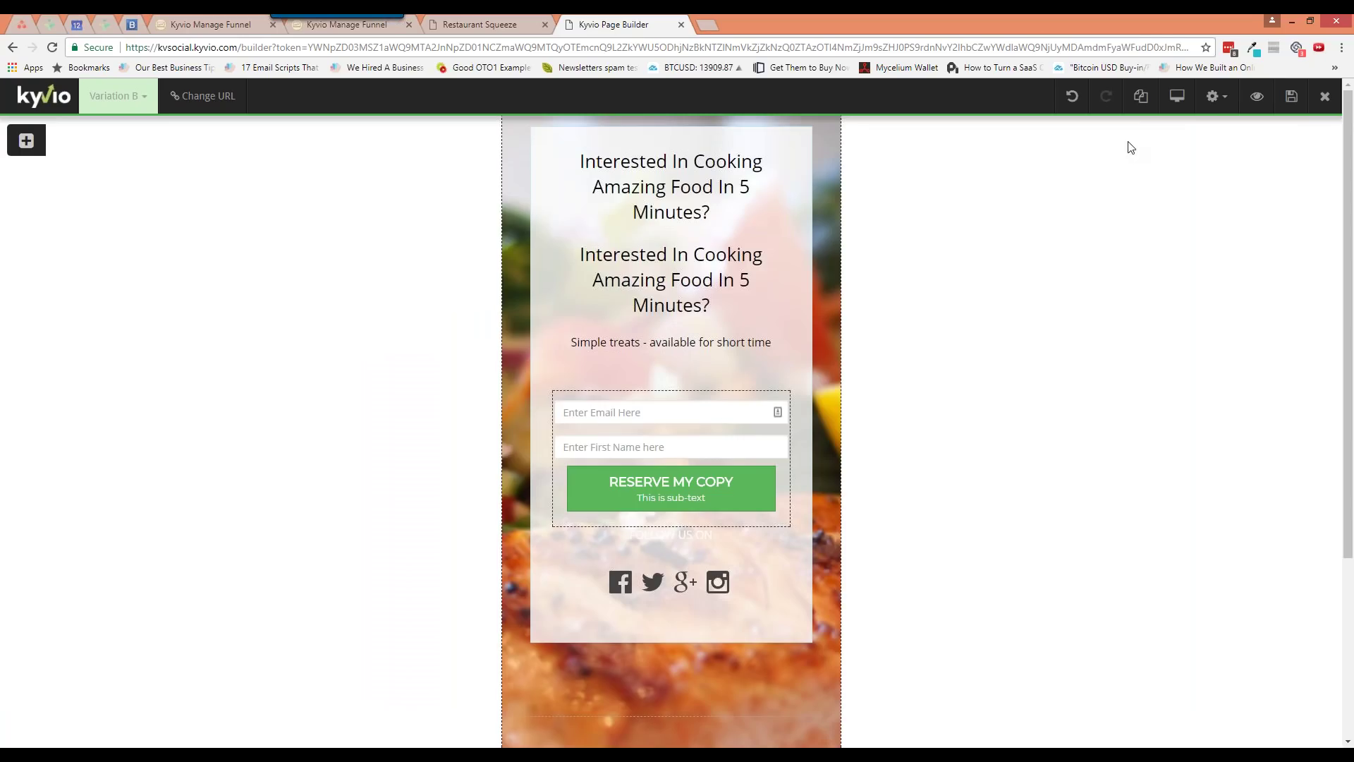
In the mobile layout, hide the first heading on small devices and save the page
{"action": "left_click", "coordinate": [1143, 102]}
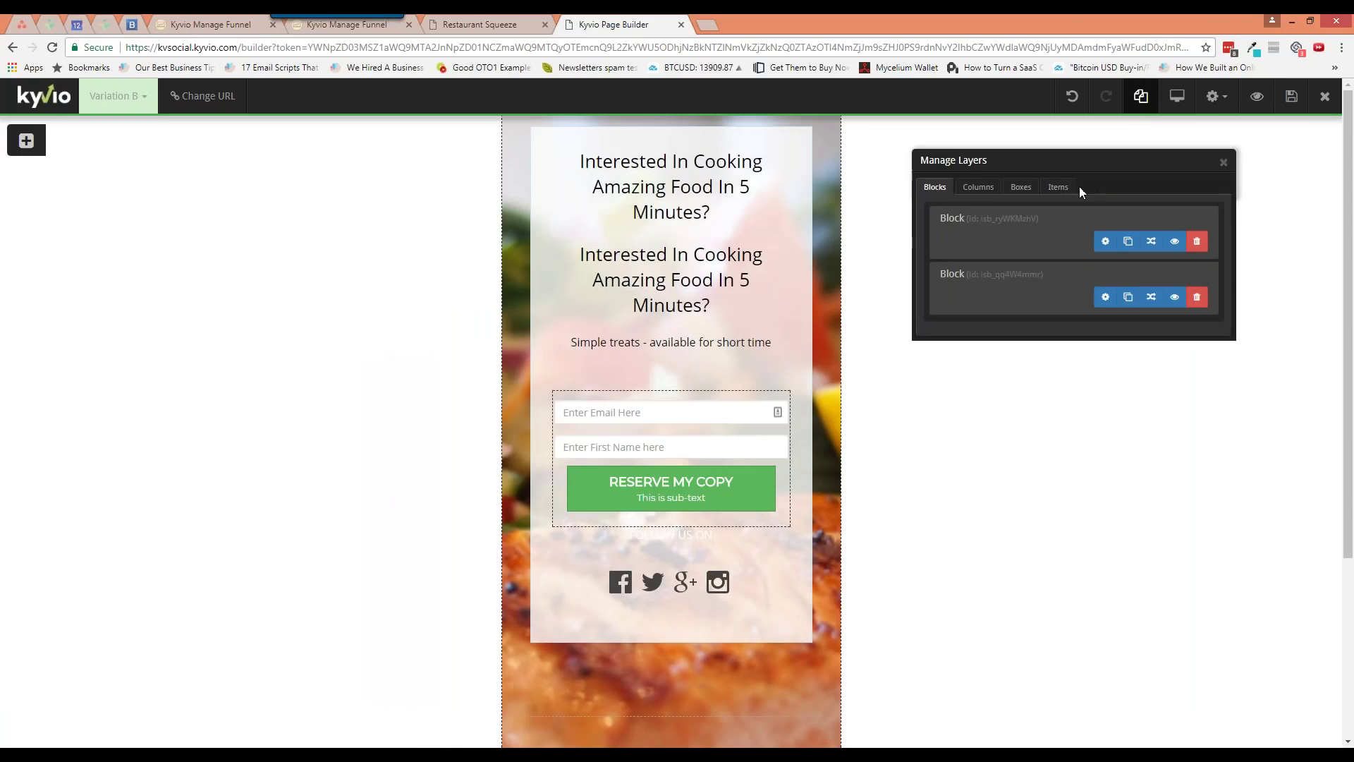
{"action": "left_click", "coordinate": [1058, 186]}
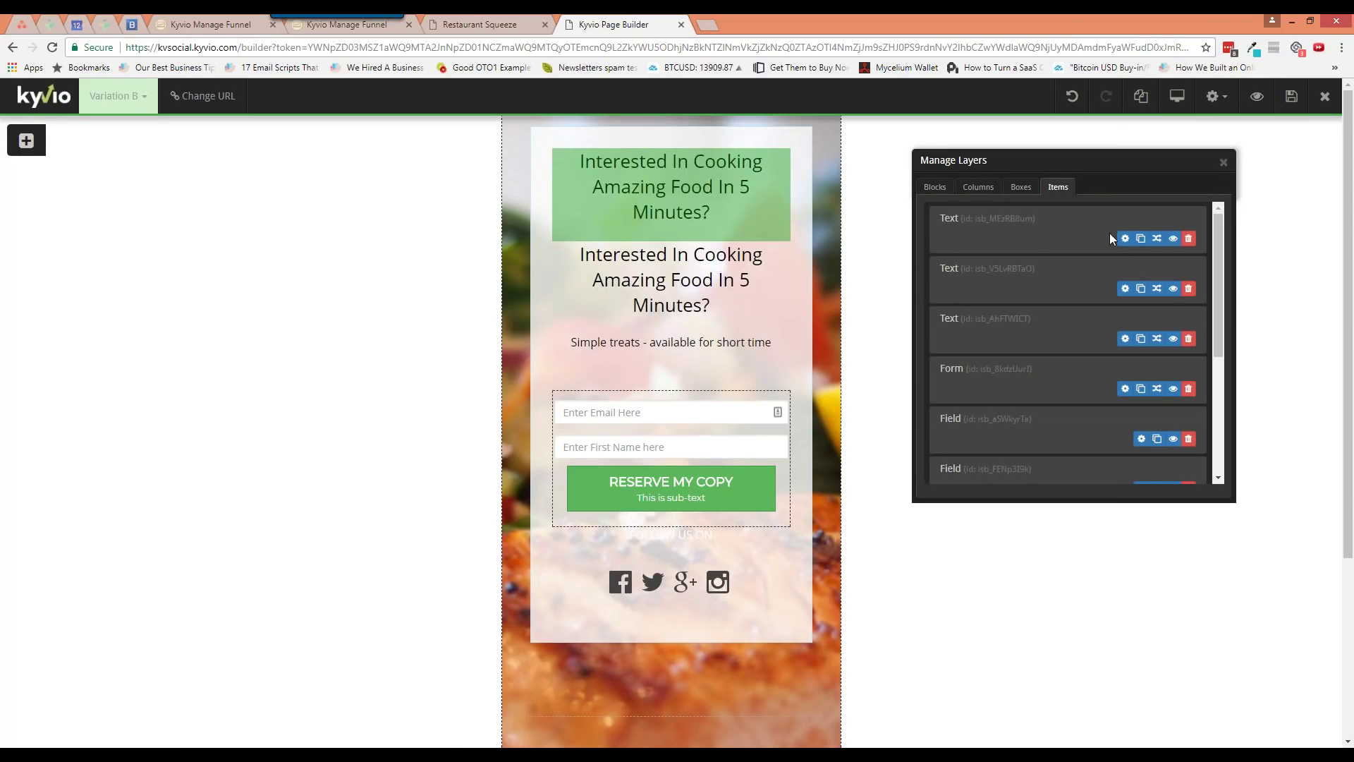
{"action": "left_click", "coordinate": [1173, 239]}
{"action": "left_click", "coordinate": [934, 270]}
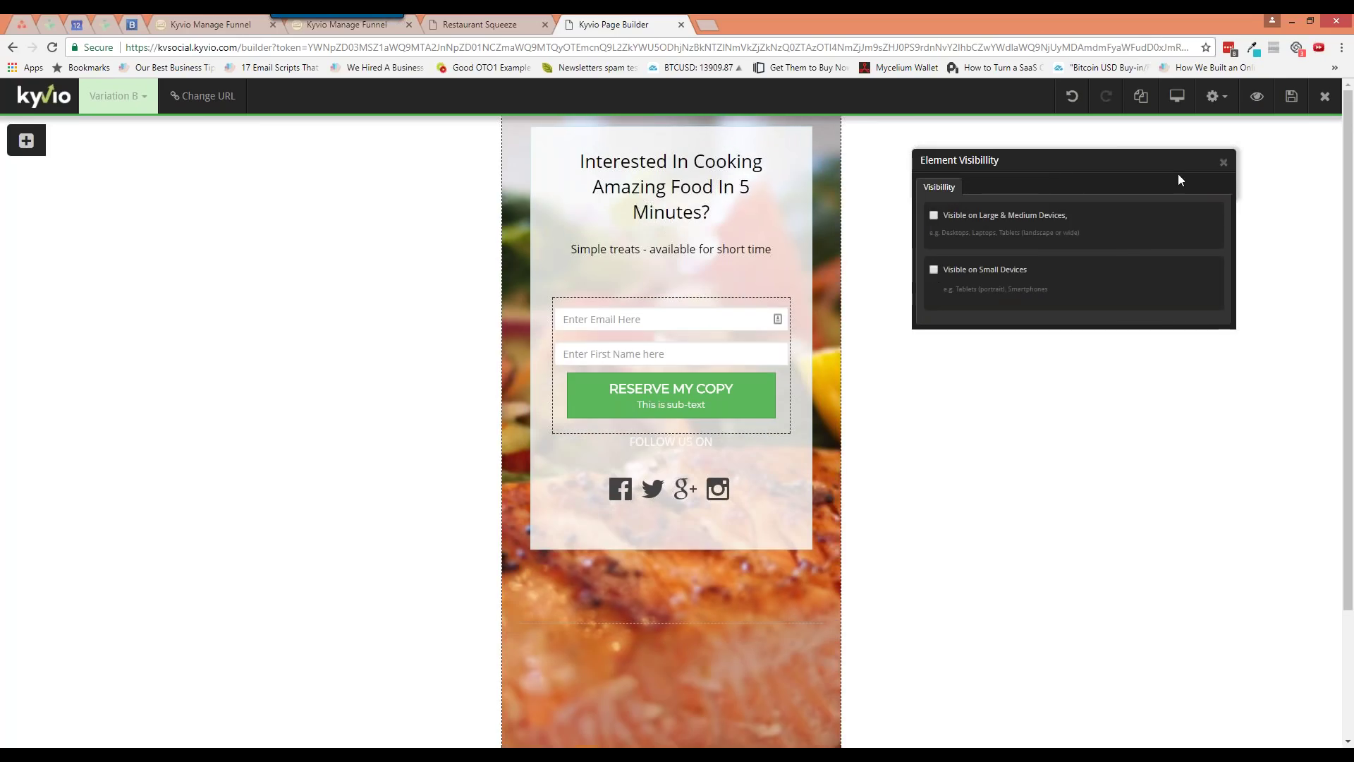
{"action": "left_click", "coordinate": [1224, 162]}
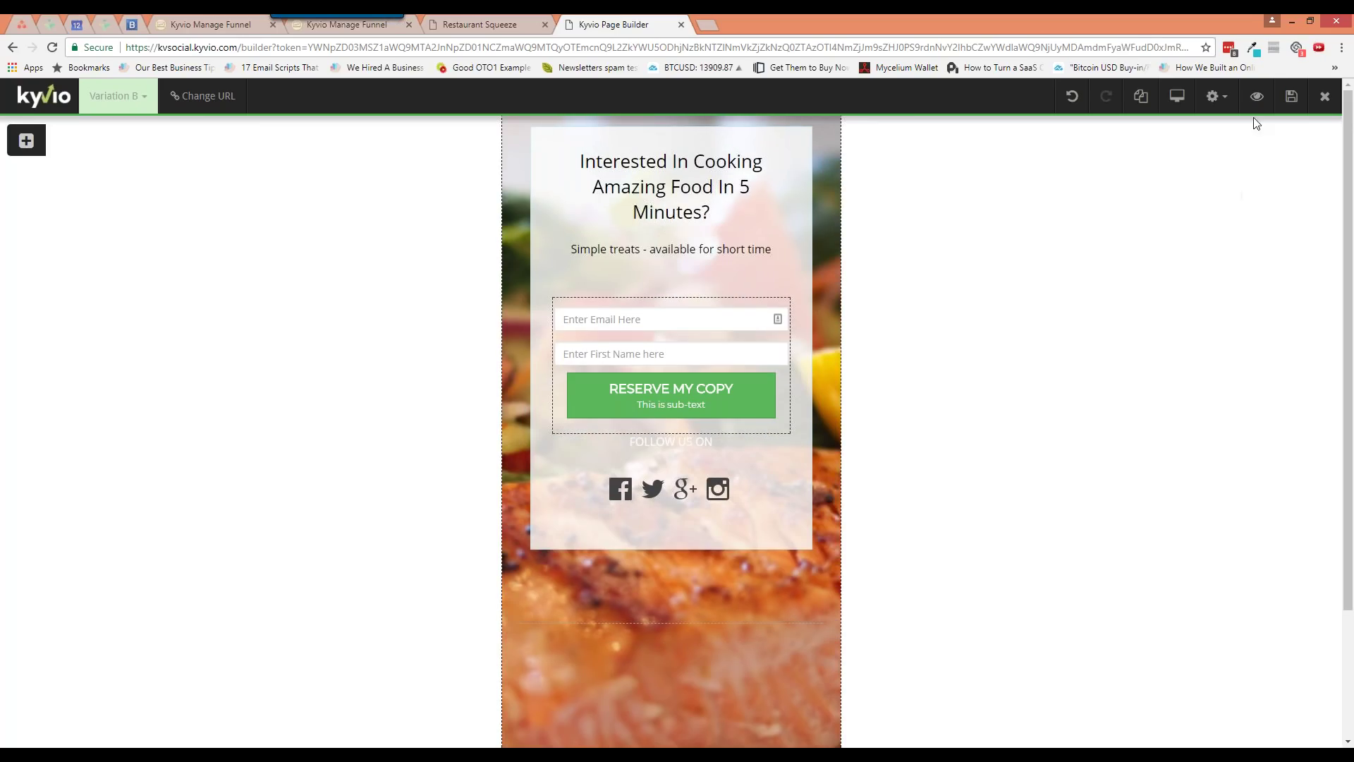
{"action": "left_click", "coordinate": [1292, 96]}
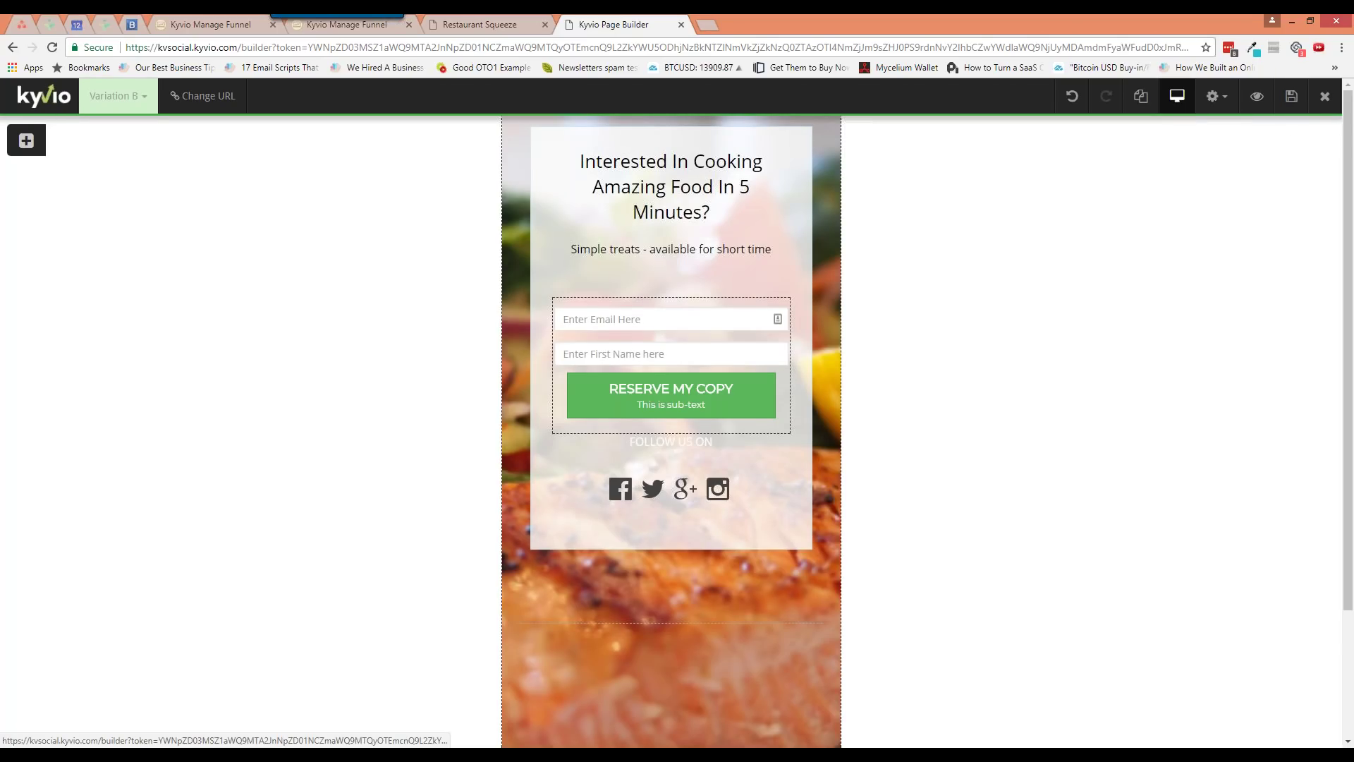
{"action": "left_click", "coordinate": [1177, 96]}
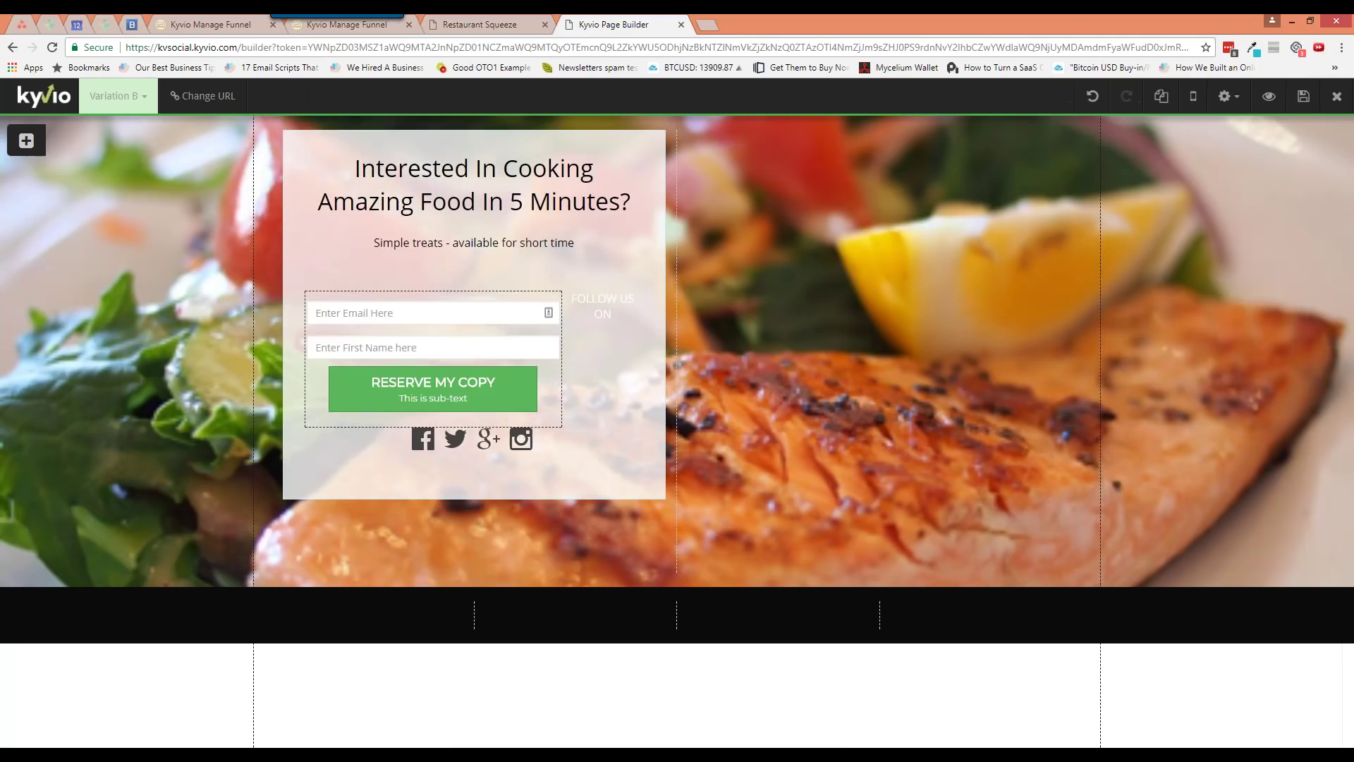
Move the social icons and 'FOLLOW US ON' text into the opt-in form below RESERVE MY COPY
{"action": "left_click", "coordinate": [1161, 96]}
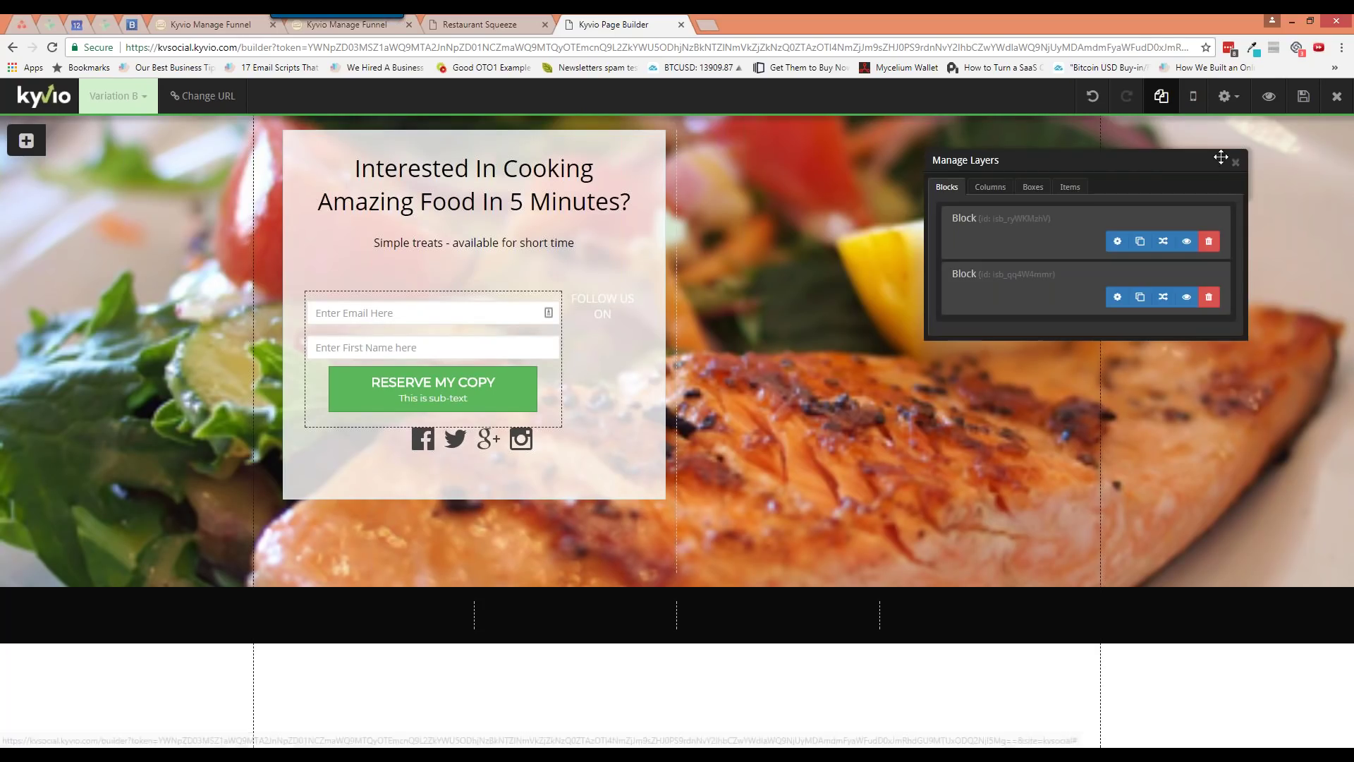
{"action": "left_click", "coordinate": [1235, 162]}
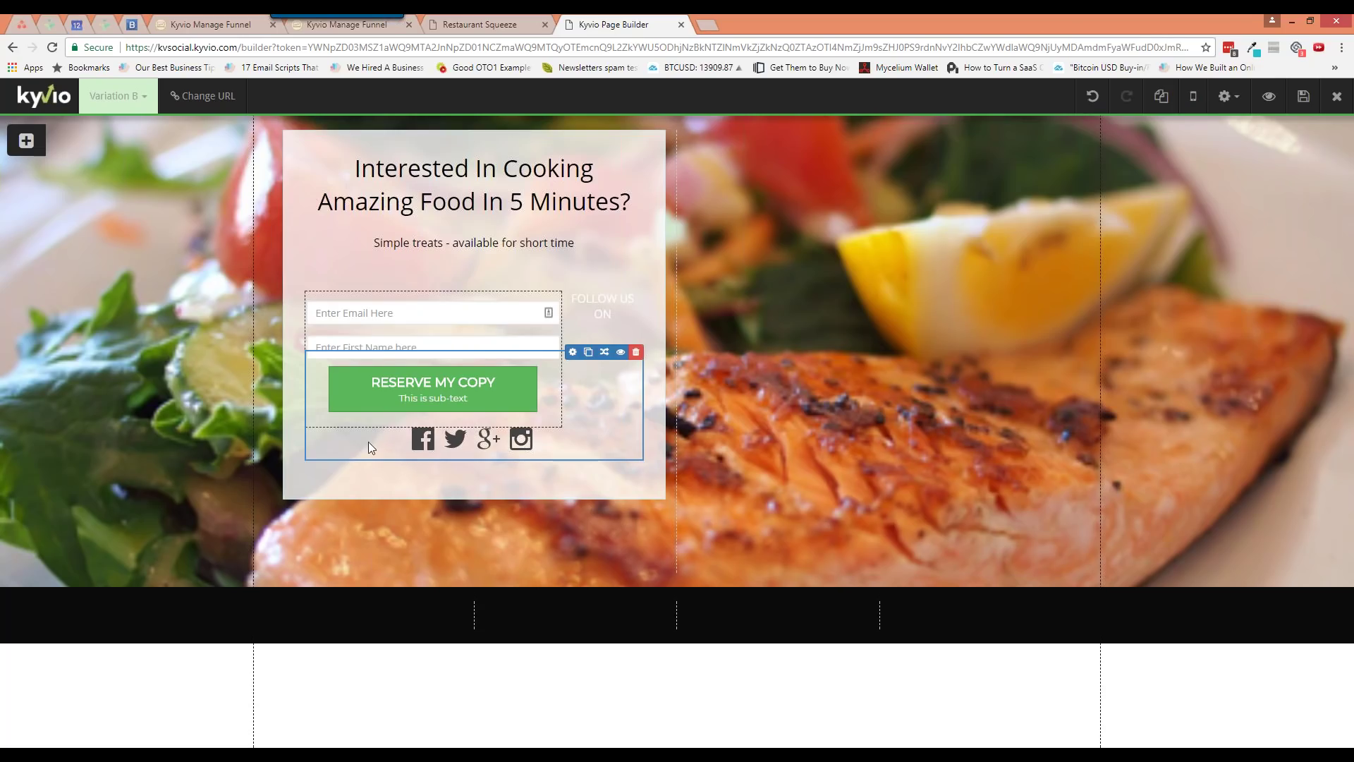
{"action": "mouse_move", "coordinate": [368, 442]}
{"action": "left_mouse_down"}
{"action": "mouse_move", "coordinate": [384, 443]}
{"action": "mouse_move", "coordinate": [378, 485]}
{"action": "mouse_move", "coordinate": [380, 446]}
{"action": "left_mouse_up"}
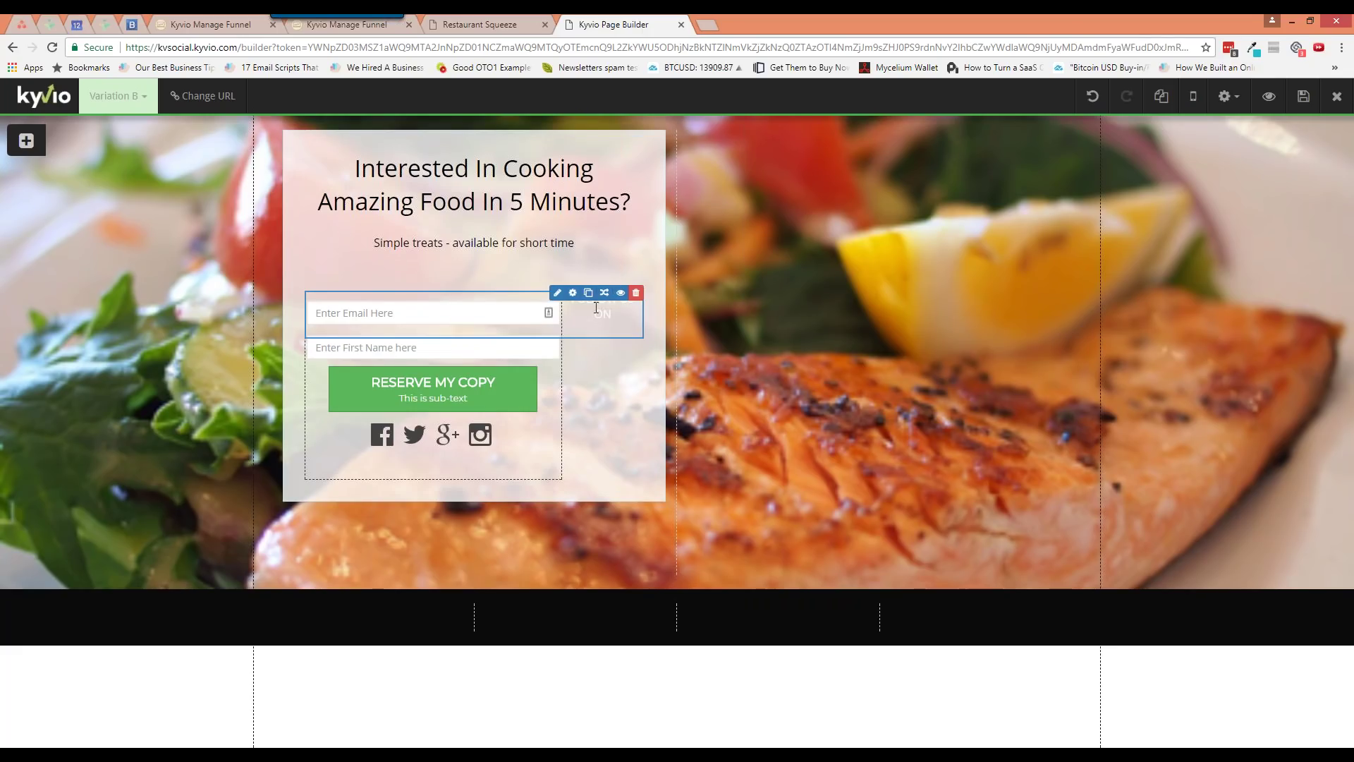
{"action": "left_click_drag", "start_coordinate": [574, 313], "coordinate": [450, 438]}
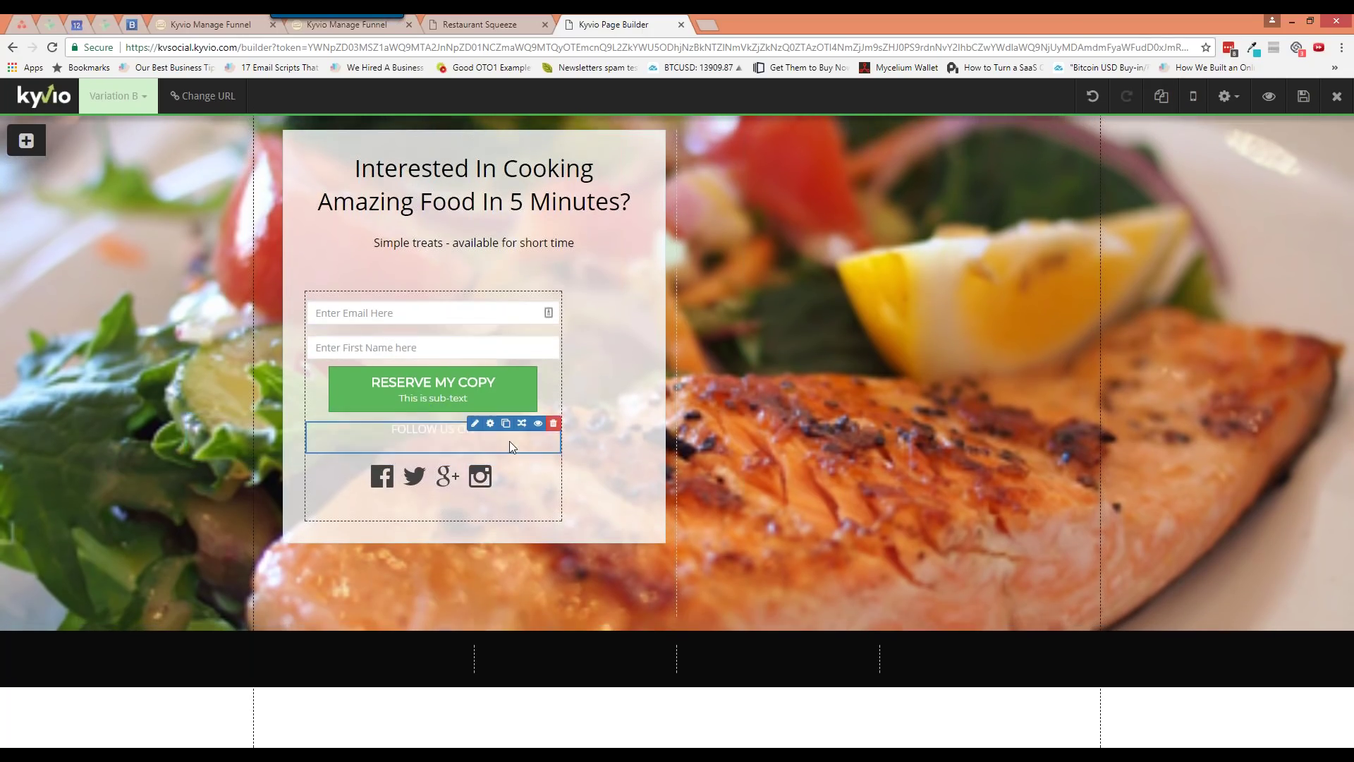
{"action": "left_click", "coordinate": [490, 293]}
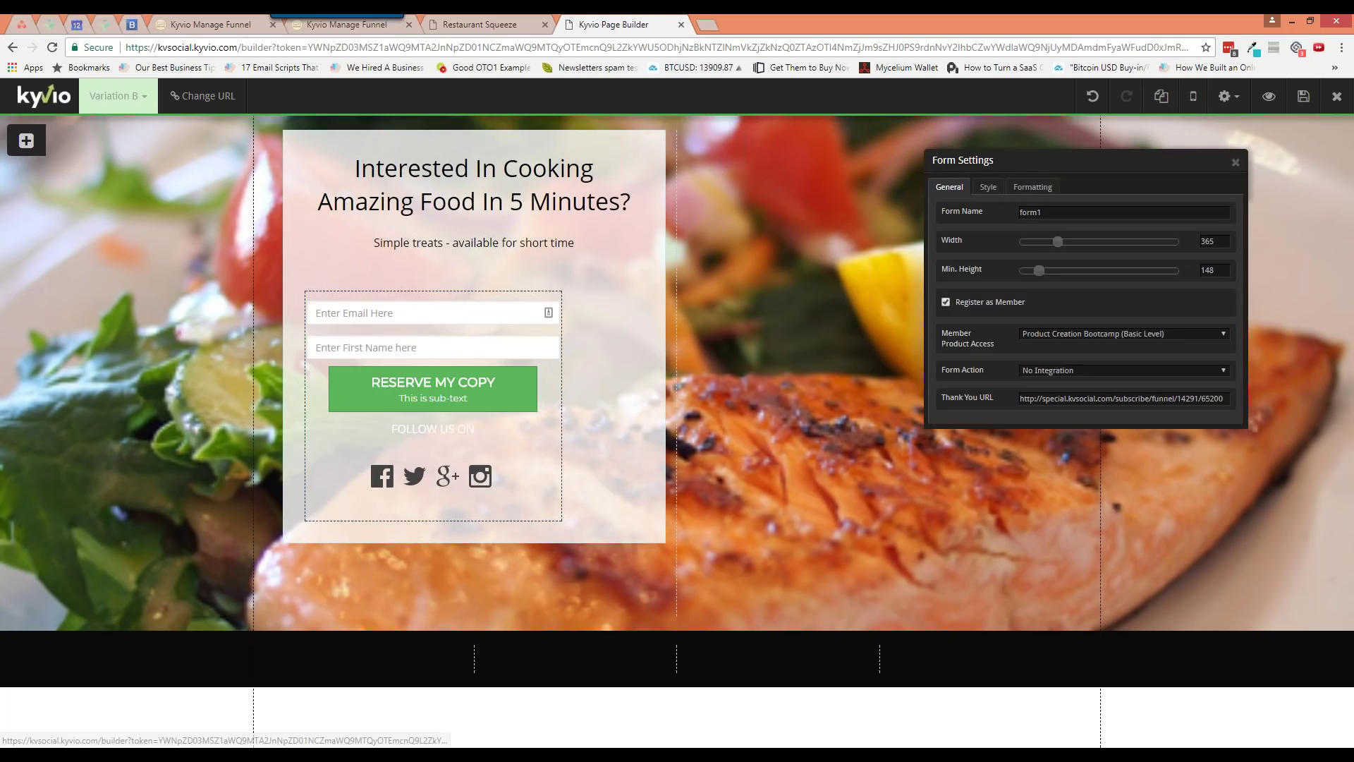
Widen the opt-in form from 365 to 458
{"action": "left_click", "coordinate": [998, 192]}
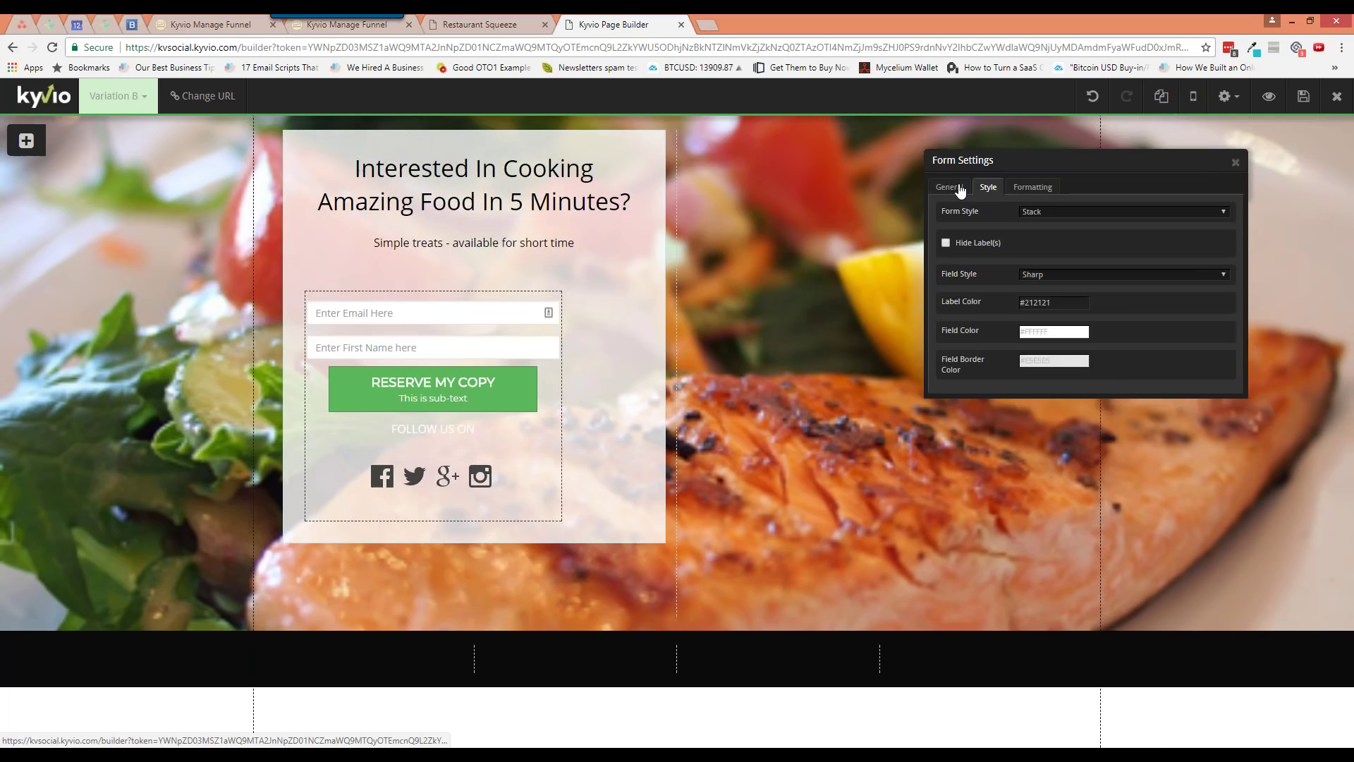
{"action": "left_click", "coordinate": [964, 189]}
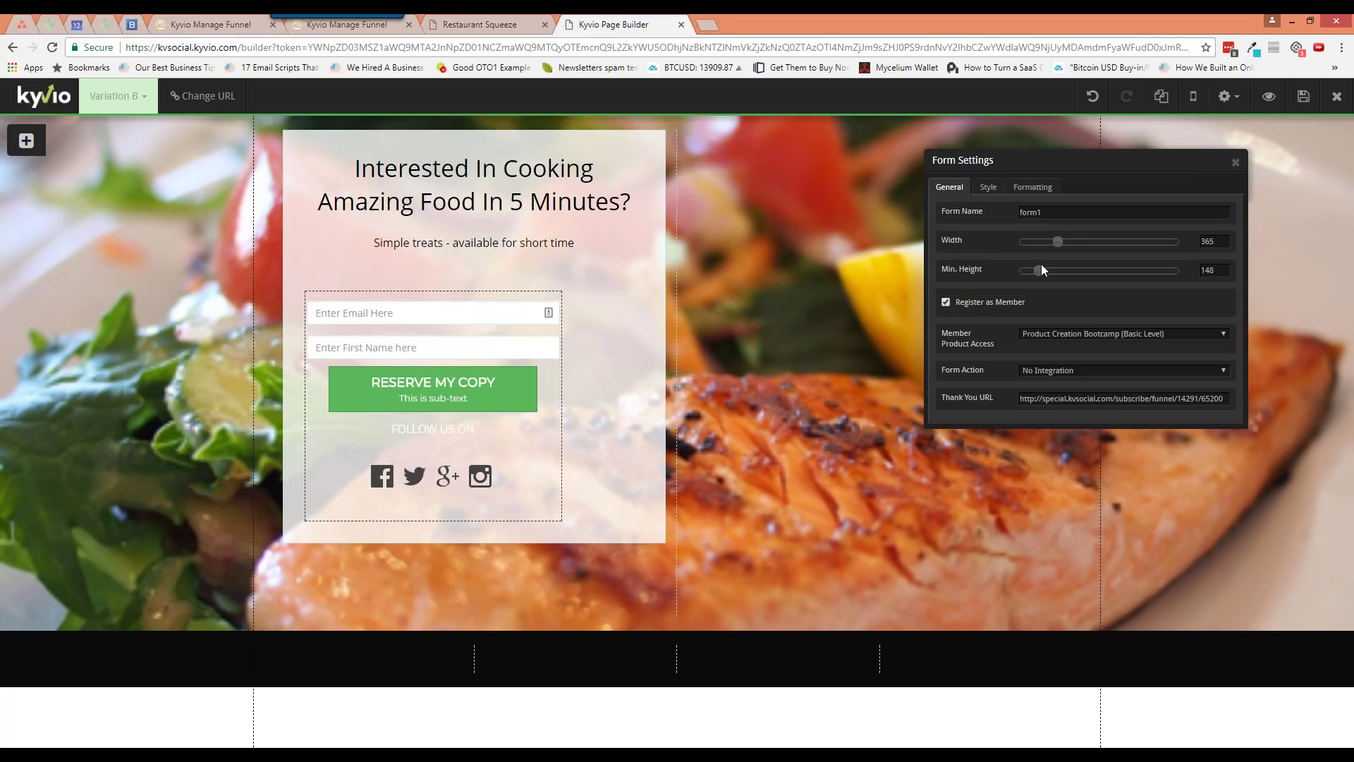
{"action": "mouse_move", "coordinate": [1061, 245]}
{"action": "left_mouse_down"}
{"action": "mouse_move", "coordinate": [1072, 244]}
{"action": "mouse_move", "coordinate": [1053, 239]}
{"action": "left_mouse_up"}
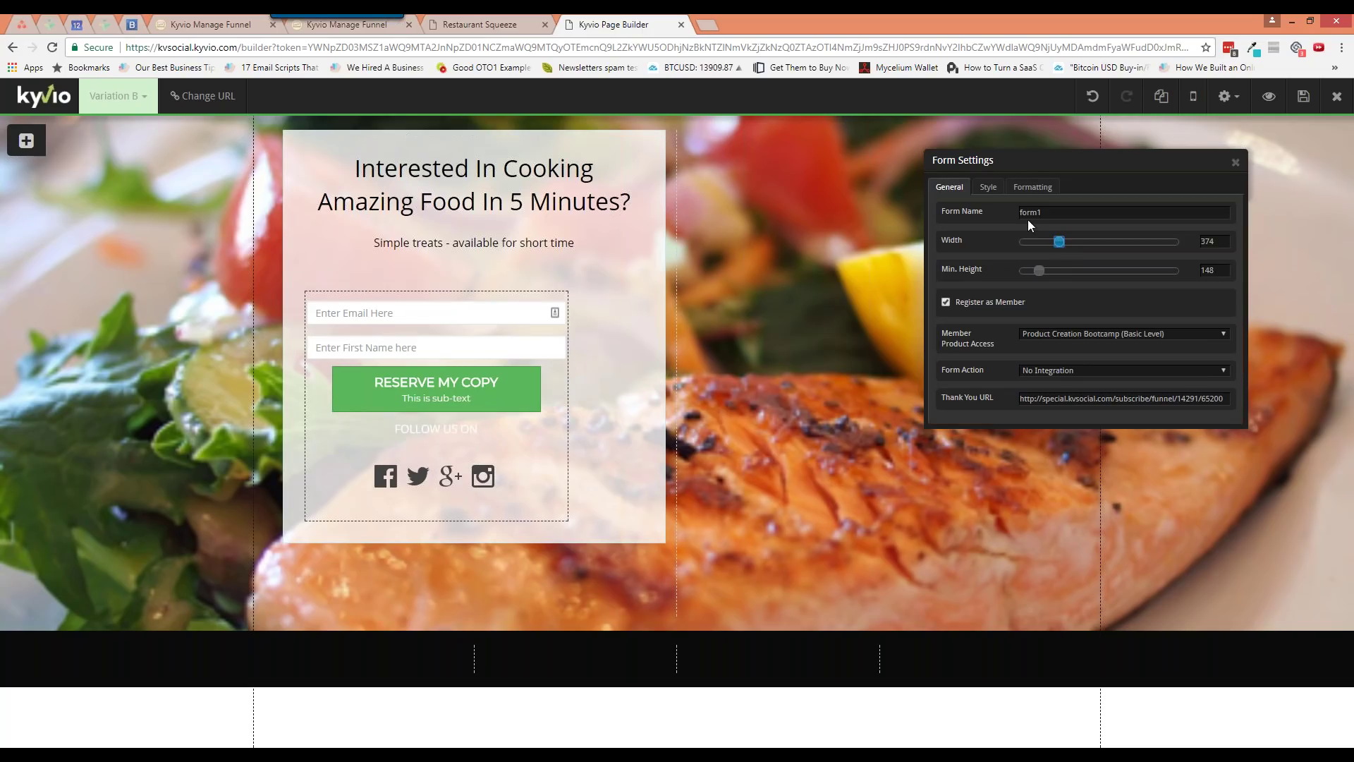
Try the Inline and Horizontal form layouts, then settle on Stack
{"action": "left_click", "coordinate": [988, 187]}
{"action": "left_click", "coordinate": [1032, 187]}
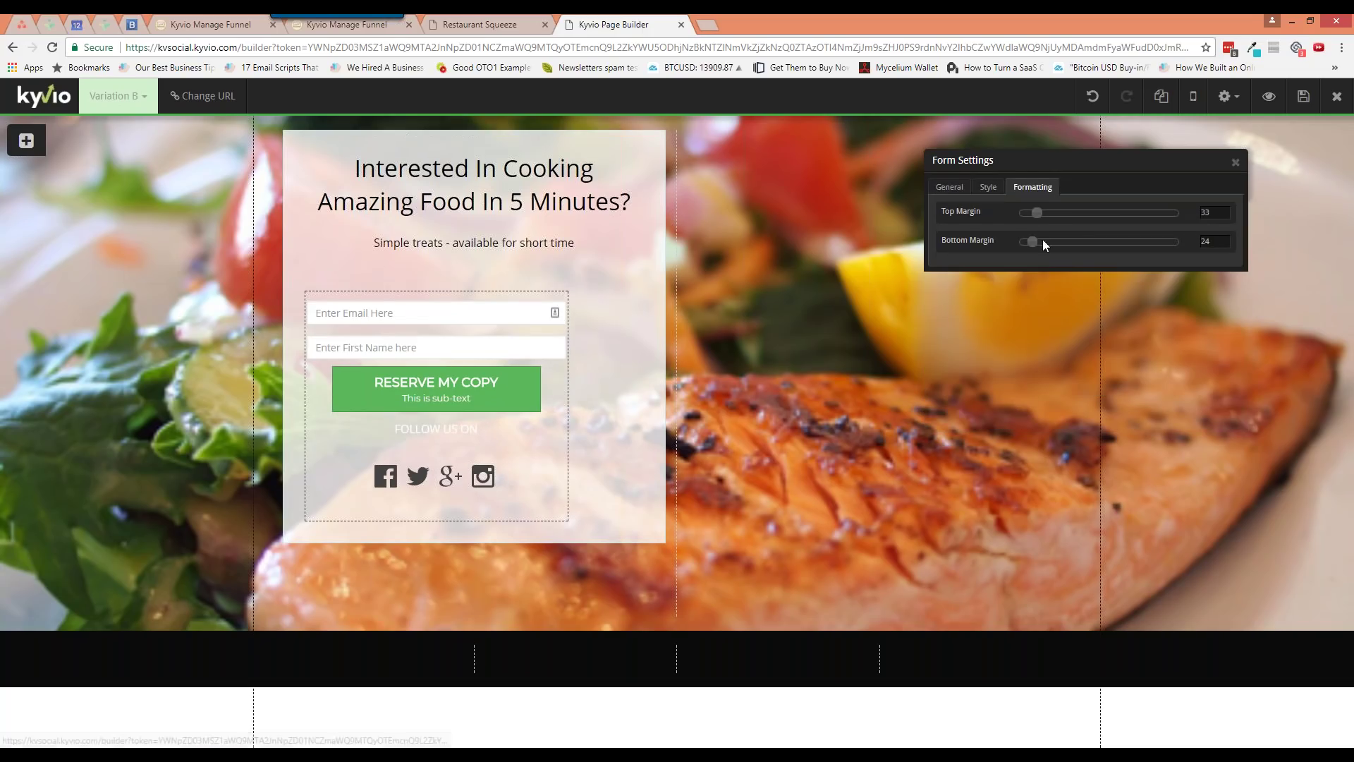
{"action": "left_click", "coordinate": [989, 188]}
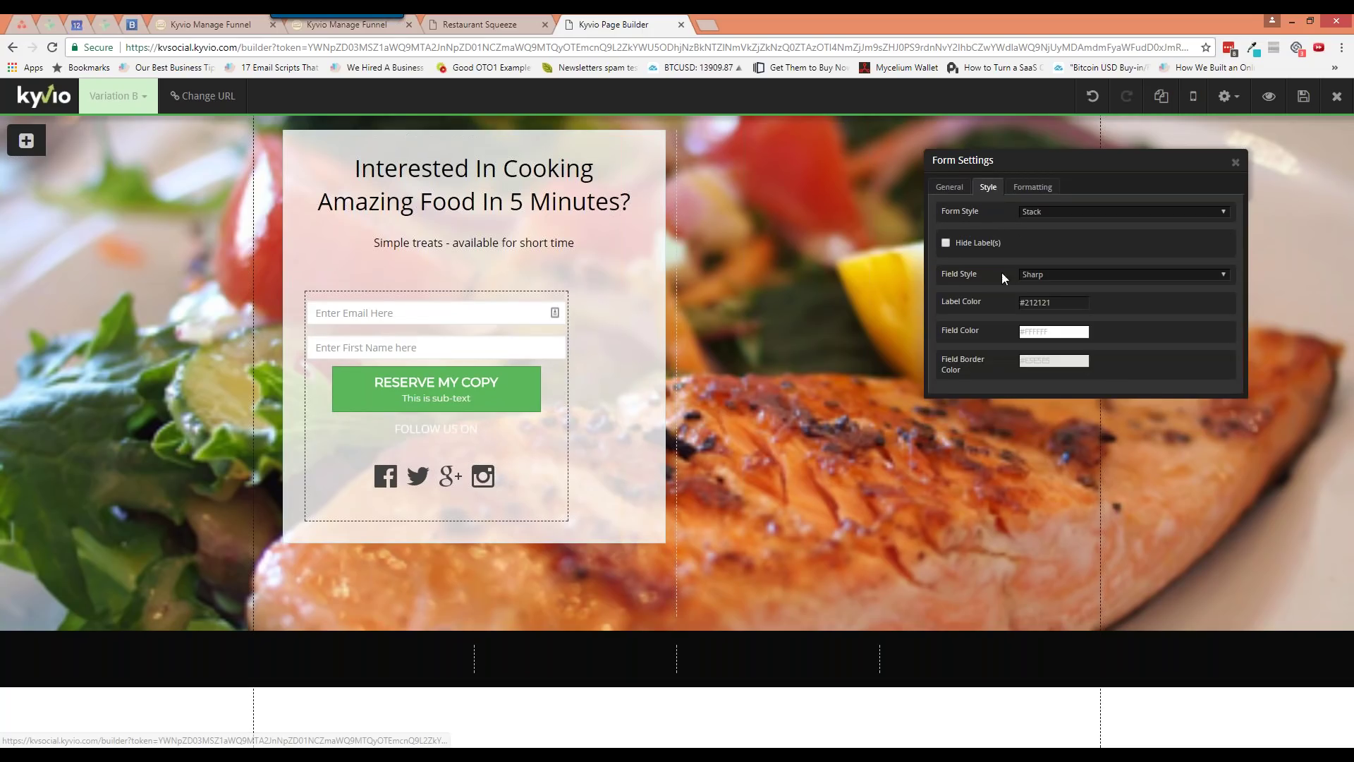
{"action": "left_click", "coordinate": [1059, 211]}
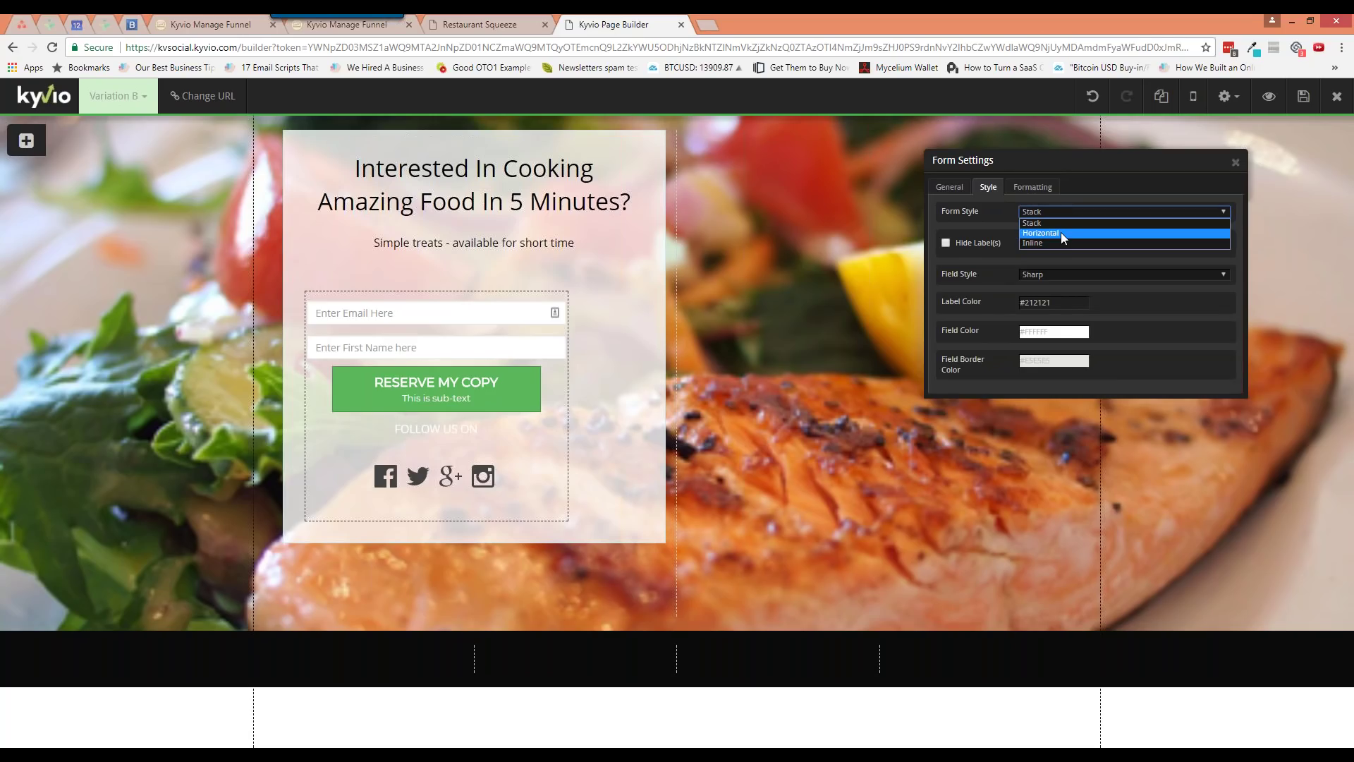
{"action": "left_click", "coordinate": [1060, 239]}
{"action": "left_click", "coordinate": [1060, 215]}
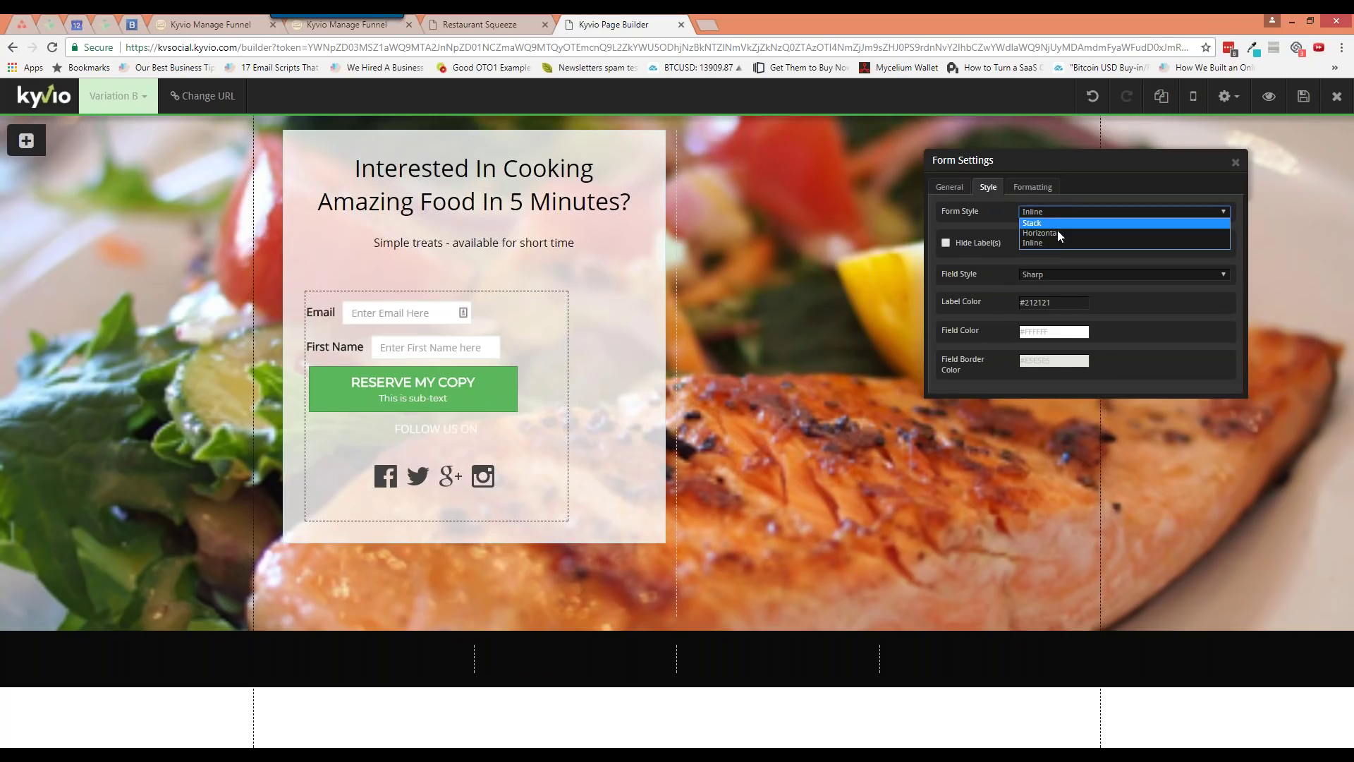
{"action": "left_click", "coordinate": [1056, 232]}
{"action": "left_click", "coordinate": [1060, 210]}
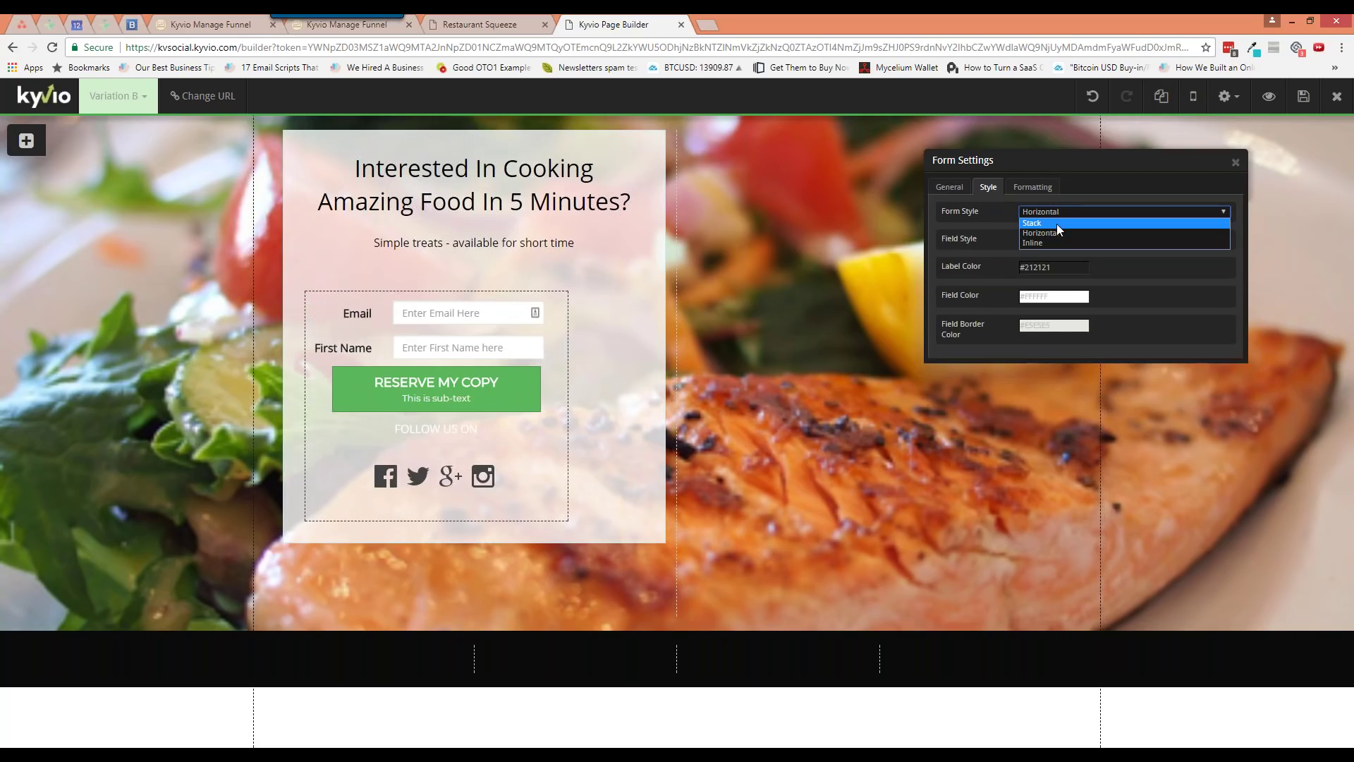
{"action": "left_click", "coordinate": [1056, 223]}
Try Capsule form fields, then set the field style back to Sharp
{"action": "left_click", "coordinate": [1066, 275]}
{"action": "left_click", "coordinate": [1065, 304]}
{"action": "left_click", "coordinate": [1067, 277]}
{"action": "left_click", "coordinate": [1068, 290]}
Recheck the form margins, close the form settings, and preview the mobile layout before returning to web
{"action": "left_click", "coordinate": [952, 188]}
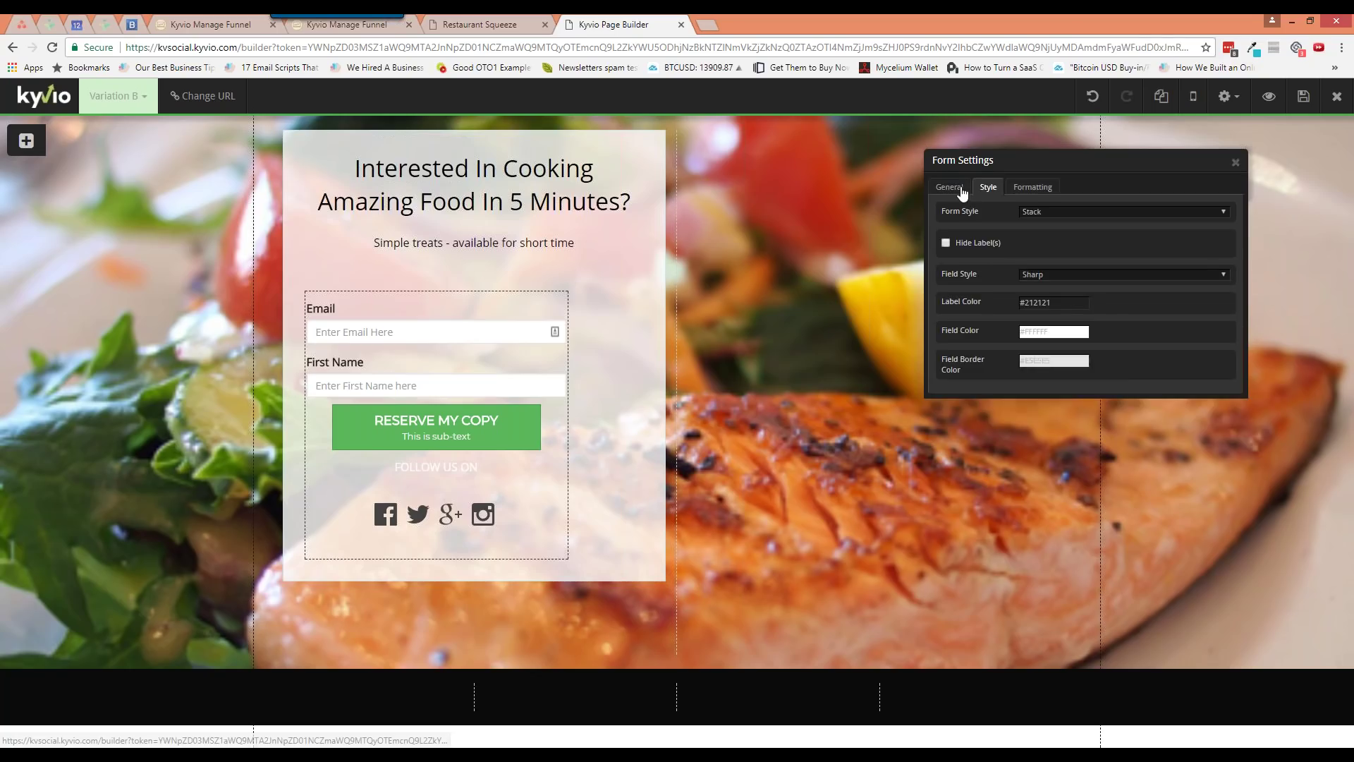
{"action": "left_click", "coordinate": [1033, 186]}
{"action": "left_click", "coordinate": [1235, 162]}
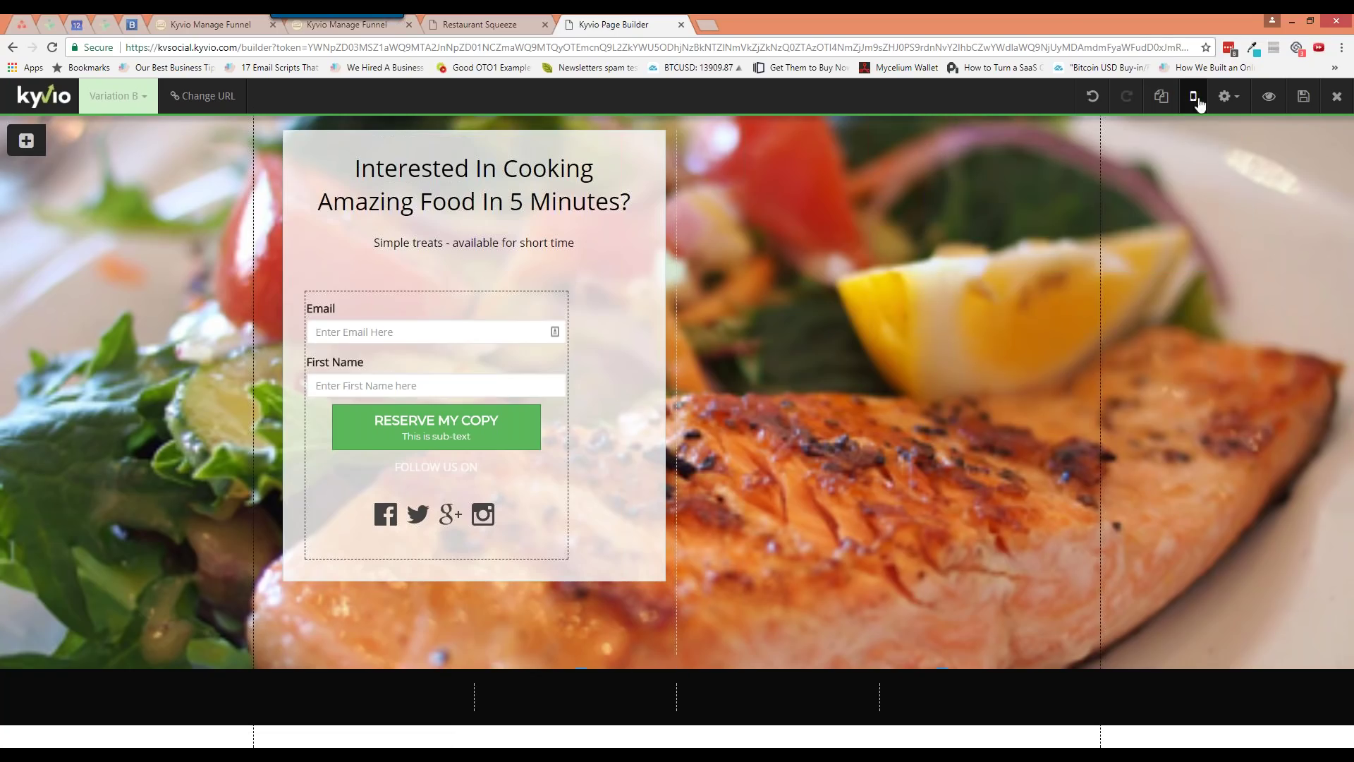
{"action": "left_click", "coordinate": [1194, 97]}
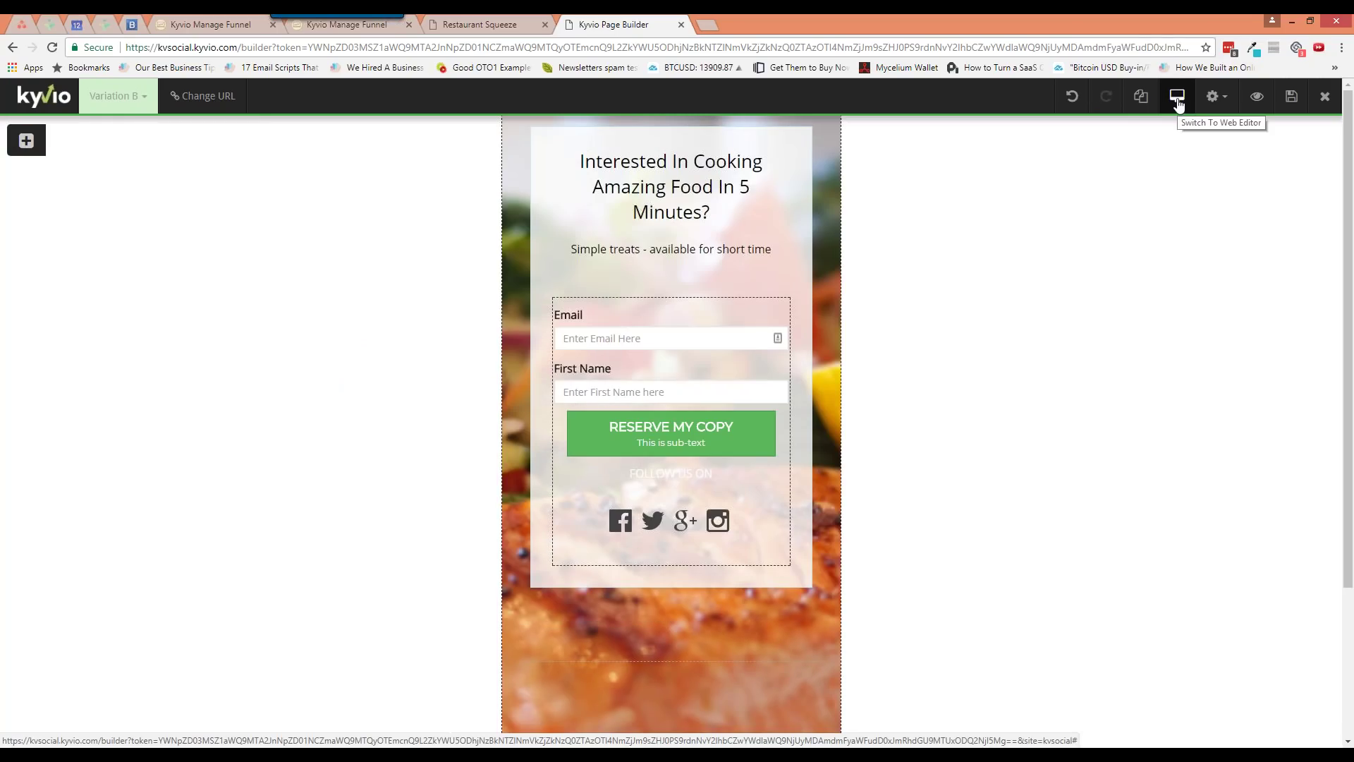
{"action": "left_click", "coordinate": [1178, 96]}
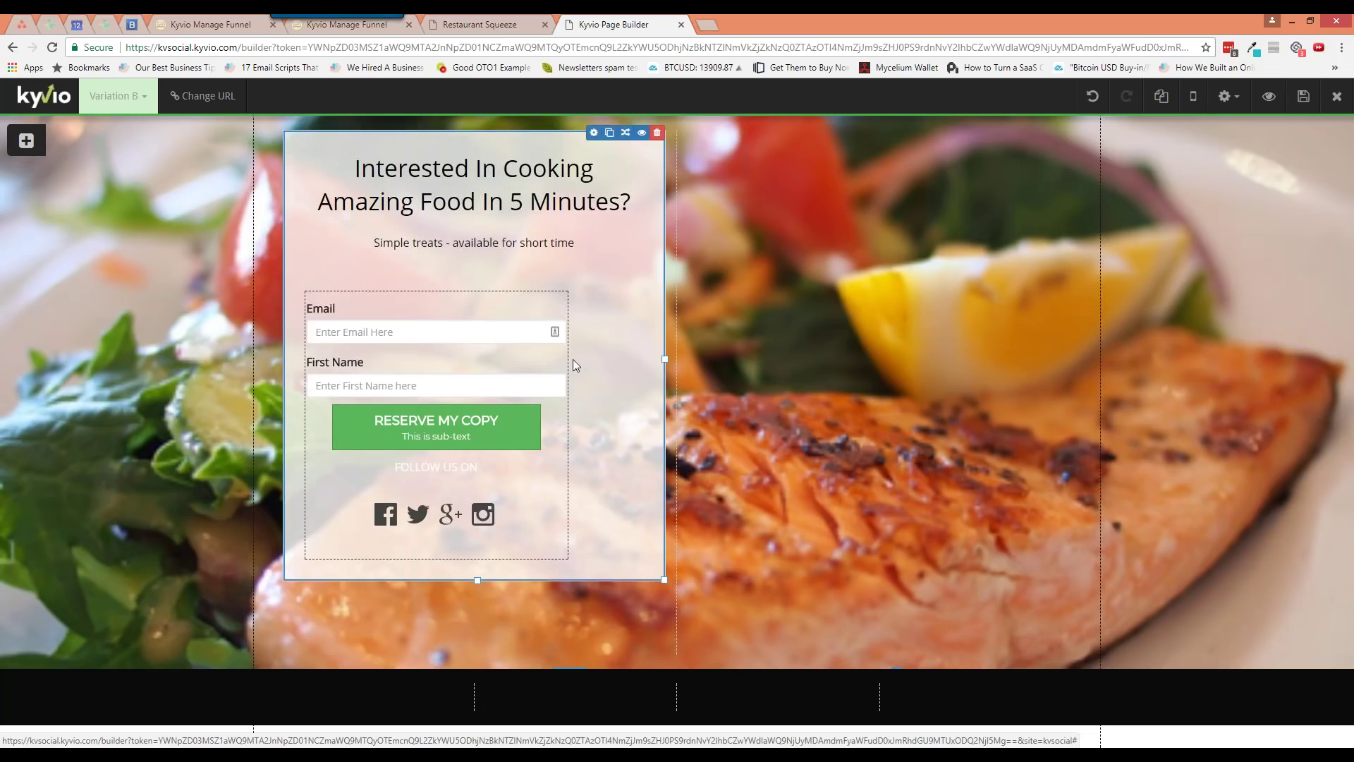
{"action": "mouse_move", "coordinate": [519, 301]}
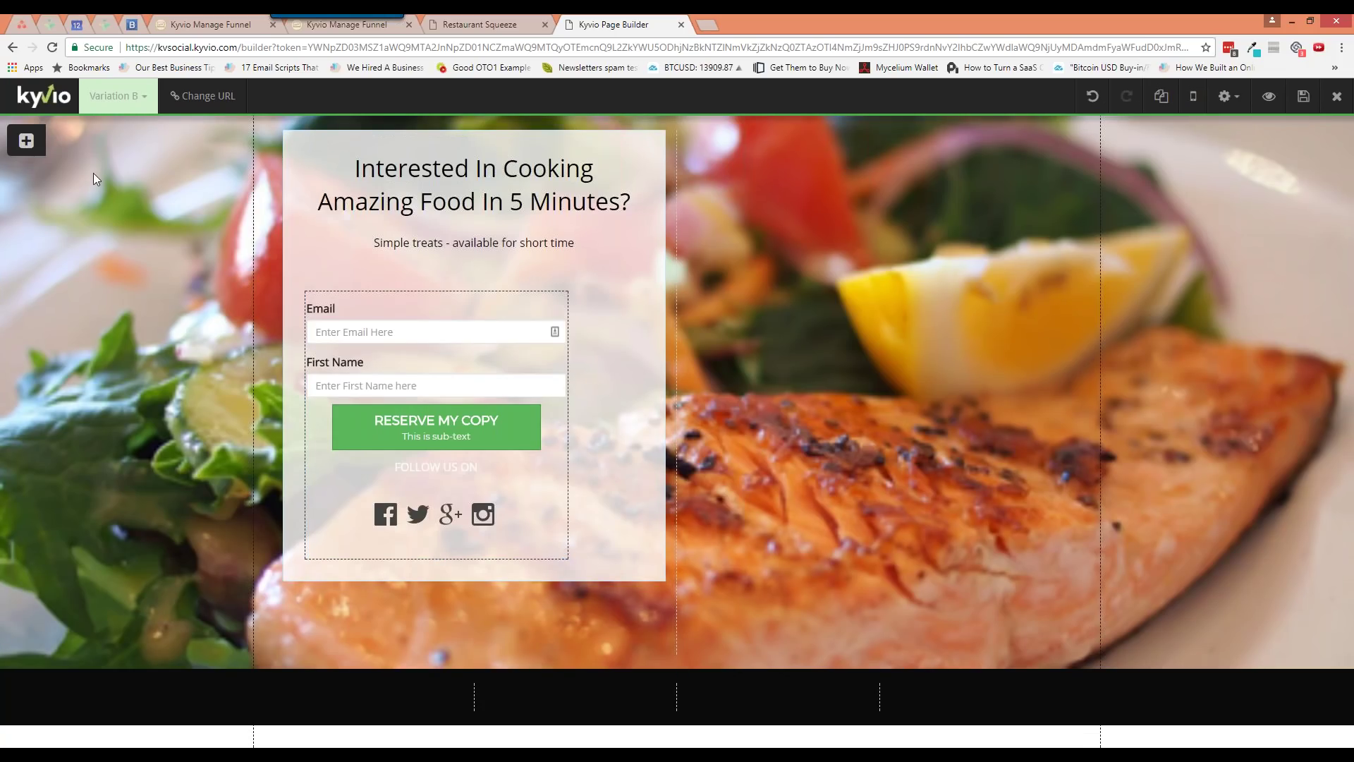
Add a three-column row under the subheading
{"action": "left_click", "coordinate": [26, 140]}
{"action": "left_click", "coordinate": [70, 165]}
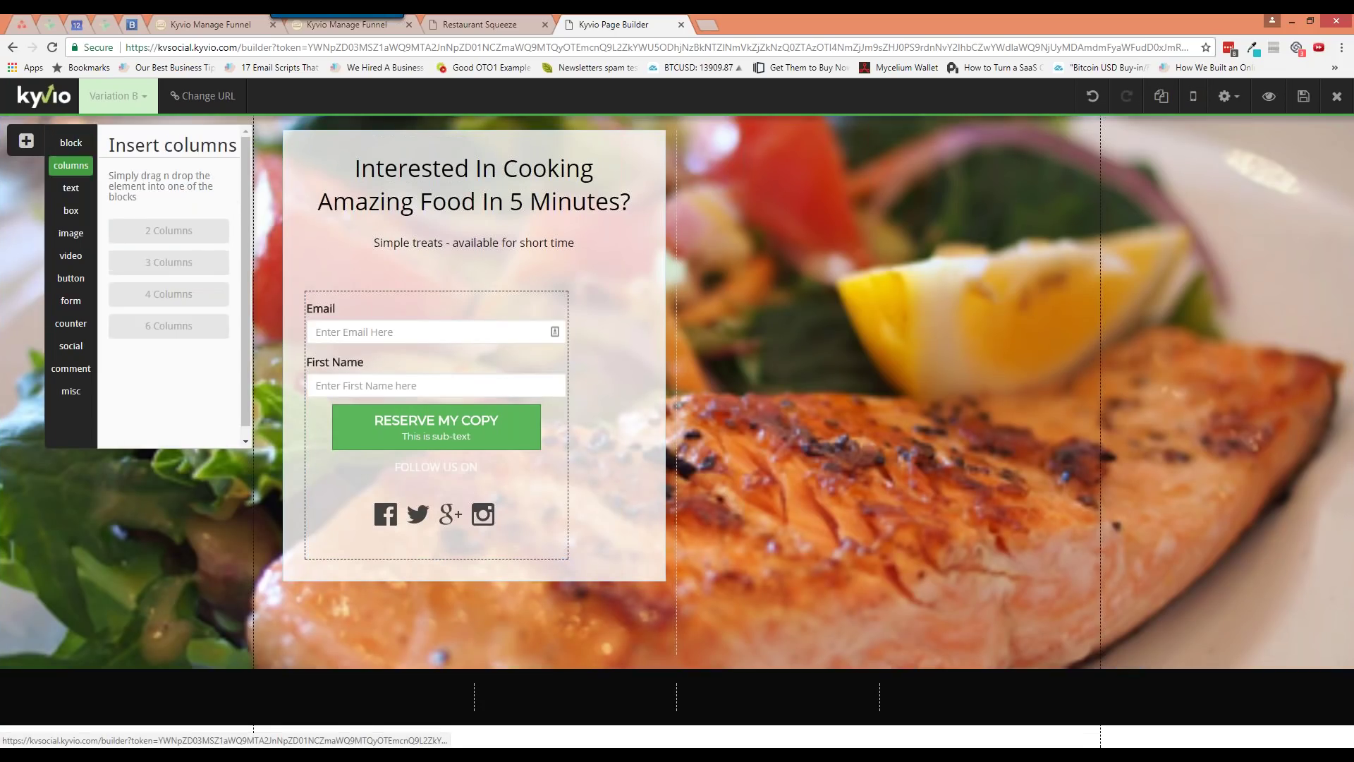
{"action": "left_click_drag", "start_coordinate": [178, 266], "coordinate": [425, 235]}
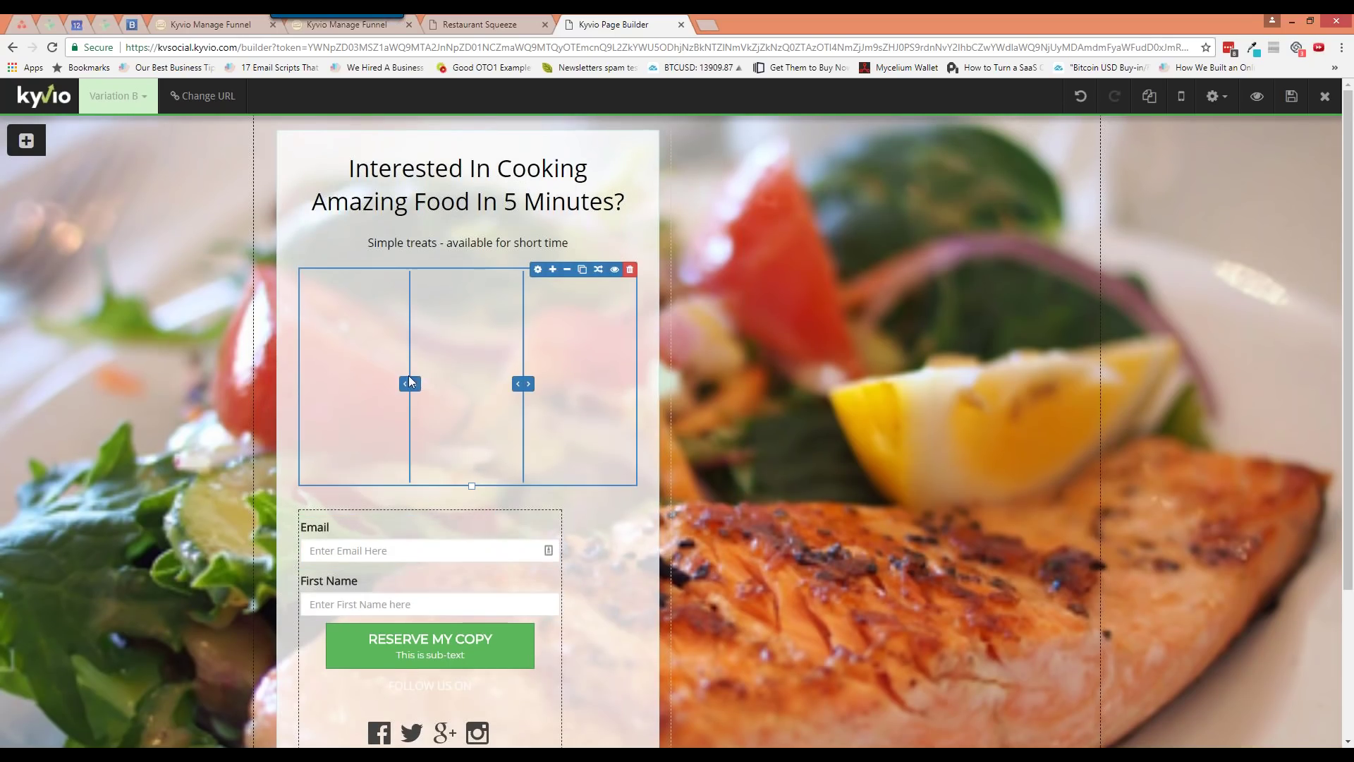
Widen the middle column on both sides and drag the opt-in form into the row
{"action": "left_click", "coordinate": [405, 383]}
{"action": "left_click", "coordinate": [529, 385]}
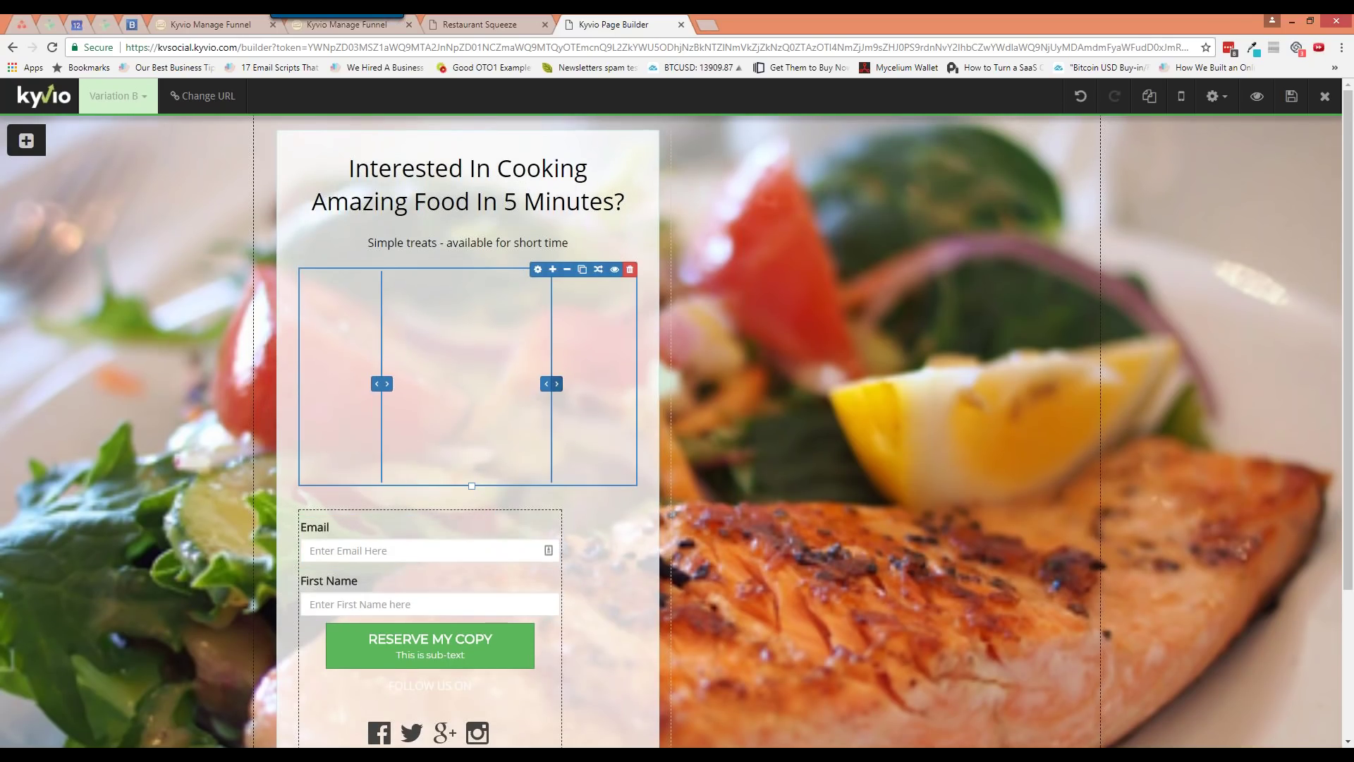
{"action": "left_click", "coordinate": [557, 385]}
{"action": "left_click", "coordinate": [376, 383]}
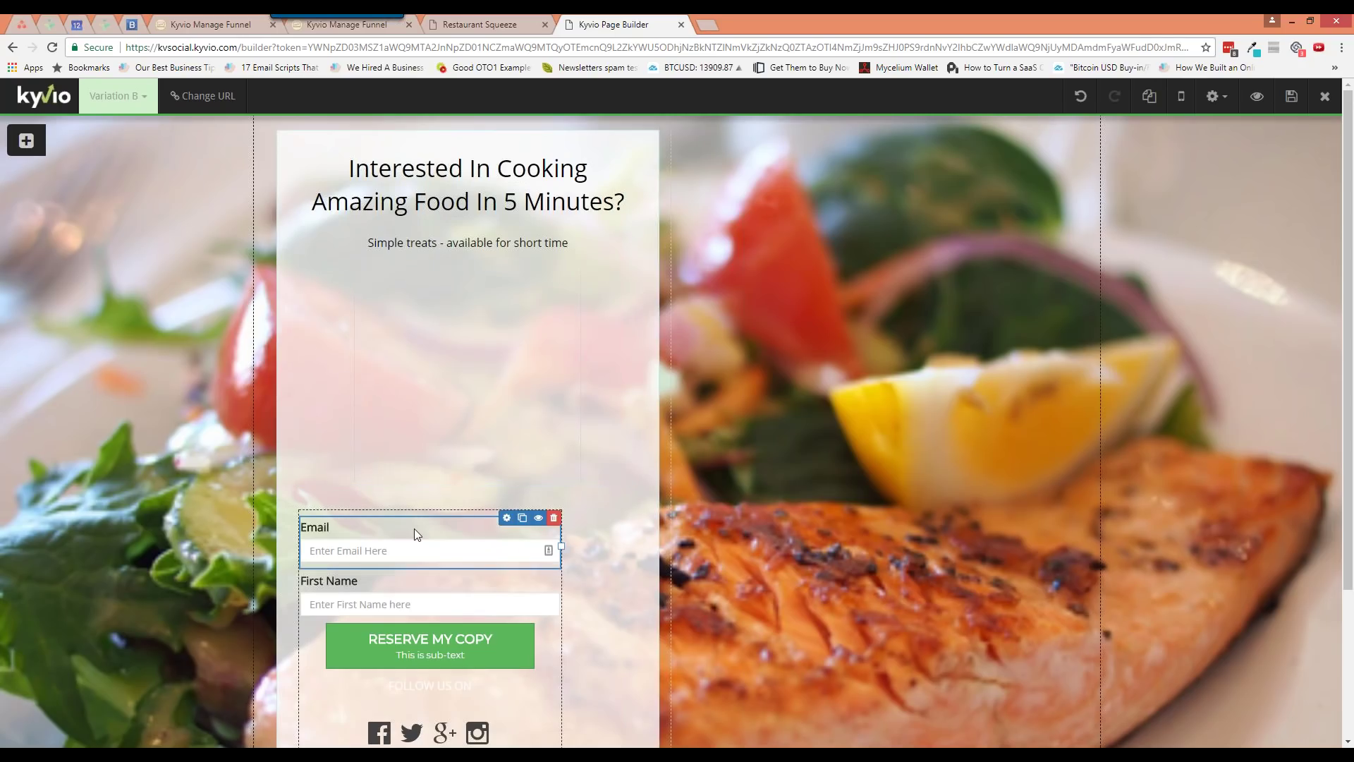
{"action": "left_click_drag", "start_coordinate": [417, 510], "coordinate": [471, 349]}
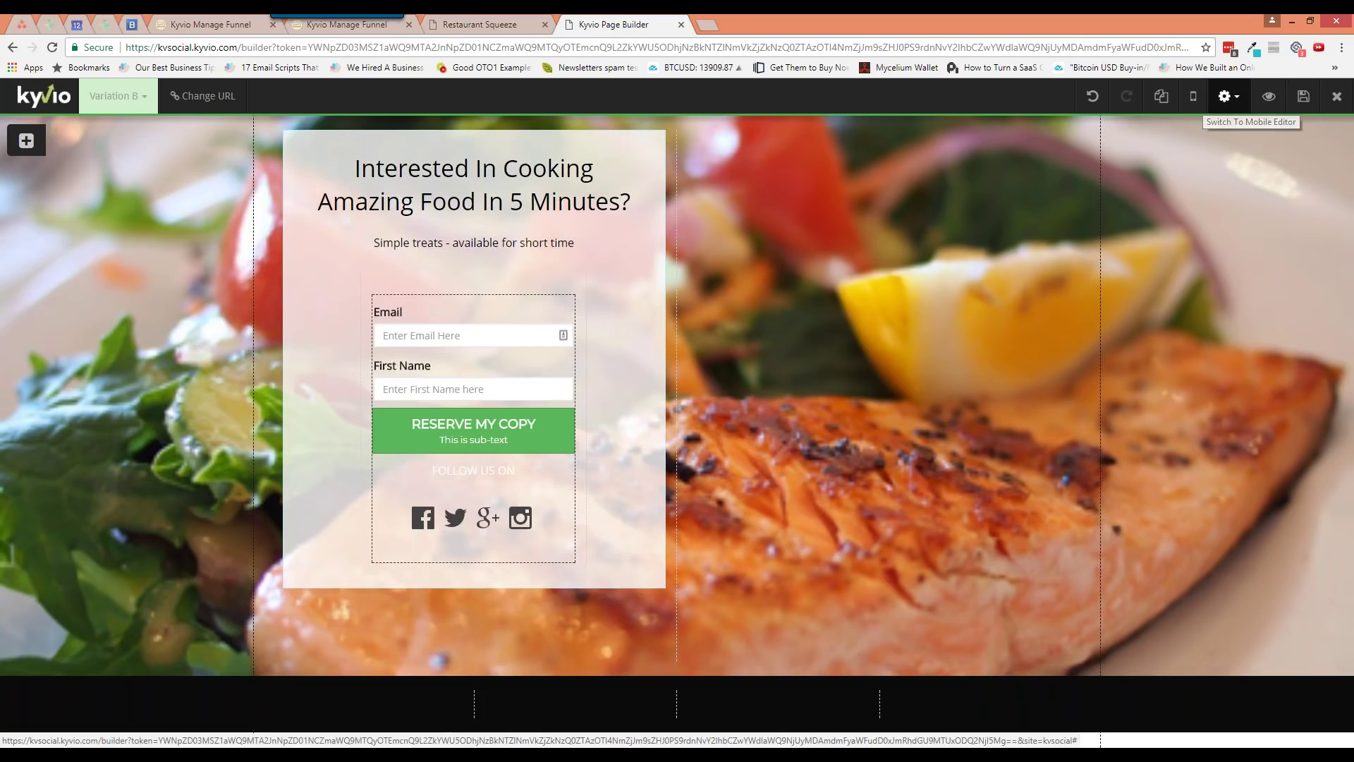
Change the page title in Page Options to 'Cooking guidebook'
{"action": "left_click", "coordinate": [1228, 96]}
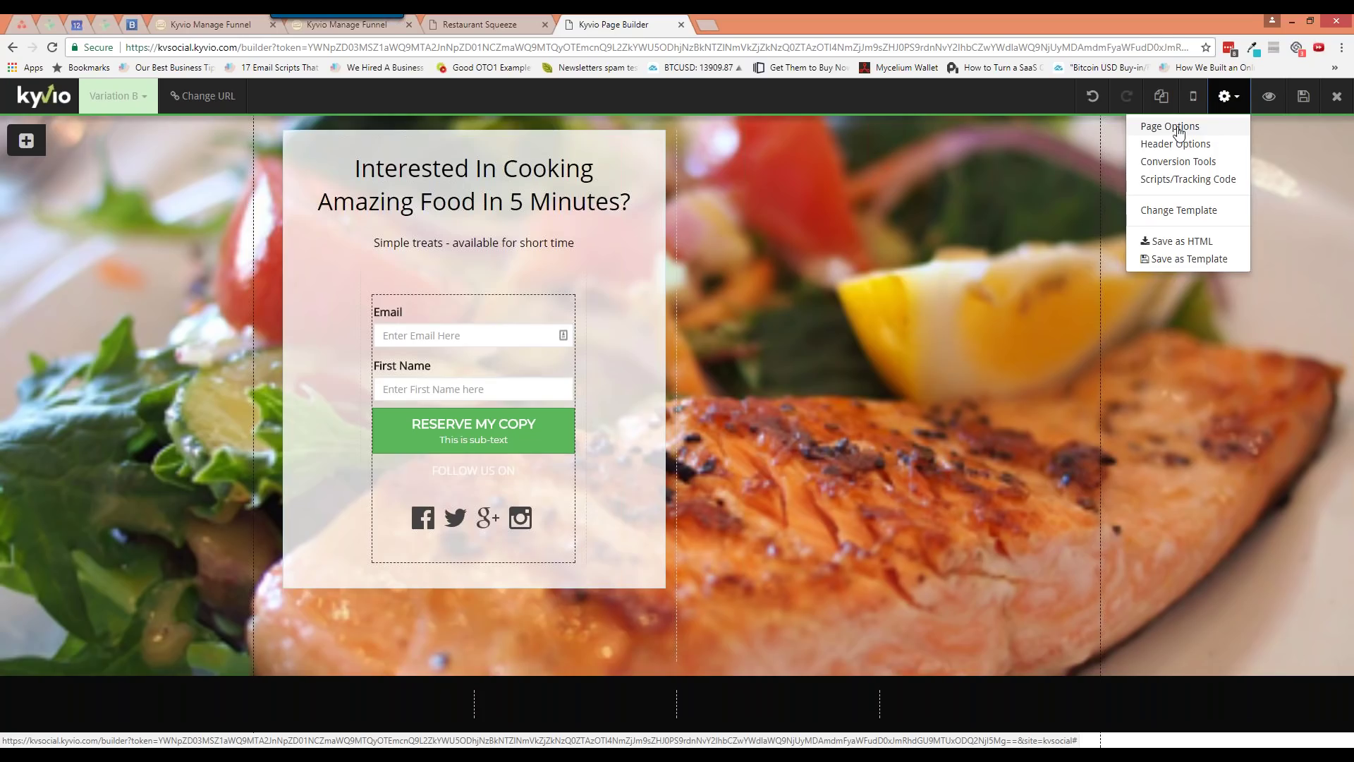
{"action": "left_click", "coordinate": [1177, 129]}
{"action": "left_click_drag", "start_coordinate": [1028, 157], "coordinate": [616, 213]}
{"action": "double_click", "coordinate": [621, 261]}
{"action": "triple_click", "coordinate": [651, 259]}
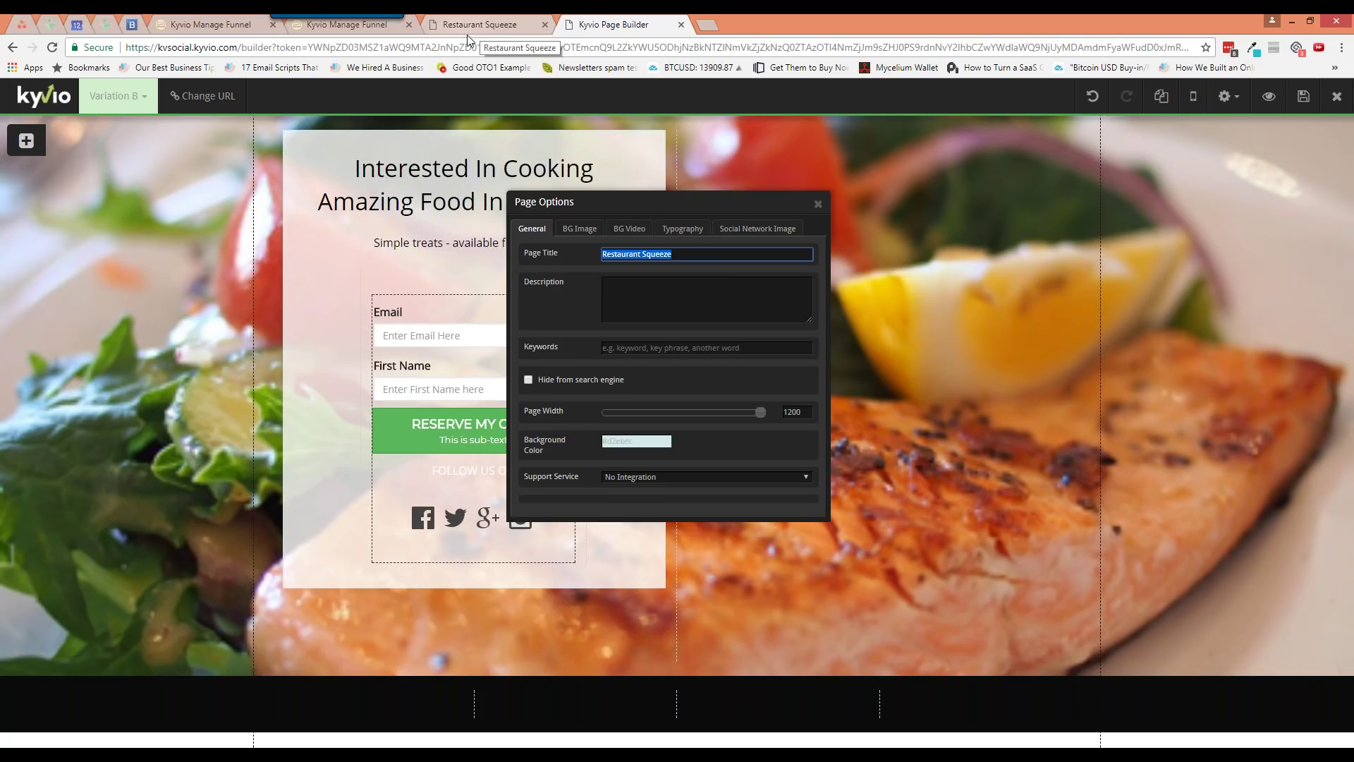
{"action": "double_click", "coordinate": [703, 252]}
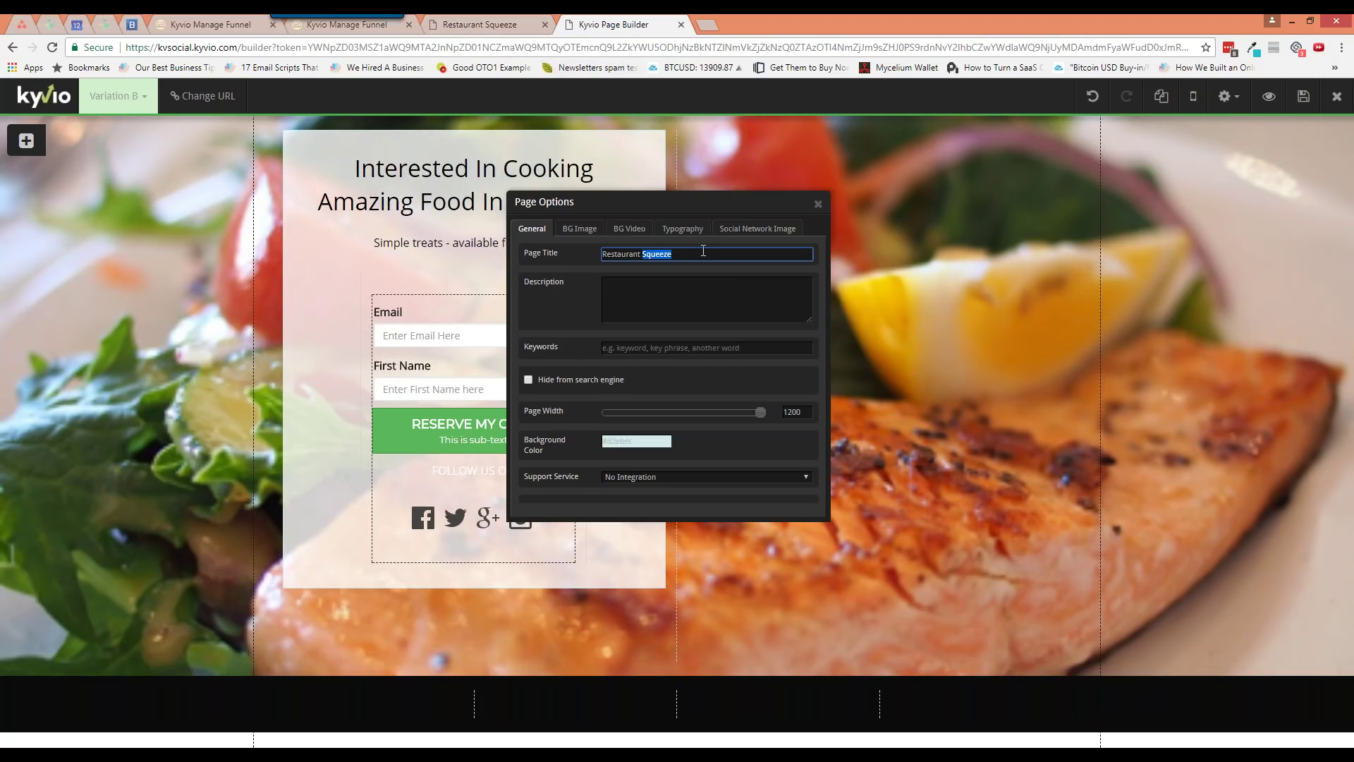
{"action": "key", "text": "ctrl+a"}
{"action": "type", "text": "Cooking guidebook"}
{"action": "key", "text": "Tab"}
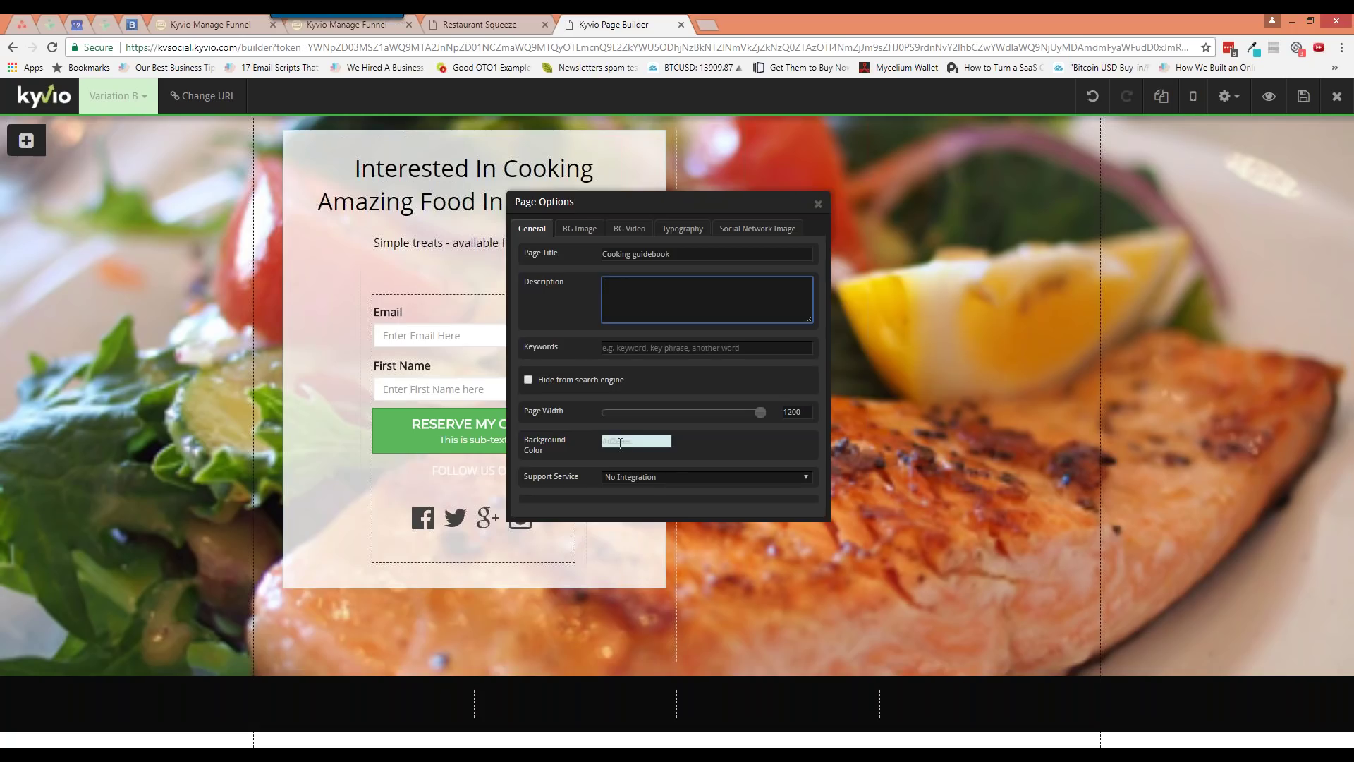
Leave the Support Service on No Integration
{"action": "left_click", "coordinate": [649, 480]}
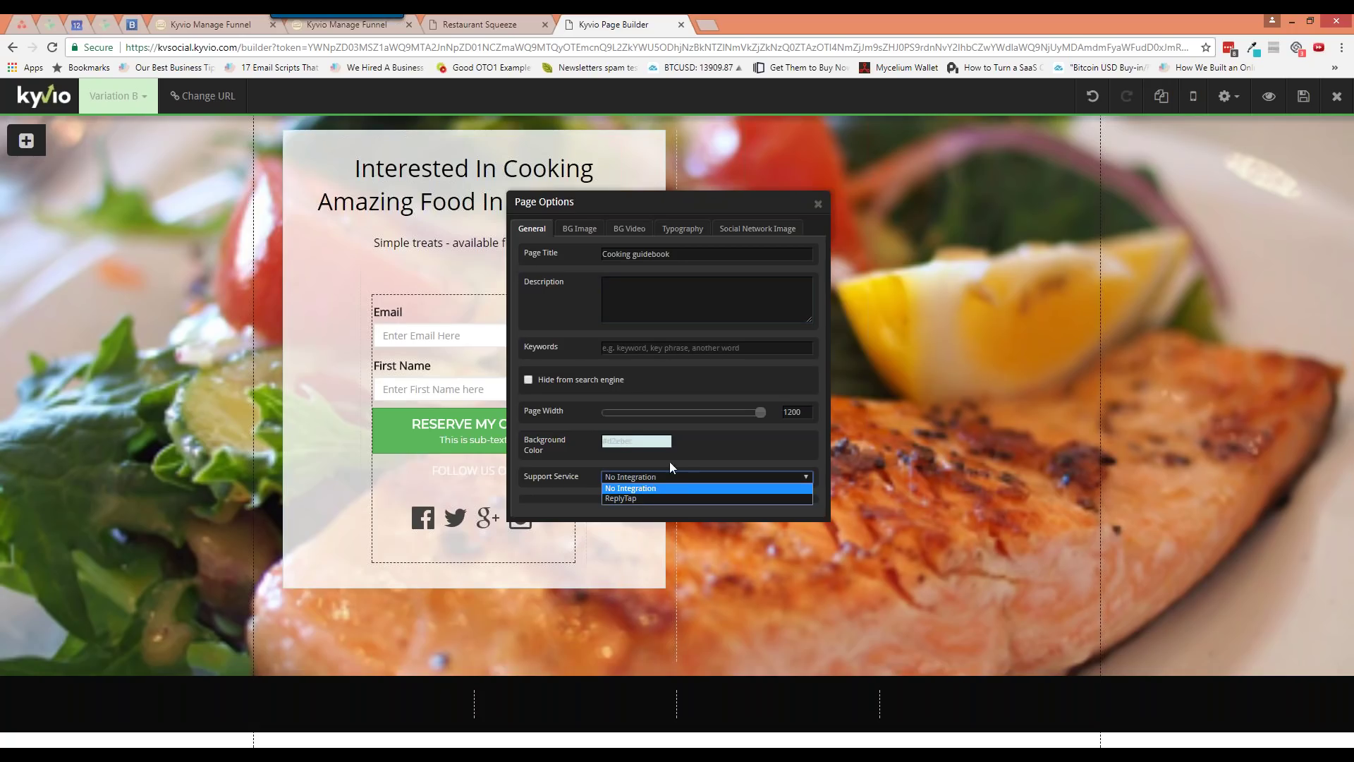
{"action": "left_click", "coordinate": [670, 463]}
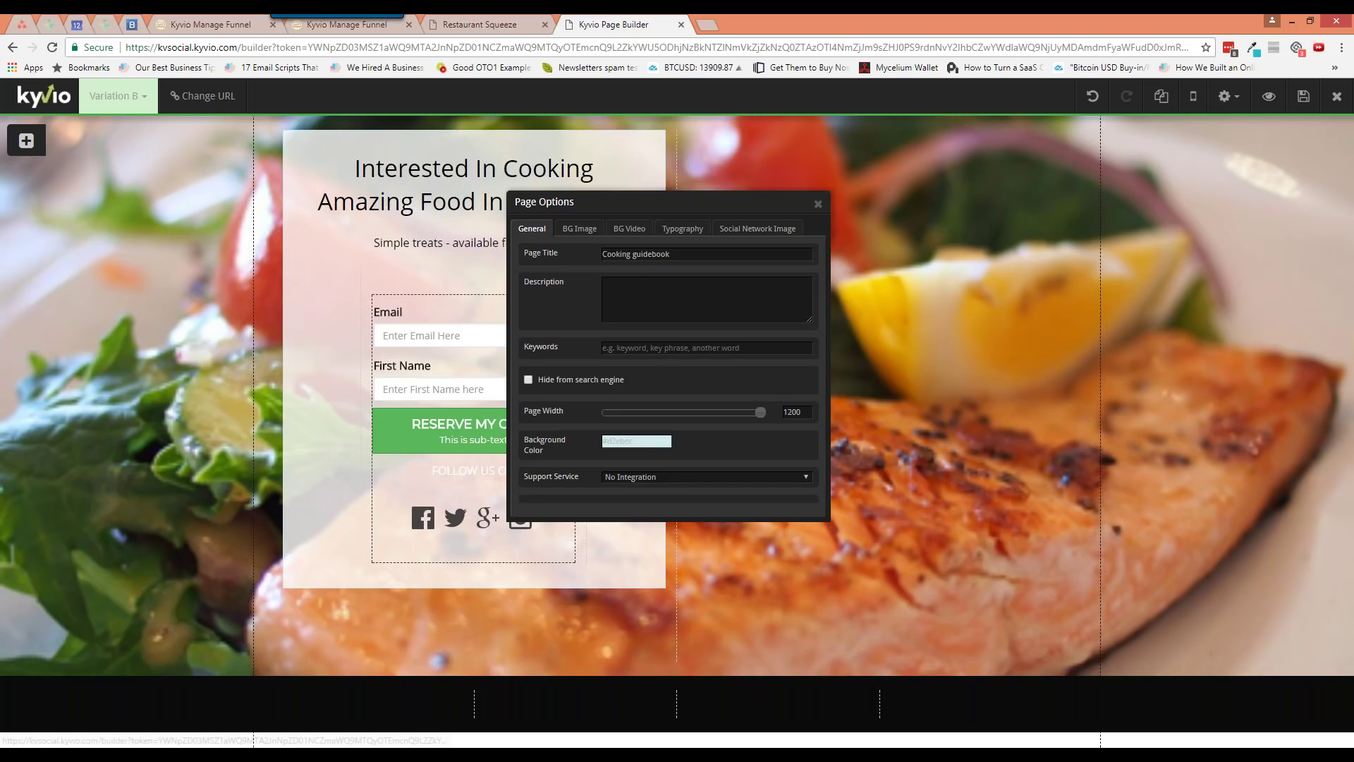
{"action": "left_click", "coordinate": [579, 229]}
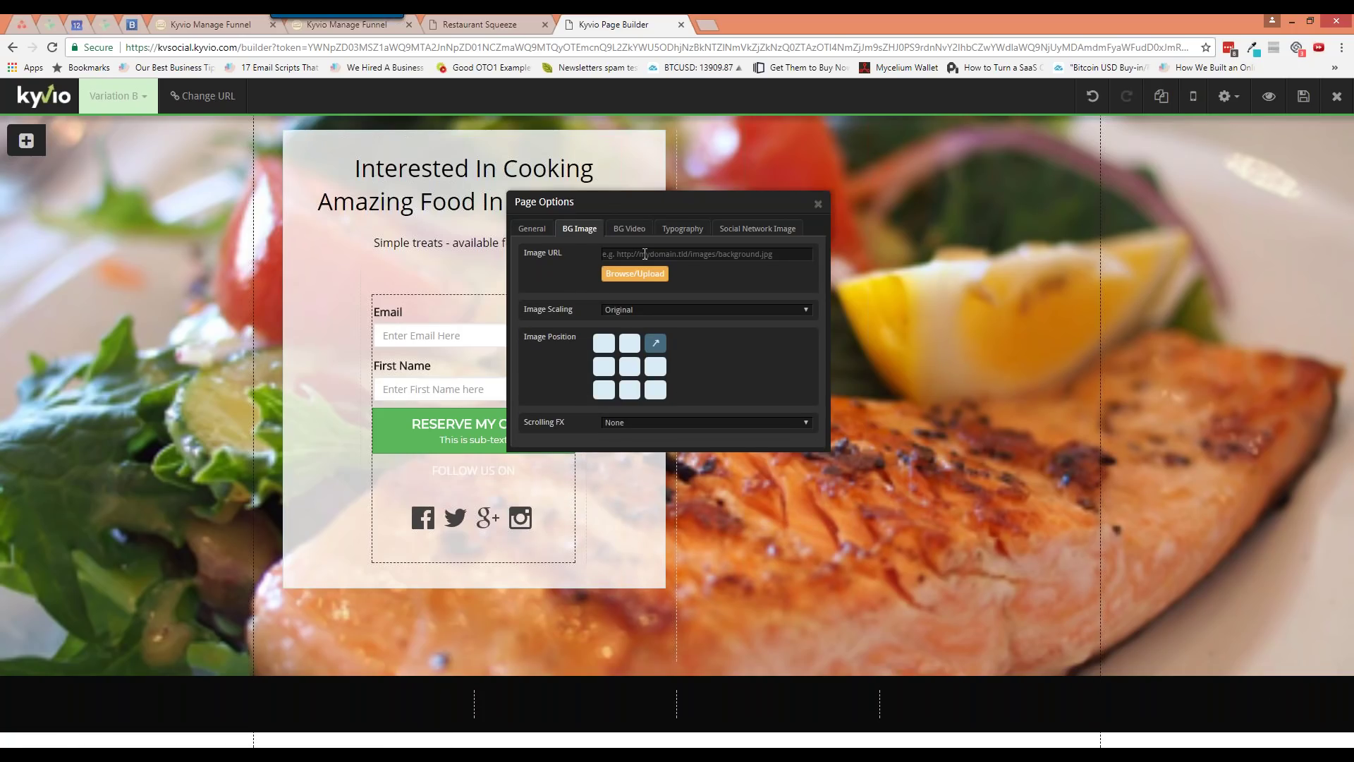
Close Page Options and open the hero block's background image settings
{"action": "left_click", "coordinate": [644, 254]}
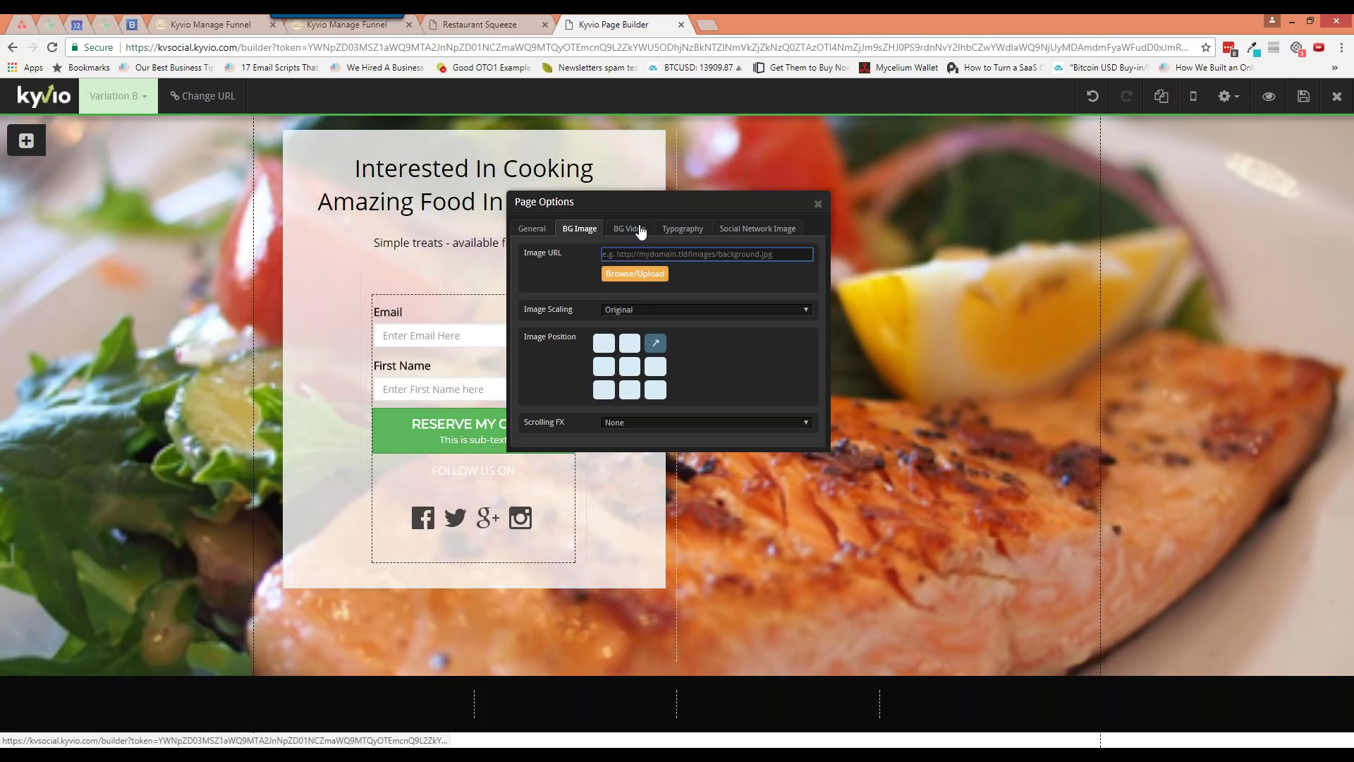
{"action": "left_click", "coordinate": [818, 204]}
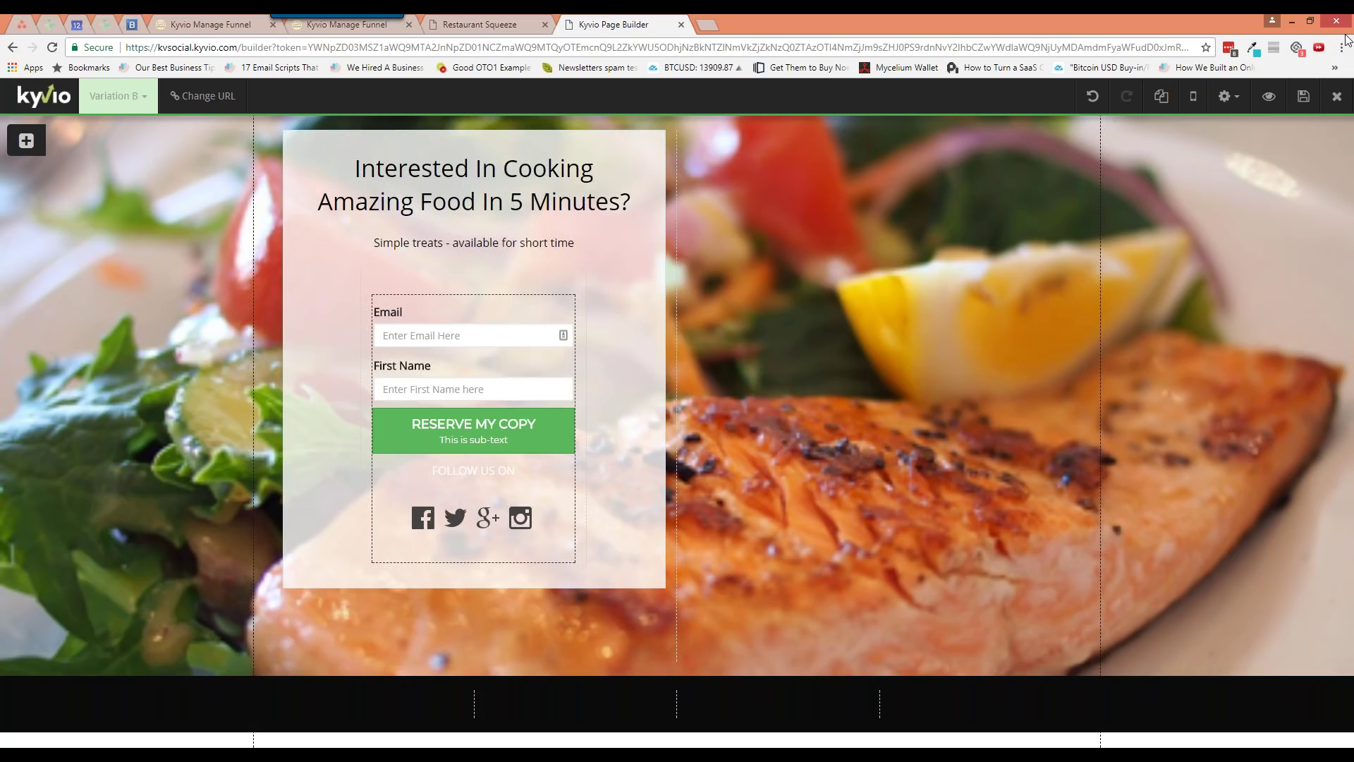
{"action": "mouse_move", "coordinate": [1334, 125]}
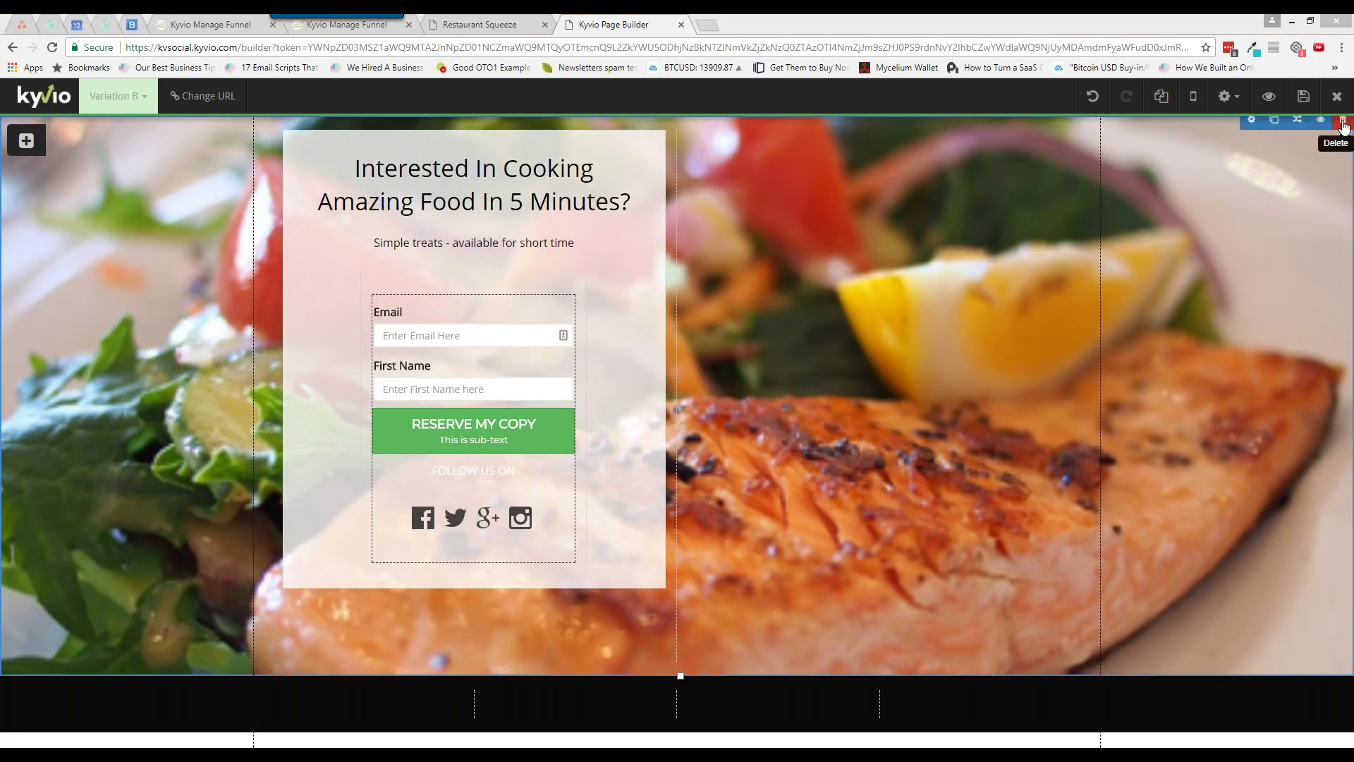
{"action": "left_click", "coordinate": [1249, 121]}
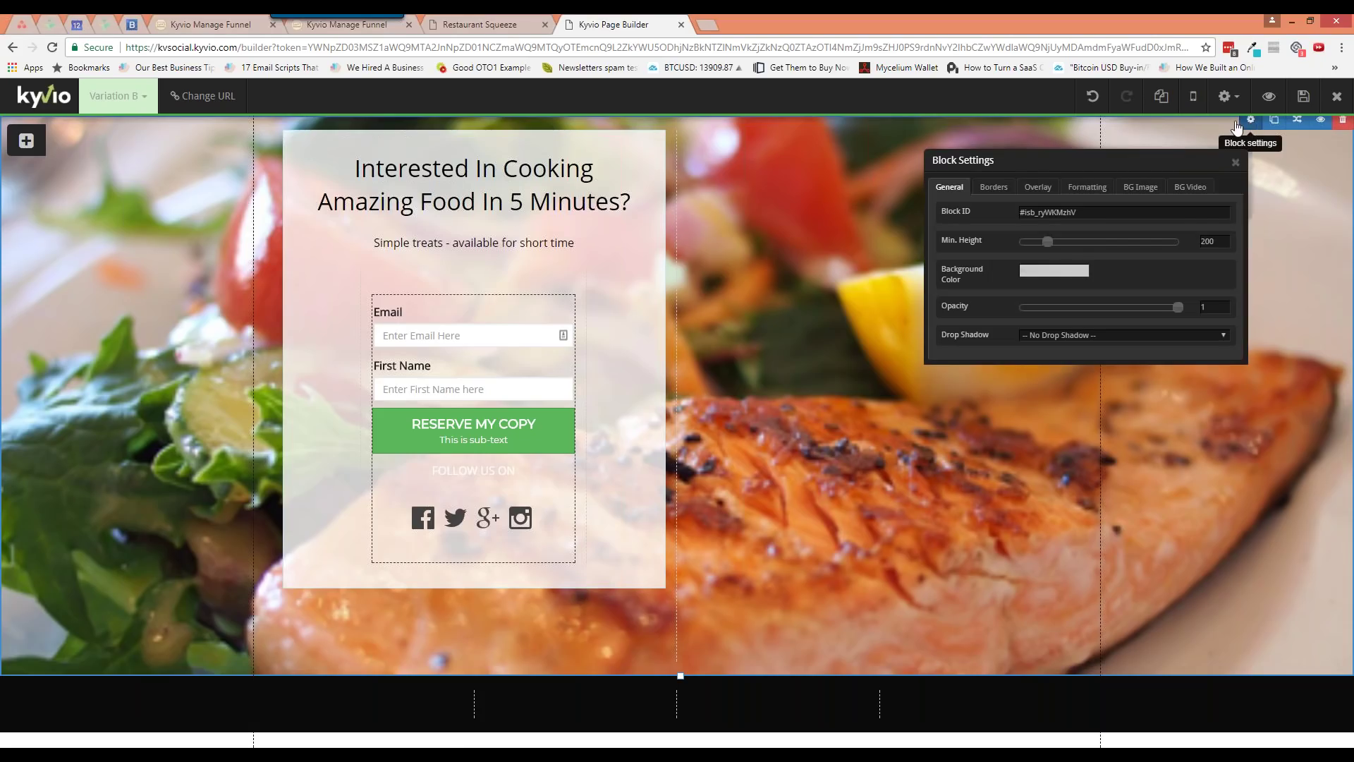
{"action": "left_click", "coordinate": [1137, 187]}
{"action": "left_click", "coordinate": [1202, 187]}
{"action": "left_click", "coordinate": [1141, 187]}
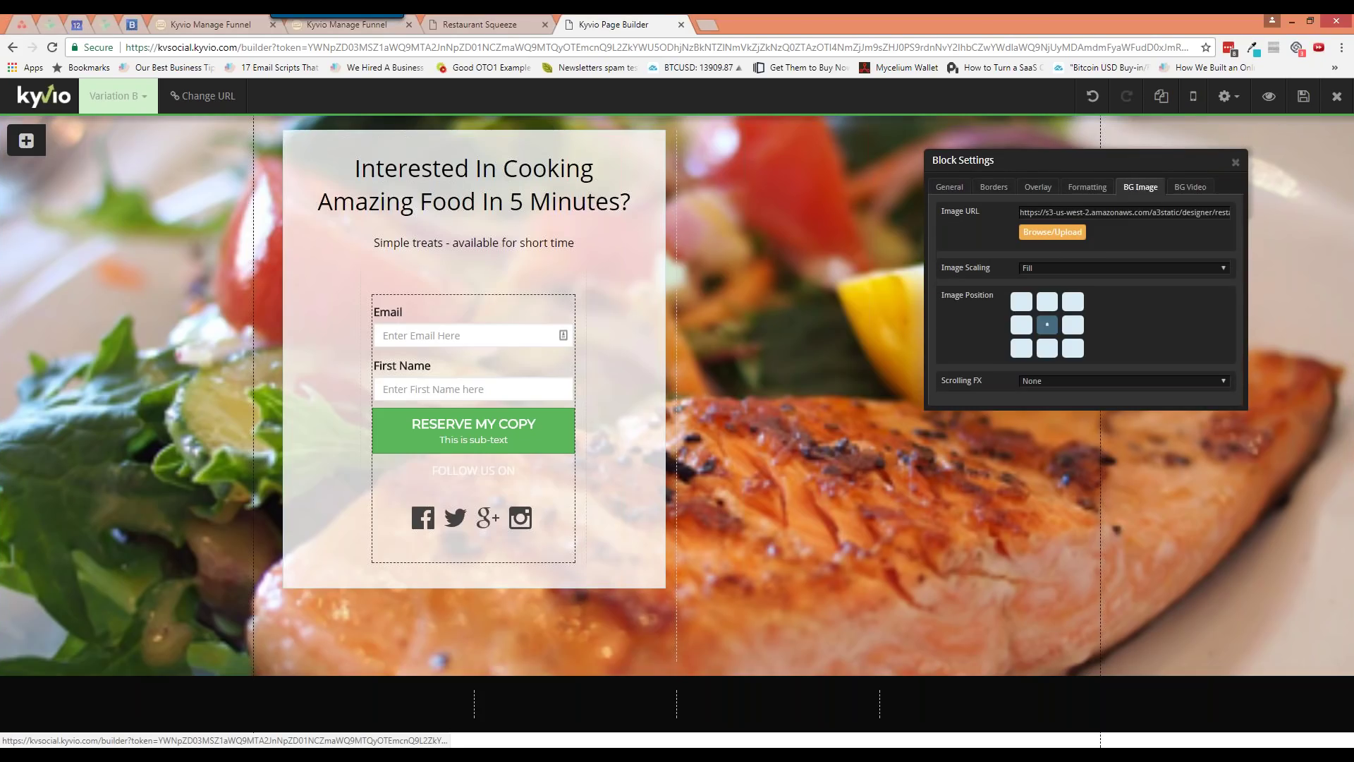
Inspect the hero block's restaurant/img-5.jpg image address, then close the block settings
{"action": "left_click_drag", "start_coordinate": [1022, 212], "coordinate": [1247, 217]}
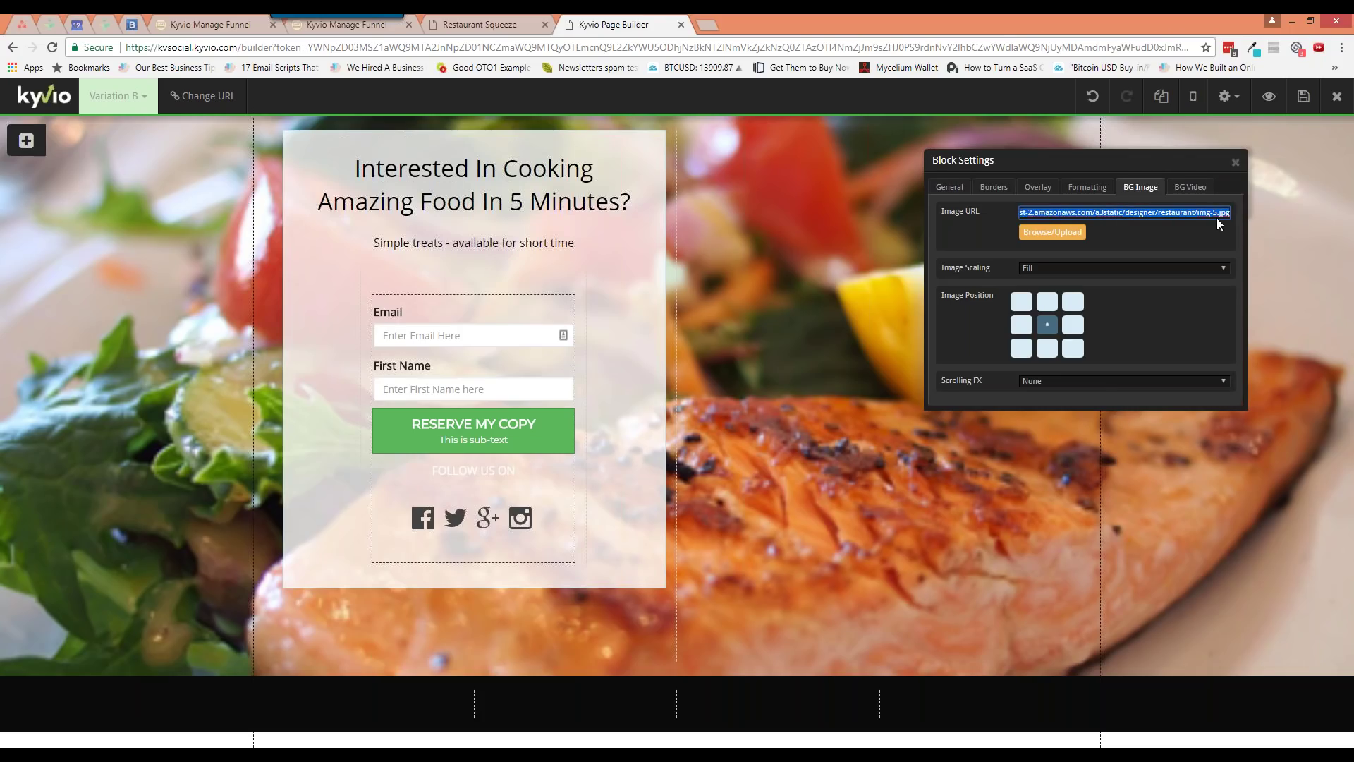
{"action": "left_click", "coordinate": [1186, 212]}
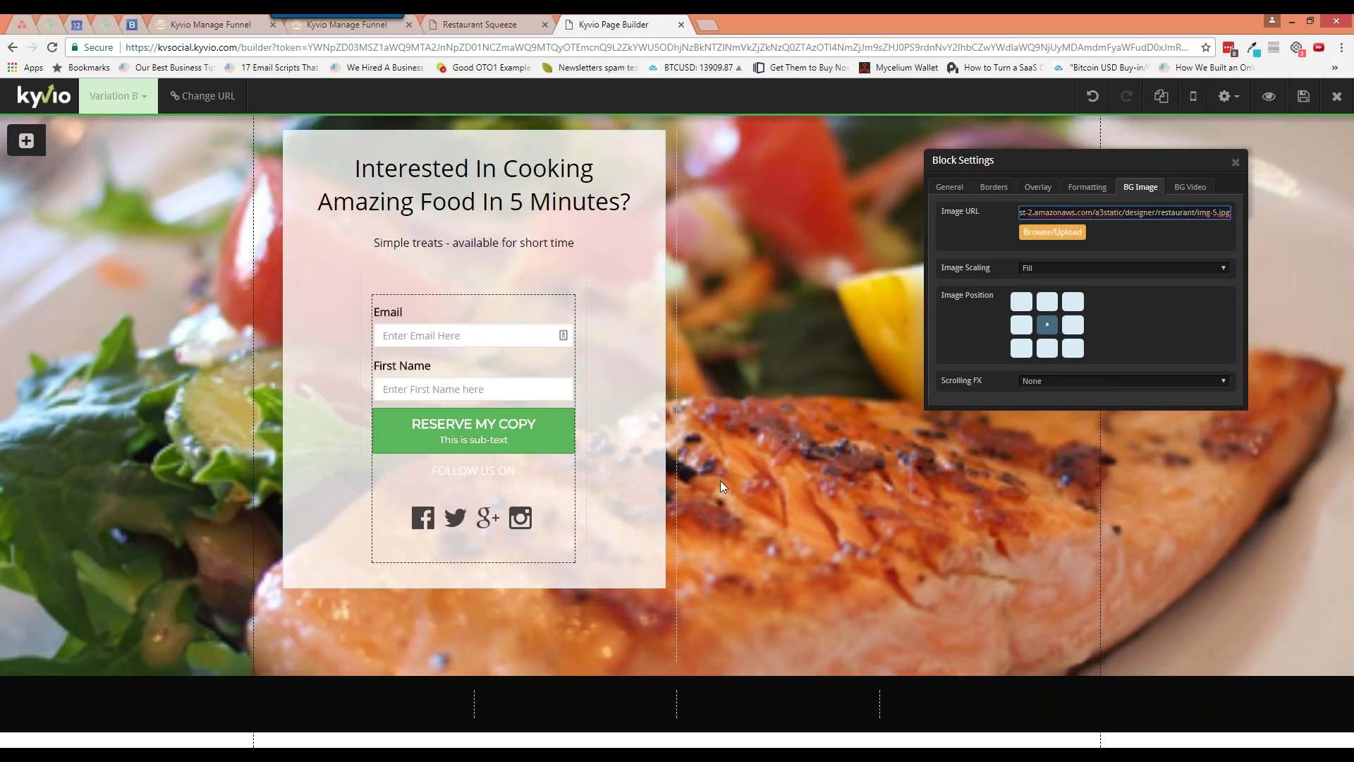
{"action": "left_click", "coordinate": [1235, 162]}
{"action": "left_click", "coordinate": [1228, 96]}
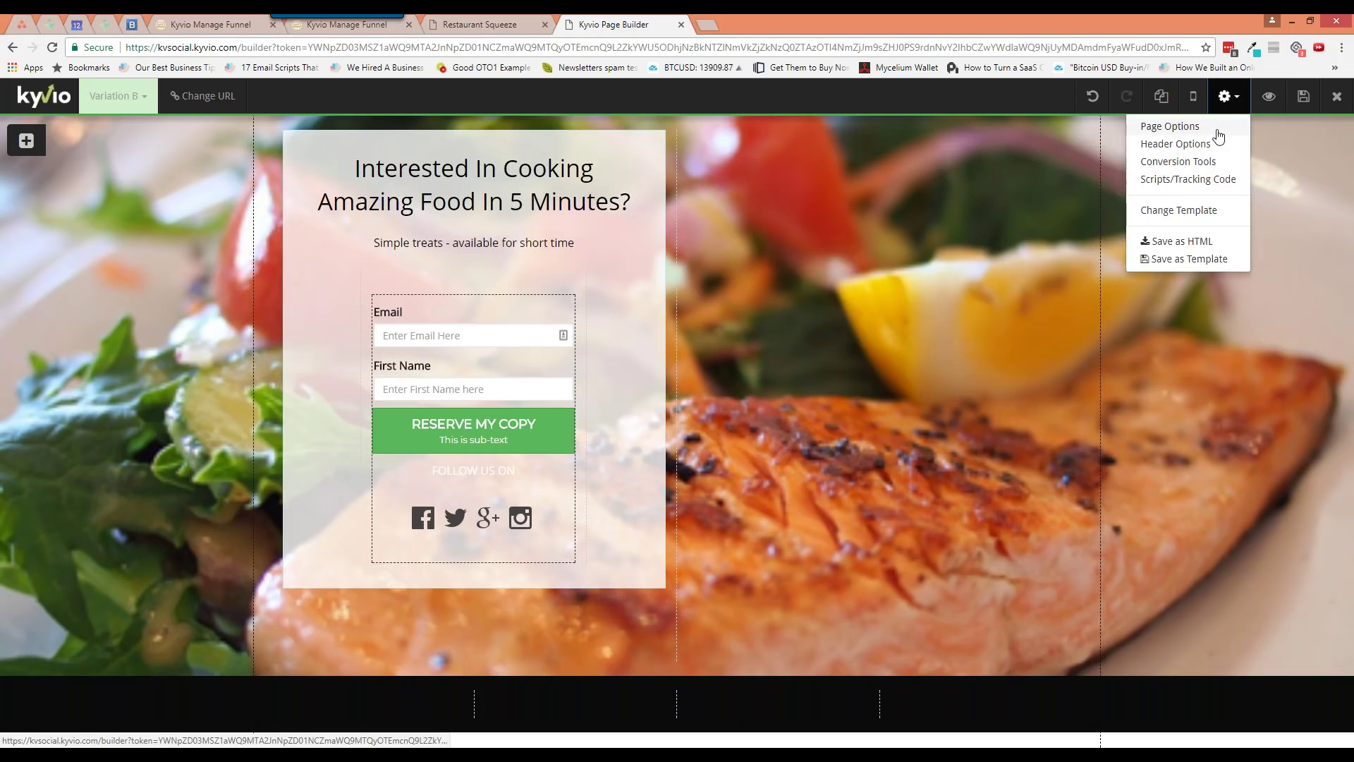
Reopen Page Options and review its BG Image, BG Video and Typography (Open Sans) settings
{"action": "left_click", "coordinate": [1215, 127]}
{"action": "left_click_drag", "start_coordinate": [1112, 163], "coordinate": [637, 256]}
{"action": "left_click", "coordinate": [646, 264]}
{"action": "left_click", "coordinate": [712, 290]}
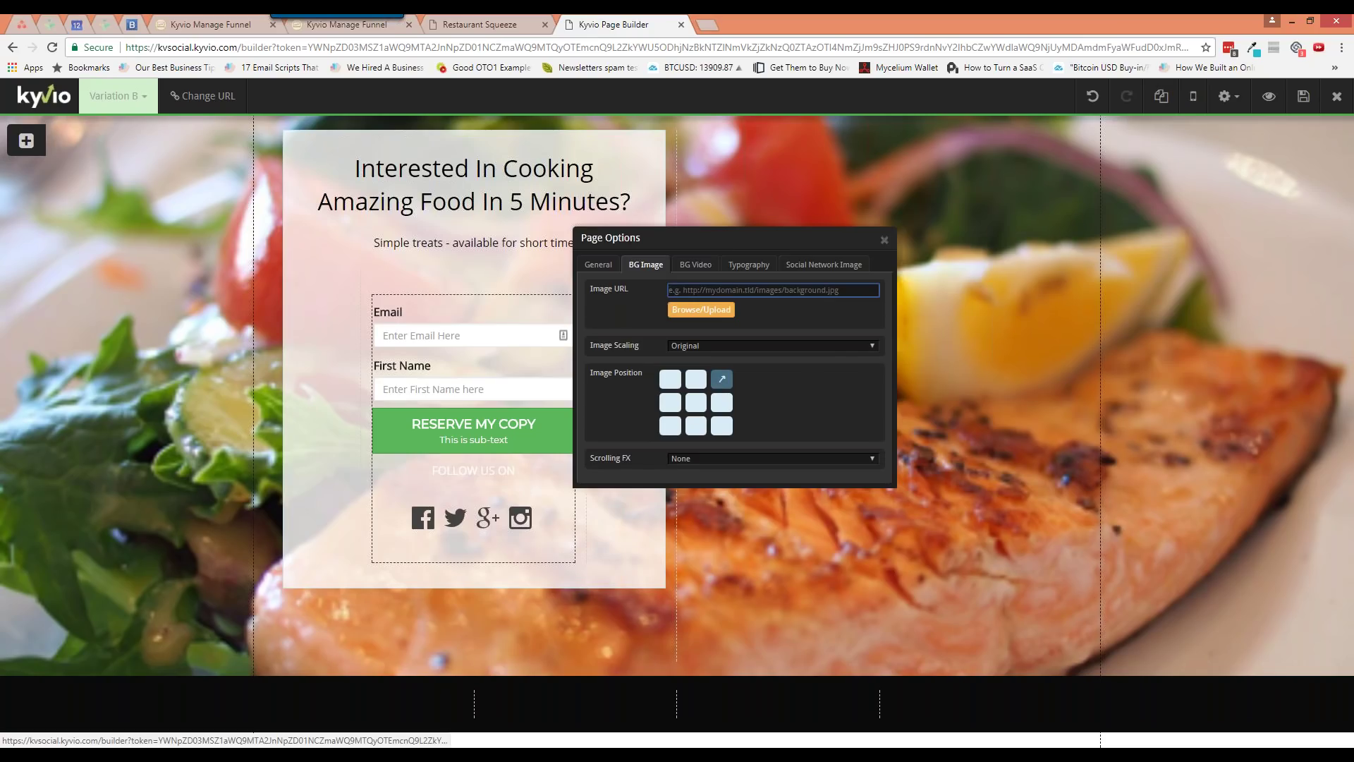
{"action": "left_click", "coordinate": [695, 264]}
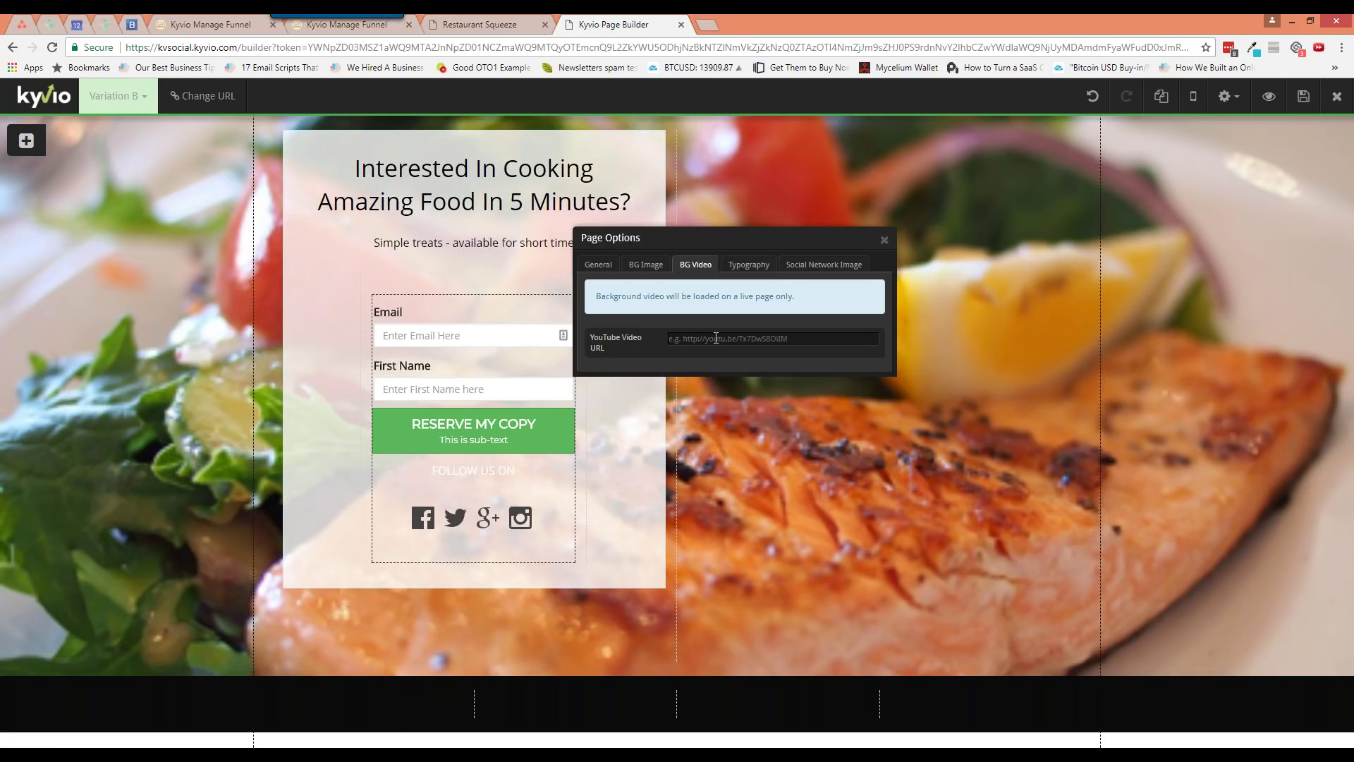
{"action": "left_click", "coordinate": [715, 338]}
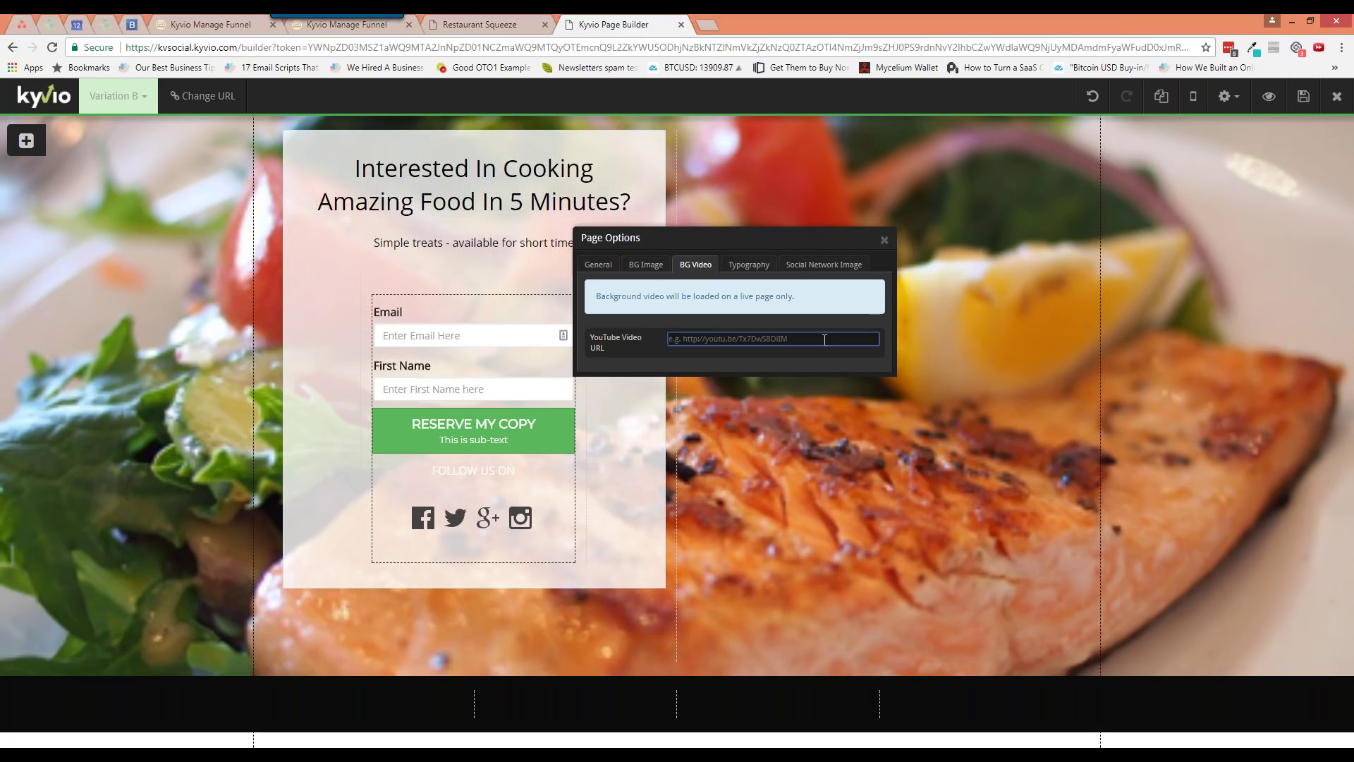
{"action": "left_click", "coordinate": [765, 266]}
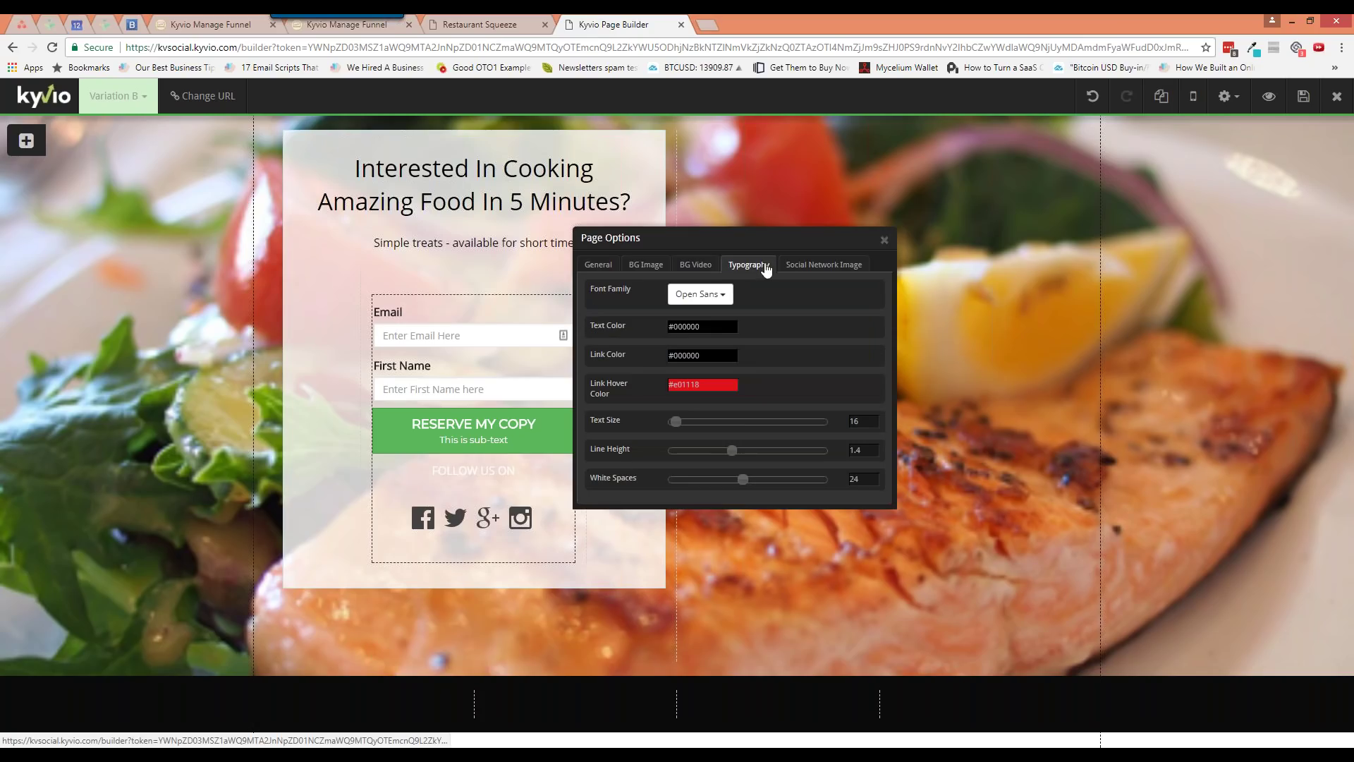
Try Alfa Slab One as the page font, then switch to Montserrat
{"action": "left_click", "coordinate": [701, 294]}
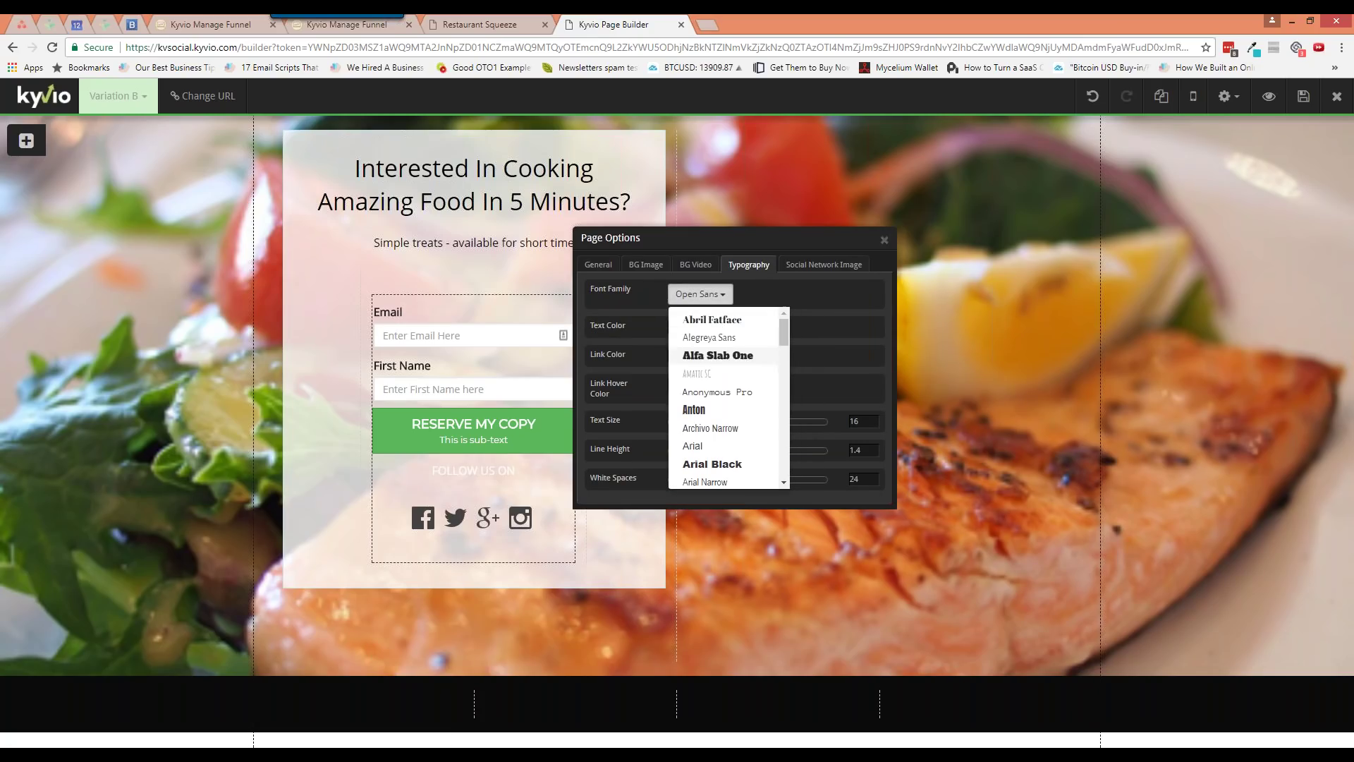
{"action": "left_click", "coordinate": [718, 355]}
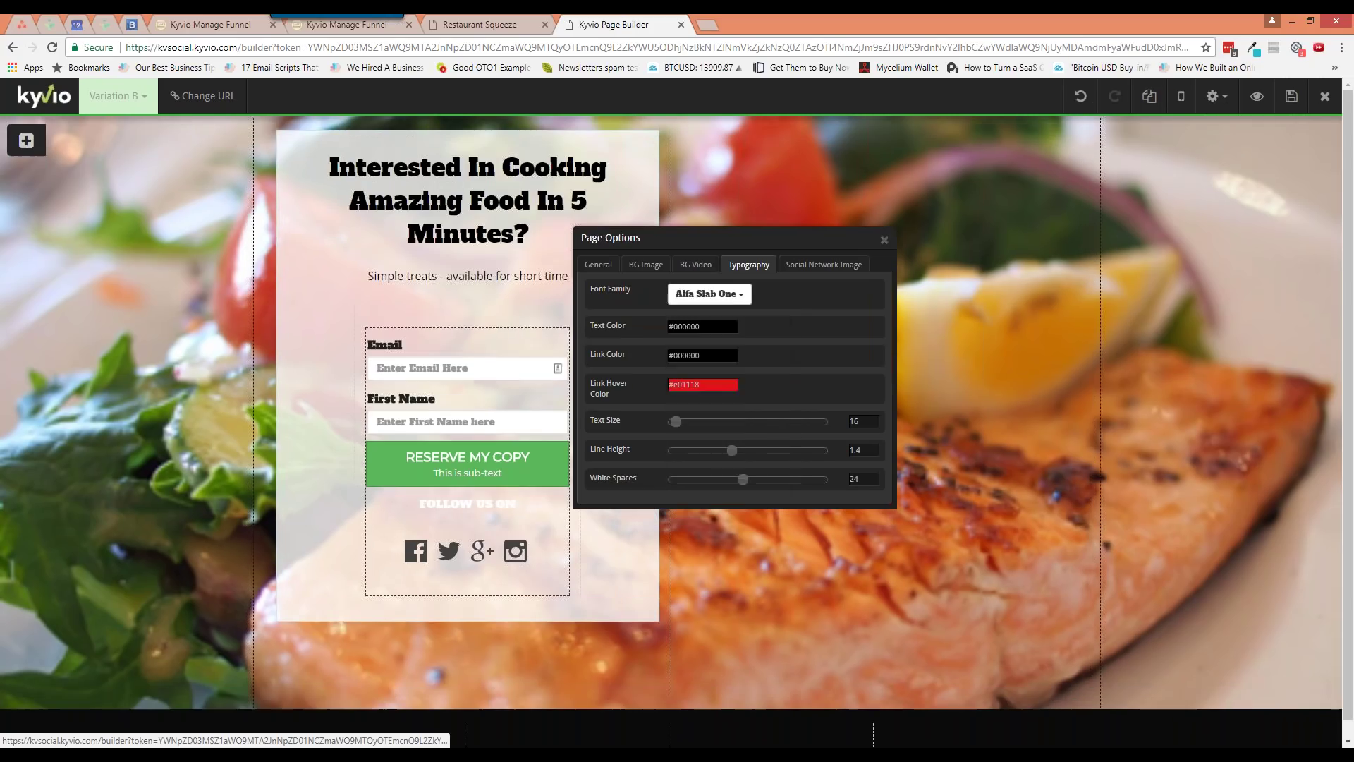
{"action": "left_click", "coordinate": [709, 293]}
{"action": "scroll", "coordinate": [786, 404], "scroll_direction": "down", "scroll_amount": 3}
{"action": "scroll", "coordinate": [785, 395], "scroll_direction": "down", "scroll_amount": 5}
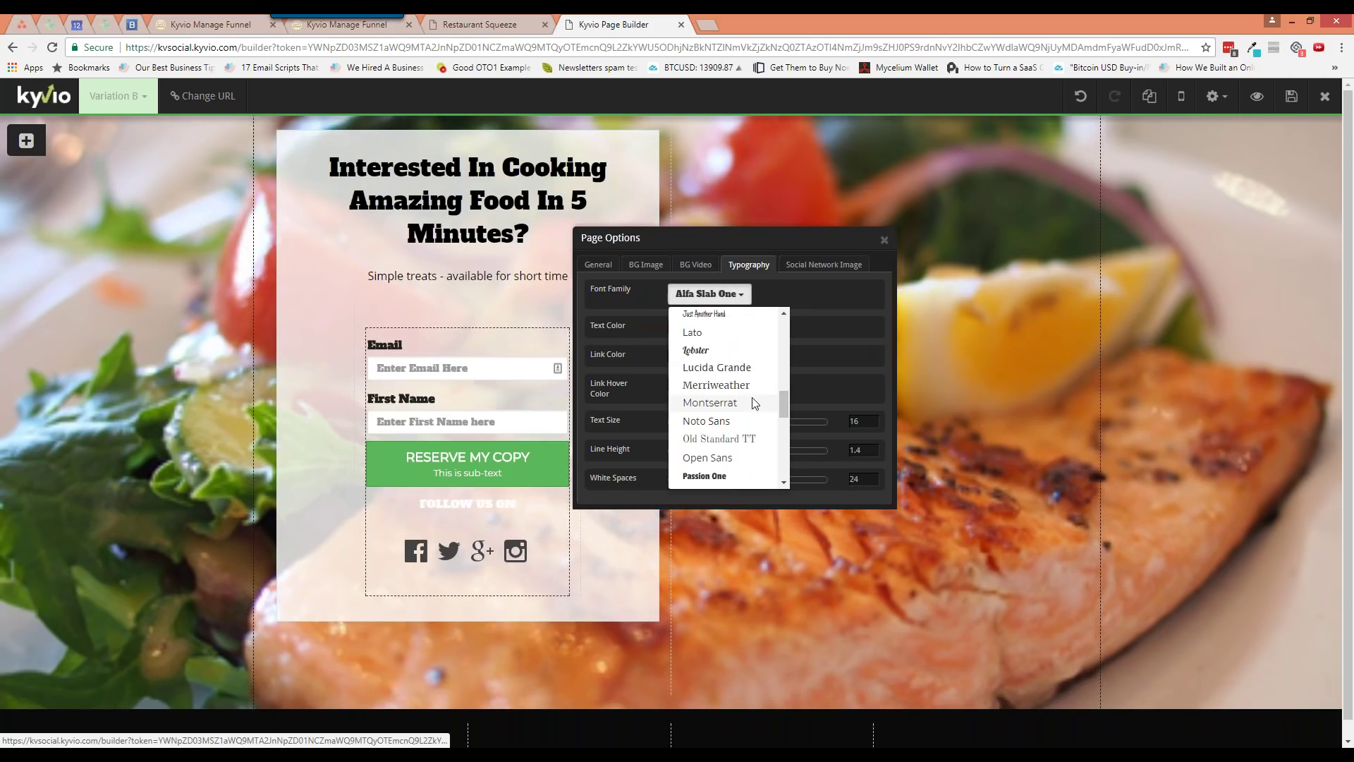
{"action": "left_click", "coordinate": [711, 402]}
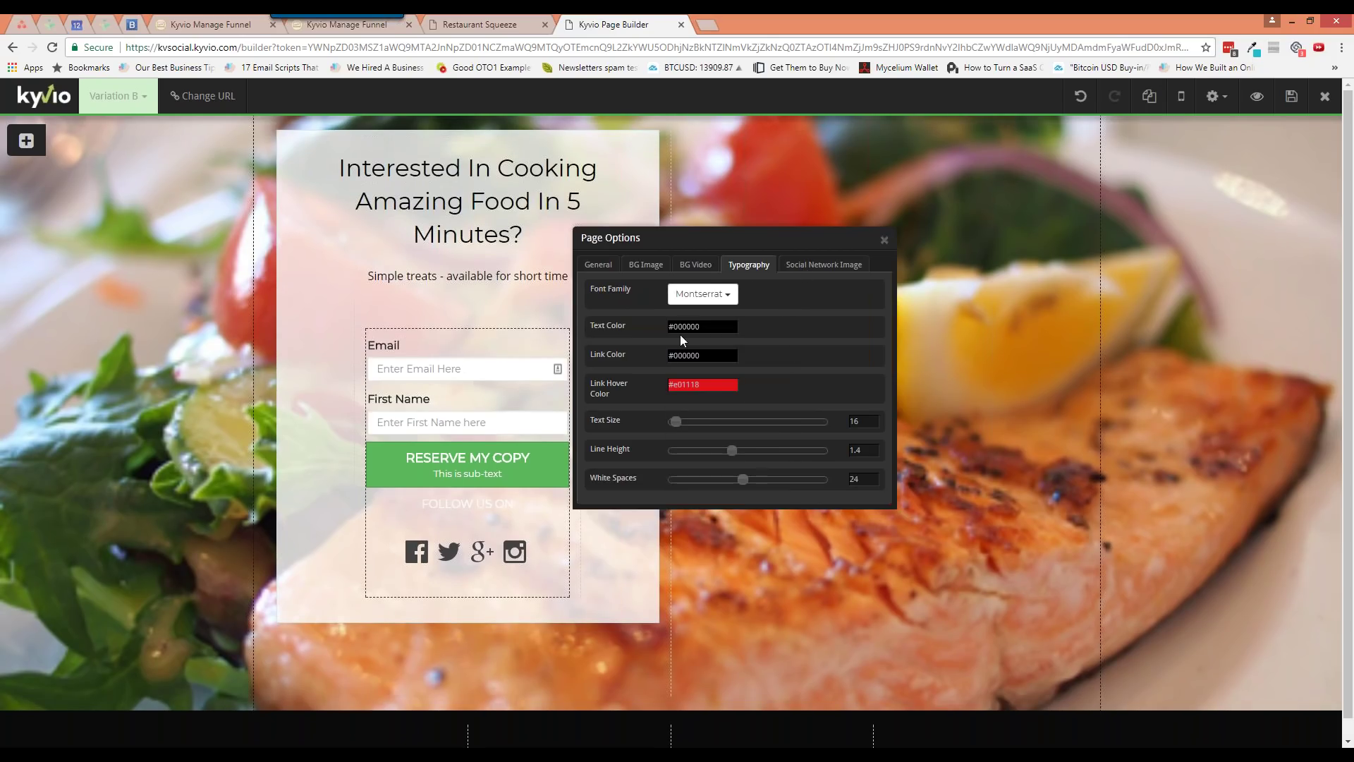
Check the link hover colour, leaving it unchanged
{"action": "left_click", "coordinate": [698, 384]}
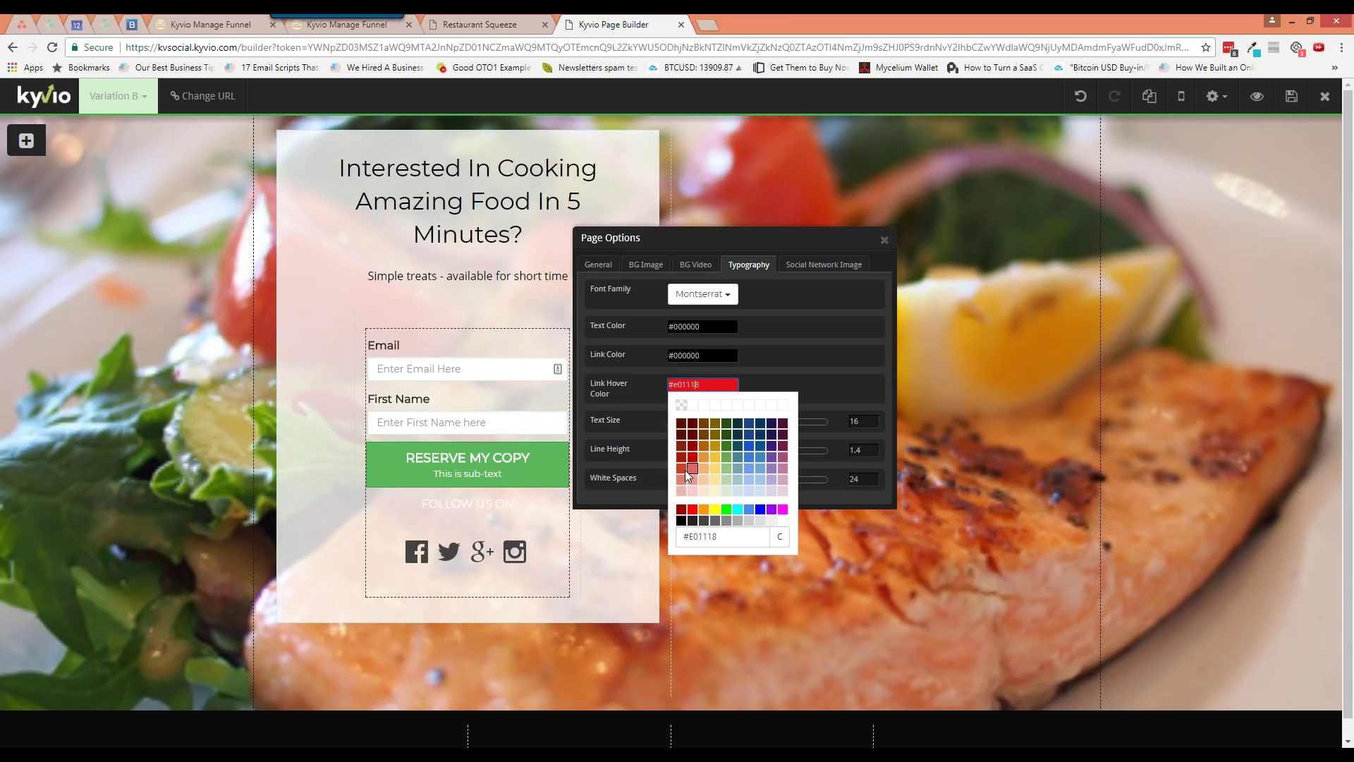
{"action": "left_click", "coordinate": [776, 368]}
{"action": "left_click", "coordinate": [822, 266]}
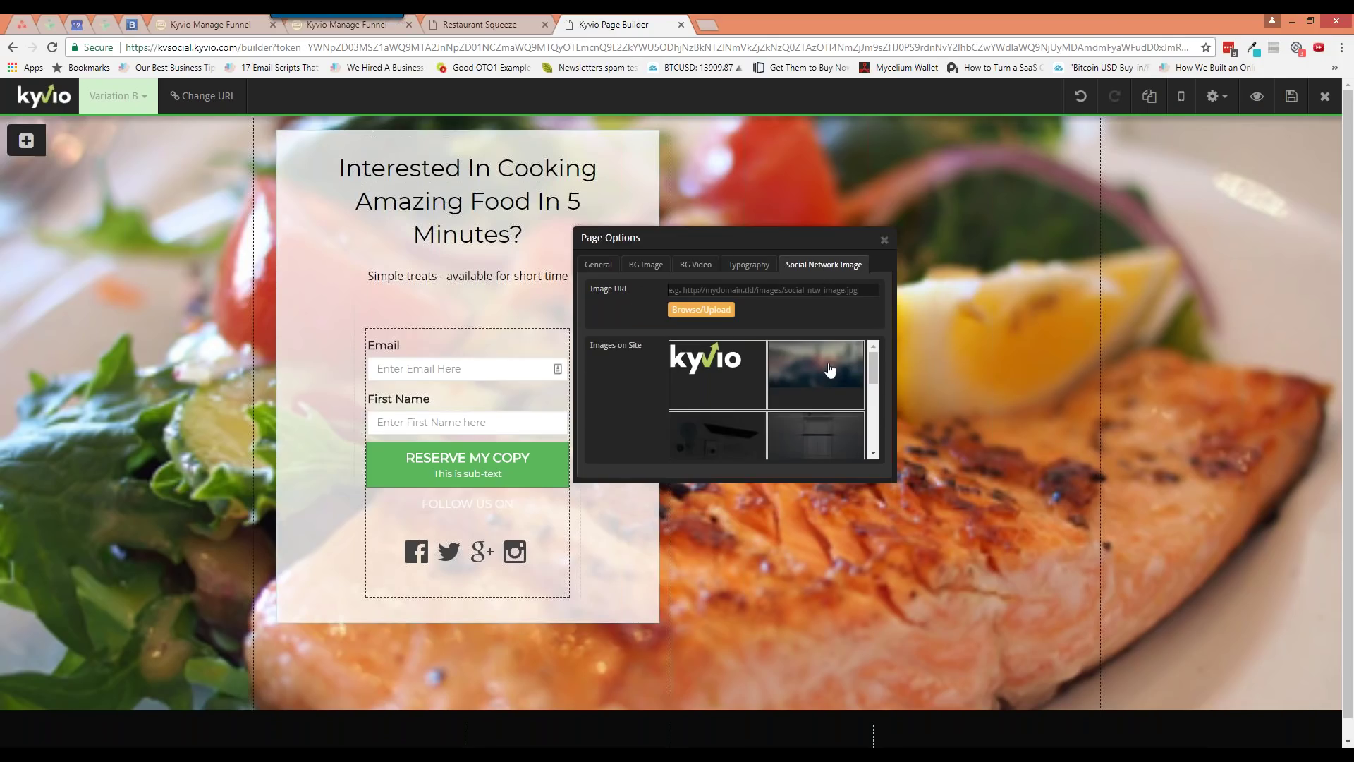
Search Pixabay for 'food' and set the pizza photo as the social share image
{"action": "mouse_move", "coordinate": [871, 367]}
{"action": "left_mouse_down"}
{"action": "mouse_move", "coordinate": [875, 443]}
{"action": "mouse_move", "coordinate": [874, 359]}
{"action": "left_mouse_up"}
{"action": "left_click", "coordinate": [727, 313]}
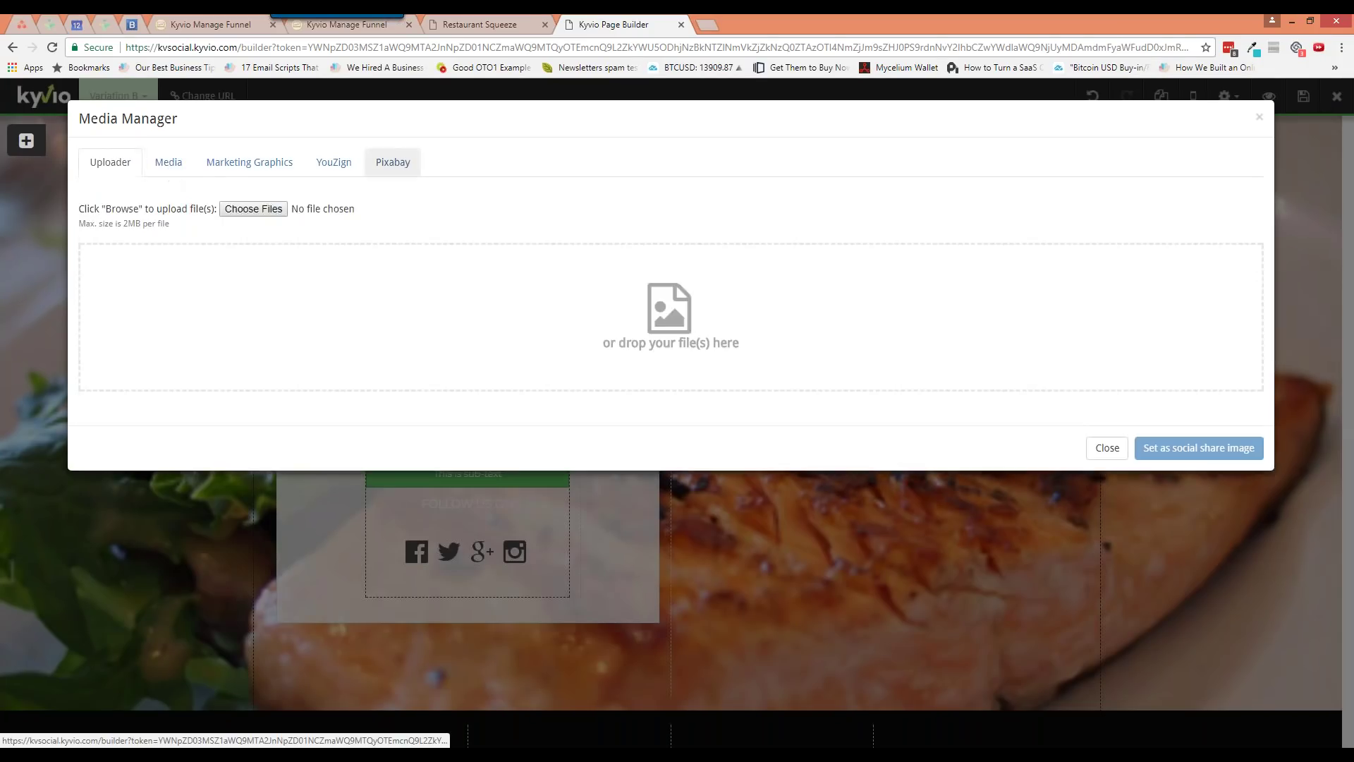
{"action": "left_click", "coordinate": [392, 161]}
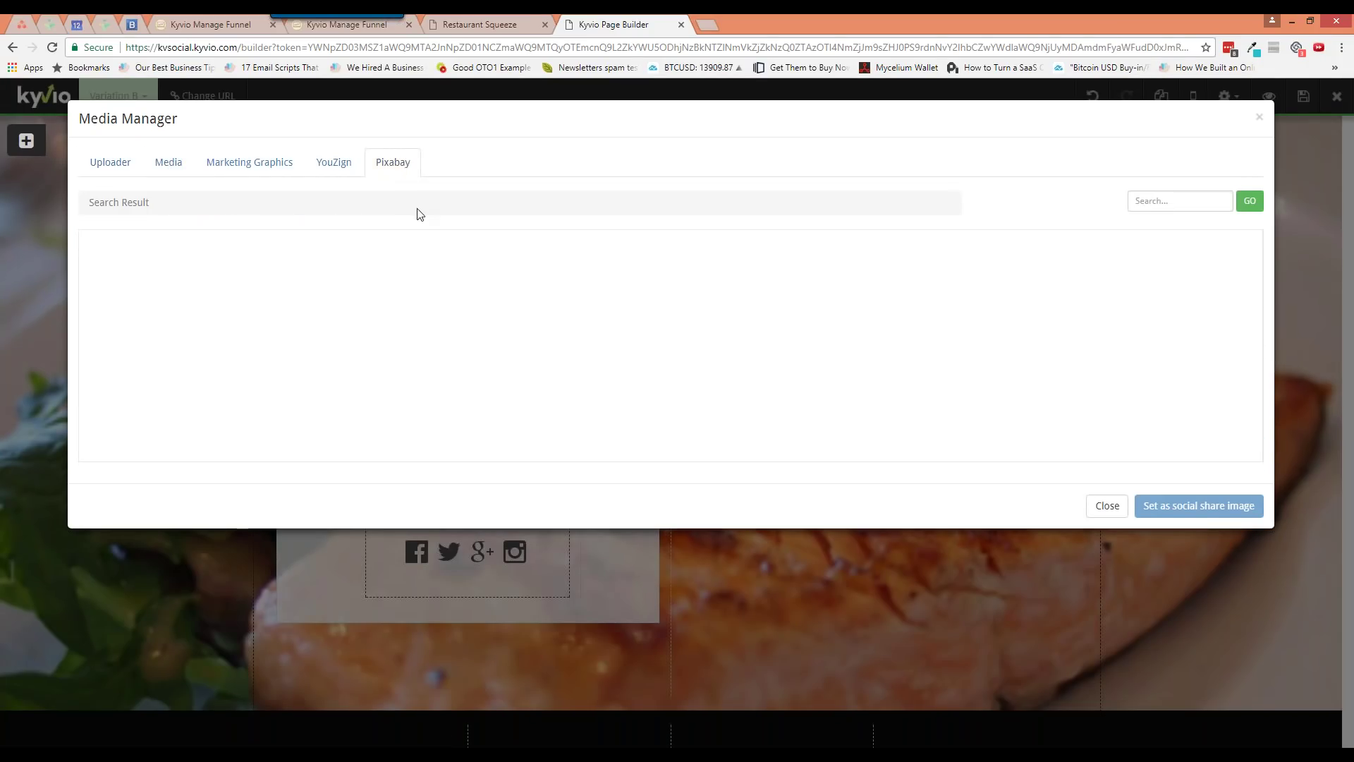
{"action": "left_click", "coordinate": [1185, 203]}
{"action": "type", "text": "food"}
{"action": "key", "text": "Return"}
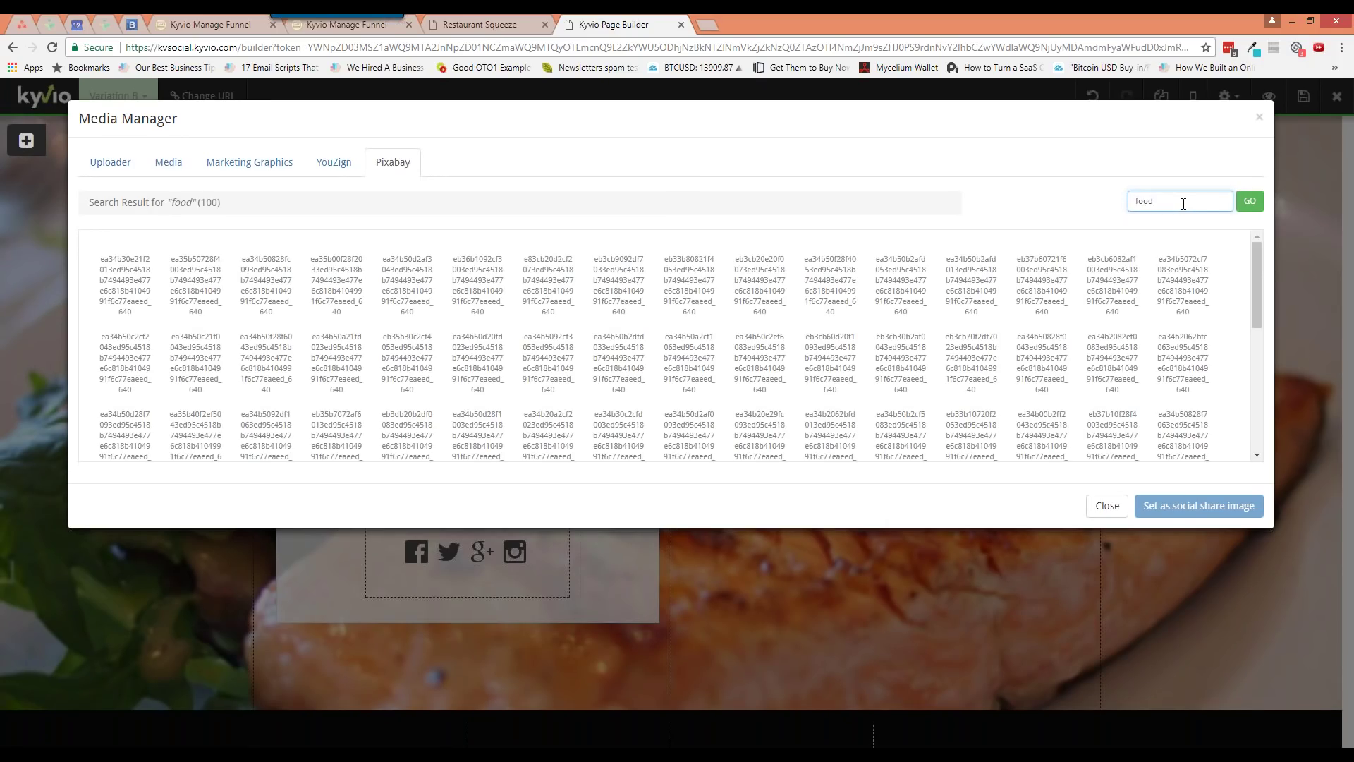
{"action": "left_click", "coordinate": [336, 261]}
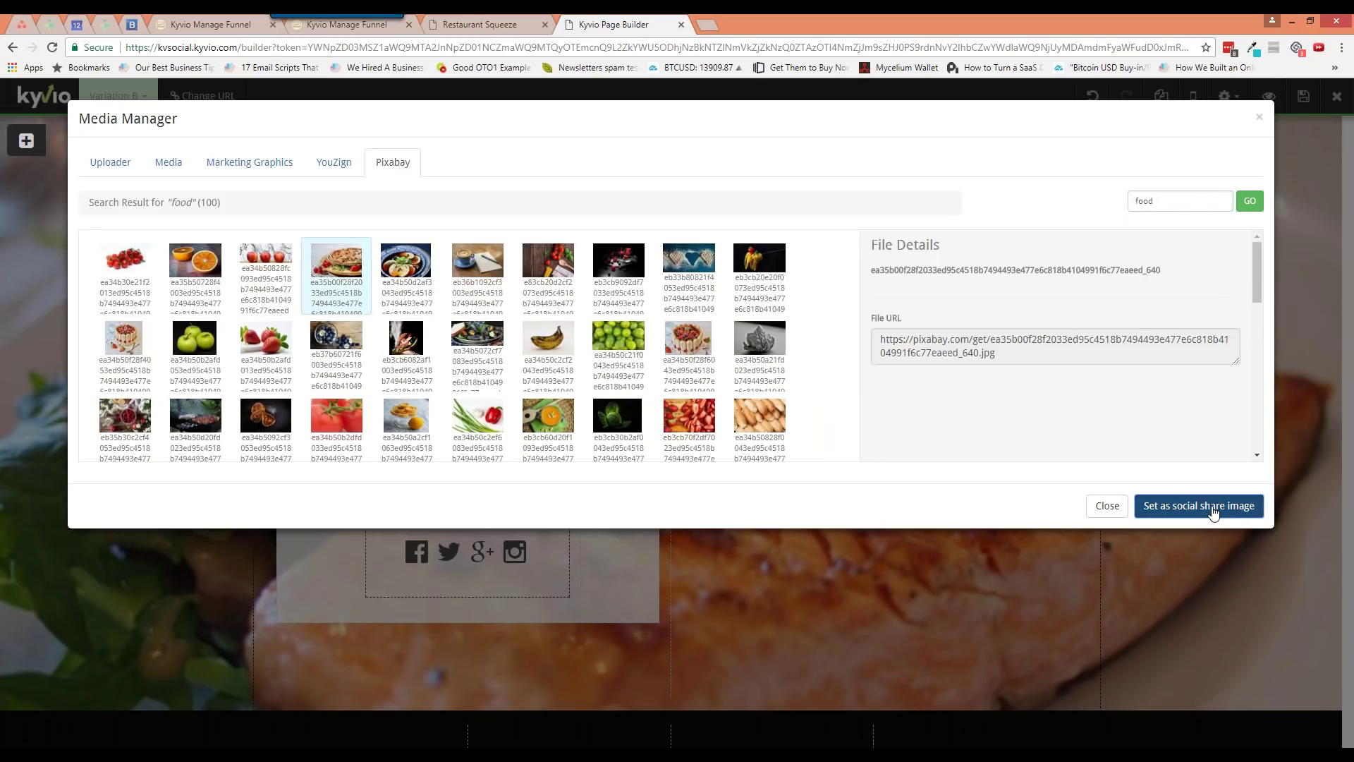
{"action": "left_click", "coordinate": [1213, 513]}
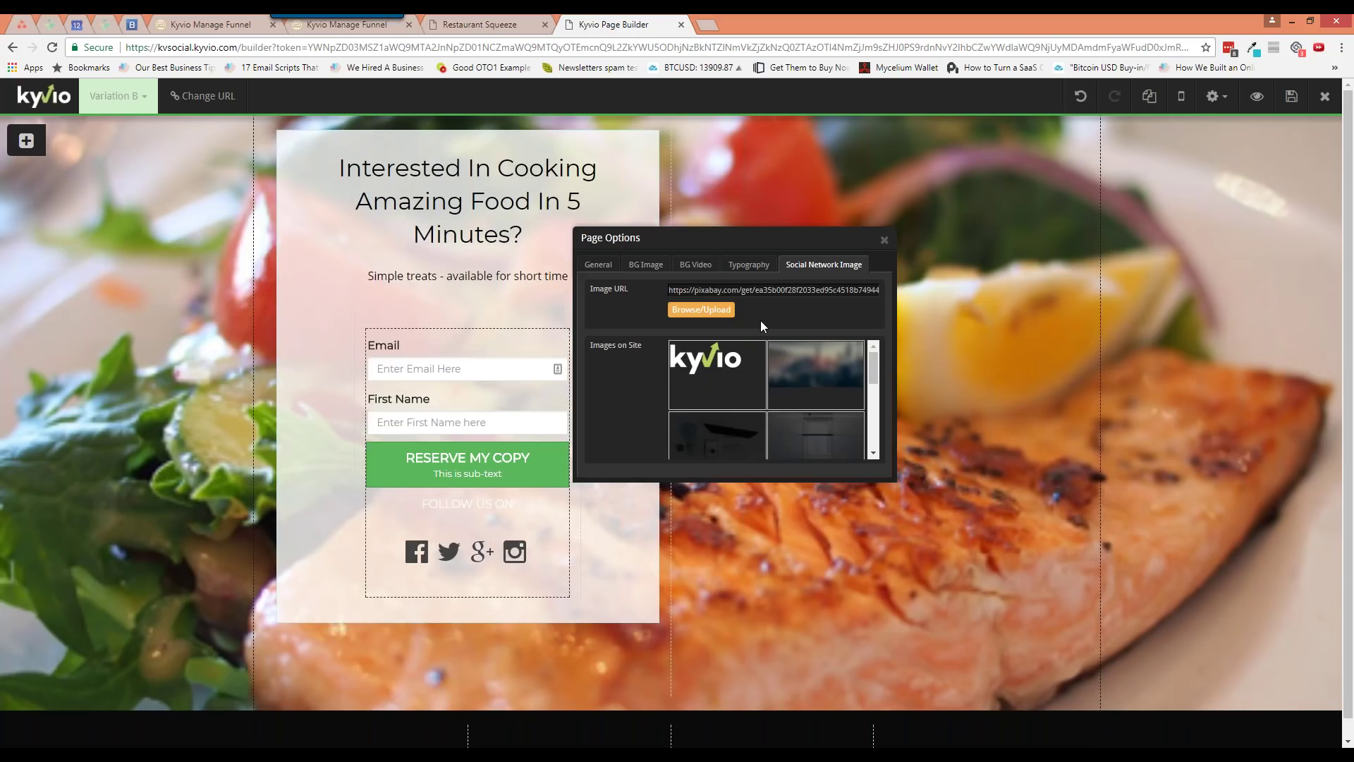
Close the Page Options panel
{"action": "scroll", "coordinate": [862, 387], "scroll_direction": "down", "scroll_amount": 5}
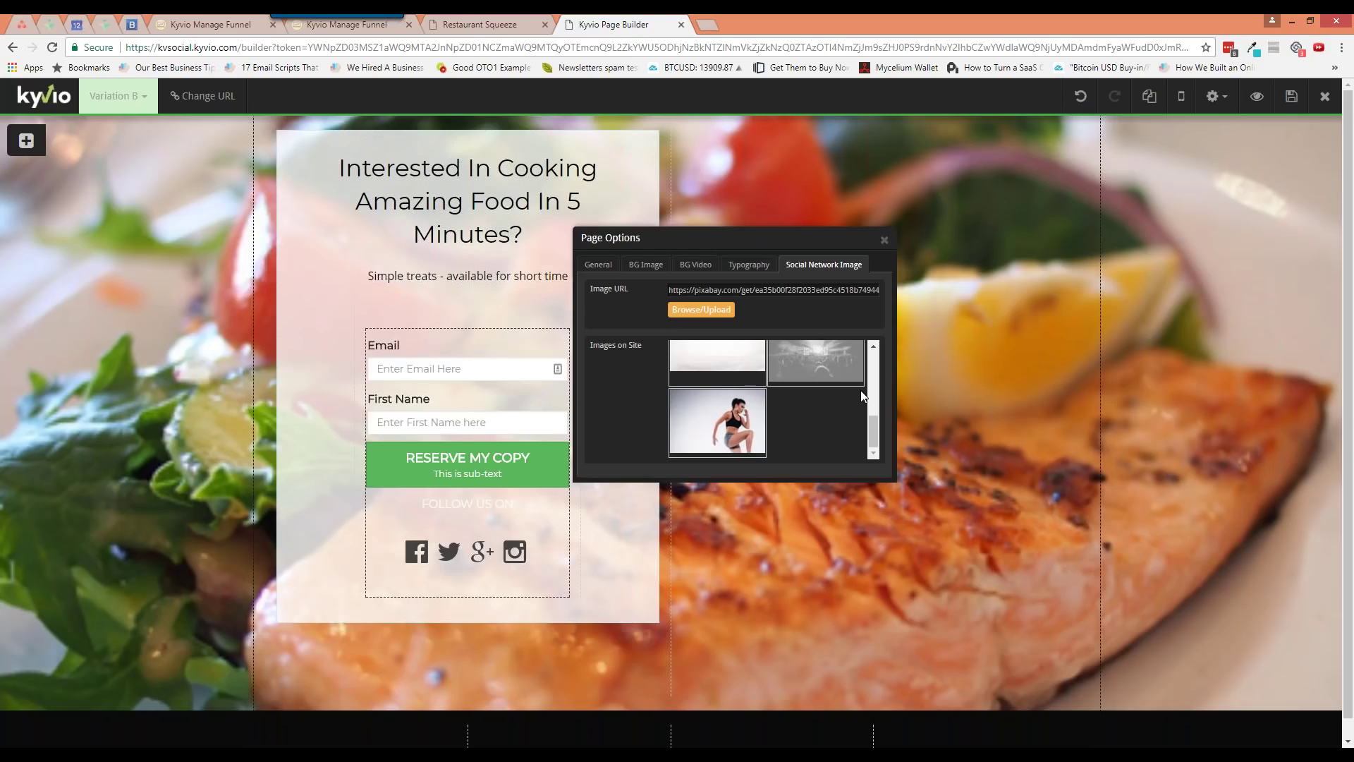
{"action": "scroll", "coordinate": [859, 392], "scroll_direction": "up", "scroll_amount": 5}
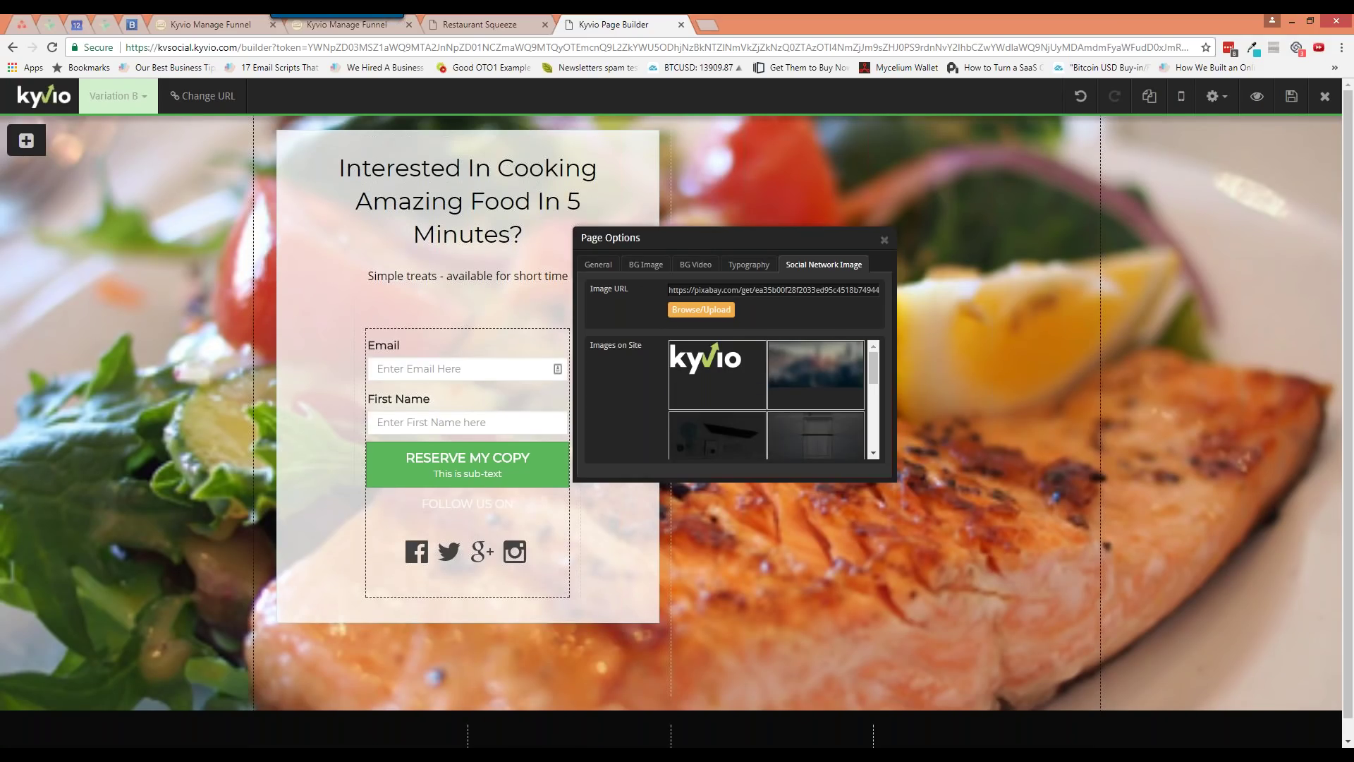
{"action": "left_click", "coordinate": [885, 241]}
{"action": "left_click", "coordinate": [1216, 96]}
Turn on Display Header in Header Options and keep it Full width/wide (fluid)
{"action": "left_click", "coordinate": [1192, 140]}
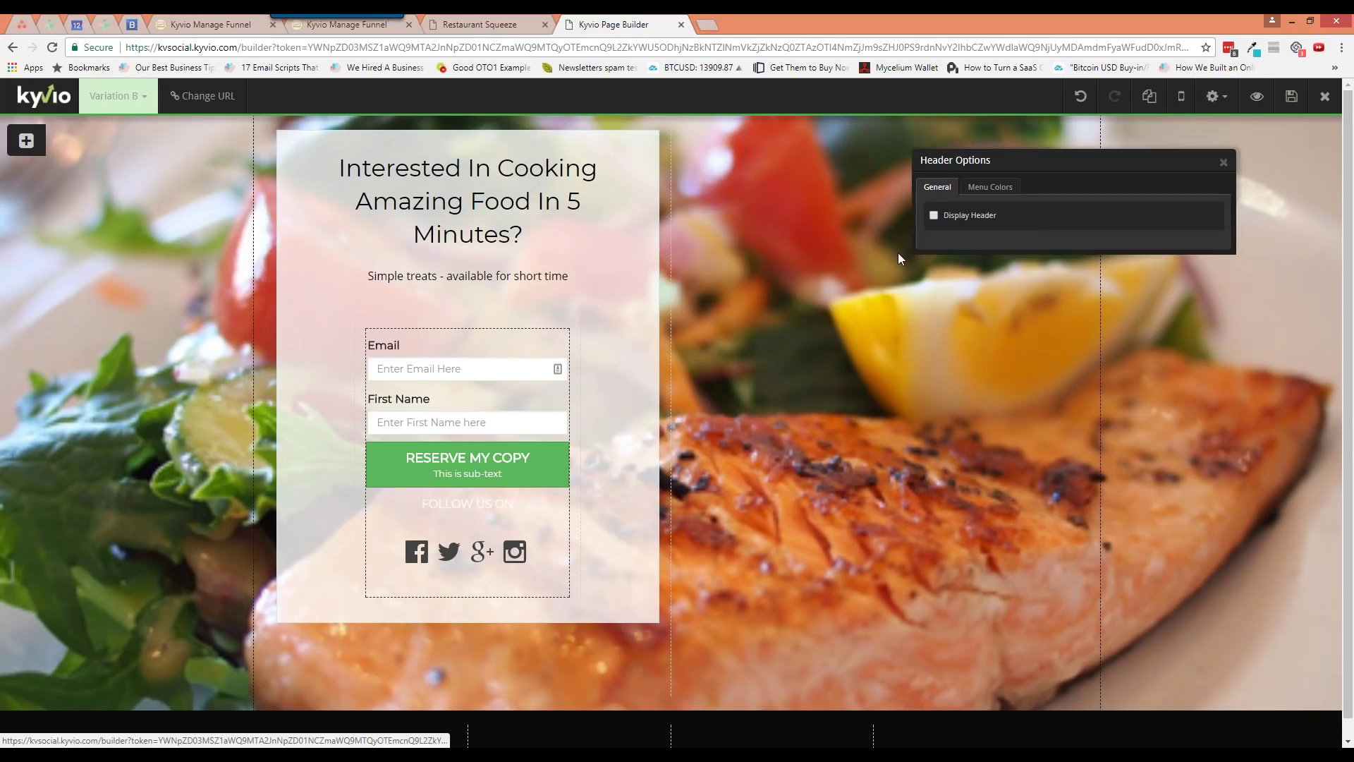
{"action": "left_click", "coordinate": [934, 216]}
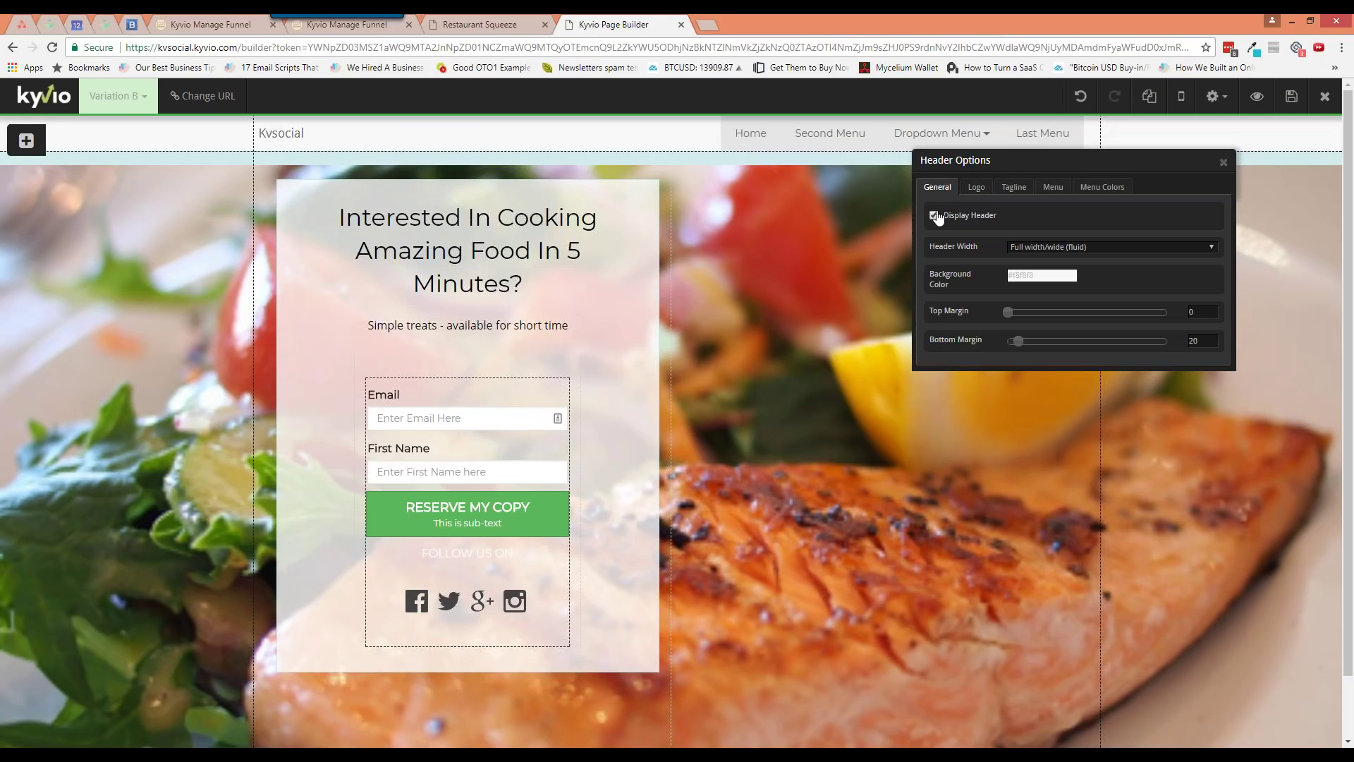
{"action": "left_click_drag", "start_coordinate": [1046, 159], "coordinate": [1006, 240]}
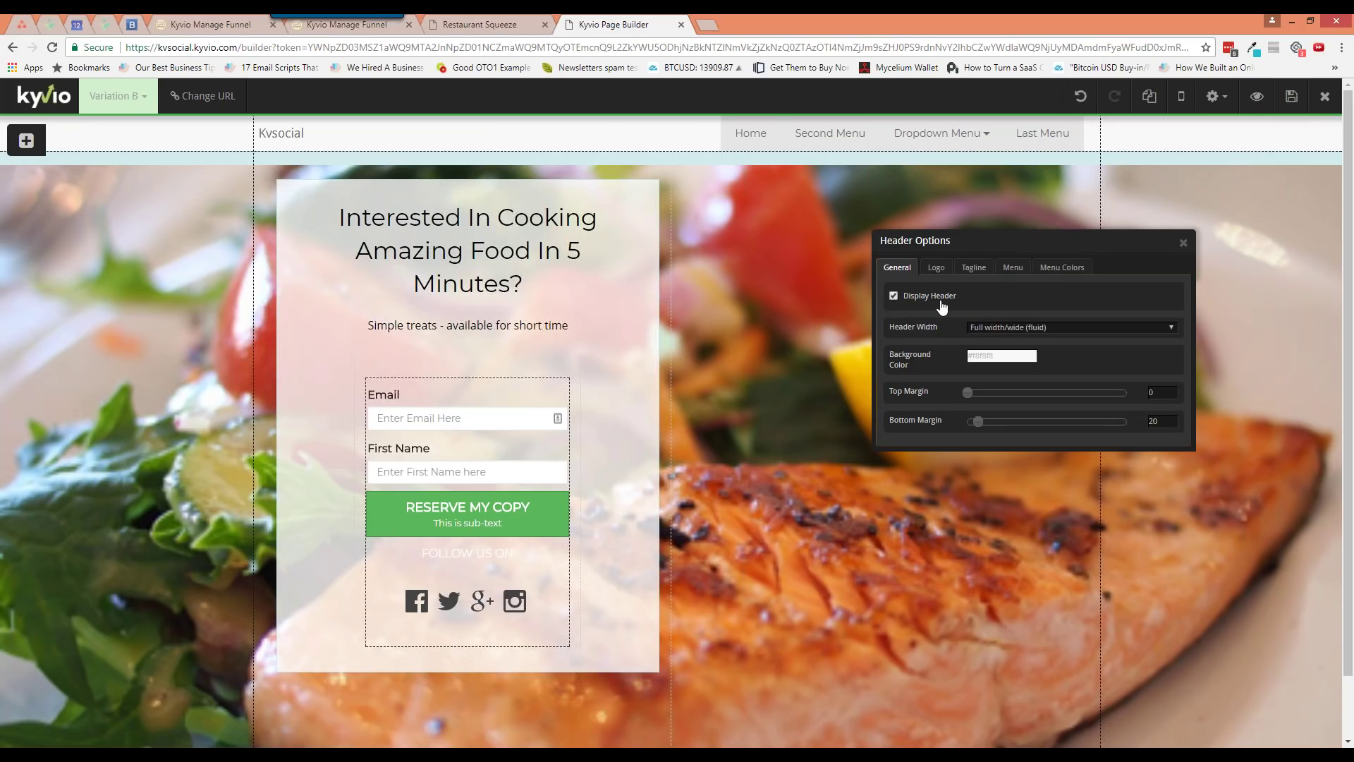
{"action": "left_click", "coordinate": [1002, 327]}
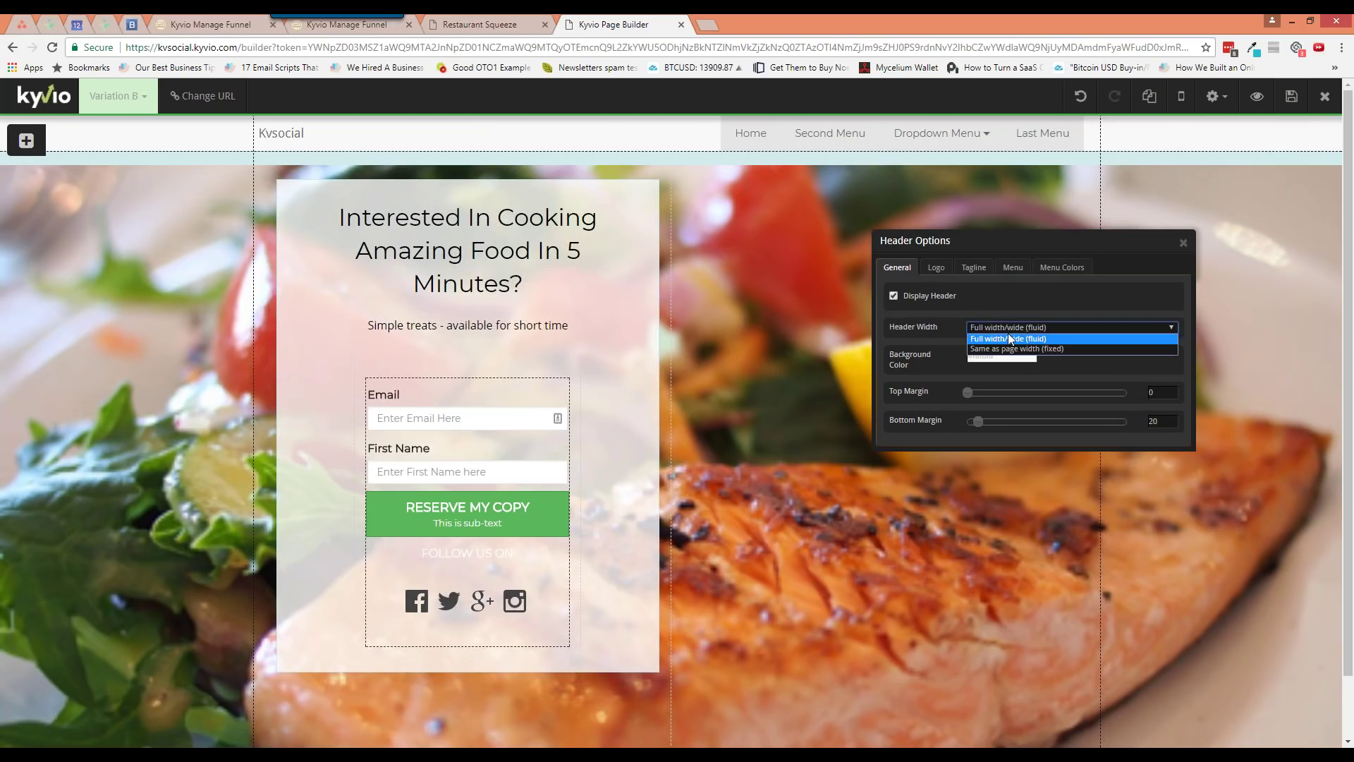
{"action": "left_click", "coordinate": [1023, 330]}
{"action": "left_click", "coordinate": [1024, 329]}
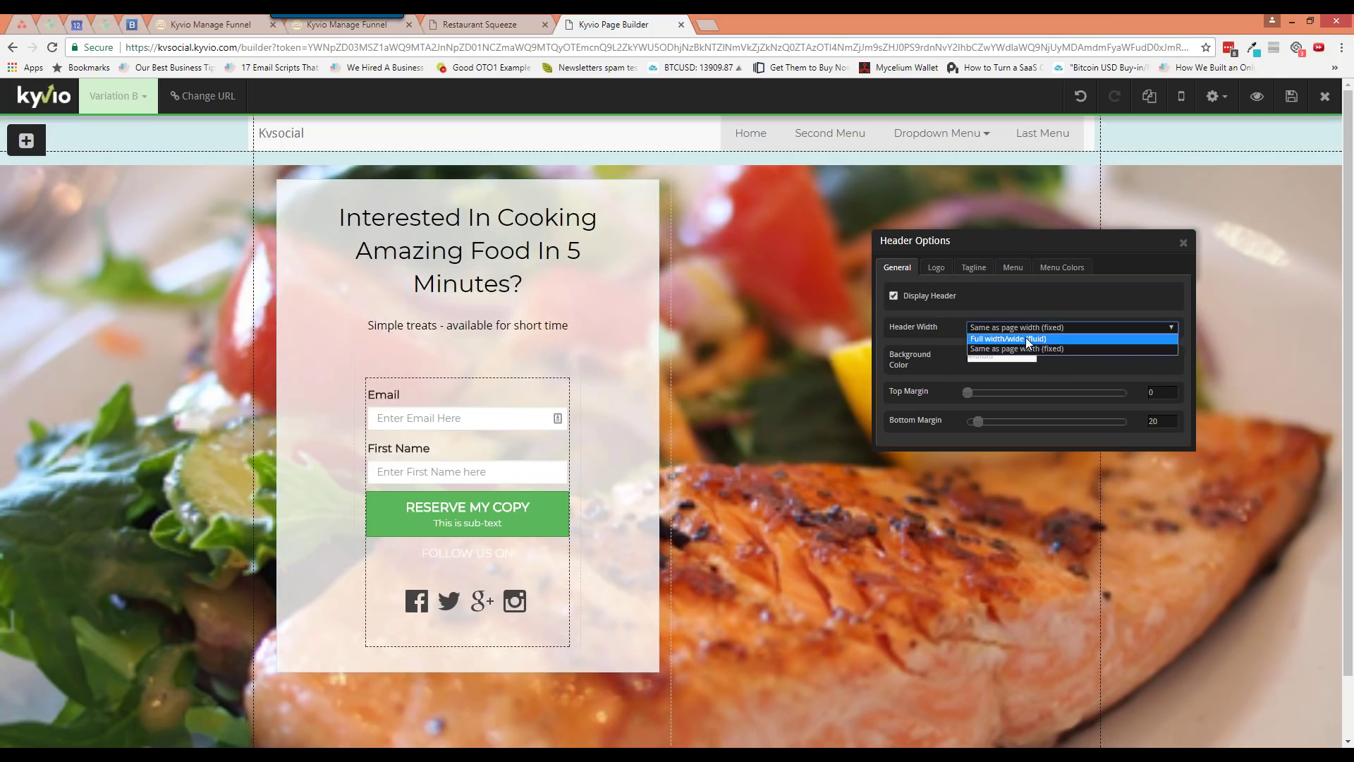
{"action": "left_click", "coordinate": [1001, 333]}
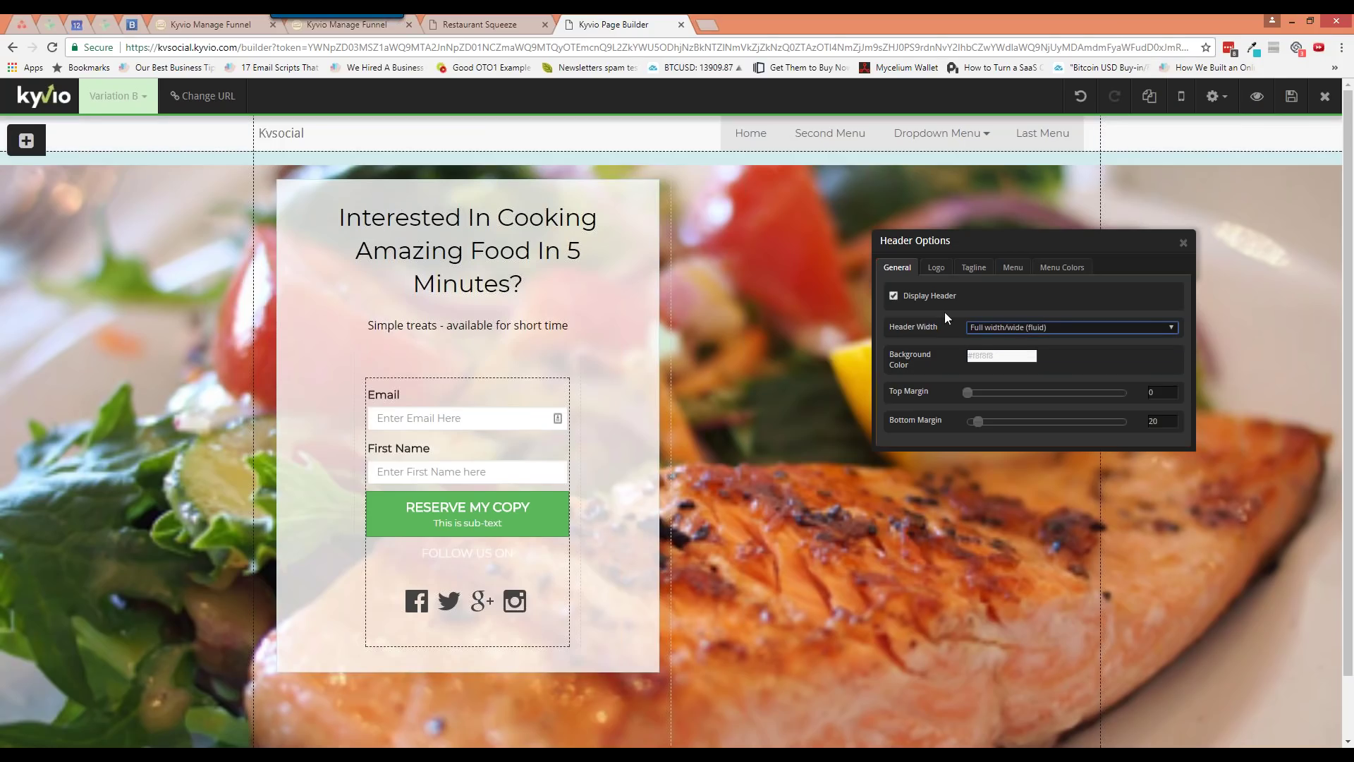
{"action": "left_click", "coordinate": [936, 267]}
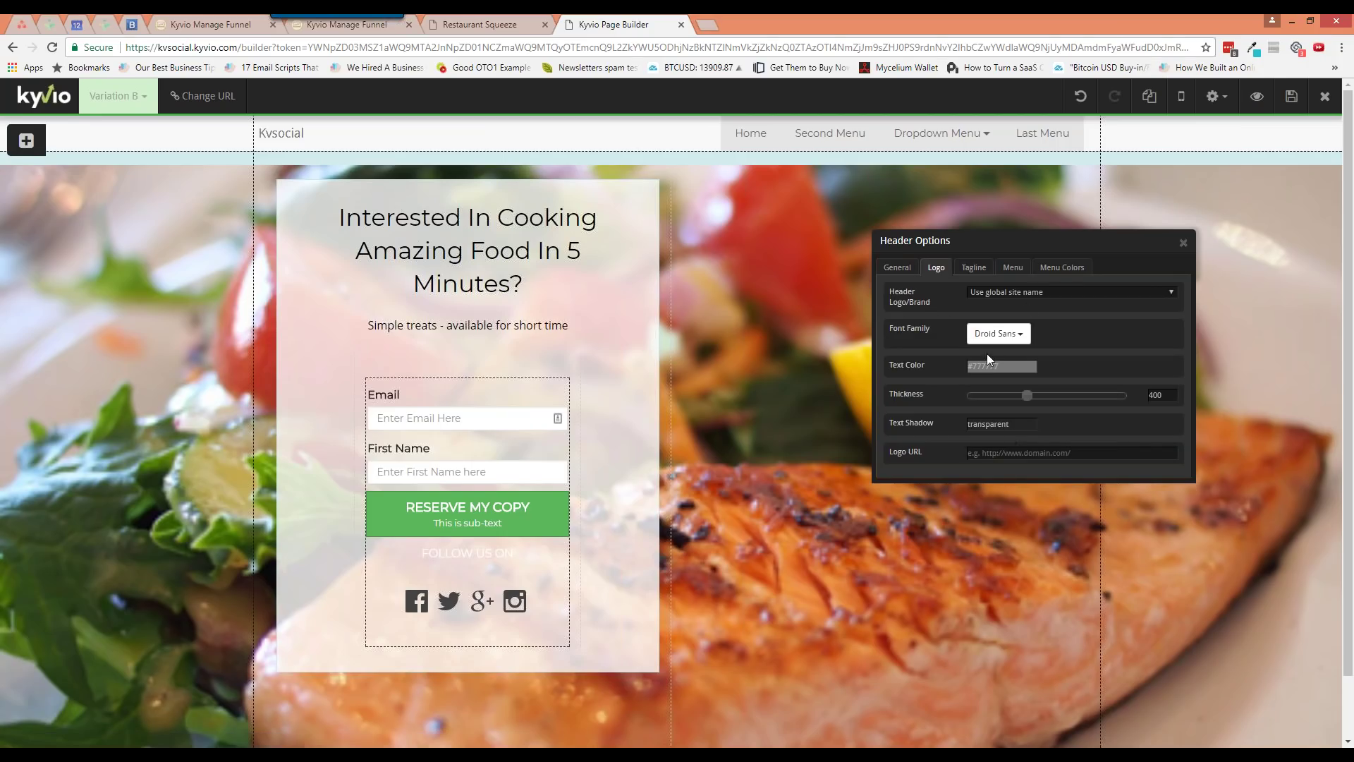
Show the header tagline, positioned before the menu
{"action": "left_click", "coordinate": [970, 274]}
{"action": "left_click", "coordinate": [941, 275]}
{"action": "left_click", "coordinate": [973, 268]}
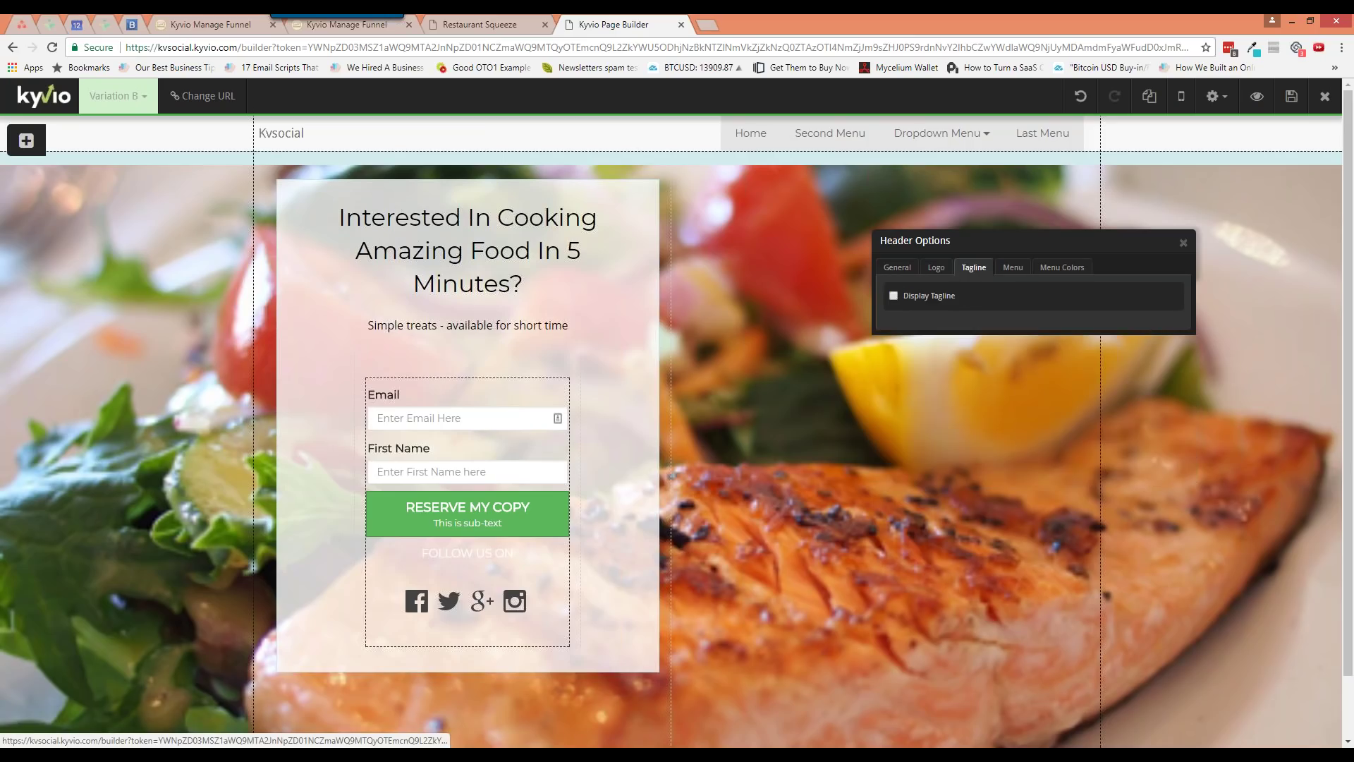
{"action": "left_click", "coordinate": [926, 296]}
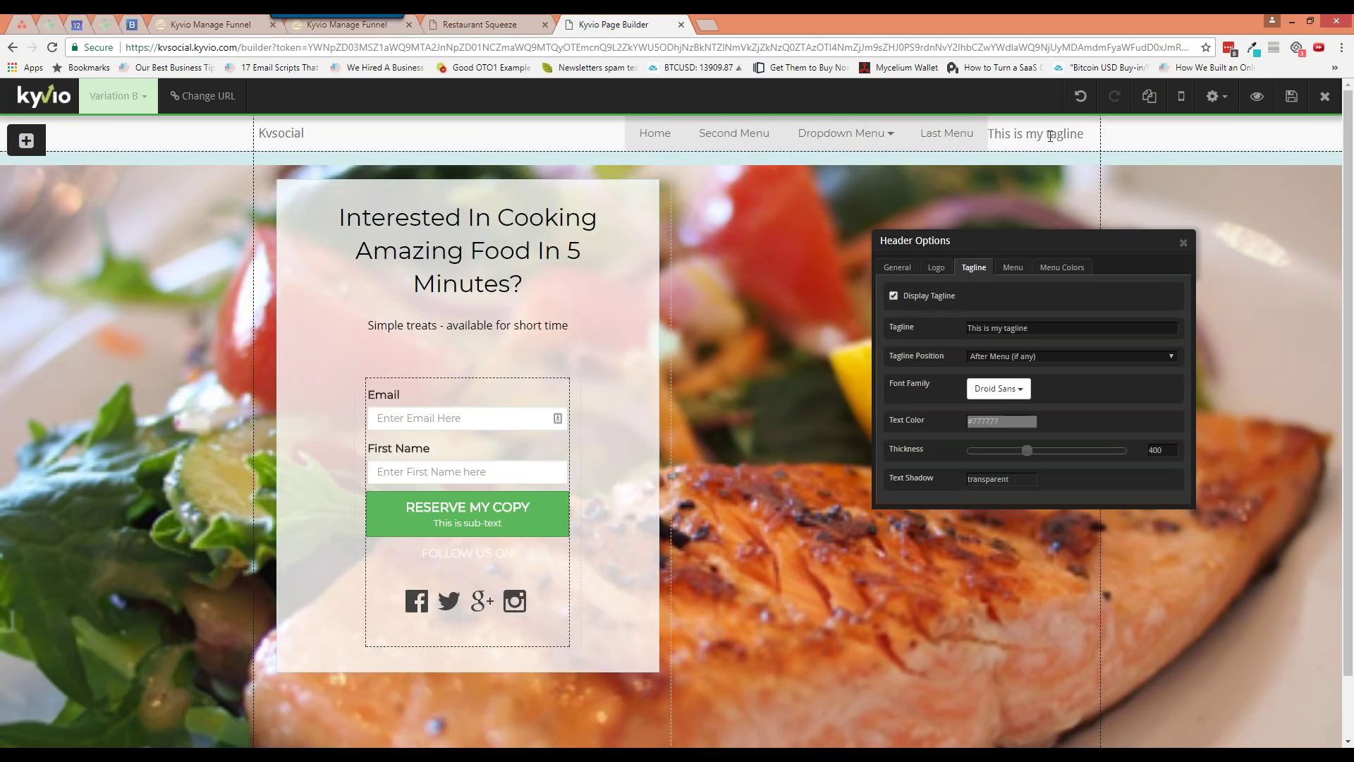
{"action": "left_click", "coordinate": [1003, 354]}
{"action": "left_click", "coordinate": [1002, 372]}
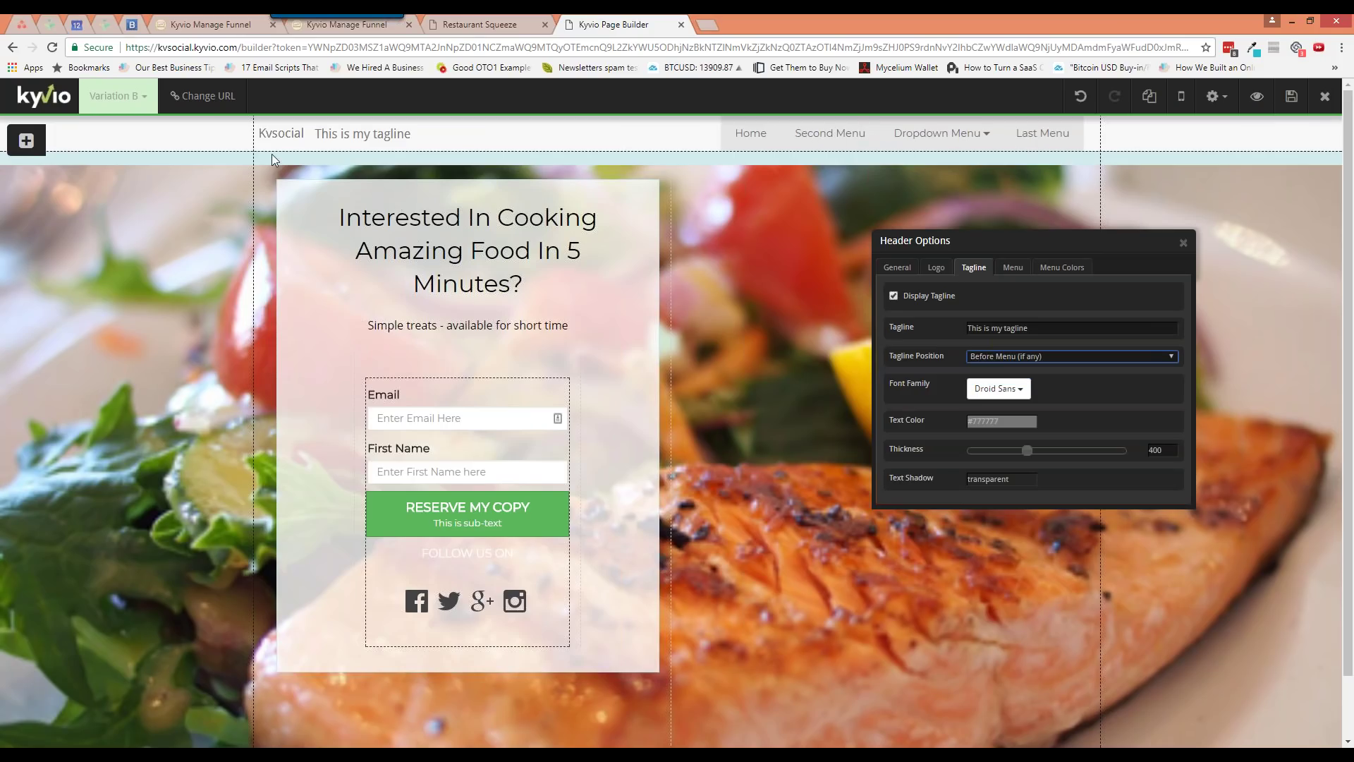
Keep the header menu on the right with Style #1, after trying left and Style #2
{"action": "left_click", "coordinate": [1014, 273]}
{"action": "left_click", "coordinate": [1023, 378]}
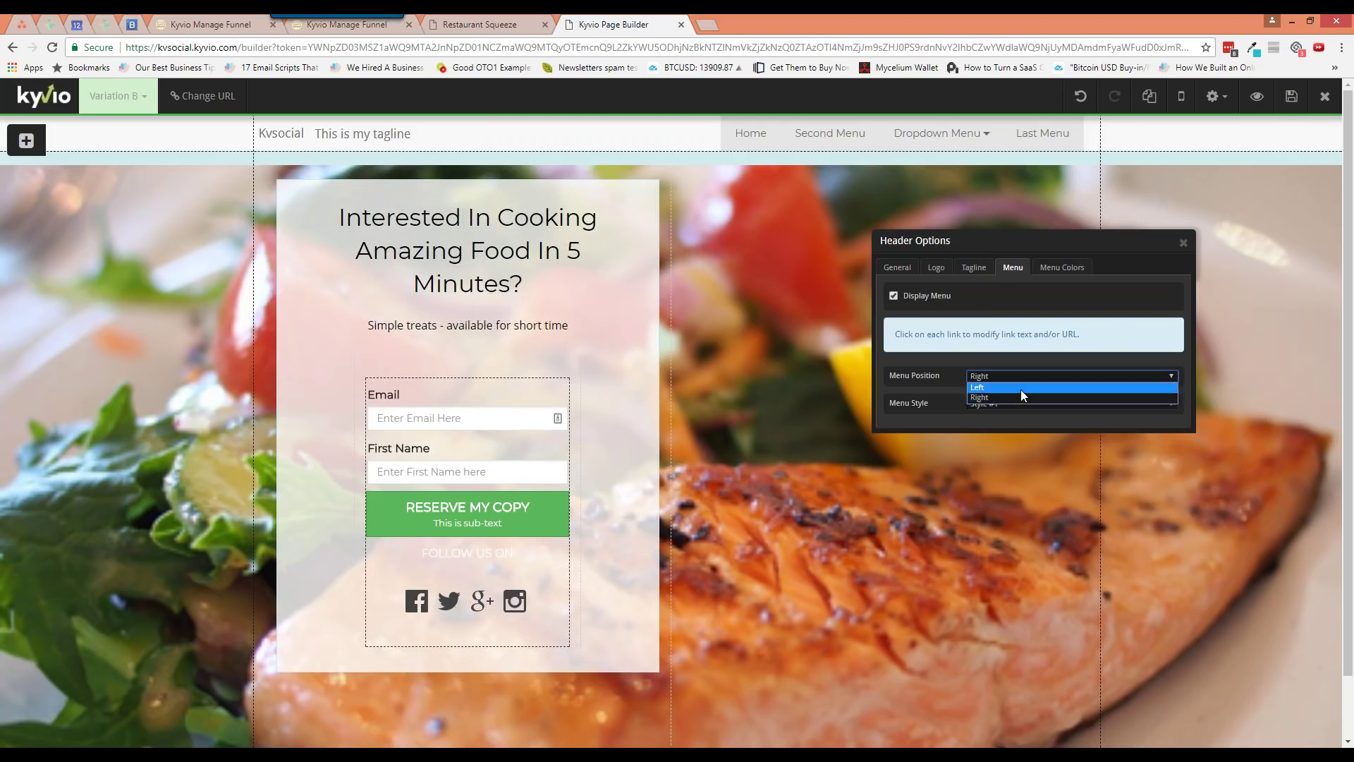
{"action": "left_click", "coordinate": [1016, 387]}
{"action": "left_click", "coordinate": [1019, 376]}
{"action": "left_click", "coordinate": [1018, 400]}
{"action": "left_click", "coordinate": [1017, 403]}
{"action": "left_click", "coordinate": [1015, 424]}
{"action": "left_click", "coordinate": [1021, 400]}
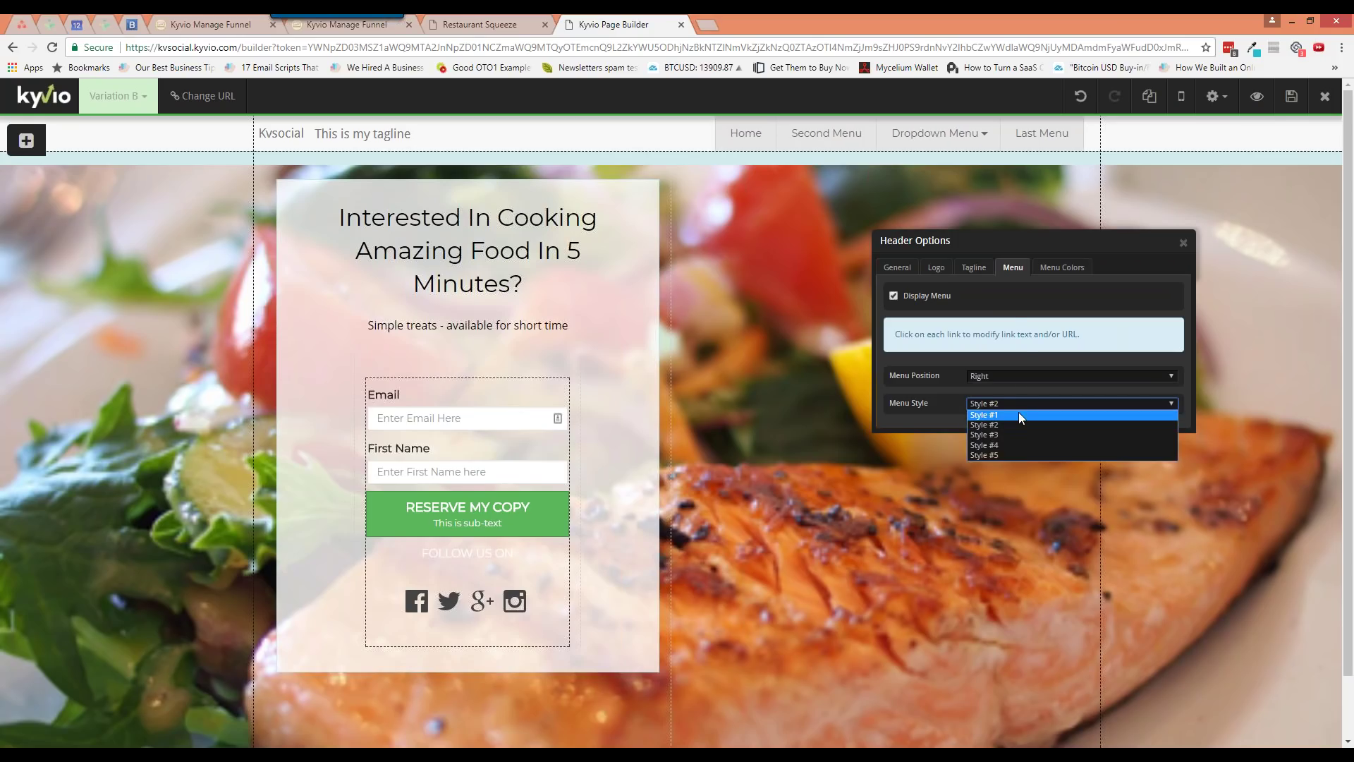
{"action": "left_click", "coordinate": [1019, 414]}
Make the menu text and hover colours black (#000000), close Header Options and save
{"action": "left_click", "coordinate": [1061, 267]}
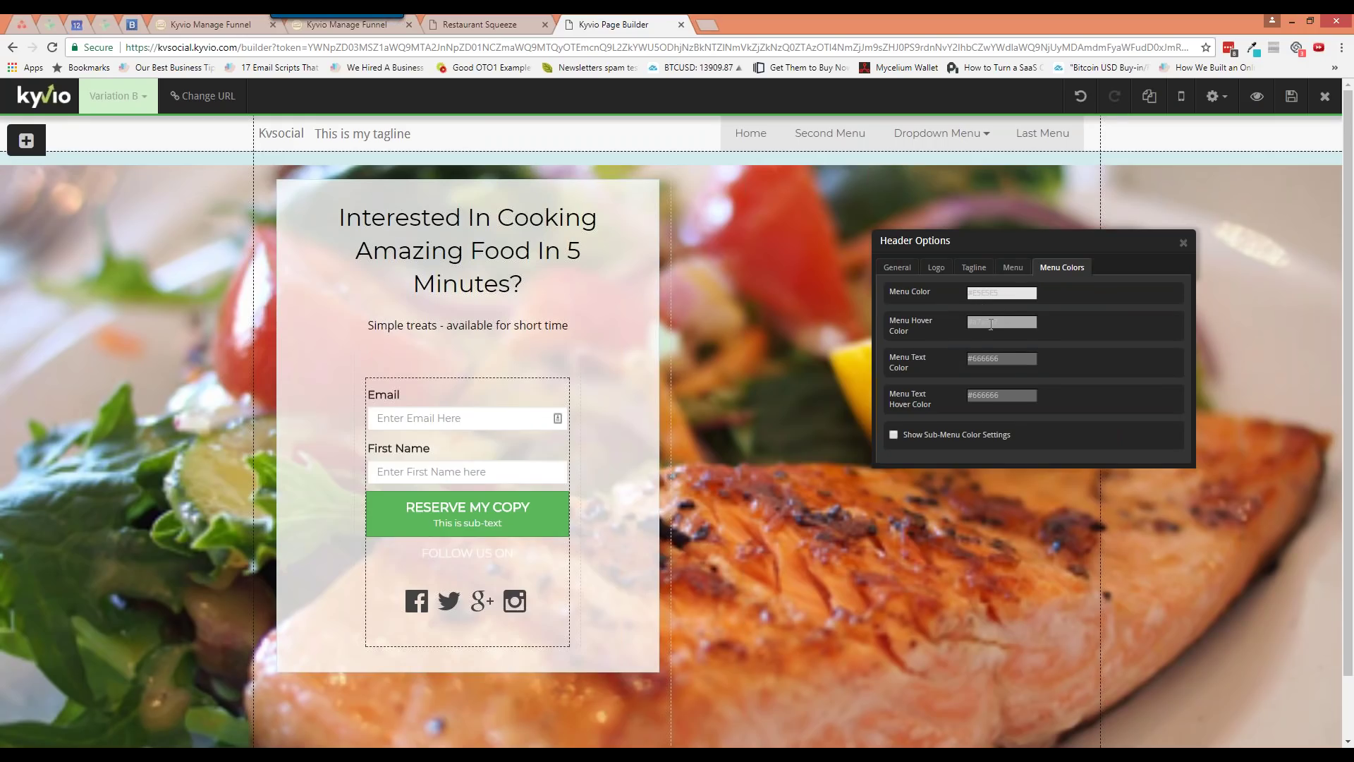
{"action": "left_click", "coordinate": [990, 358]}
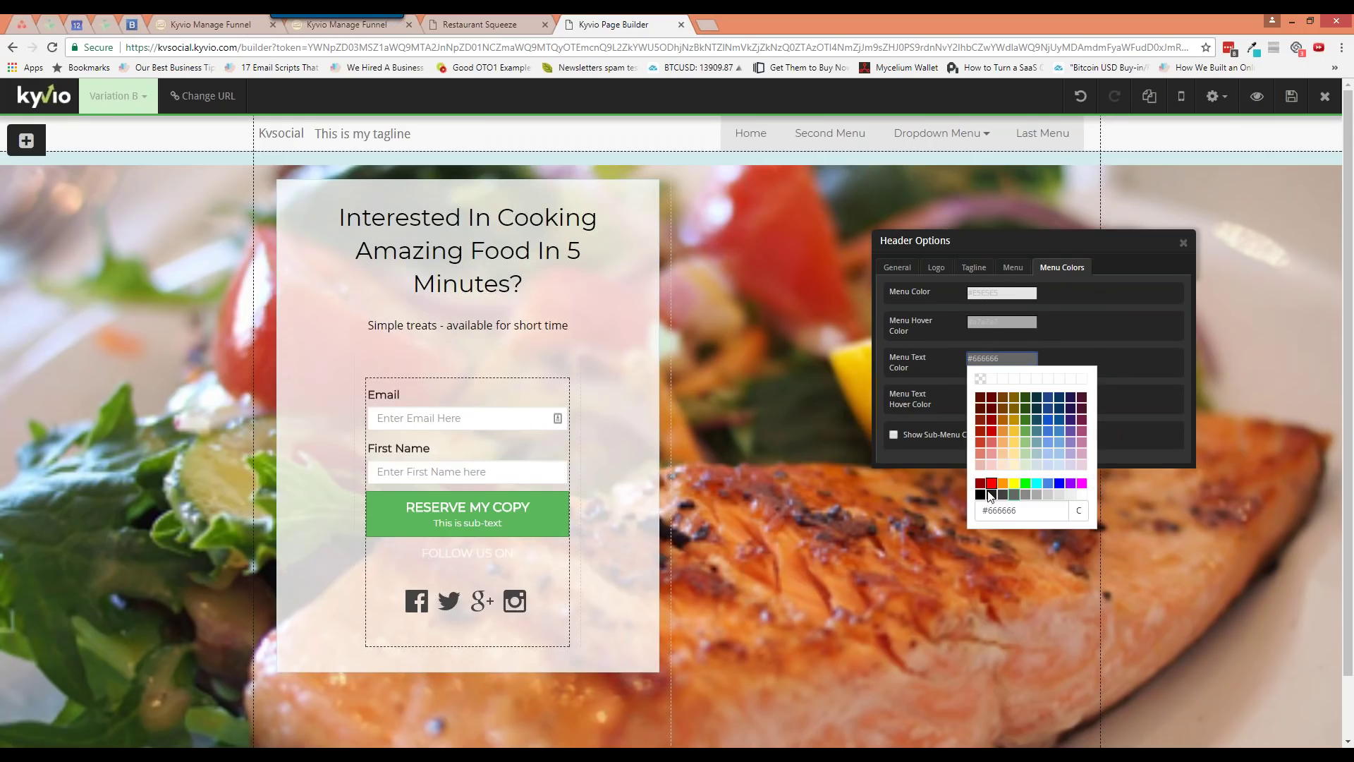
{"action": "left_click", "coordinate": [981, 495]}
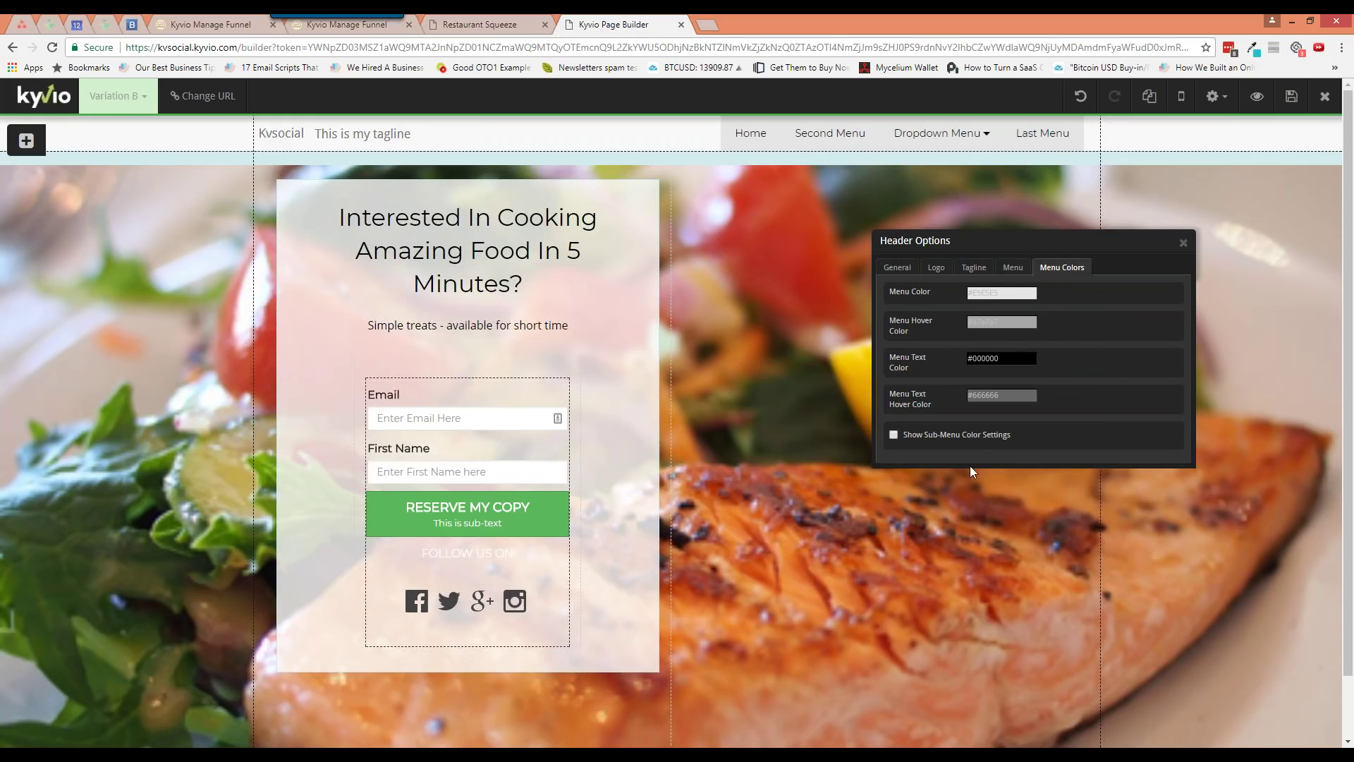
{"action": "left_click", "coordinate": [995, 398]}
{"action": "left_click", "coordinate": [984, 534]}
{"action": "left_click", "coordinate": [1184, 243]}
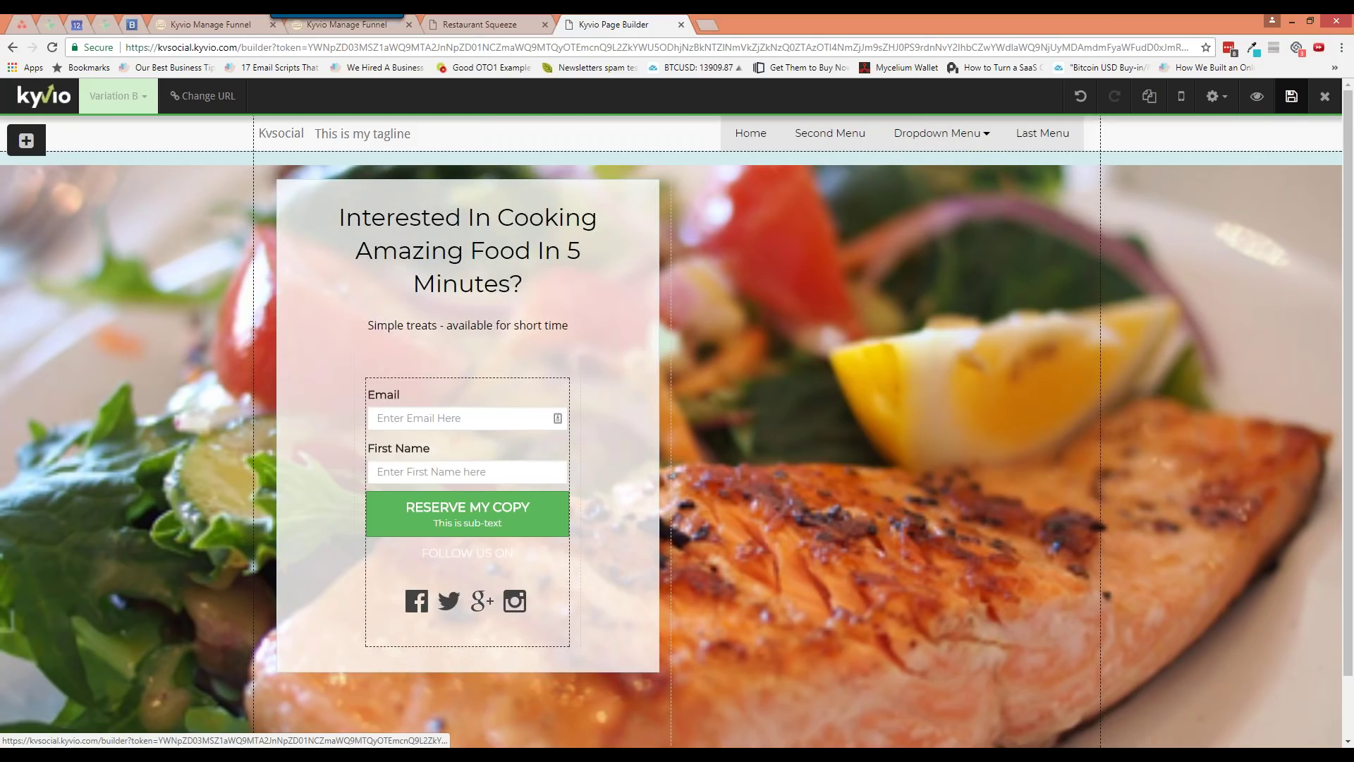
{"action": "left_click", "coordinate": [1292, 96]}
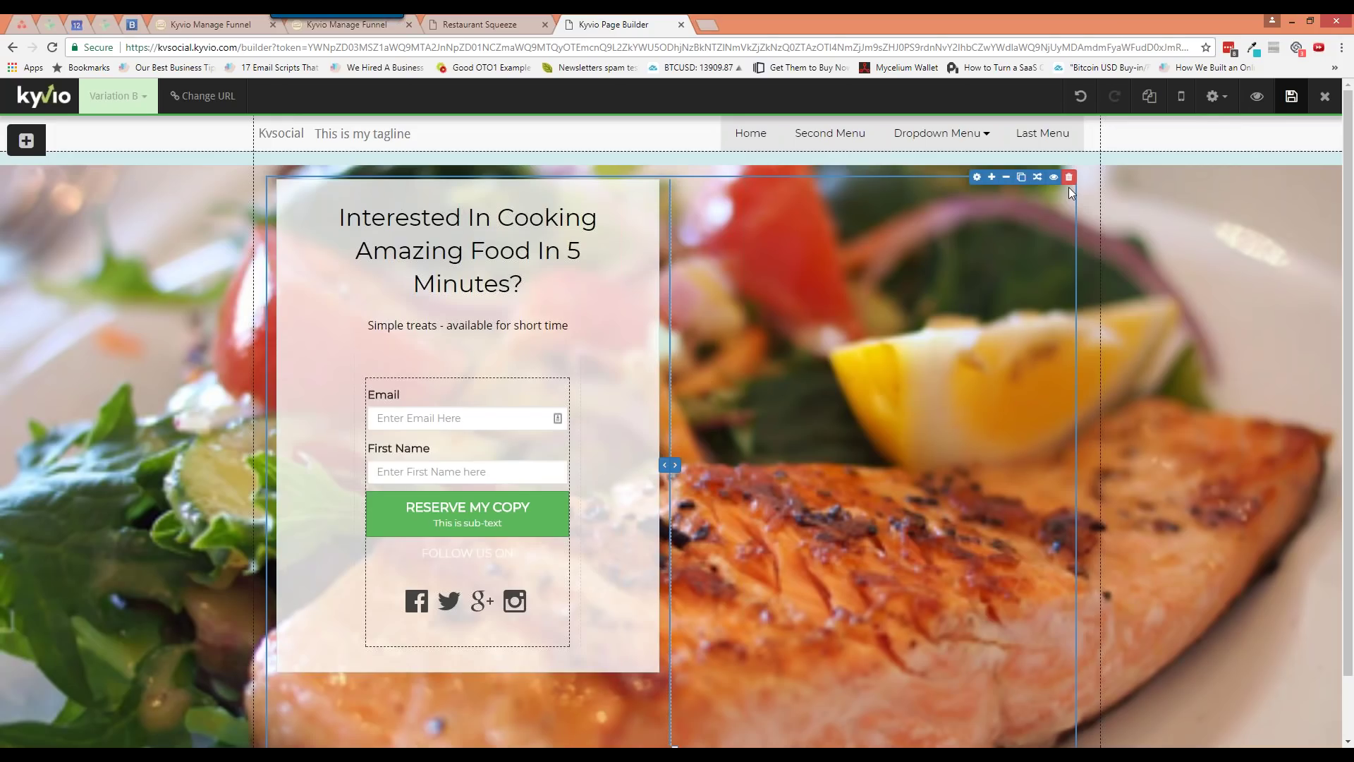
{"action": "key", "text": "ctrl+t"}
{"action": "type", "text": "kyvio.com"}
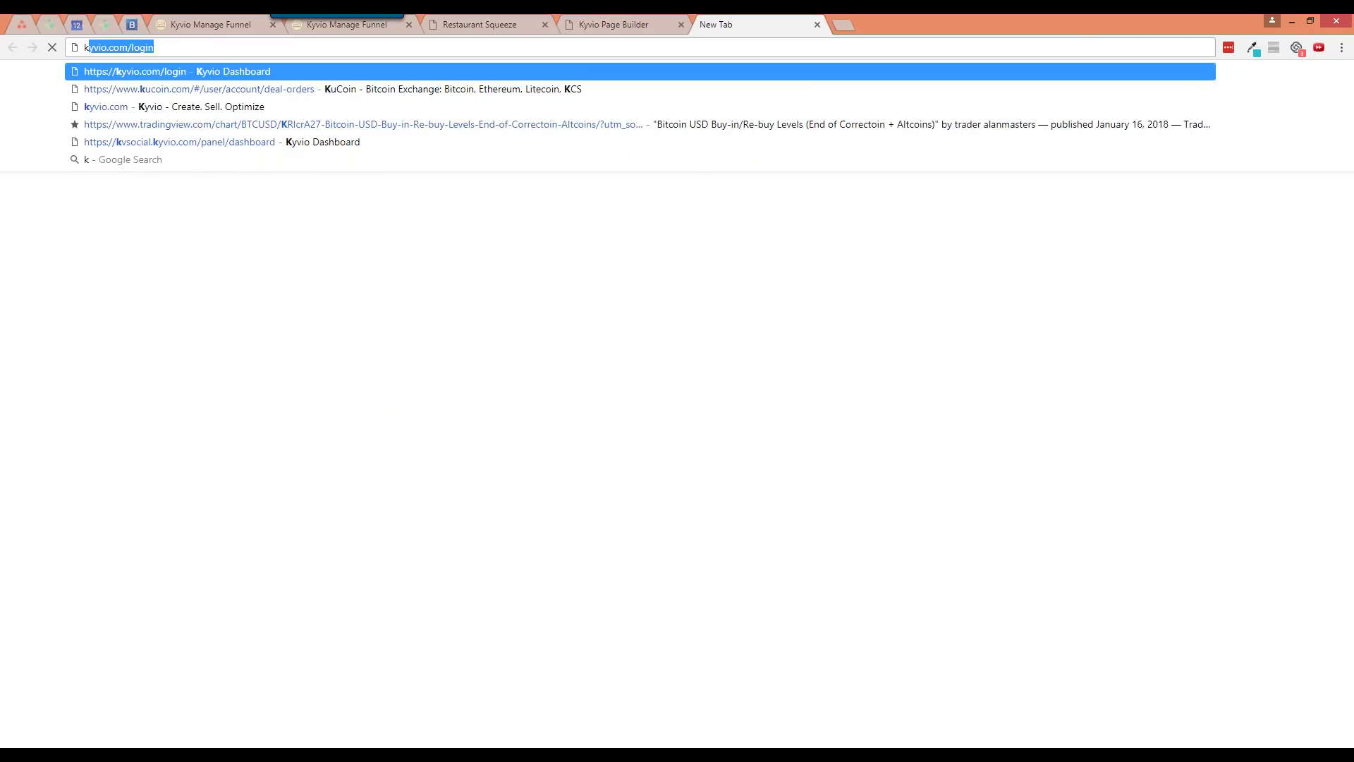
{"action": "key", "text": "Delete"}
{"action": "key", "text": "Return"}
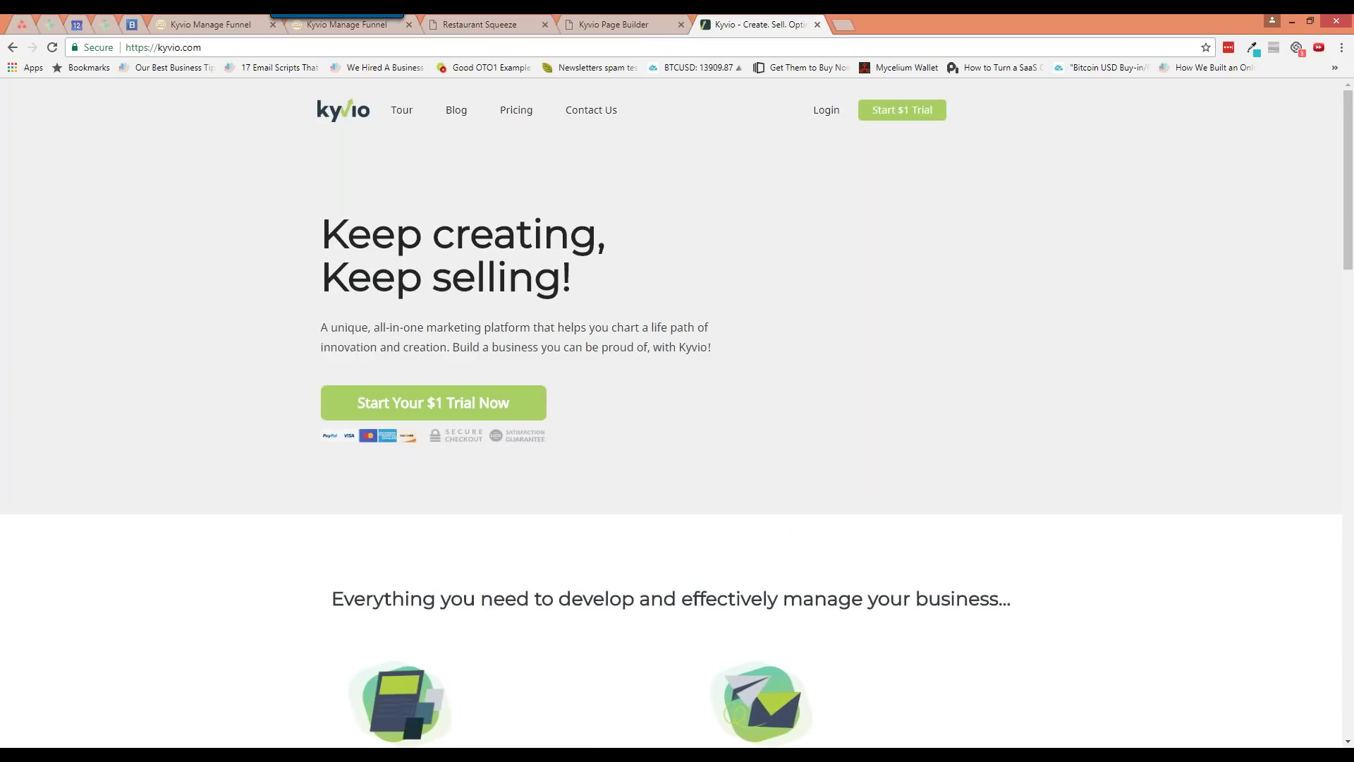
{"action": "left_click", "coordinate": [816, 24]}
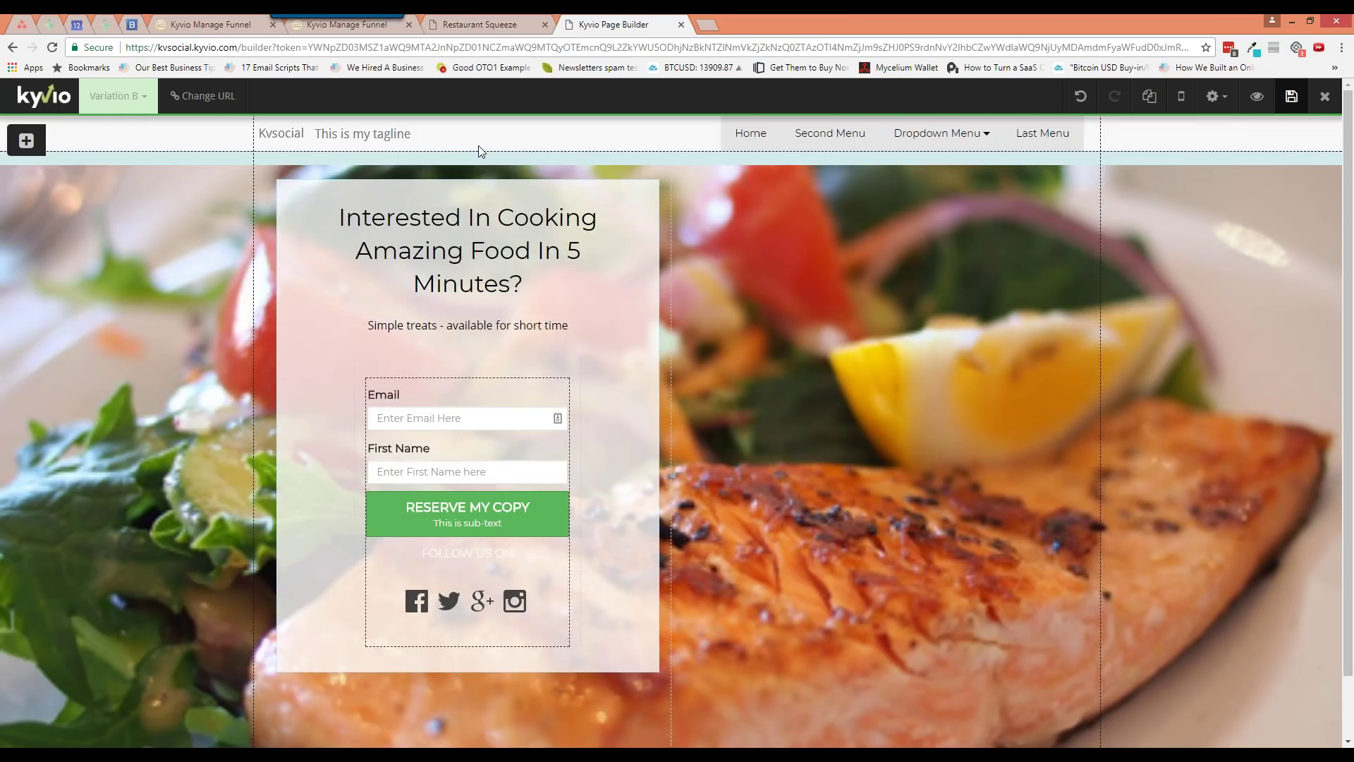
Tick Enable PopUp in Conversion Tools and create a new popup
{"action": "left_click", "coordinate": [1212, 96]}
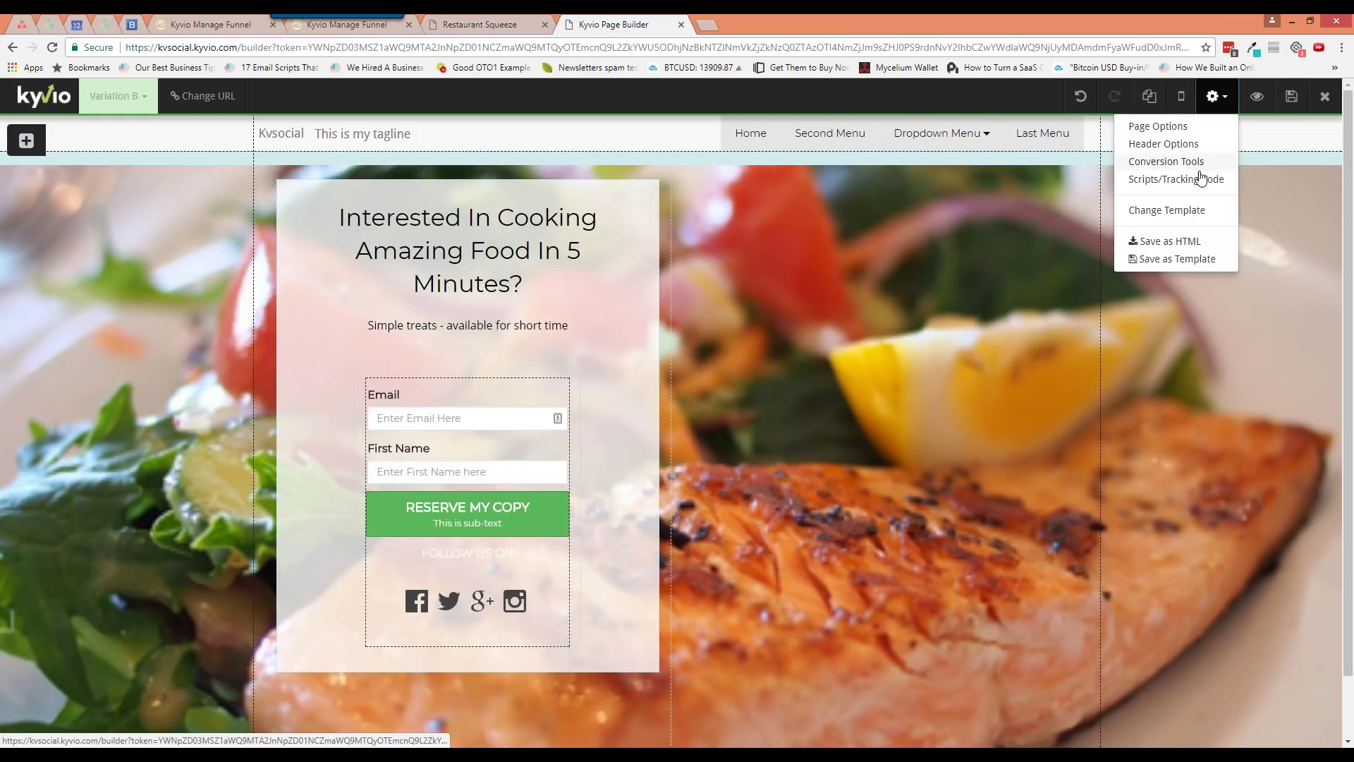
{"action": "left_click", "coordinate": [1192, 164]}
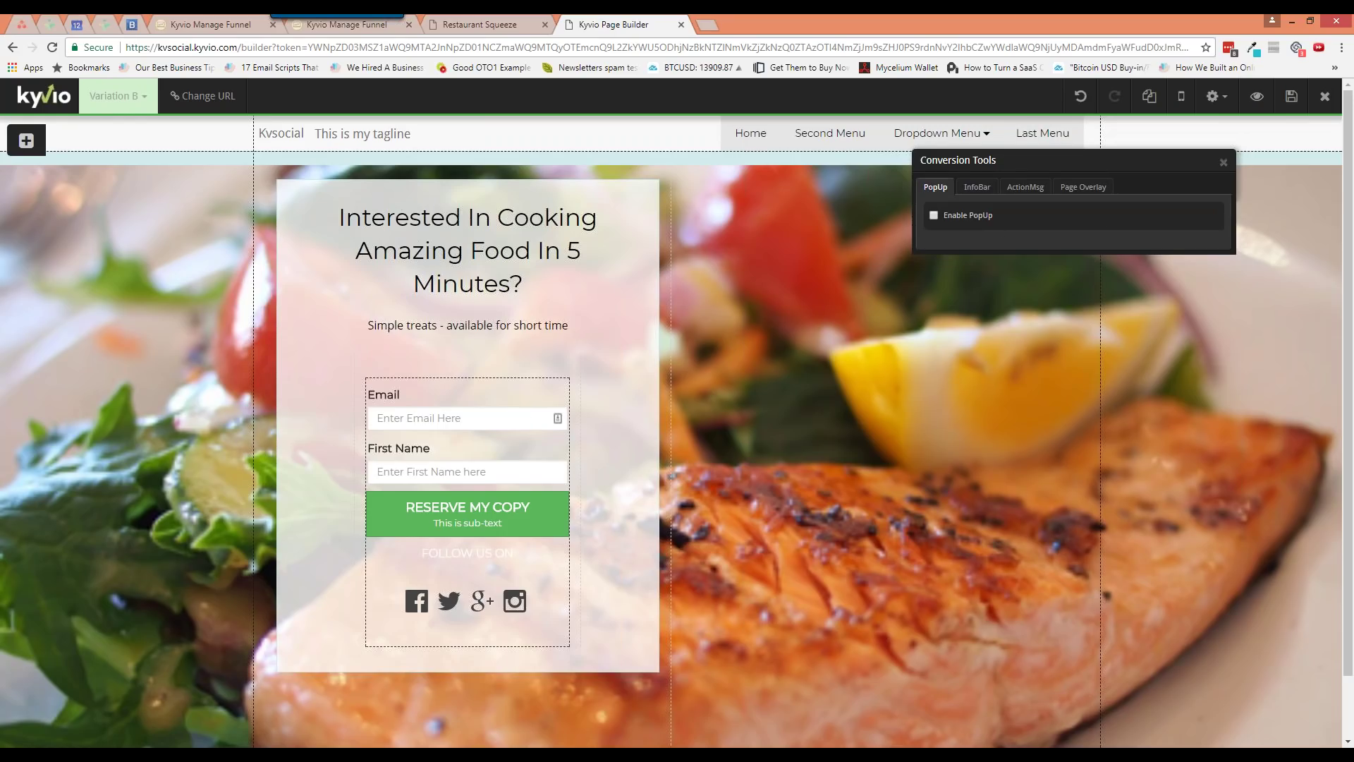
{"action": "left_click", "coordinate": [968, 216]}
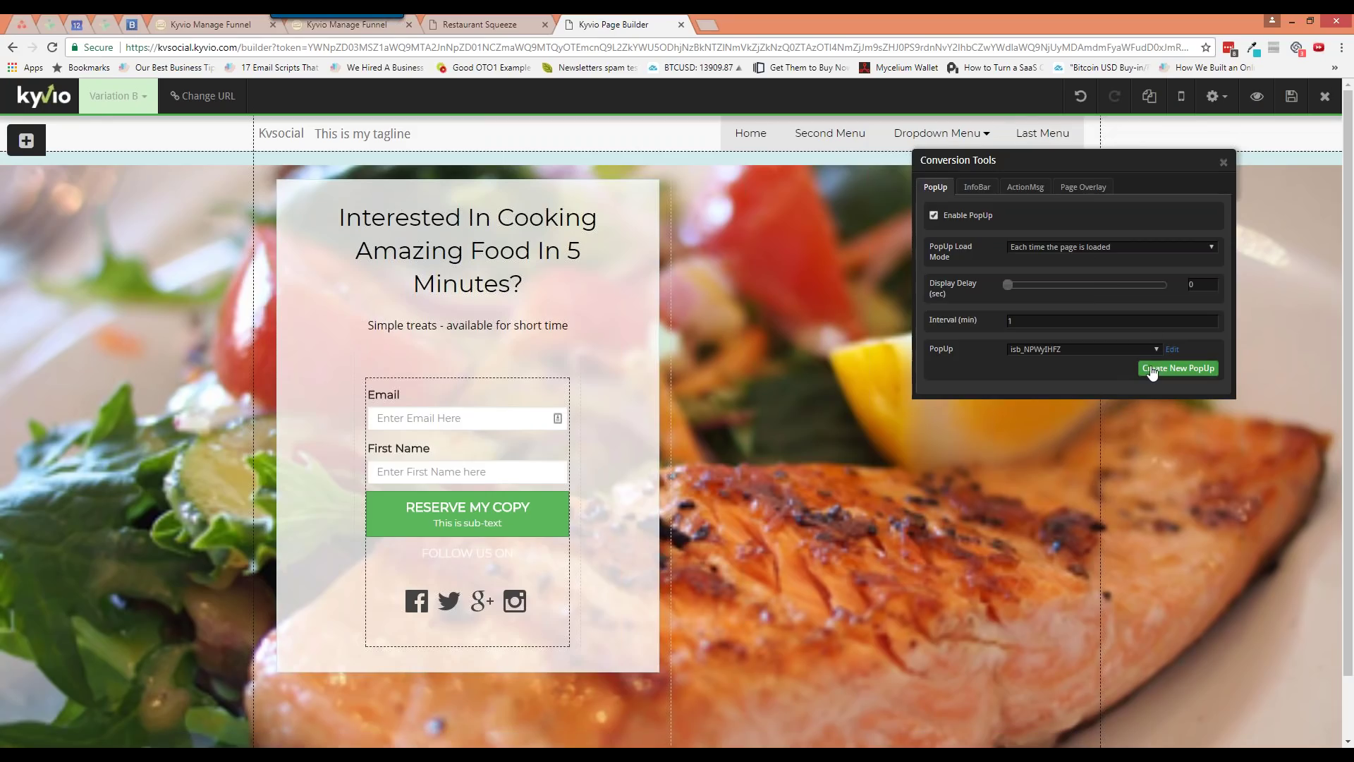
{"action": "left_click", "coordinate": [1151, 371]}
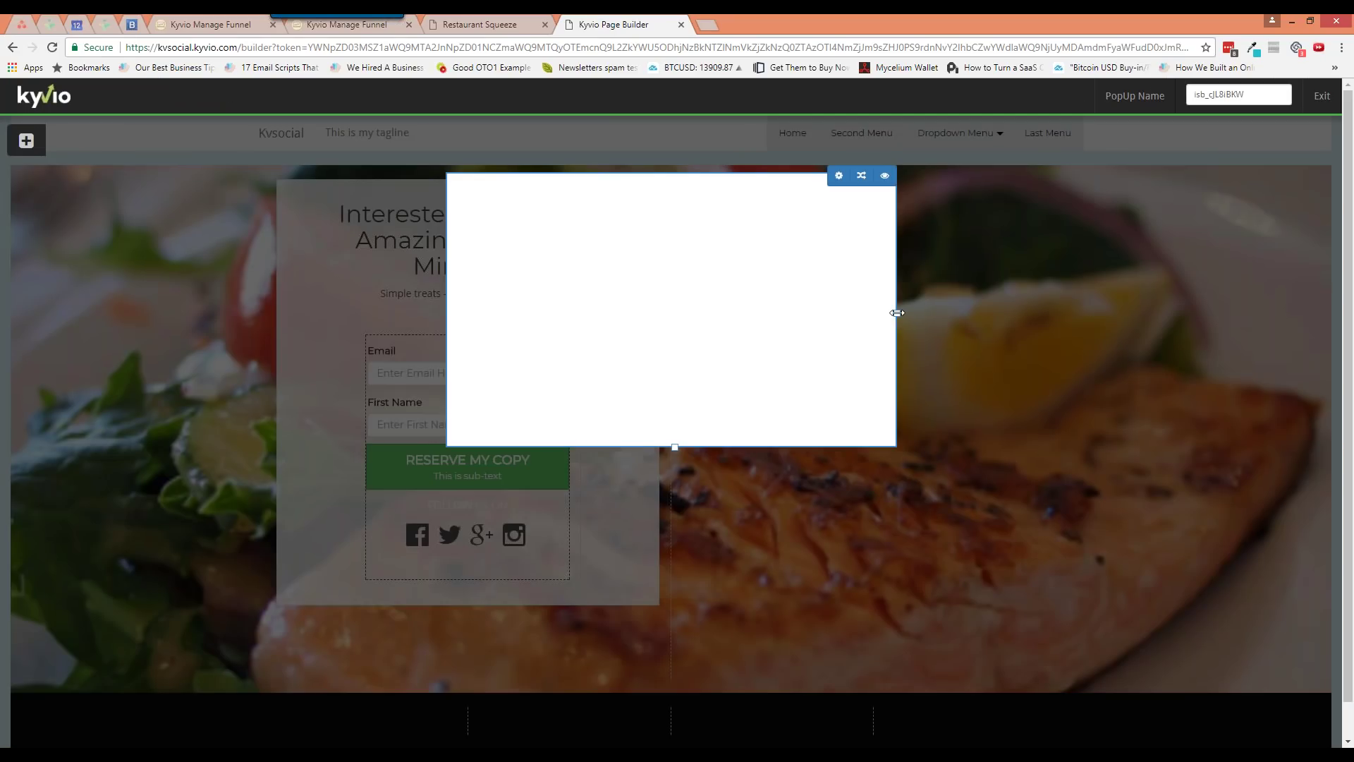
Make the popup box wider and taller, then place a Large Heading at its top
{"action": "left_click_drag", "start_coordinate": [897, 313], "coordinate": [1053, 329]}
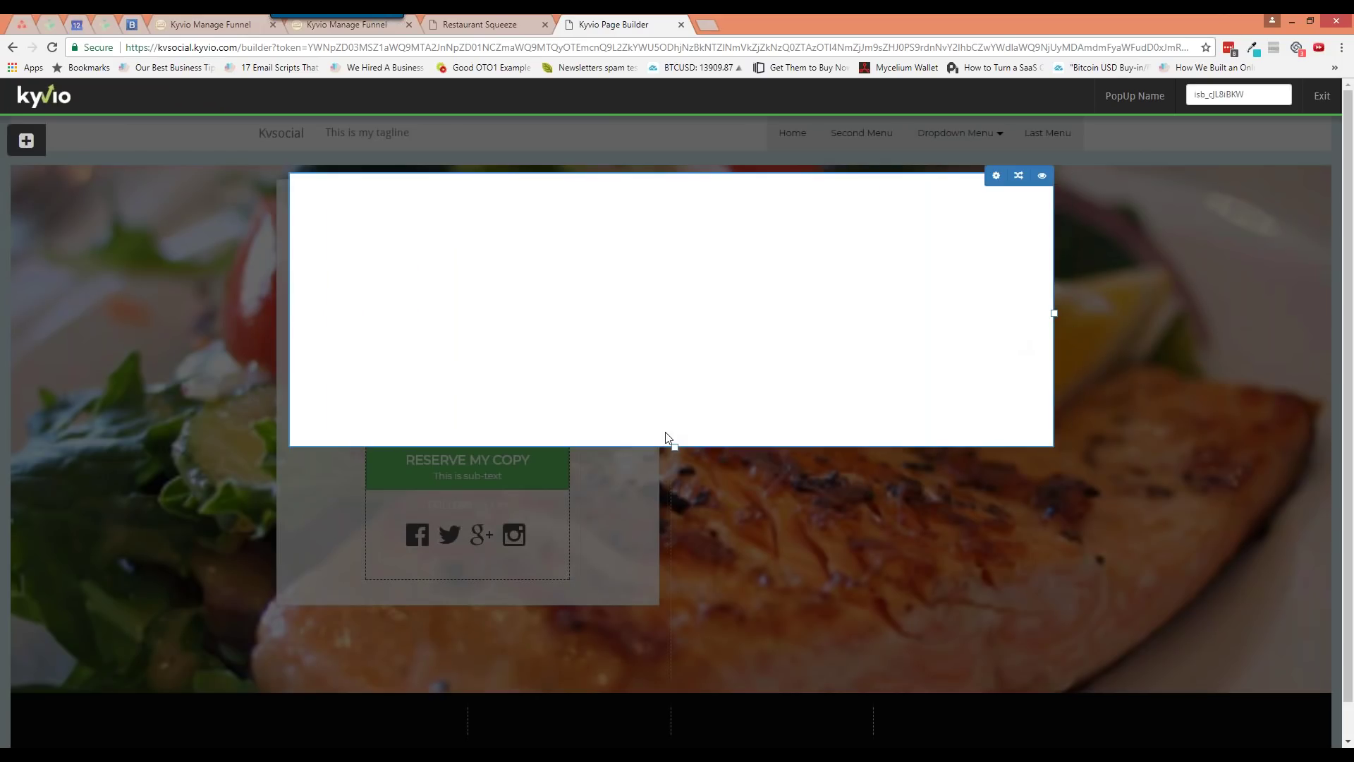
{"action": "left_click_drag", "start_coordinate": [675, 446], "coordinate": [675, 598]}
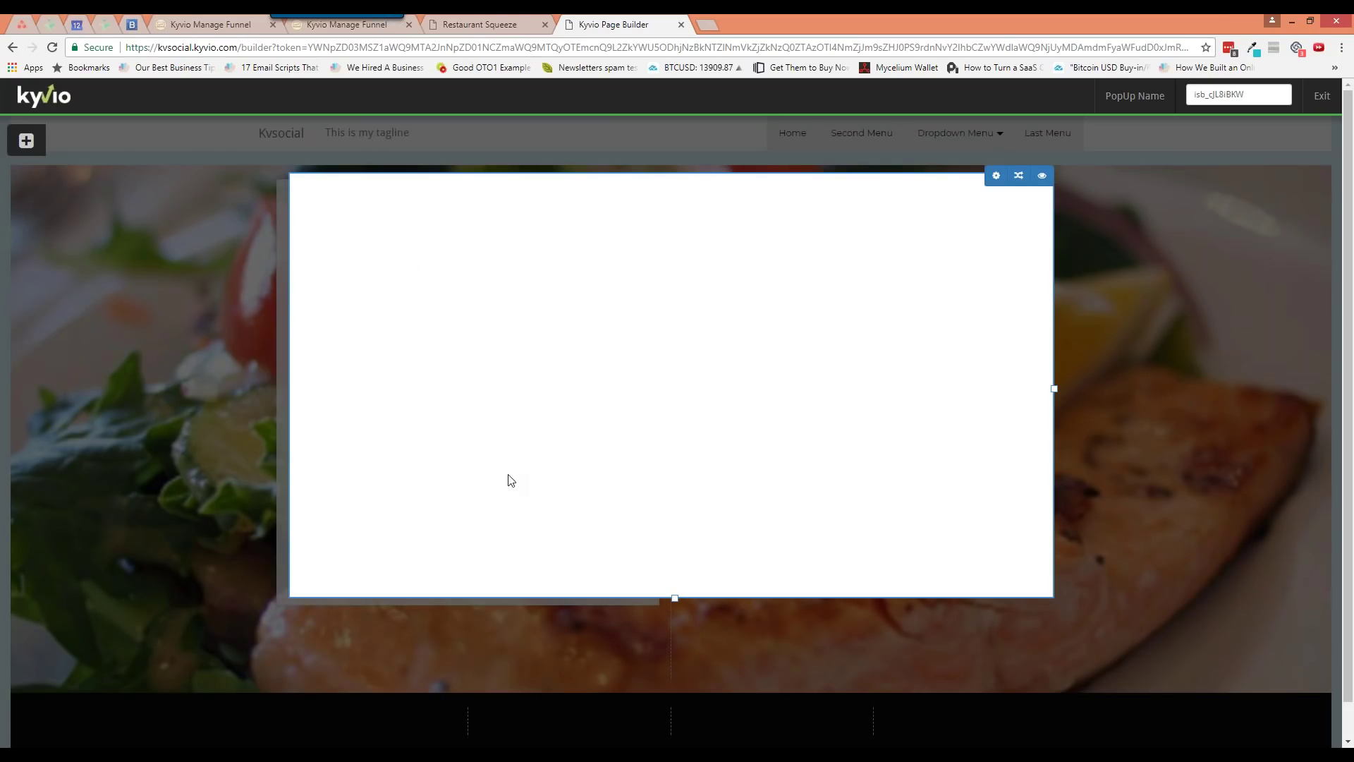
{"action": "left_click", "coordinate": [18, 136]}
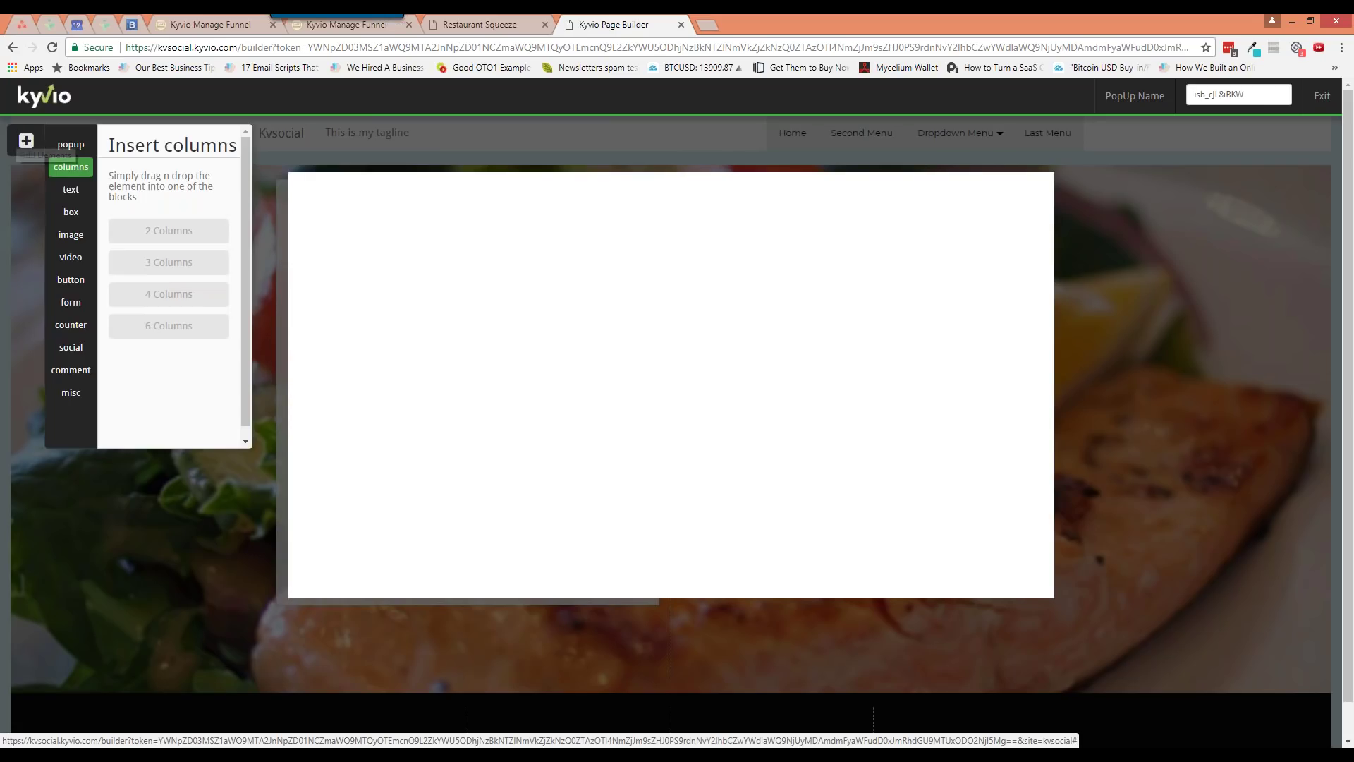
{"action": "left_click", "coordinate": [70, 189]}
{"action": "left_click_drag", "start_coordinate": [185, 258], "coordinate": [656, 249]}
Add a YouTube video under the heading and a green button below the video
{"action": "left_click", "coordinate": [26, 141]}
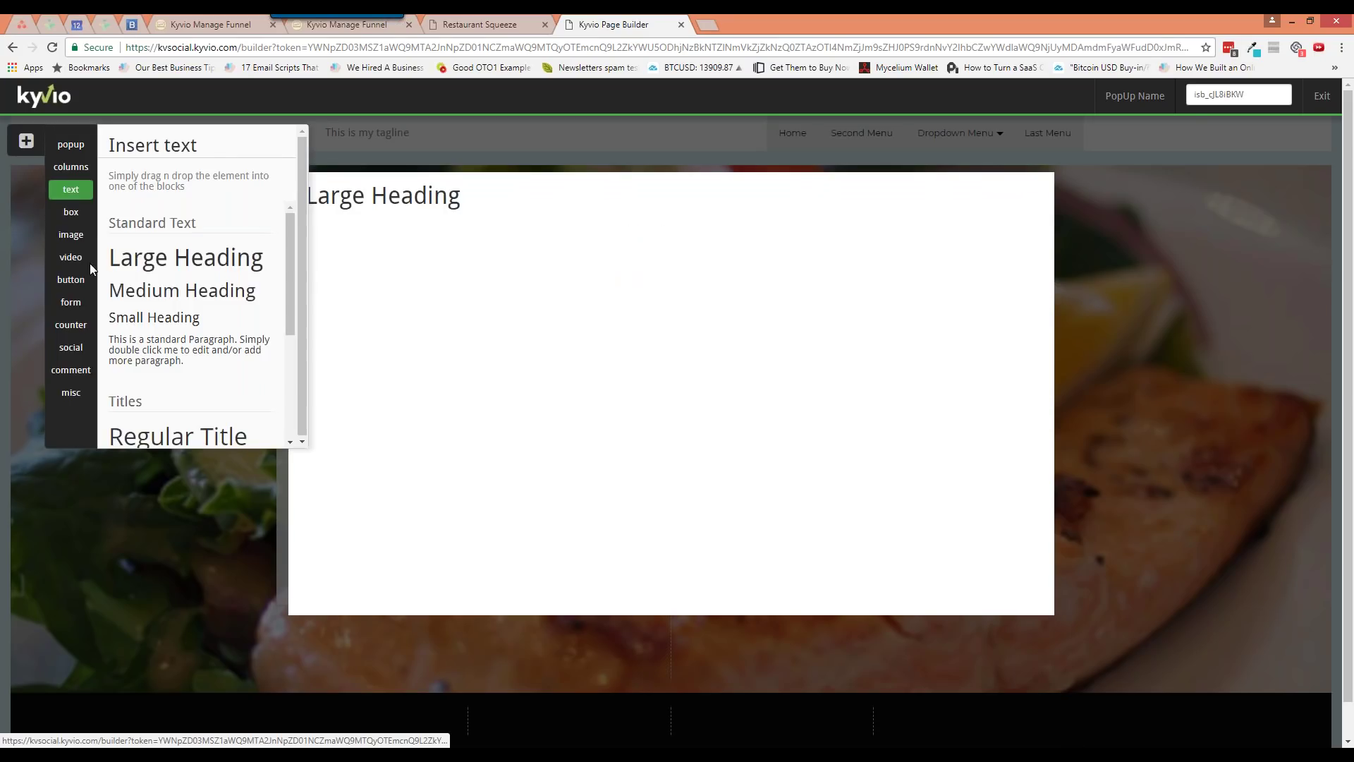
{"action": "left_click", "coordinate": [70, 257]}
{"action": "left_click_drag", "start_coordinate": [185, 256], "coordinate": [601, 296]}
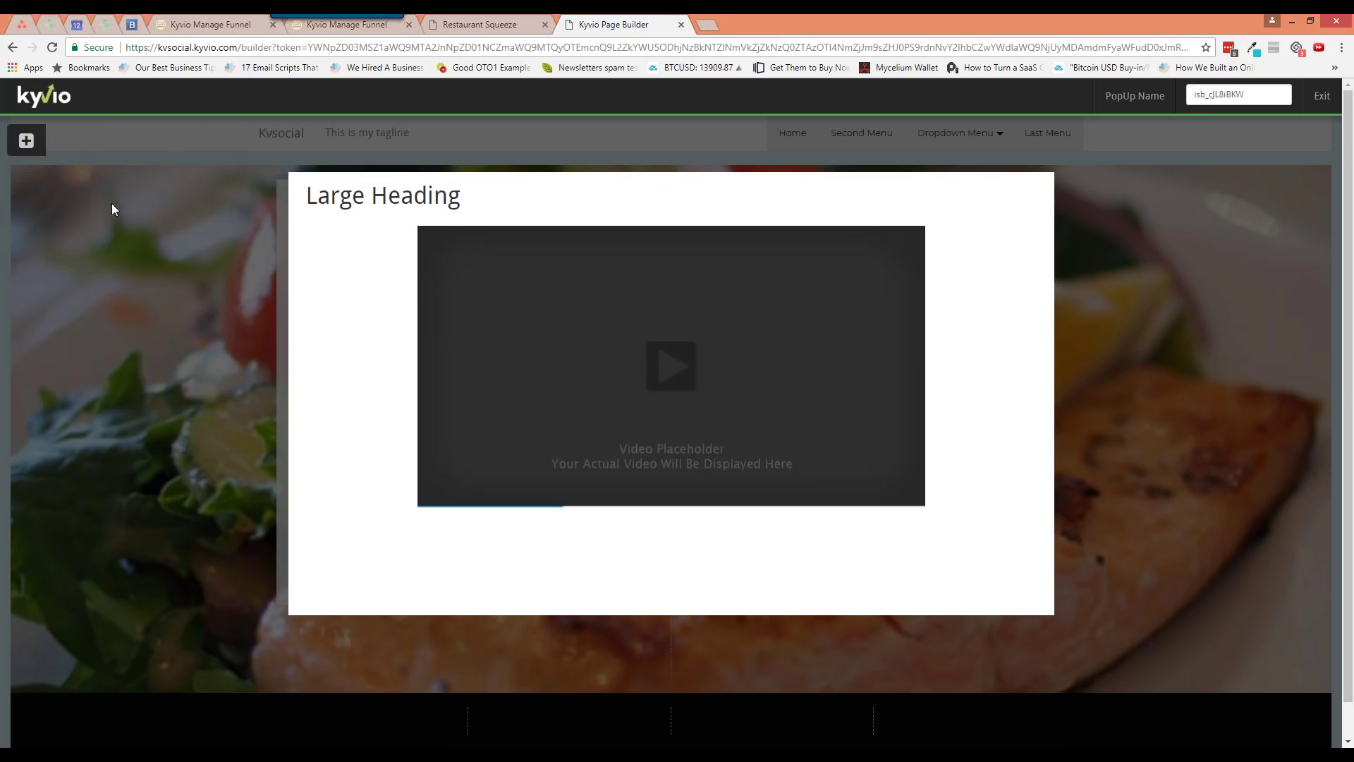
{"action": "left_click", "coordinate": [26, 141]}
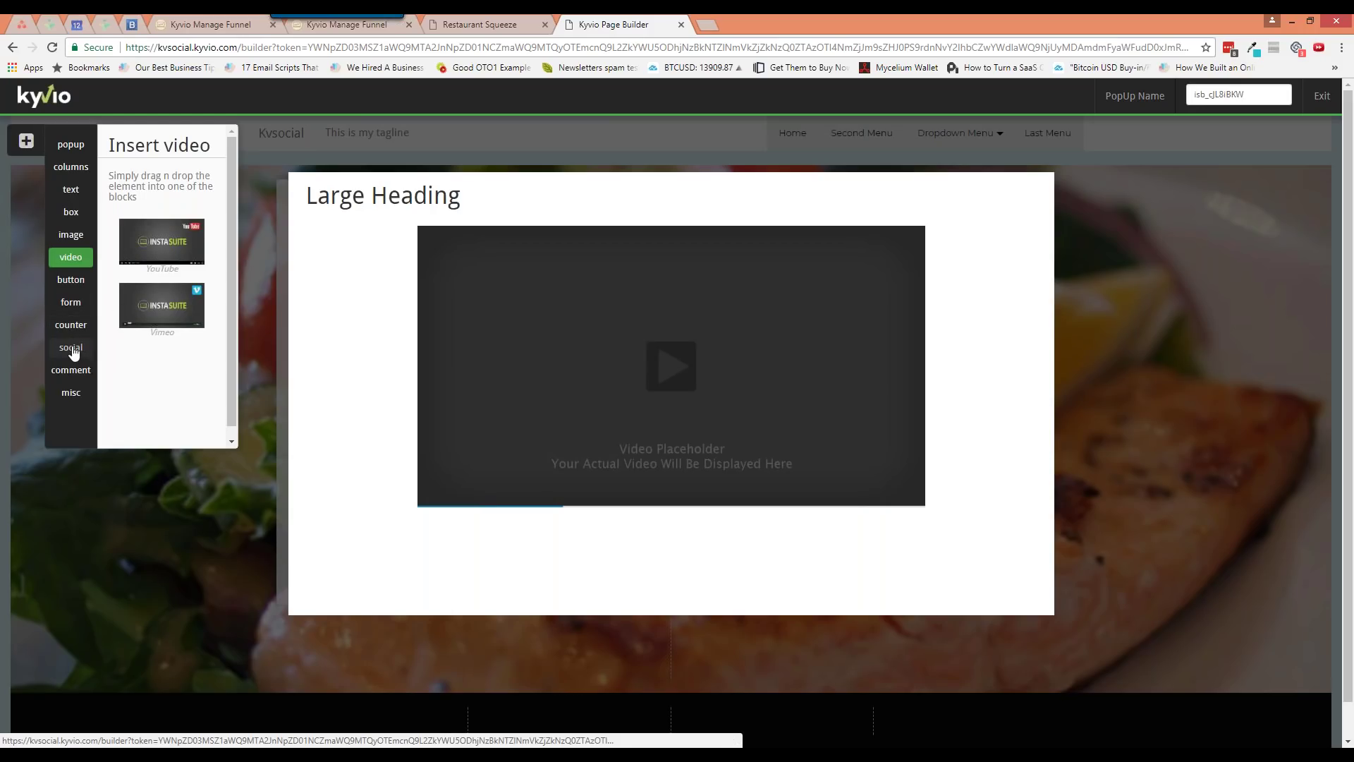
{"action": "left_click", "coordinate": [68, 280]}
{"action": "left_click_drag", "start_coordinate": [161, 287], "coordinate": [635, 546]}
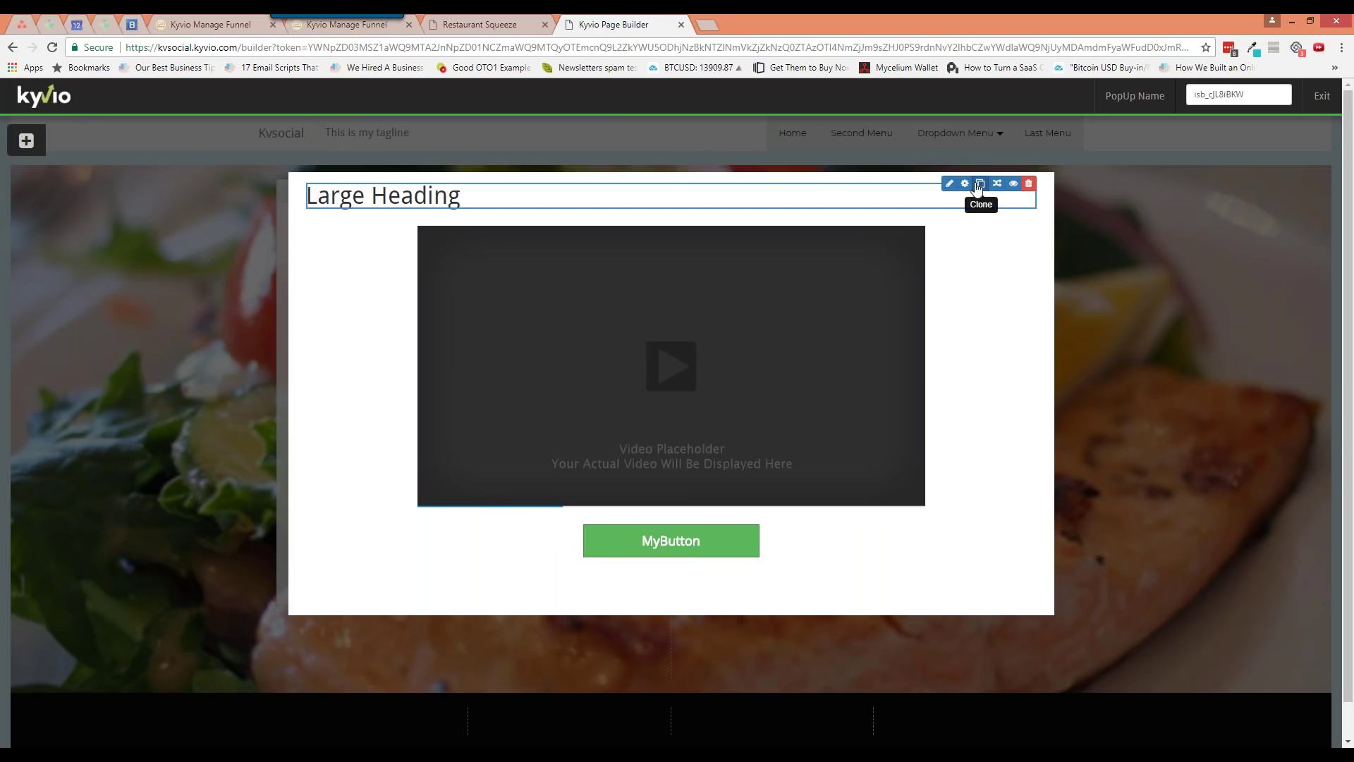
Change the heading to 'Do you want to try this out for 30 days?' and centre it
{"action": "left_click", "coordinate": [950, 183]}
{"action": "type", "text": "Do you want to try"}
{"action": "type", "text": "  this out for 30 d"}
{"action": "type", "text": "yas?"}
{"action": "key", "text": "Left"}
{"action": "key", "text": "Left"}
{"action": "key", "text": "BackSpace"}
{"action": "key", "text": "BackSpace"}
{"action": "type", "text": "ay"}
{"action": "key", "text": "ctrl+a"}
{"action": "left_click", "coordinate": [496, 198]}
{"action": "left_click", "coordinate": [496, 233]}
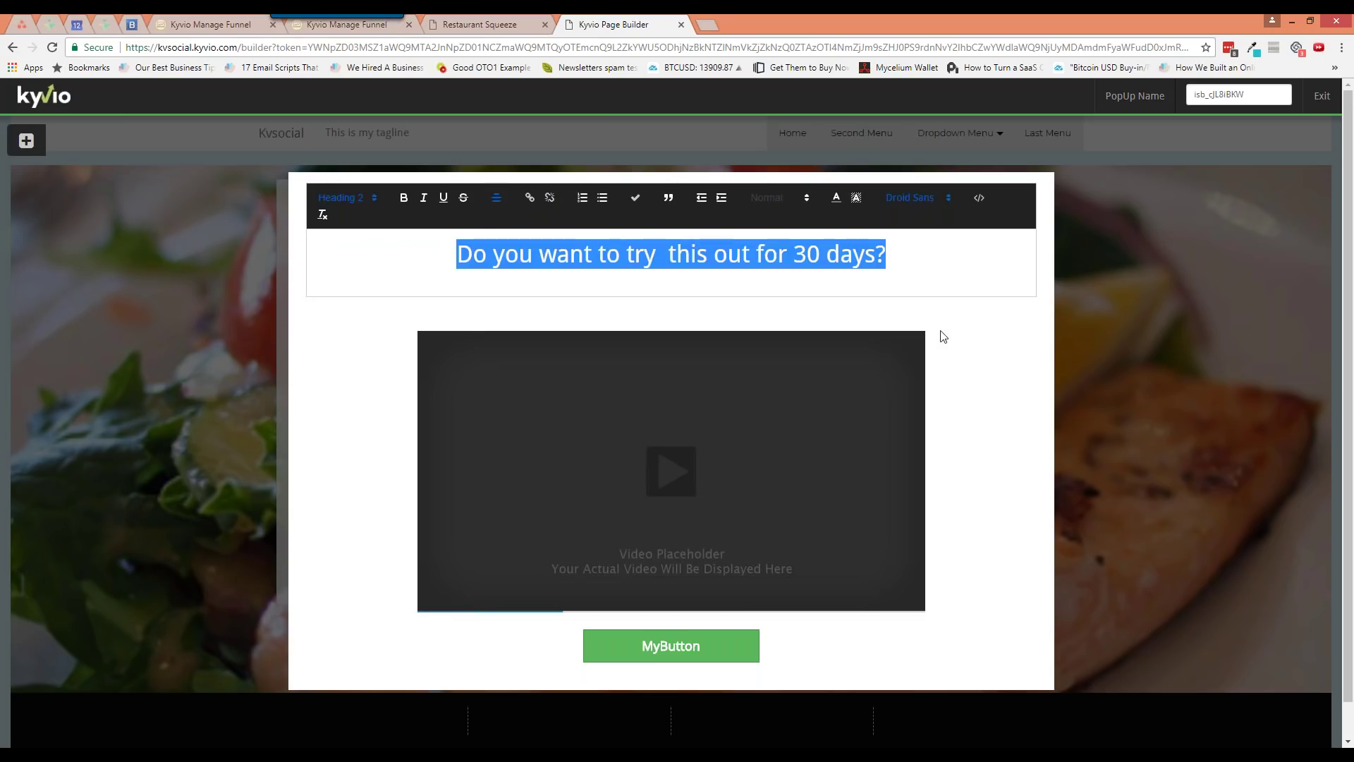
{"action": "left_click", "coordinate": [963, 333]}
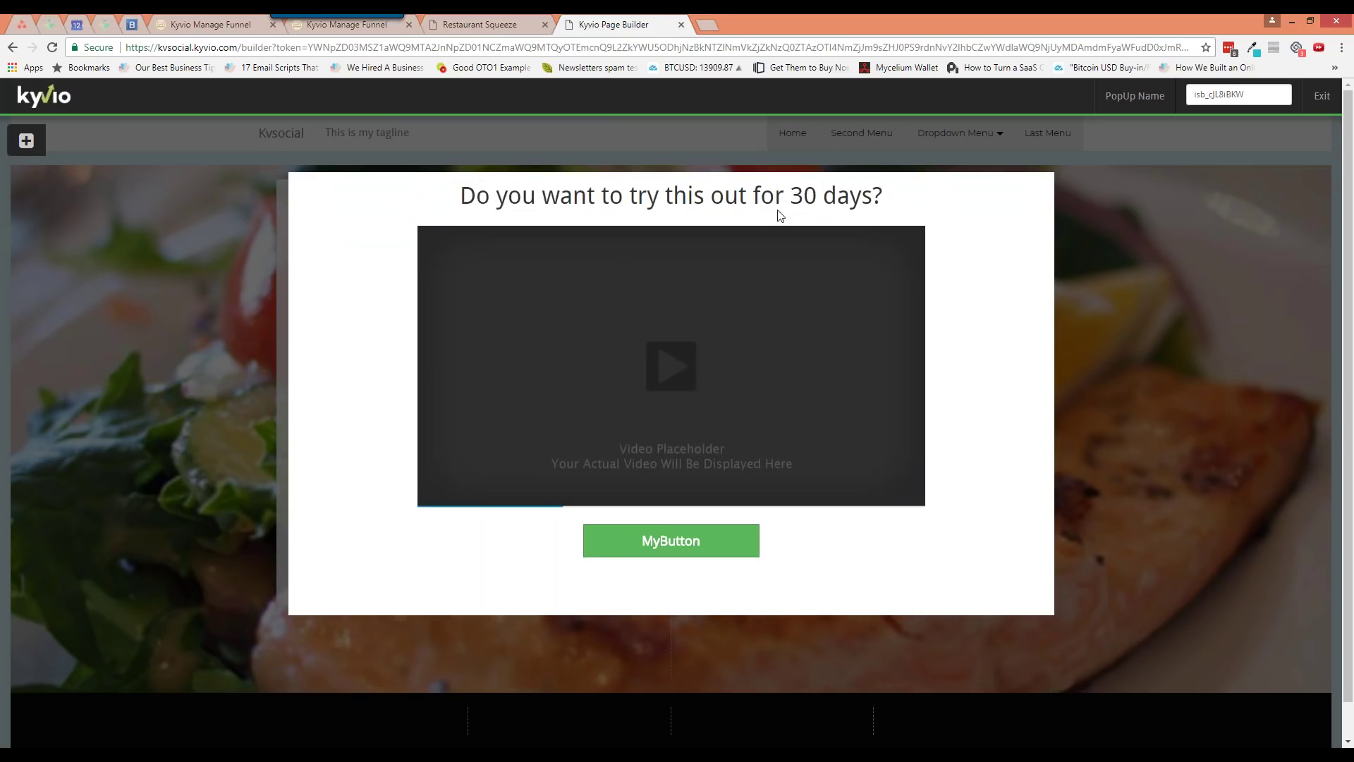
Adjust the heading's top margin in its text settings
{"action": "left_click", "coordinate": [948, 182]}
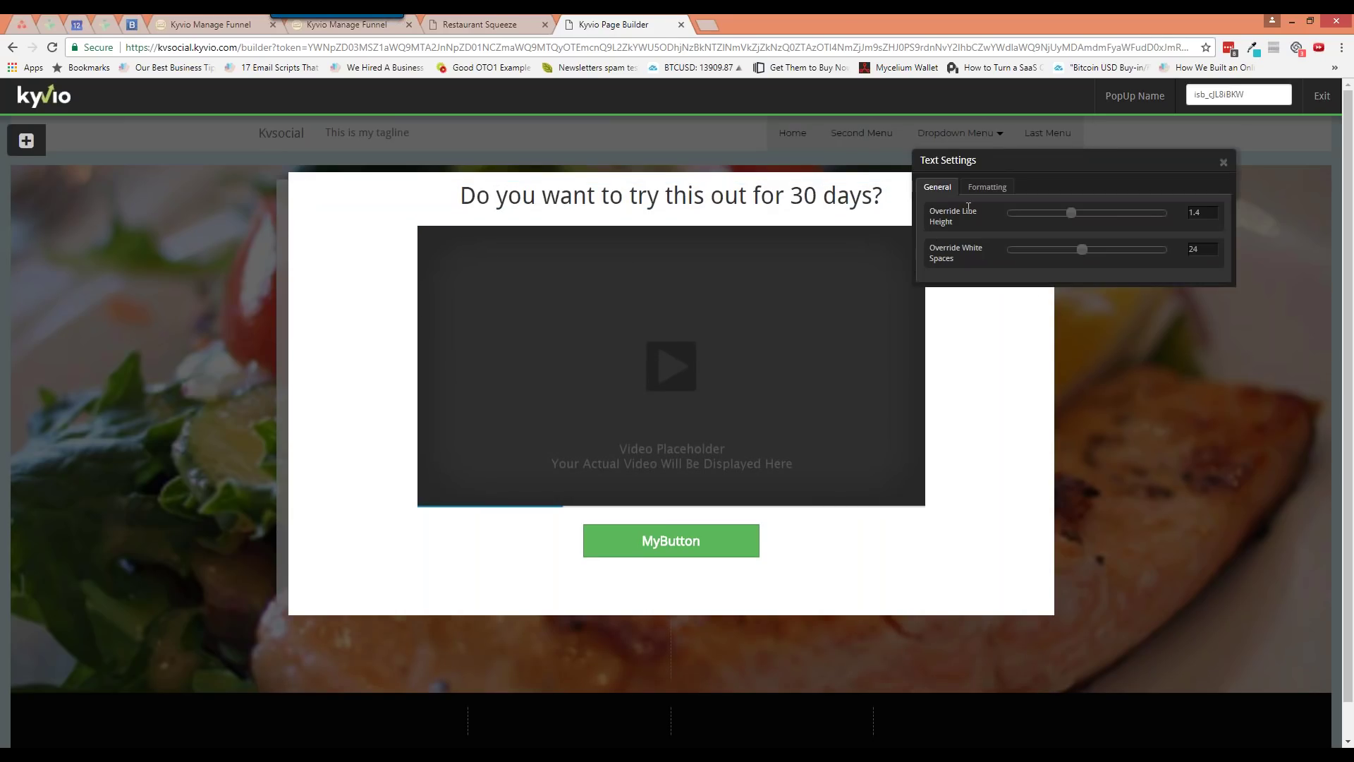
{"action": "left_click", "coordinate": [985, 188]}
{"action": "left_click_drag", "start_coordinate": [1008, 319], "coordinate": [1021, 322]}
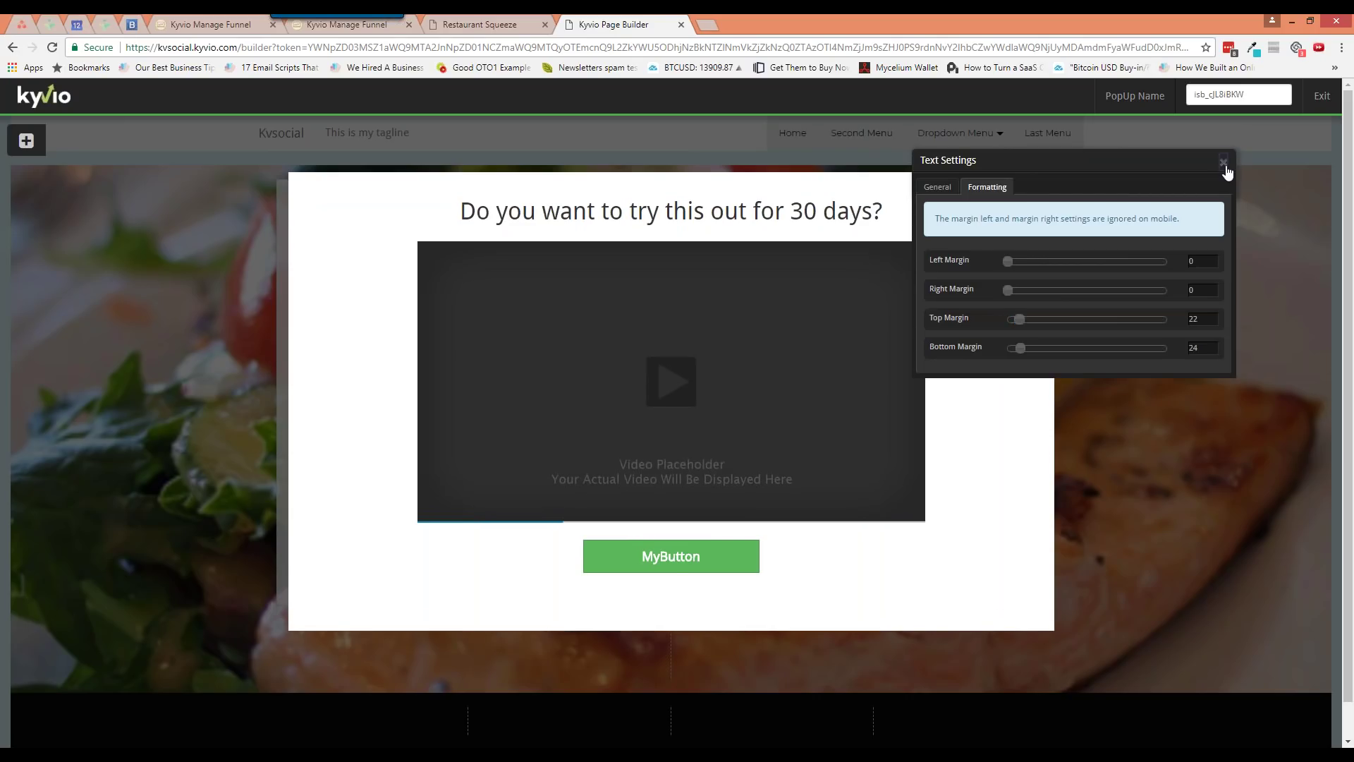
{"action": "left_click", "coordinate": [1225, 163]}
Label the button 'YES - TAKE ME THERE!' with font size 28 and width 477, then exit the popup editor
{"action": "mouse_move", "coordinate": [673, 567]}
{"action": "left_click", "coordinate": [650, 544]}
{"action": "key", "text": "ctrl+a"}
{"action": "type", "text": "YES - TAKE ME THERE!"}
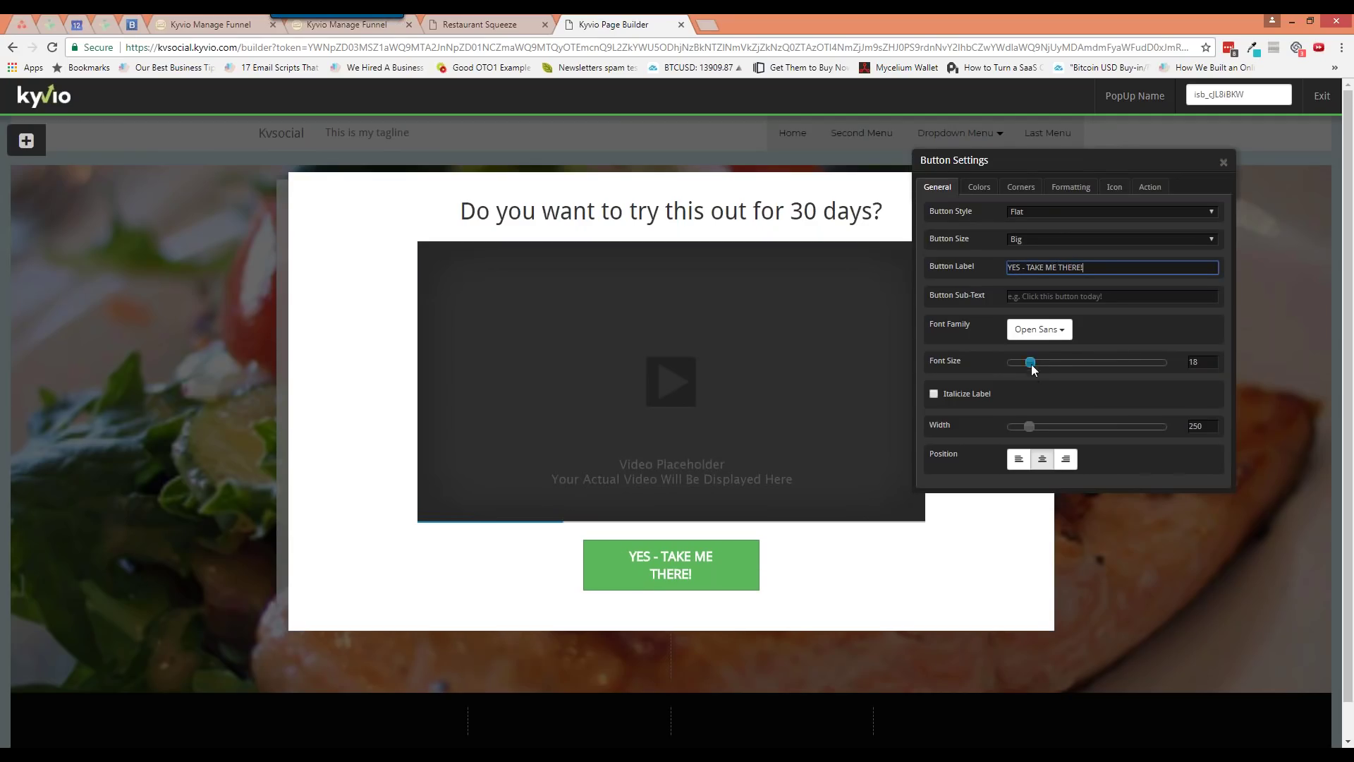
{"action": "left_click_drag", "start_coordinate": [1030, 362], "coordinate": [1056, 362]}
{"action": "left_click_drag", "start_coordinate": [1031, 426], "coordinate": [1068, 427]}
{"action": "left_click", "coordinate": [1228, 160]}
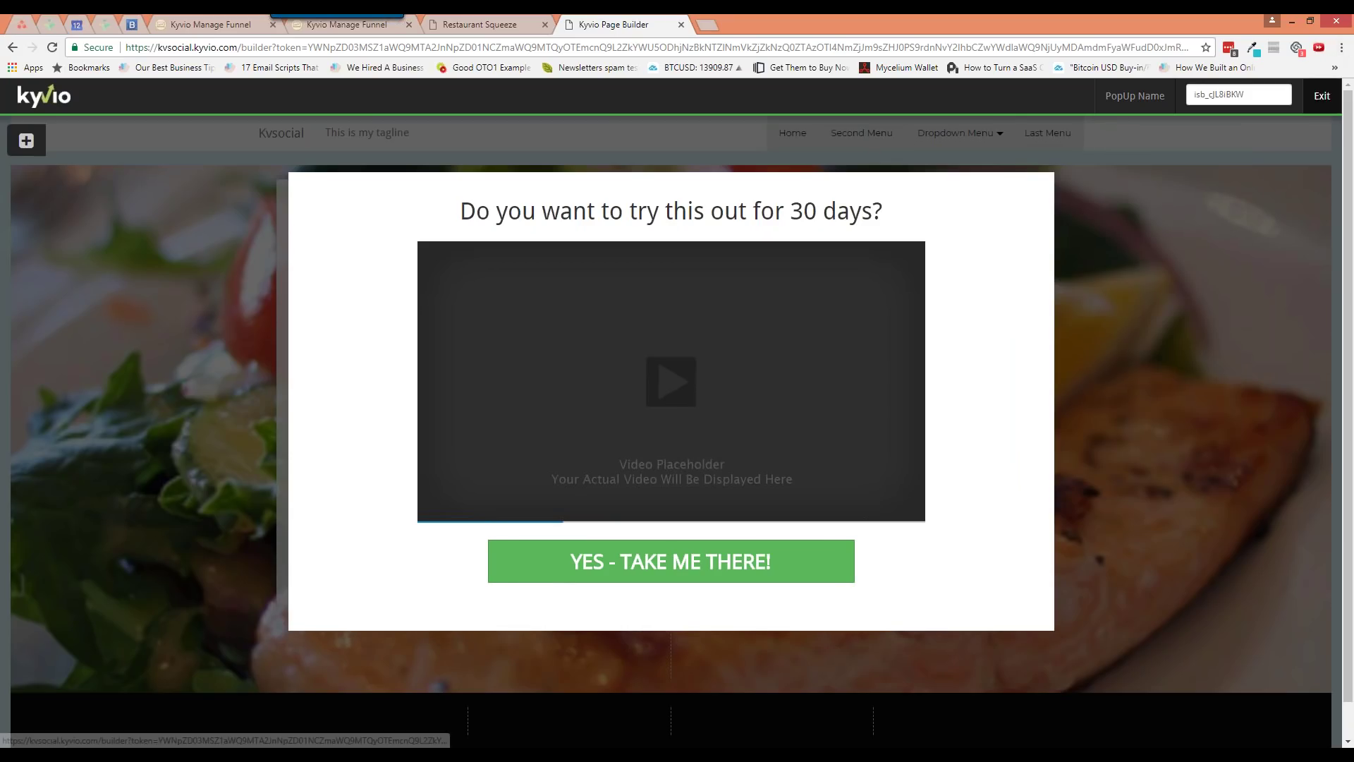
{"action": "left_click", "coordinate": [1322, 95]}
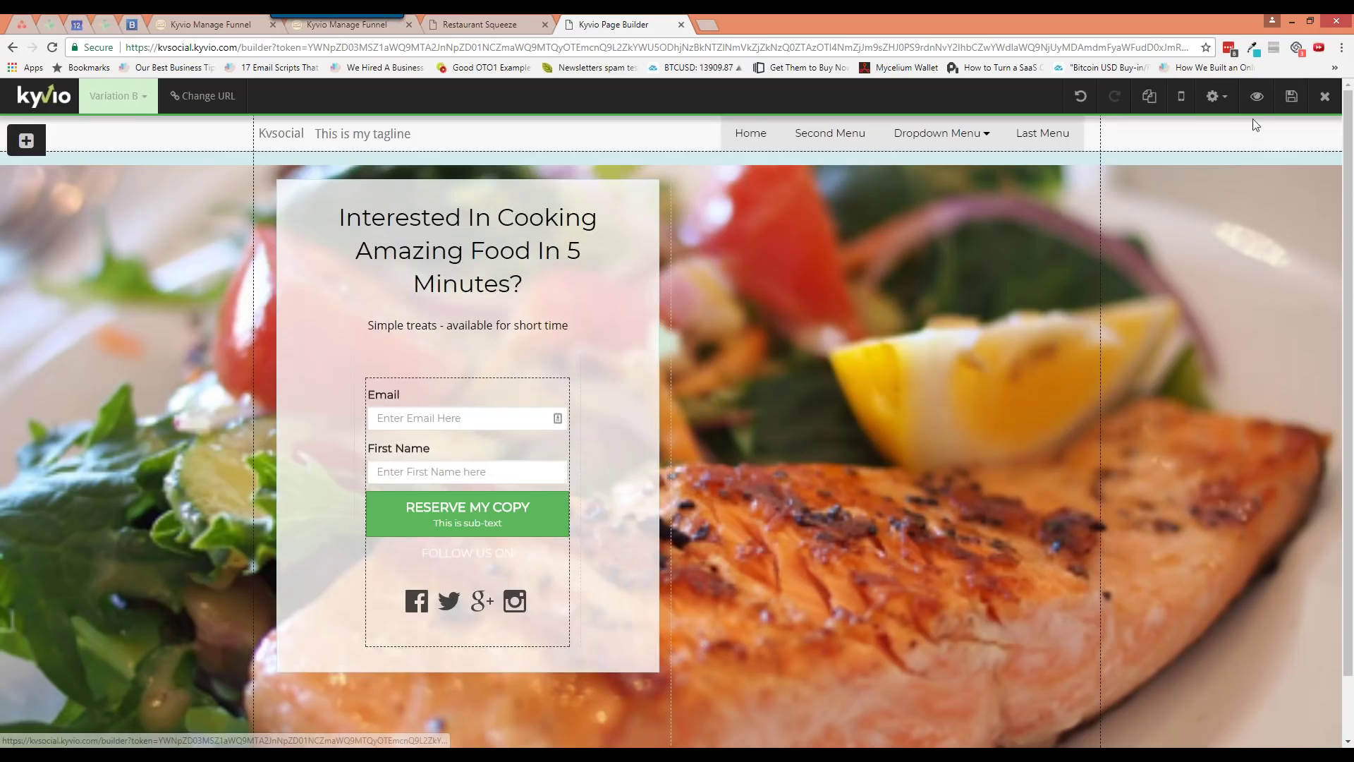
Save the page, check Conversion Tools, and preview the live squeeze page
{"action": "left_click", "coordinate": [1291, 97]}
{"action": "left_click", "coordinate": [1215, 96]}
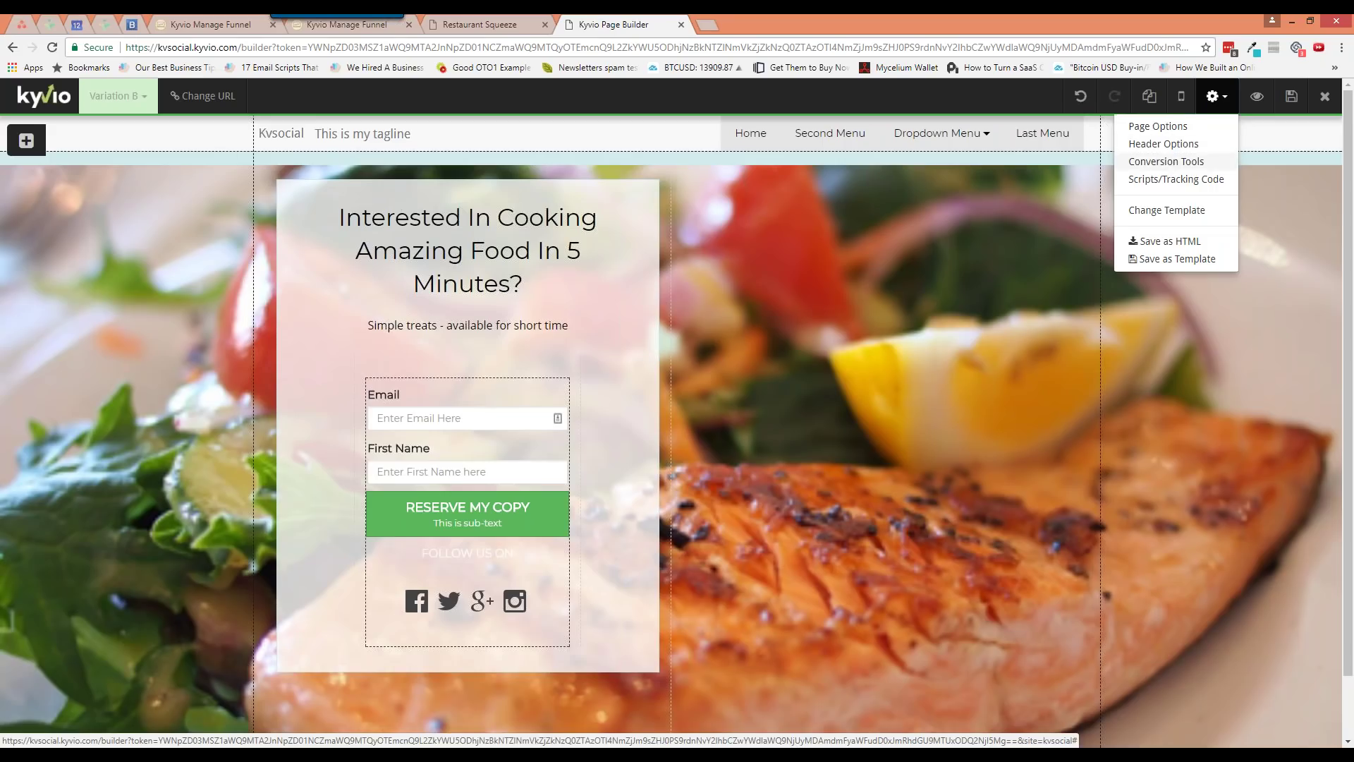
{"action": "left_click", "coordinate": [1165, 161]}
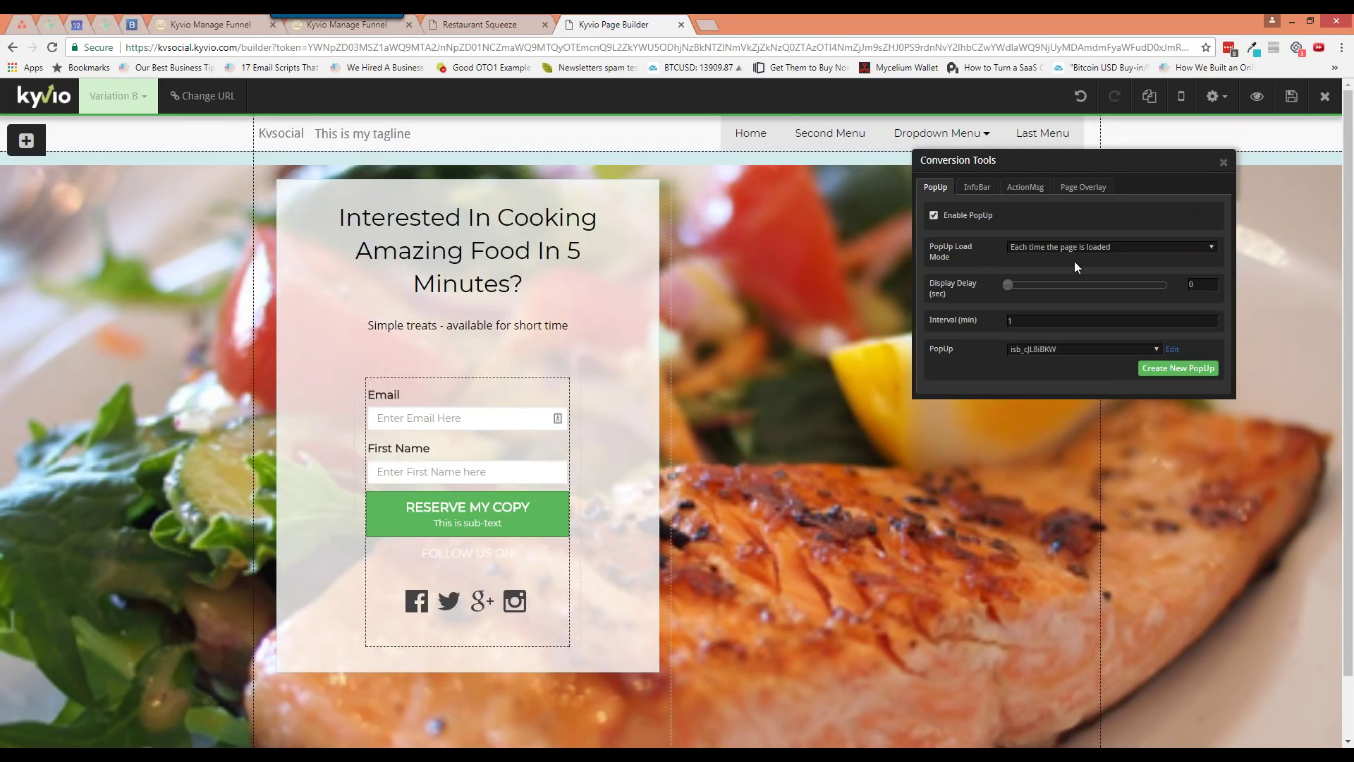
{"action": "left_click", "coordinate": [1223, 162]}
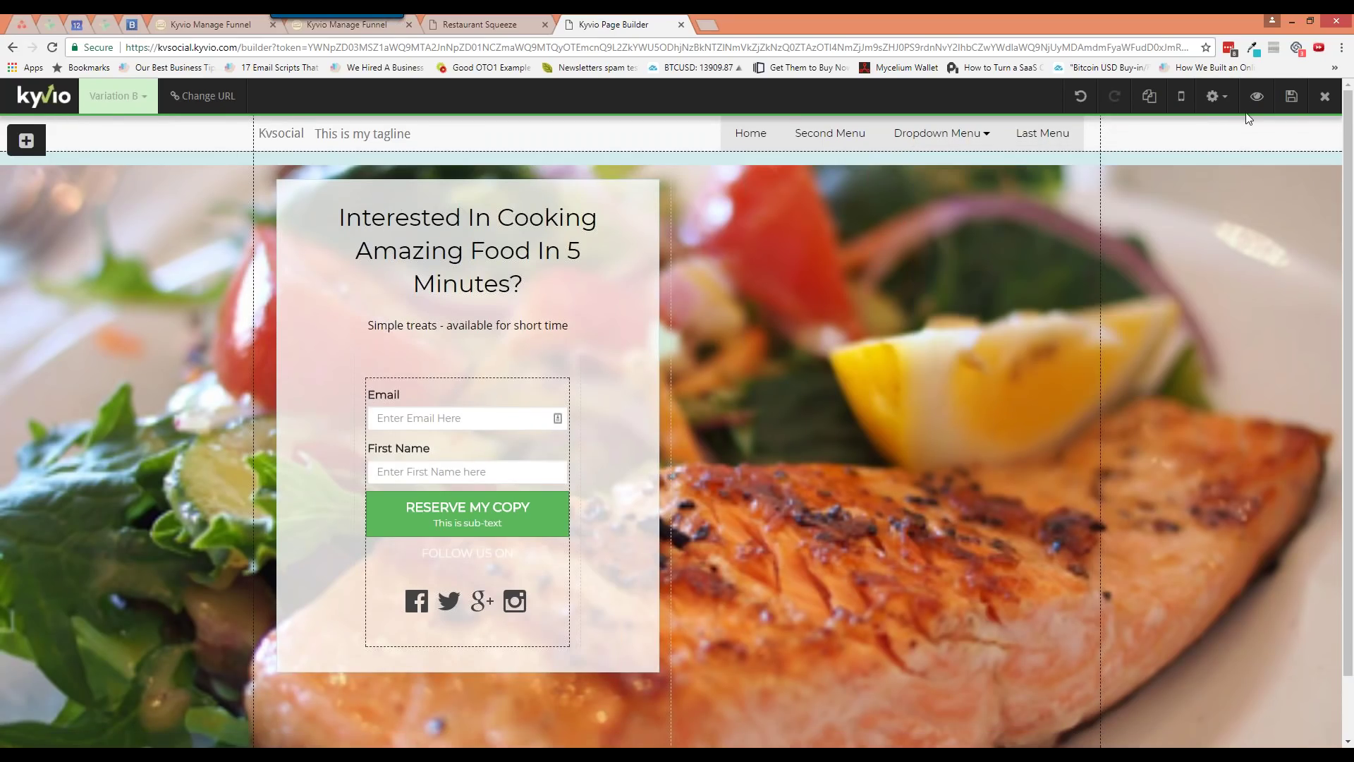
{"action": "left_click", "coordinate": [1257, 99]}
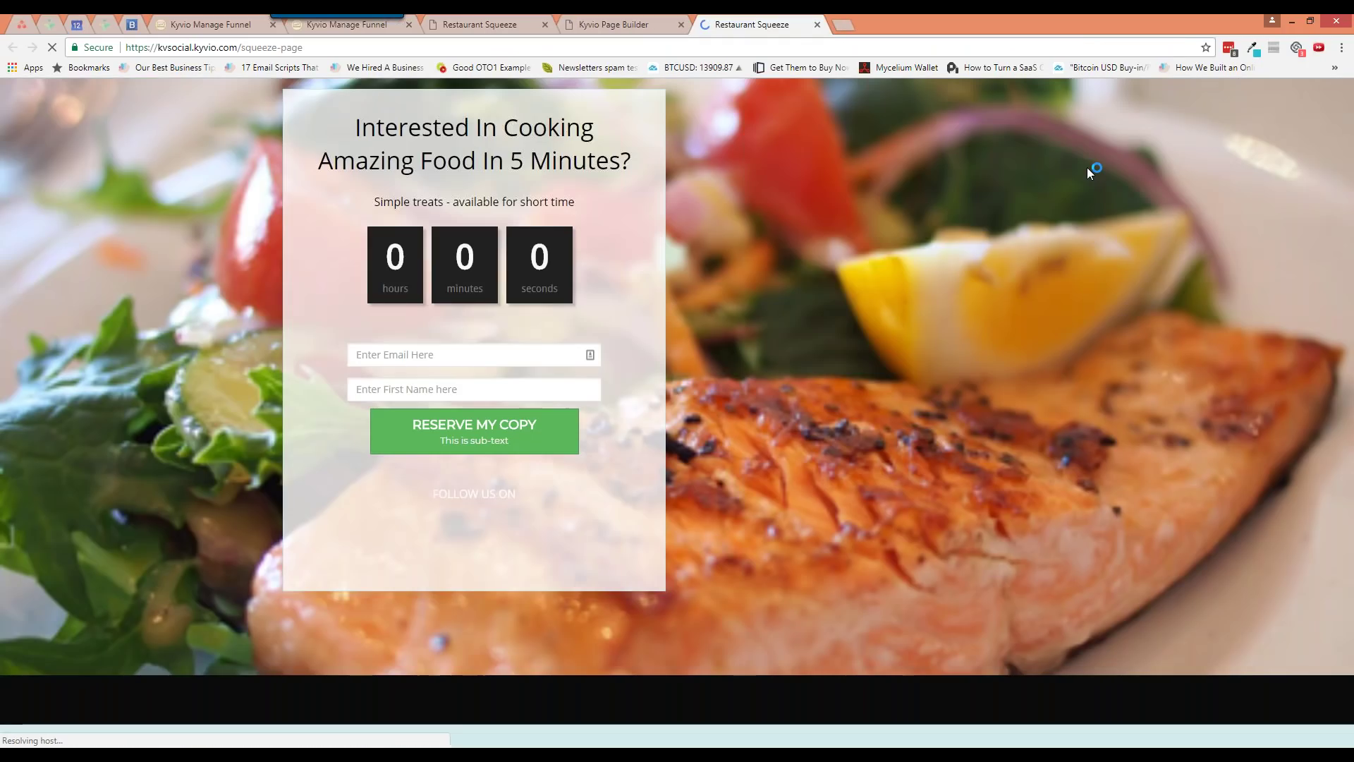
{"action": "left_click", "coordinate": [640, 24]}
{"action": "left_click", "coordinate": [752, 24]}
{"action": "left_click", "coordinate": [635, 24]}
In Conversion Tools, clear the popup Interval and set PopUp Load Mode to Exit Intent
{"action": "left_click", "coordinate": [1213, 96]}
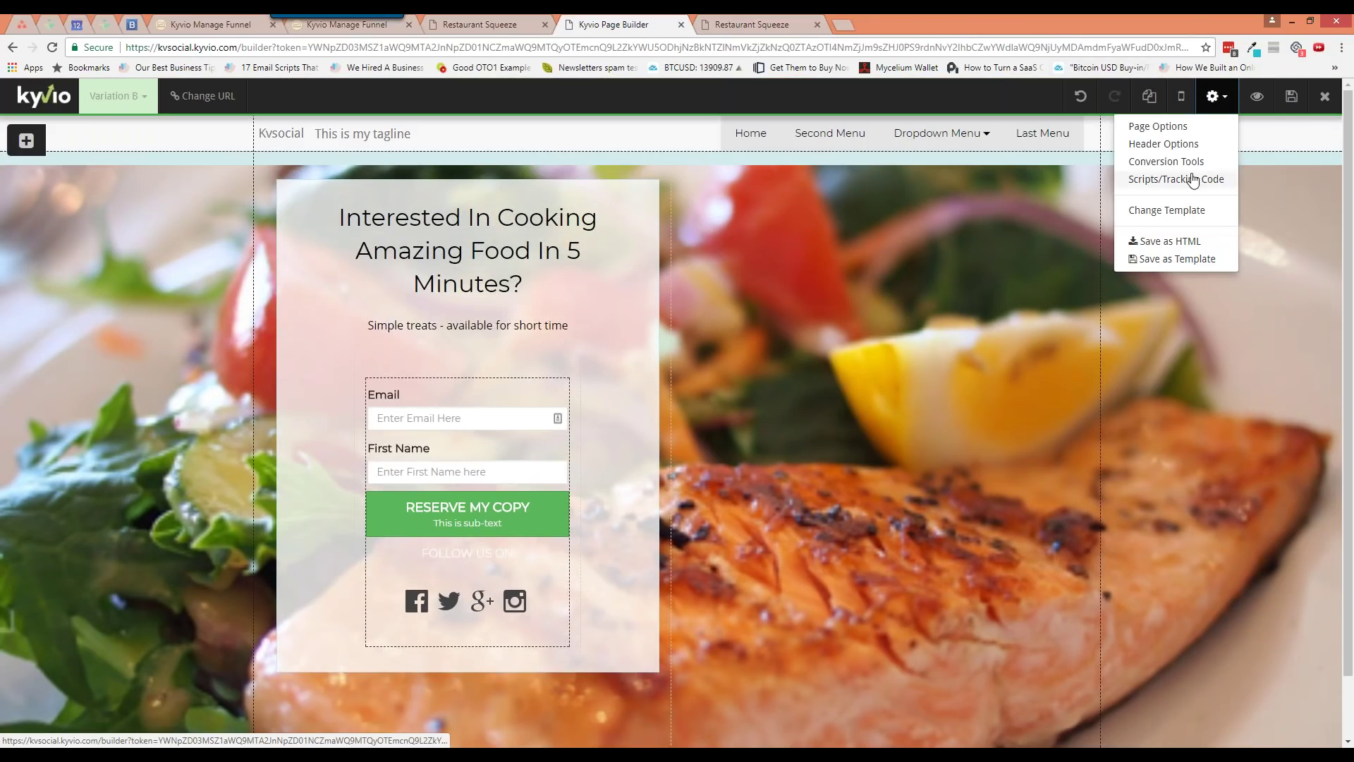
{"action": "left_click", "coordinate": [1188, 161]}
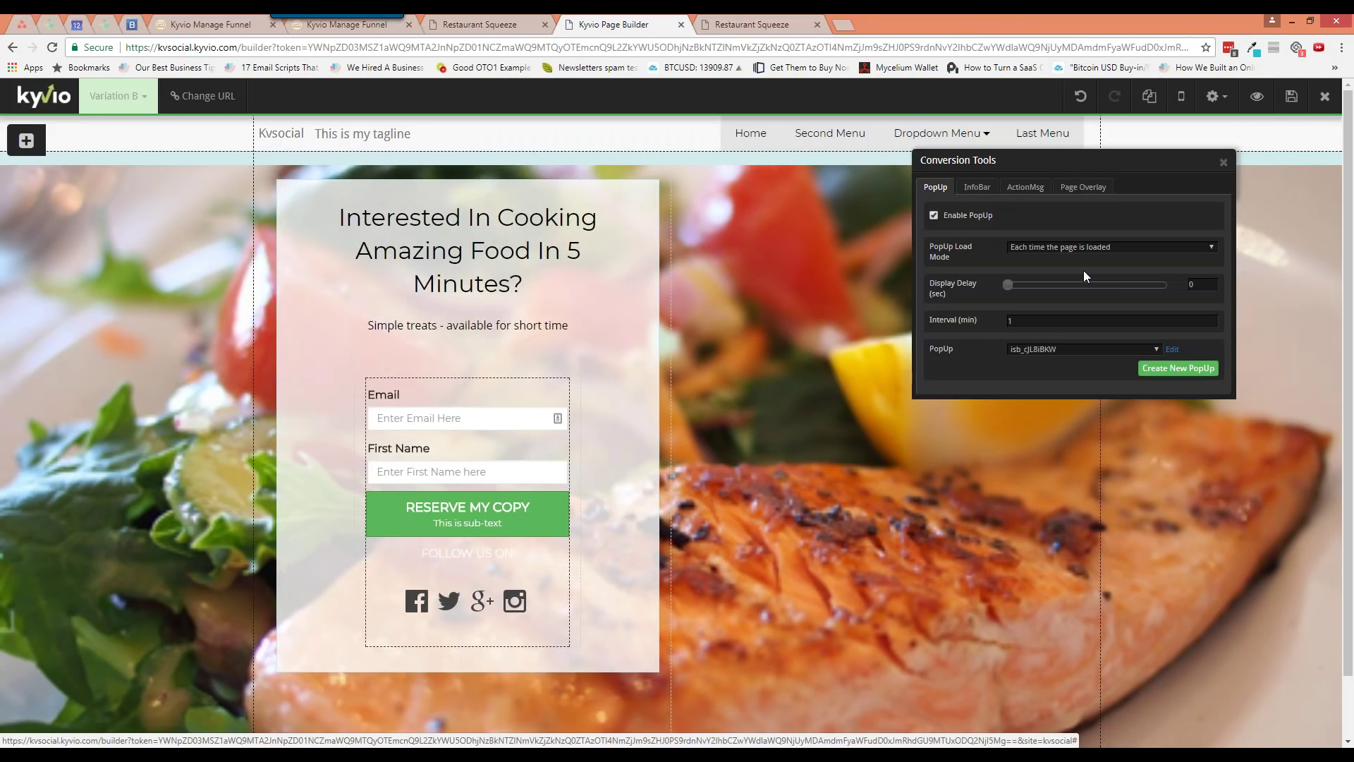
{"action": "double_click", "coordinate": [1028, 322]}
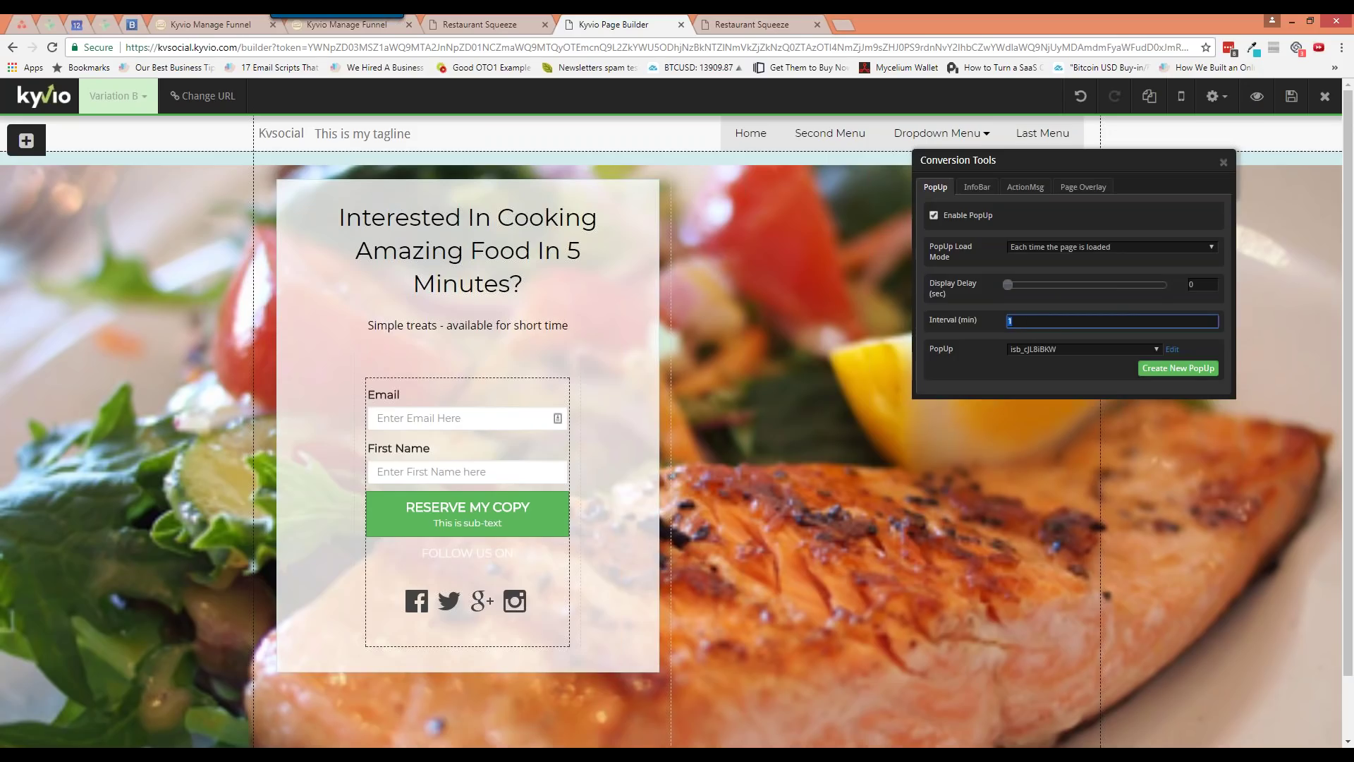
{"action": "key", "text": "BackSpace"}
{"action": "key", "text": "Tab"}
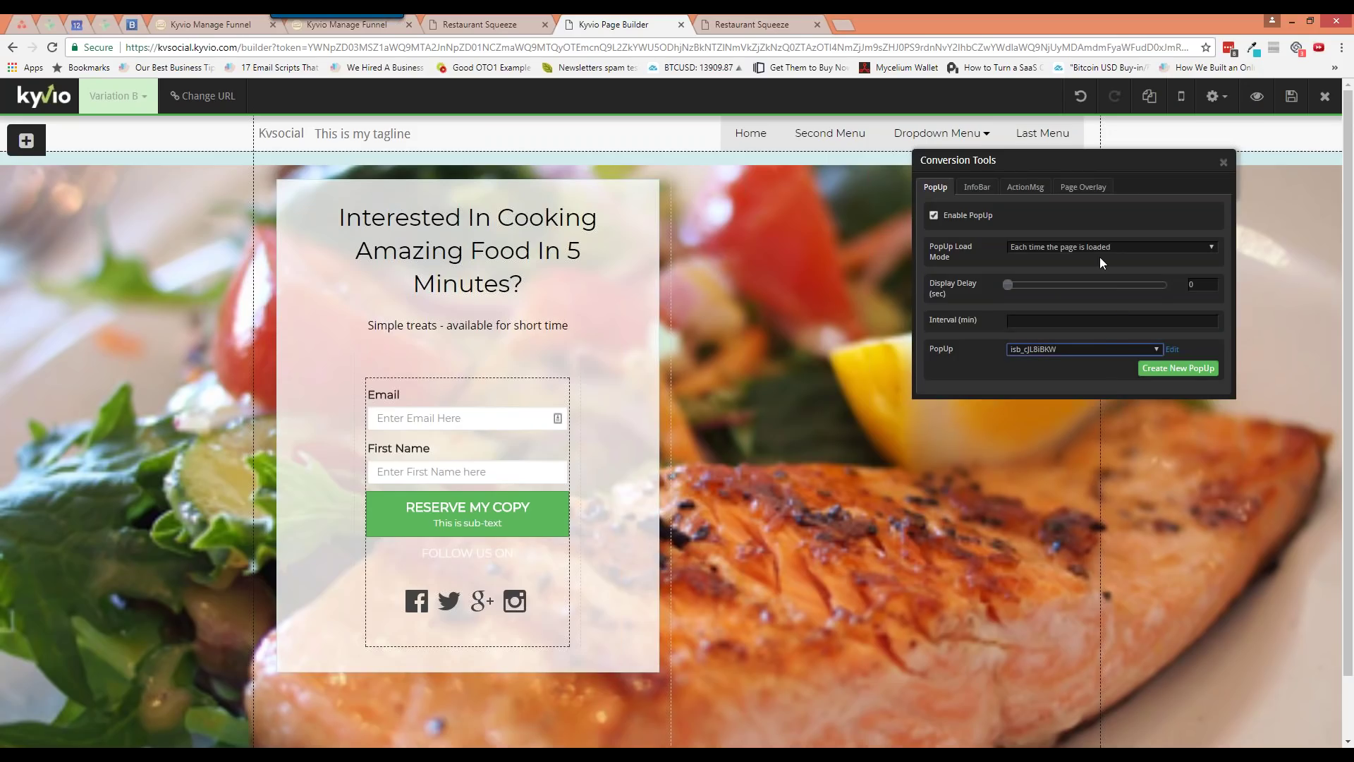
{"action": "left_click", "coordinate": [1092, 246]}
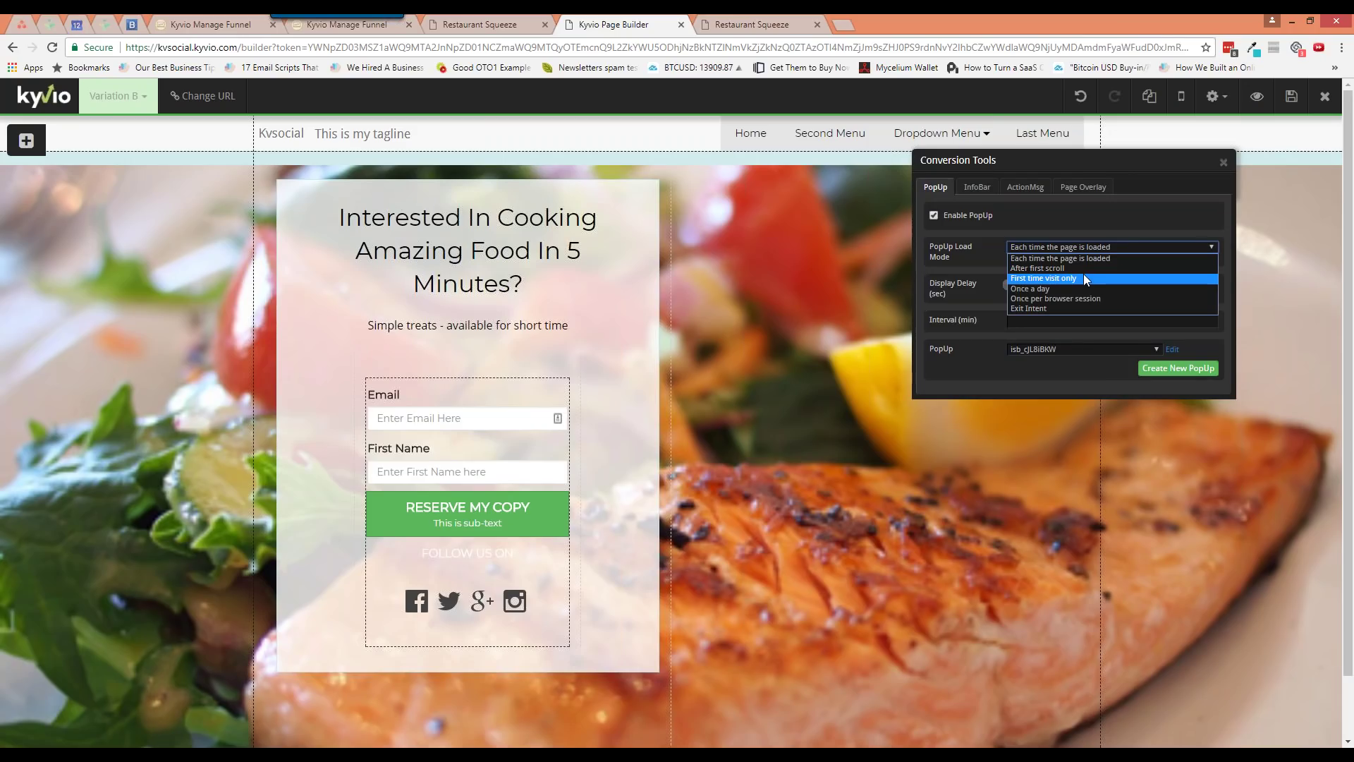
{"action": "left_click", "coordinate": [1073, 309]}
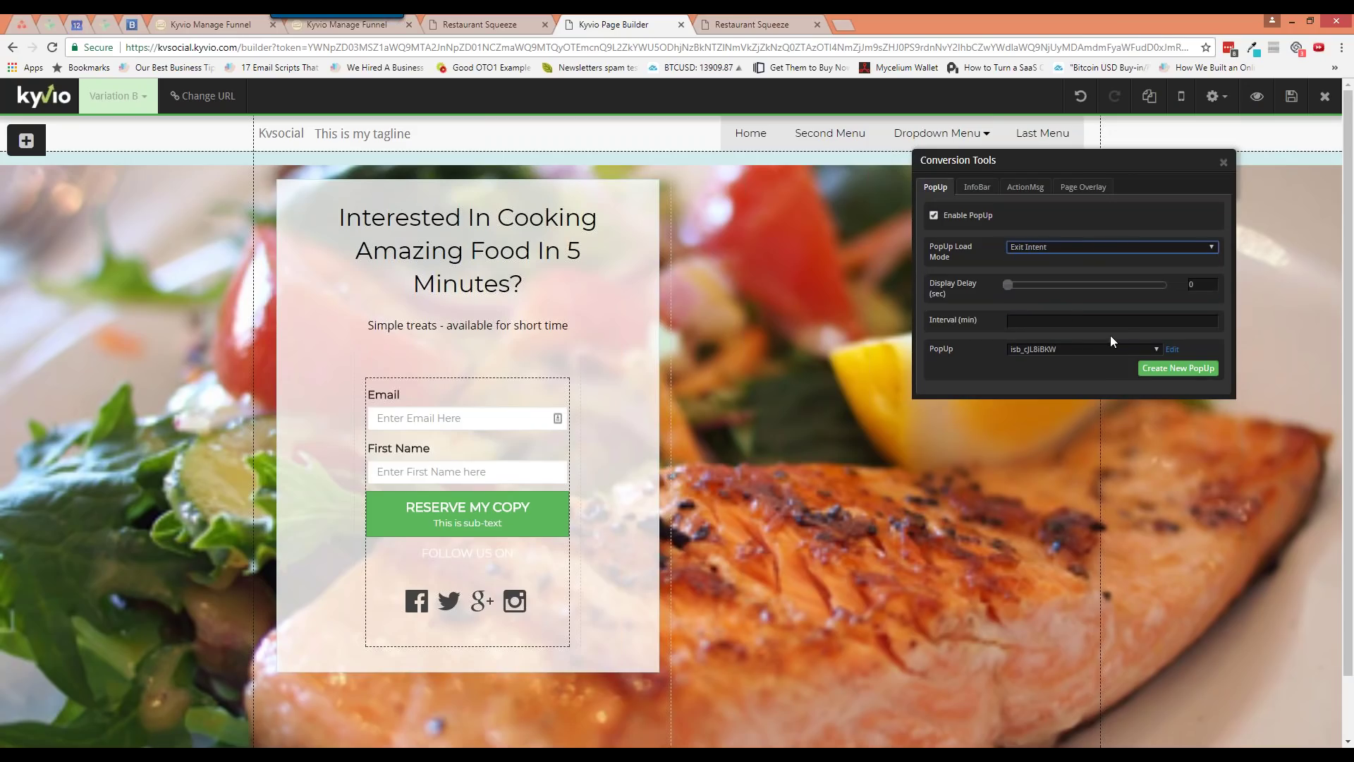
{"action": "left_click", "coordinate": [1224, 162]}
Save the page and reload the live squeeze page tab
{"action": "left_click", "coordinate": [1291, 96]}
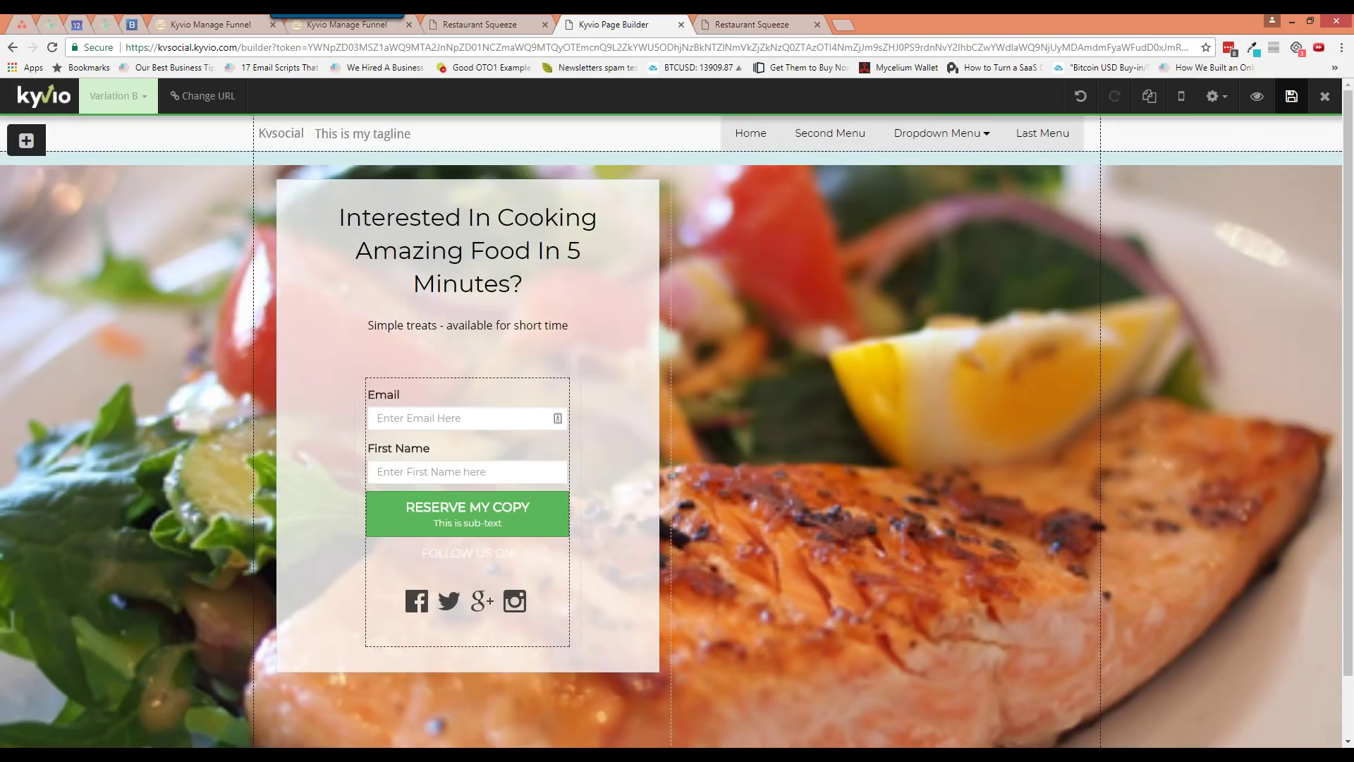
{"action": "right_click", "coordinate": [756, 22]}
{"action": "left_click", "coordinate": [782, 56]}
{"action": "left_click", "coordinate": [751, 24]}
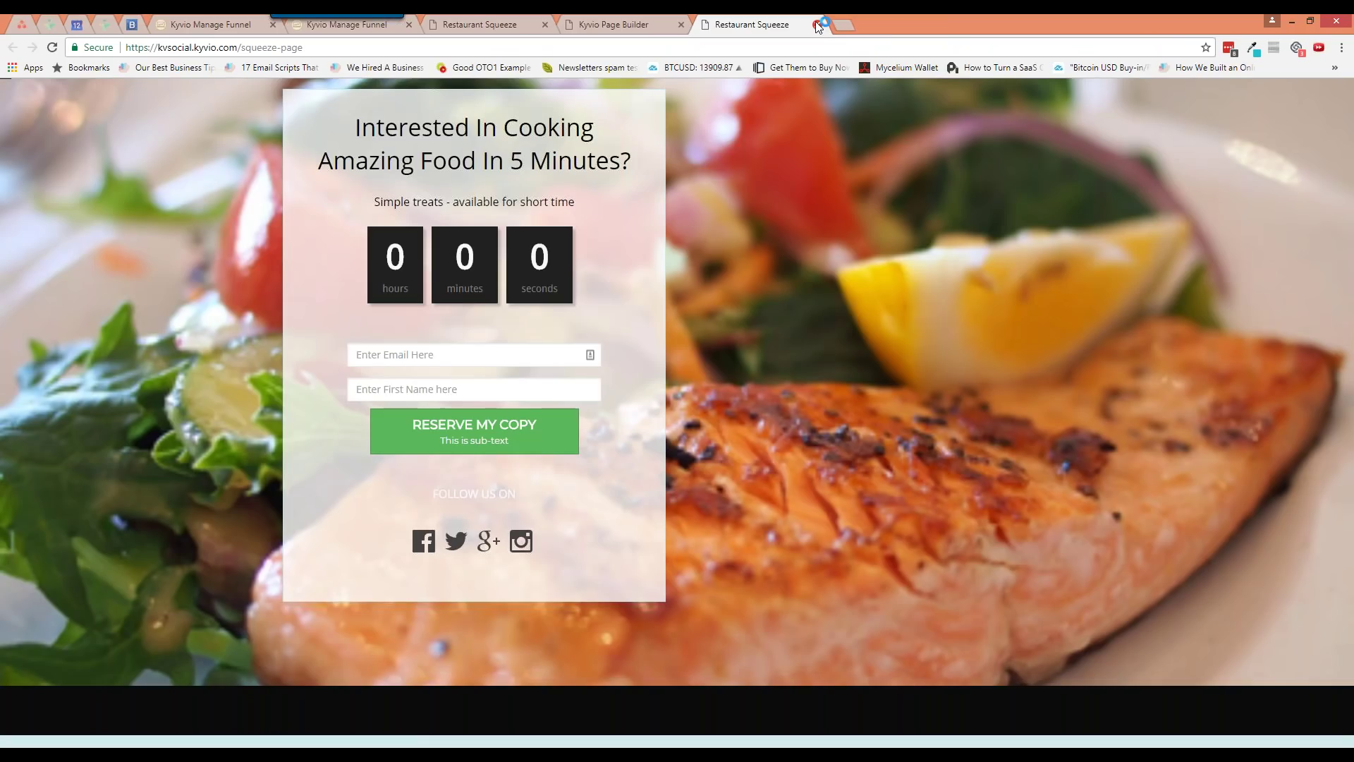
{"action": "left_click", "coordinate": [615, 24]}
{"action": "left_click", "coordinate": [1215, 96]}
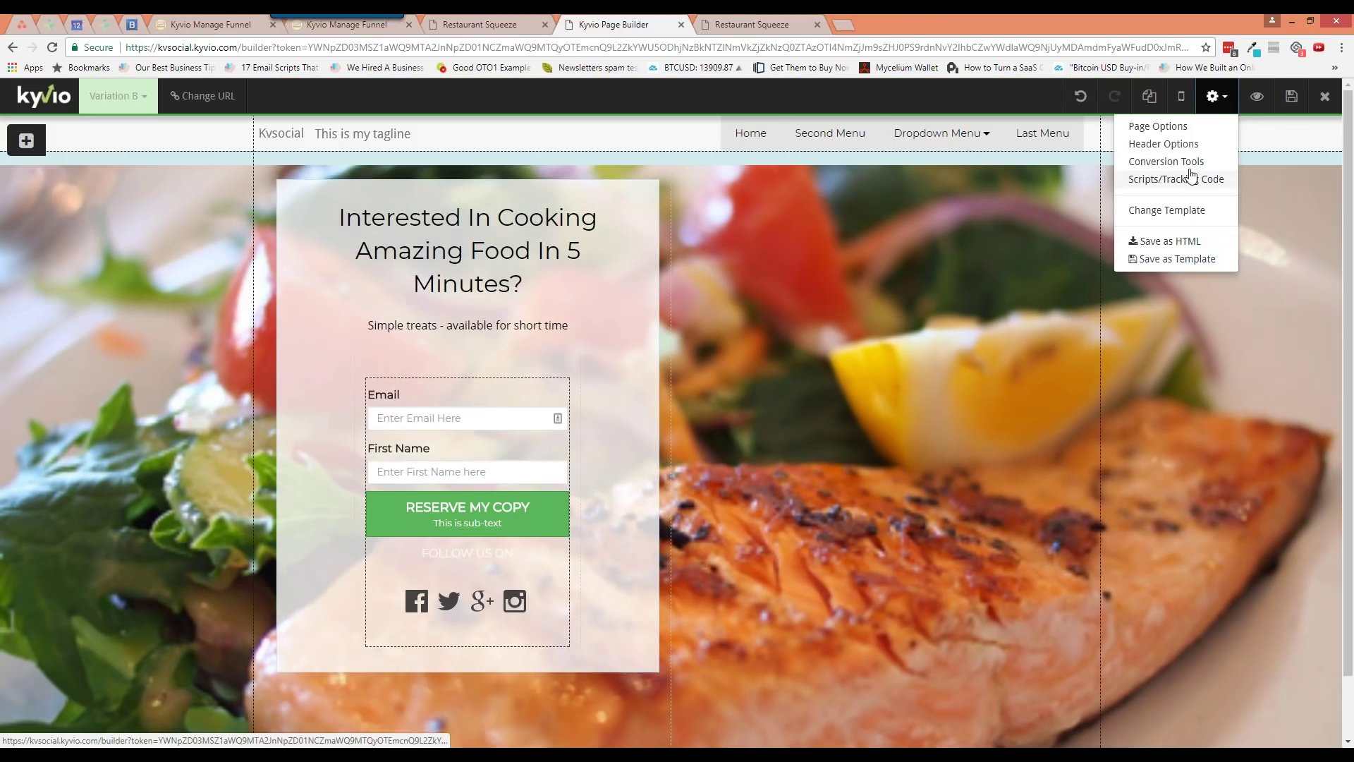
Set the popup Interval to 1 and inspect the currently assigned popup in the editor
{"action": "left_click", "coordinate": [1182, 161]}
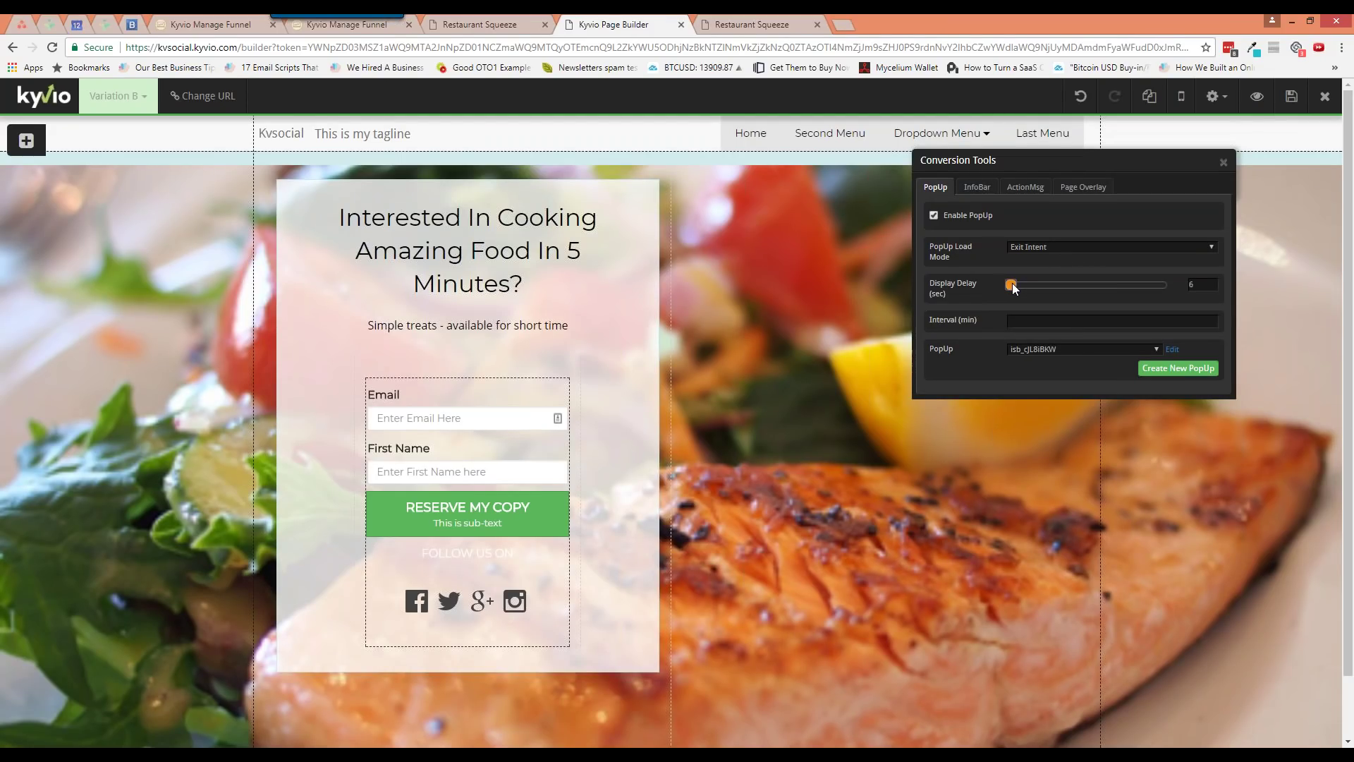
{"action": "left_click", "coordinate": [1047, 321]}
{"action": "type", "text": "1"}
{"action": "left_click", "coordinate": [1061, 348]}
{"action": "left_click", "coordinate": [1068, 365]}
{"action": "left_click", "coordinate": [1171, 349]}
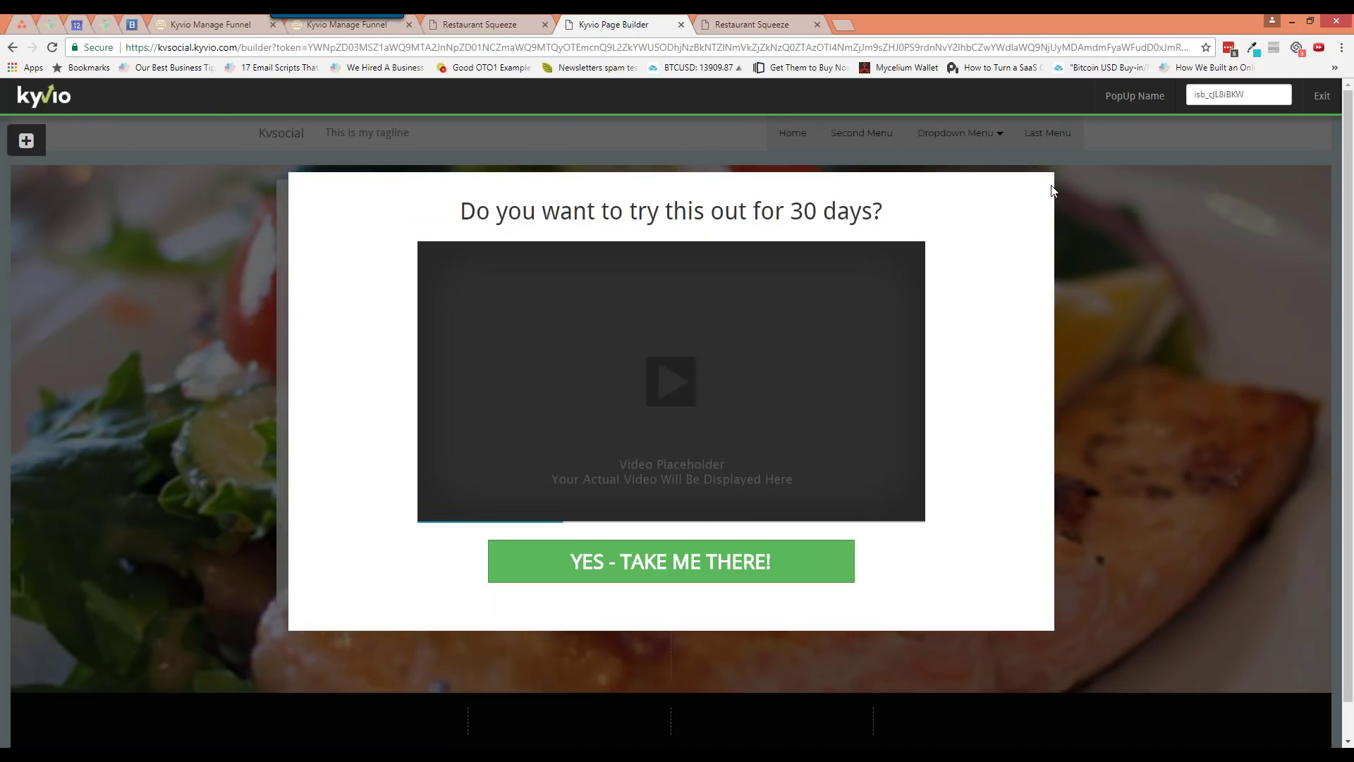
{"action": "left_click", "coordinate": [1042, 174]}
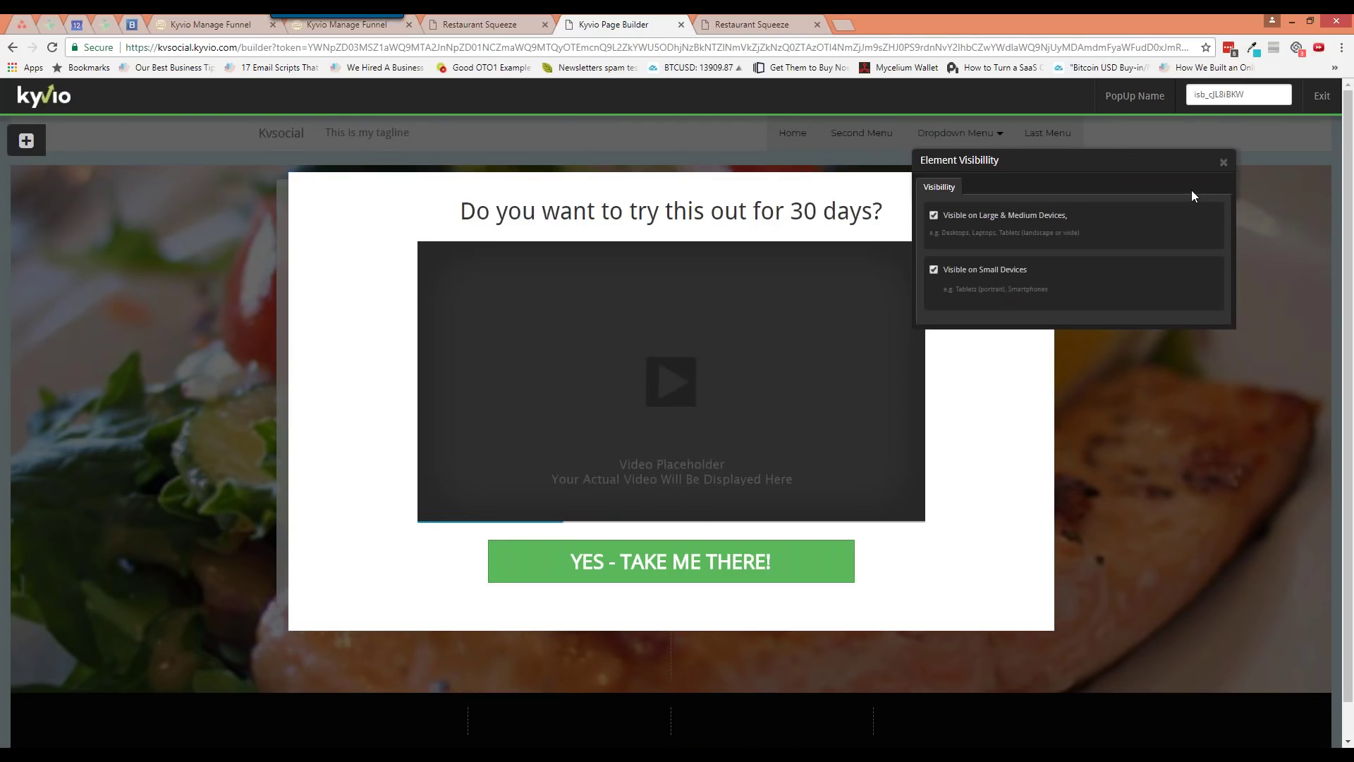
{"action": "left_click", "coordinate": [1224, 162]}
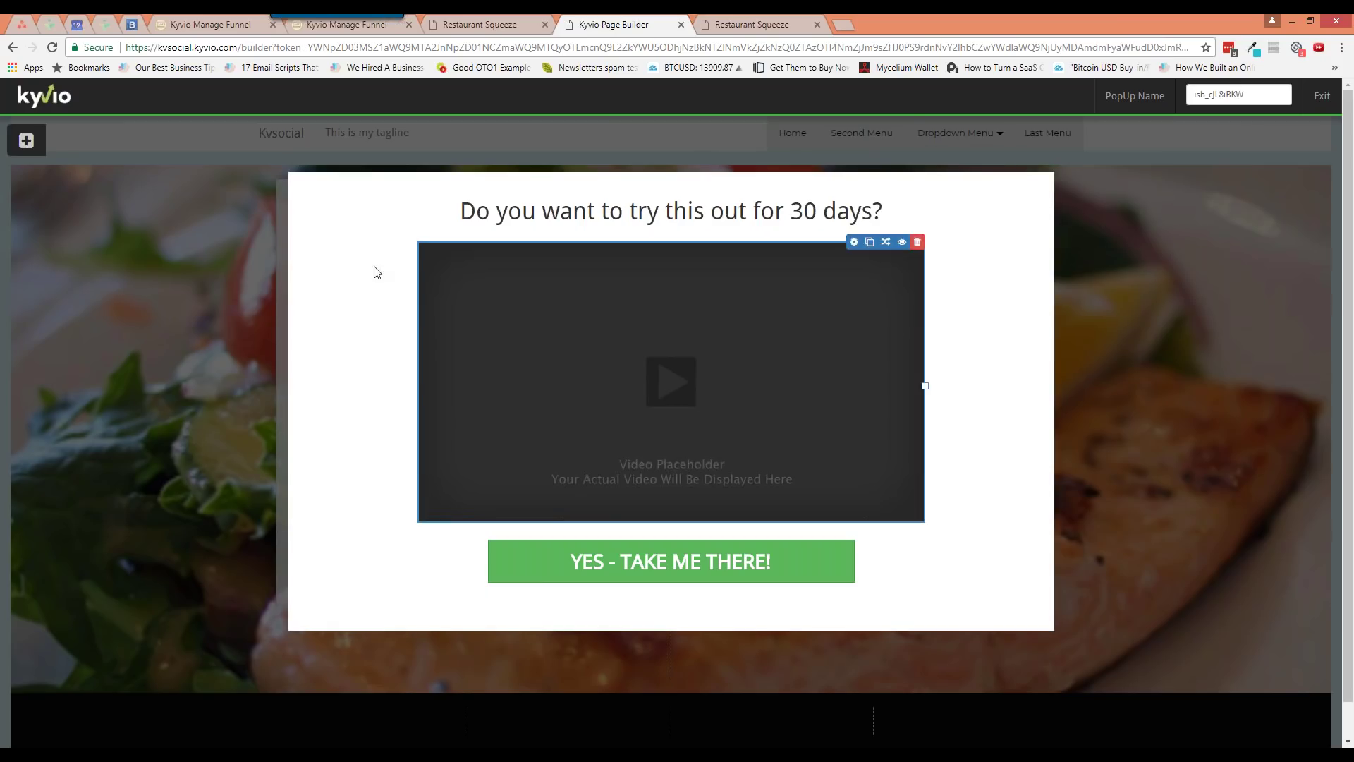
{"action": "left_click", "coordinate": [1322, 96]}
Choose isb_NPWyIHFZ as the page's popup and preview it in the popup editor
{"action": "left_click", "coordinate": [1213, 97]}
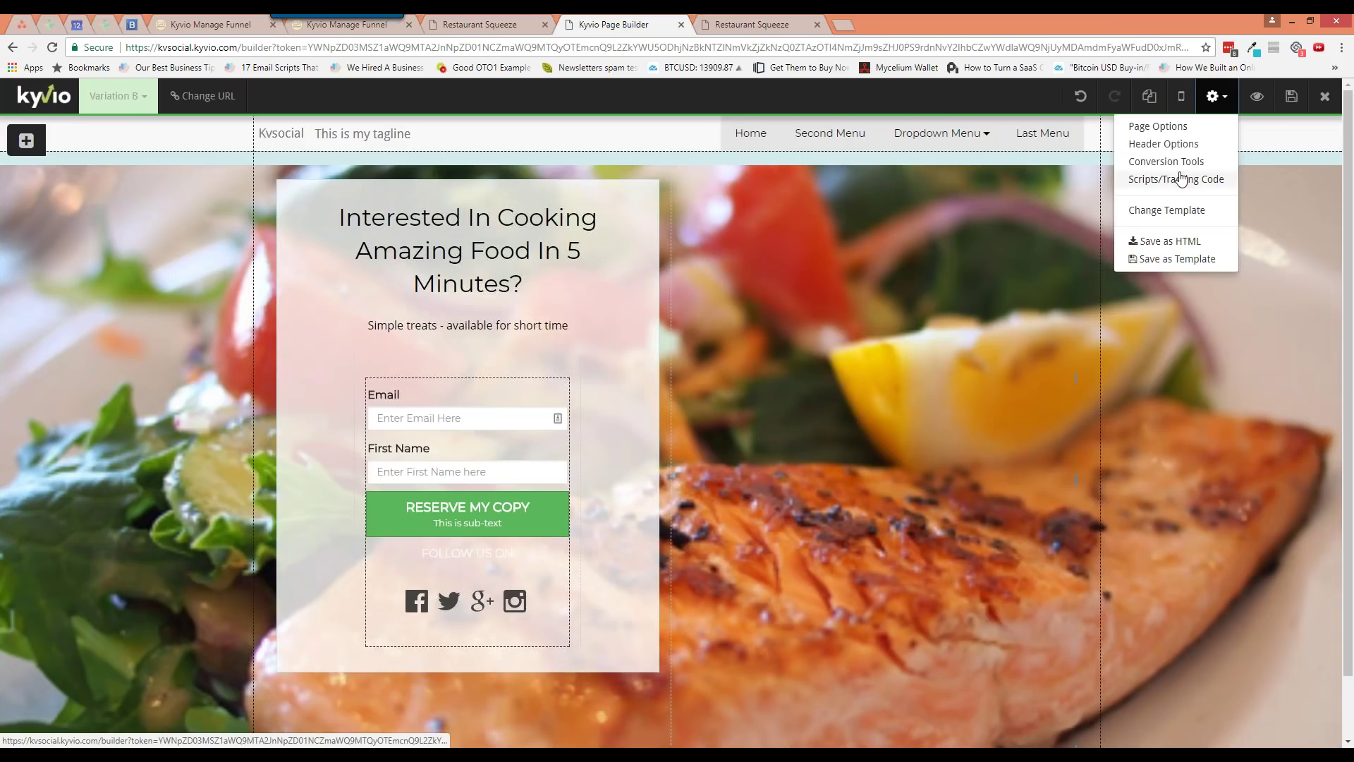
{"action": "left_click", "coordinate": [1146, 168]}
{"action": "left_click", "coordinate": [1070, 348]}
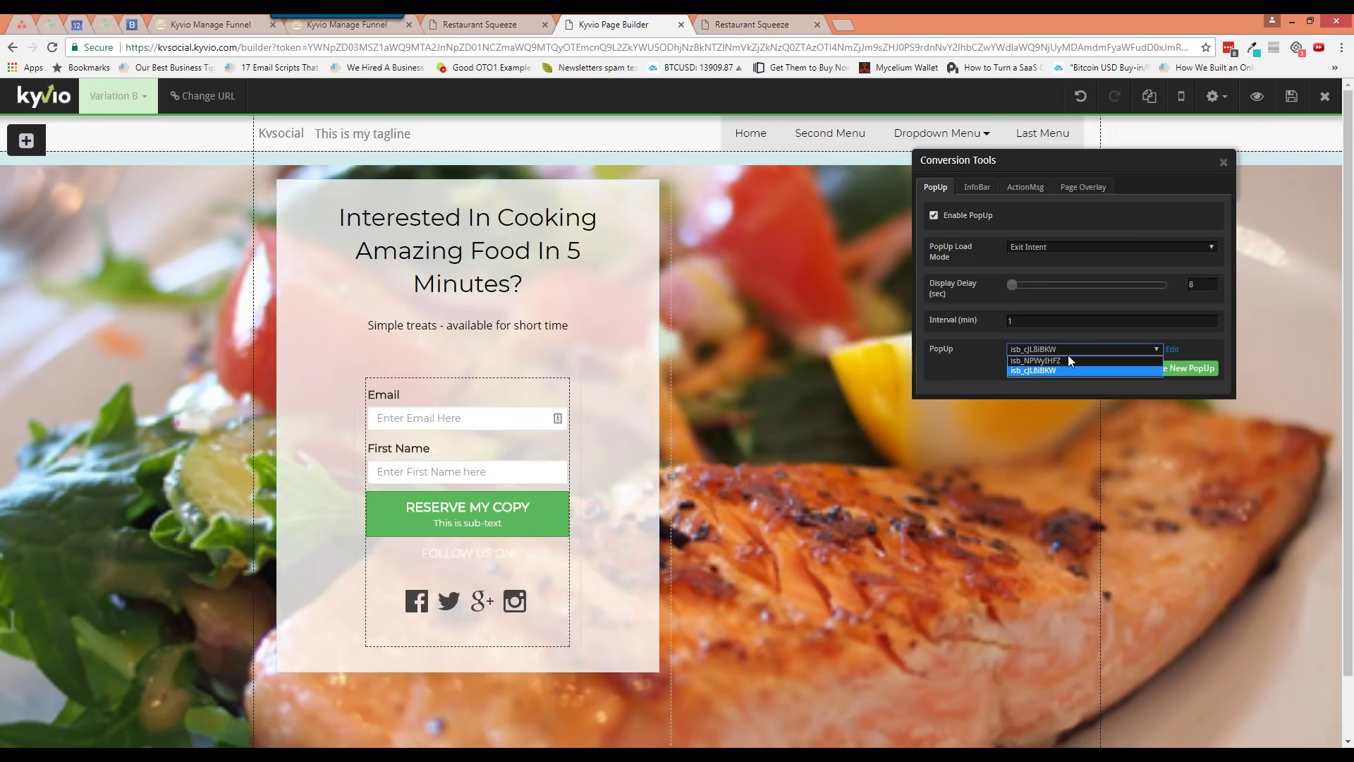
{"action": "left_click", "coordinate": [1062, 360]}
{"action": "left_click", "coordinate": [1061, 349]}
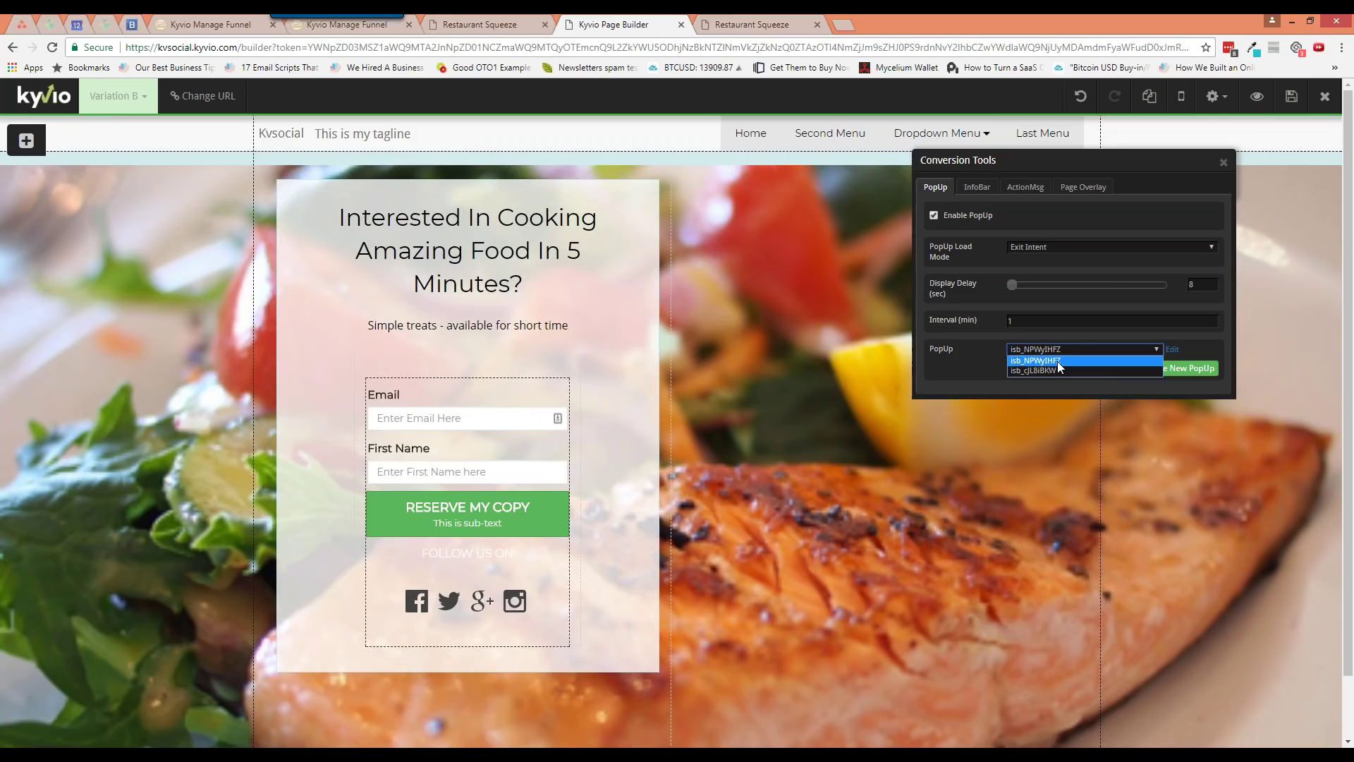
{"action": "left_click", "coordinate": [1095, 360]}
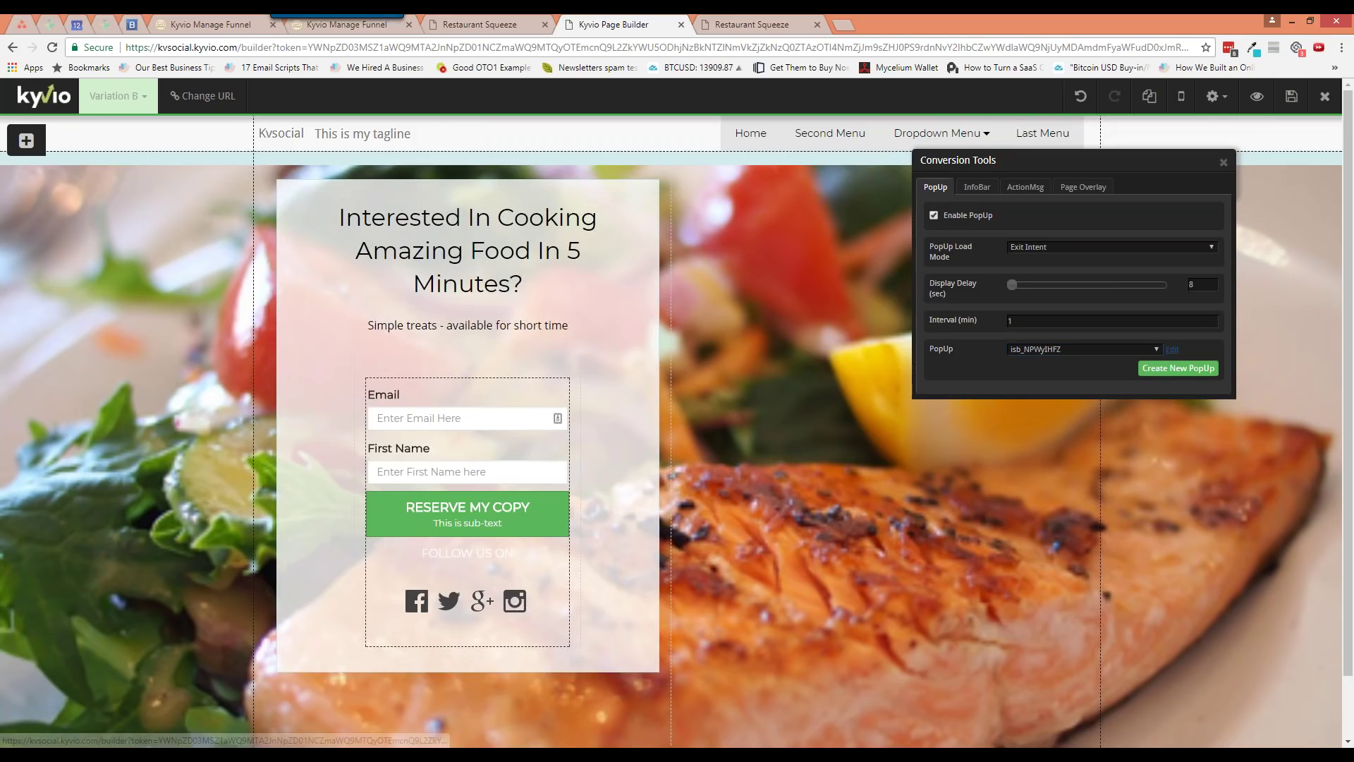
{"action": "left_click", "coordinate": [1172, 349]}
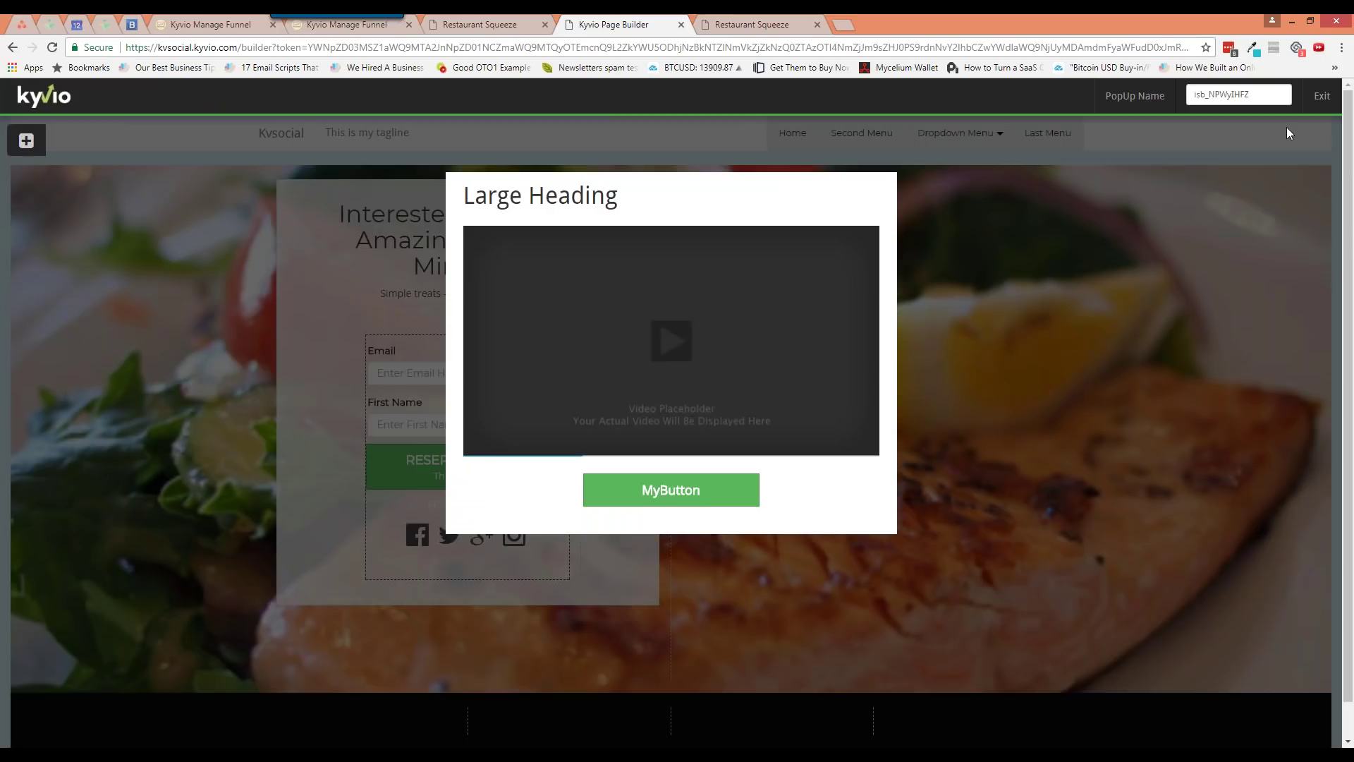
{"action": "left_click", "coordinate": [1320, 96]}
Reopen Conversion Tools, then switch to the live squeeze page tab
{"action": "left_click", "coordinate": [1216, 96]}
{"action": "left_click", "coordinate": [1146, 160]}
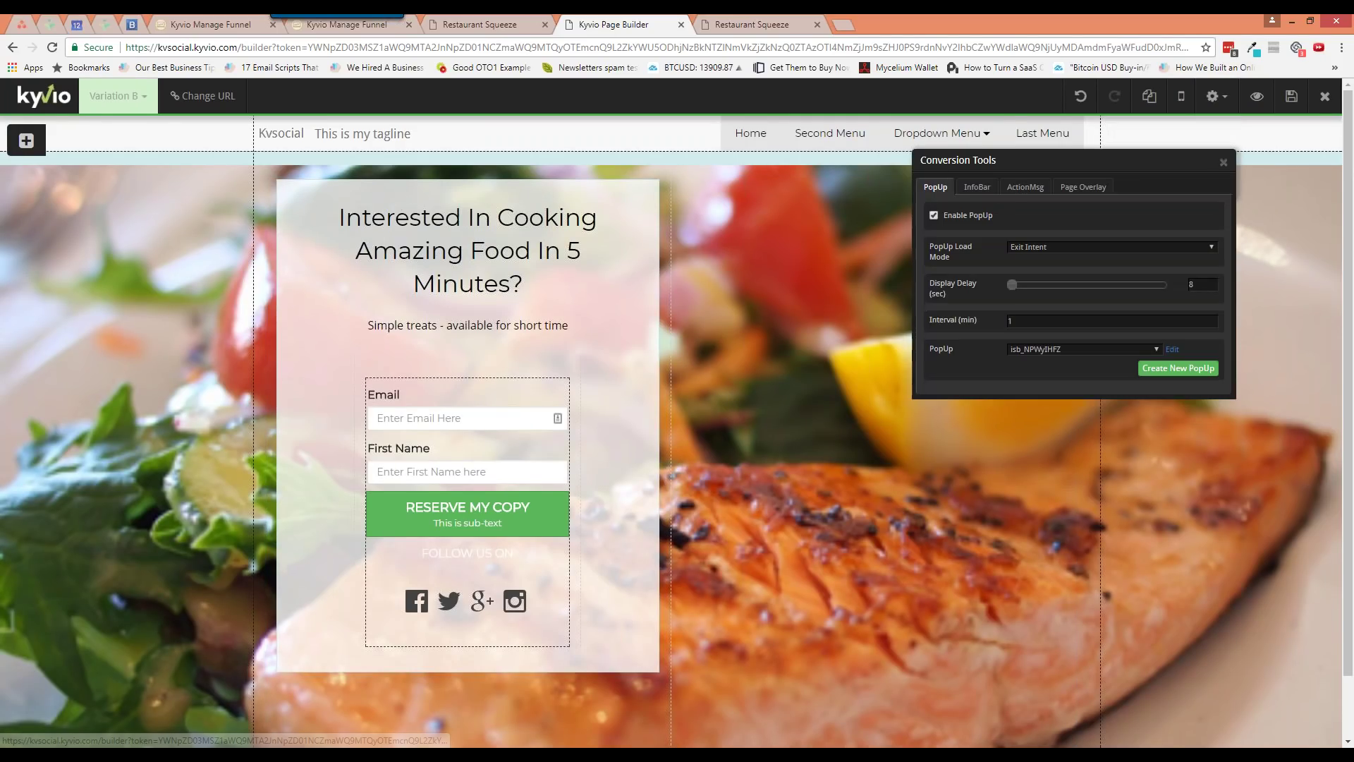
{"action": "left_click", "coordinate": [752, 24]}
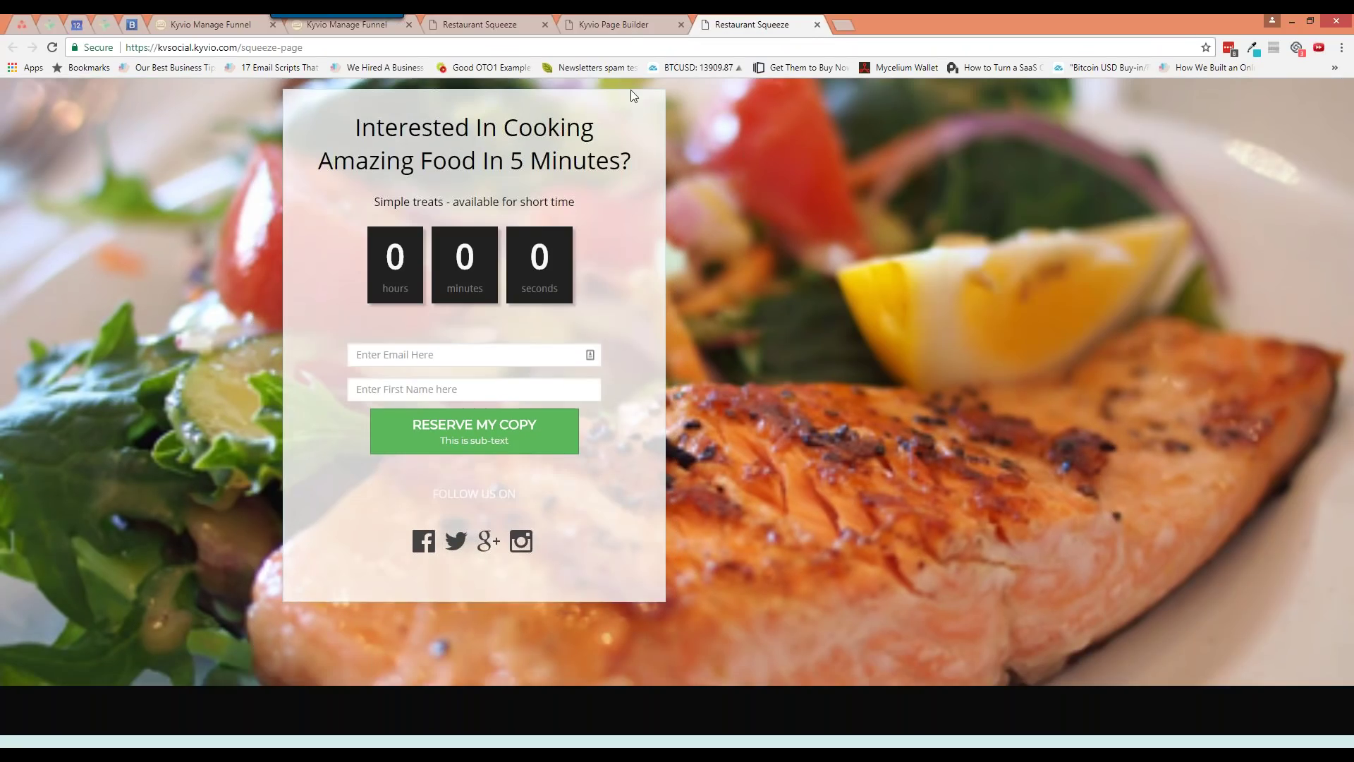
Flip between the live page and page builder tabs and close Conversion Tools
{"action": "left_click", "coordinate": [634, 44]}
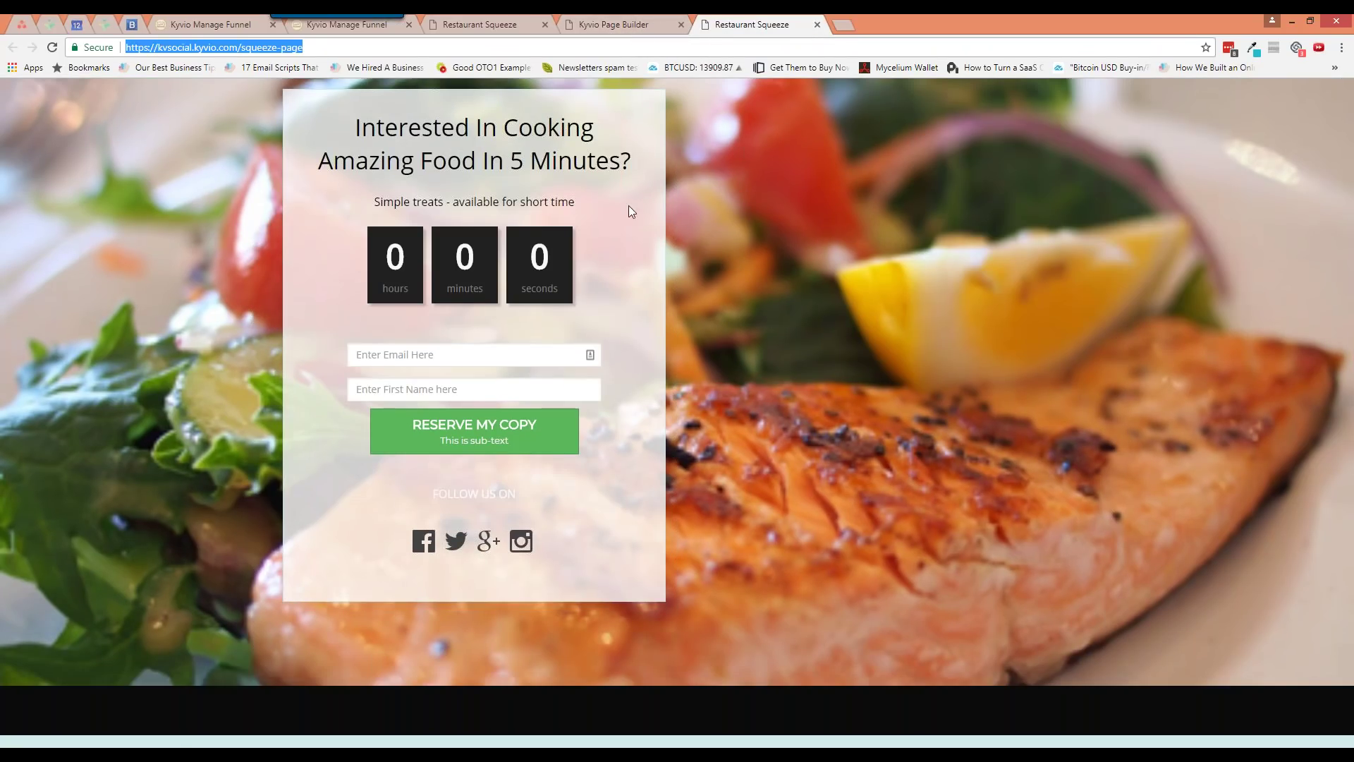
{"action": "key", "text": "ctrl+shift+Tab"}
{"action": "key", "text": "ctrl+Tab"}
{"action": "left_click", "coordinate": [642, 28]}
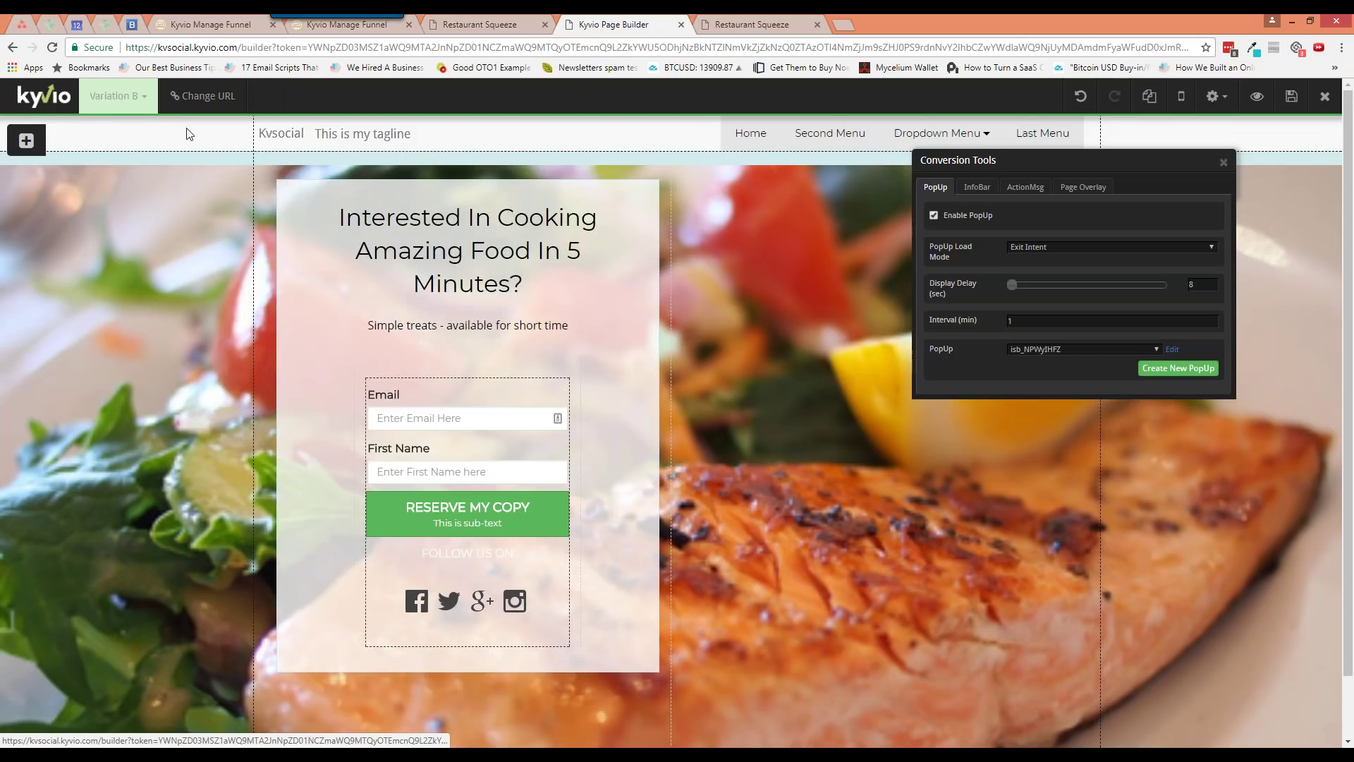
{"action": "left_click", "coordinate": [1224, 165]}
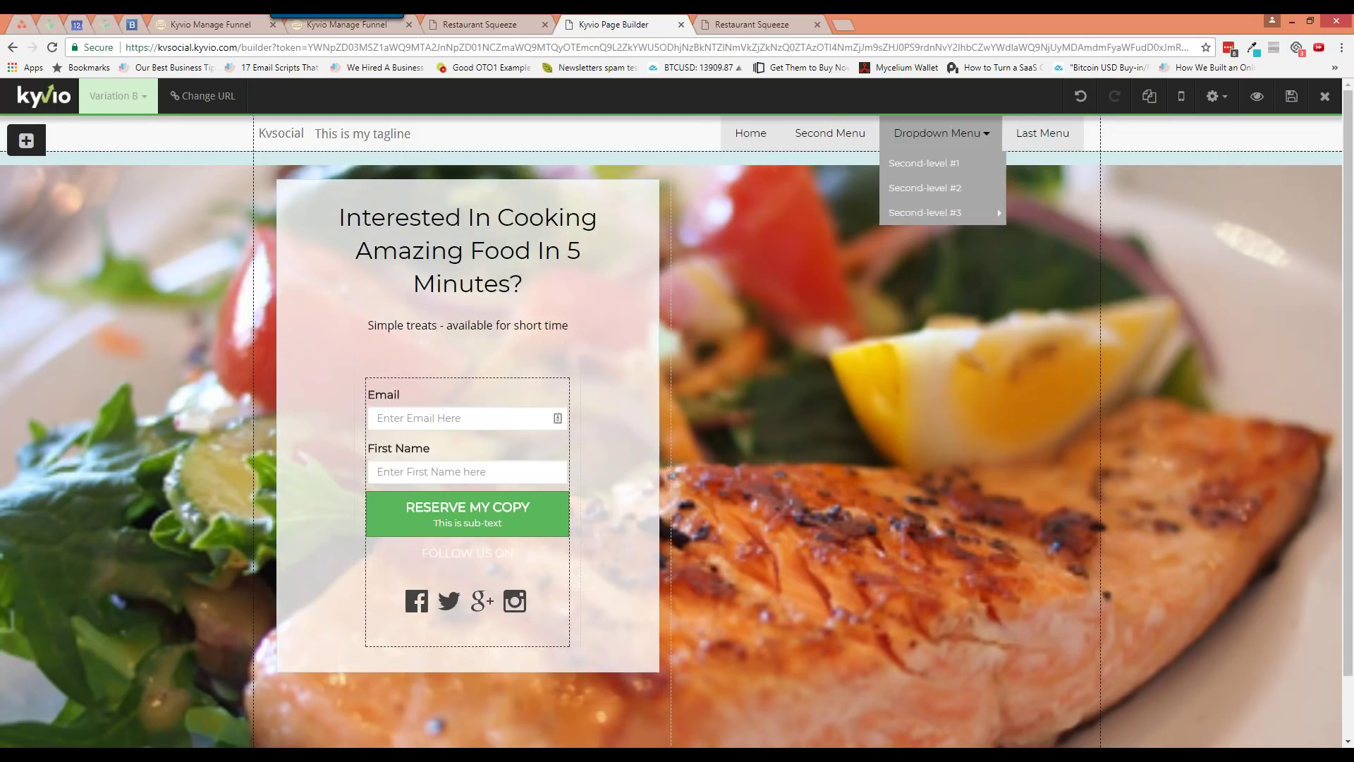
{"action": "key", "text": "ctrl+Tab"}
{"action": "left_click", "coordinate": [609, 26]}
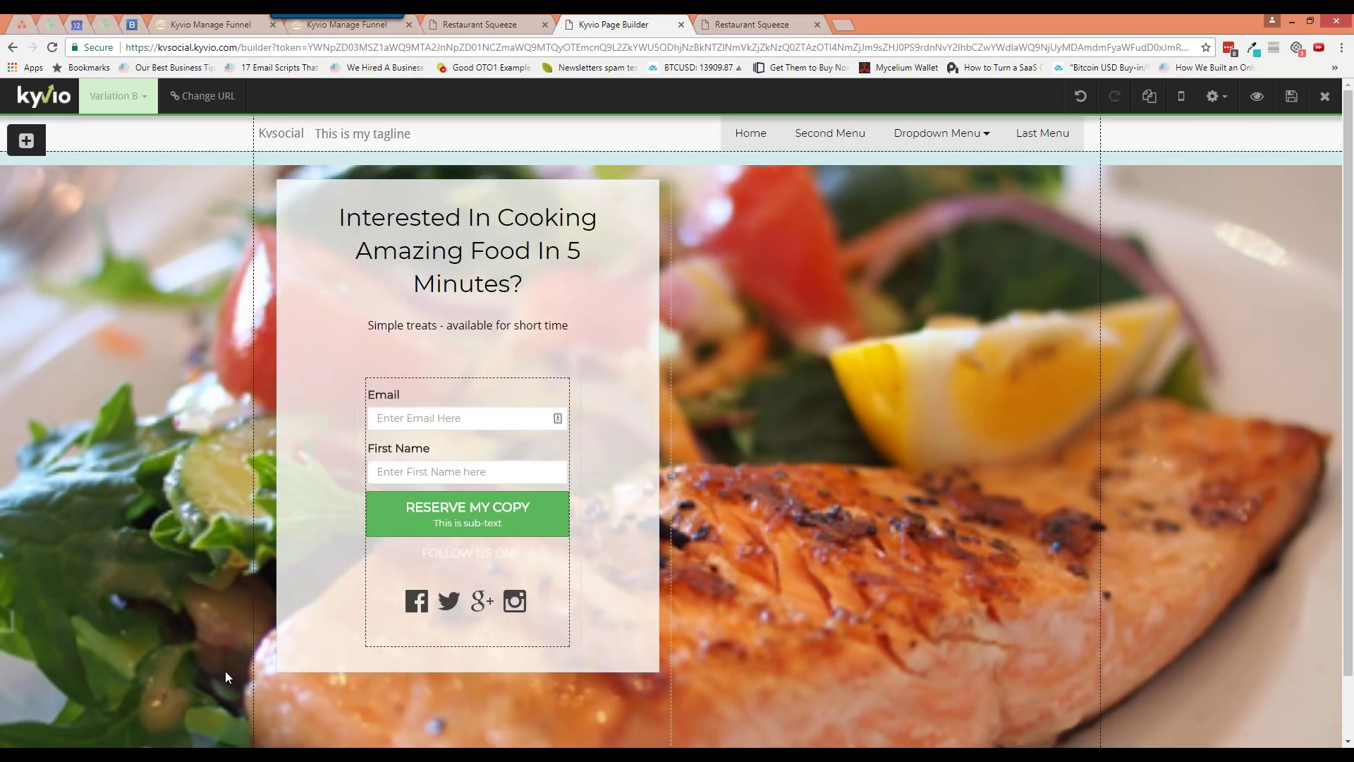
Reload the private squeeze page window and remove the number prefix from its address
{"action": "left_click", "coordinate": [165, 755]}
{"action": "left_click", "coordinate": [180, 692]}
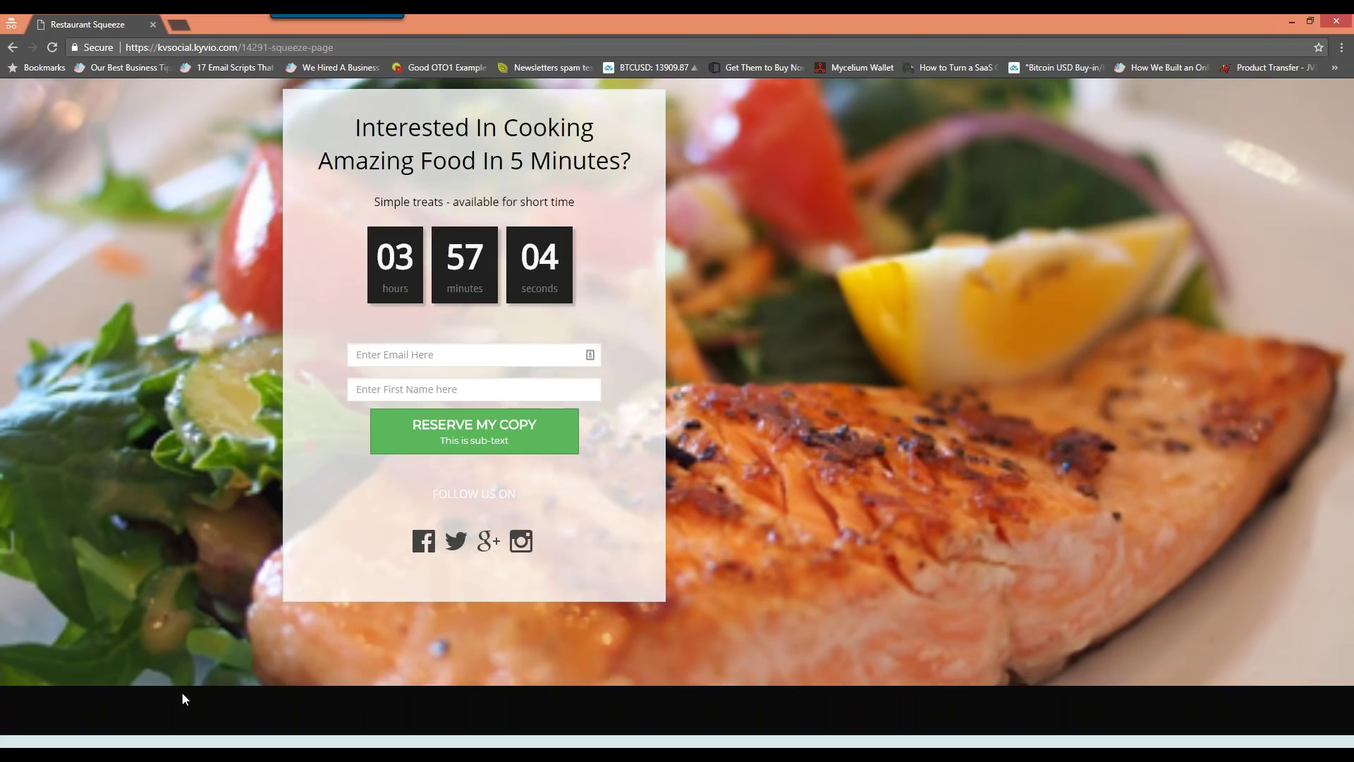
{"action": "key", "text": "F5"}
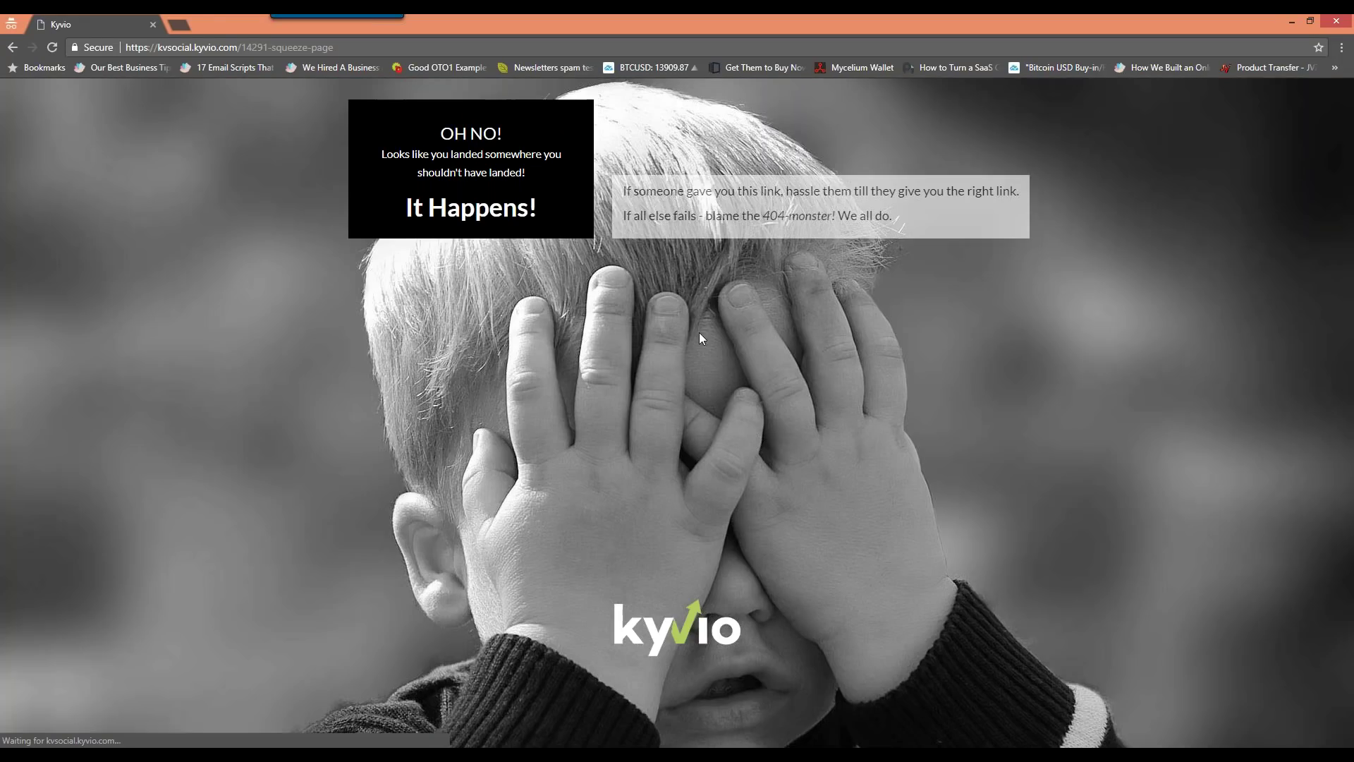
{"action": "left_click", "coordinate": [199, 48]}
{"action": "key", "text": "BackSpace"}
{"action": "key", "text": "BackSpace"}
{"action": "key", "text": "BackSpace"}
{"action": "key", "text": "BackSpace"}
{"action": "key", "text": "BackSpace"}
{"action": "key", "text": "BackSpace"}
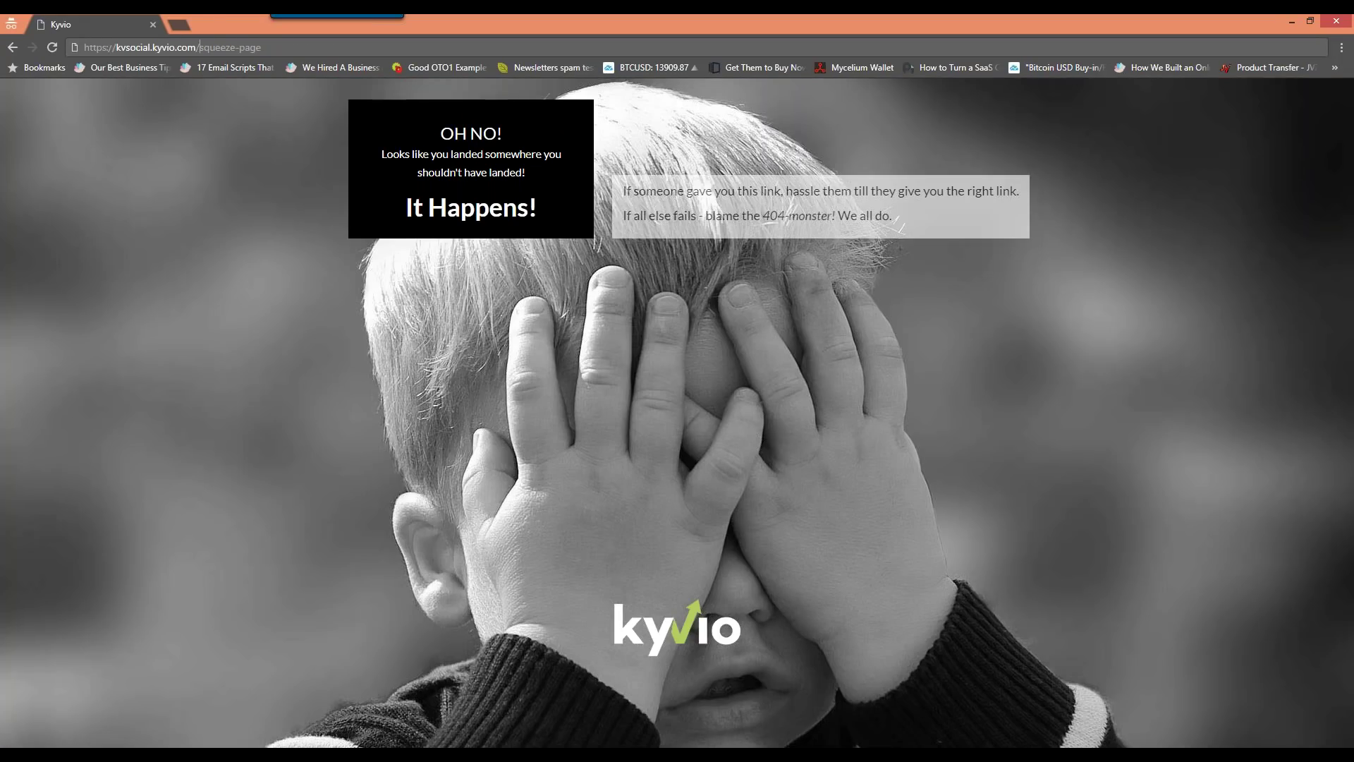
{"action": "key", "text": "Return"}
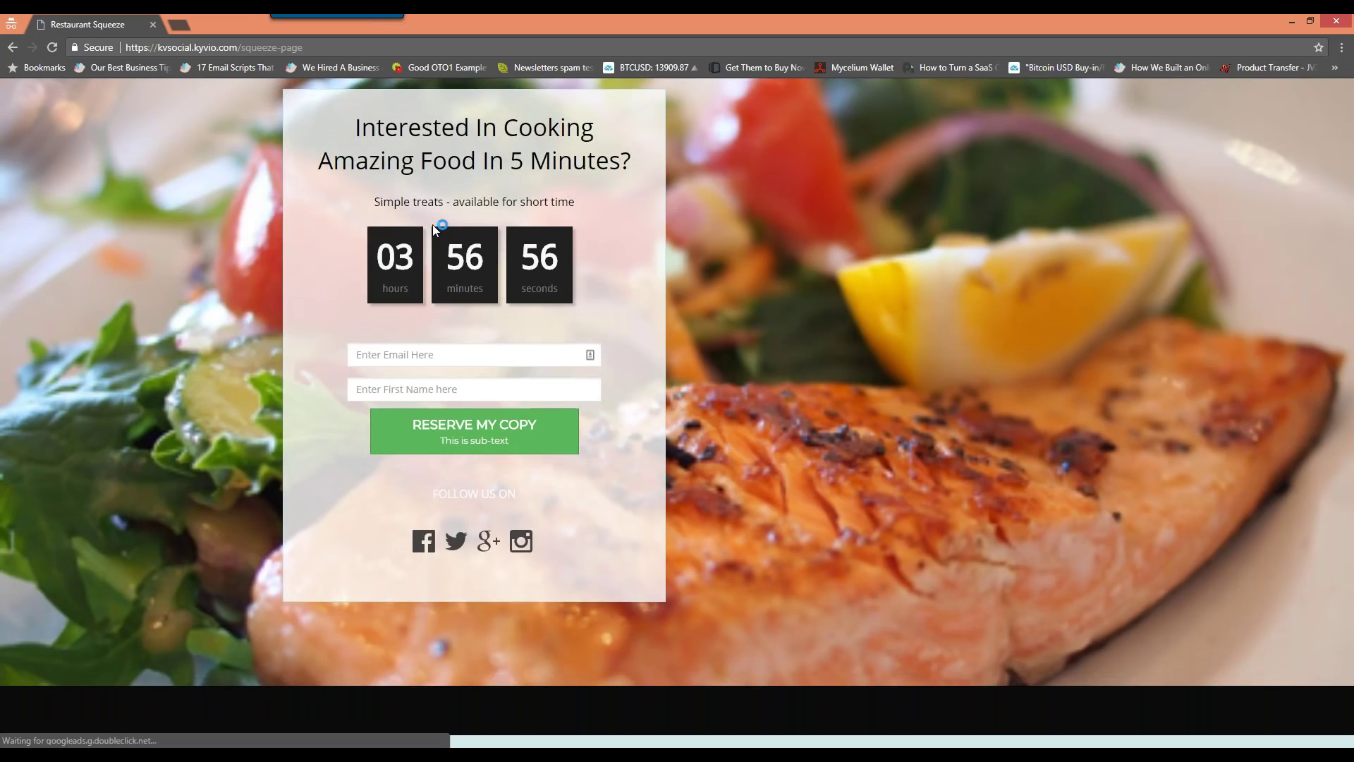
Copy the squeeze page address and load it in a new private window
{"action": "left_click", "coordinate": [331, 47]}
{"action": "key", "text": "ctrl+c"}
{"action": "key", "text": "ctrl+shift+n"}
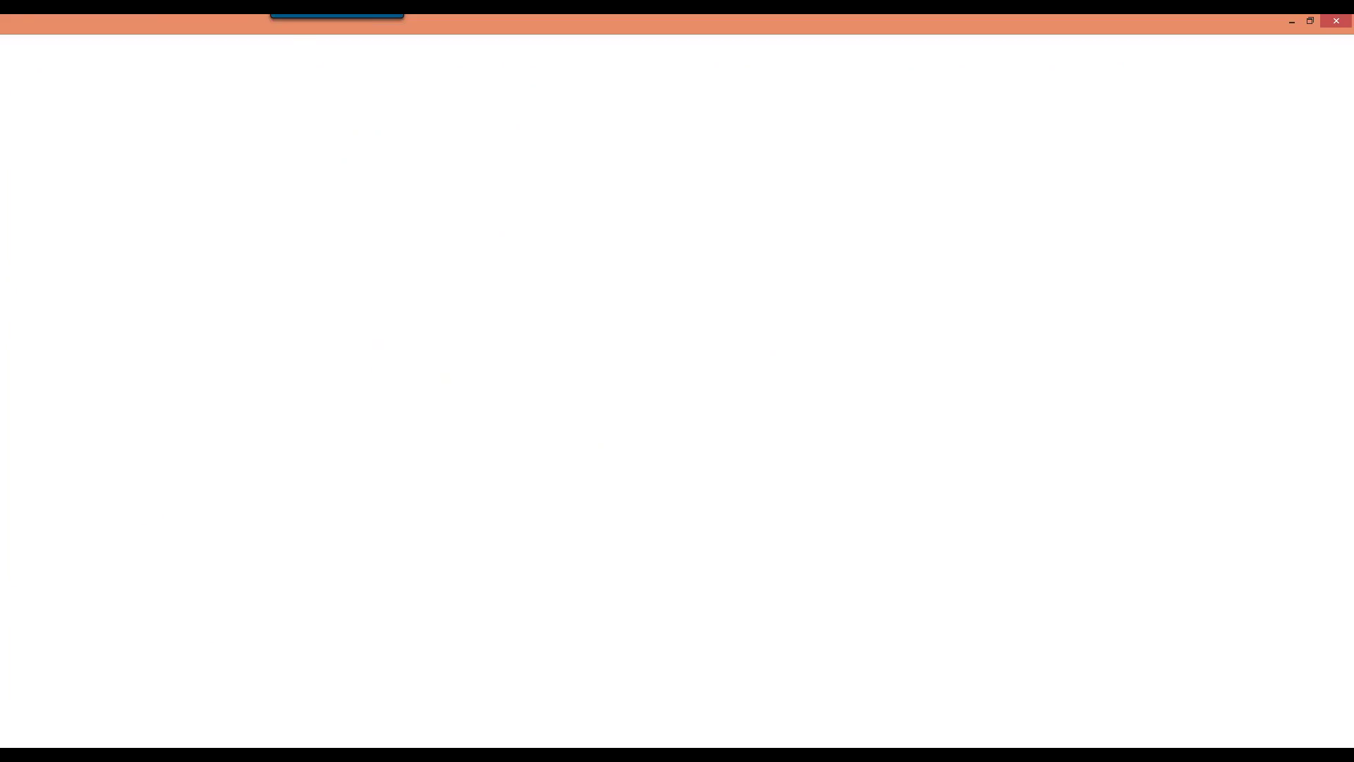
{"action": "key", "text": "ctrl+v"}
{"action": "key", "text": "Return"}
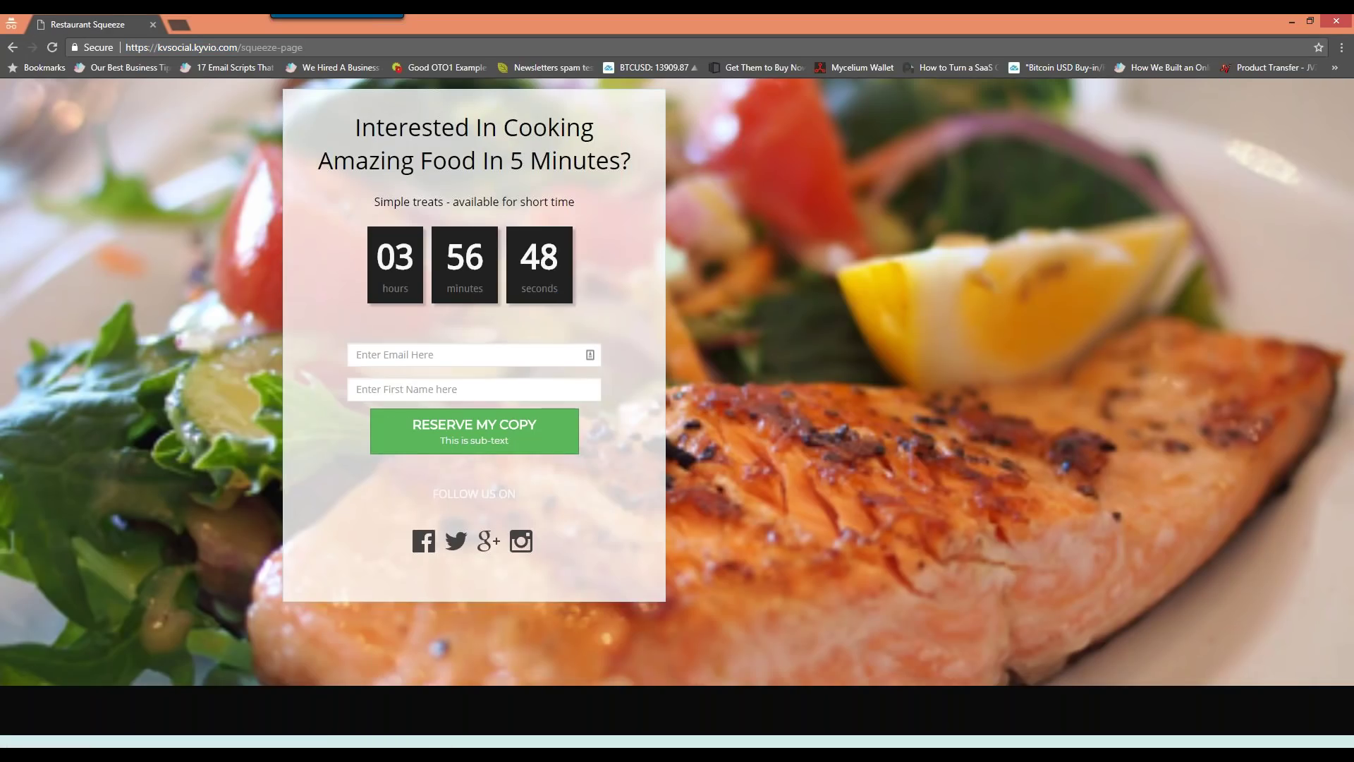
Switch between the squeeze page and page builder windows, ending on the builder
{"action": "left_click", "coordinate": [140, 730]}
{"action": "left_click", "coordinate": [146, 719]}
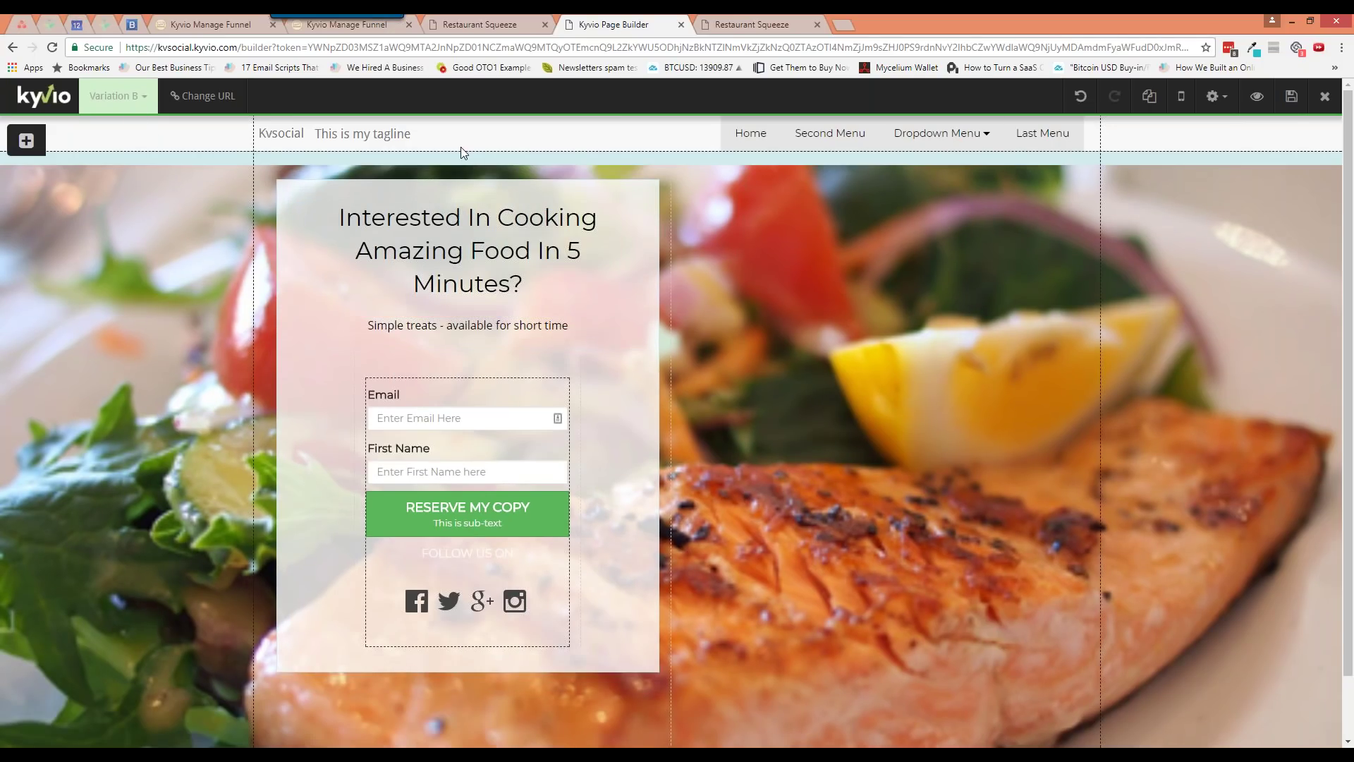
{"action": "left_click", "coordinate": [104, 722]}
{"action": "left_click", "coordinate": [303, 710]}
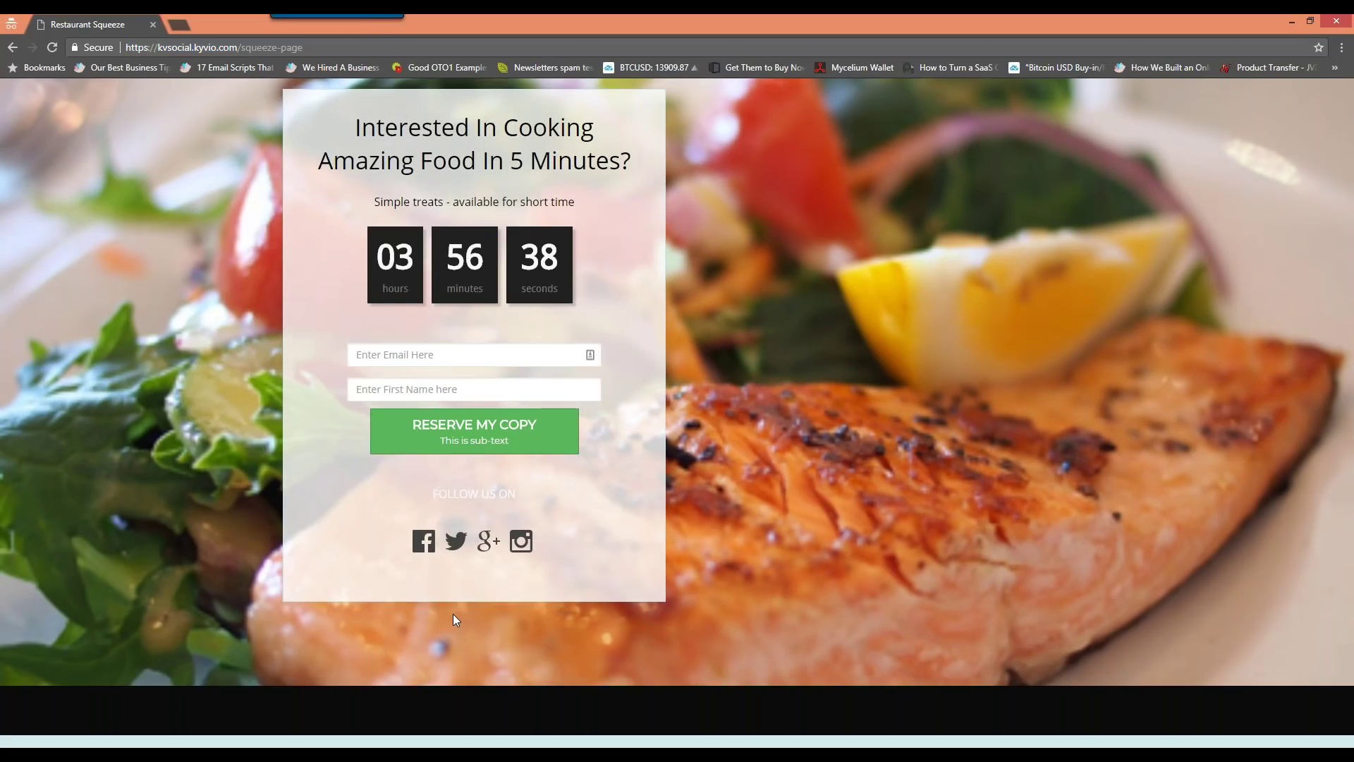
{"action": "key", "text": "alt+Tab"}
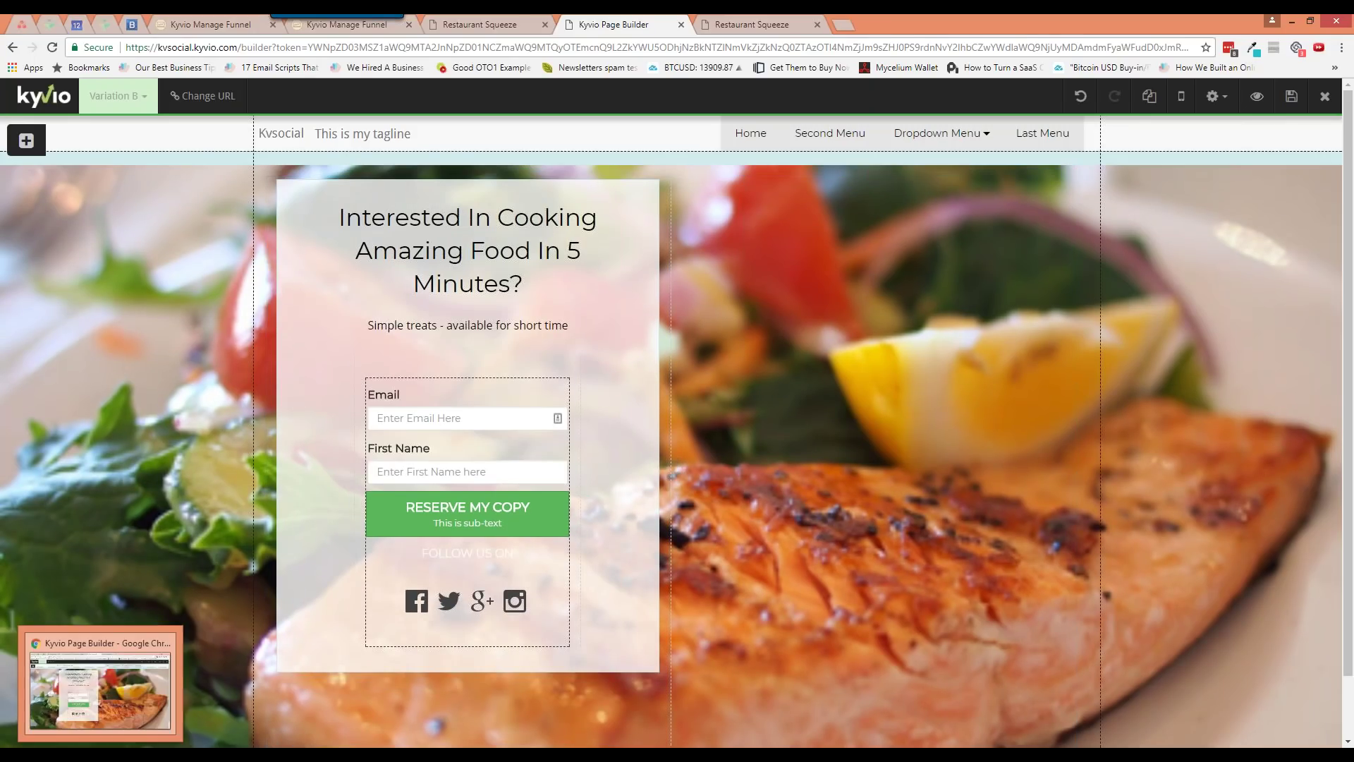
Change Variation A's split-test weight from 50 to 100 in the Squeeze Page settings
{"action": "left_click", "coordinate": [375, 30]}
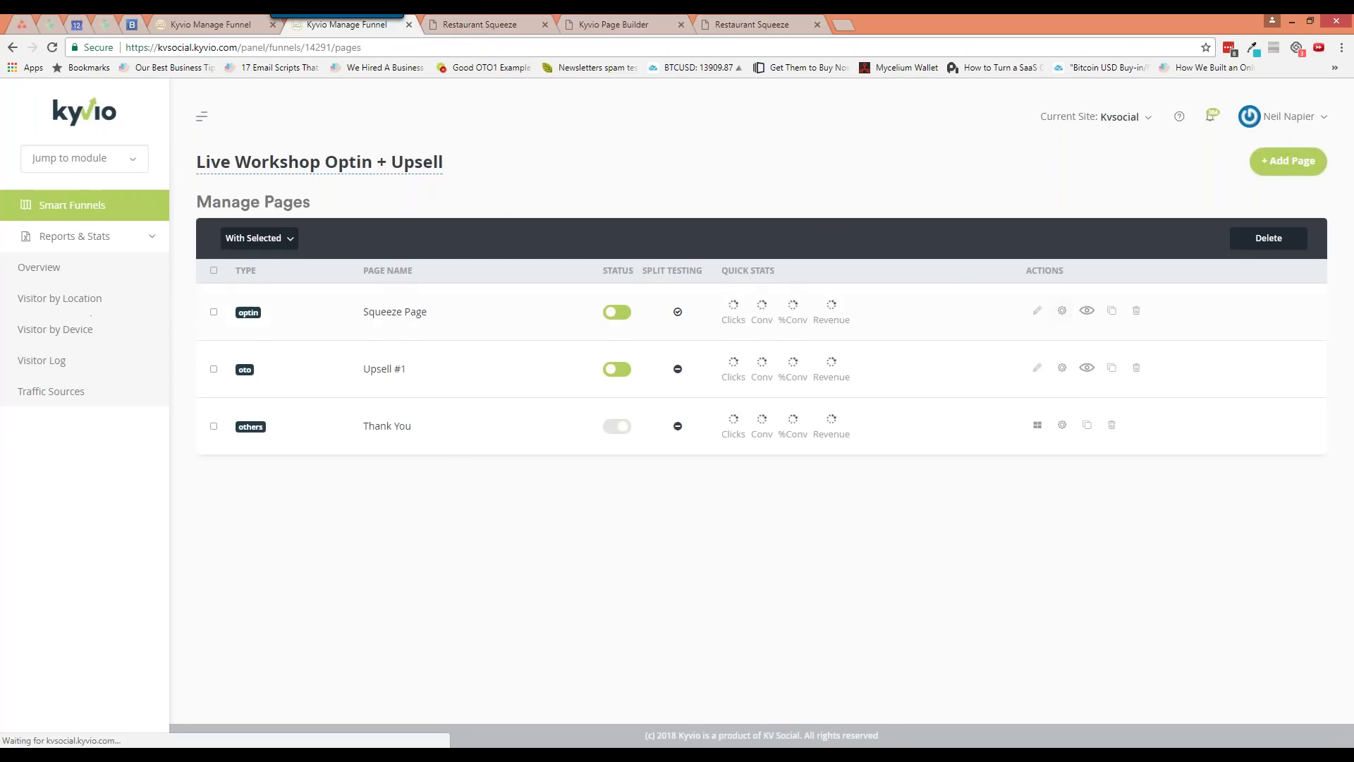
{"action": "left_click", "coordinate": [1062, 312]}
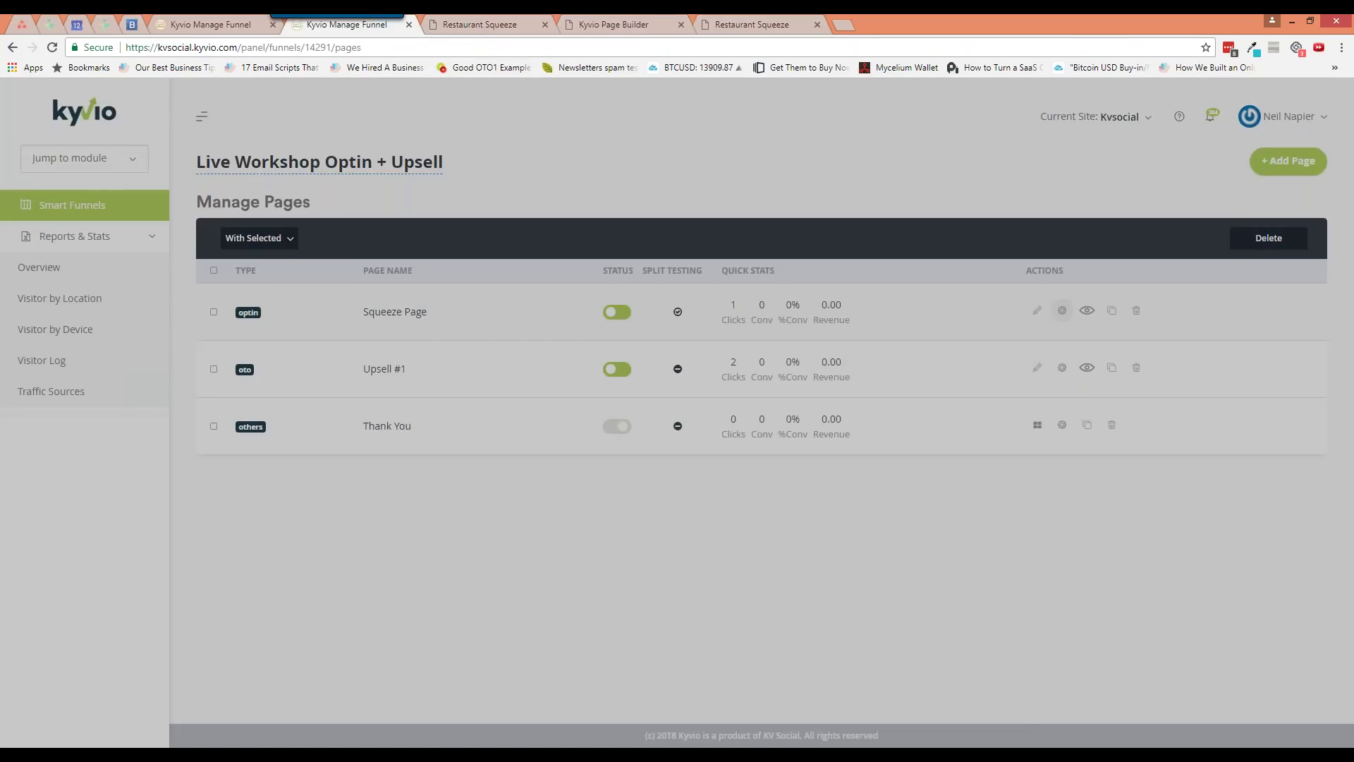
{"action": "left_click", "coordinate": [473, 217]}
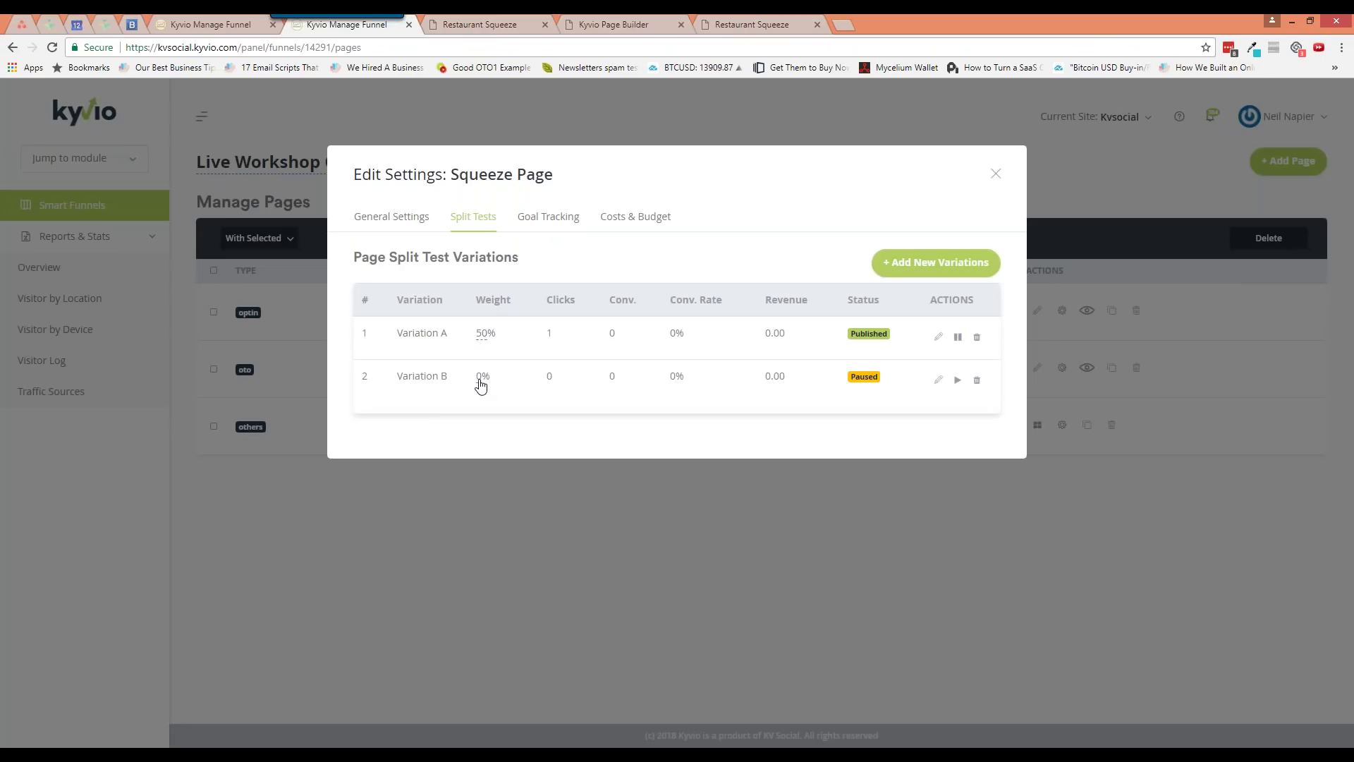
{"action": "left_click", "coordinate": [483, 334]}
{"action": "double_click", "coordinate": [488, 340]}
{"action": "type", "text": "100"}
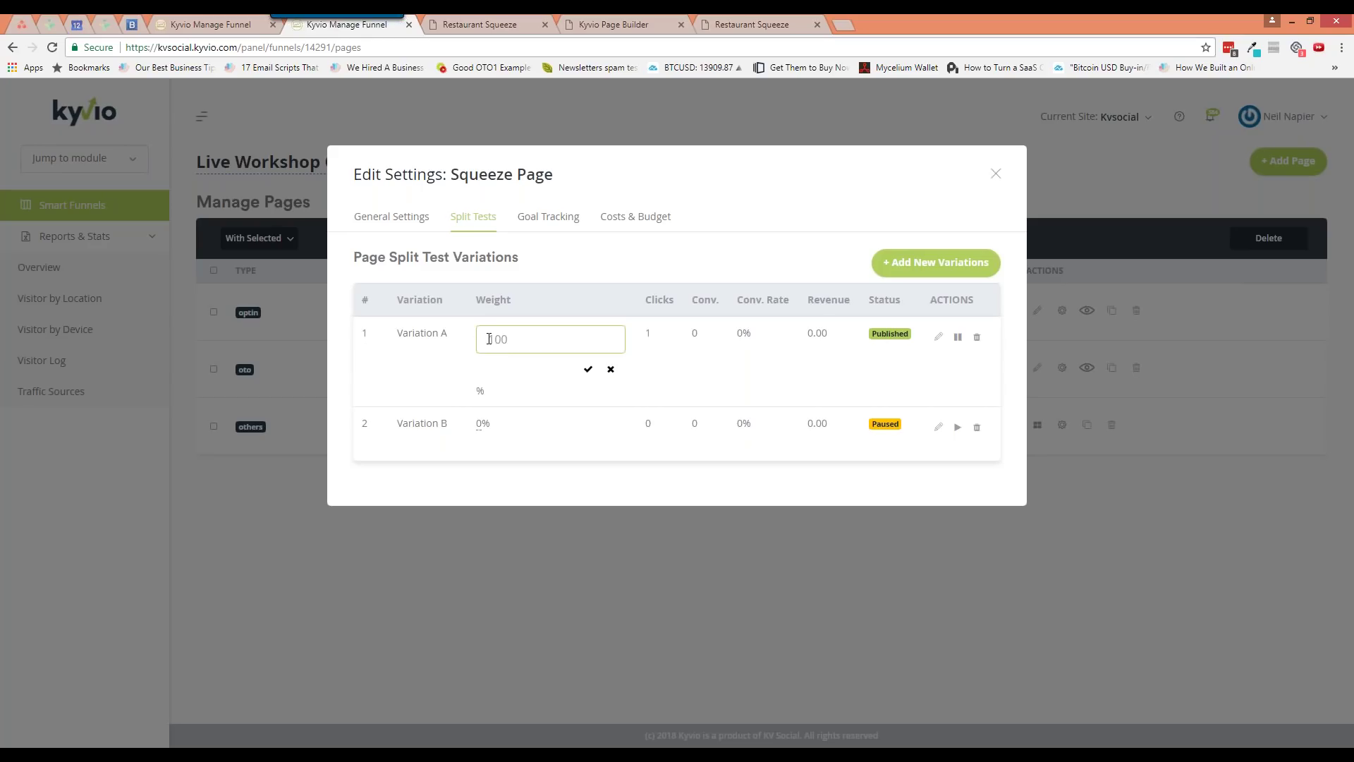
{"action": "left_click", "coordinate": [588, 370]}
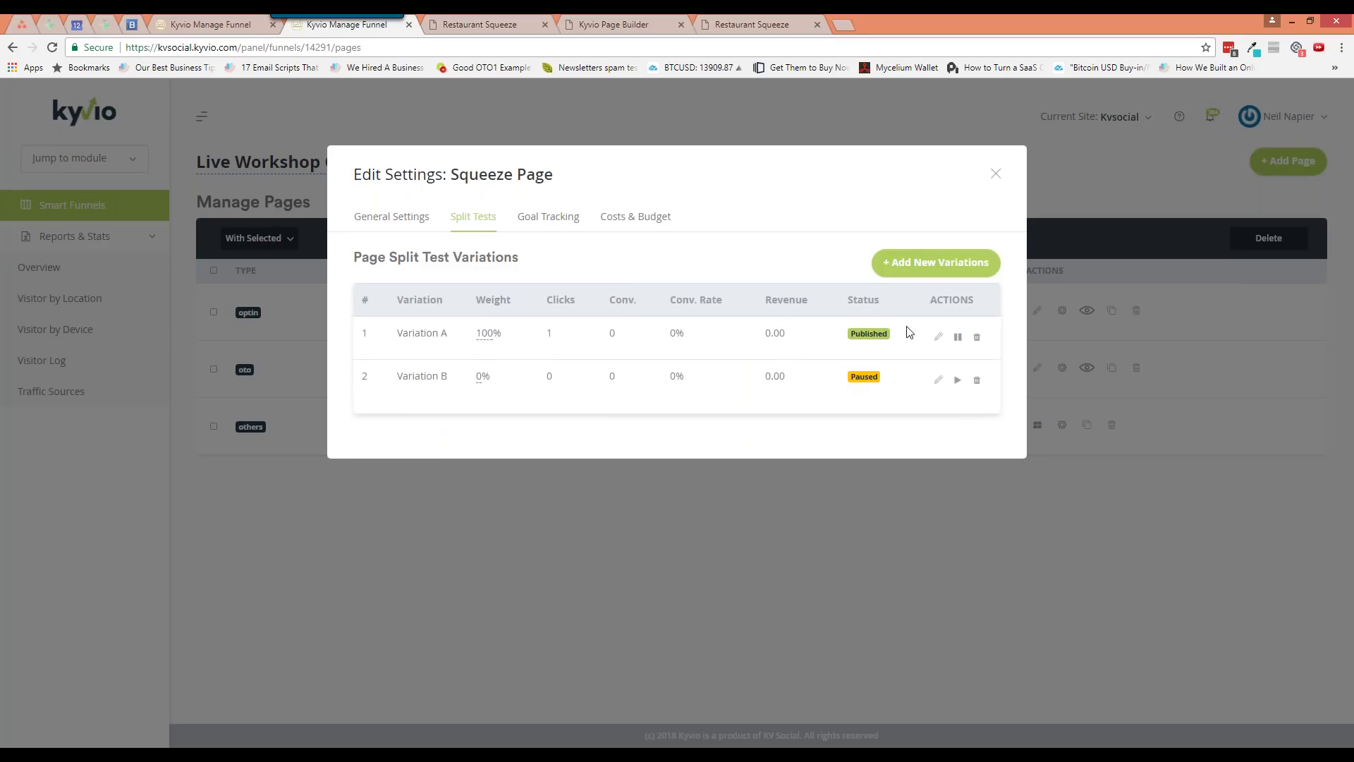
{"action": "left_click", "coordinate": [995, 174]}
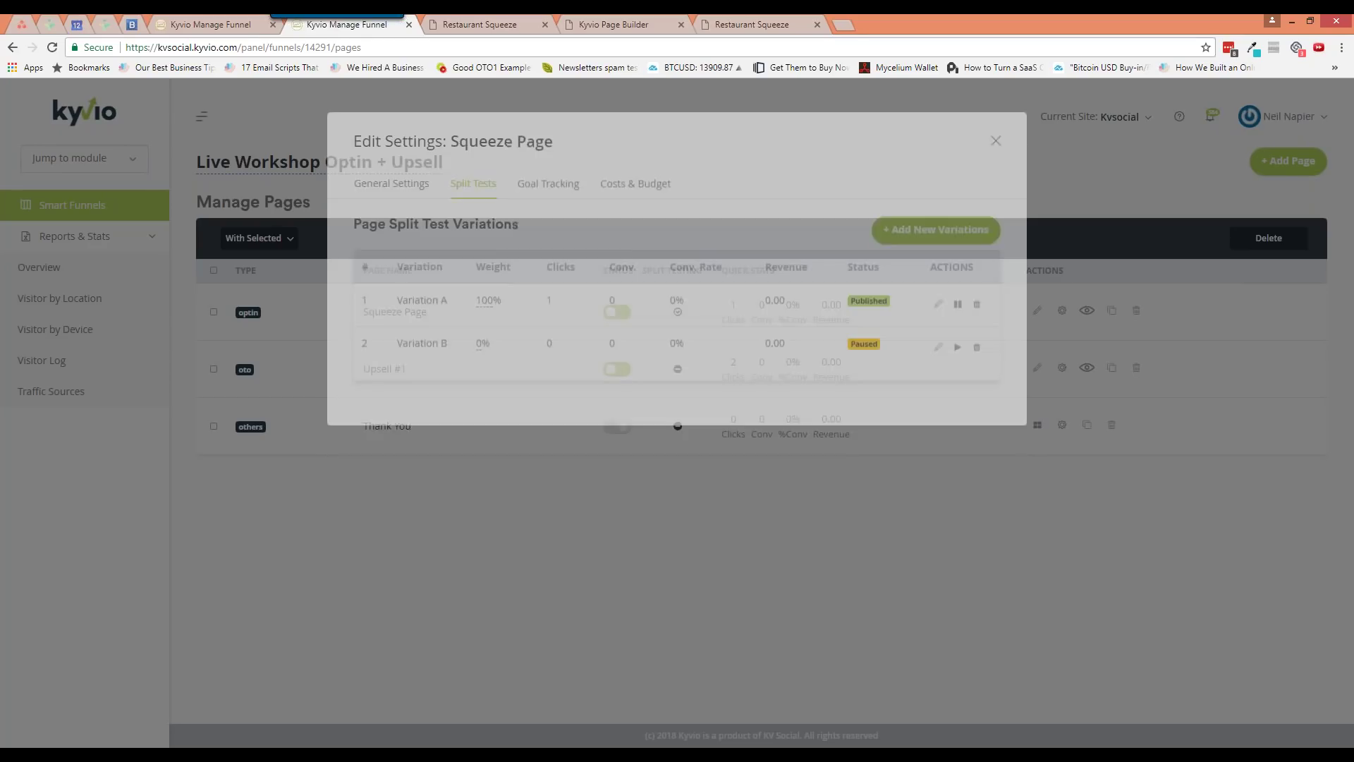
{"action": "key", "text": "alt+Tab"}
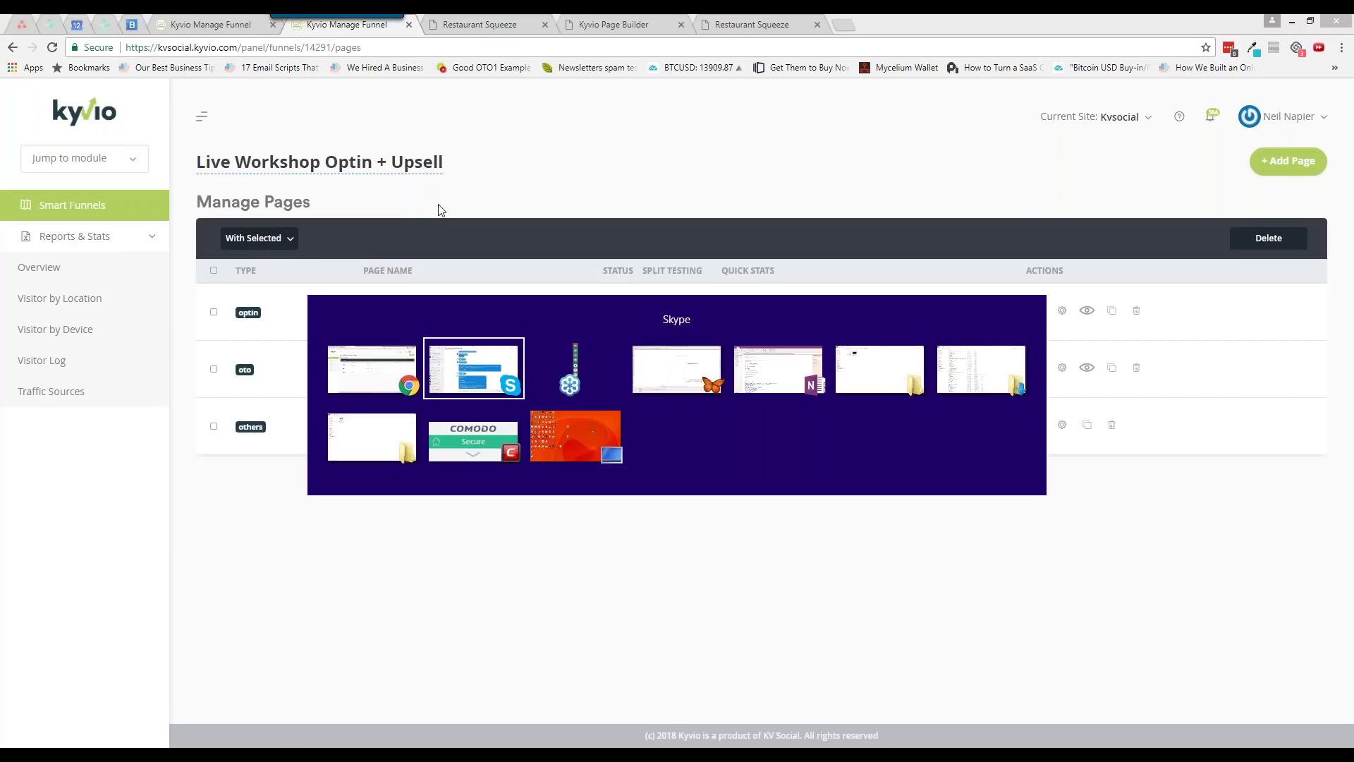
{"action": "key", "text": "Escape"}
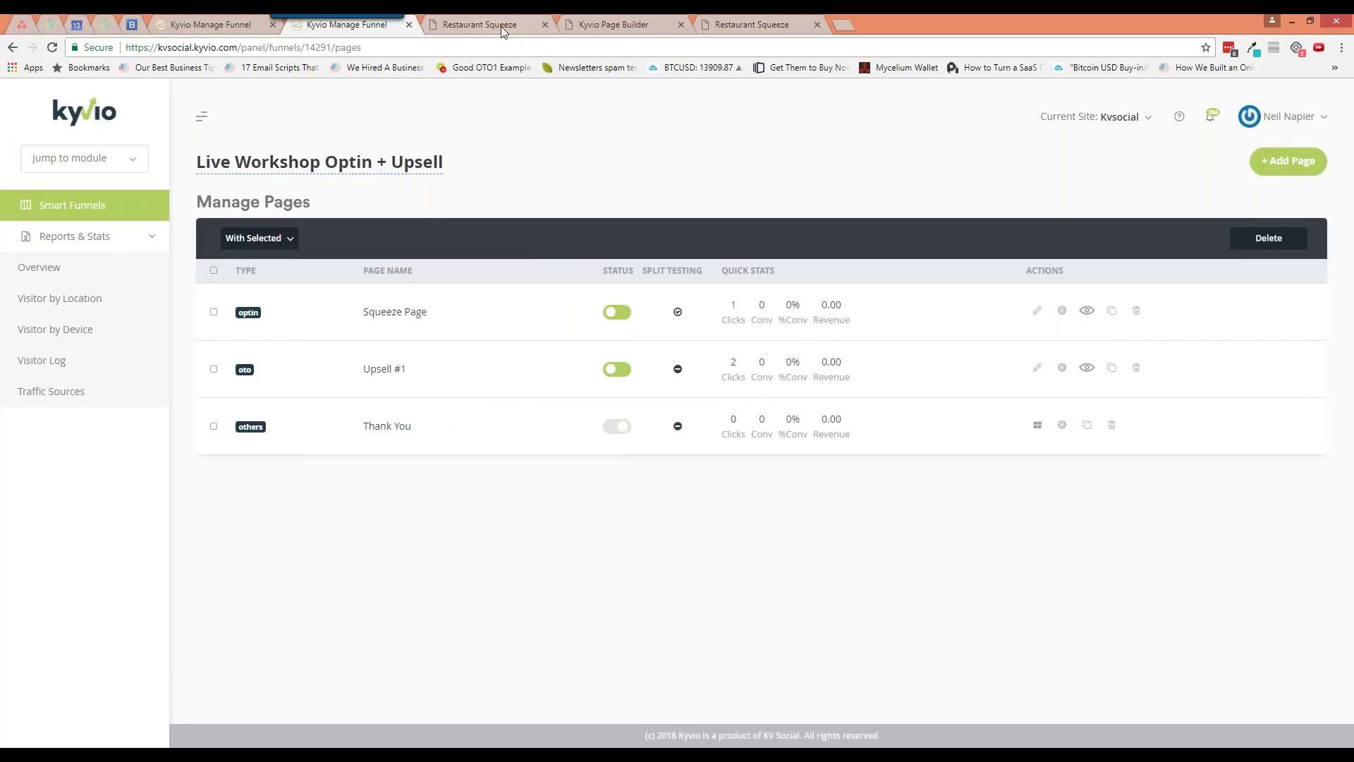
Close the old Restaurant Squeeze preview tabs, including a test tab of the squeeze page
{"action": "left_click", "coordinate": [502, 26]}
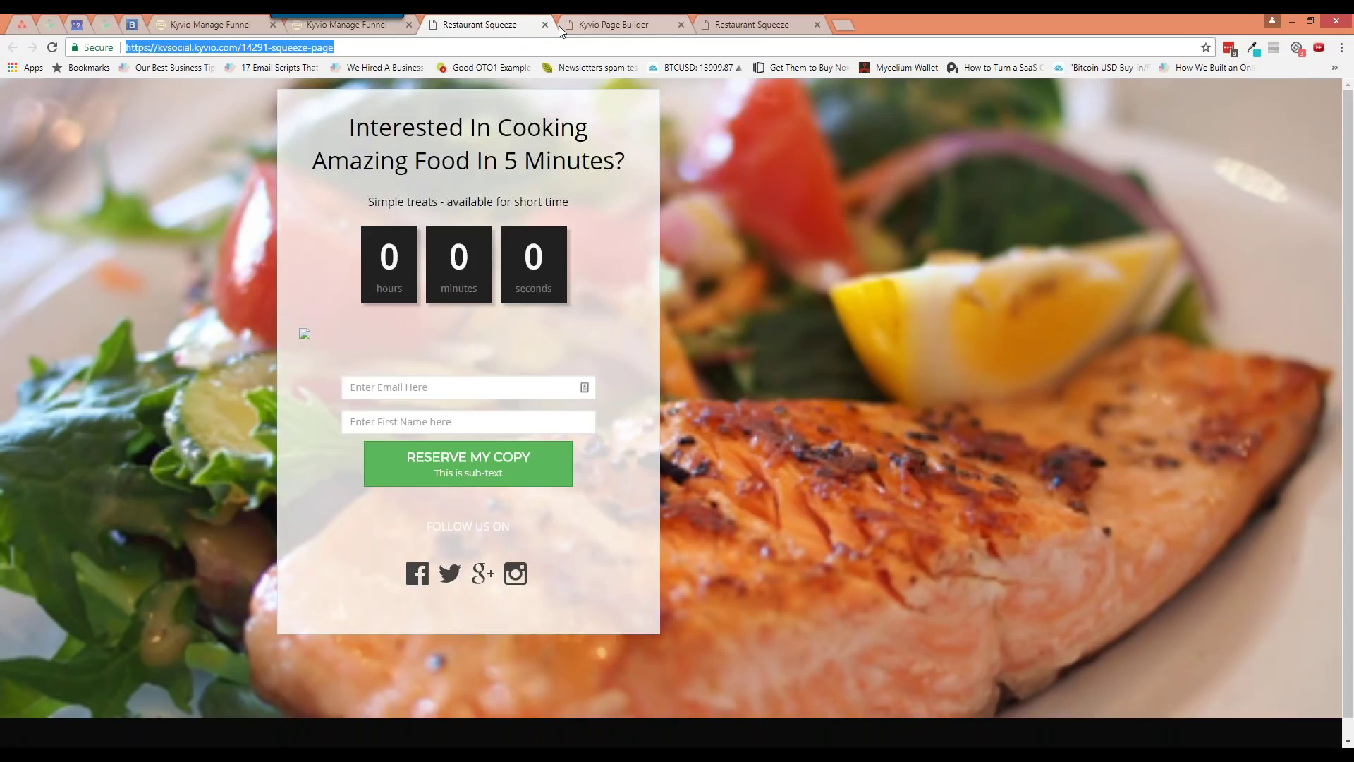
{"action": "left_click", "coordinate": [545, 24]}
{"action": "left_click", "coordinate": [624, 28]}
{"action": "left_click", "coordinate": [566, 47]}
{"action": "key", "text": "ctrl+c"}
{"action": "key", "text": "ctrl+t"}
{"action": "key", "text": "ctrl+v"}
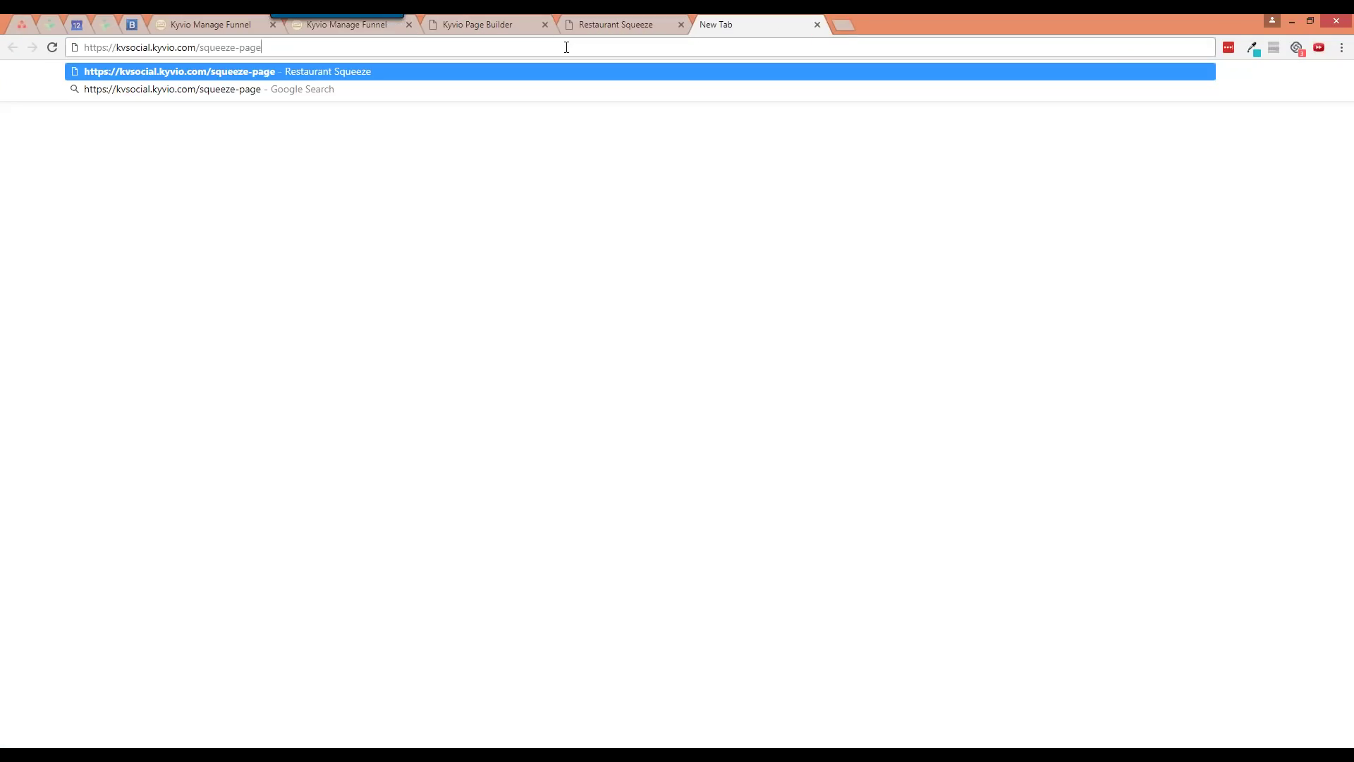
{"action": "key", "text": "Return"}
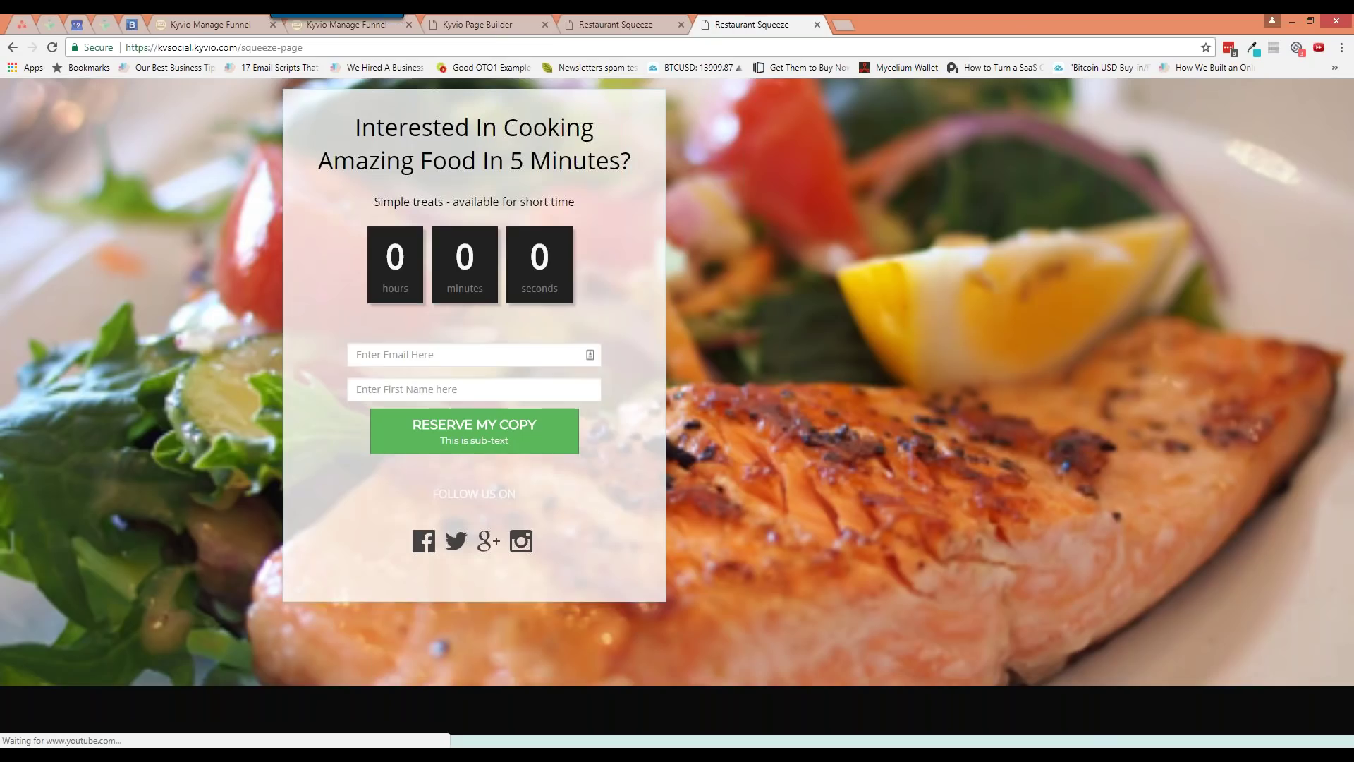
{"action": "key", "text": "ctrl+w"}
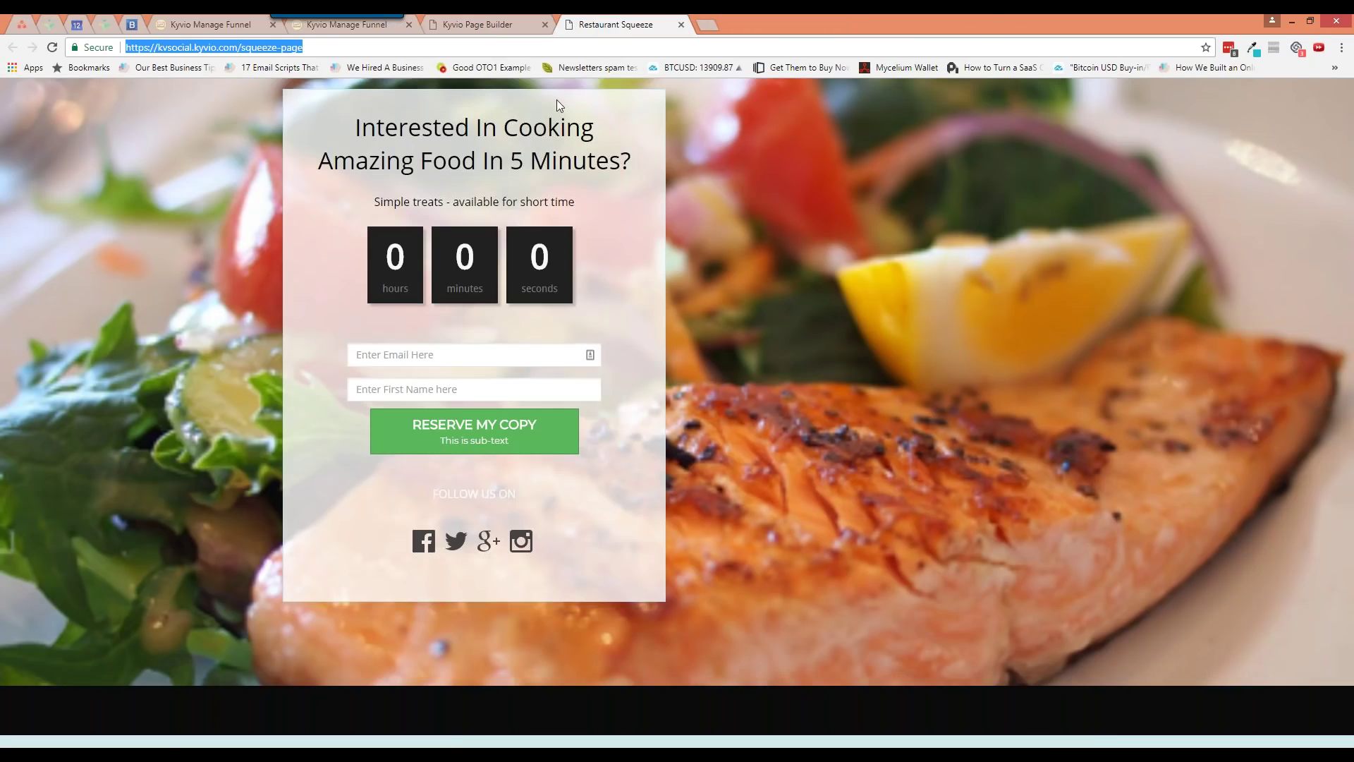
Load the live squeeze page in a fresh private window, then return to the page builder
{"action": "left_click", "coordinate": [221, 27]}
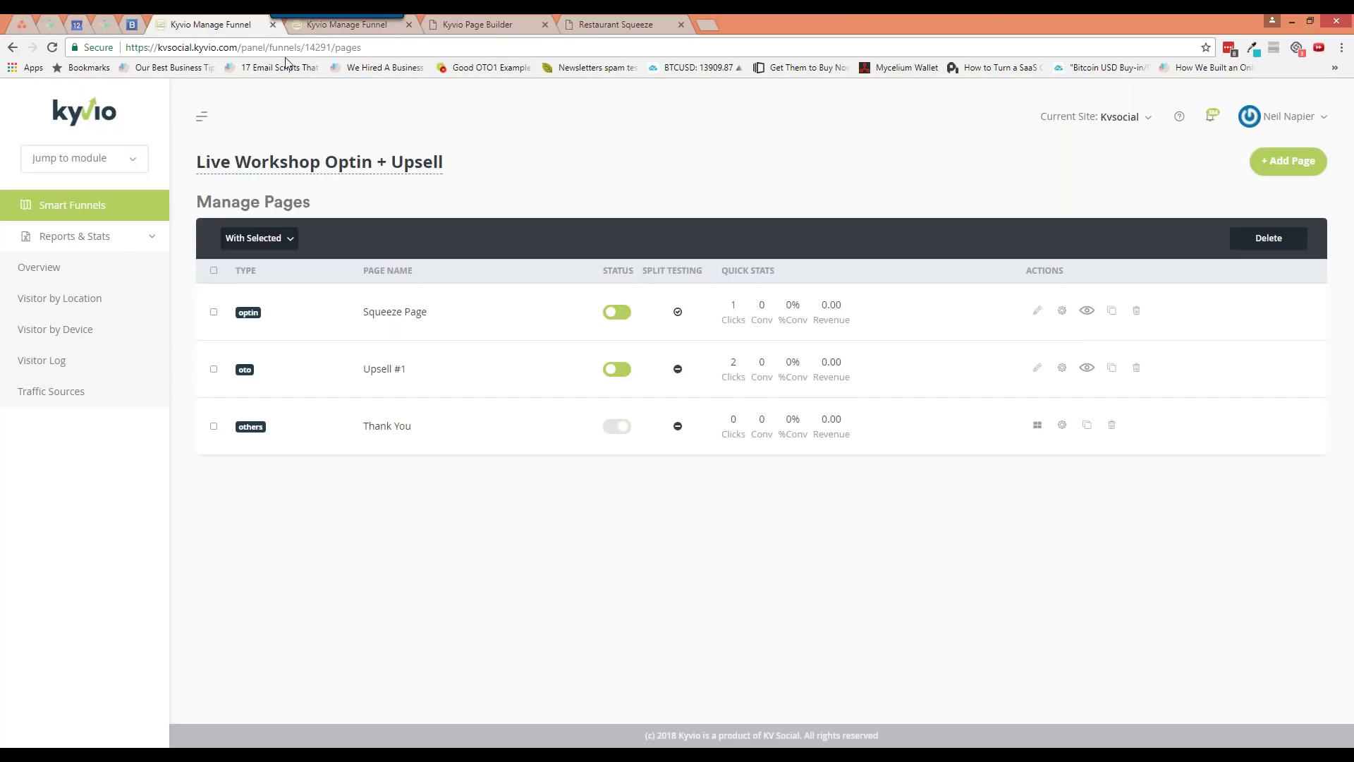
{"action": "left_click", "coordinate": [452, 26]}
{"action": "mouse_move", "coordinate": [630, 352]}
{"action": "key", "text": "ctrl+shift+n"}
{"action": "key", "text": "ctrl+v"}
{"action": "key", "text": "Return"}
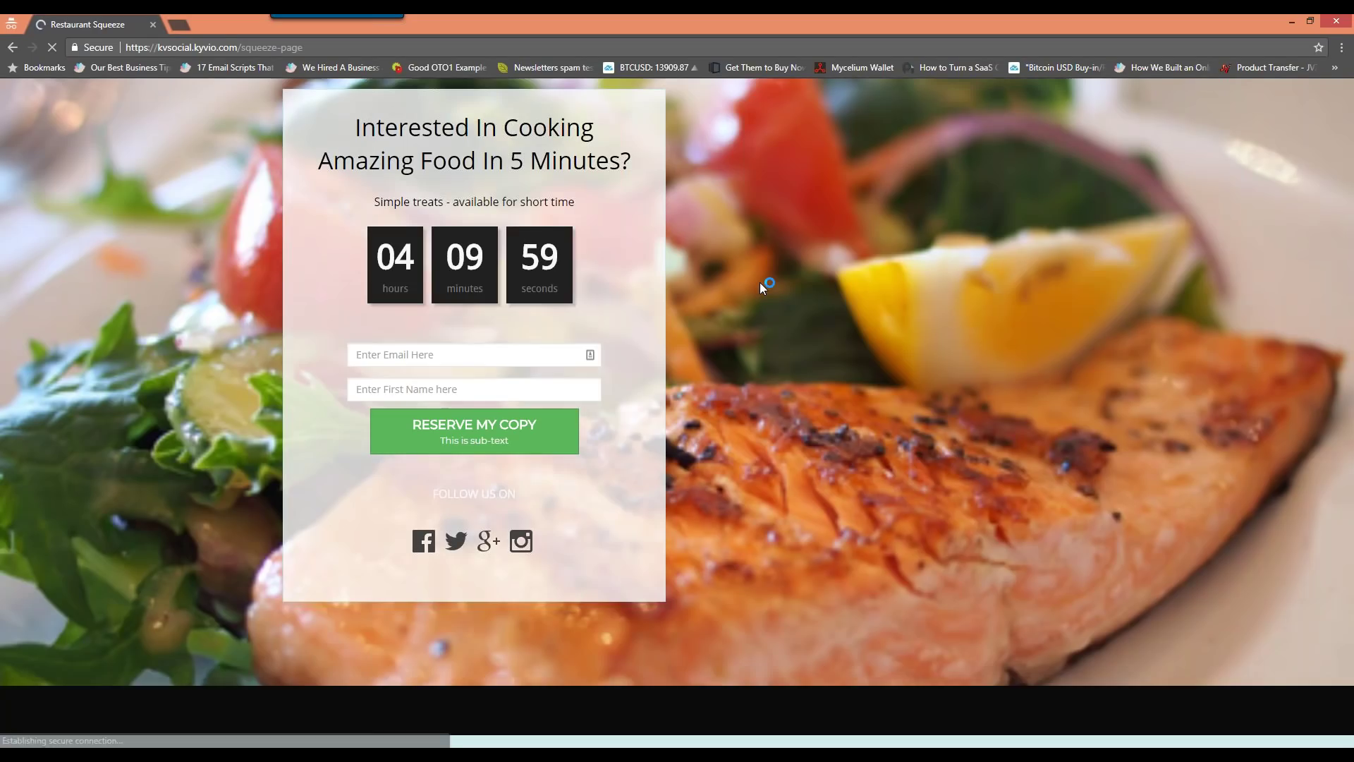
{"action": "key", "text": "alt+Tab"}
{"action": "left_click", "coordinate": [145, 109]}
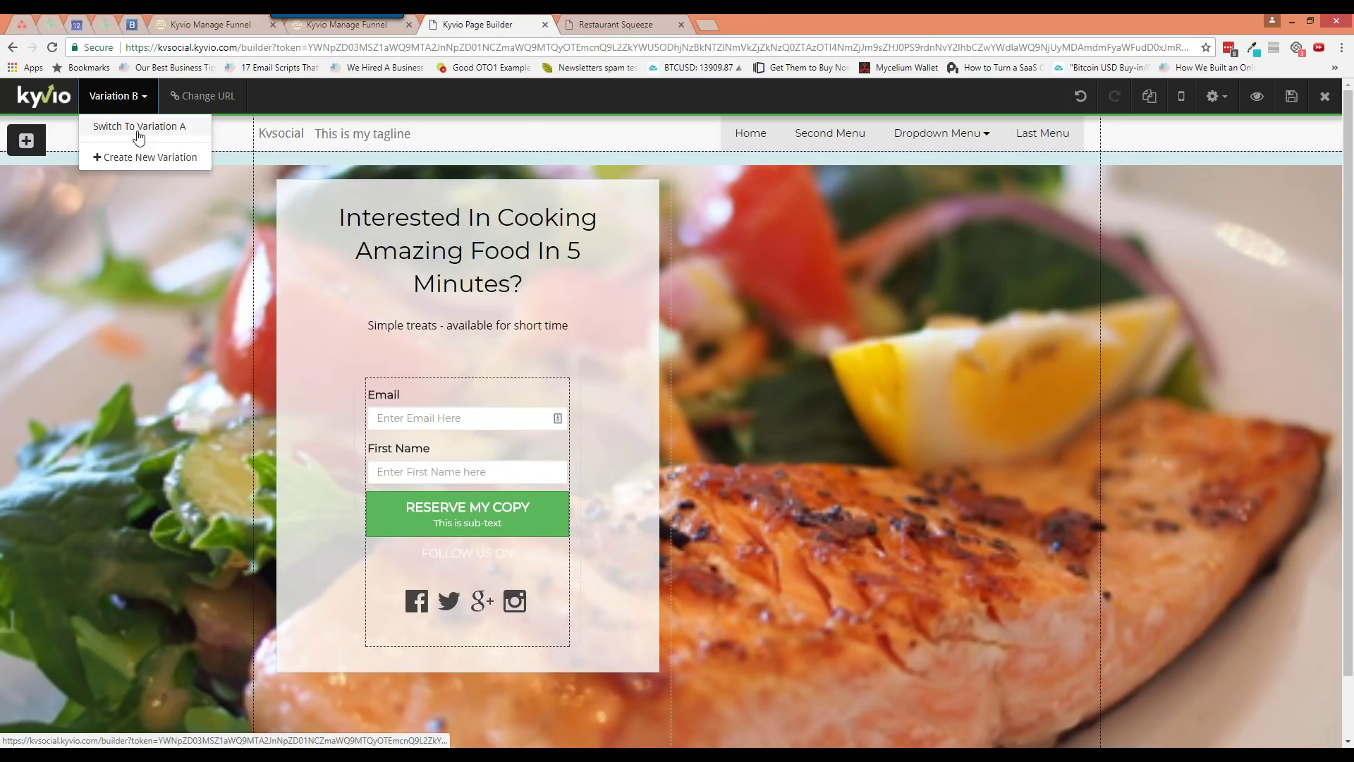
Switch to Variation A, enable its popup, and set the load mode to Exit Intent
{"action": "left_click", "coordinate": [138, 140]}
{"action": "left_click", "coordinate": [732, 121]}
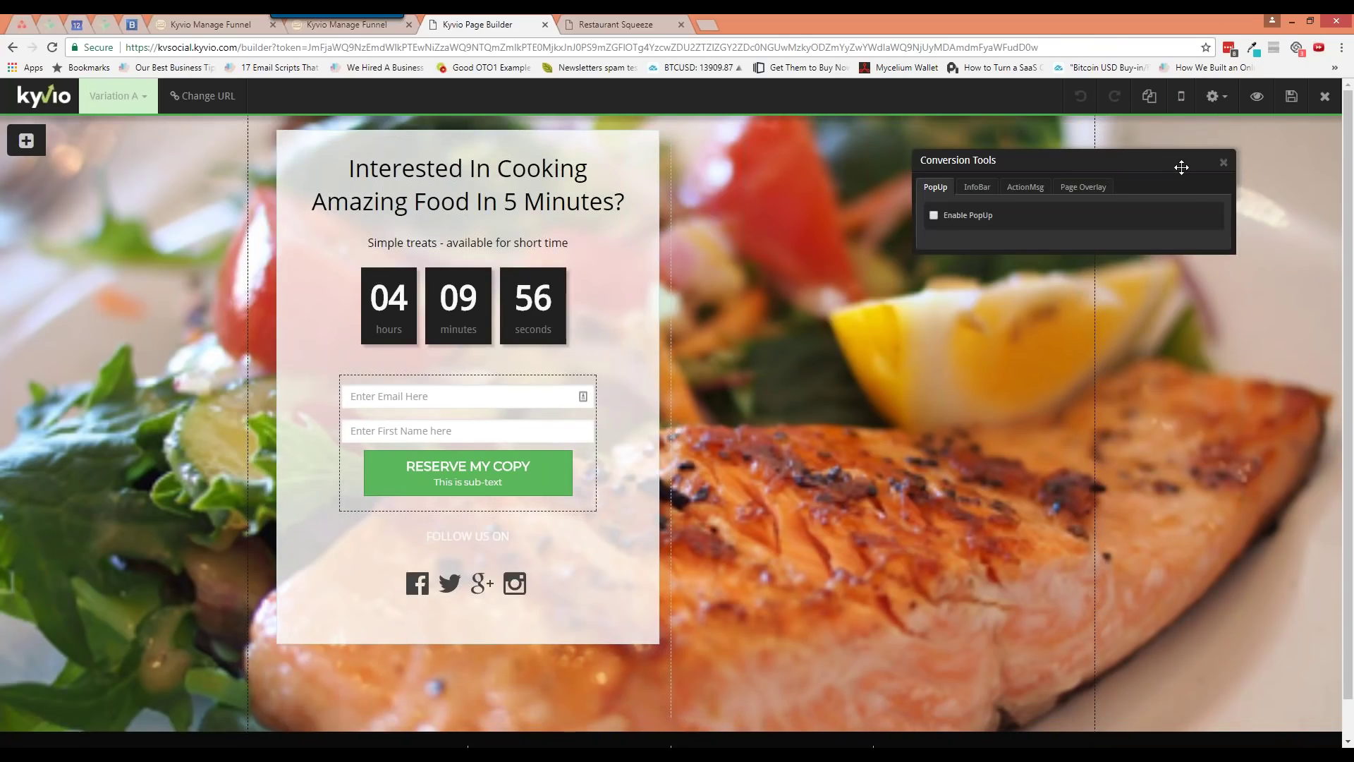
{"action": "left_click", "coordinate": [934, 215]}
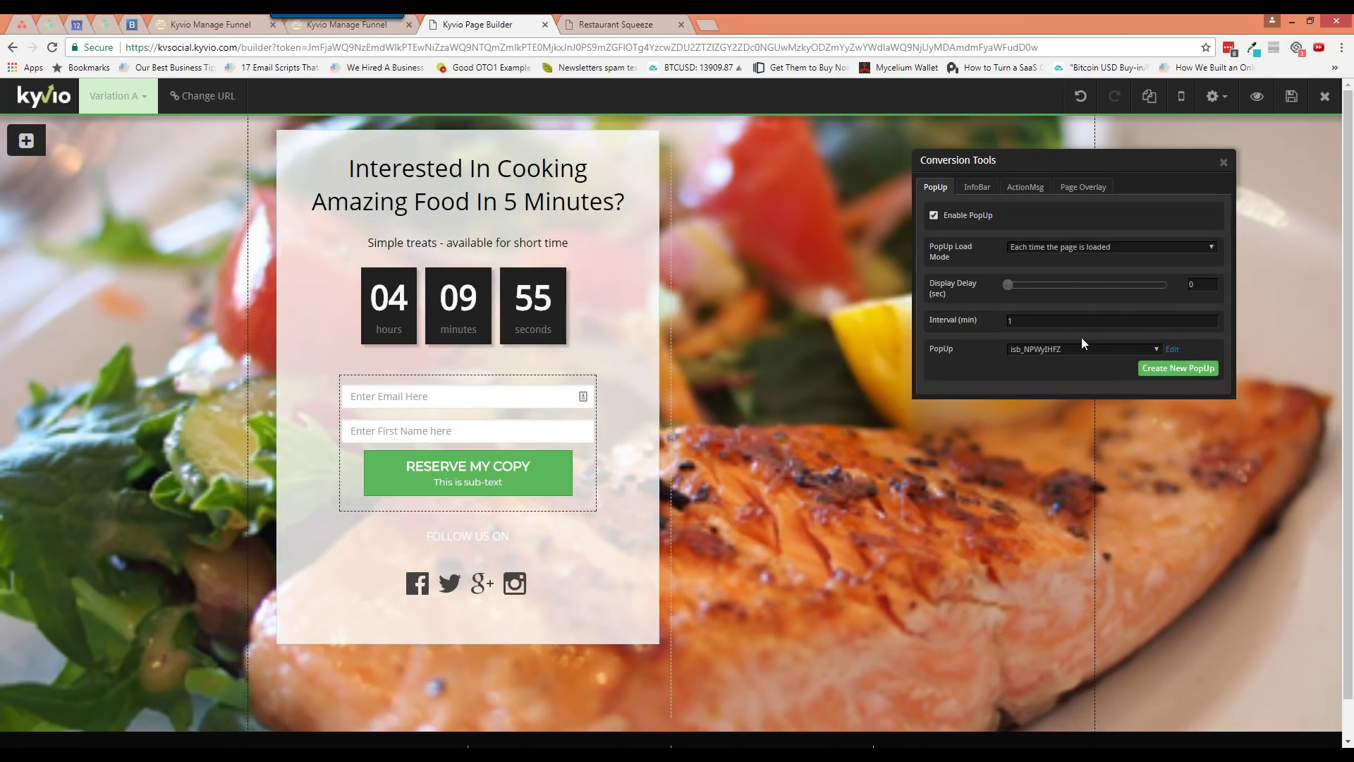
{"action": "left_click", "coordinate": [1080, 248]}
{"action": "left_click", "coordinate": [1064, 311]}
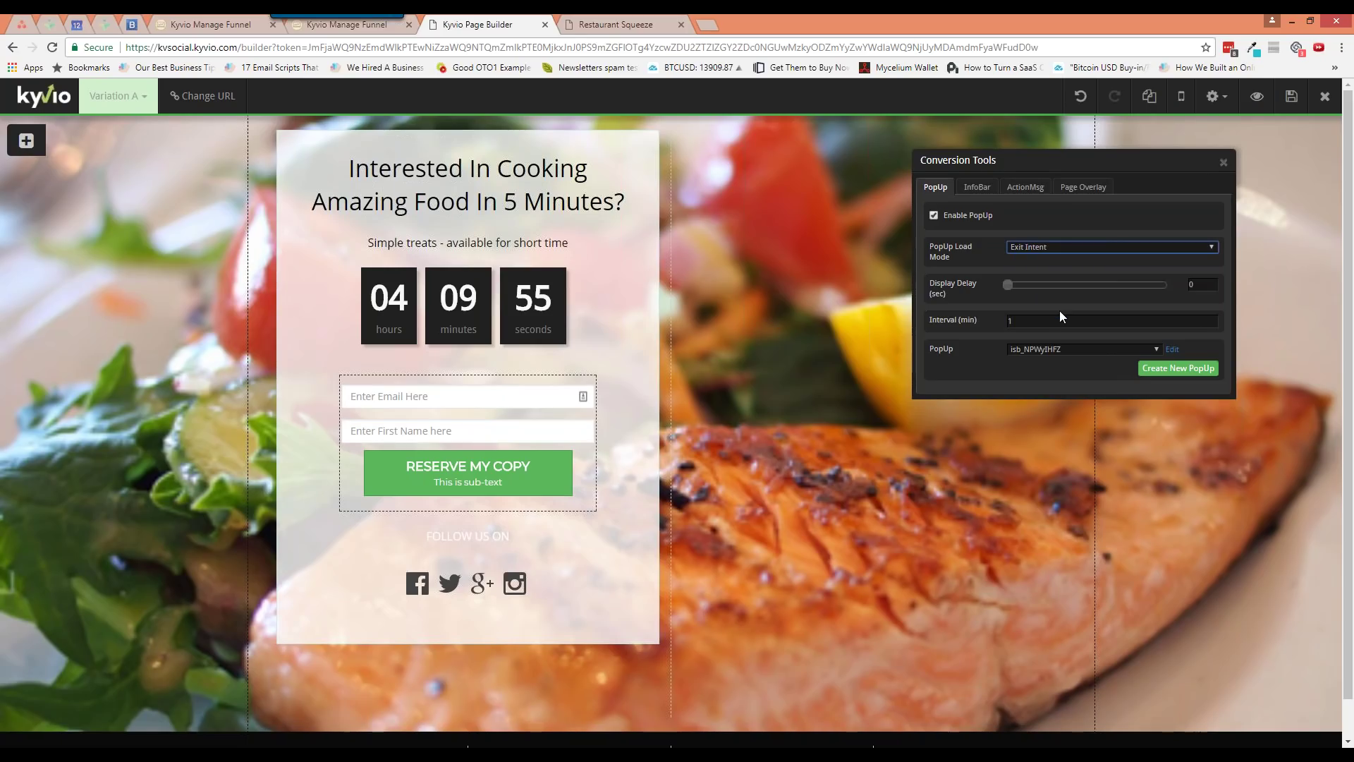
Create a new blank popup, exit its editor, and reopen the Conversion Tools popup list
{"action": "left_click", "coordinate": [1158, 372]}
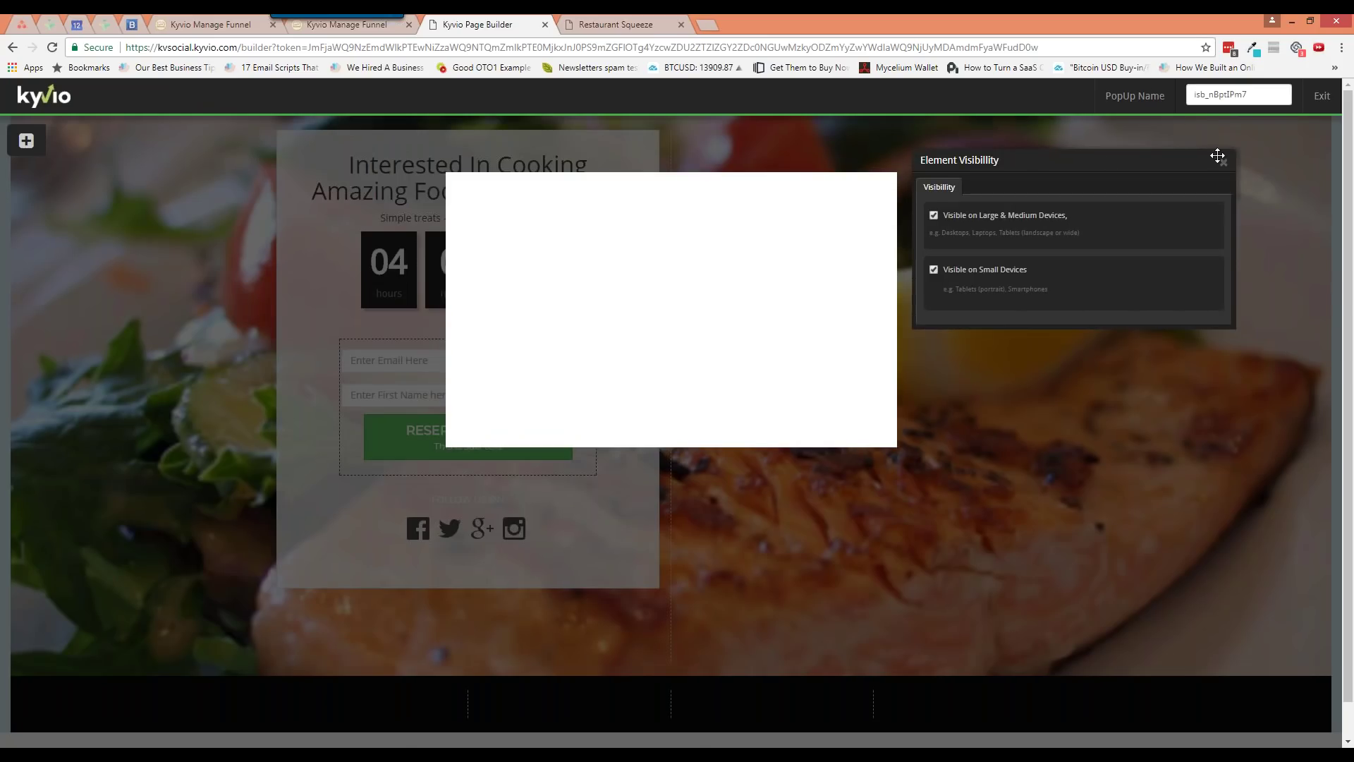
{"action": "left_click", "coordinate": [1222, 160]}
{"action": "left_click", "coordinate": [1322, 96]}
{"action": "left_click", "coordinate": [1217, 96]}
{"action": "left_click", "coordinate": [1199, 162]}
{"action": "left_click", "coordinate": [1081, 348]}
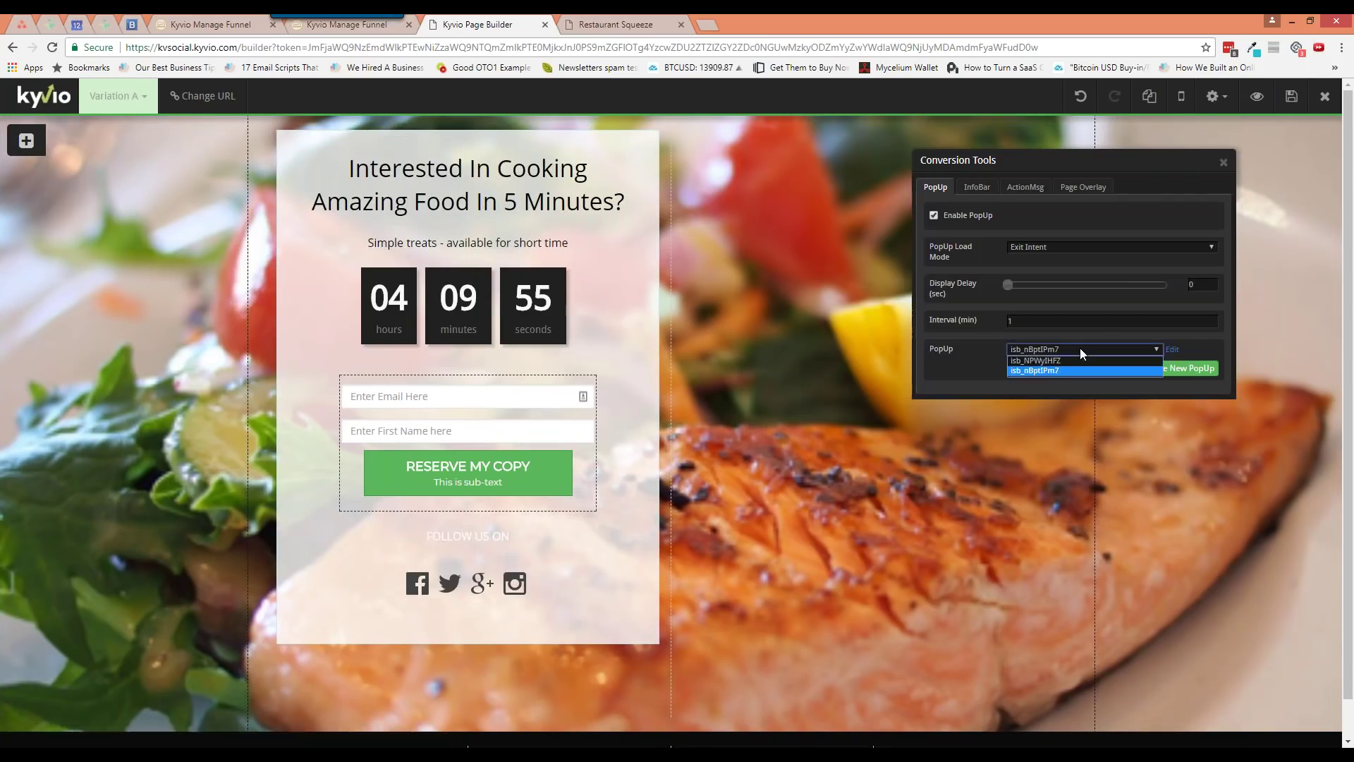
Select the newly created popup for exit intent and preview it, finding it blank
{"action": "left_click", "coordinate": [1077, 365]}
{"action": "left_click", "coordinate": [1170, 350]}
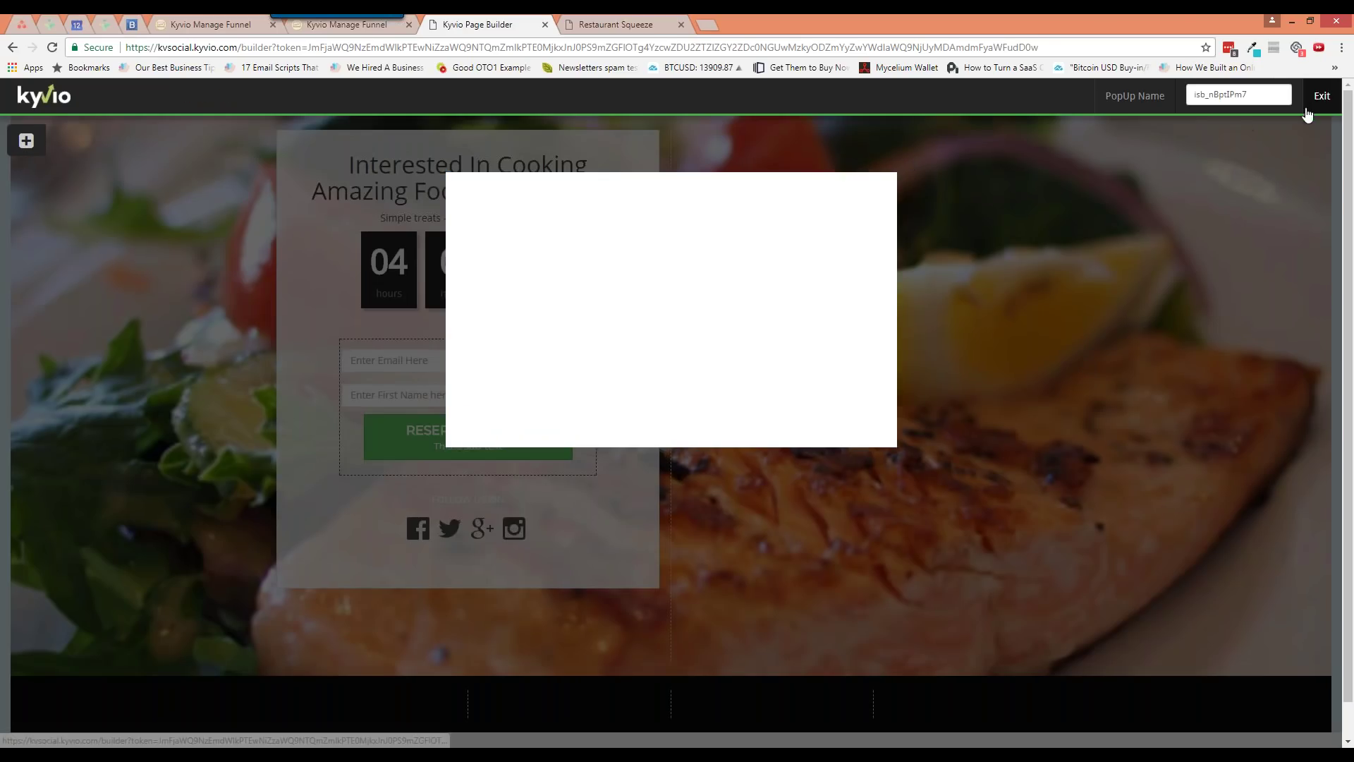
{"action": "left_click", "coordinate": [1322, 96]}
Switch the exit-intent popup to isb_NPWyIHFZ and preview its heading, video and button
{"action": "left_click", "coordinate": [1216, 96]}
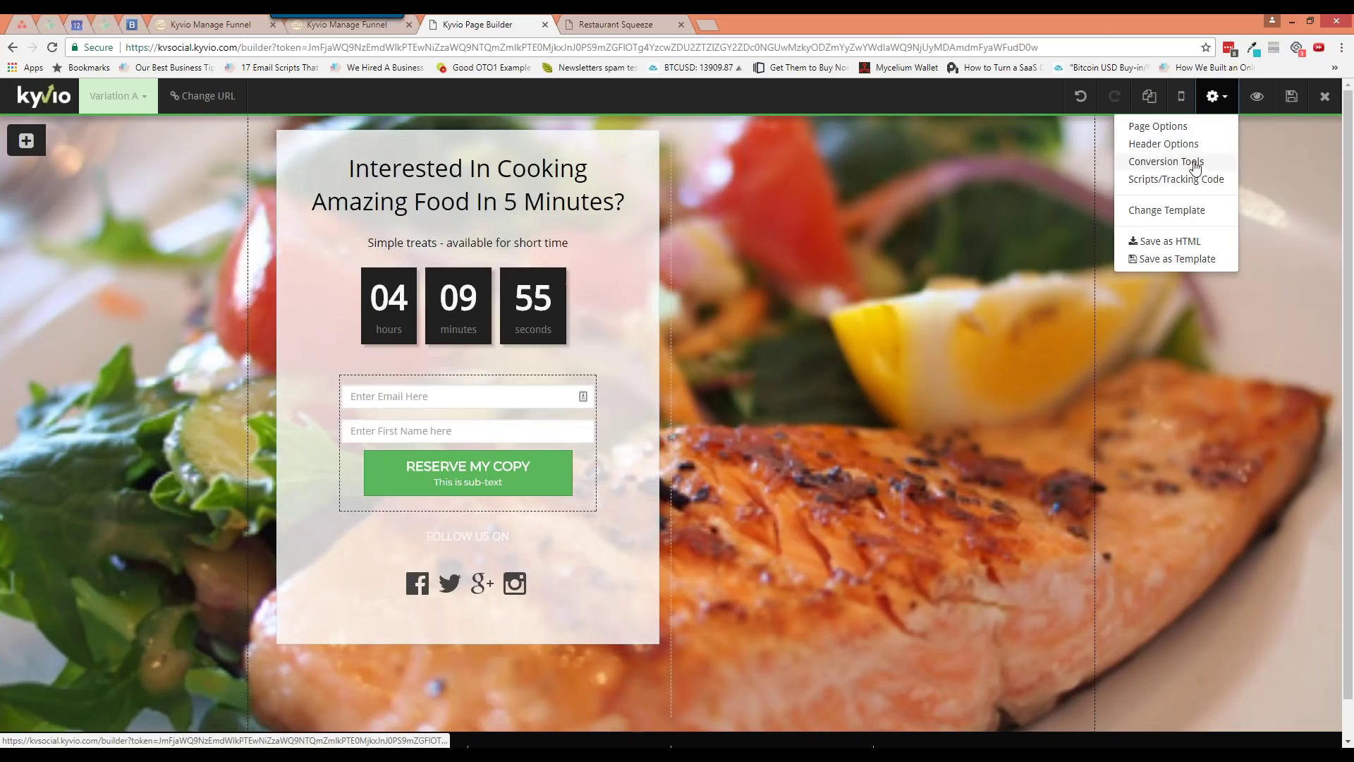
{"action": "left_click", "coordinate": [1166, 161]}
{"action": "left_click", "coordinate": [1089, 350]}
{"action": "left_click", "coordinate": [1085, 361]}
{"action": "left_click", "coordinate": [1171, 349]}
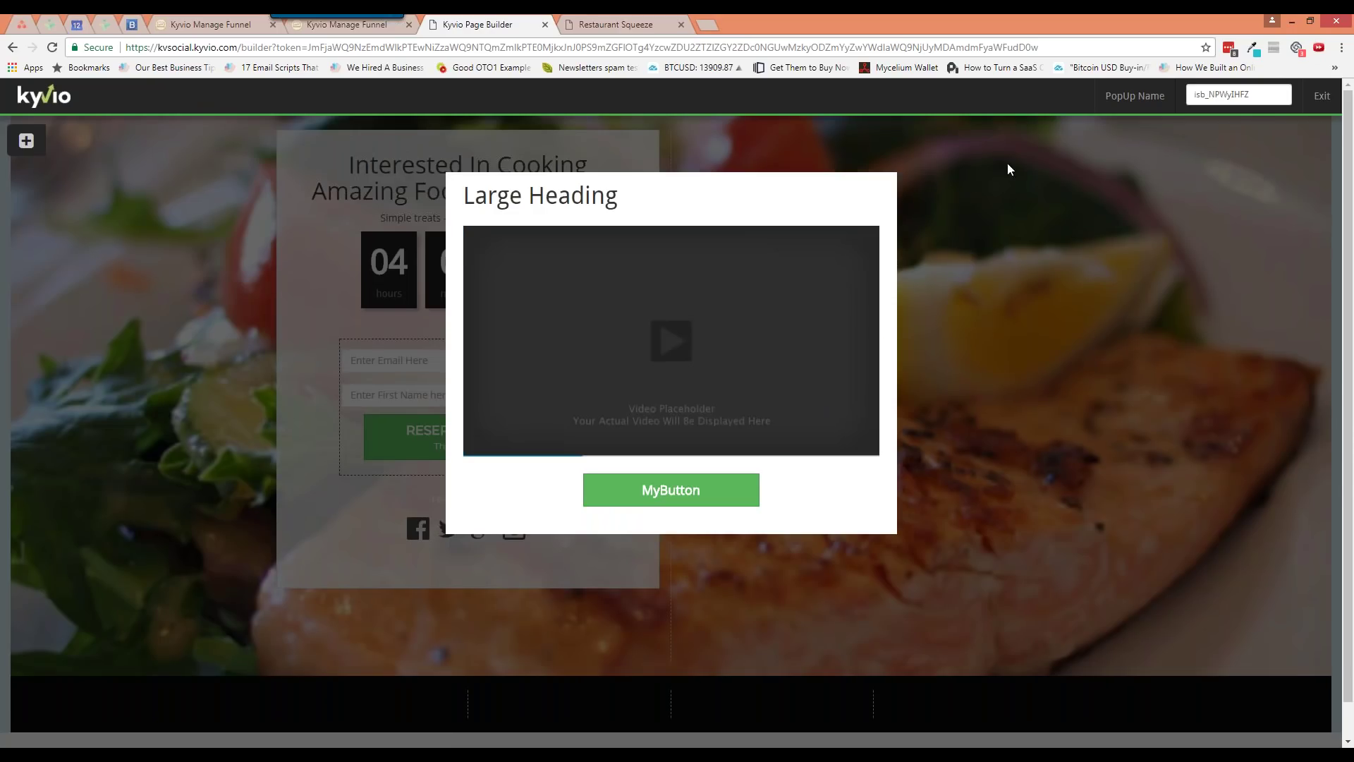
{"action": "left_click", "coordinate": [1320, 96]}
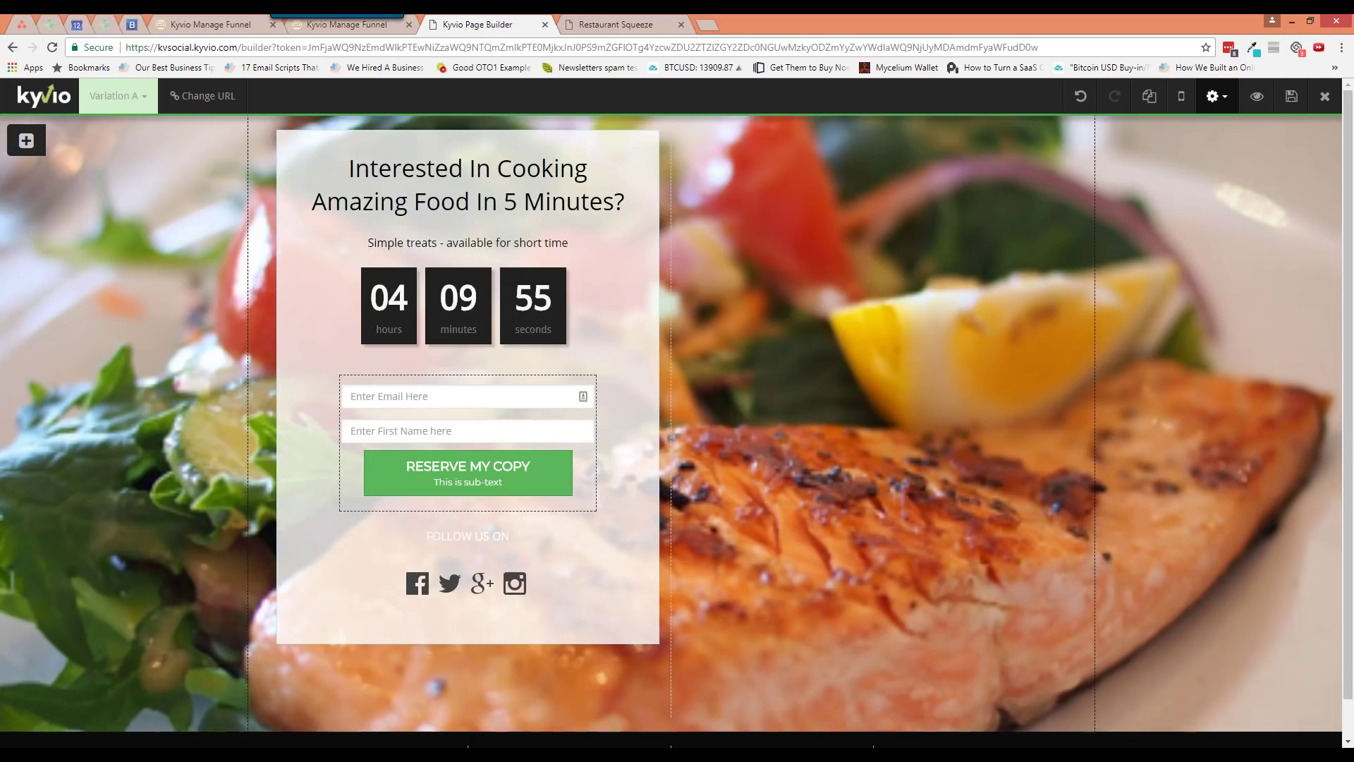
Confirm isb_NPWyIHFZ stays selected in Conversion Tools and save Variation A
{"action": "left_click", "coordinate": [1215, 95]}
{"action": "left_click", "coordinate": [1167, 163]}
{"action": "left_click", "coordinate": [1052, 349]}
{"action": "left_click", "coordinate": [1053, 349]}
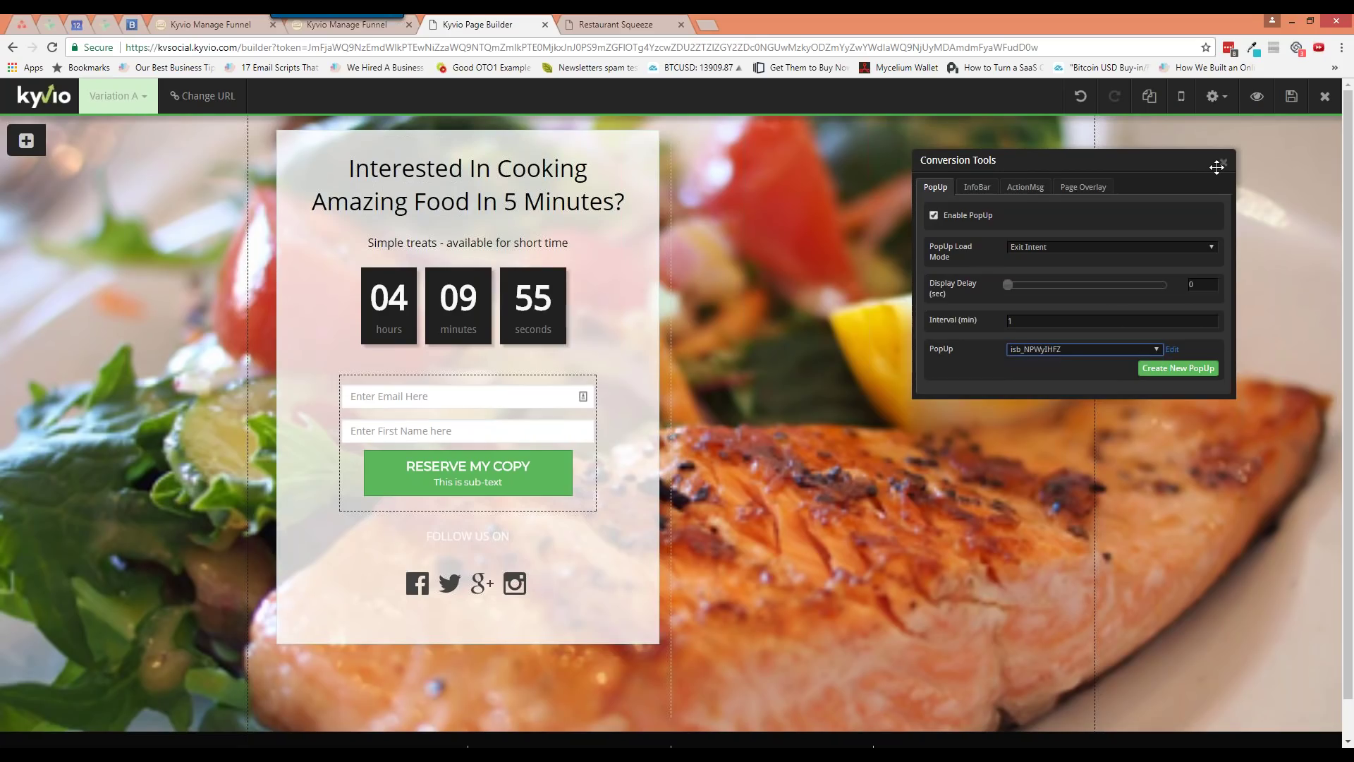
{"action": "left_click", "coordinate": [1285, 99]}
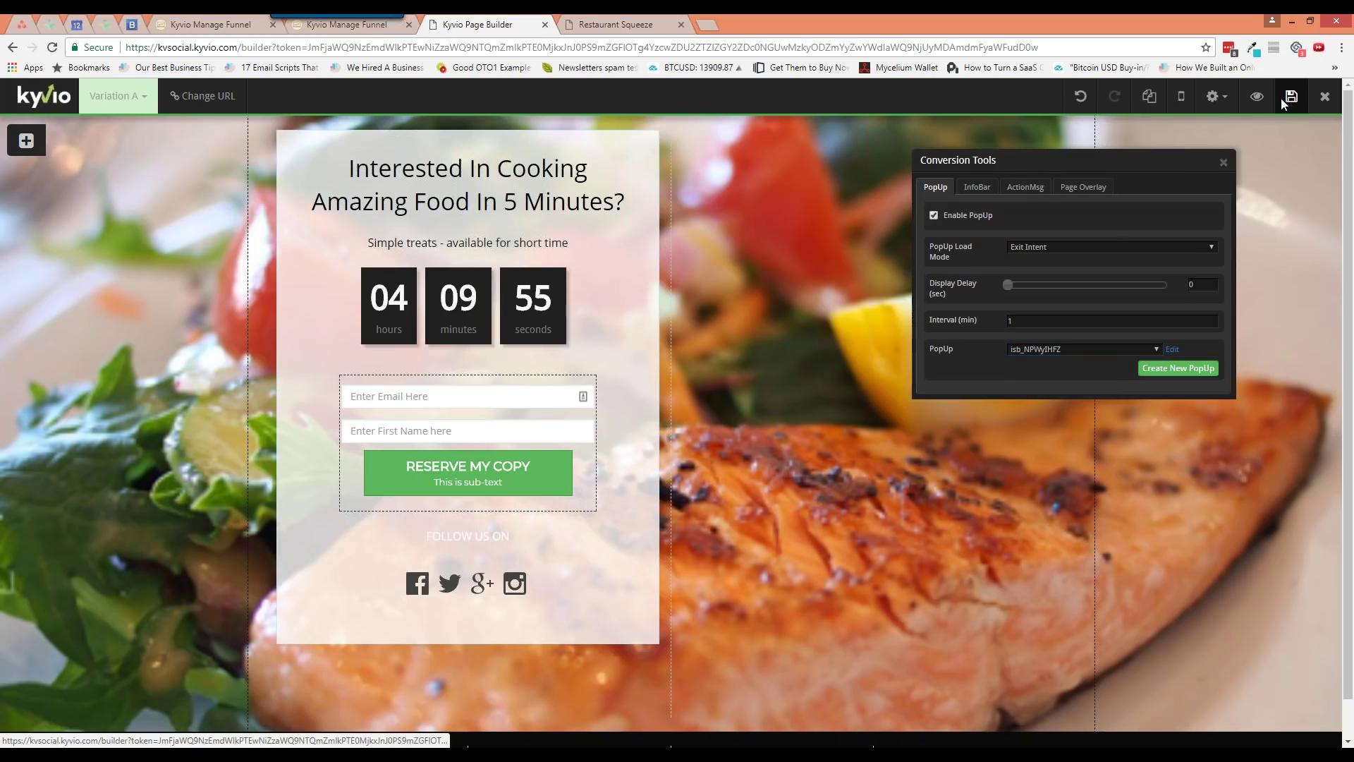
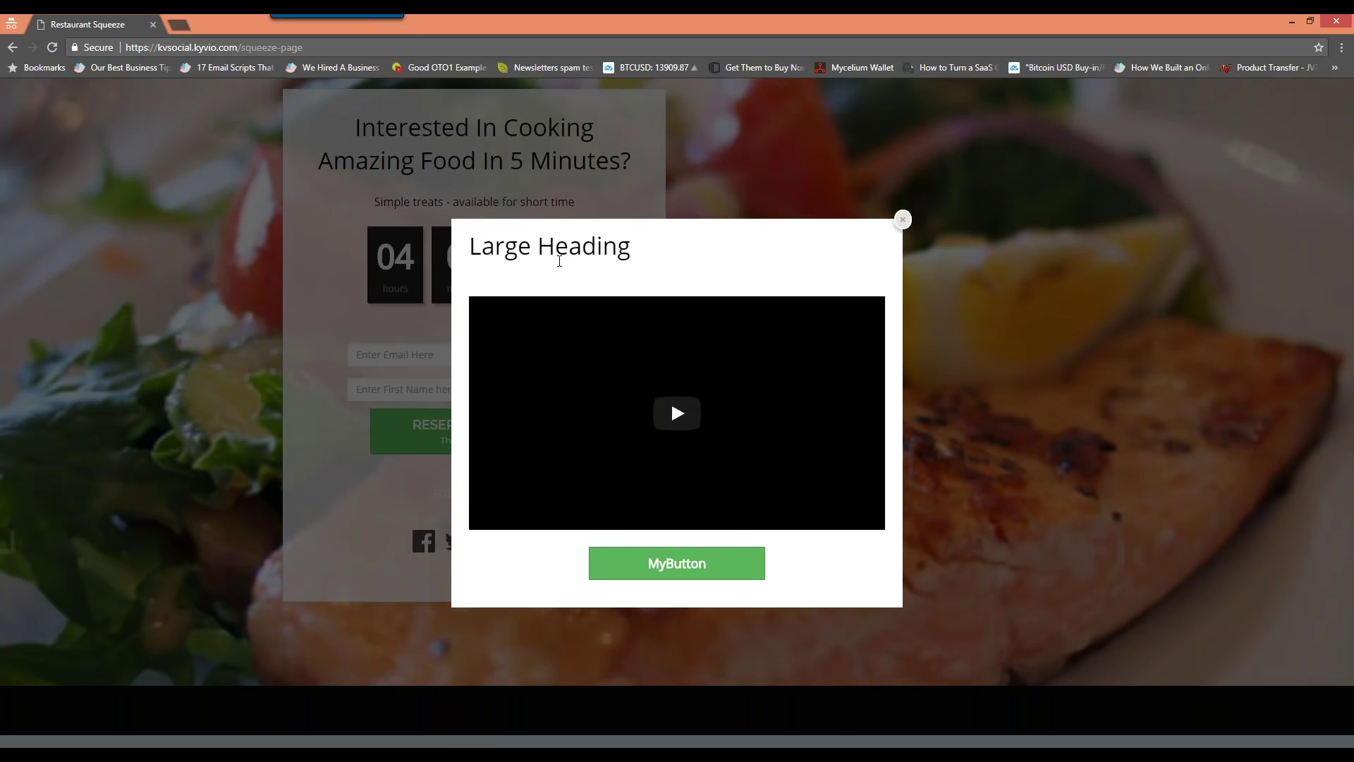
Close the popup video preview and return to the Kyvio Page Builder
{"action": "left_click", "coordinate": [1033, 361]}
{"action": "key", "text": "alt+Tab"}
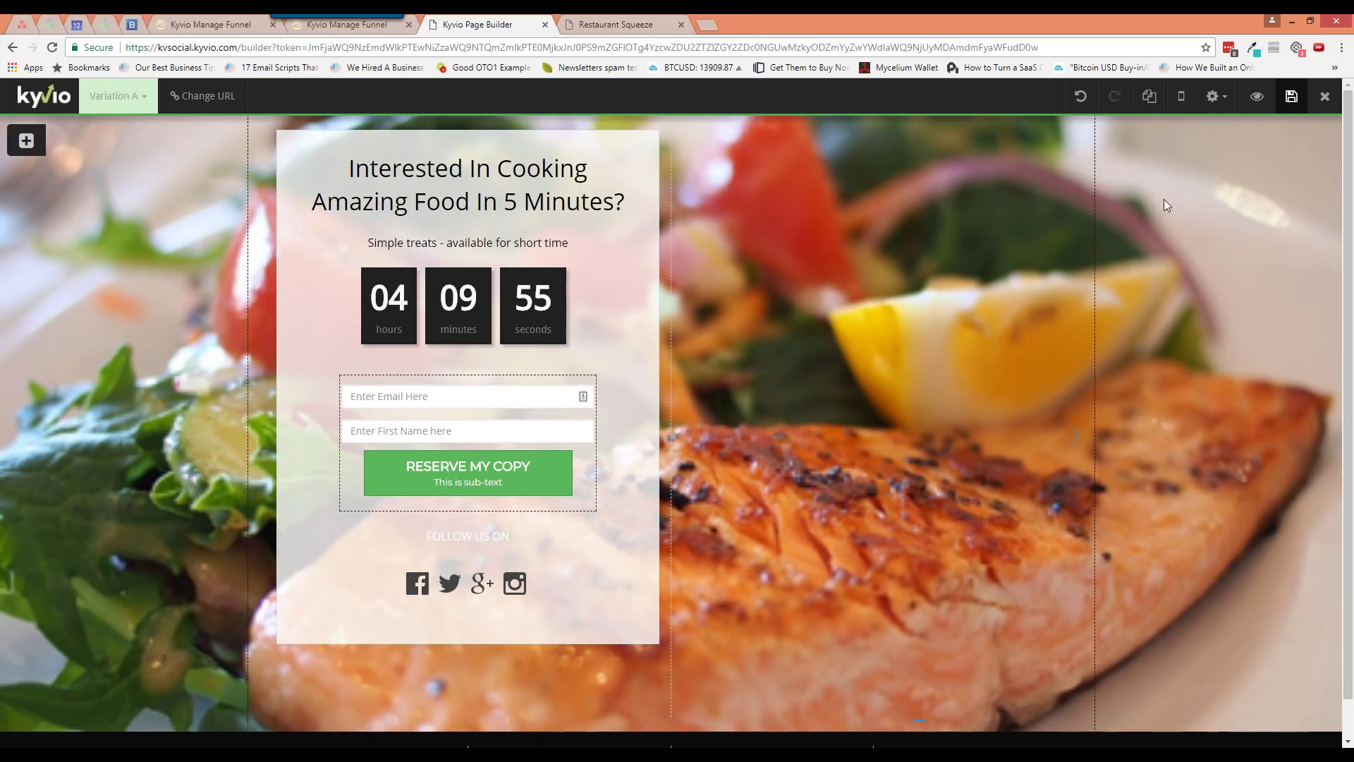
Enable the InfoBar in Conversion Tools and create a new top InfoBar
{"action": "left_click", "coordinate": [1216, 96]}
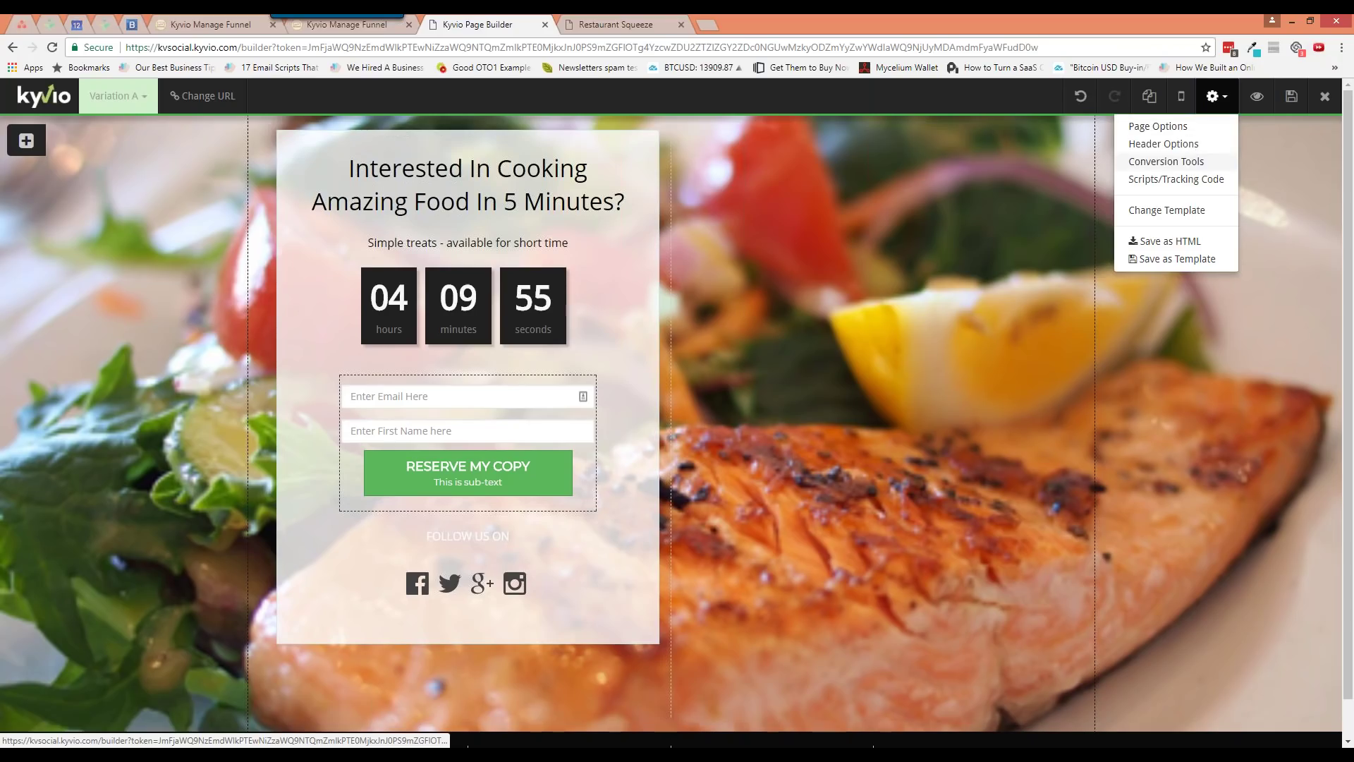
{"action": "left_click", "coordinate": [1166, 161]}
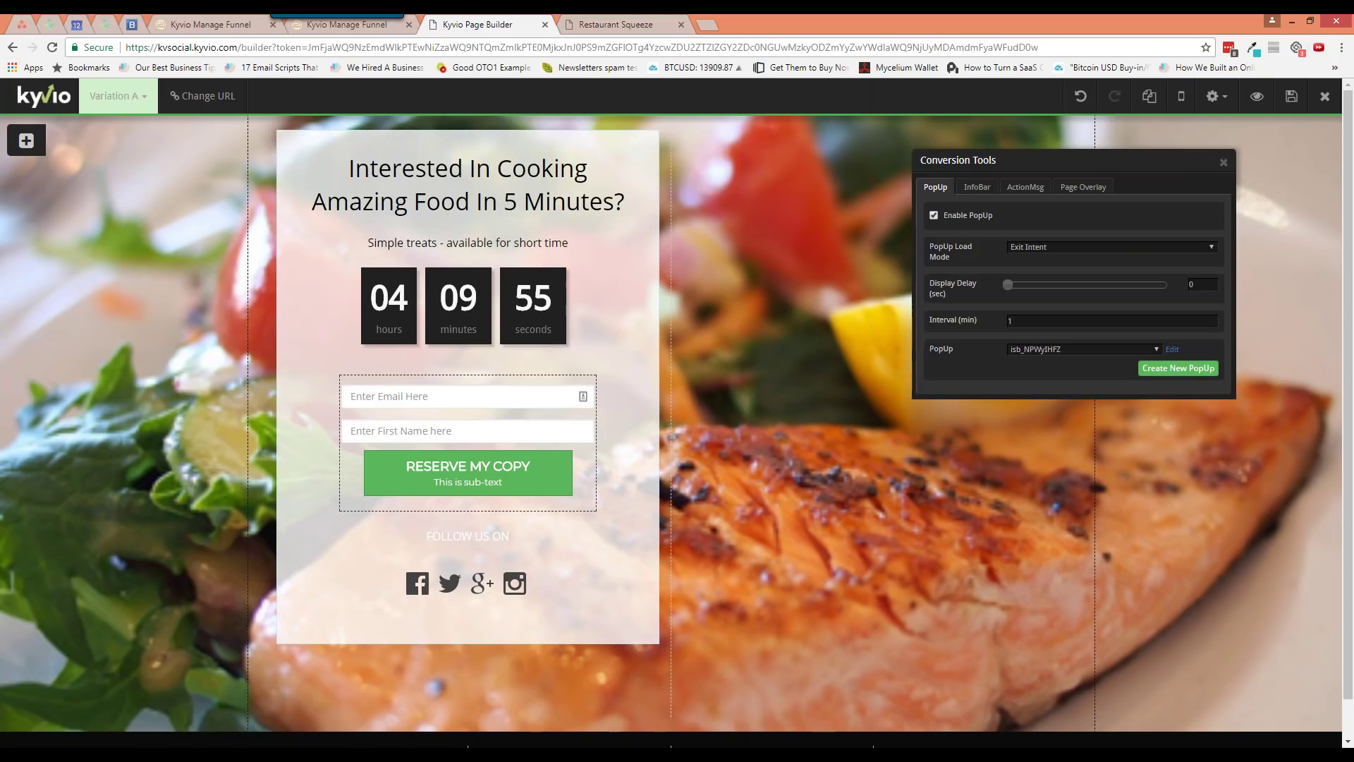
{"action": "left_click", "coordinate": [976, 188]}
{"action": "left_click", "coordinate": [934, 215]}
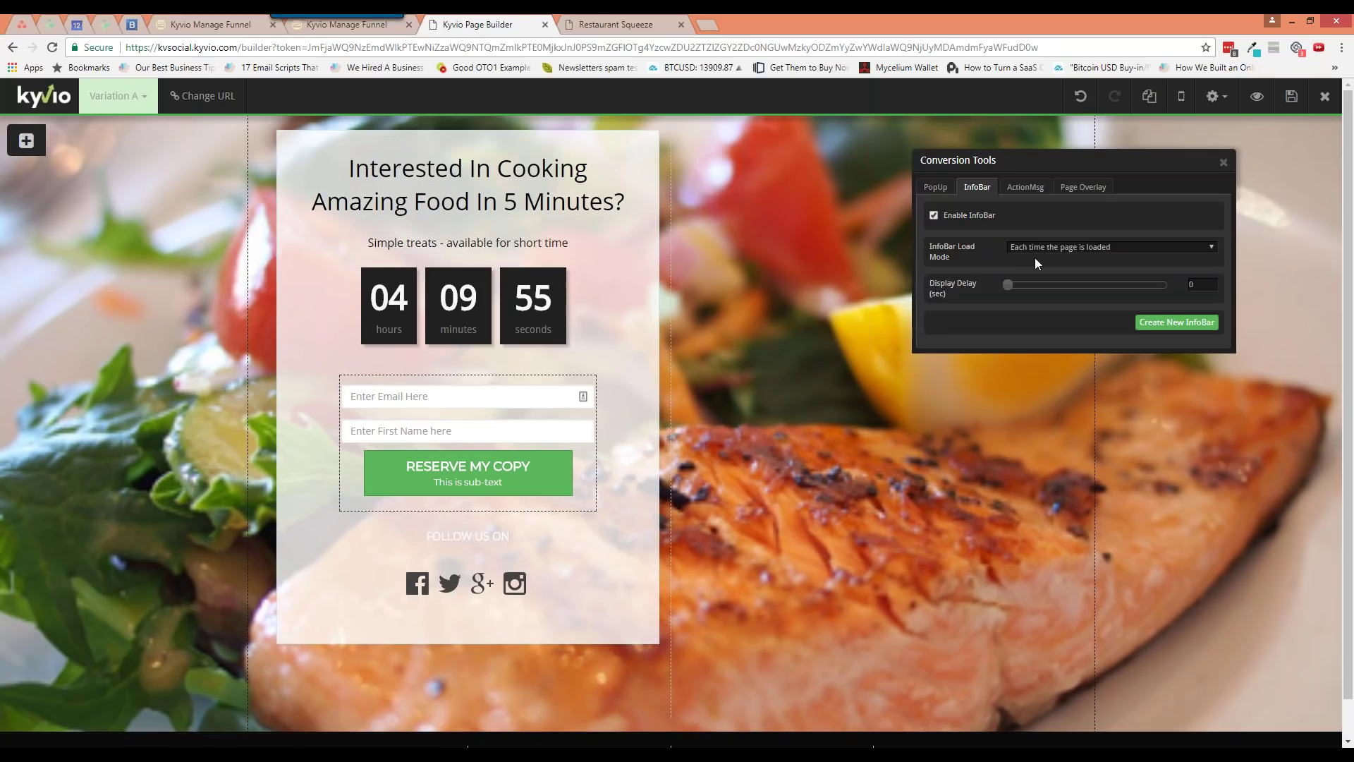
{"action": "left_click", "coordinate": [1177, 322]}
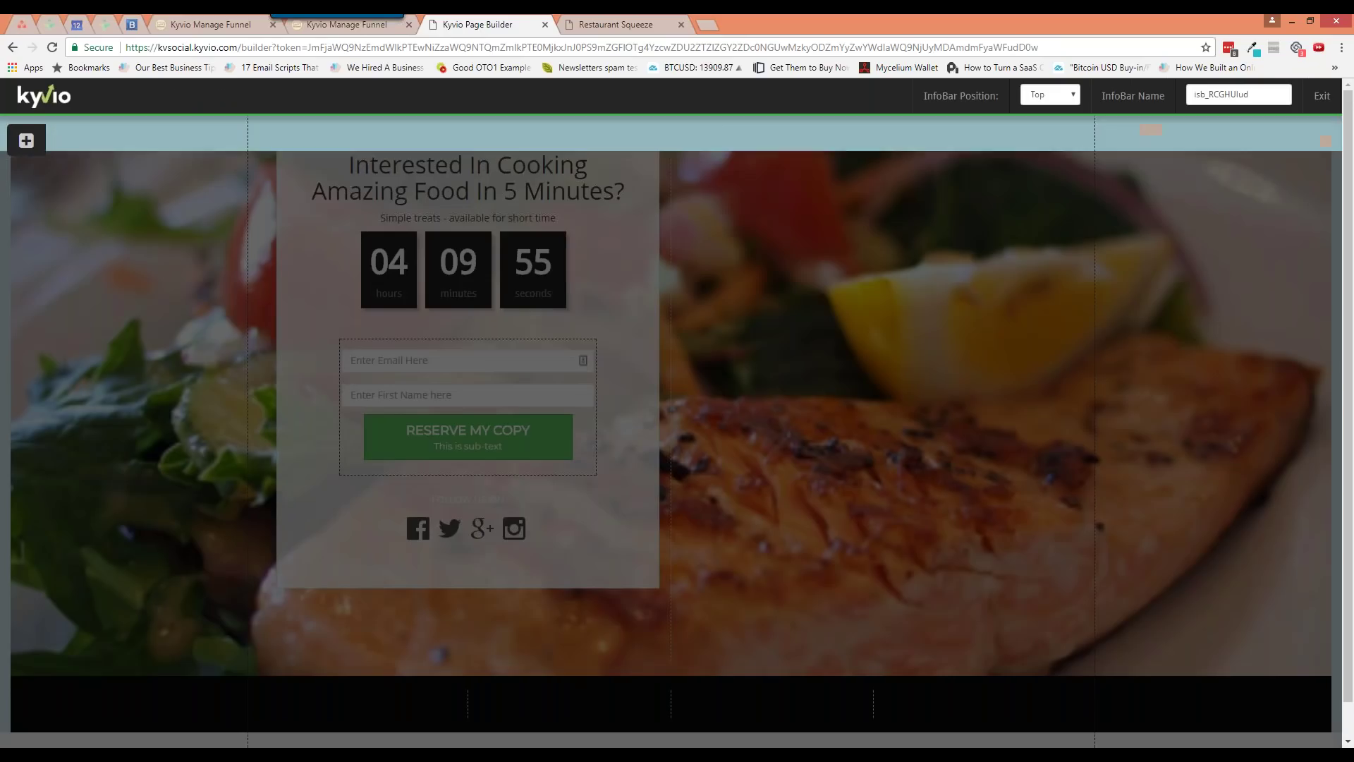
Give the InfoBar block a white background and a minimum height of about 50
{"action": "left_click", "coordinate": [1284, 119]}
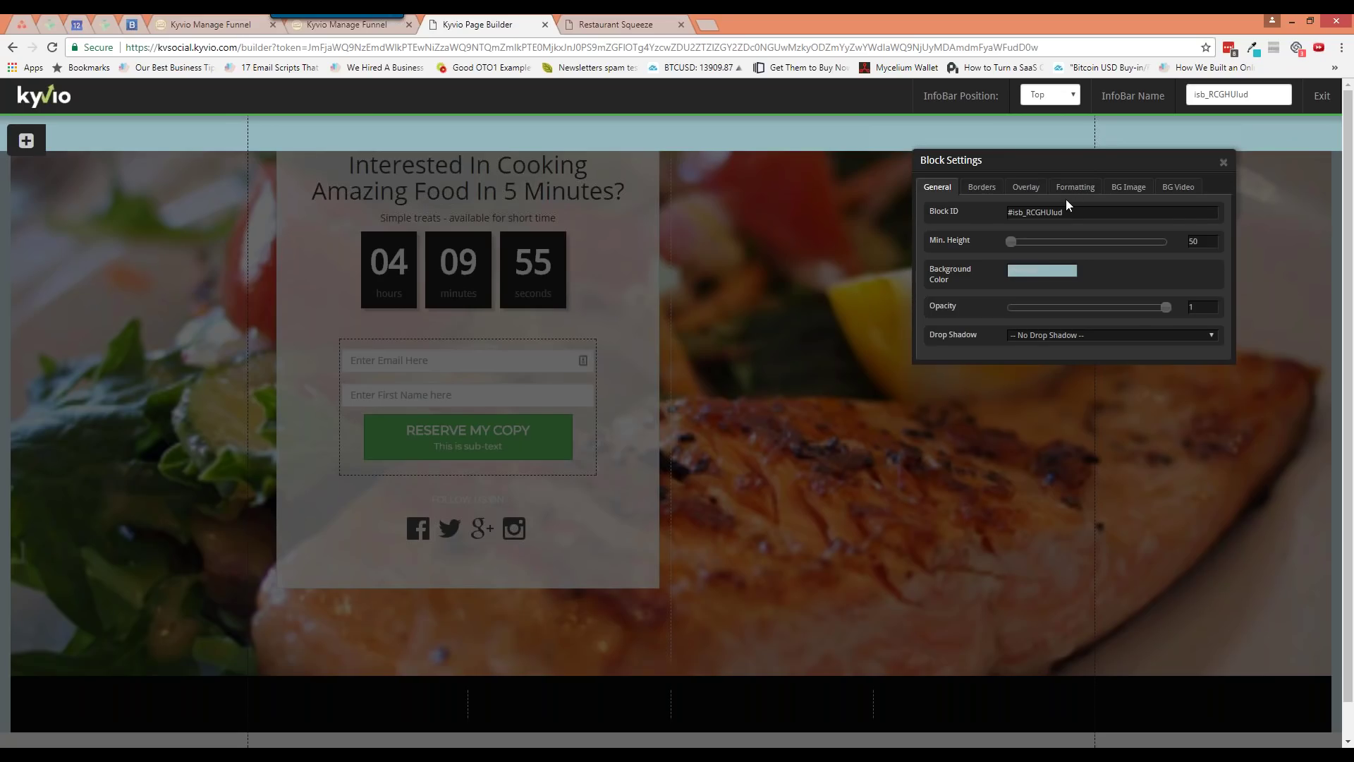
{"action": "left_click", "coordinate": [1044, 271]}
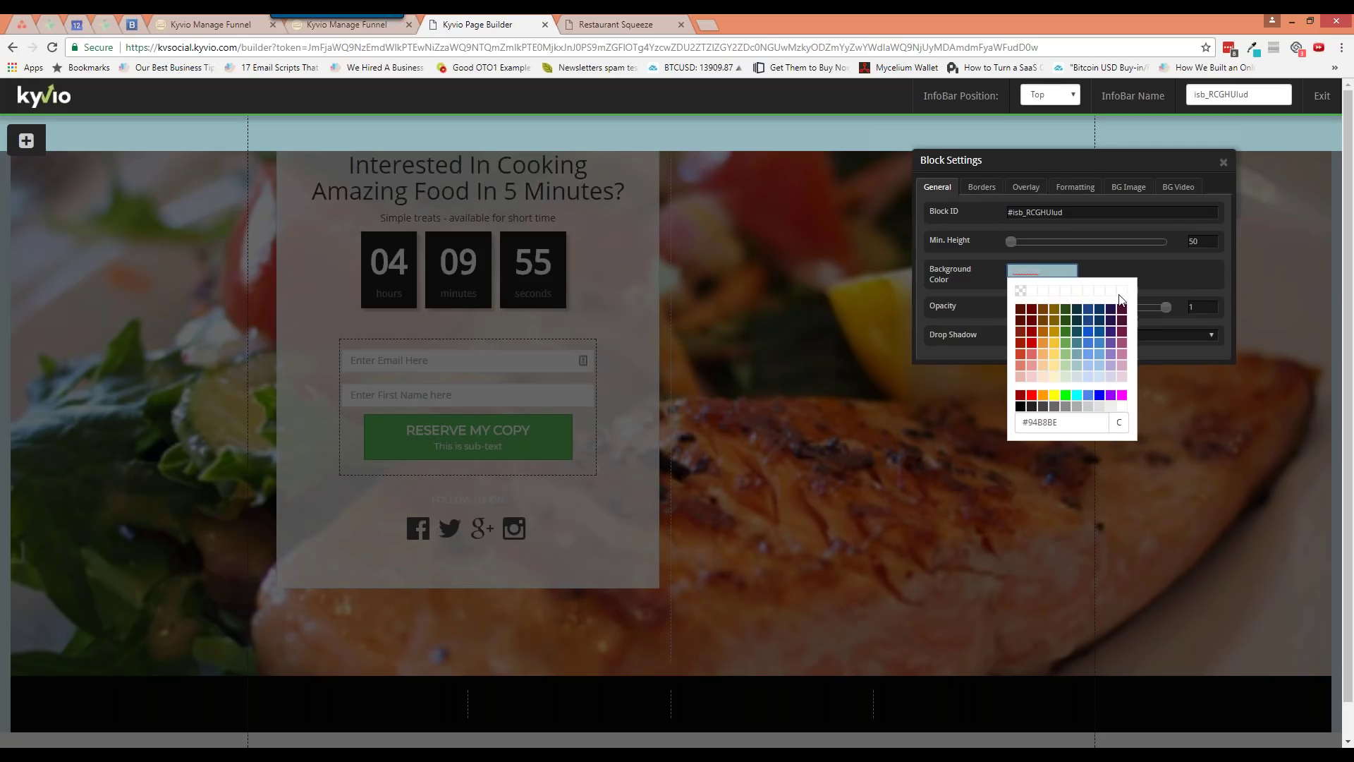
{"action": "left_click", "coordinate": [1121, 407]}
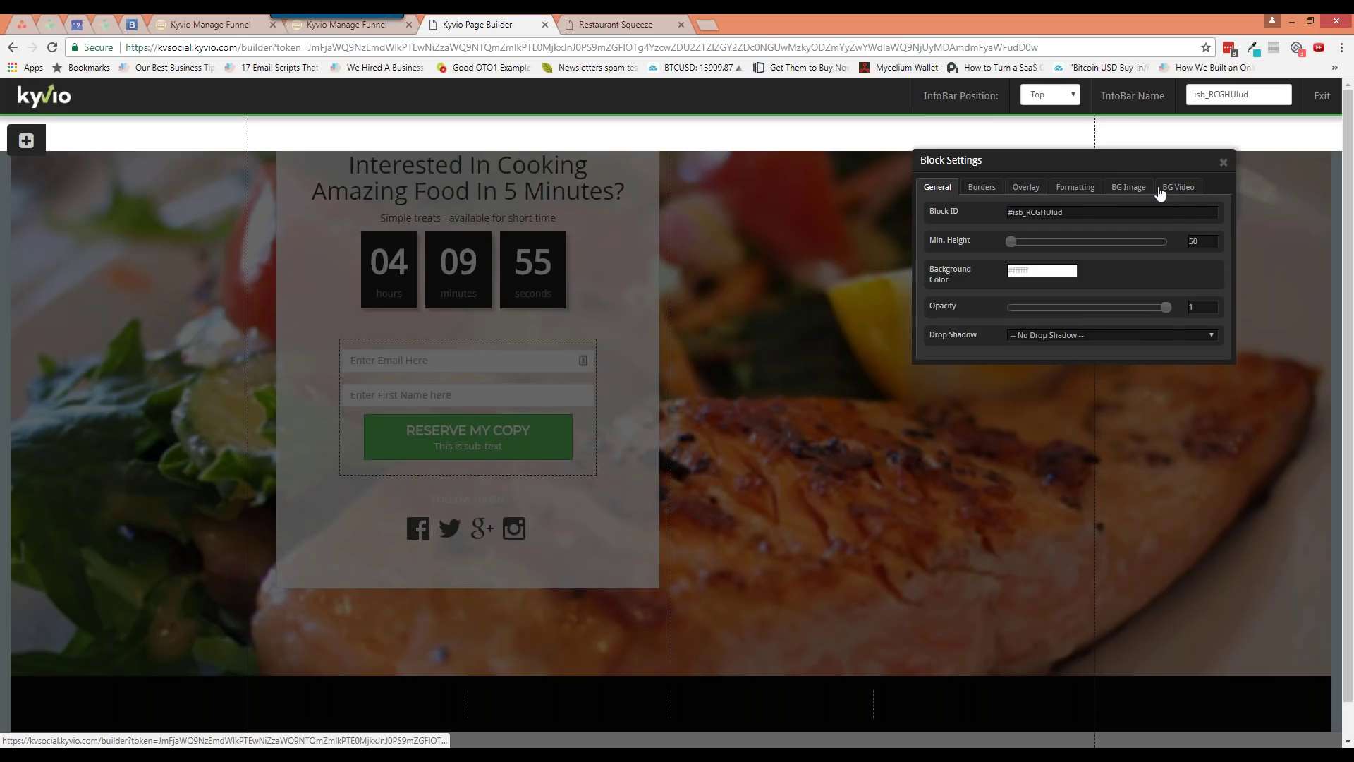
{"action": "left_click_drag", "start_coordinate": [1012, 241], "coordinate": [1008, 244]}
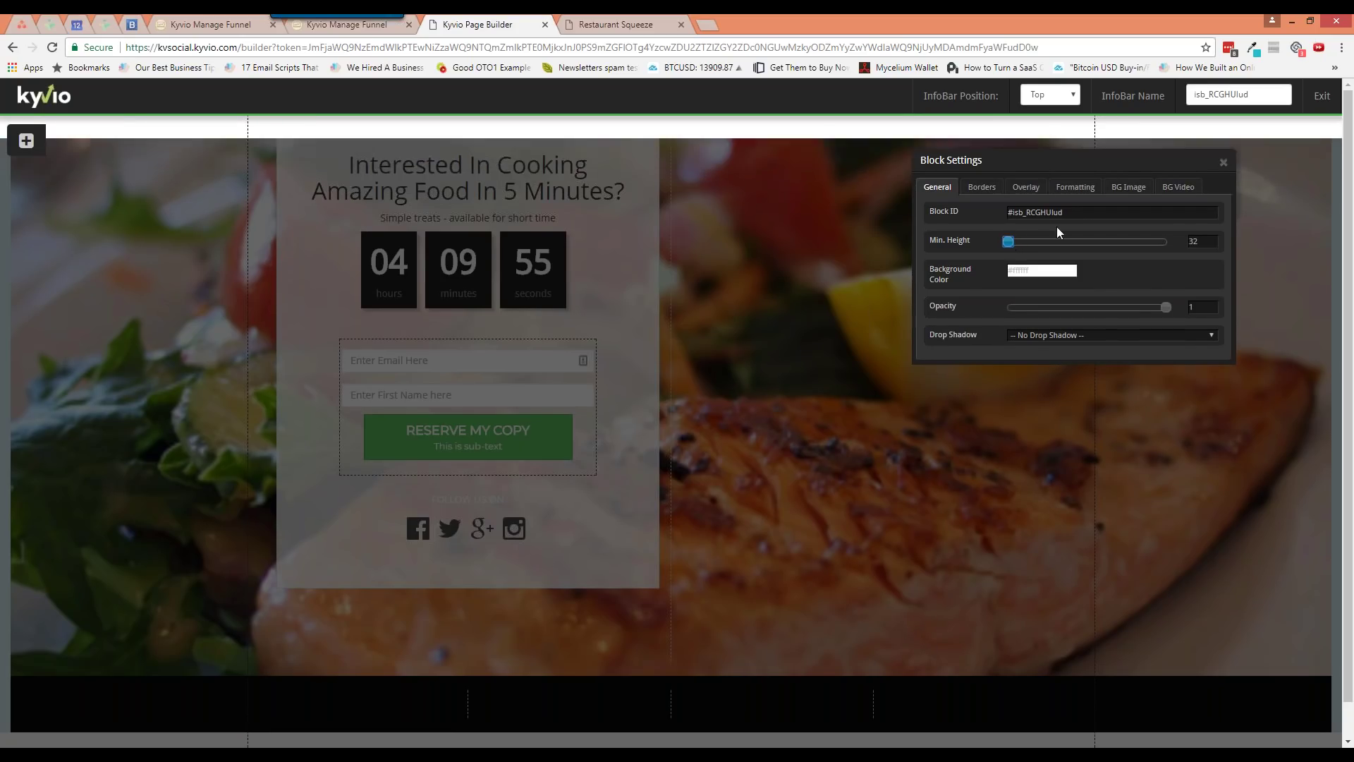
{"action": "left_click_drag", "start_coordinate": [1012, 244], "coordinate": [1016, 244]}
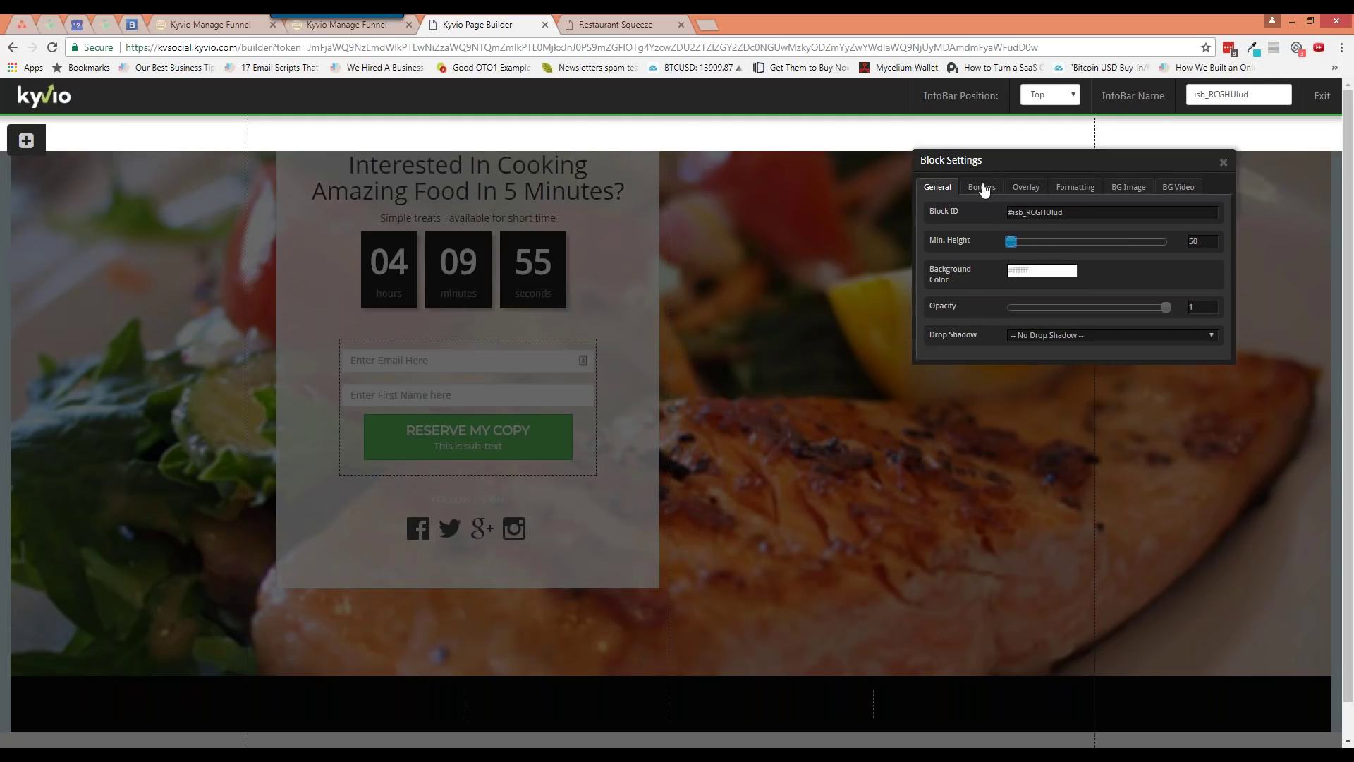
Browse the InfoBar's margin, overlay, background image and video settings, keeping no drop shadow
{"action": "left_click", "coordinate": [1074, 197]}
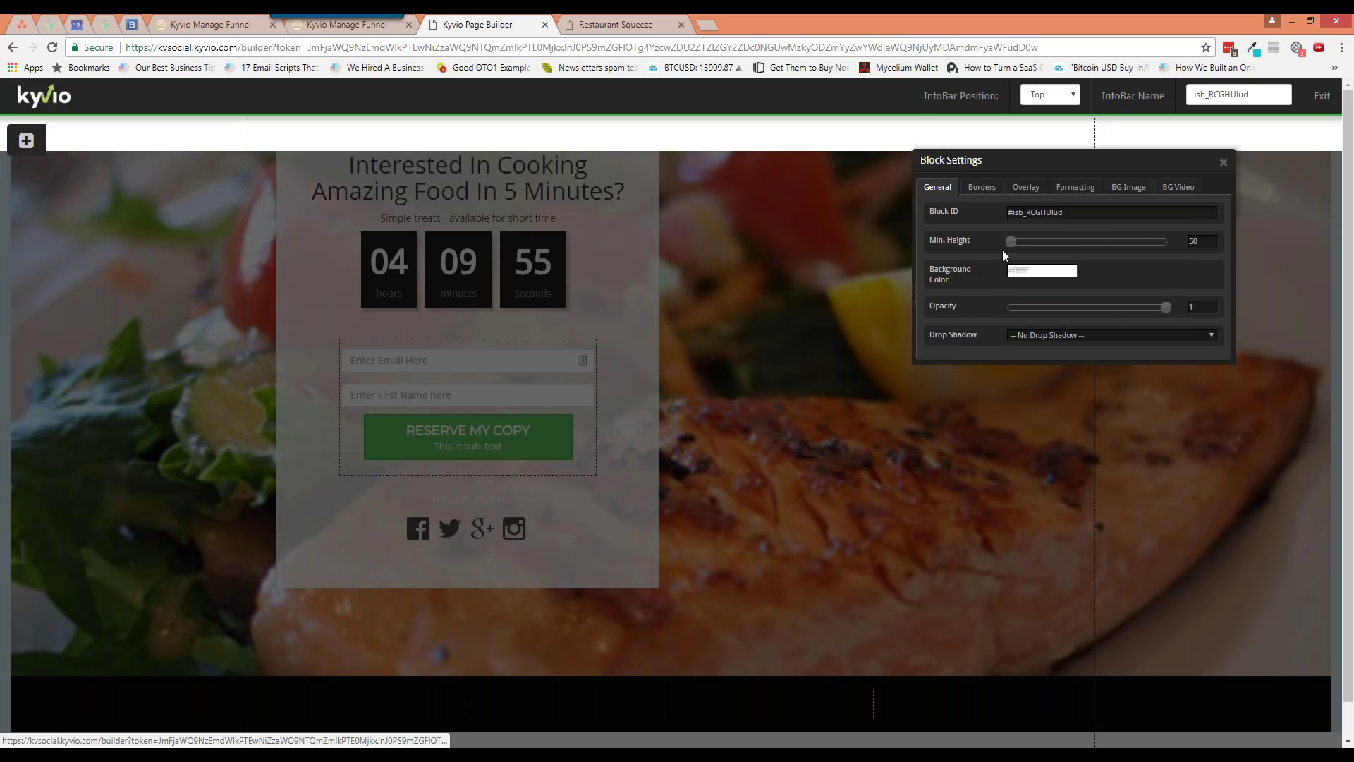
{"action": "left_click", "coordinate": [1039, 337]}
{"action": "left_click", "coordinate": [1040, 337]}
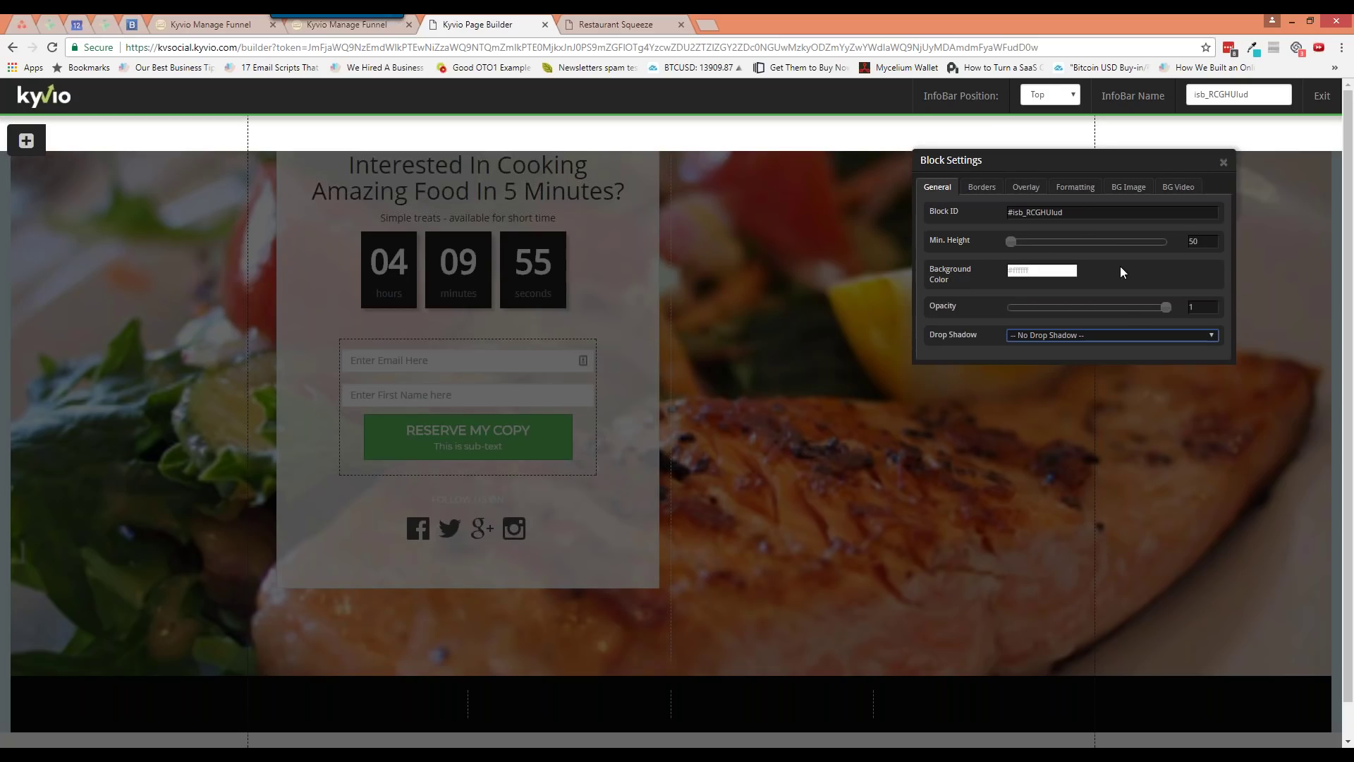
{"action": "left_click", "coordinate": [1023, 188]}
{"action": "left_click", "coordinate": [1070, 189]}
{"action": "left_click", "coordinate": [1110, 194]}
{"action": "left_click", "coordinate": [1168, 194]}
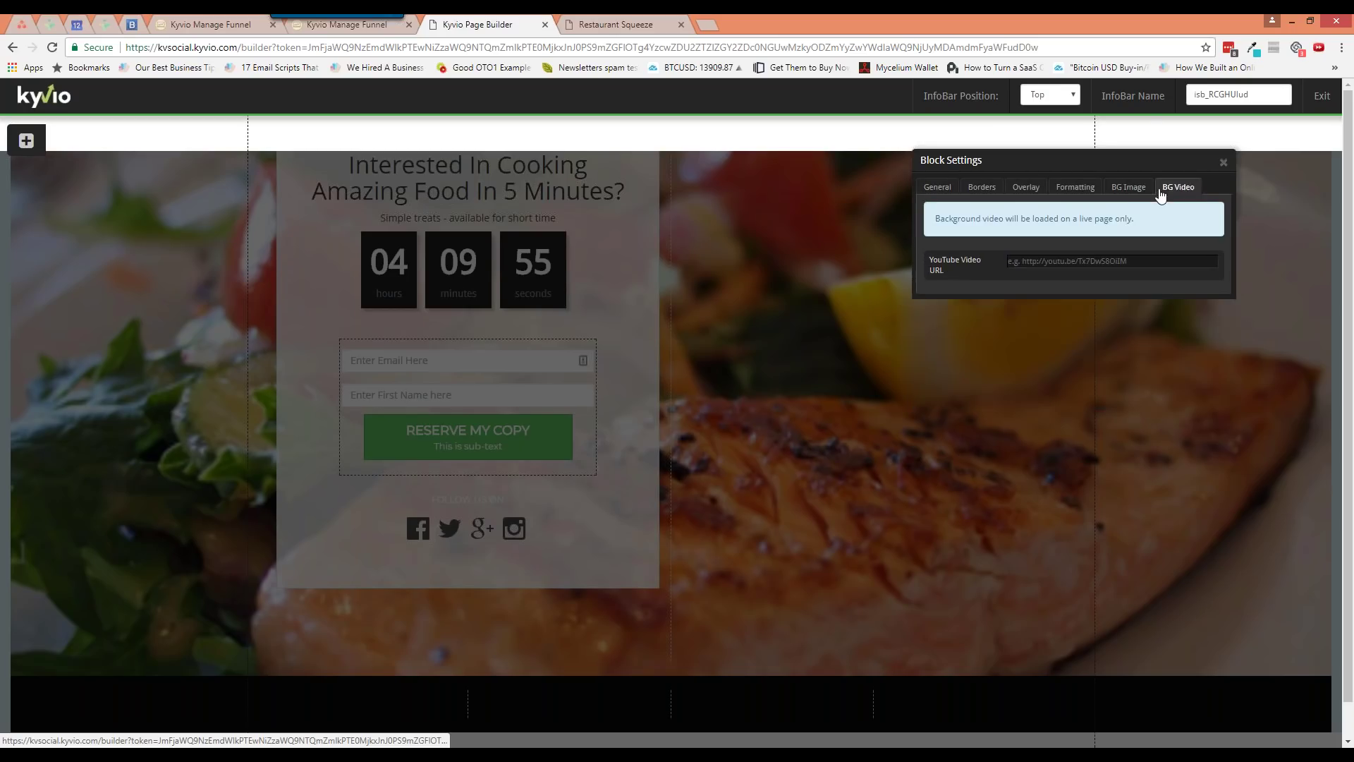
{"action": "left_click", "coordinate": [948, 189]}
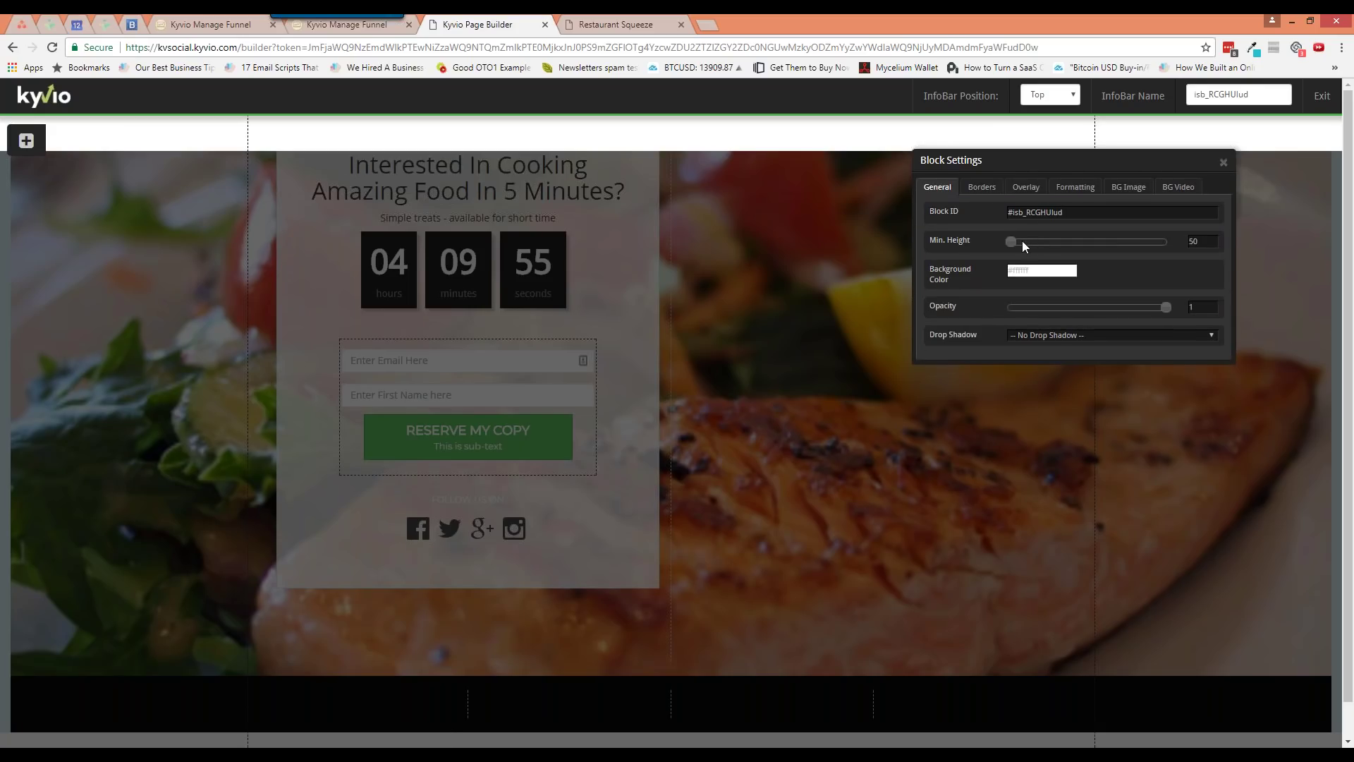
Set the InfoBar's minimum height to 46 and its opacity to 0.5
{"action": "left_click_drag", "start_coordinate": [1017, 240], "coordinate": [1017, 241]}
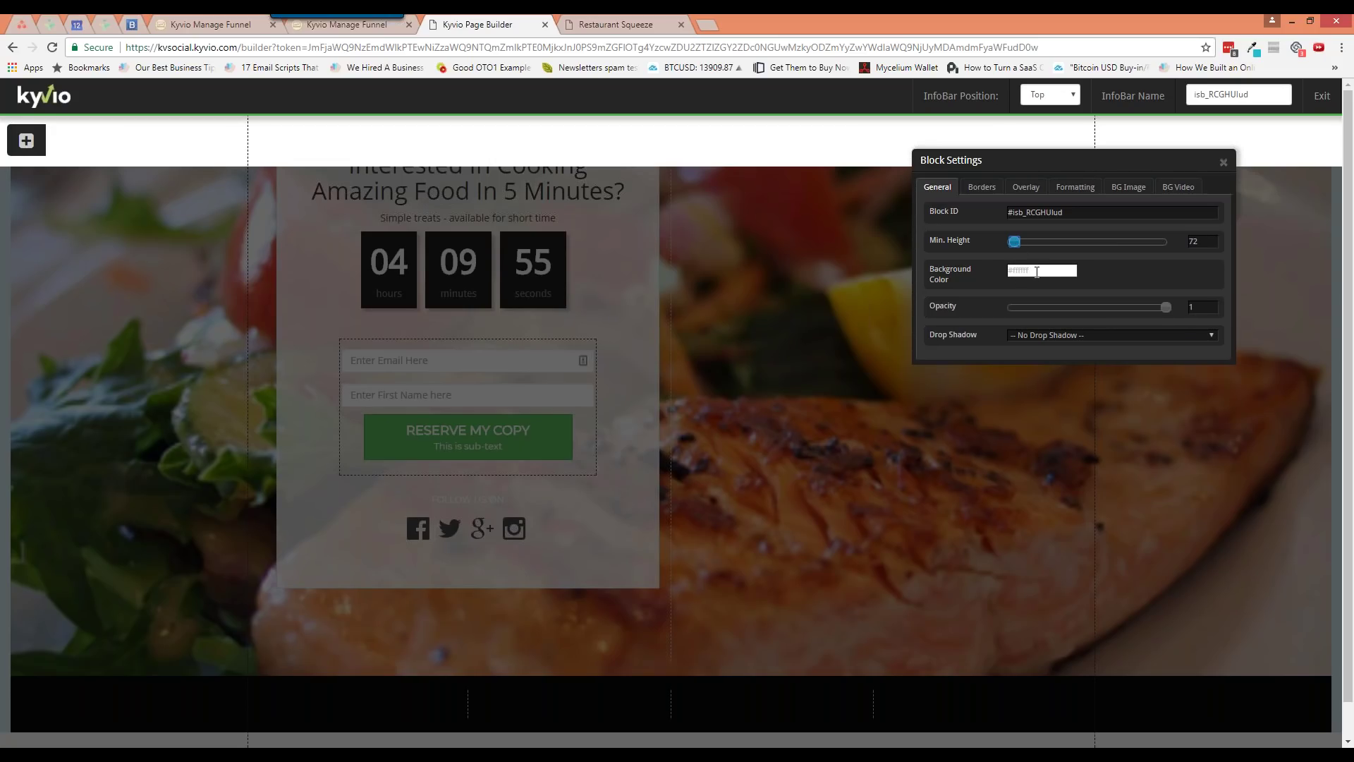
{"action": "mouse_move", "coordinate": [1167, 309]}
{"action": "left_mouse_down"}
{"action": "mouse_move", "coordinate": [1052, 307]}
{"action": "mouse_move", "coordinate": [1167, 309]}
{"action": "left_mouse_up"}
{"action": "left_click_drag", "start_coordinate": [1012, 243], "coordinate": [1007, 243]}
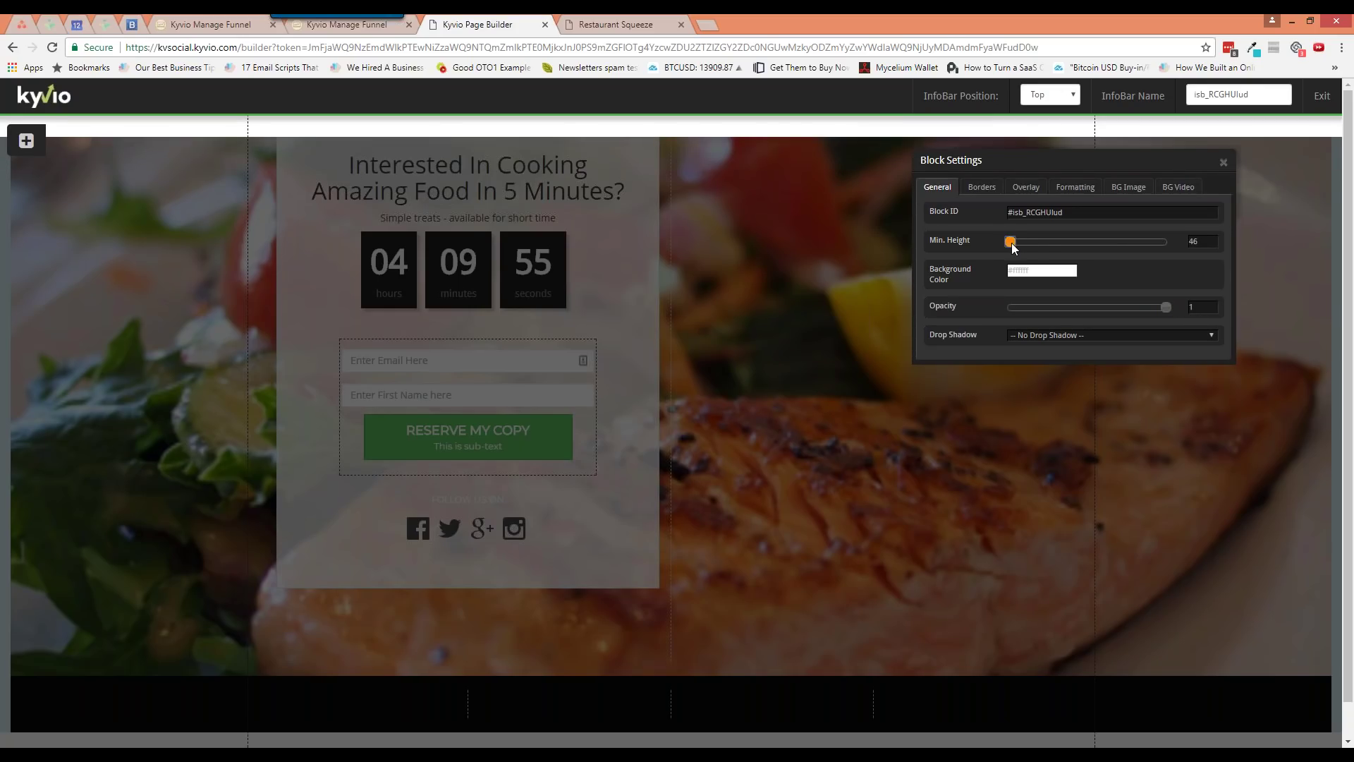
{"action": "left_click_drag", "start_coordinate": [1012, 247], "coordinate": [1013, 247]}
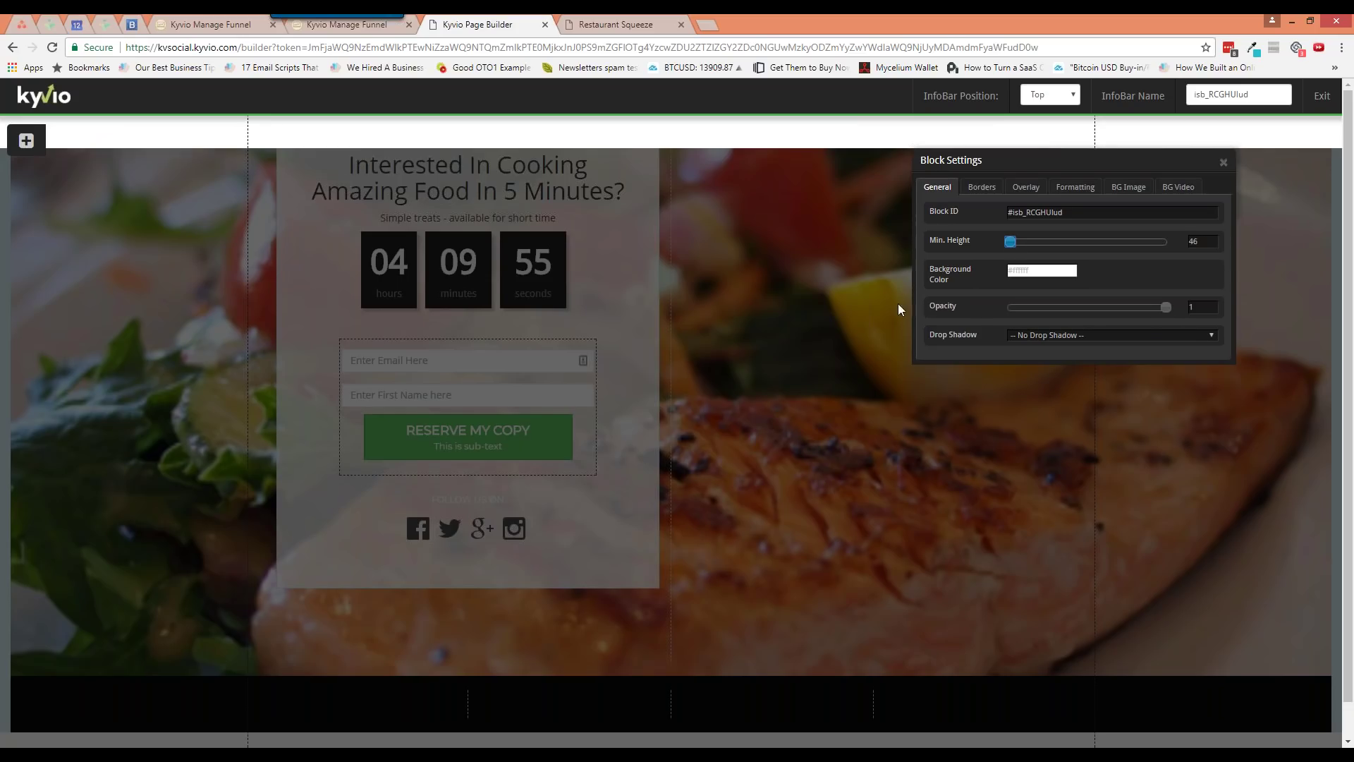
{"action": "left_click_drag", "start_coordinate": [1167, 308], "coordinate": [1078, 307]}
{"action": "left_click", "coordinate": [1085, 337]}
Try Shadow #1 and Shadow #2 on the InfoBar, then settle on No Drop Shadow
{"action": "left_click", "coordinate": [1082, 355]}
{"action": "left_click", "coordinate": [1082, 337]}
{"action": "left_click", "coordinate": [1079, 365]}
{"action": "left_click", "coordinate": [1078, 336]}
{"action": "left_click", "coordinate": [1076, 348]}
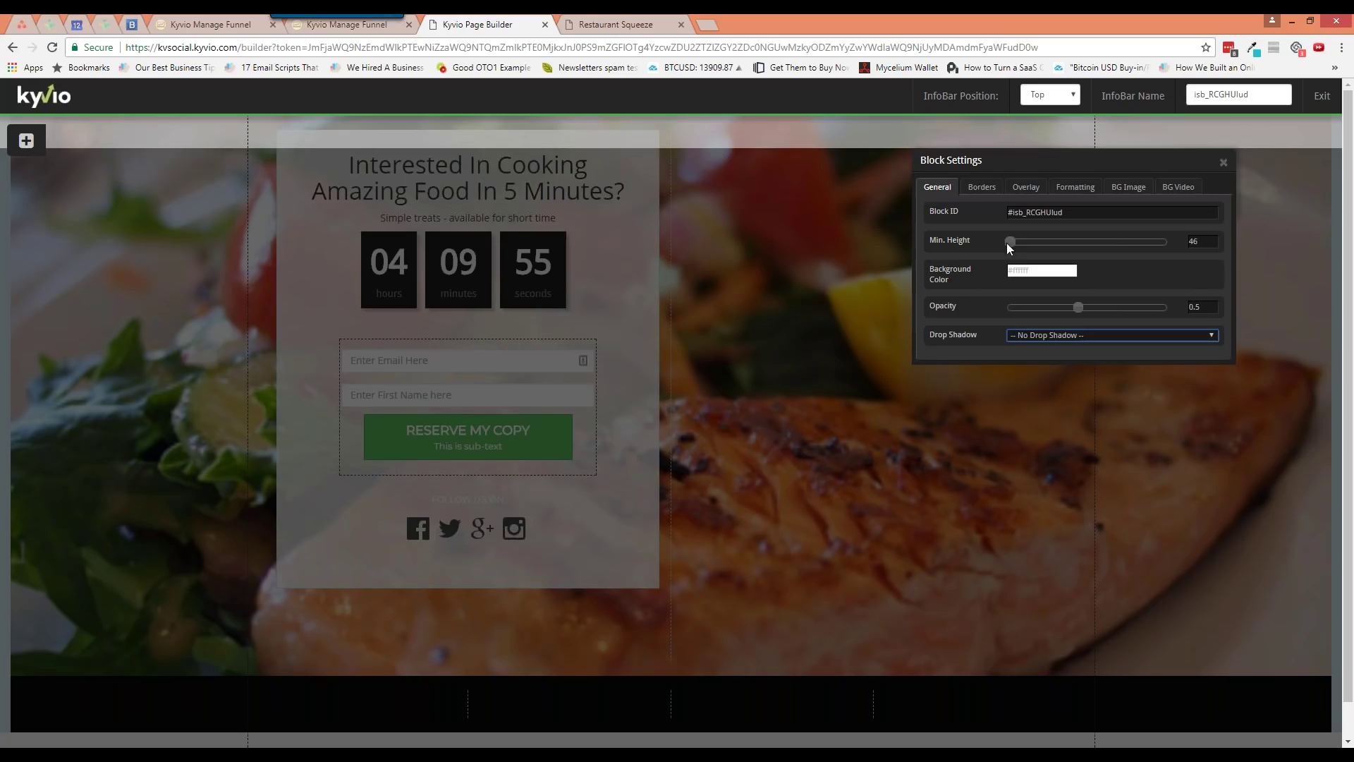
{"action": "left_click", "coordinate": [989, 189]}
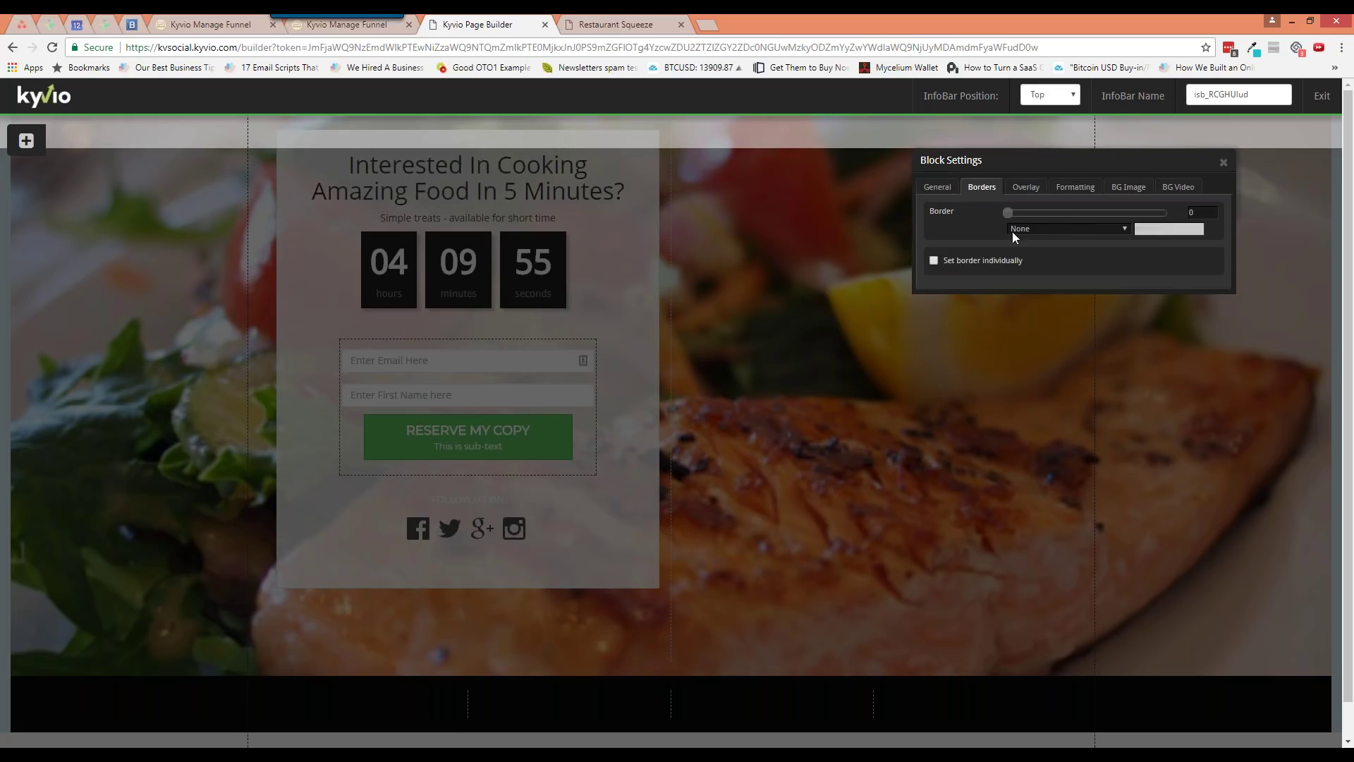
{"action": "left_click", "coordinate": [1008, 213]}
{"action": "left_click", "coordinate": [1026, 188]}
{"action": "left_click", "coordinate": [1000, 217]}
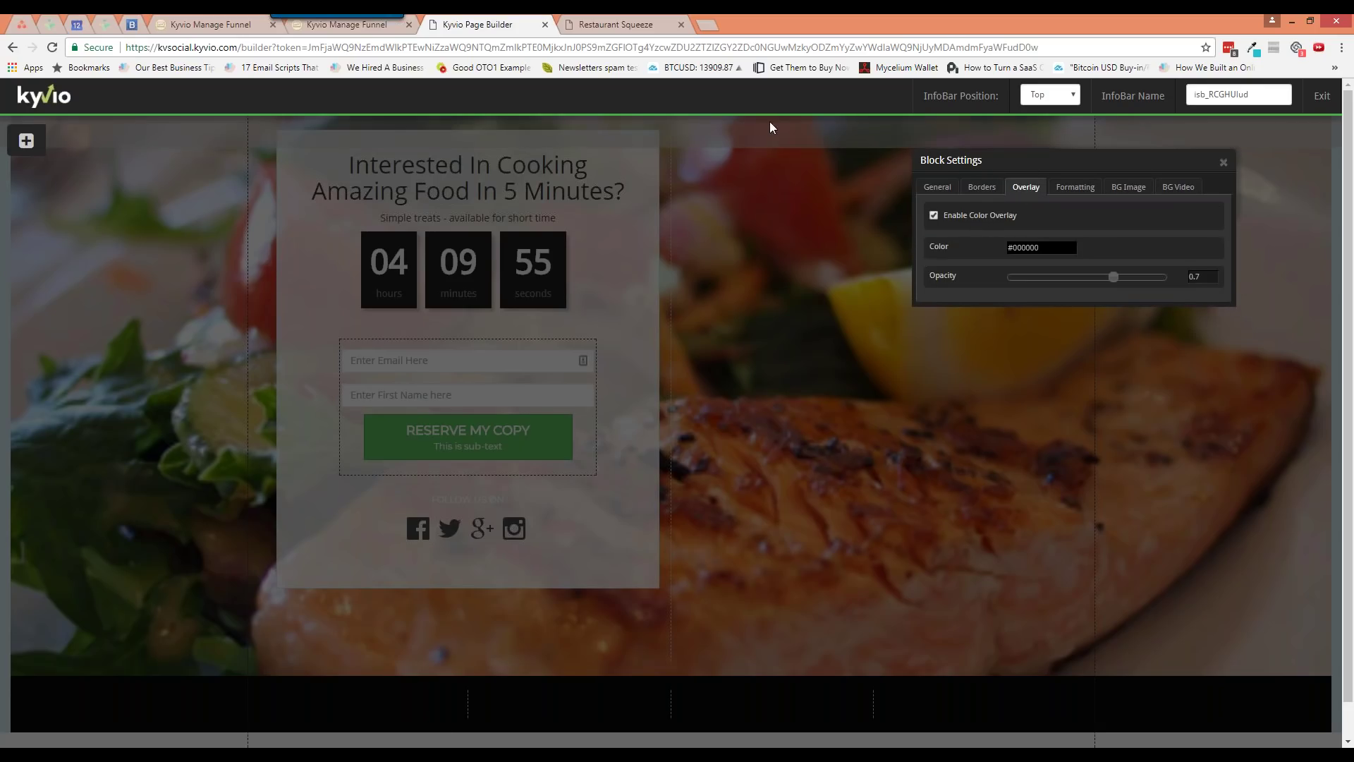
{"action": "left_click", "coordinate": [1042, 247]}
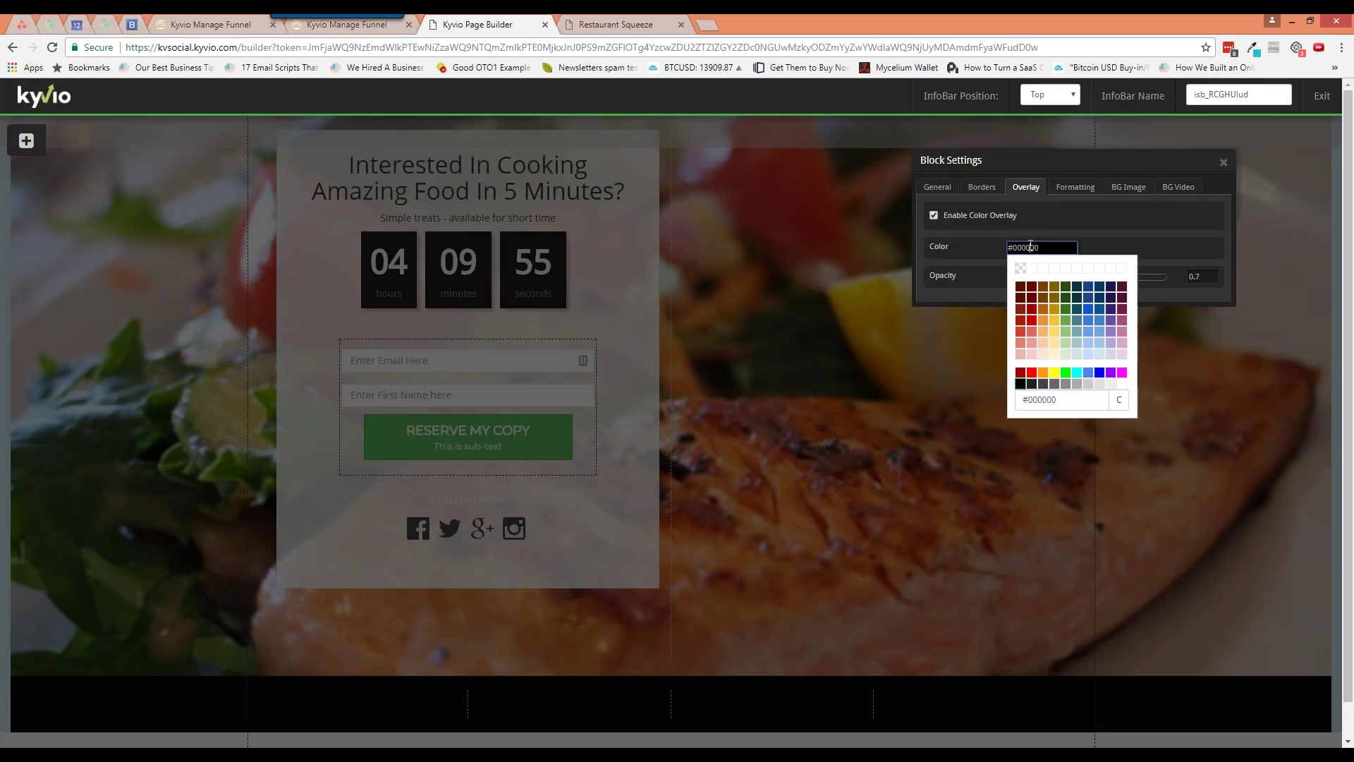
{"action": "left_click", "coordinate": [1121, 374]}
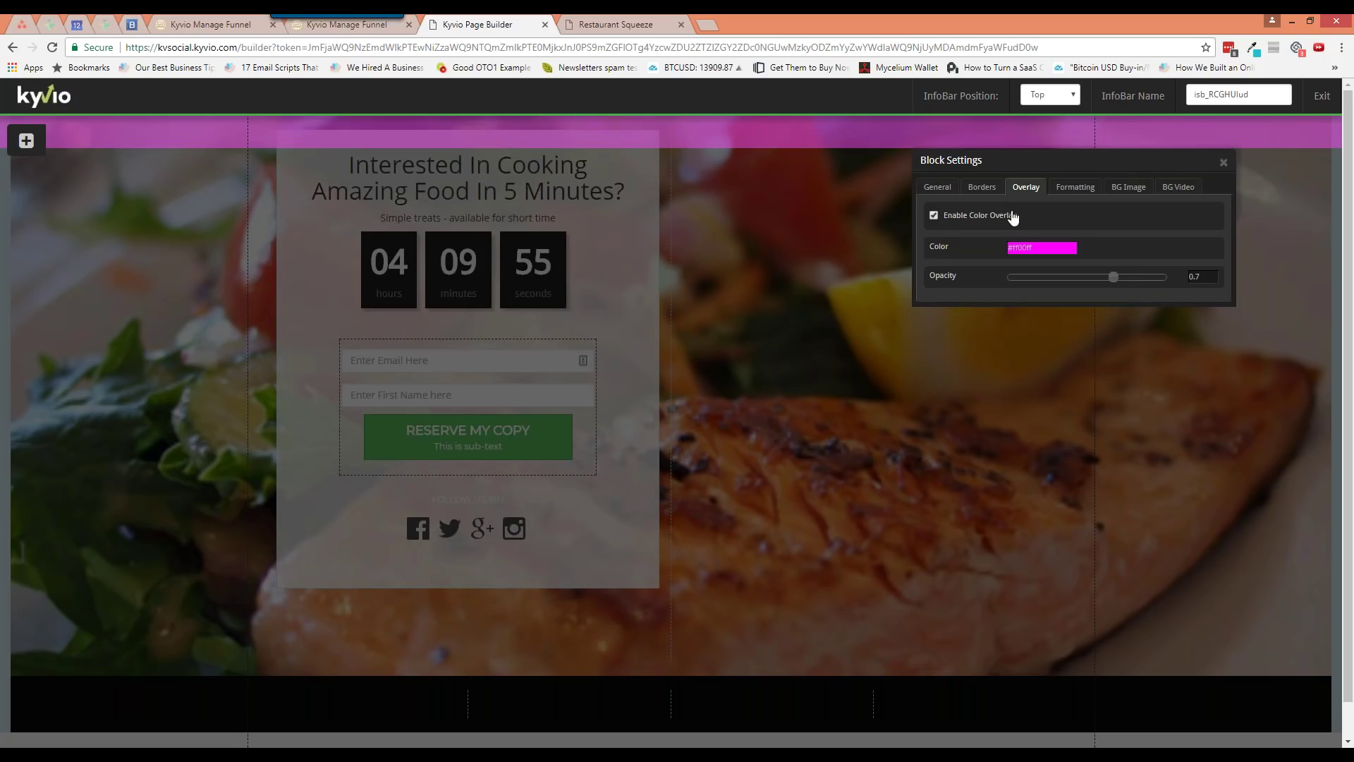
{"action": "left_click", "coordinate": [933, 215]}
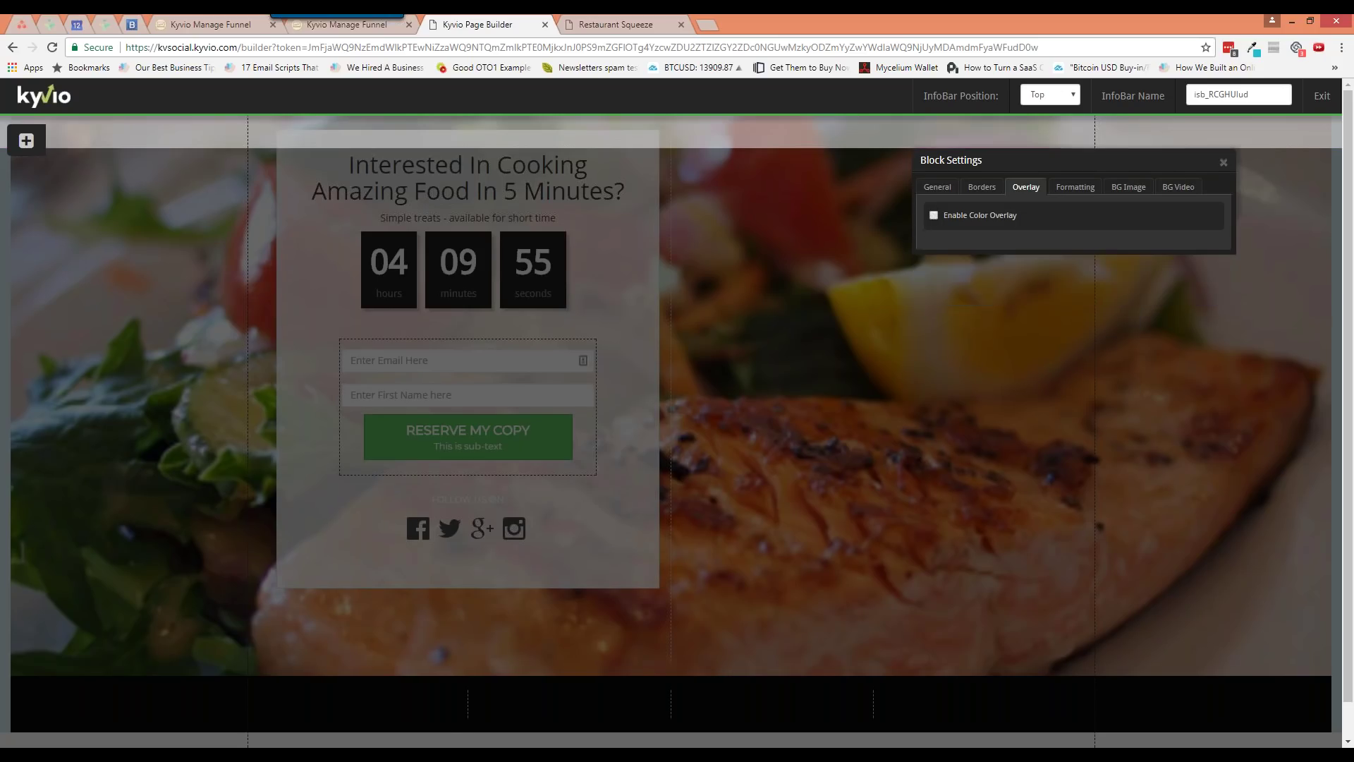
{"action": "left_click", "coordinate": [1075, 187]}
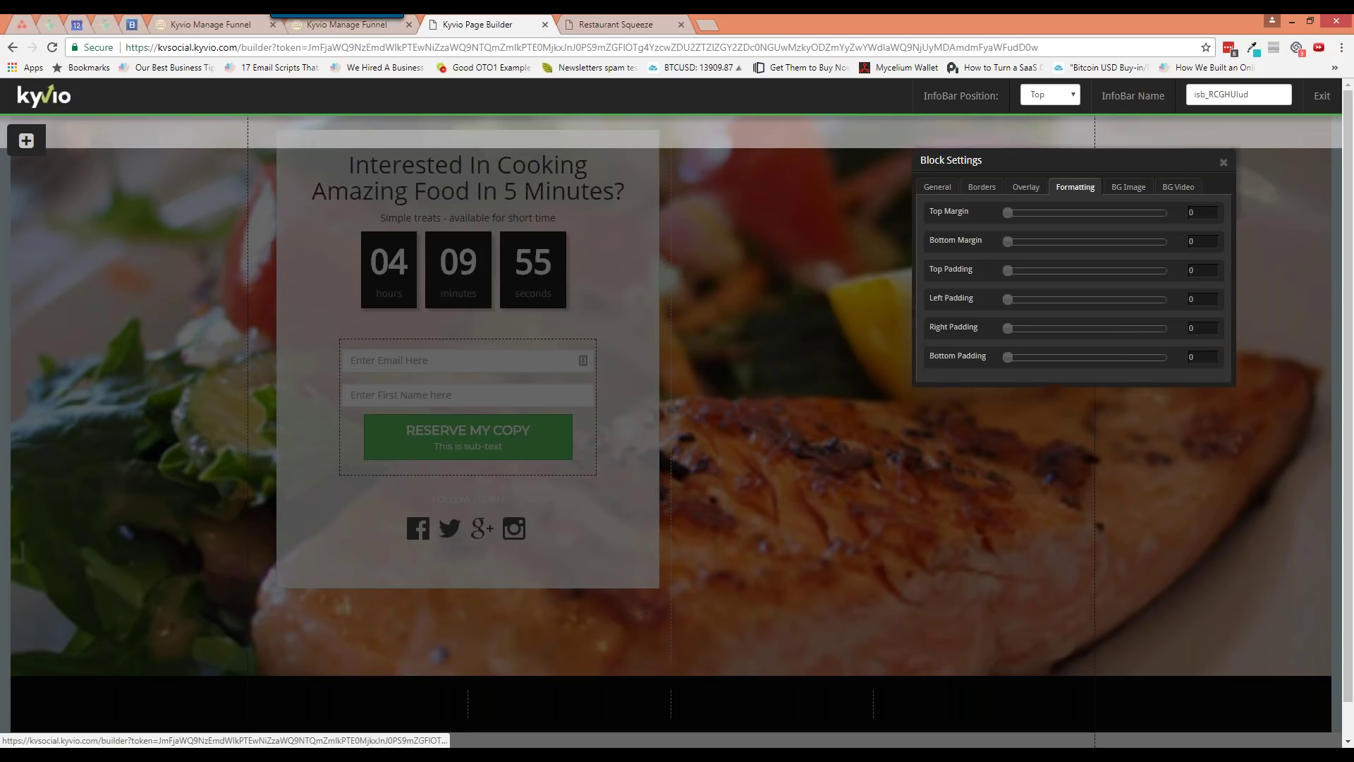
{"action": "left_click", "coordinate": [1135, 194]}
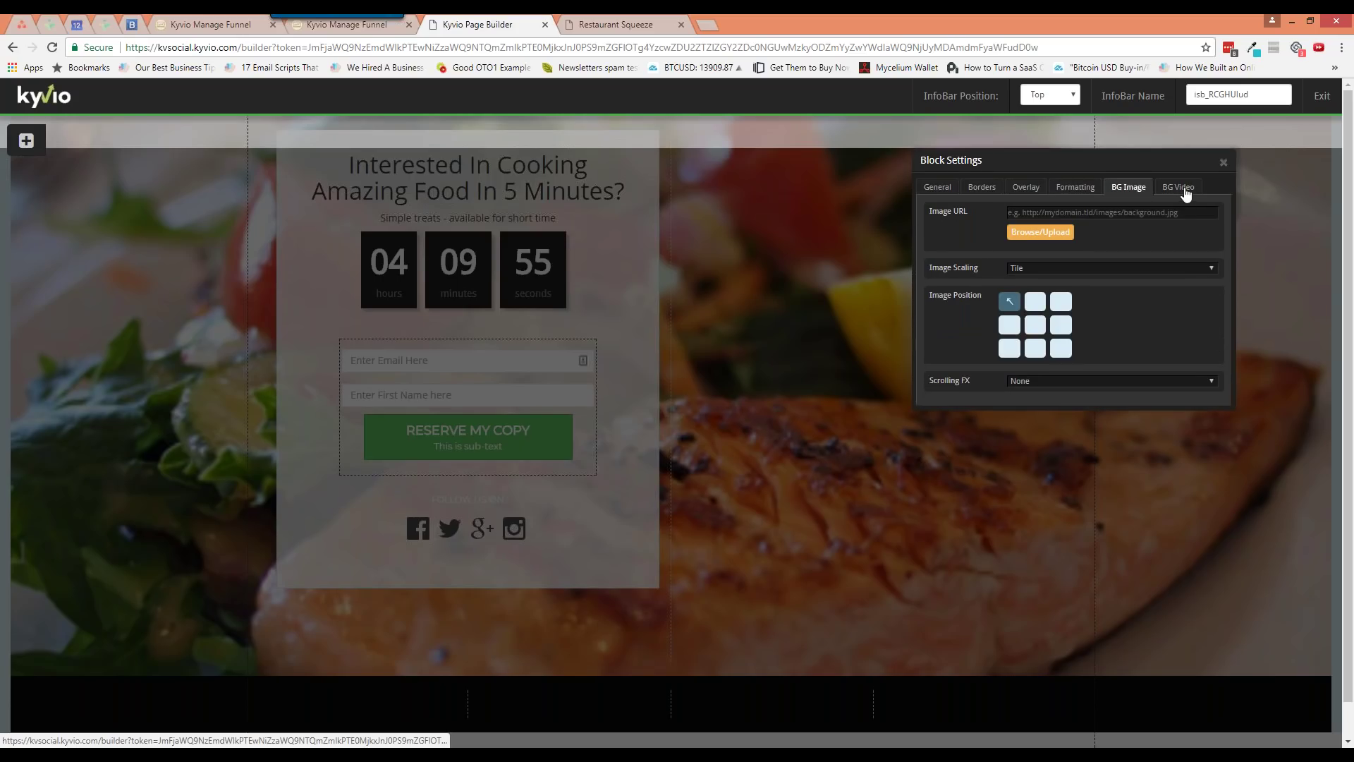
{"action": "left_click", "coordinate": [1185, 192]}
{"action": "left_click", "coordinate": [921, 194]}
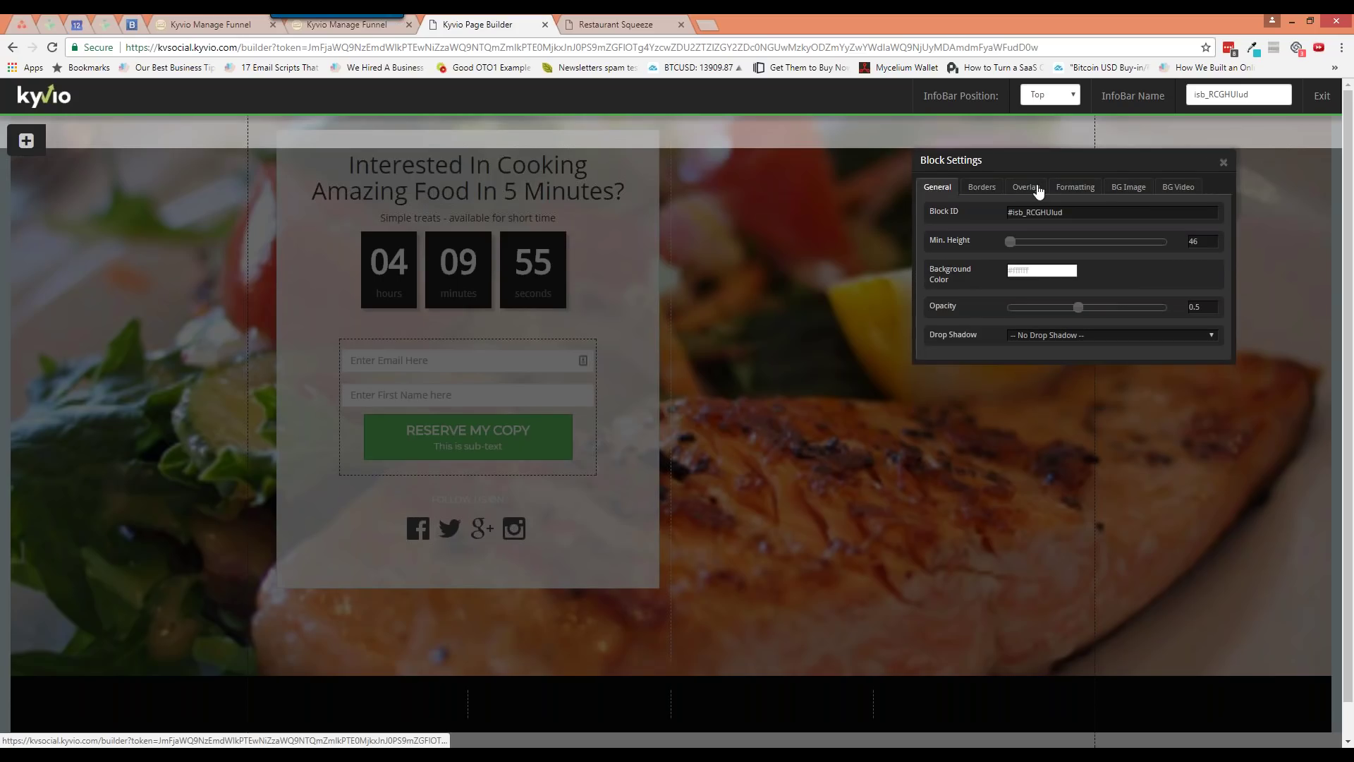
{"action": "left_click", "coordinate": [1225, 168]}
{"action": "left_click", "coordinate": [1051, 94]}
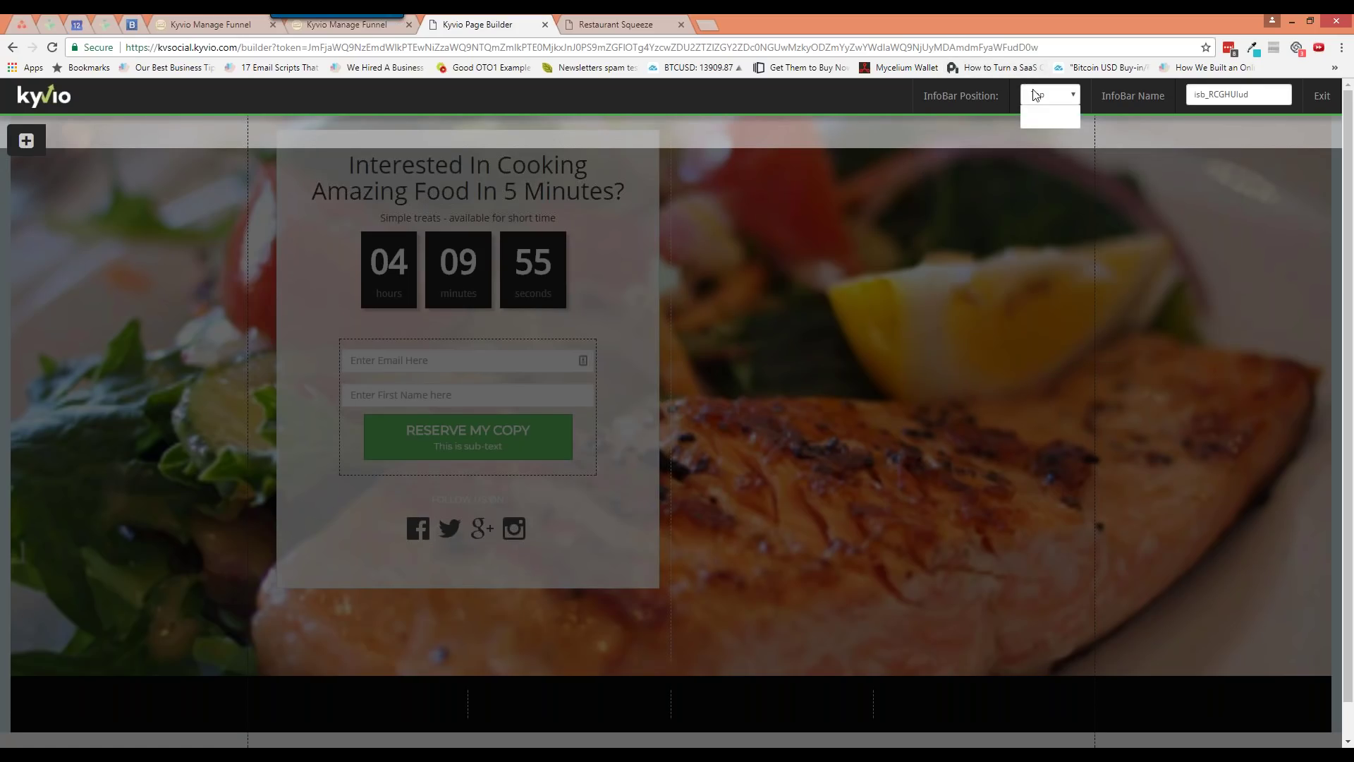
{"action": "left_click", "coordinate": [1044, 122]}
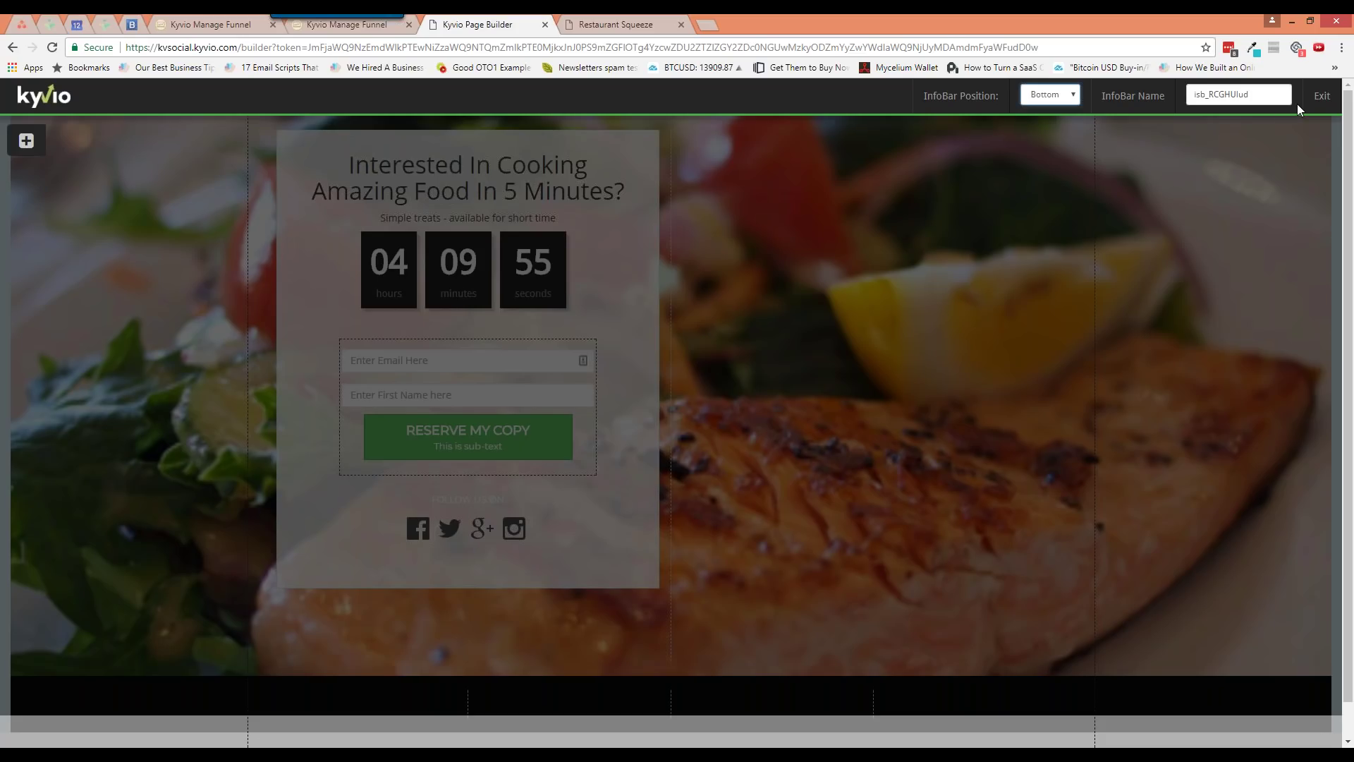
{"action": "left_click", "coordinate": [1104, 110]}
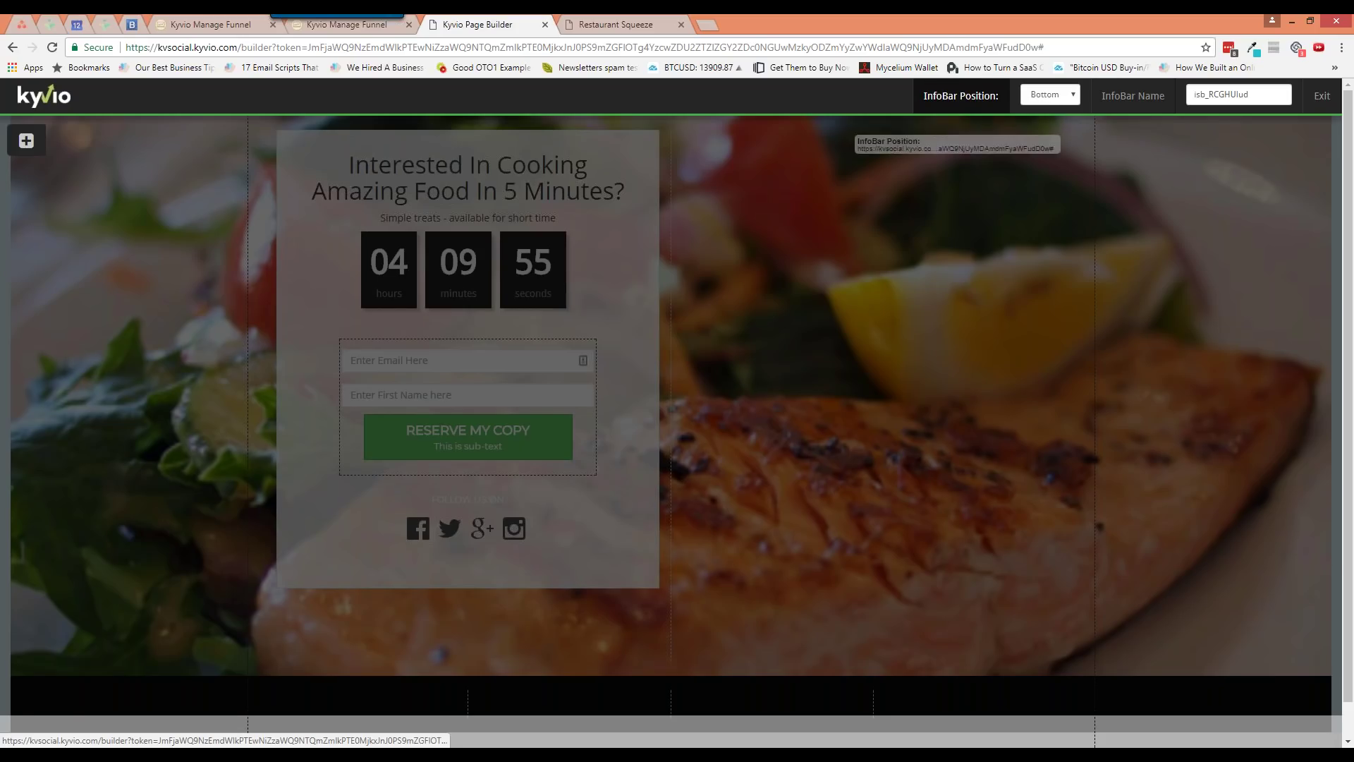
{"action": "left_click", "coordinate": [1322, 96]}
{"action": "left_click", "coordinate": [1215, 96]}
{"action": "left_click", "coordinate": [1177, 163]}
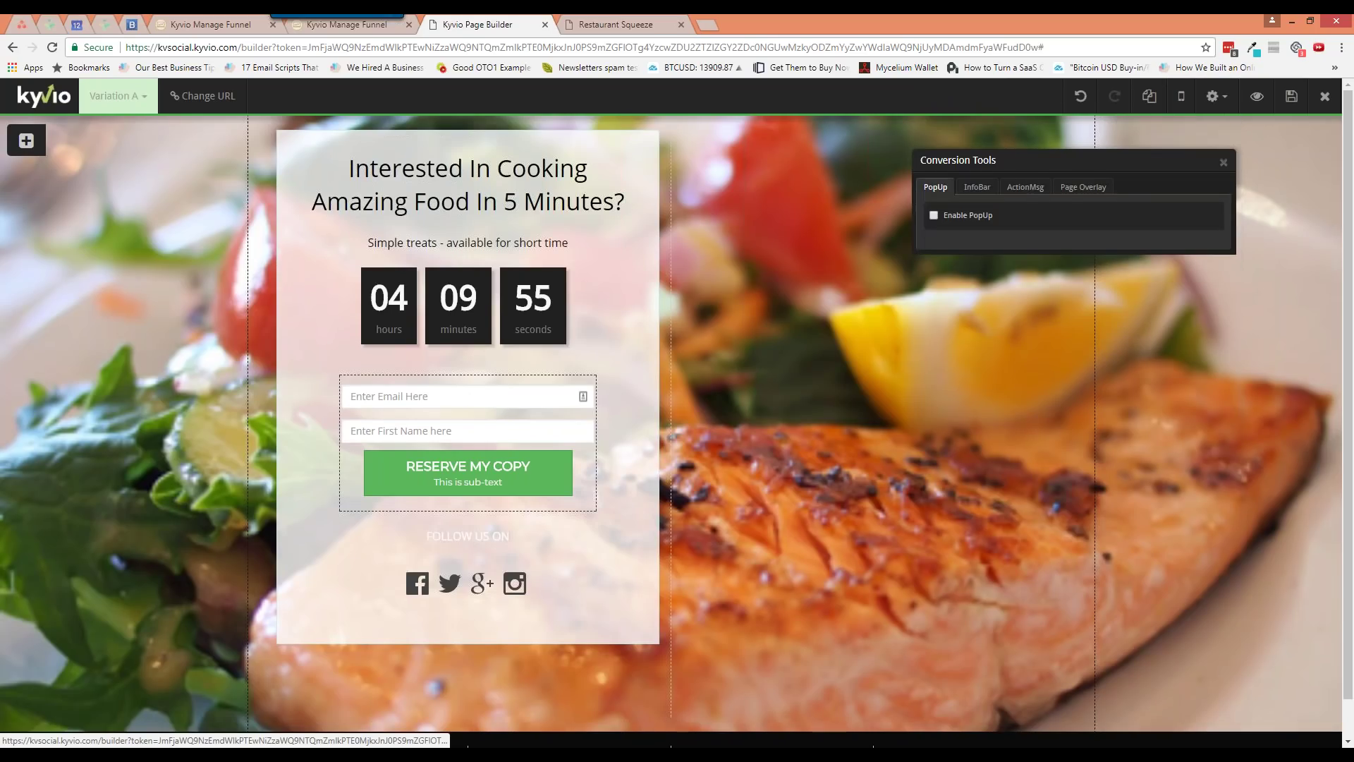
{"action": "left_click", "coordinate": [991, 196]}
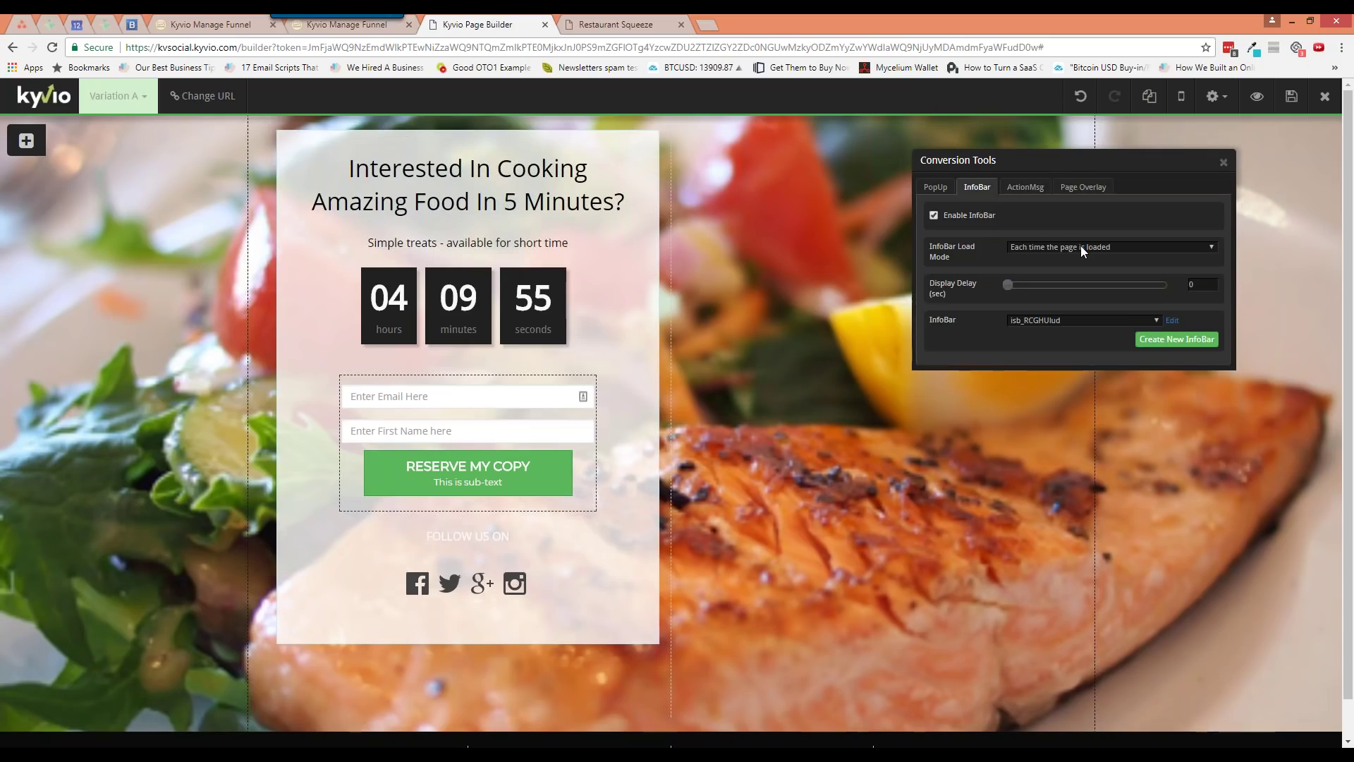
{"action": "left_click", "coordinate": [1175, 321]}
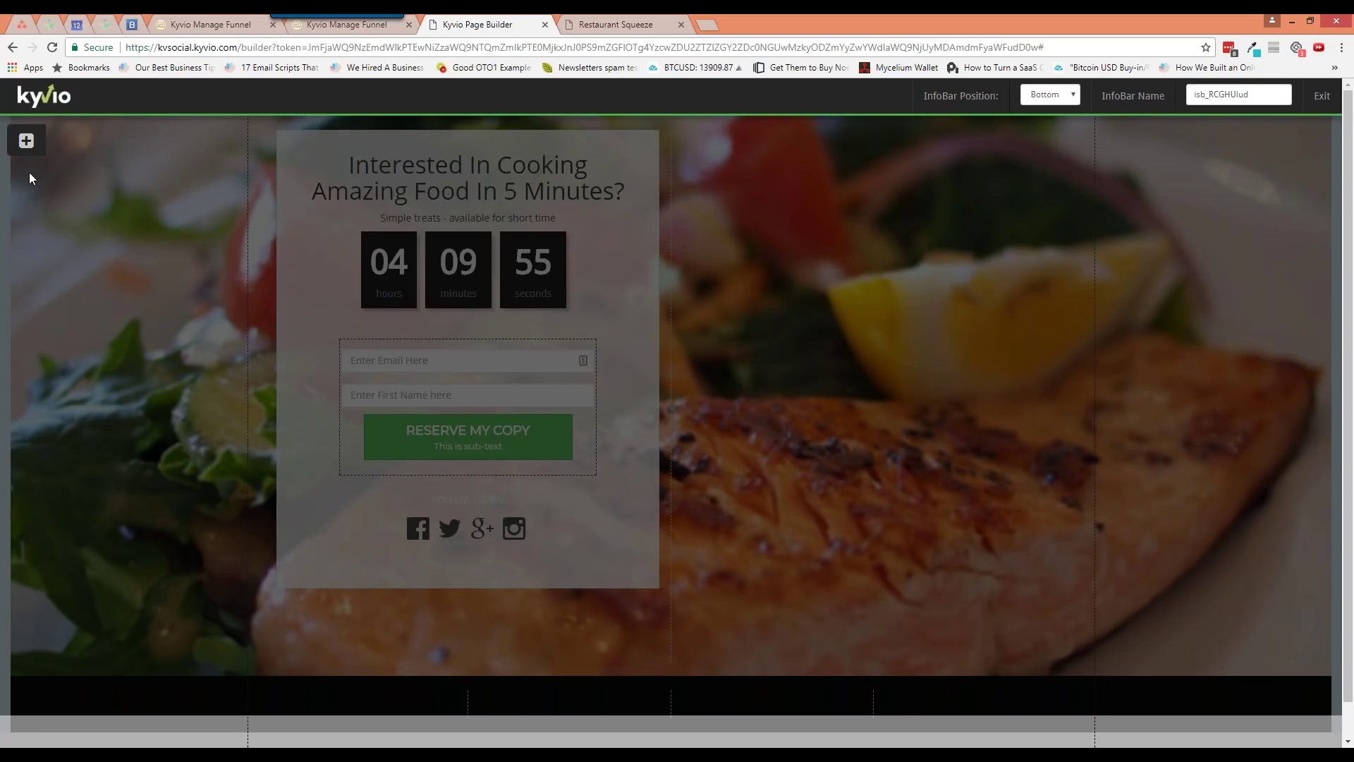
{"action": "left_click", "coordinate": [26, 140]}
Add a Medium Heading and a 2 Columns row to the bottom InfoBar
{"action": "left_click", "coordinate": [70, 189]}
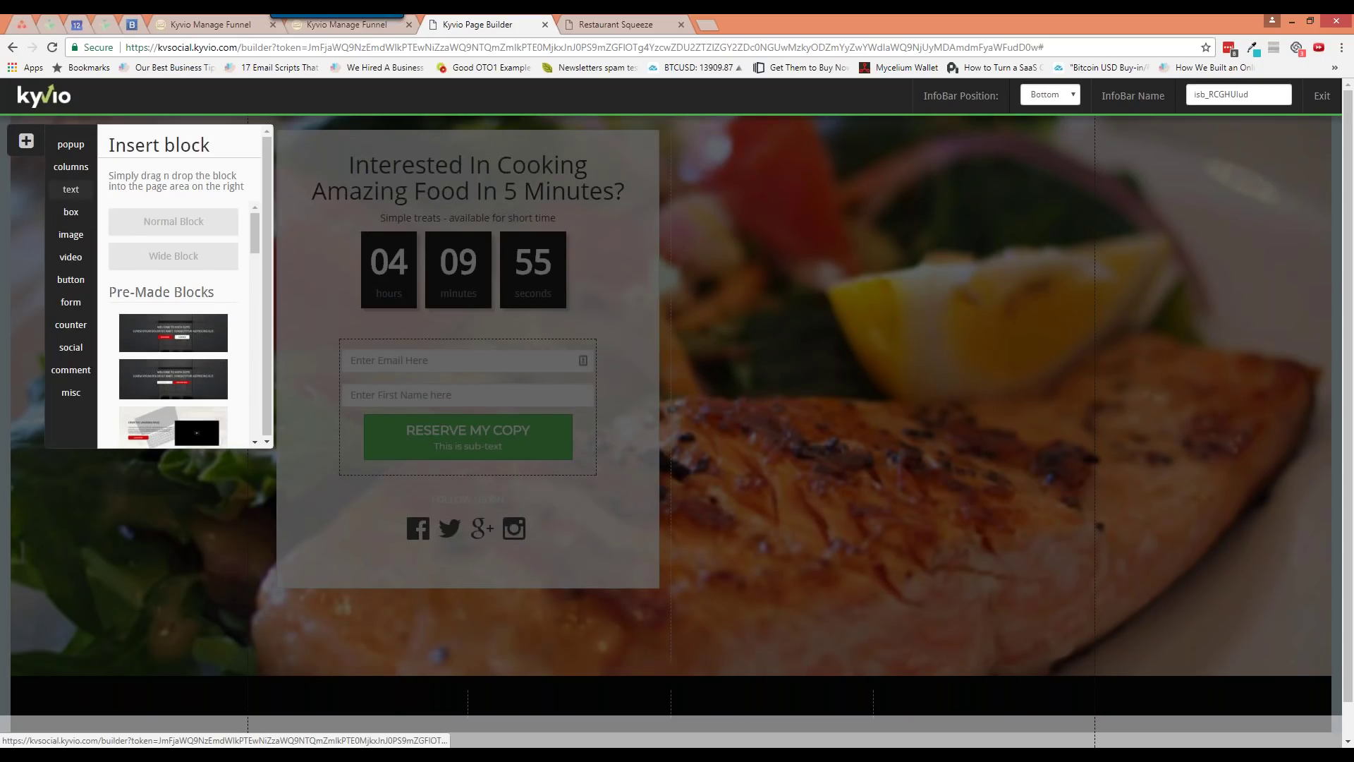
{"action": "left_click_drag", "start_coordinate": [203, 289], "coordinate": [366, 726]}
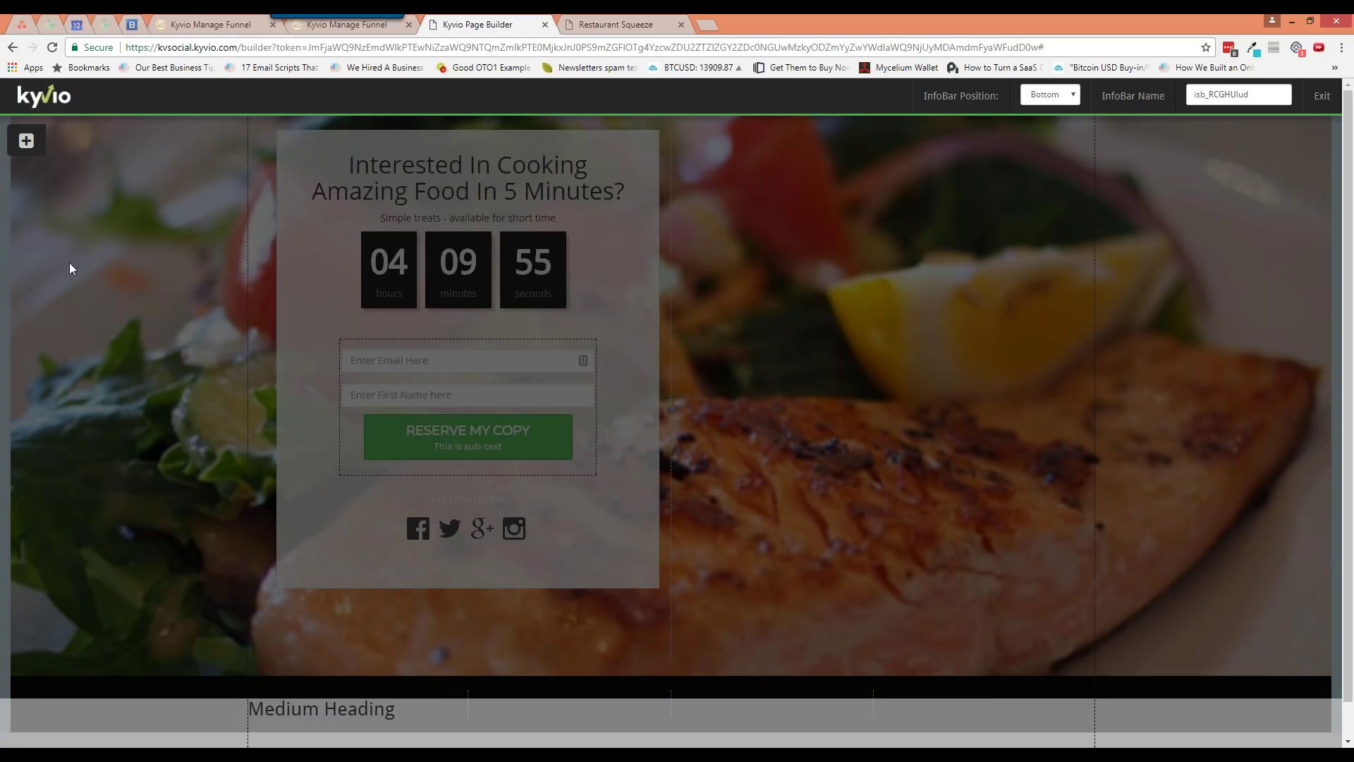
{"action": "left_click", "coordinate": [35, 148]}
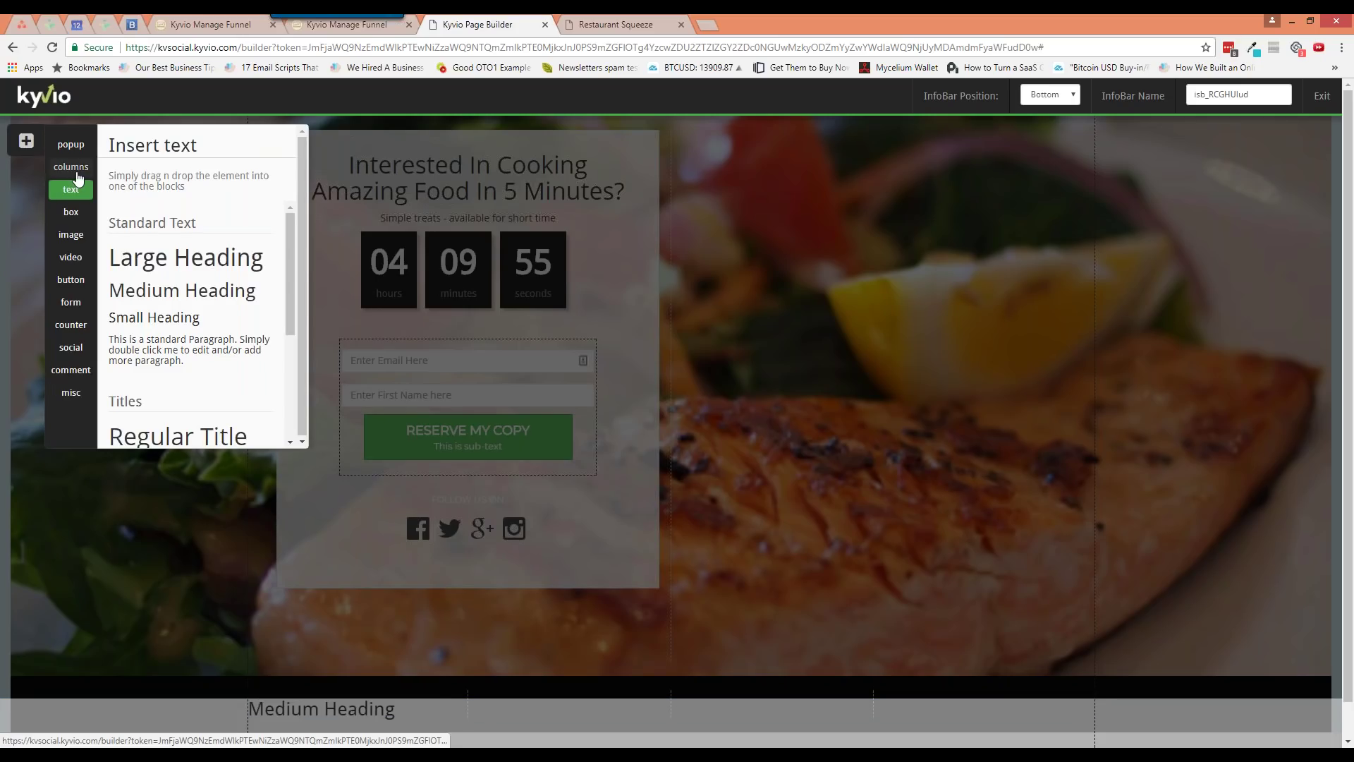
{"action": "left_click", "coordinate": [74, 169]}
{"action": "left_click_drag", "start_coordinate": [169, 230], "coordinate": [513, 722]}
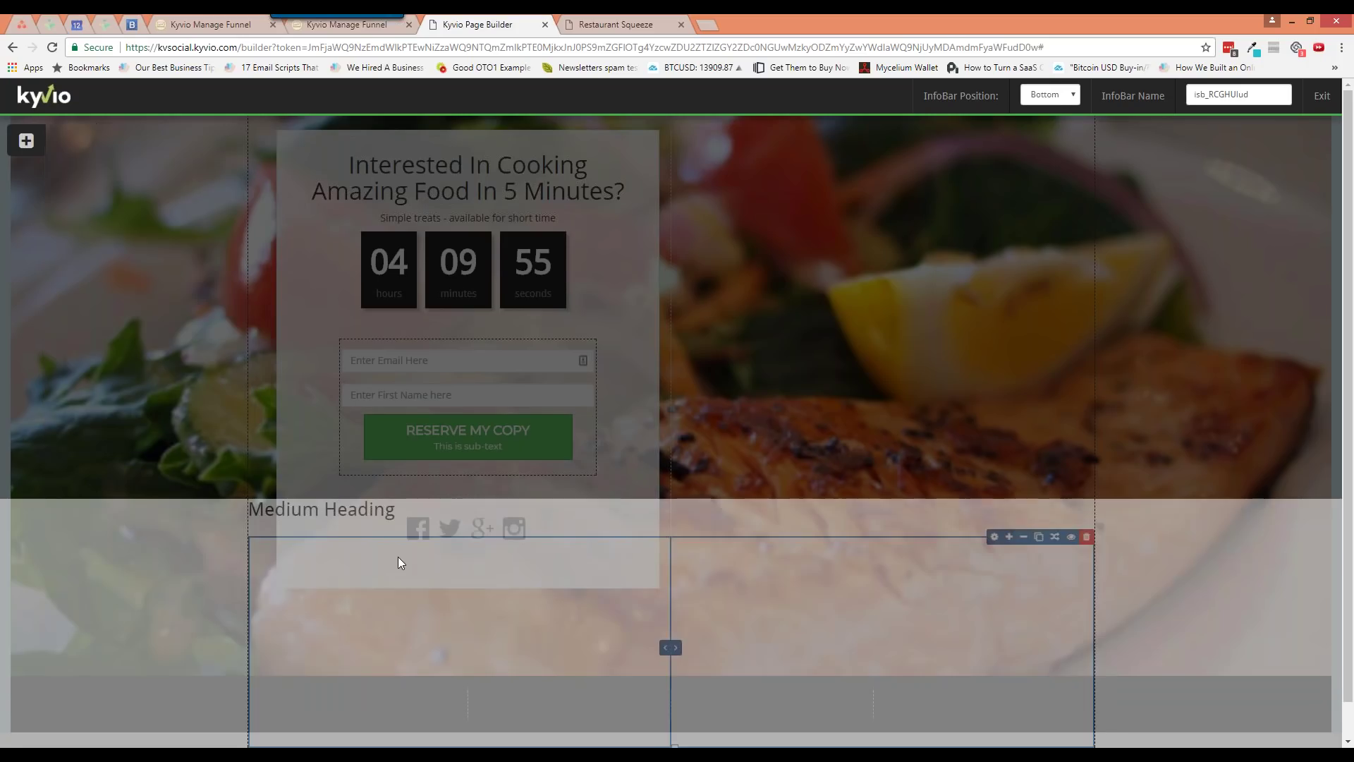
Move the Medium Heading into the right column and make the columns row shorter
{"action": "left_click_drag", "start_coordinate": [363, 624], "coordinate": [429, 698]}
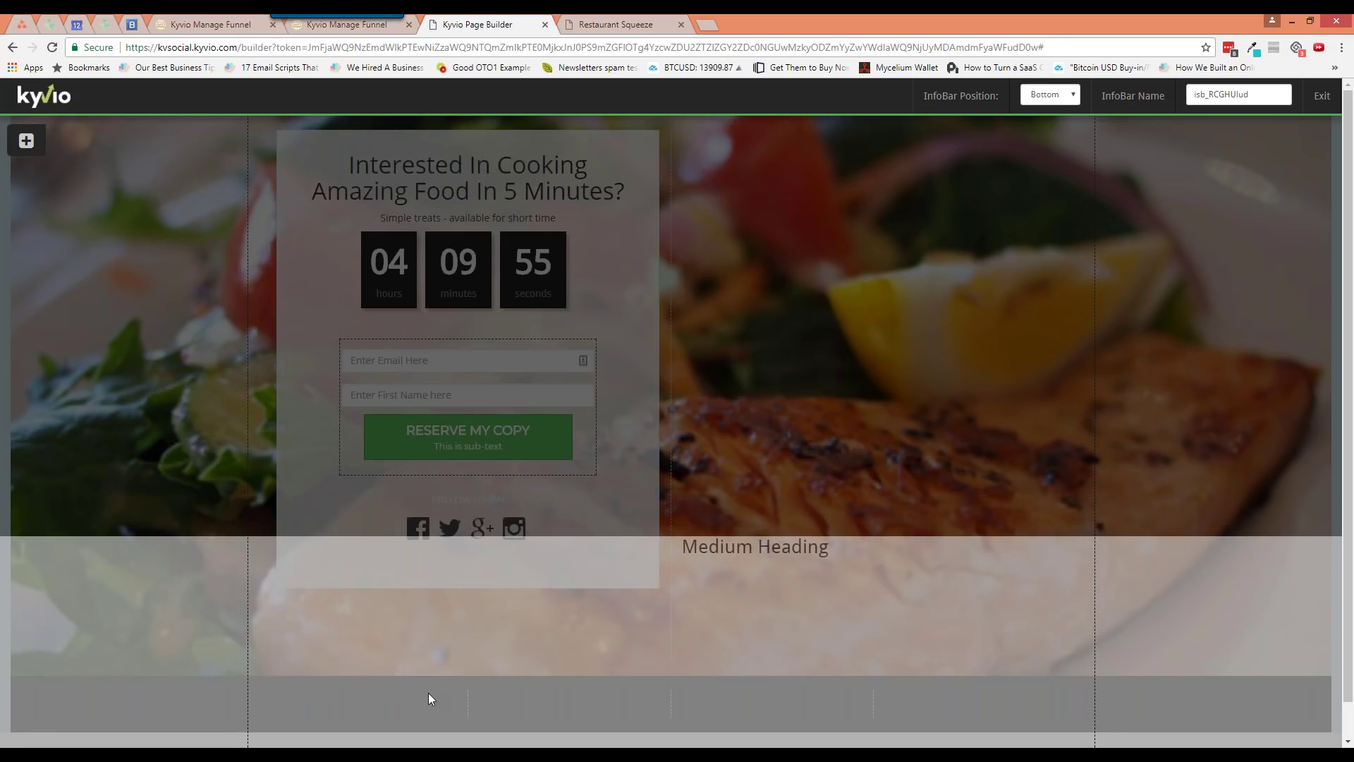
{"action": "left_click_drag", "start_coordinate": [723, 547], "coordinate": [710, 716]}
{"action": "mouse_move", "coordinate": [672, 550]}
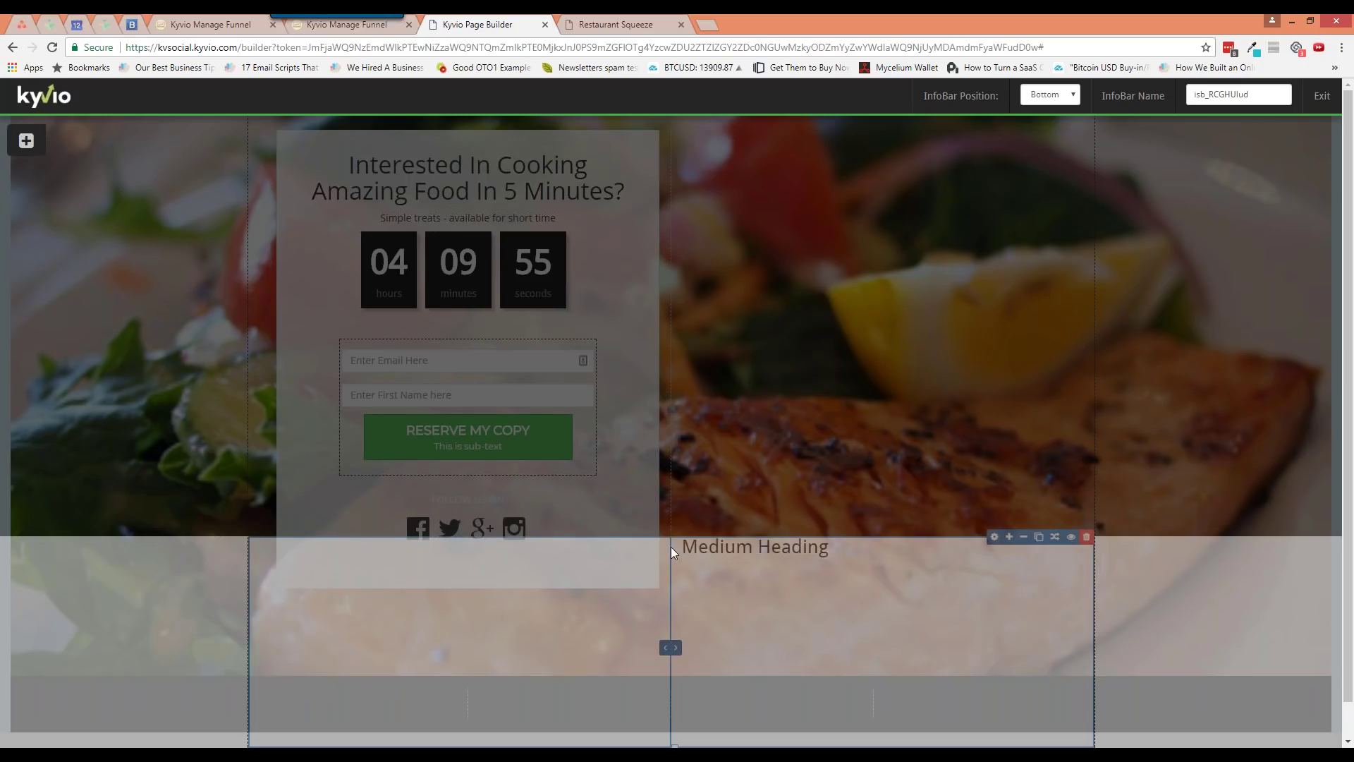
{"action": "left_click_drag", "start_coordinate": [674, 745], "coordinate": [675, 651]}
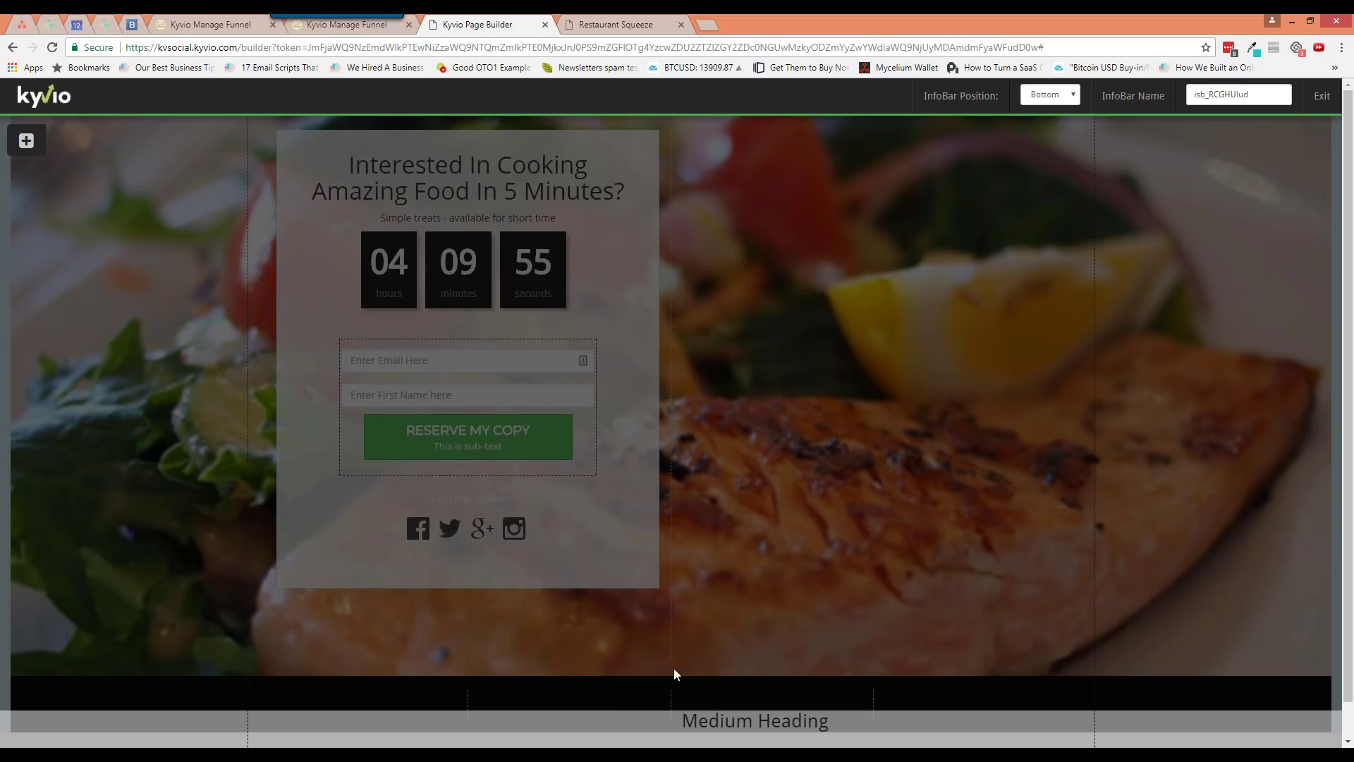
Drop a countdown into the InfoBar's left column and set its Style to Text
{"action": "left_click", "coordinate": [26, 141]}
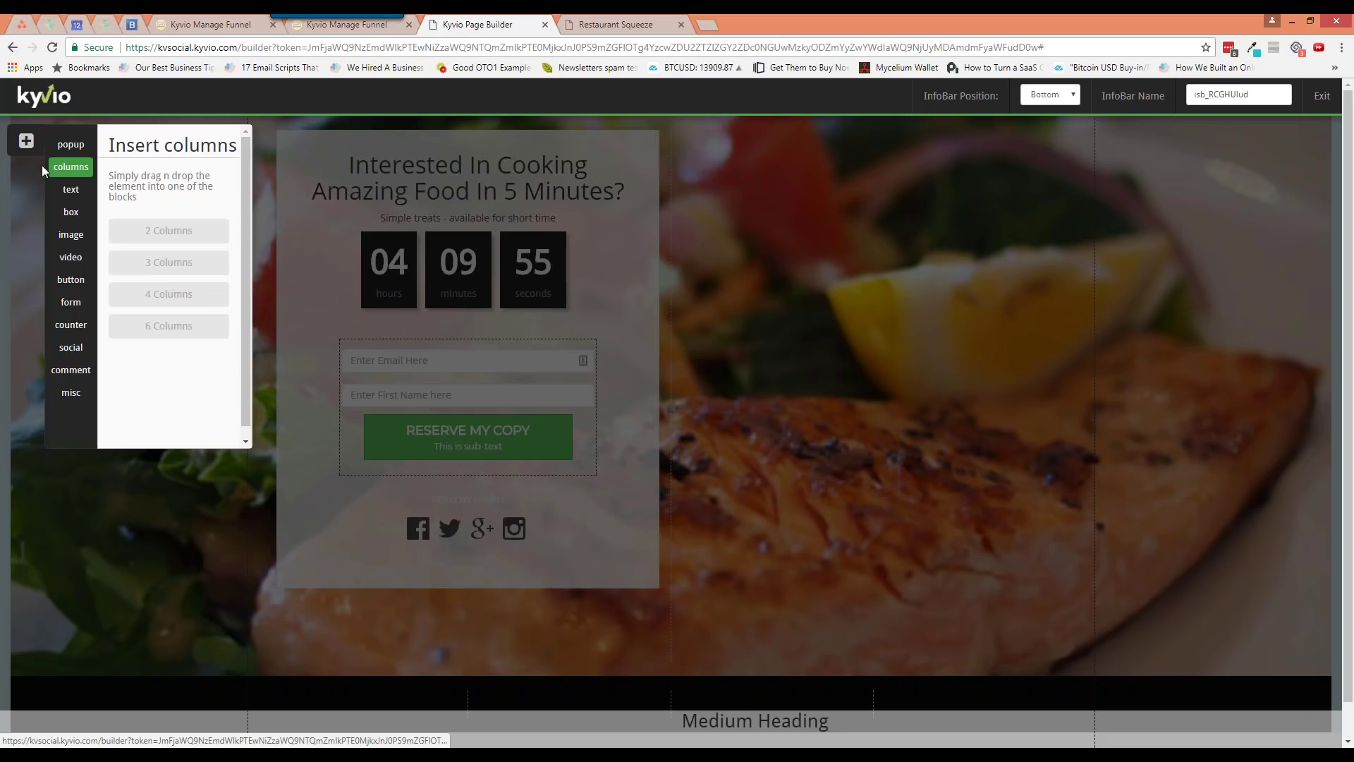
{"action": "left_click", "coordinate": [71, 324]}
{"action": "left_click_drag", "start_coordinate": [204, 286], "coordinate": [406, 716]}
{"action": "left_click", "coordinate": [606, 640]}
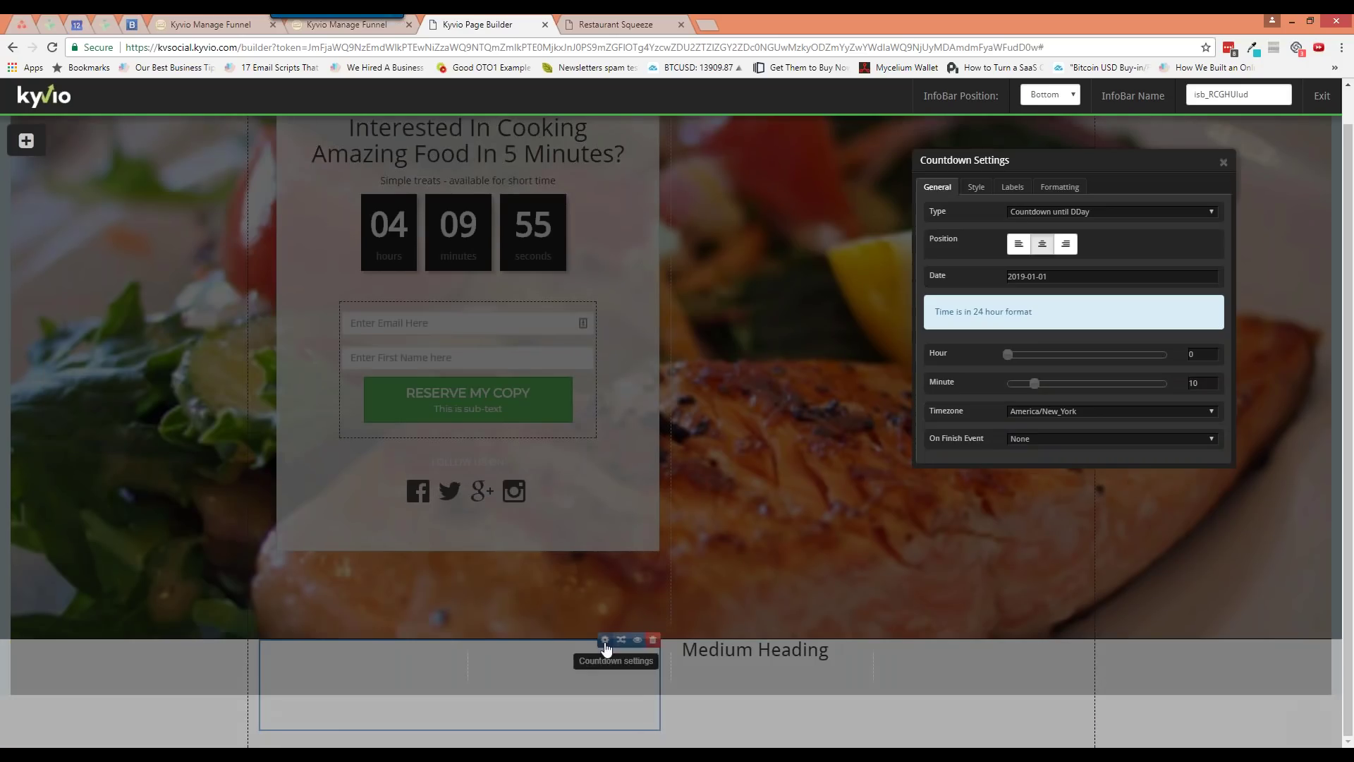
{"action": "left_click", "coordinate": [1073, 213]}
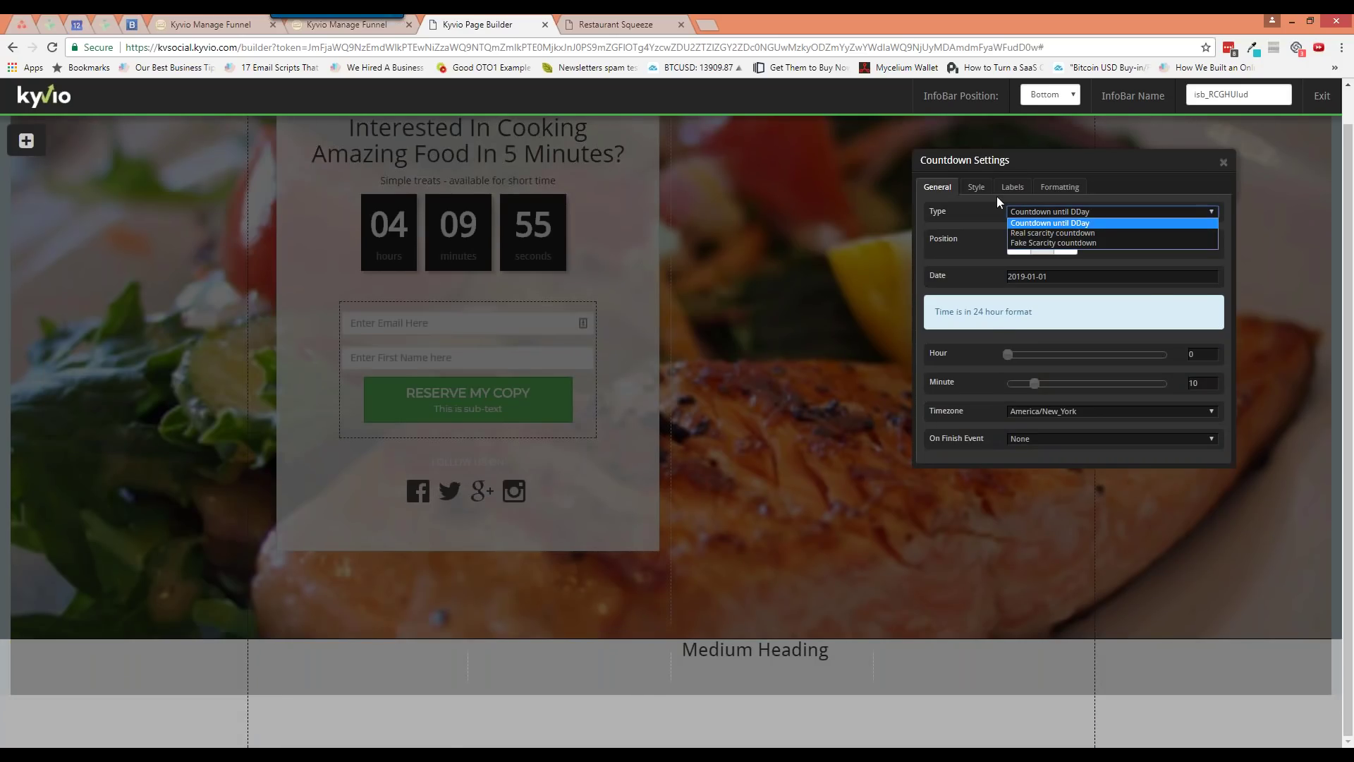
{"action": "left_click", "coordinate": [979, 187]}
{"action": "left_click", "coordinate": [1038, 213]}
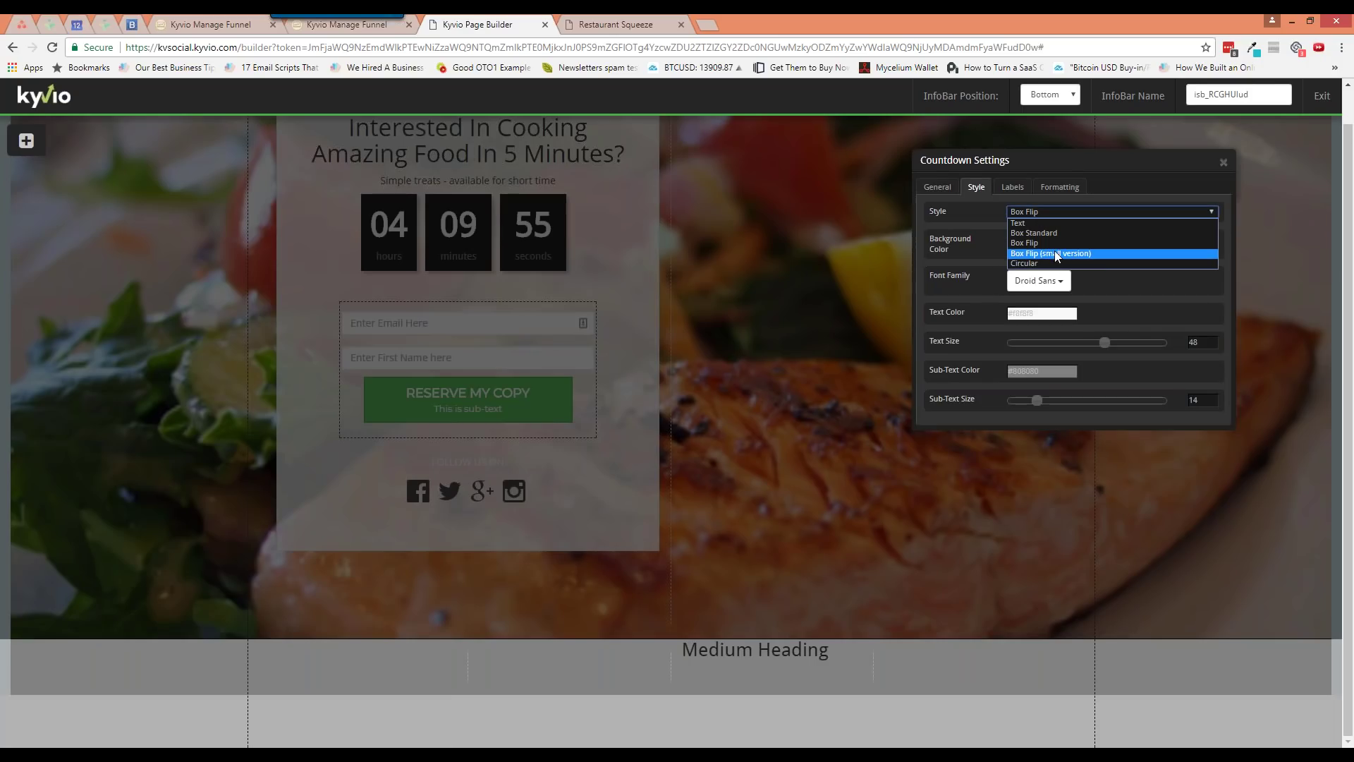
{"action": "left_click", "coordinate": [1054, 223]}
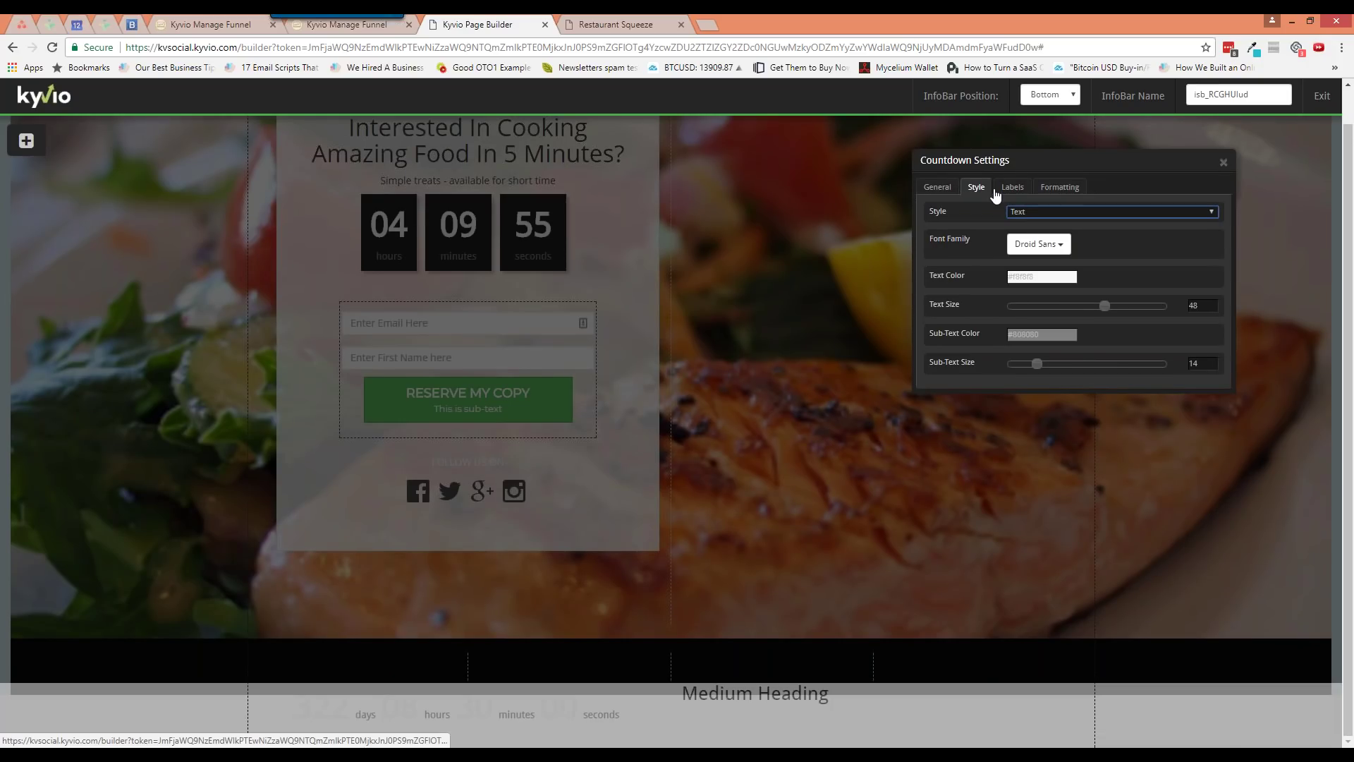
Set the countdown's Sub-Text and Text colours to black #000000
{"action": "left_click", "coordinate": [1022, 335]}
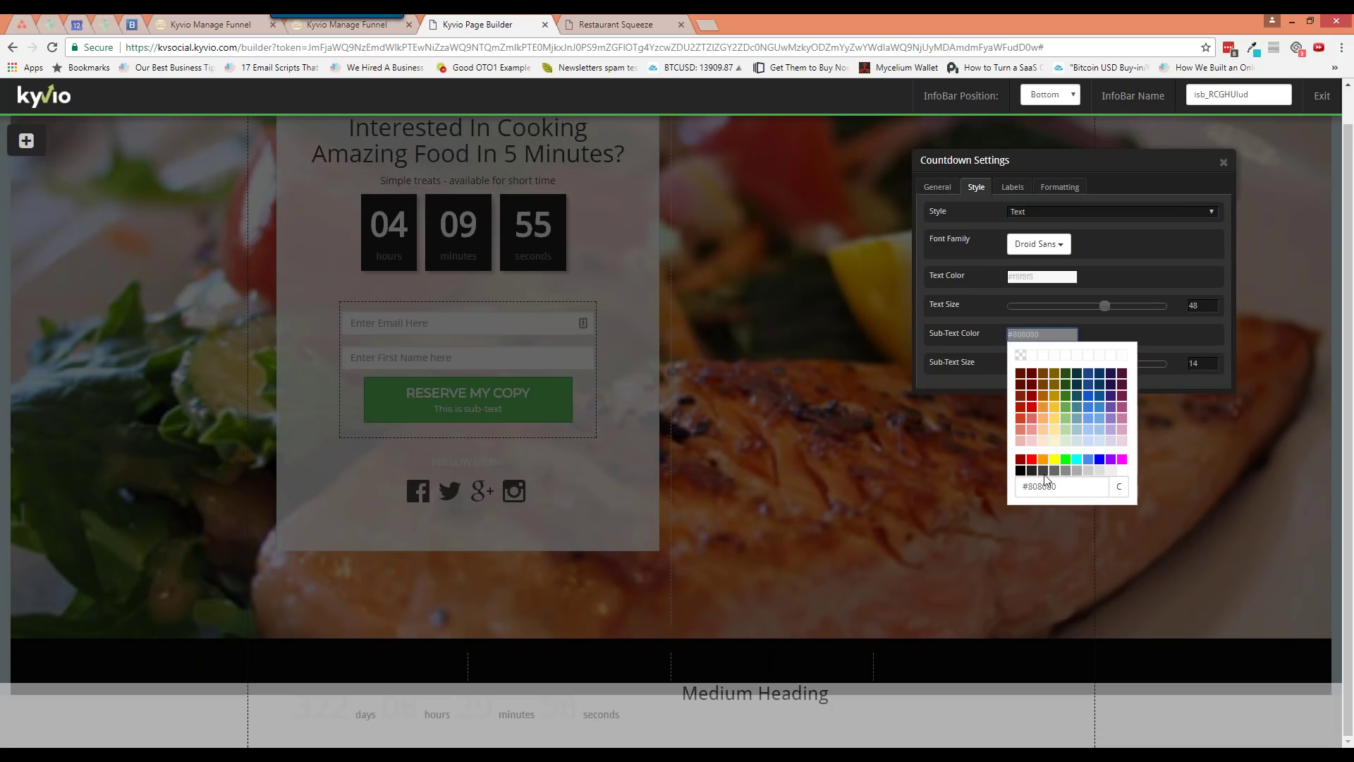
{"action": "left_click", "coordinate": [1019, 470]}
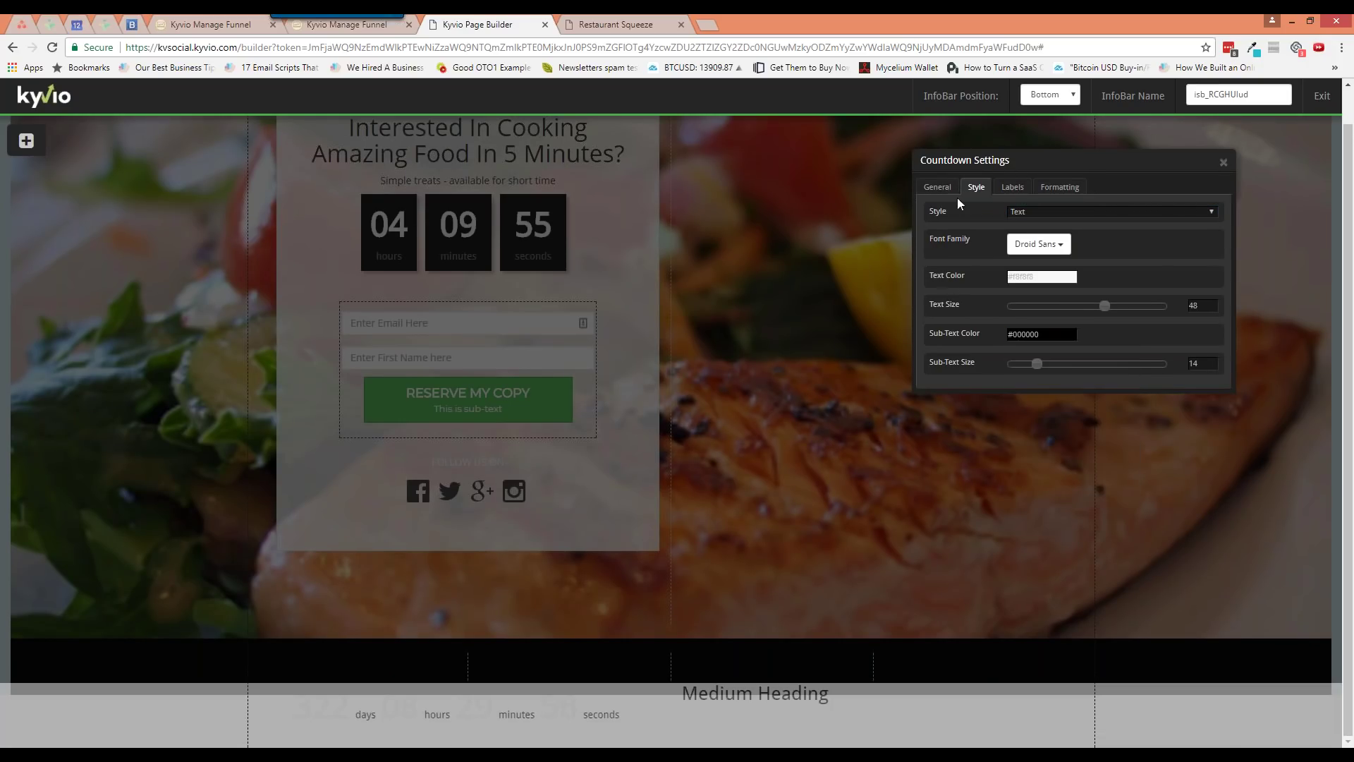
{"action": "left_click", "coordinate": [938, 187]}
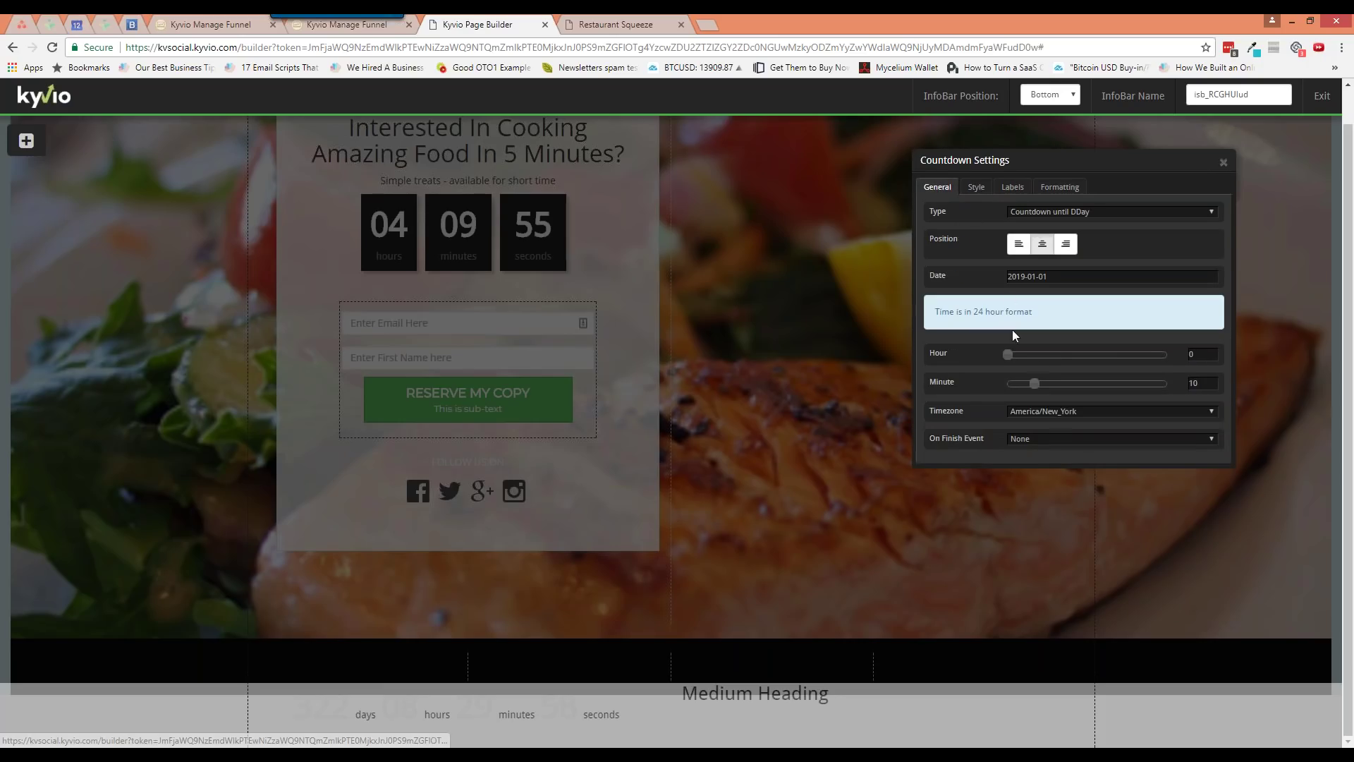
{"action": "left_click", "coordinate": [1015, 189]}
{"action": "left_click", "coordinate": [1043, 189]}
{"action": "left_click", "coordinate": [1015, 189]}
{"action": "left_click", "coordinate": [976, 186]}
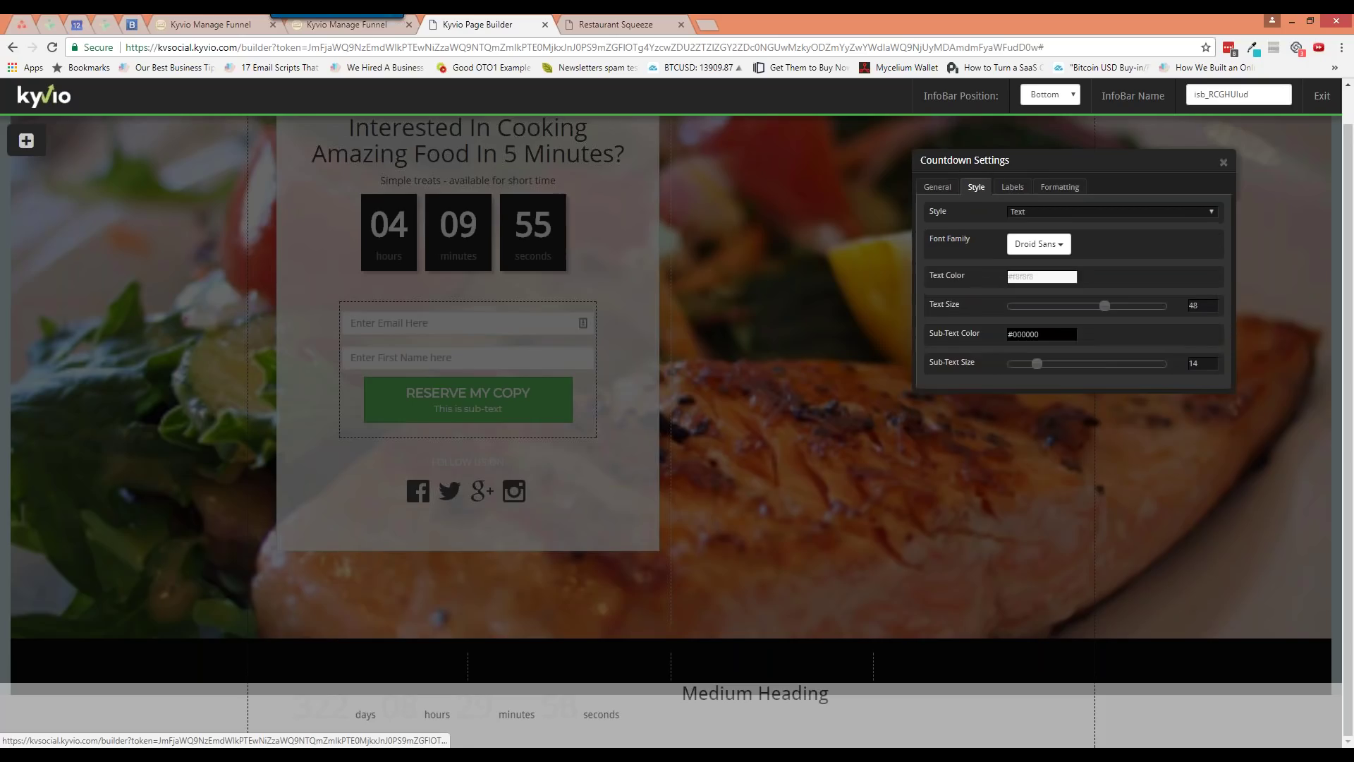
{"action": "left_click", "coordinate": [1036, 275]}
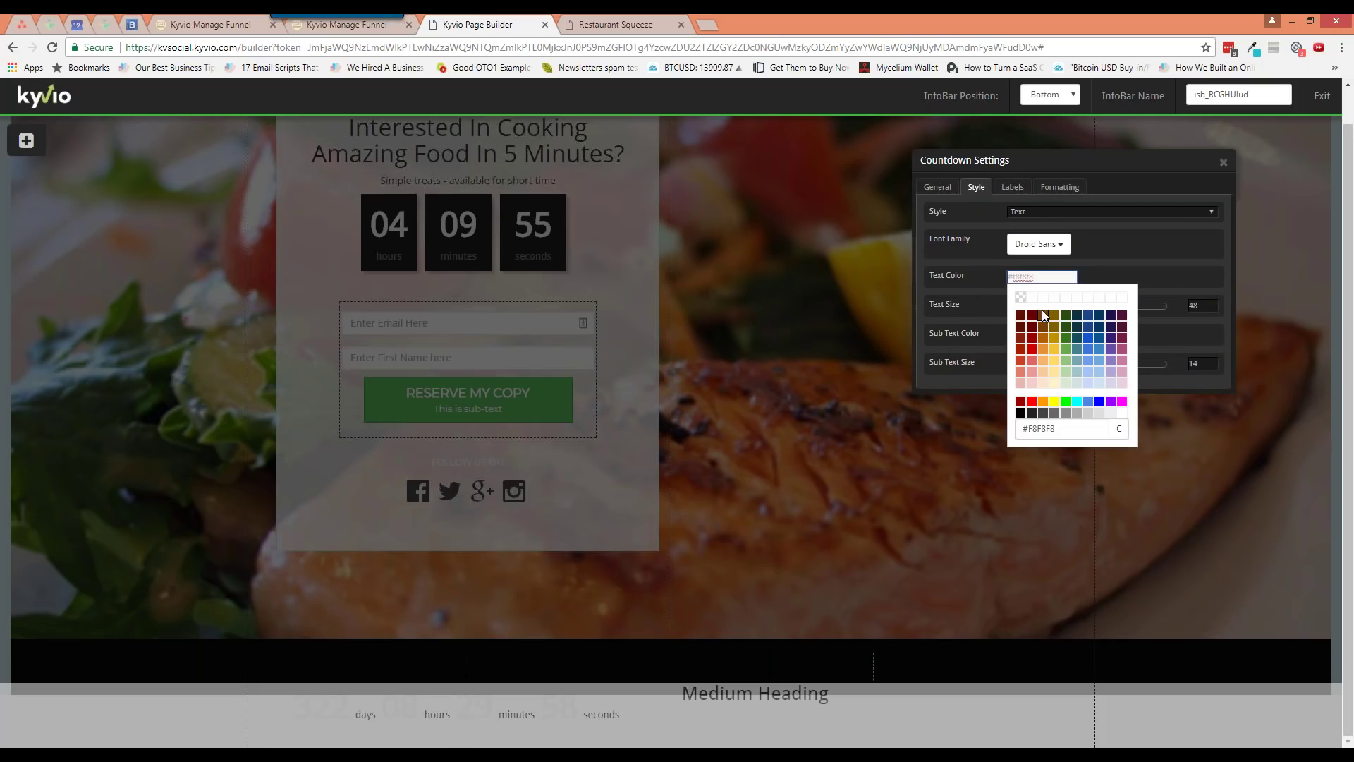
{"action": "left_click", "coordinate": [1021, 413]}
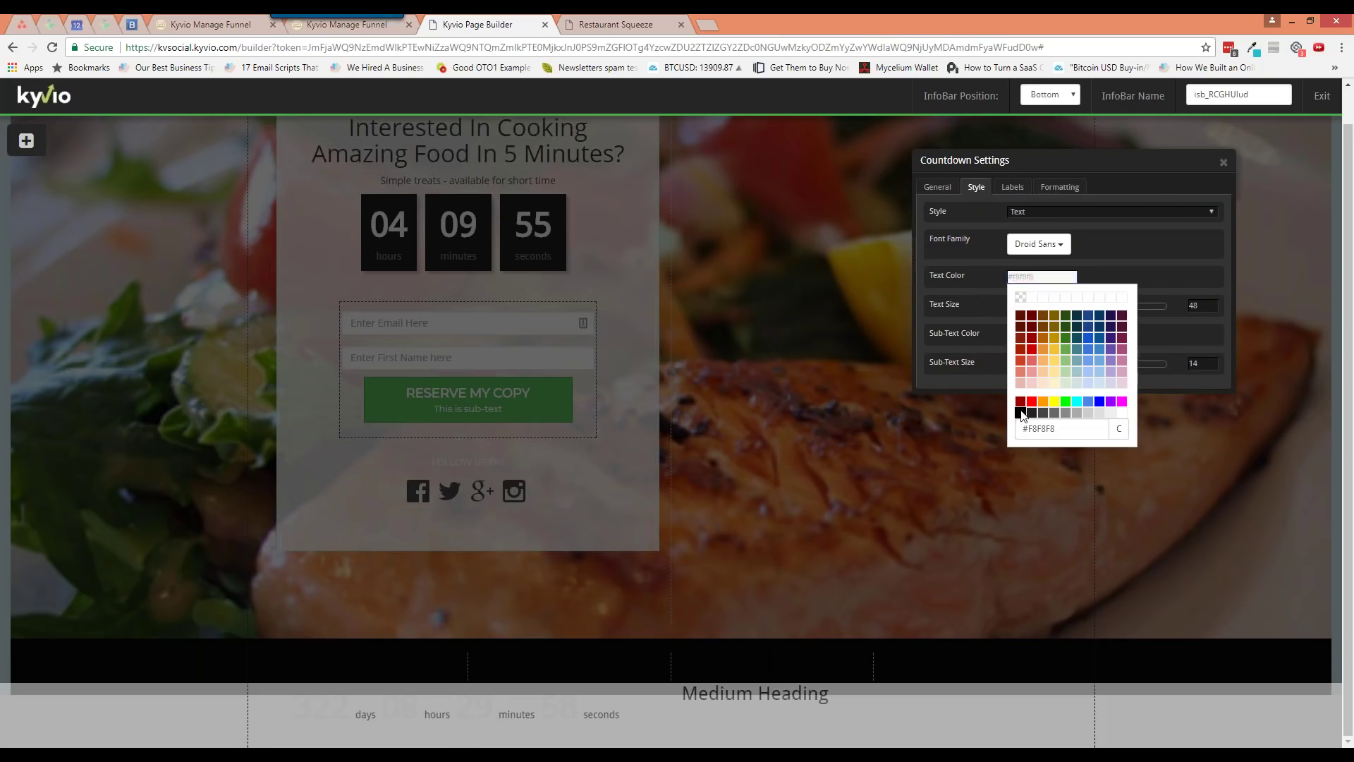
{"action": "left_click", "coordinate": [1224, 162]}
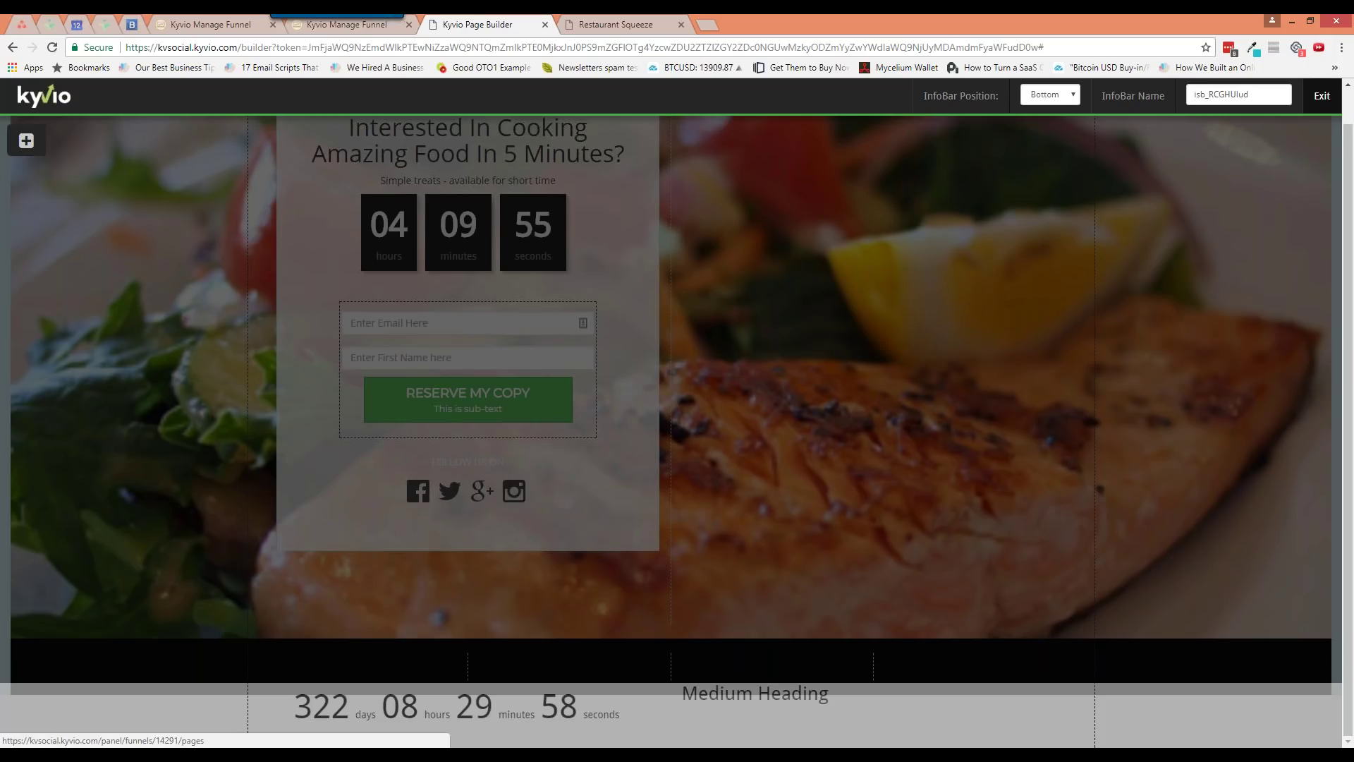
Leave the InfoBar editor, toggle ActionMsg on and back off, and enable Page Overlay
{"action": "left_click", "coordinate": [1321, 96]}
{"action": "left_click", "coordinate": [1216, 95]}
{"action": "left_click", "coordinate": [1192, 162]}
{"action": "left_click", "coordinate": [1024, 187]}
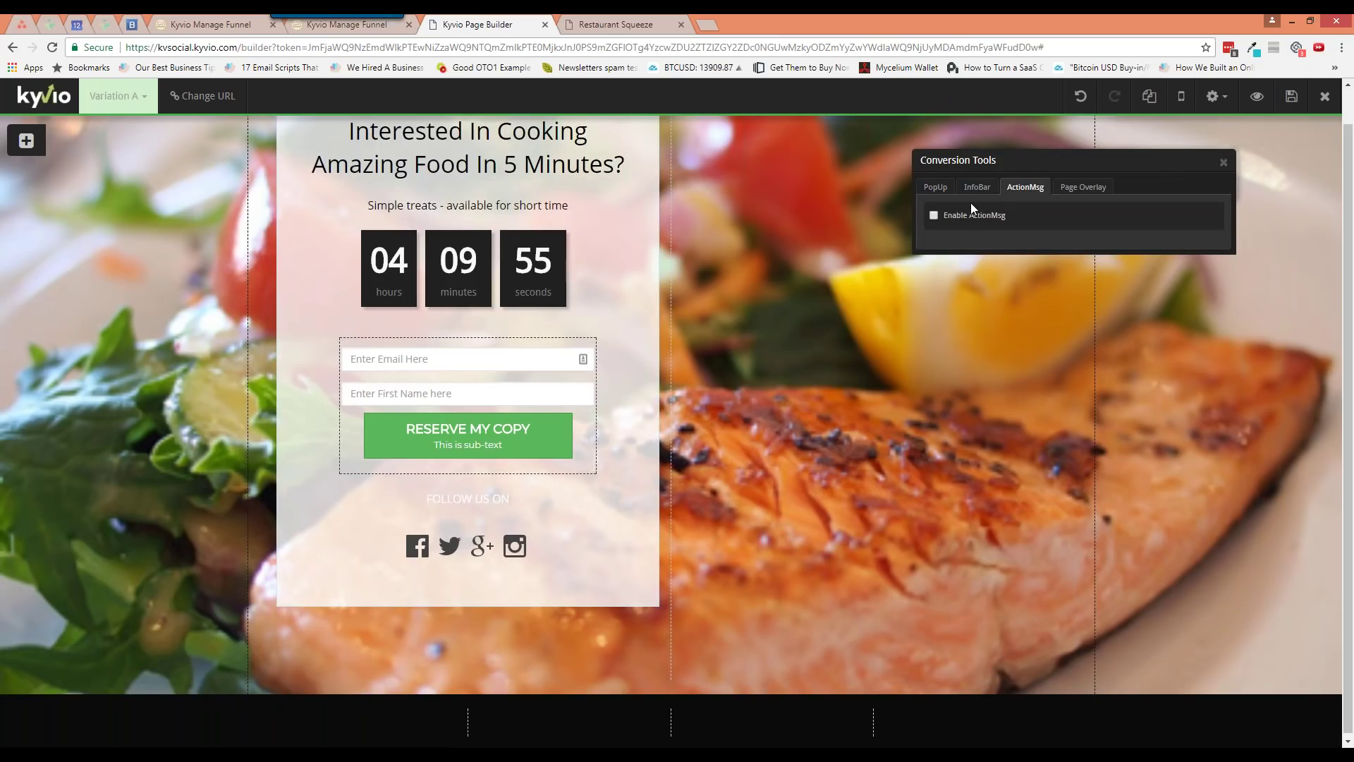
{"action": "left_click", "coordinate": [1000, 215]}
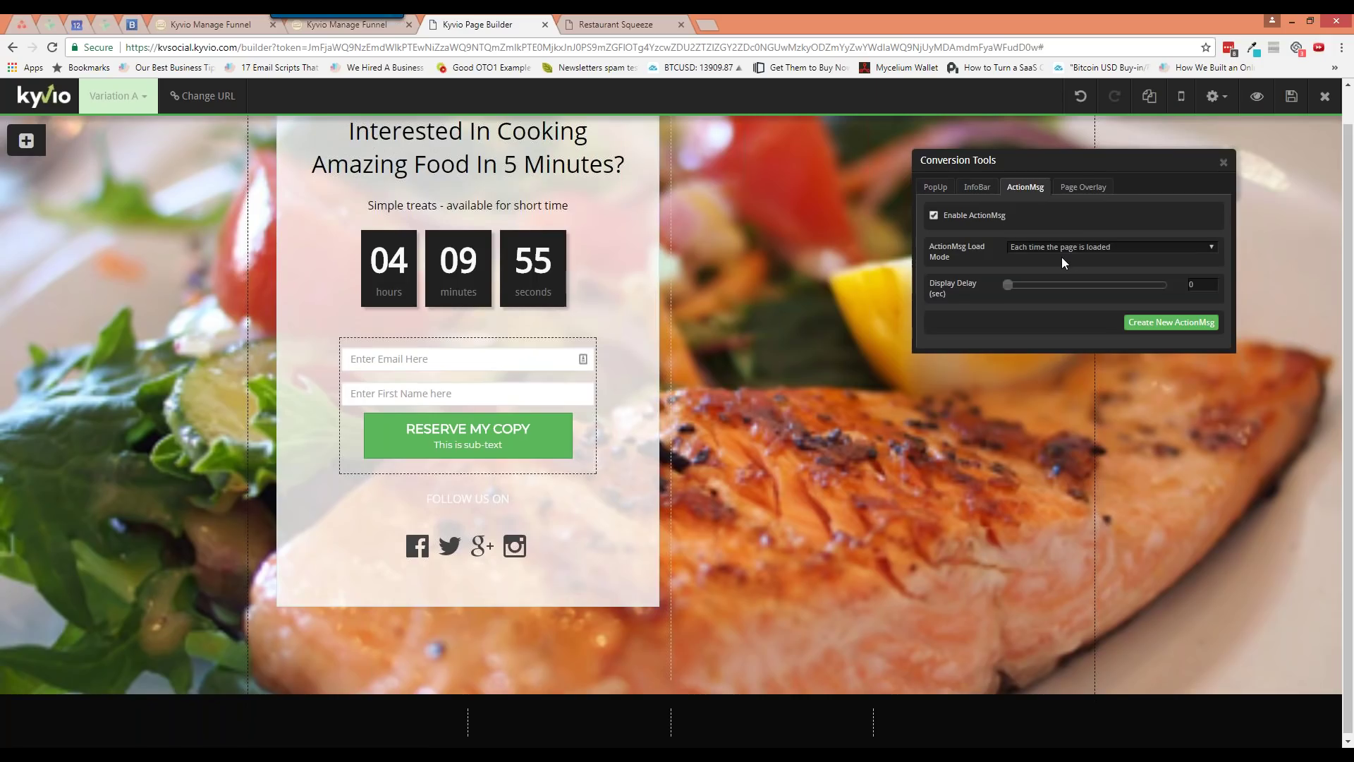
{"action": "left_click", "coordinate": [988, 226]}
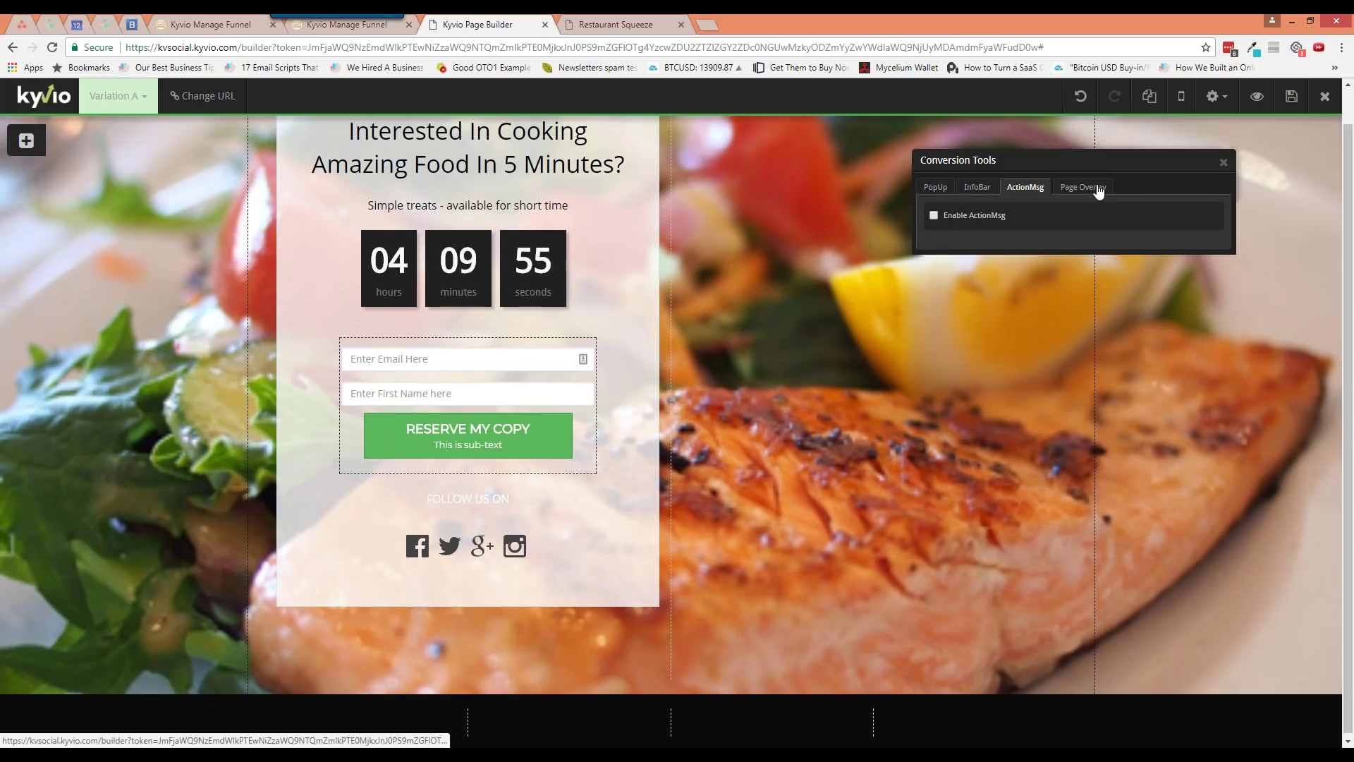
{"action": "left_click", "coordinate": [1096, 189]}
{"action": "left_click", "coordinate": [1000, 217]}
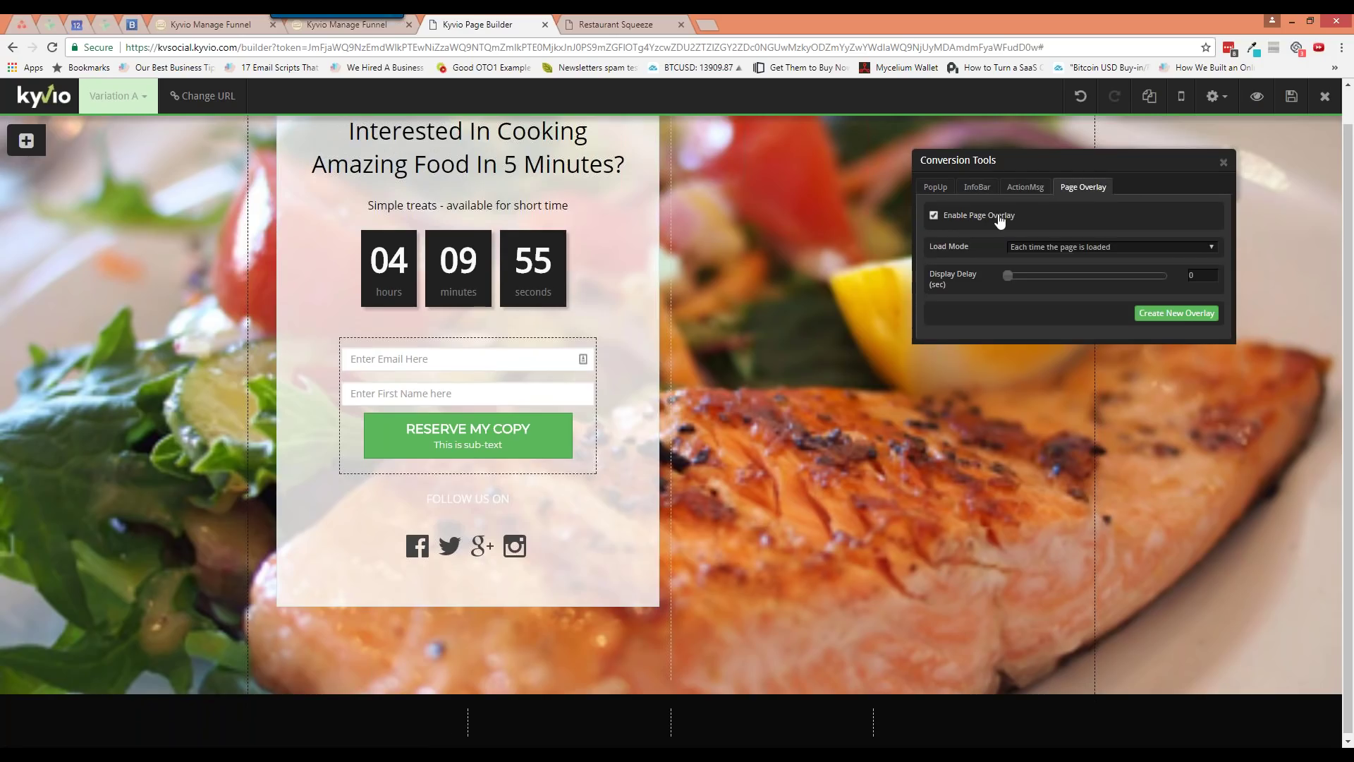
Create a new page overlay with a white background, then exit the overlay editor
{"action": "left_click", "coordinate": [1183, 316]}
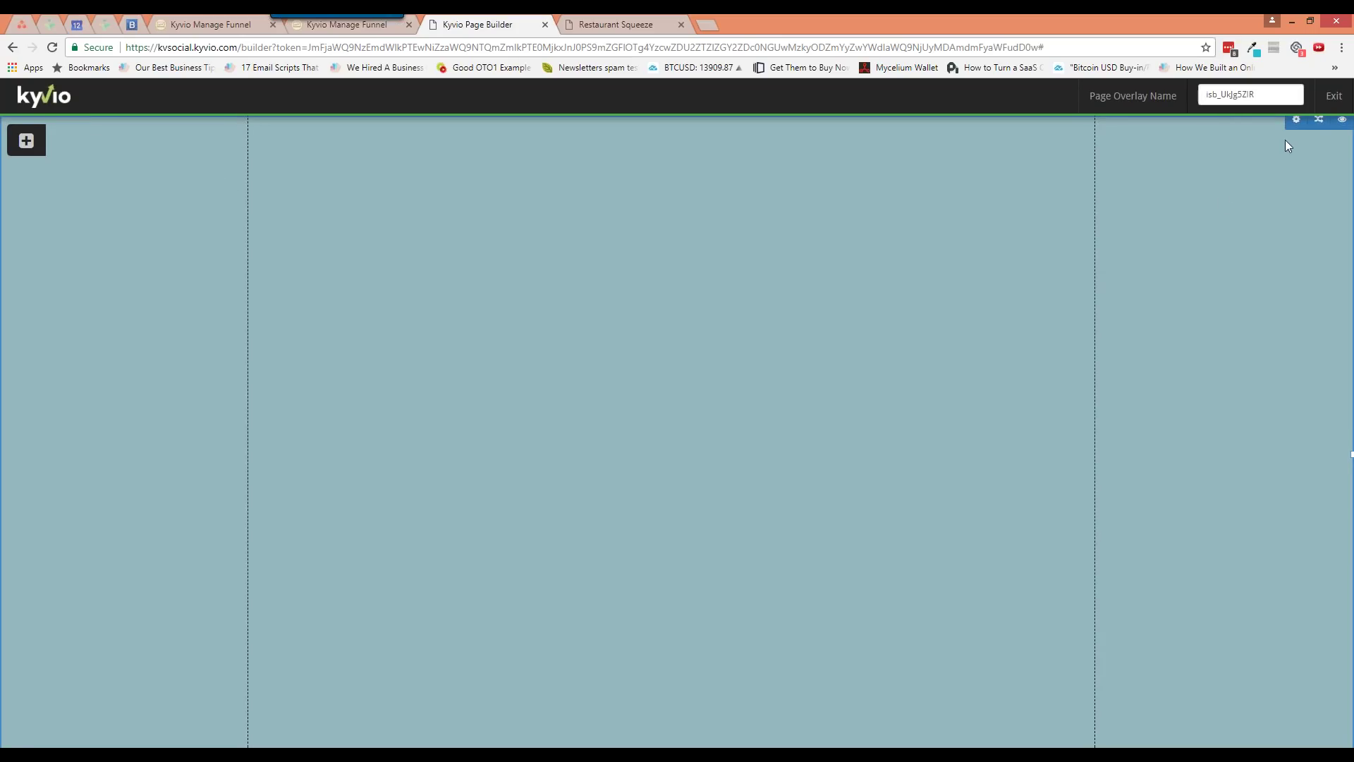
{"action": "left_click", "coordinate": [1301, 127]}
{"action": "left_click", "coordinate": [1054, 271]}
{"action": "left_click", "coordinate": [1134, 407]}
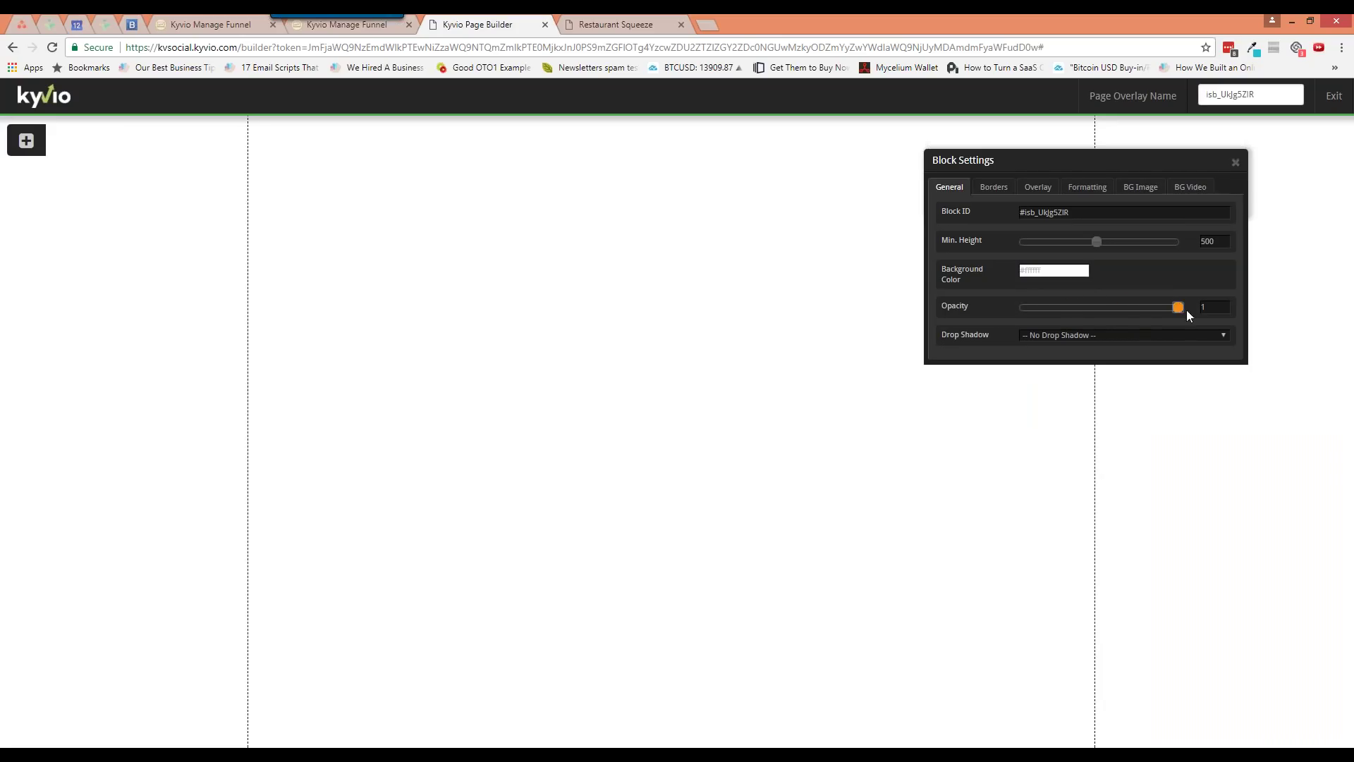
{"action": "left_click", "coordinate": [1236, 162]}
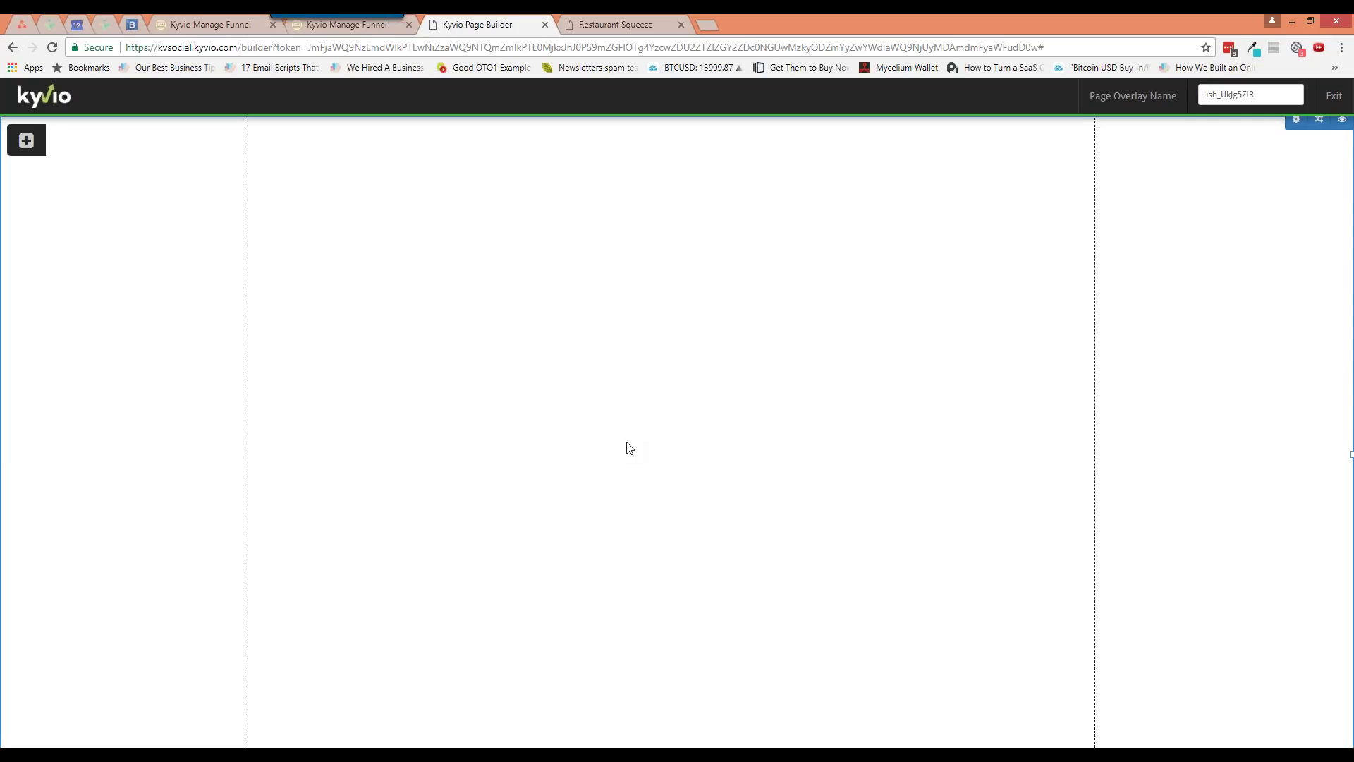
{"action": "left_click", "coordinate": [1335, 96]}
{"action": "left_click", "coordinate": [1216, 96]}
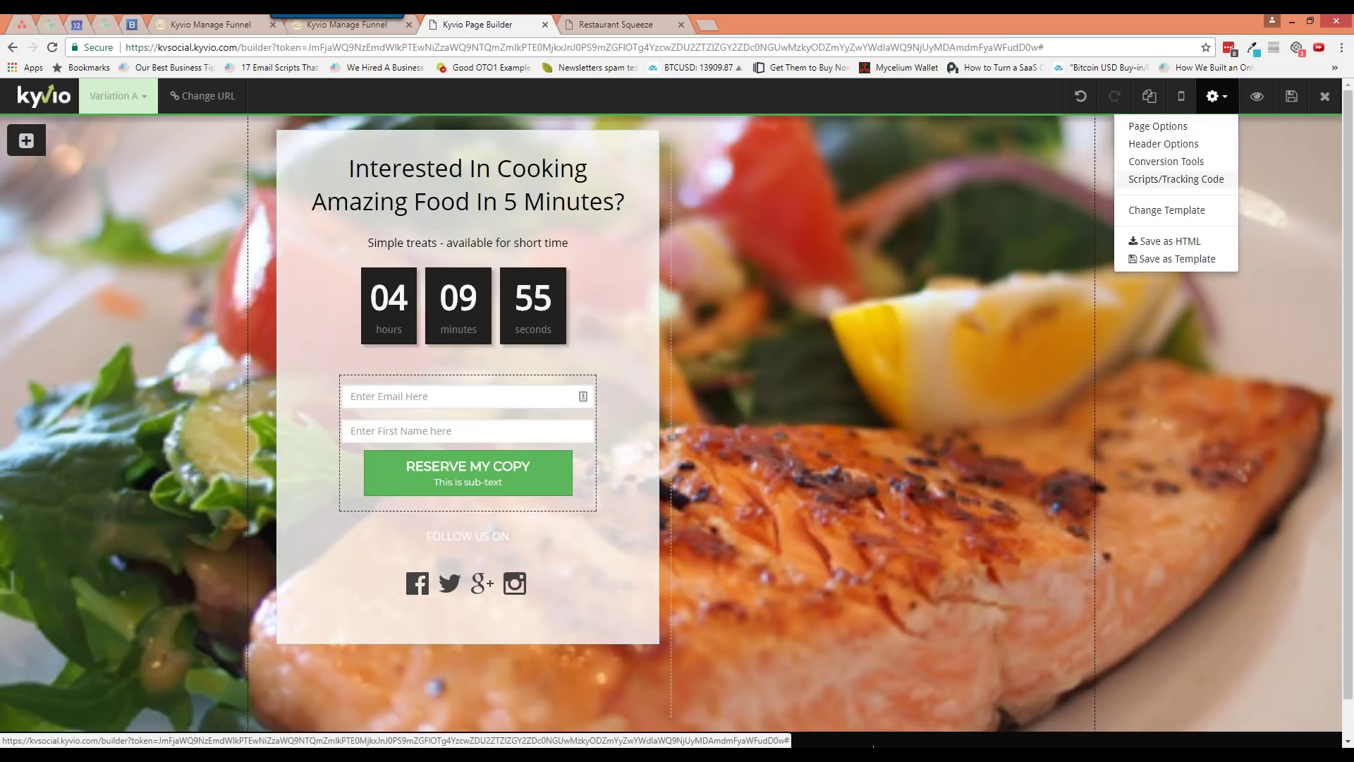
Open Scripts/Tracking Code and check the empty Head, Body and Footer Script sections
{"action": "left_click", "coordinate": [1176, 179]}
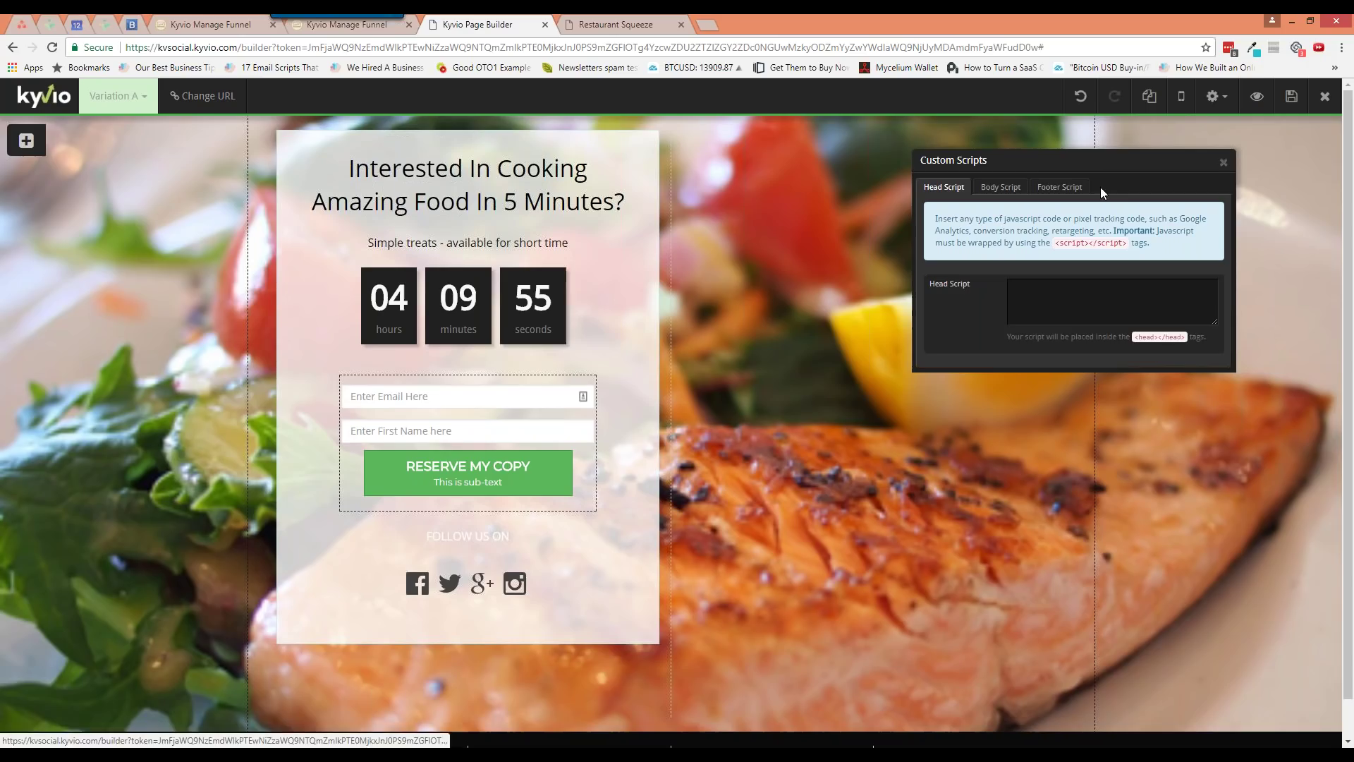
{"action": "left_click", "coordinate": [1074, 294]}
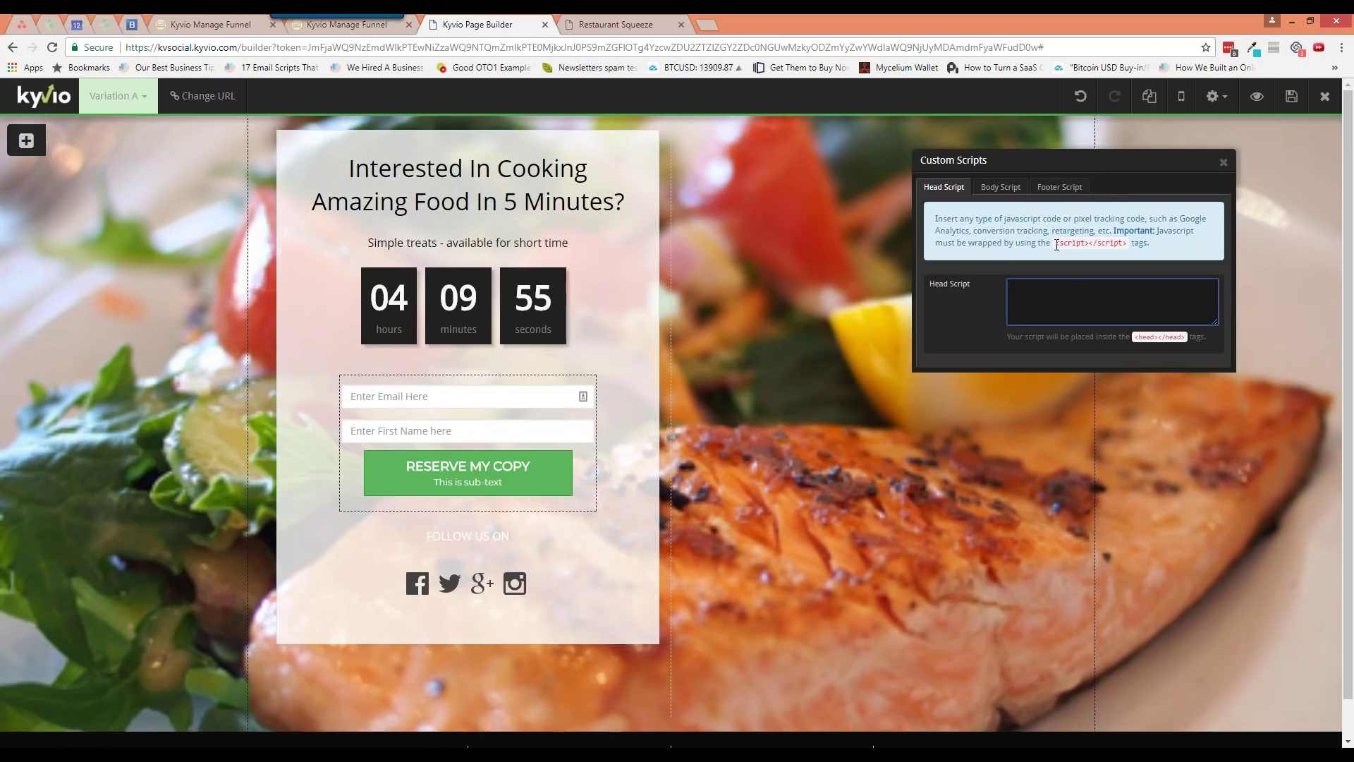
{"action": "left_click", "coordinate": [1016, 189]}
{"action": "left_click", "coordinate": [1044, 188]}
{"action": "left_click", "coordinate": [947, 188]}
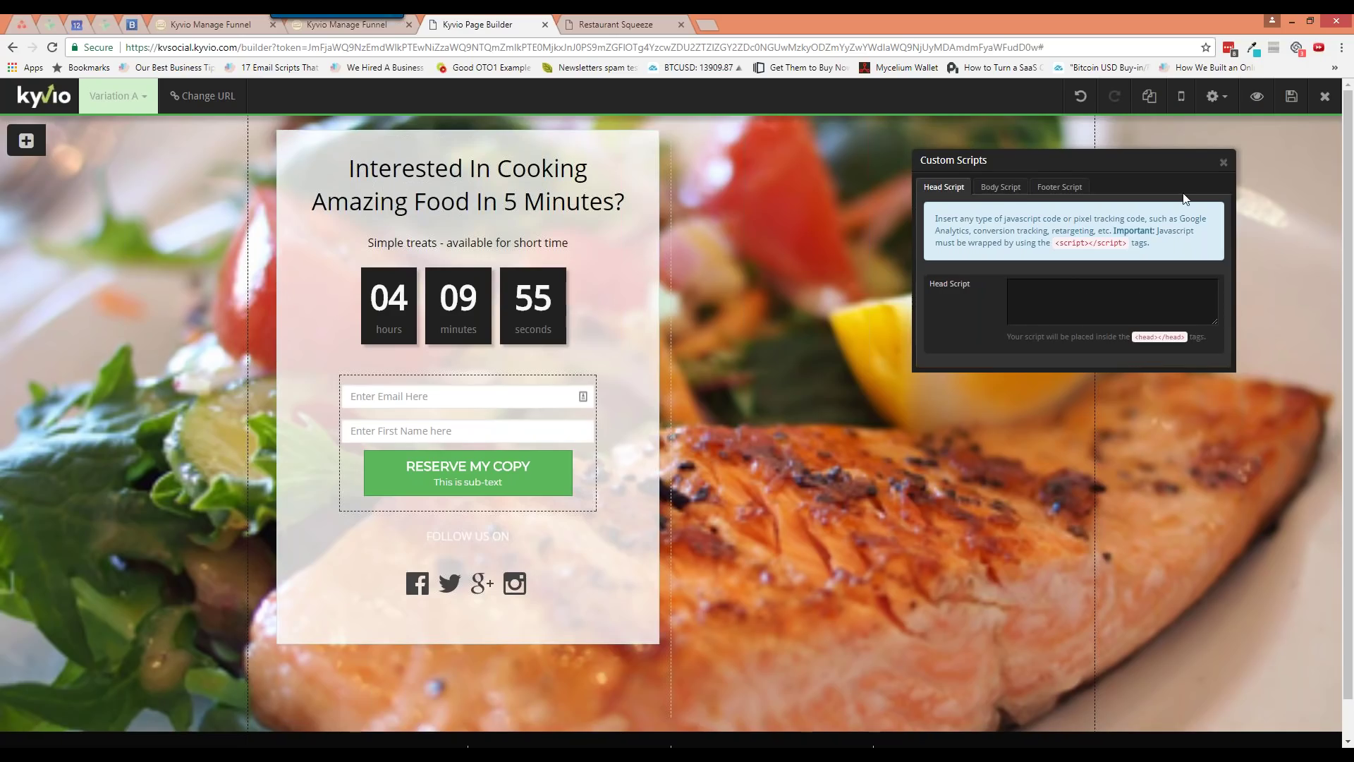
Close Custom Scripts and view Change Template, which lists no Squeeze templates
{"action": "left_click", "coordinate": [1224, 162]}
{"action": "left_click", "coordinate": [1216, 96]}
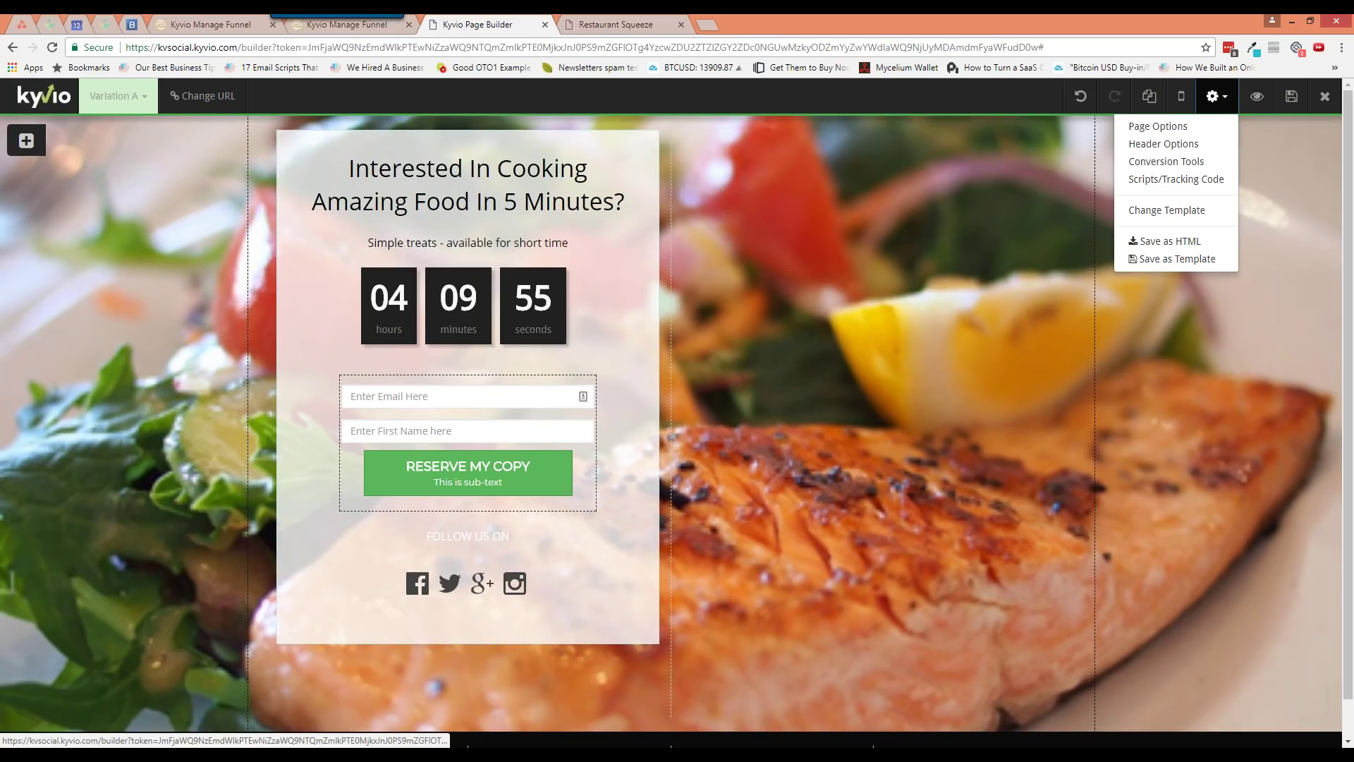
{"action": "left_click", "coordinate": [1189, 240]}
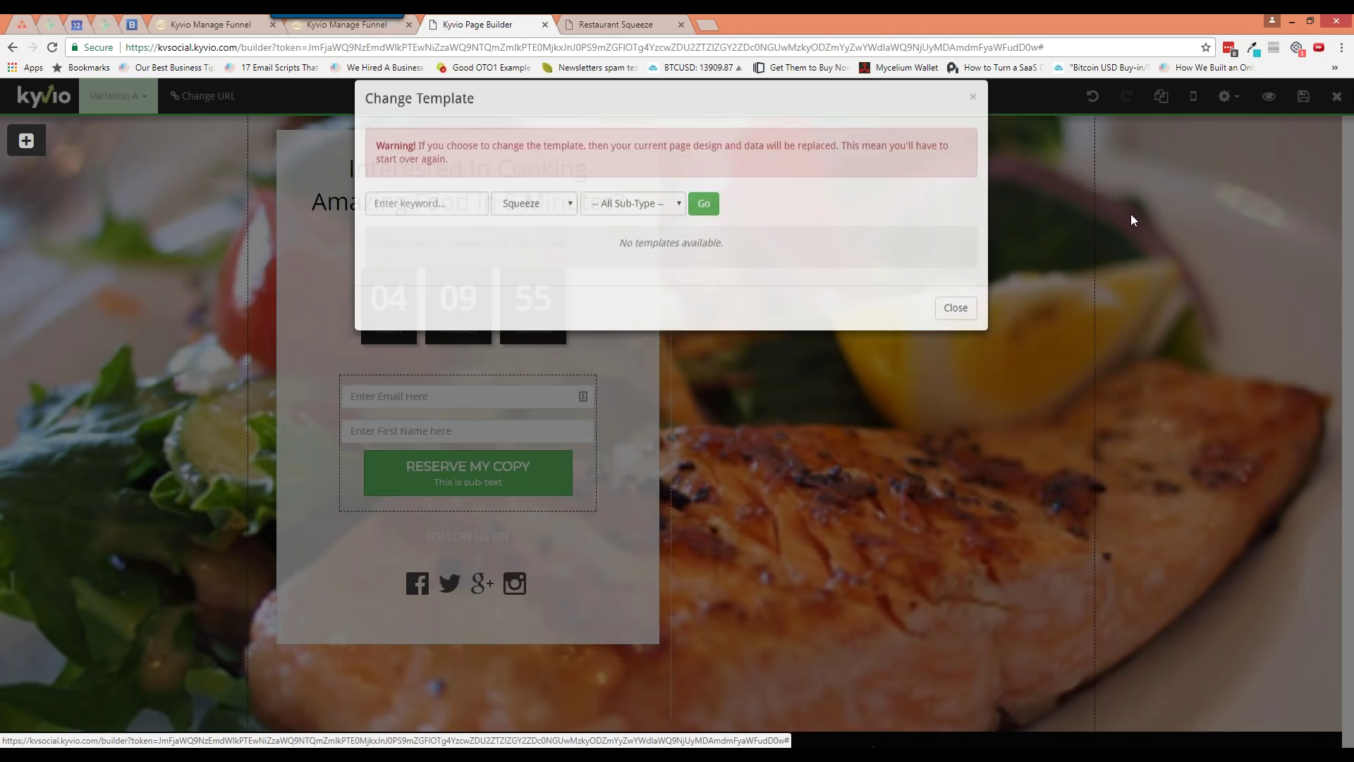
{"action": "left_click", "coordinate": [947, 330]}
{"action": "left_click", "coordinate": [1216, 96]}
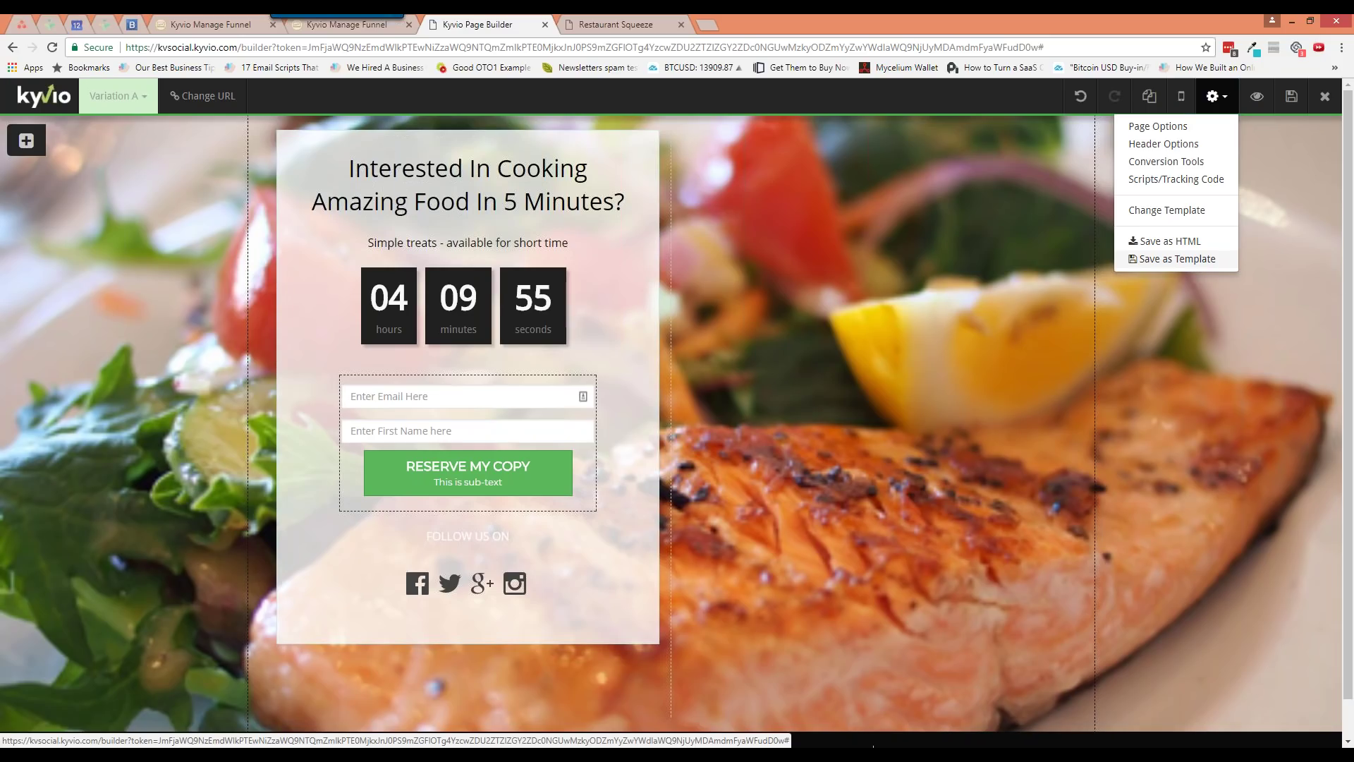
{"action": "left_click", "coordinate": [1172, 258]}
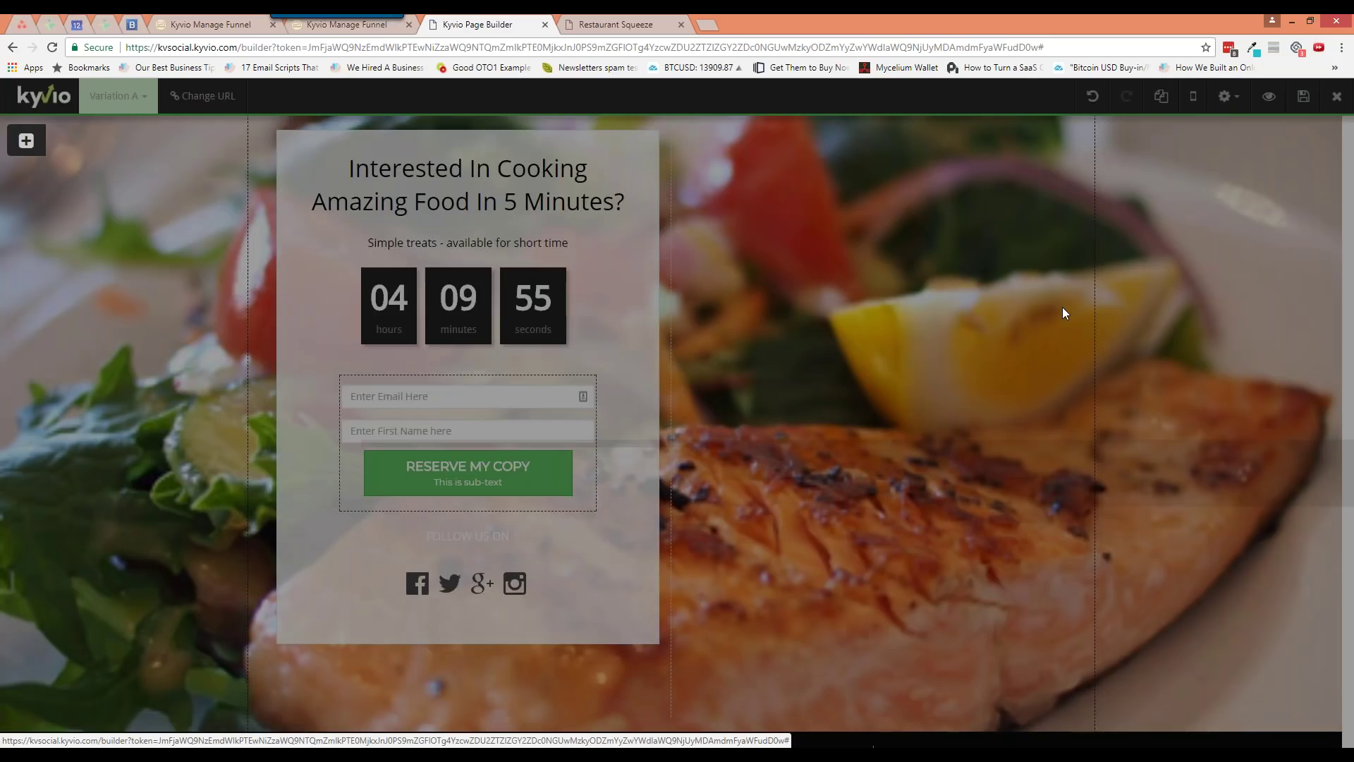
Save the page as a cooking-recipe optin template with LeadGen Funnel and Bridge / Presell page types
{"action": "type", "text": "neil_cook"}
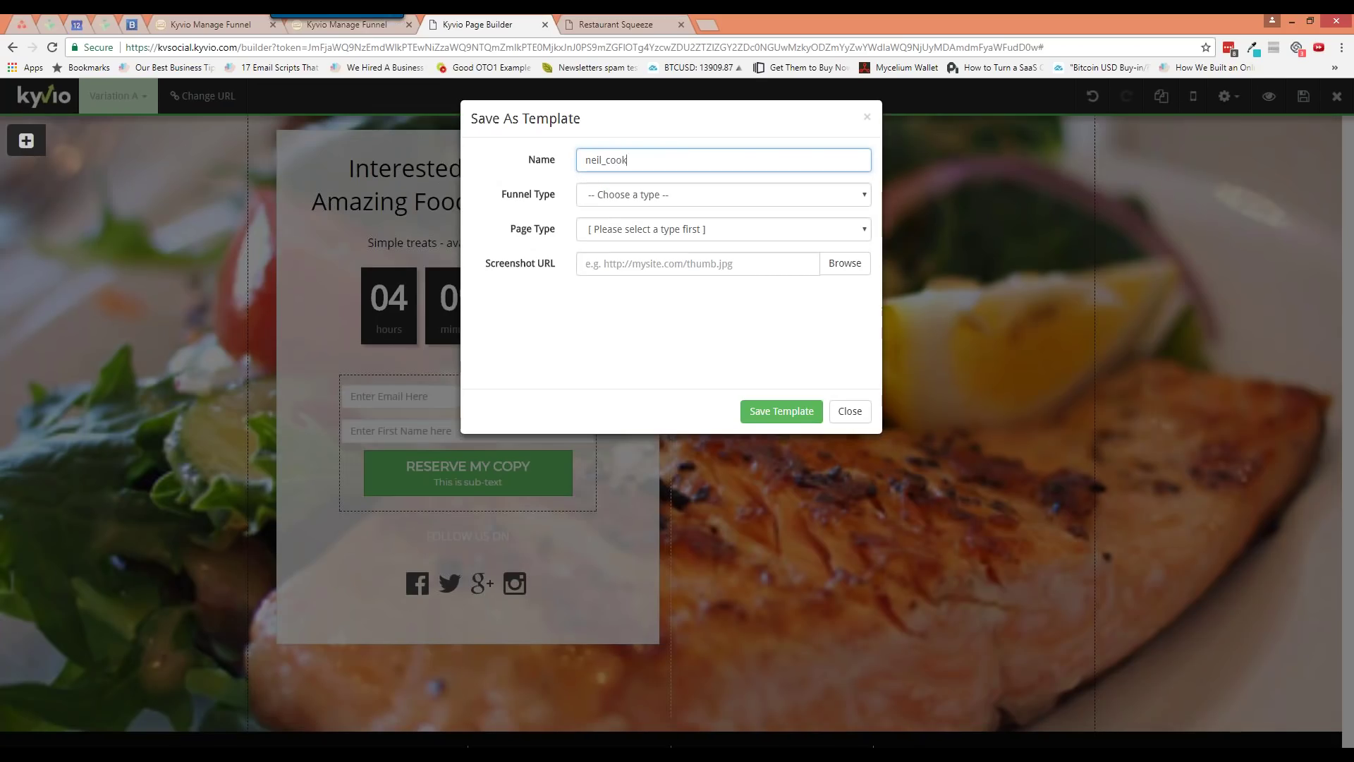
{"action": "type", "text": "ing_recipe_optin"}
{"action": "left_click", "coordinate": [667, 198]}
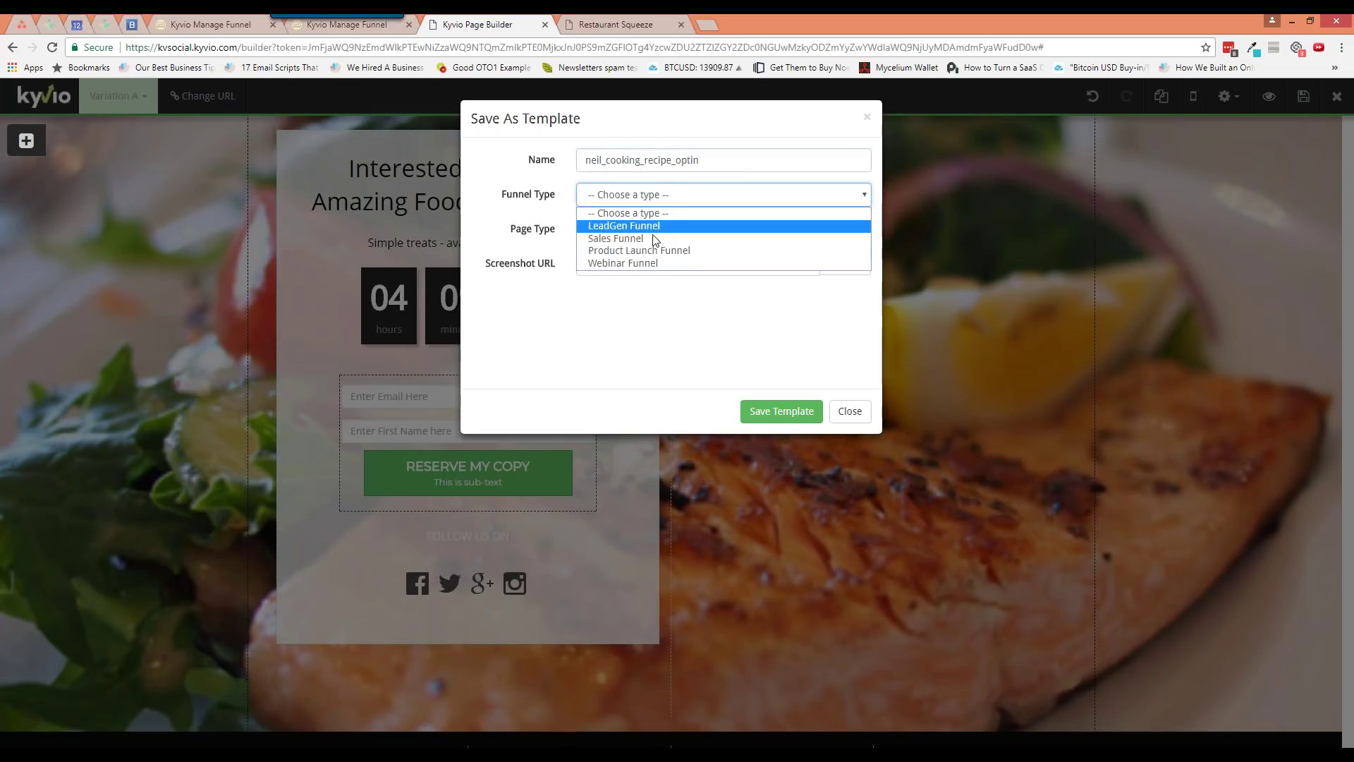
{"action": "left_click", "coordinate": [648, 226]}
{"action": "left_click", "coordinate": [650, 237]}
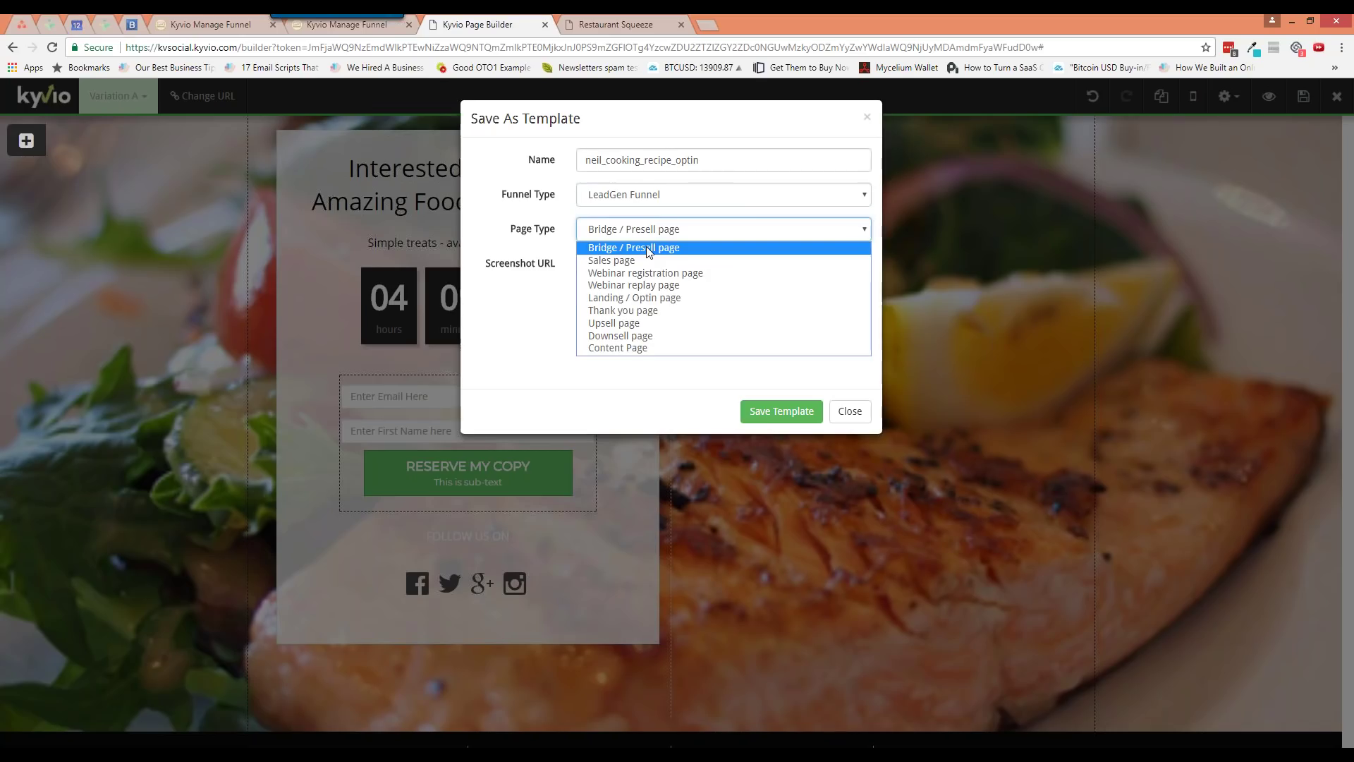
{"action": "left_click", "coordinate": [649, 248]}
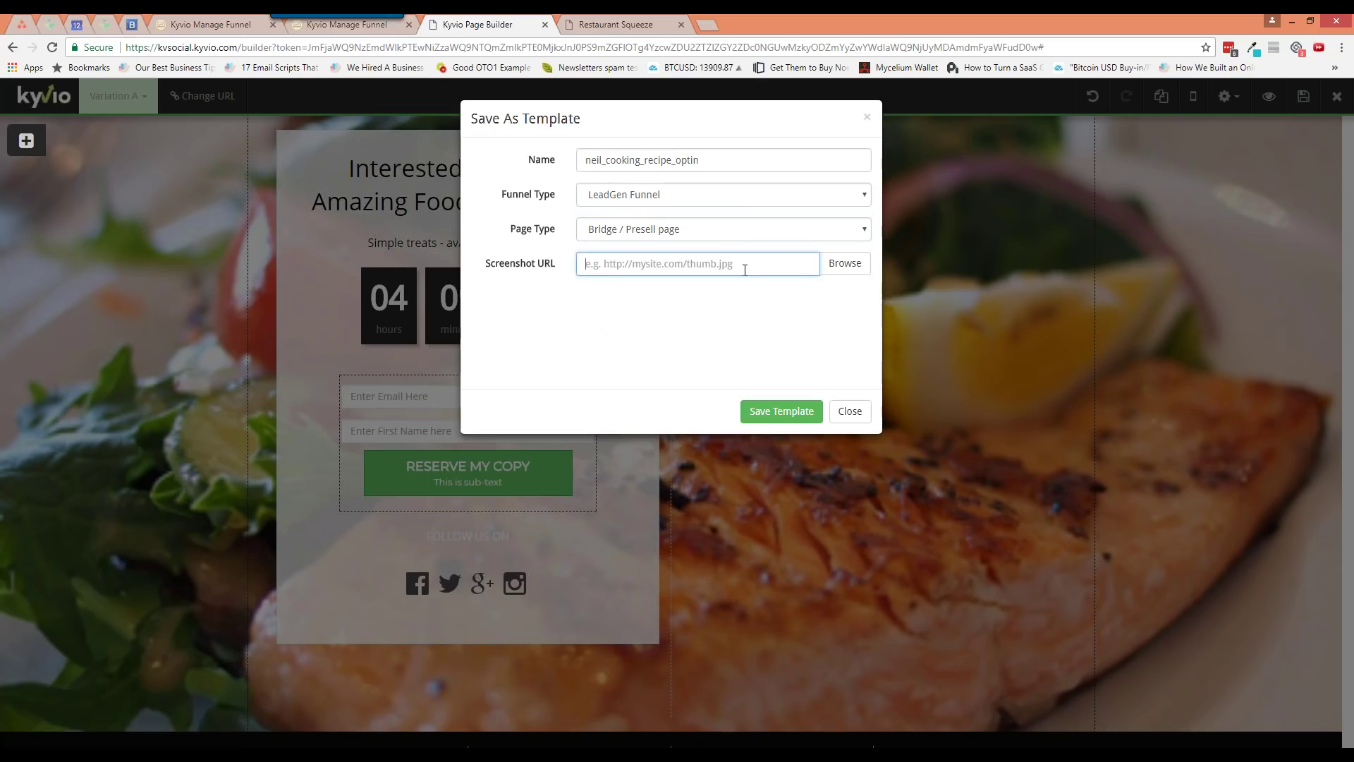
{"action": "left_click", "coordinate": [797, 412]}
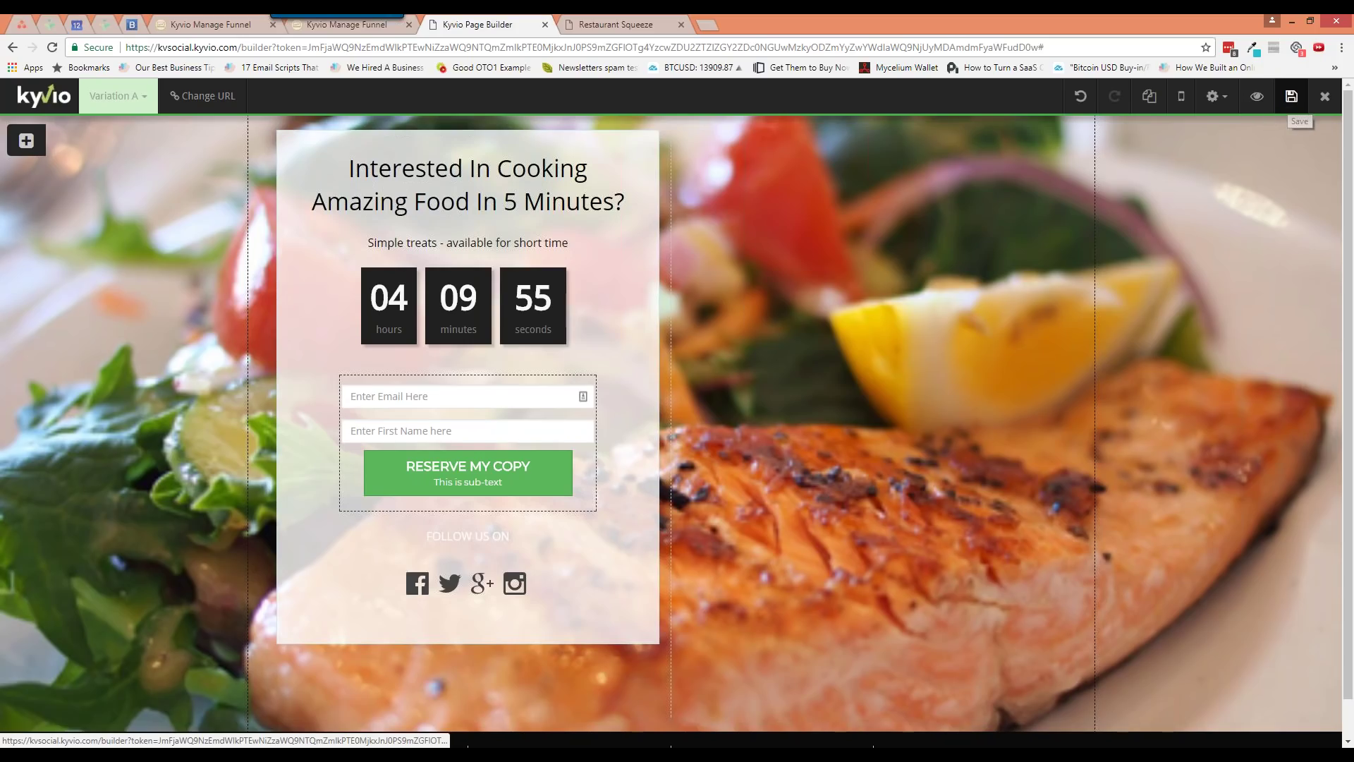
Preview the cooking squeeze page and its countdown in a new tab, then return to the builder
{"action": "left_click", "coordinate": [1256, 99]}
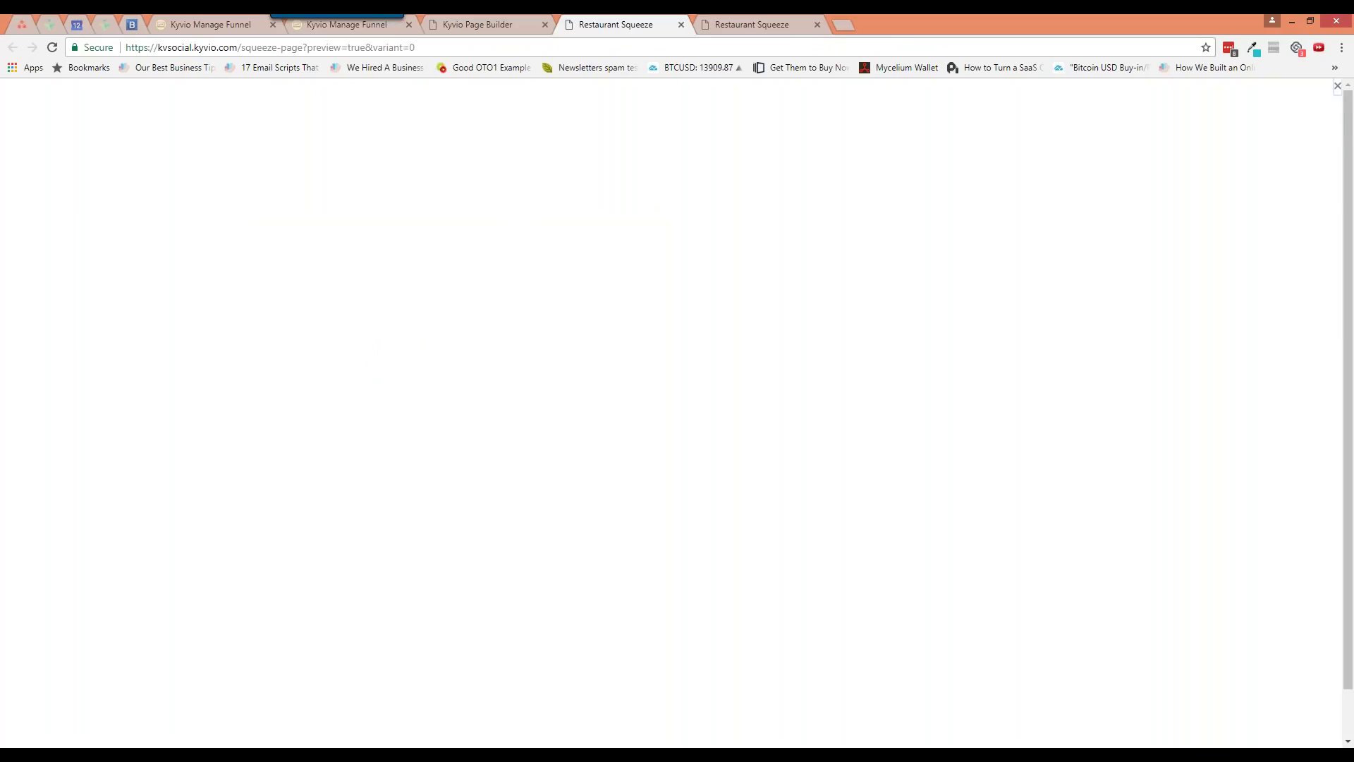
{"action": "left_click", "coordinate": [1337, 85]}
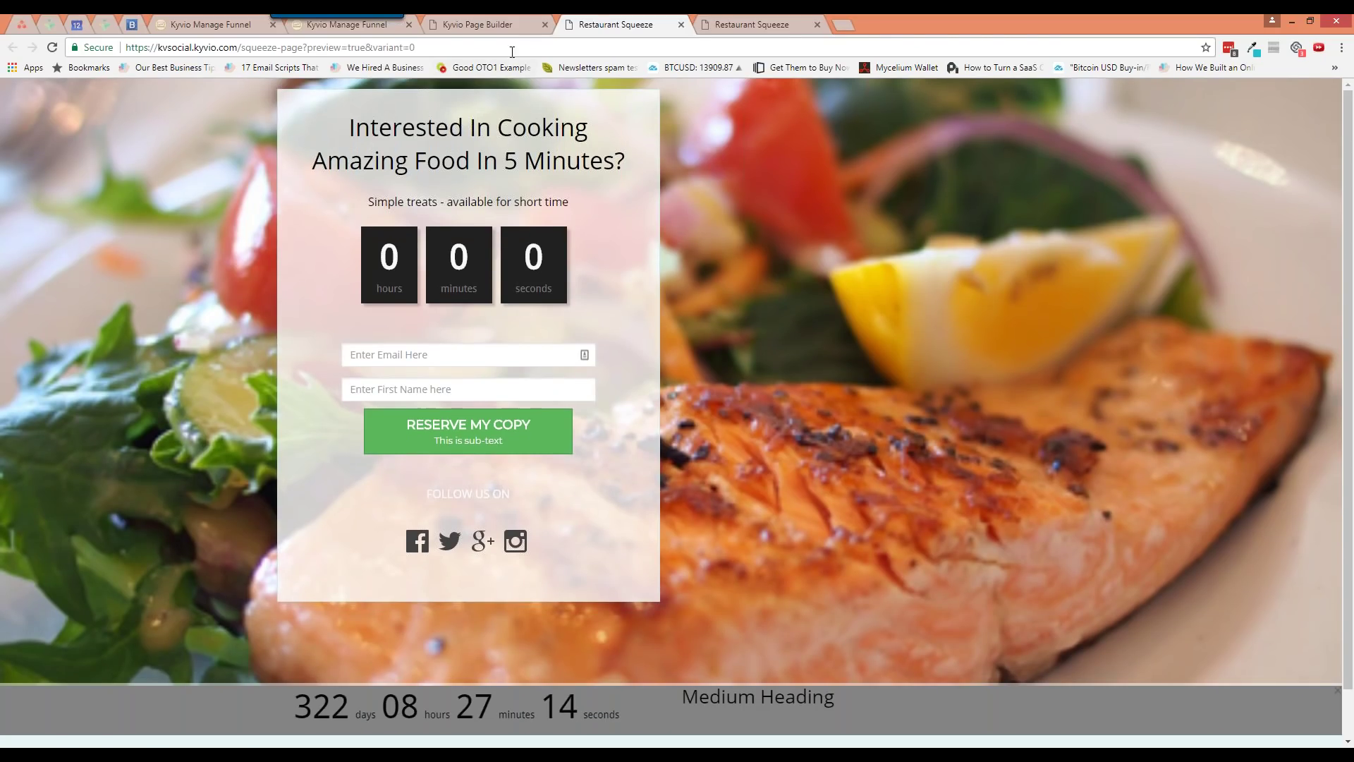
{"action": "left_click", "coordinate": [510, 28]}
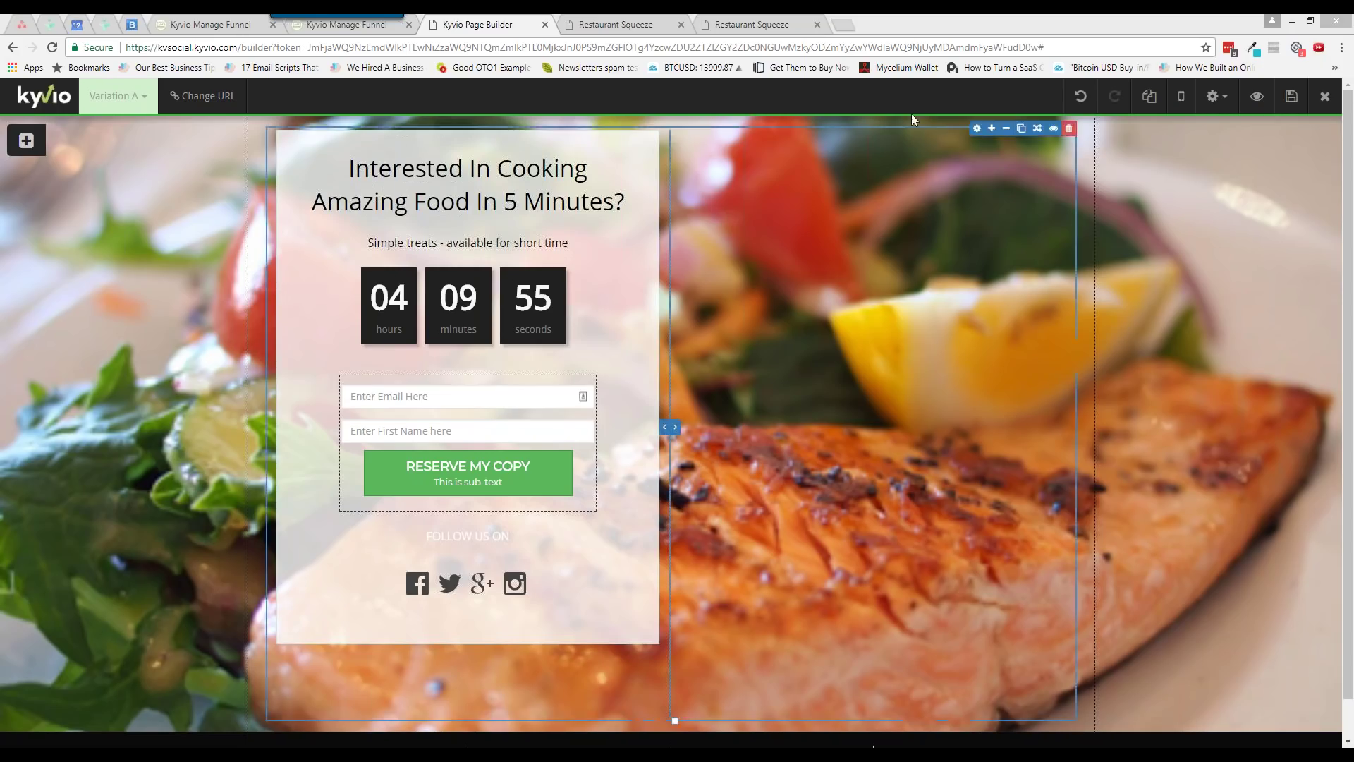
Open hotjar.com in a new tab and select its description paragraph
{"action": "left_click", "coordinate": [843, 24]}
{"action": "type", "text": "tjar"}
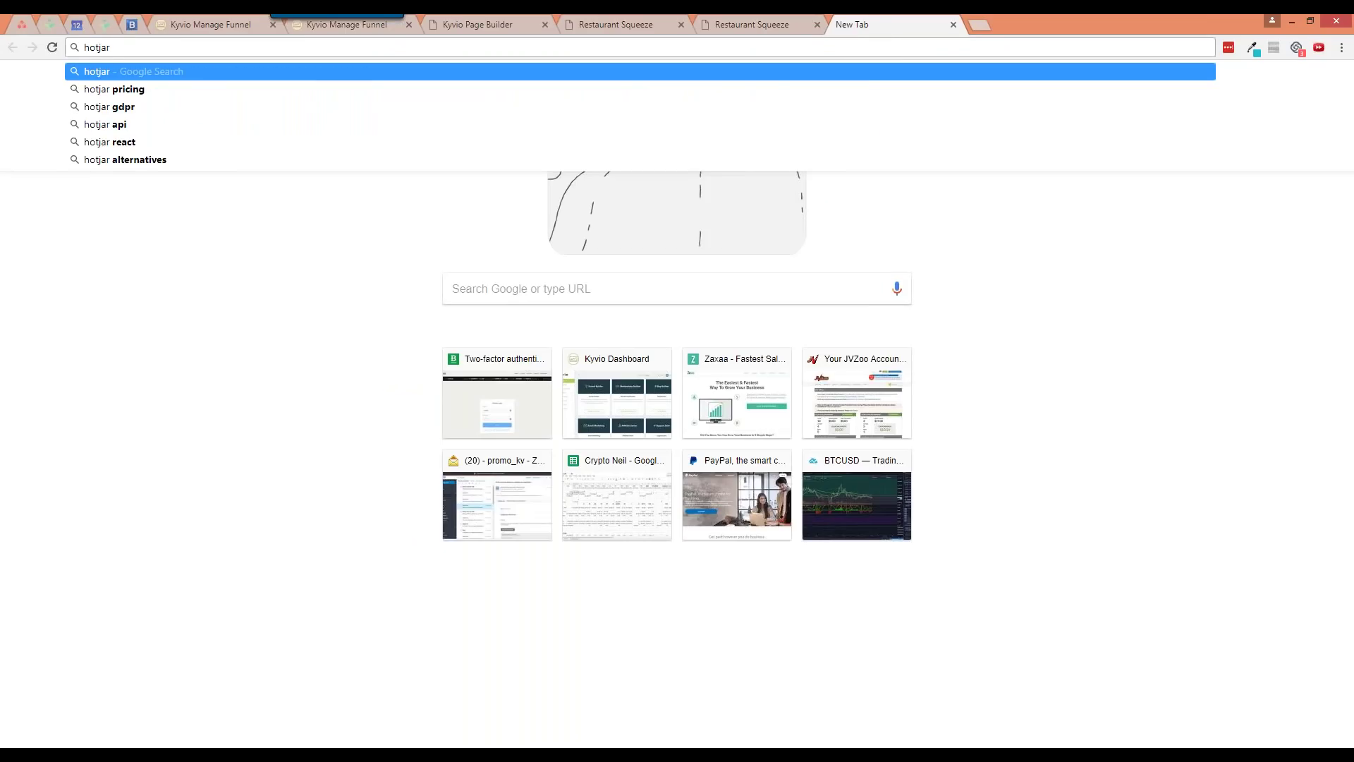
{"action": "key", "text": "ctrl+Return"}
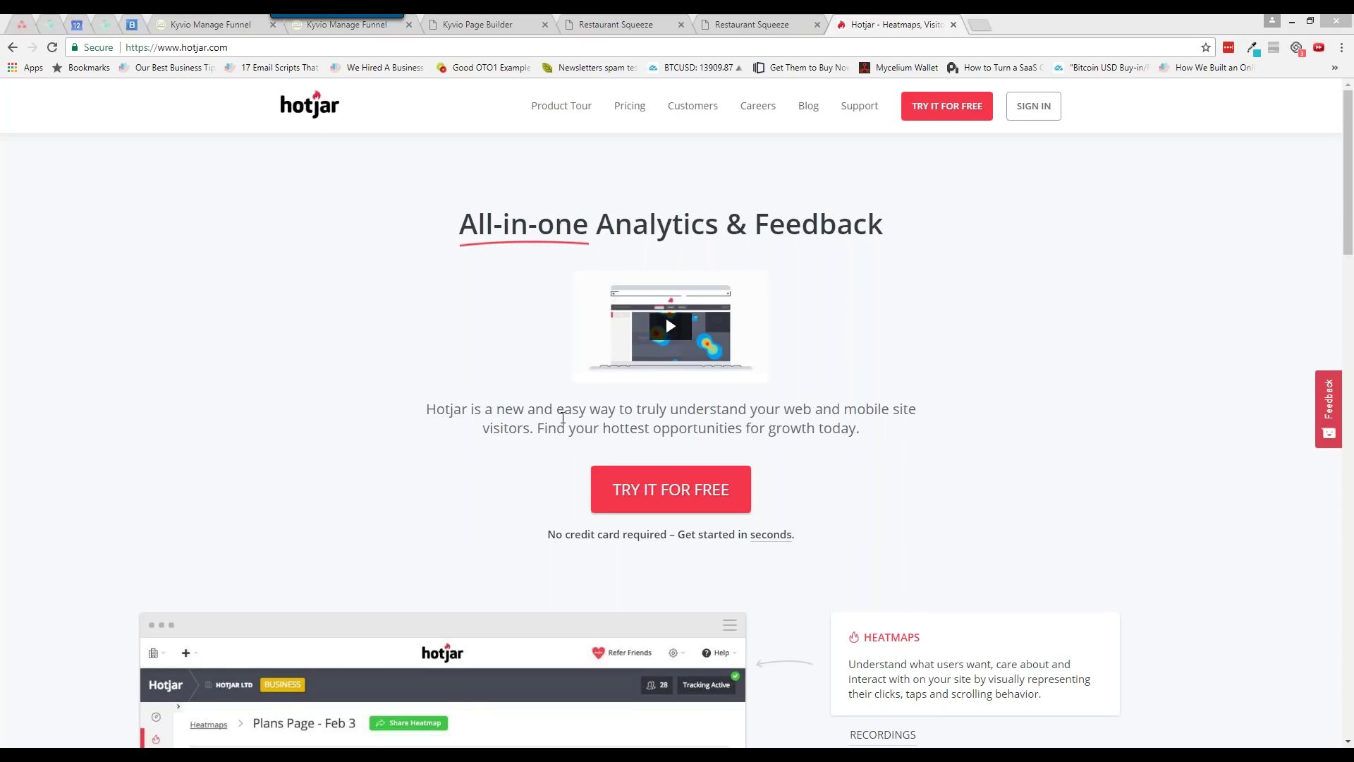
{"action": "left_click_drag", "start_coordinate": [538, 410], "coordinate": [767, 411]}
{"action": "left_click", "coordinate": [766, 411]}
{"action": "triple_click", "coordinate": [766, 413]}
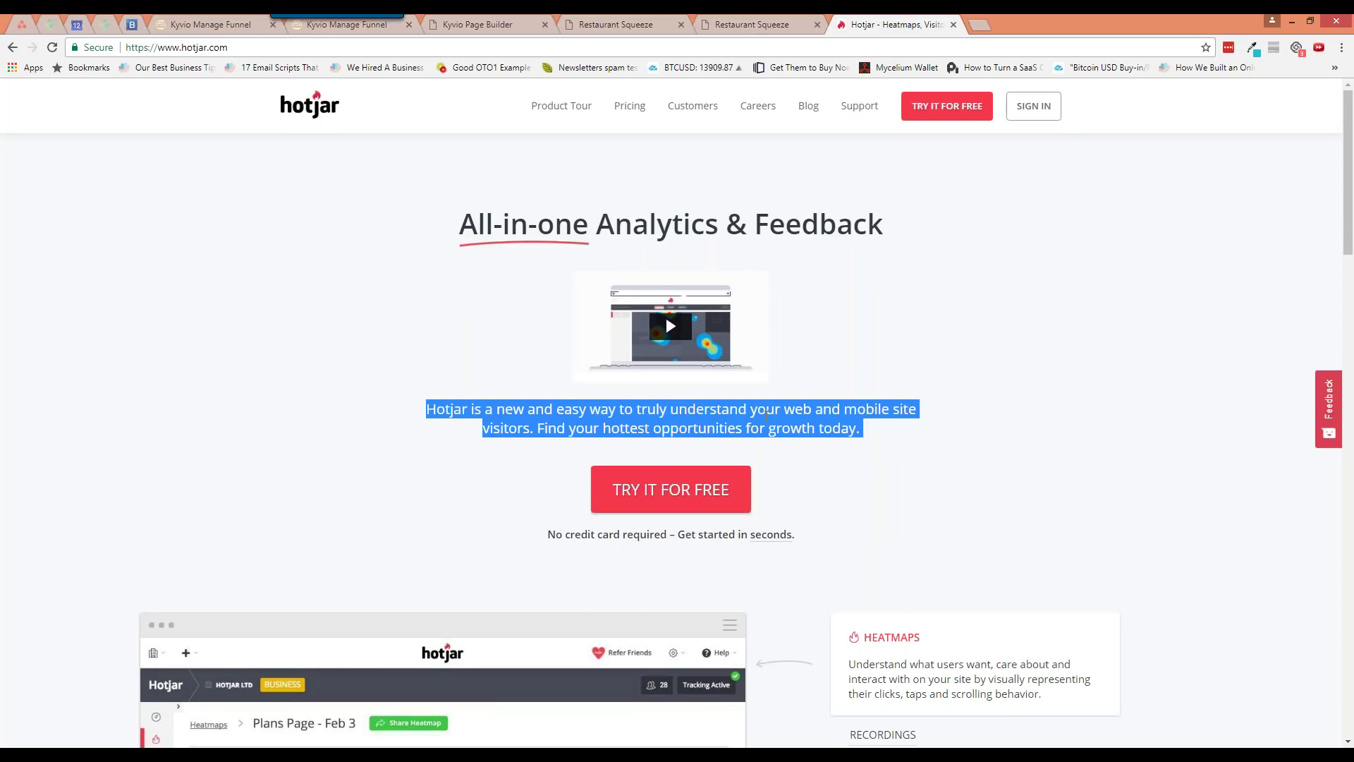
View Hotjar's Personal pricing plans (free Basic, €29/month Plus), then go back to Kyvio's builder
{"action": "left_click", "coordinate": [634, 127]}
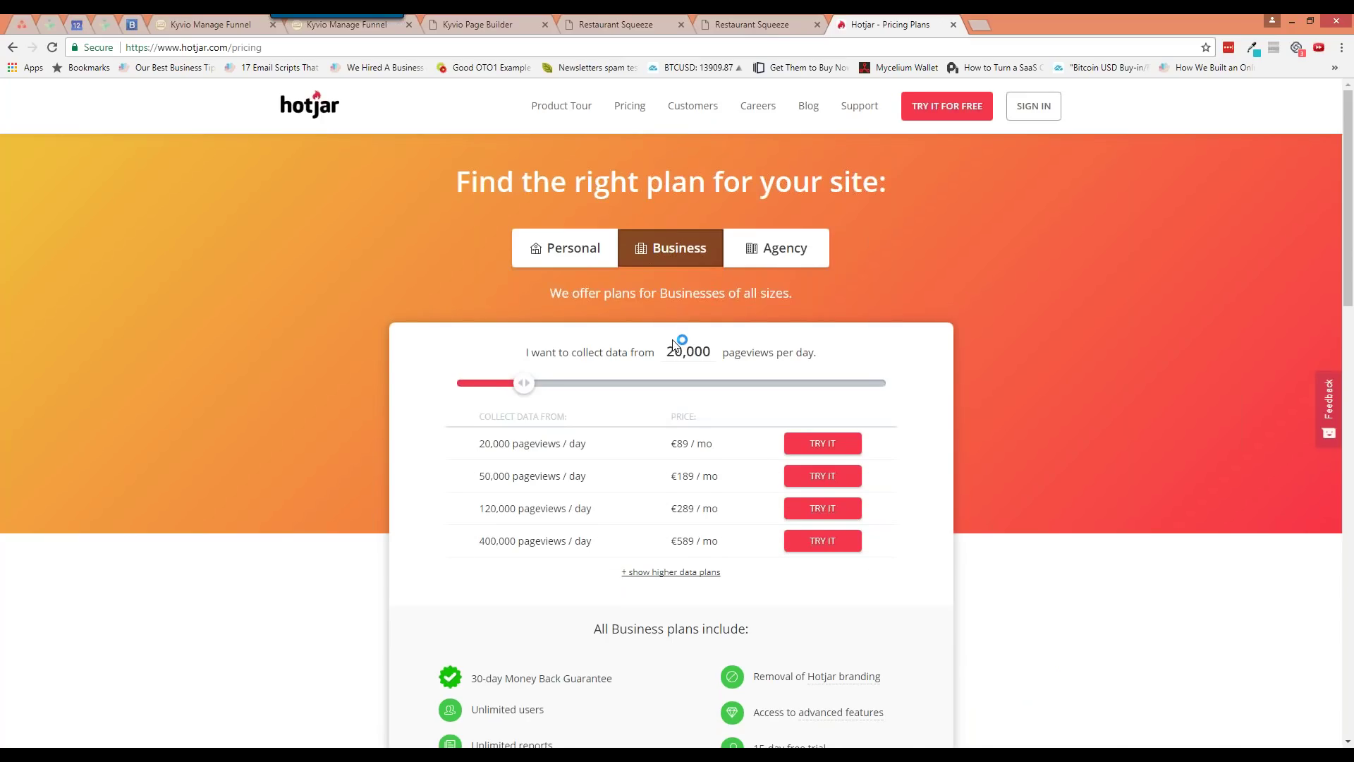
{"action": "left_click", "coordinate": [570, 259]}
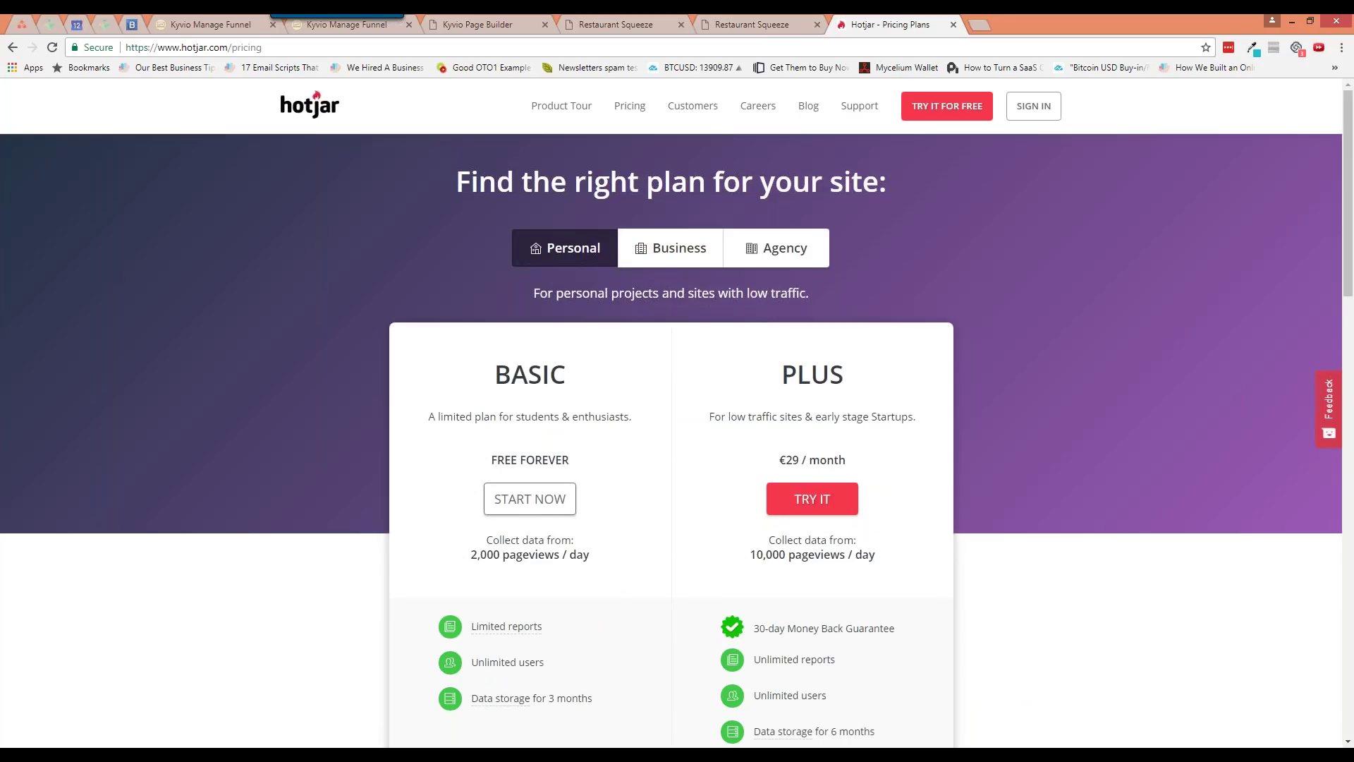
{"action": "scroll", "coordinate": [612, 319], "scroll_direction": "down", "scroll_amount": 1}
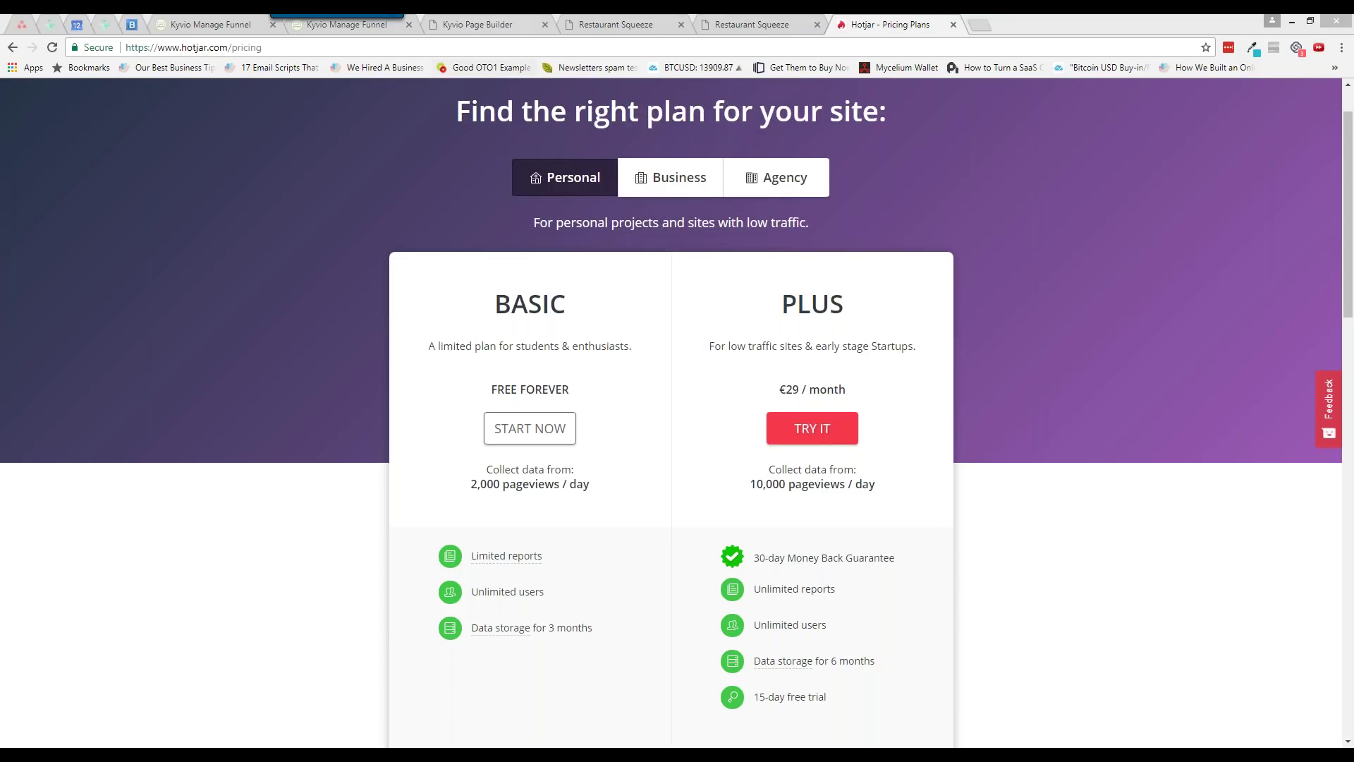
{"action": "left_click", "coordinate": [477, 24]}
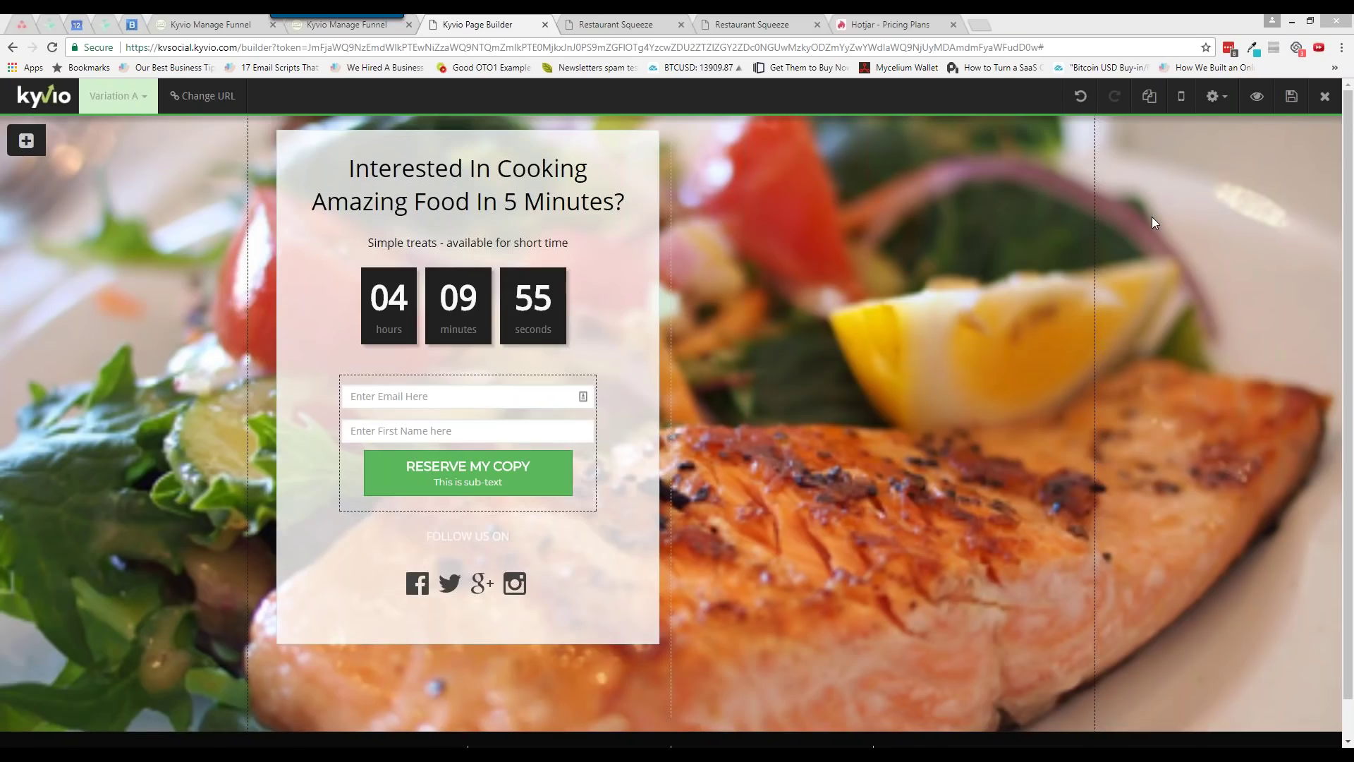
{"action": "left_click", "coordinate": [1312, 100]}
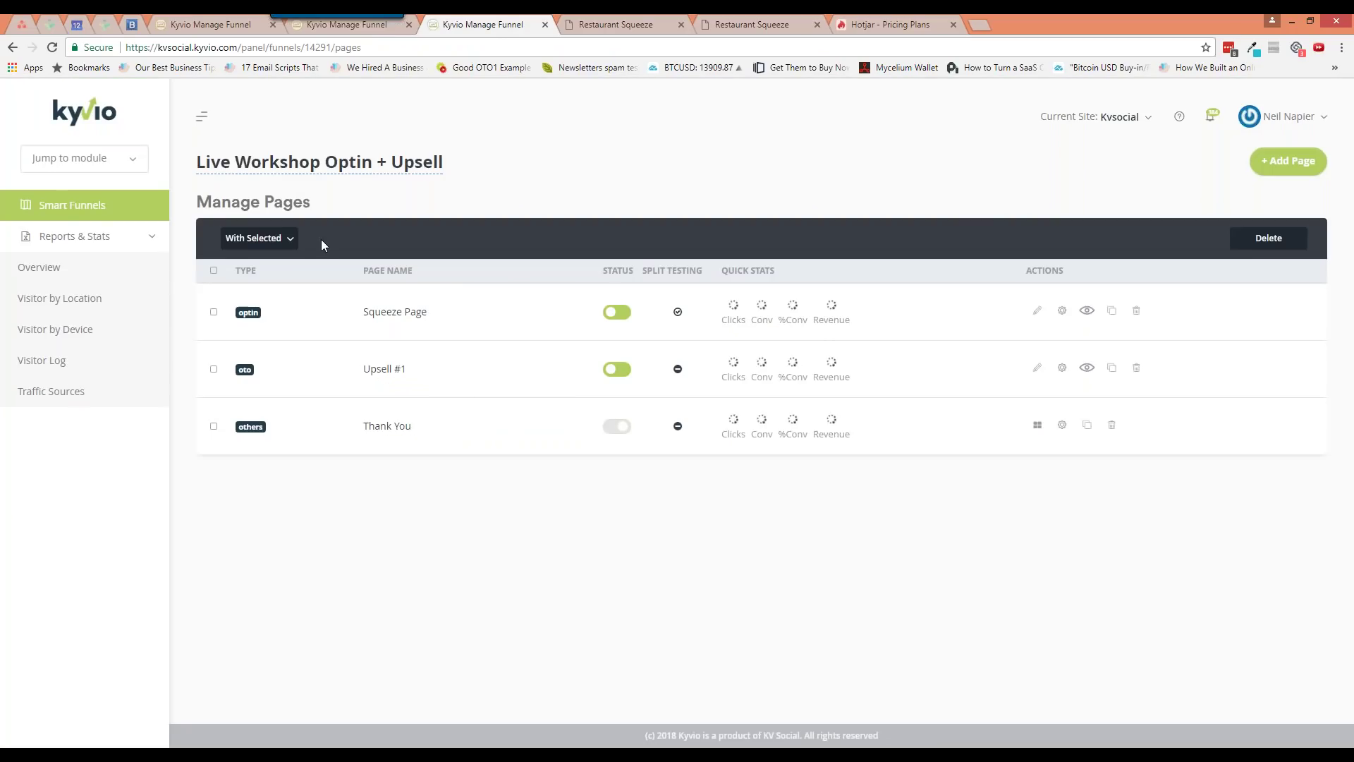
Select the Squeeze Page, Upsell #1 and Thank You rows and bulk-enable 'Powered by'
{"action": "left_click", "coordinate": [286, 239]}
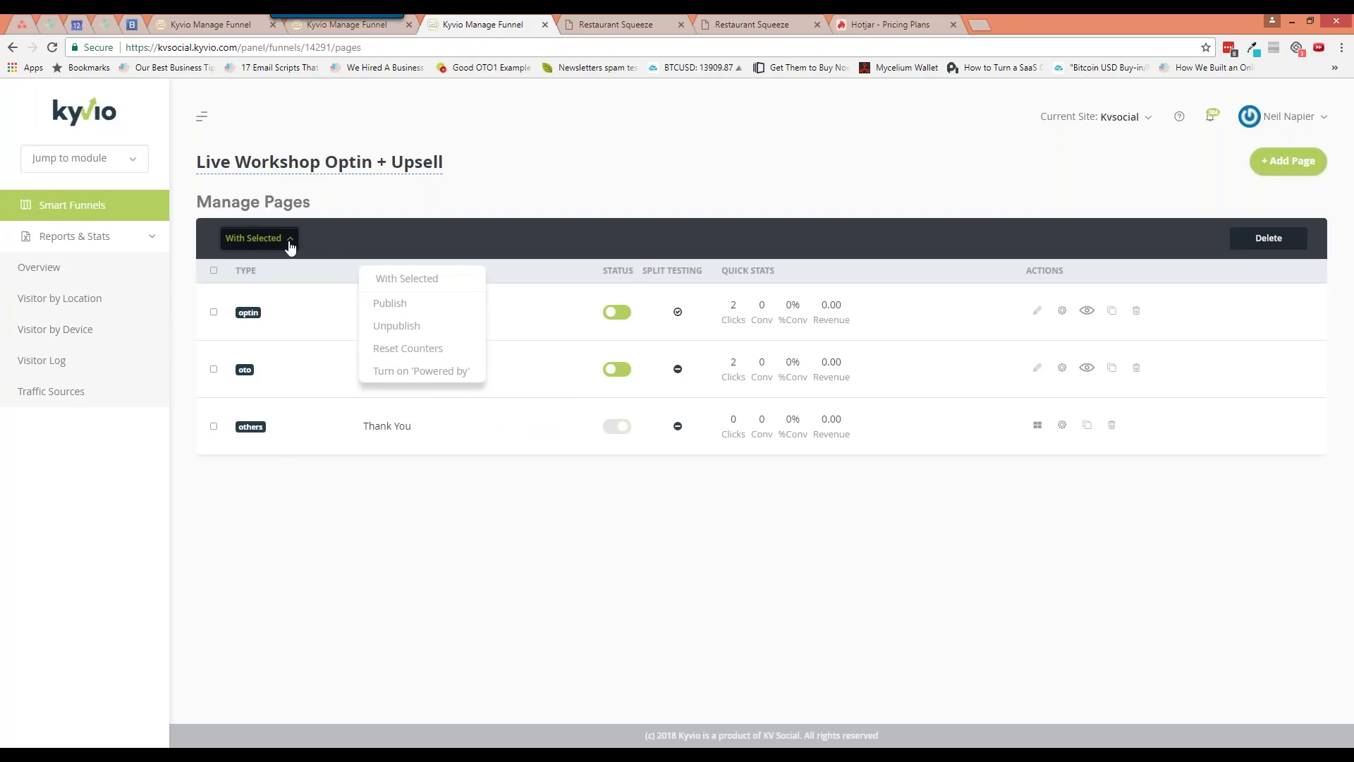
{"action": "left_click", "coordinate": [386, 210]}
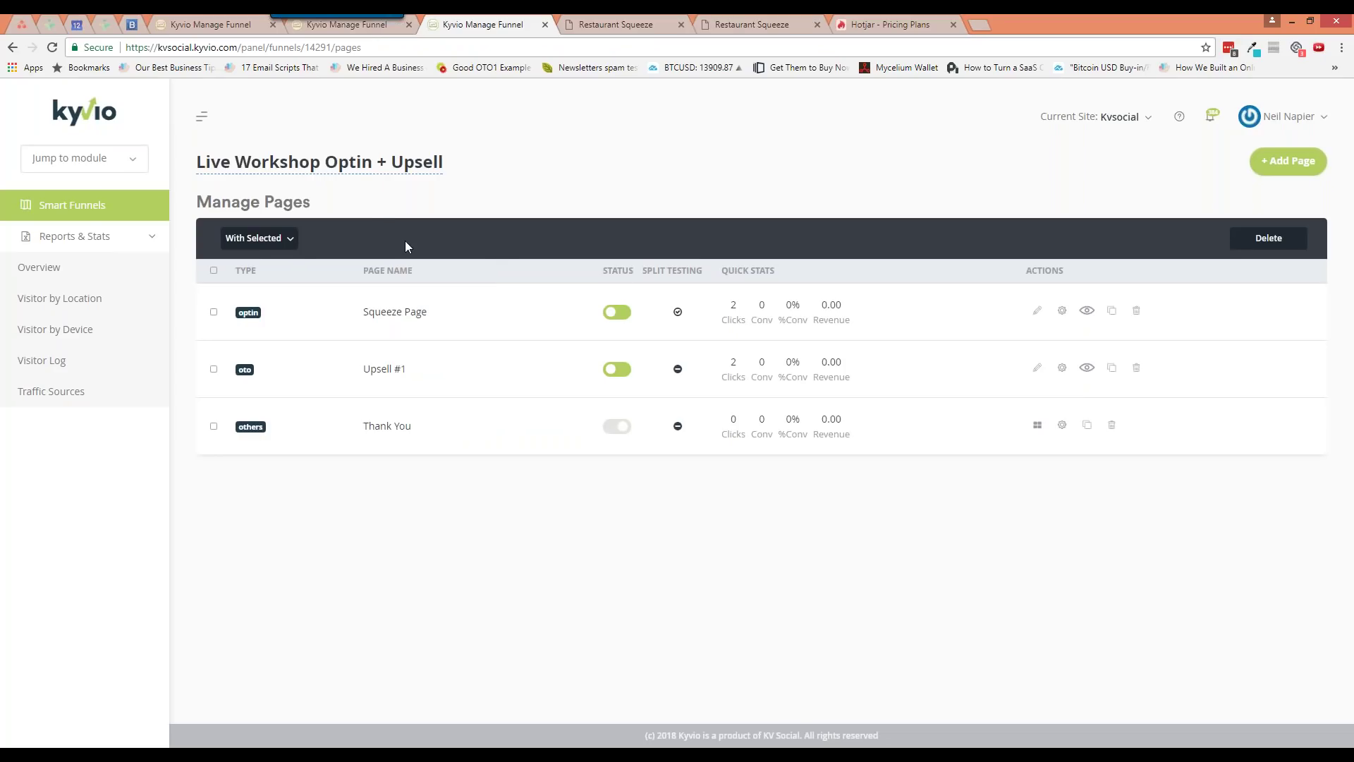
{"action": "left_click", "coordinate": [214, 312]}
{"action": "left_click", "coordinate": [214, 368]}
{"action": "left_click", "coordinate": [214, 426]}
{"action": "left_click", "coordinate": [247, 240]}
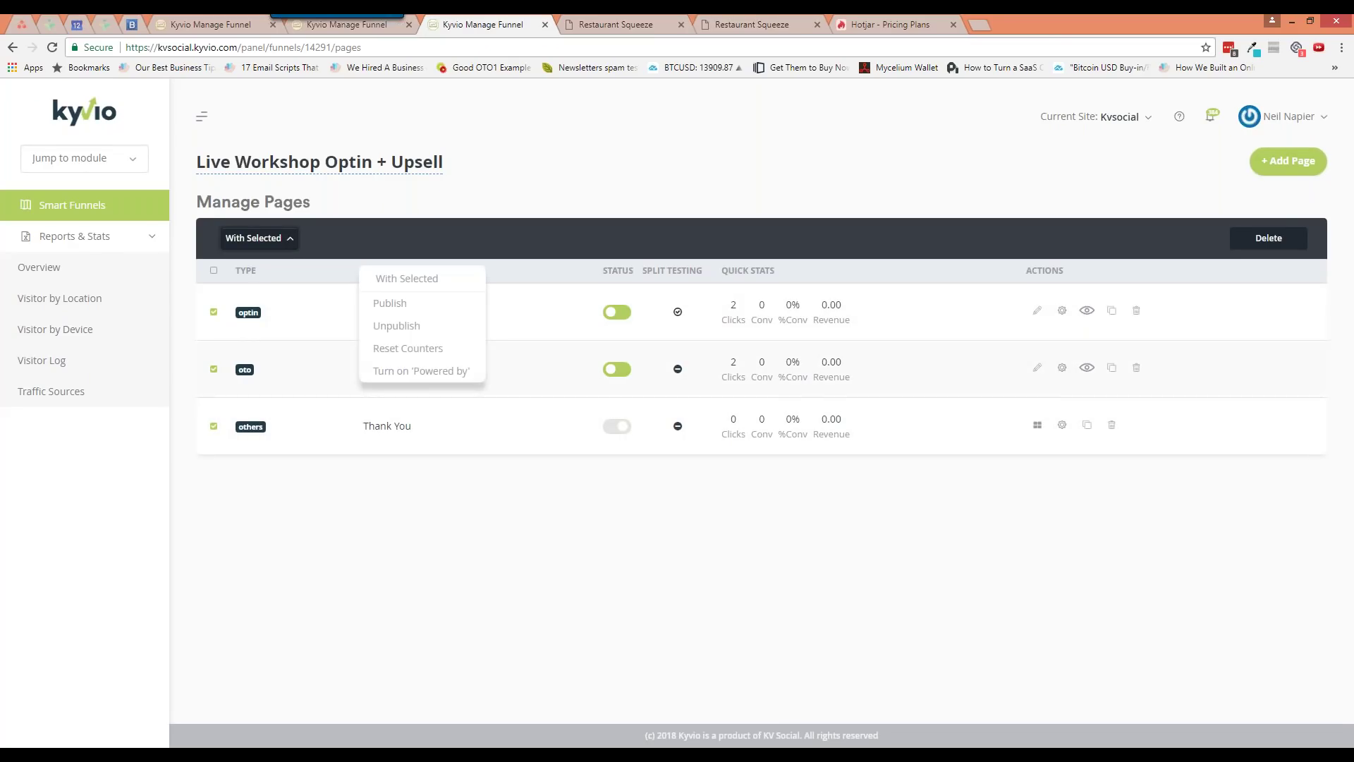
{"action": "left_click", "coordinate": [427, 372]}
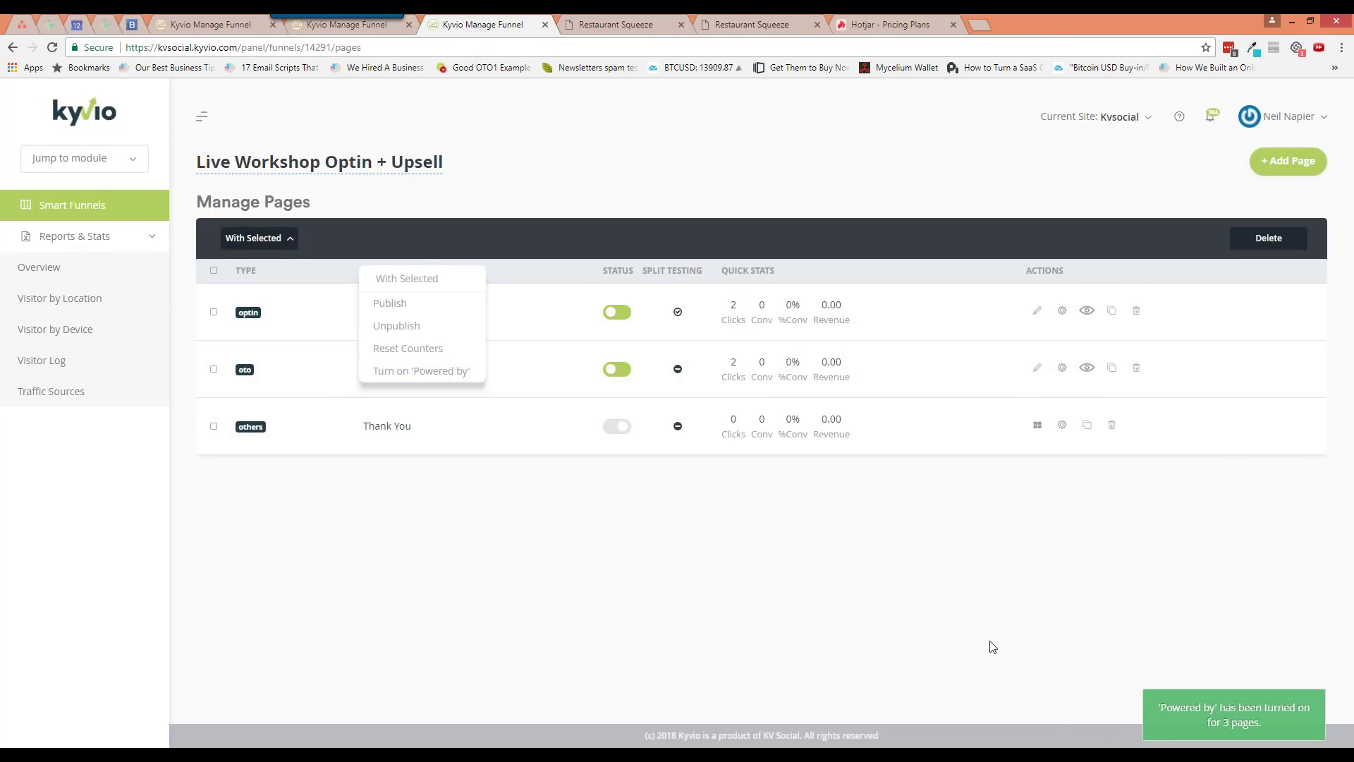
{"action": "left_click", "coordinate": [1088, 312]}
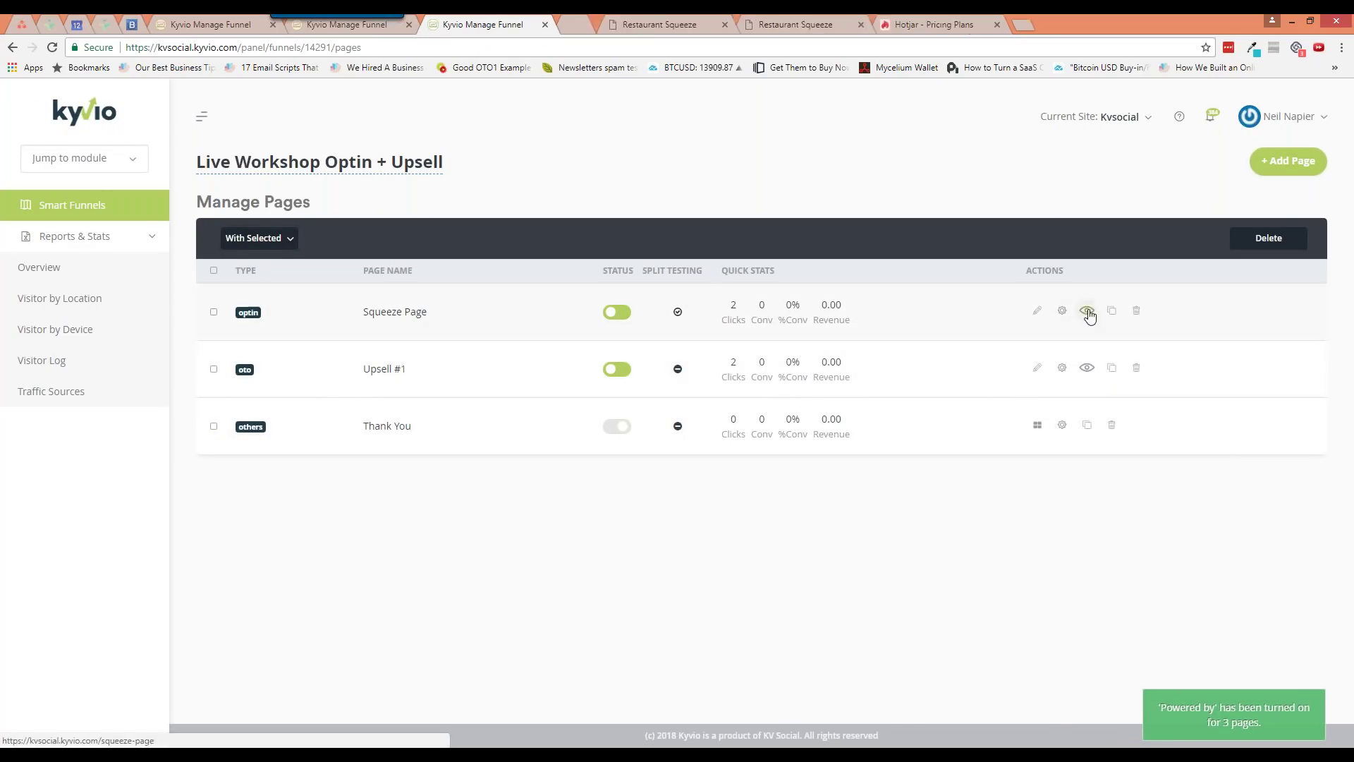
View the live Squeeze Page preview, then return to the funnel's page list
{"action": "left_click", "coordinate": [634, 26]}
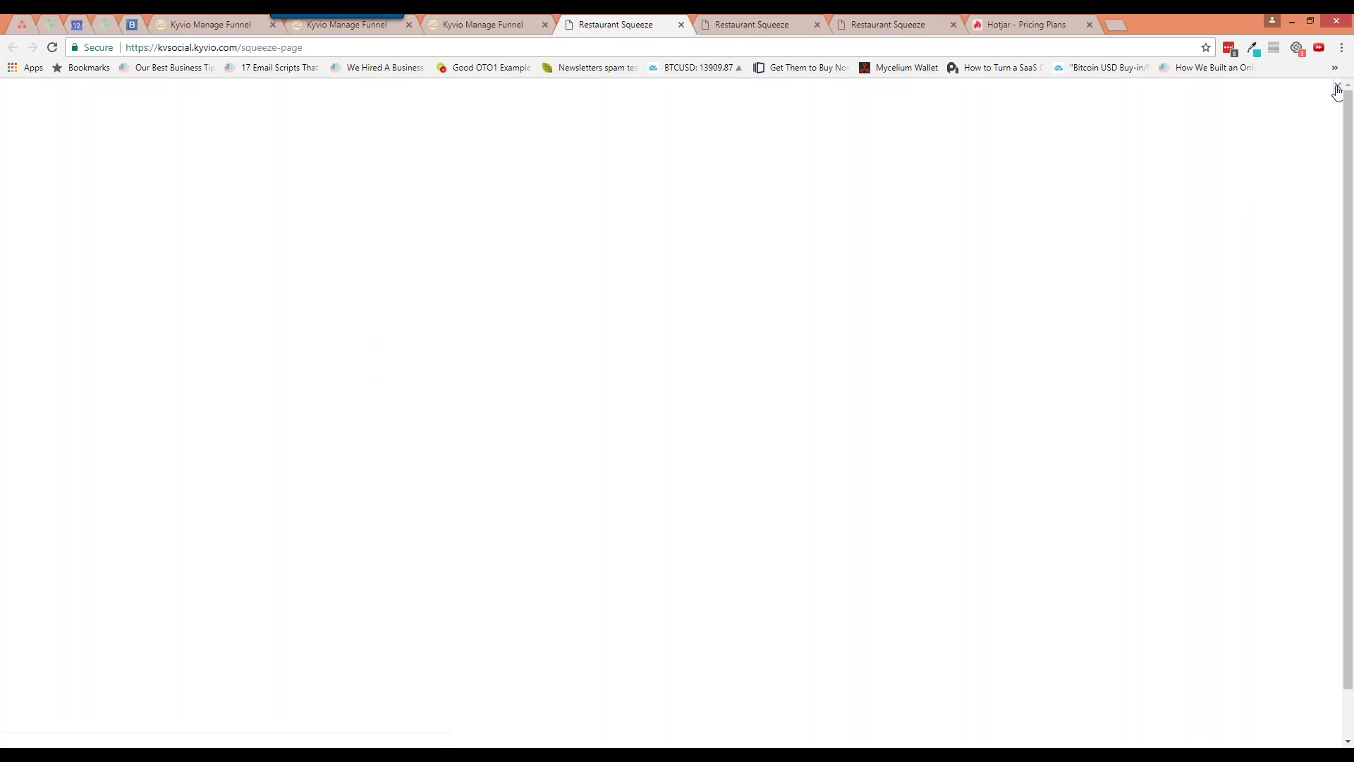
{"action": "left_click", "coordinate": [1338, 87]}
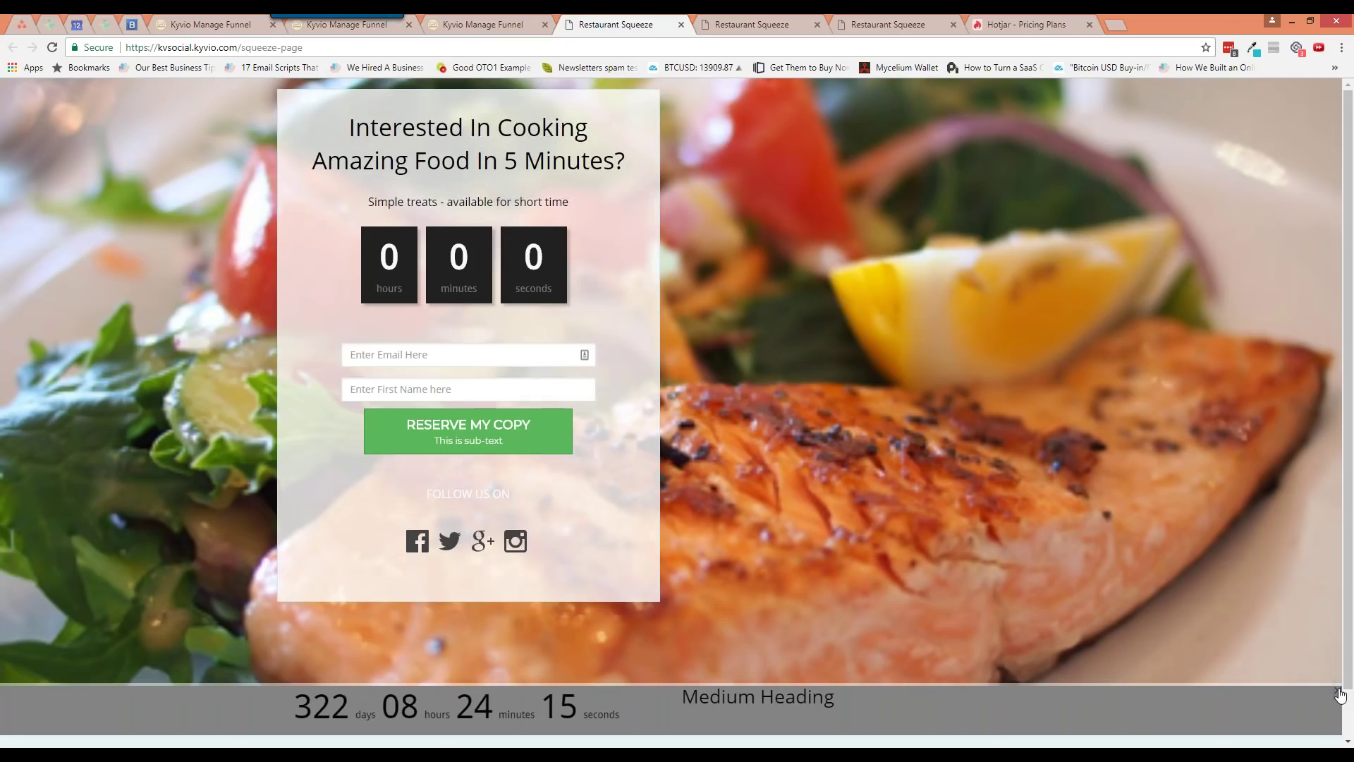
{"action": "left_click", "coordinate": [463, 24]}
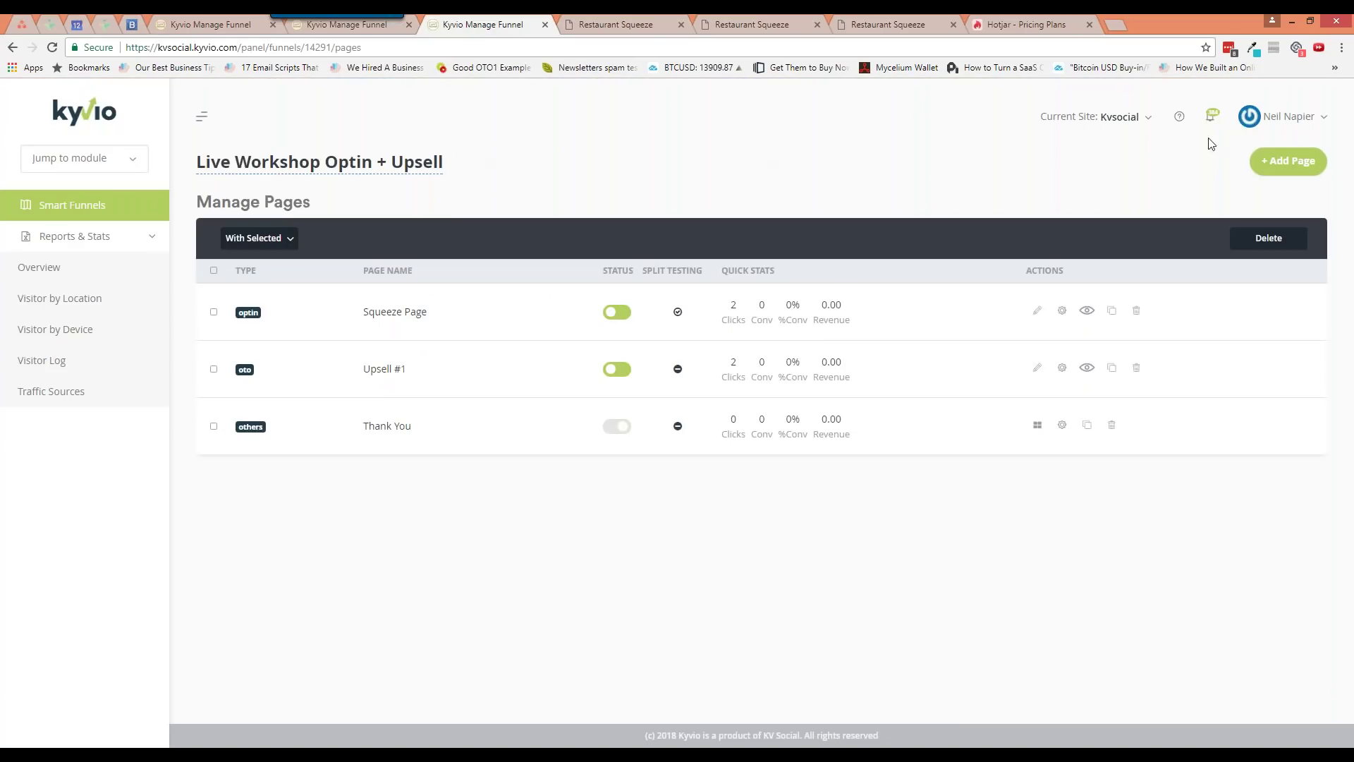
Open Account Settings in a background tab and the current site's settings, then close the preview
{"action": "left_click", "coordinate": [1278, 126]}
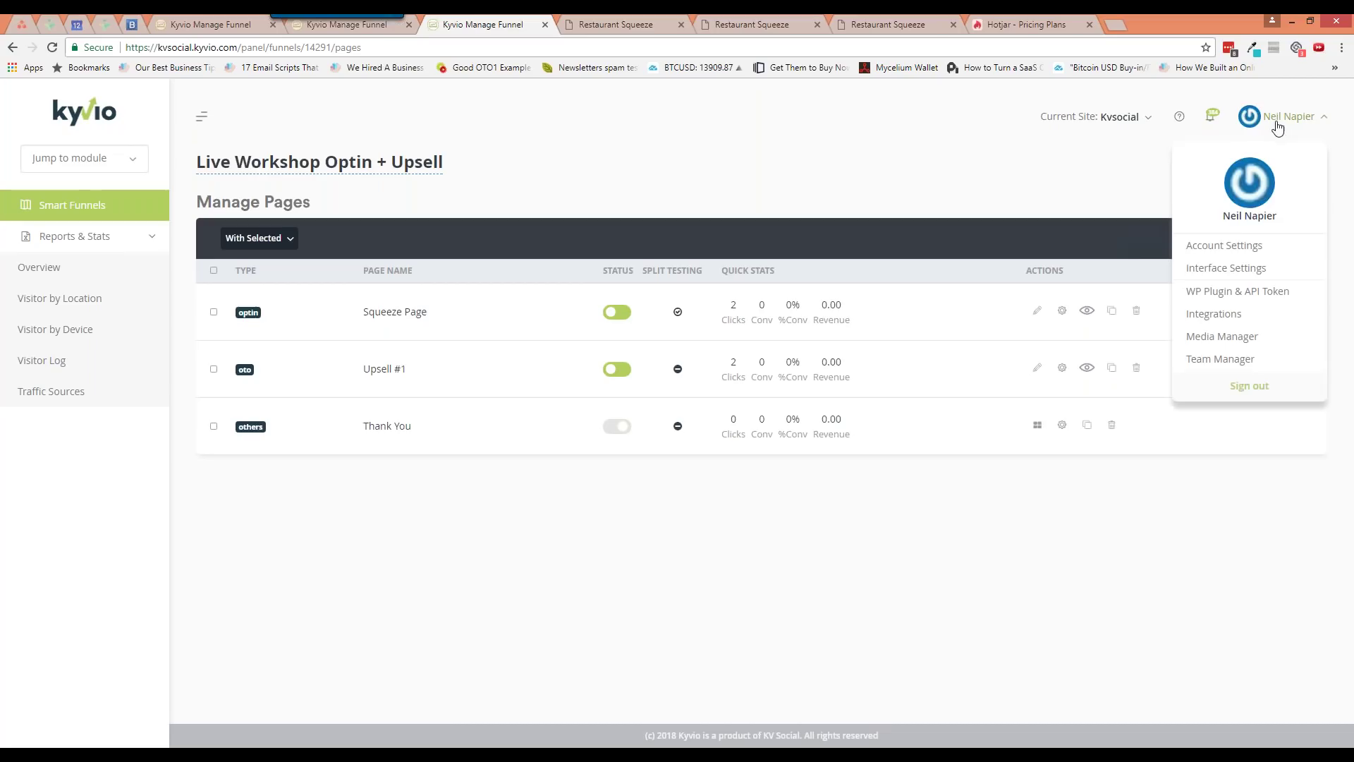
{"action": "middle_click", "coordinate": [1216, 247]}
{"action": "left_click", "coordinate": [1121, 117]}
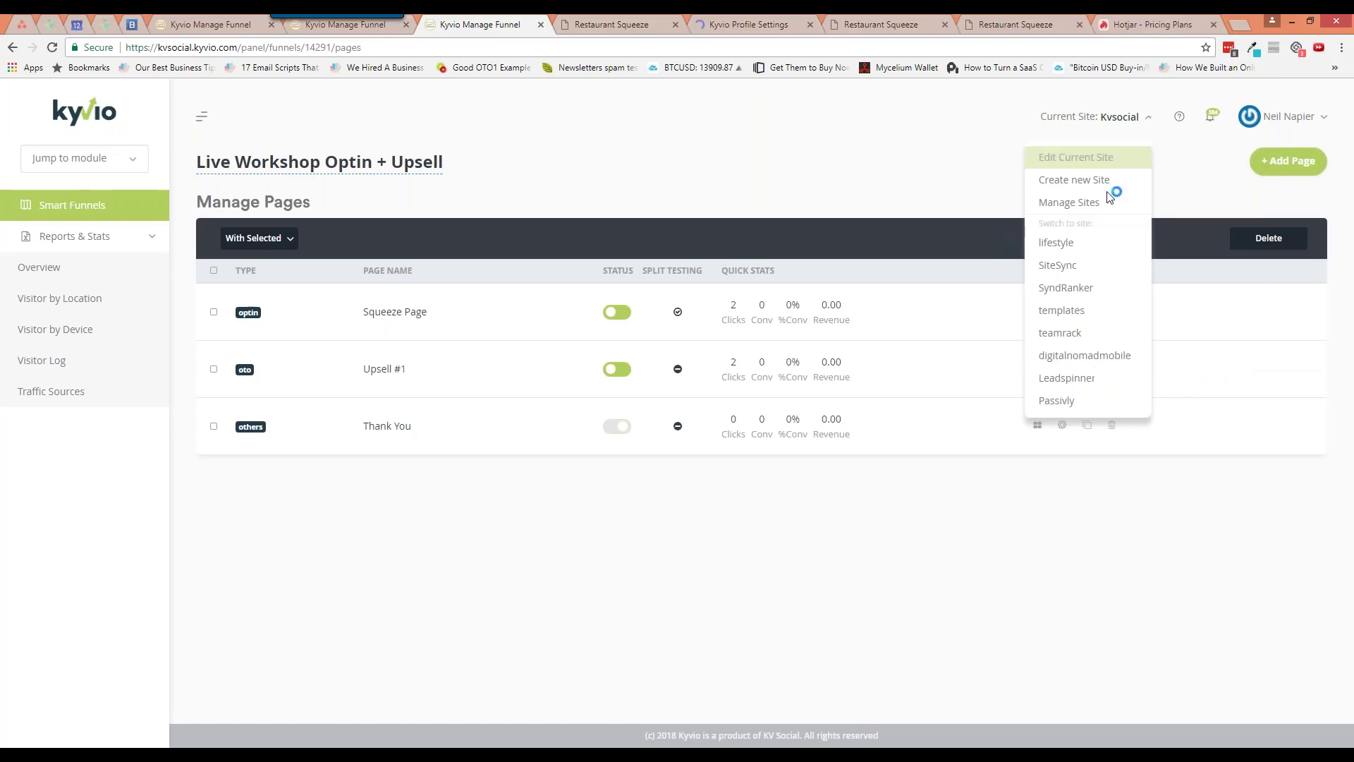
{"action": "left_click", "coordinate": [1101, 170]}
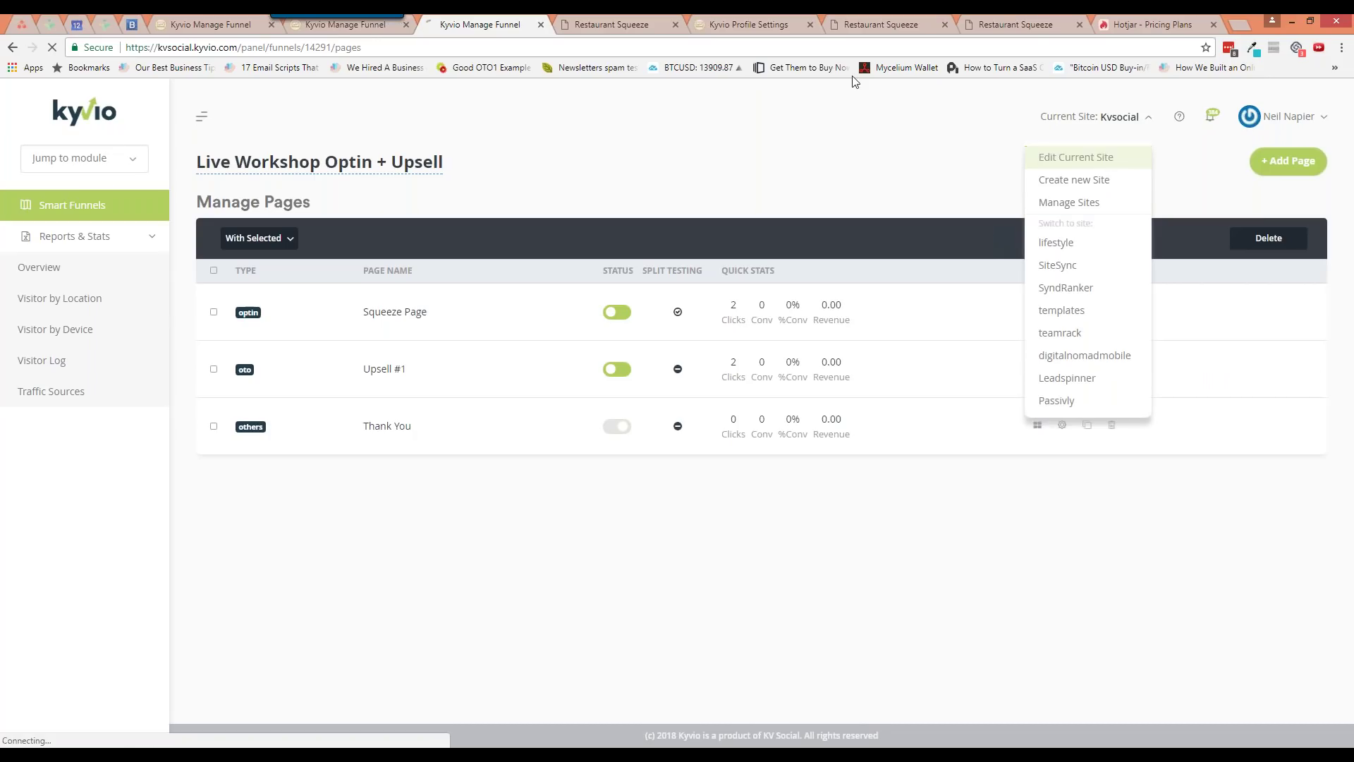
{"action": "left_click", "coordinate": [656, 29]}
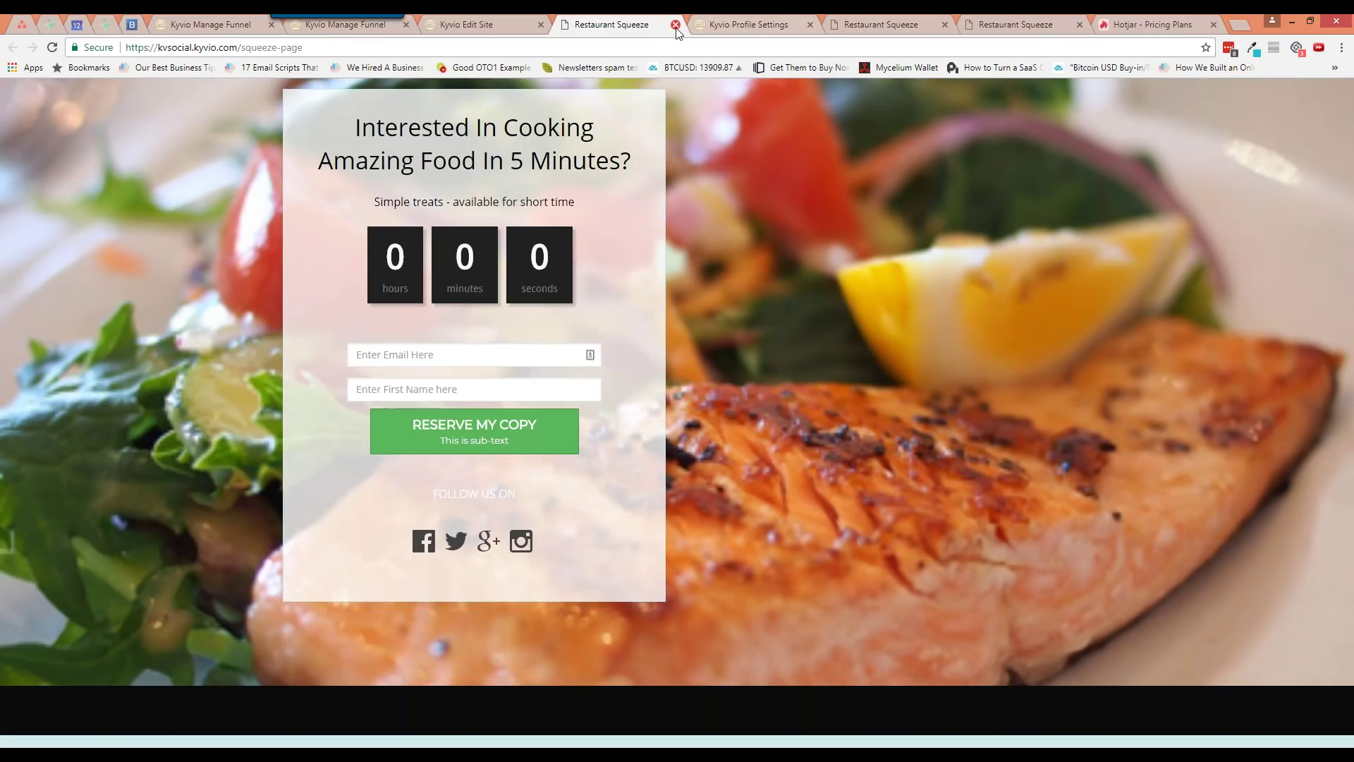
{"action": "left_click", "coordinate": [675, 25]}
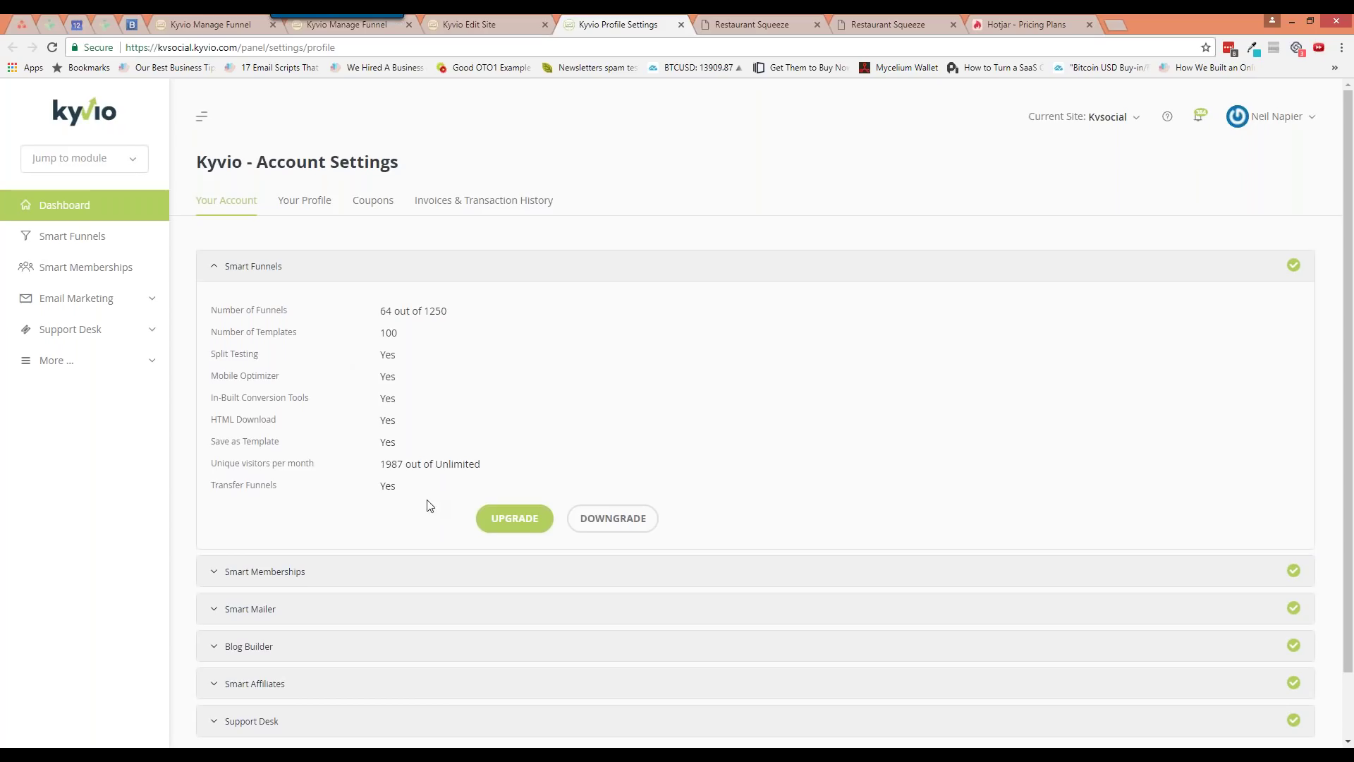
Expand the Smart Memberships, Smart Mailer and Blog Builder plan details, then collapse Blog Builder
{"action": "left_click", "coordinate": [1264, 116]}
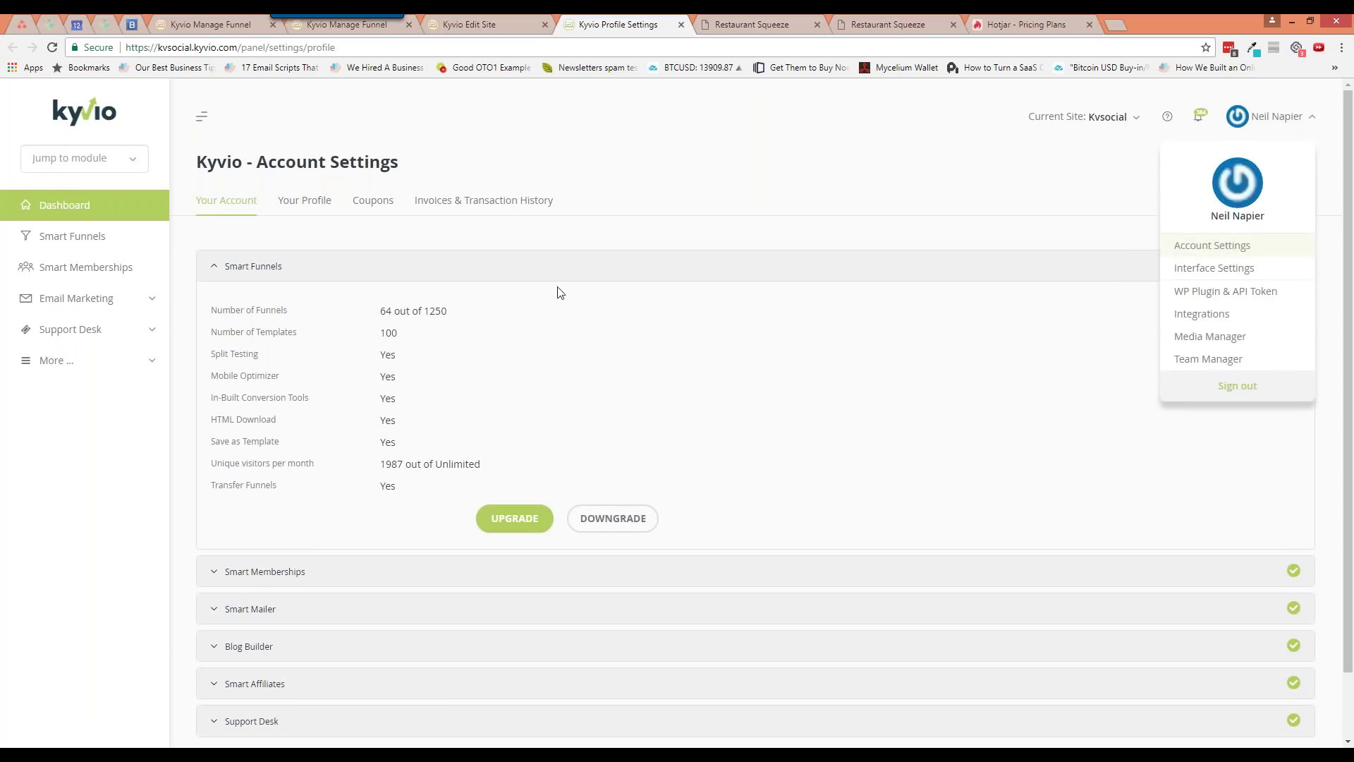
{"action": "left_click", "coordinate": [490, 230]}
{"action": "scroll", "coordinate": [212, 509], "scroll_direction": "down", "scroll_amount": 1}
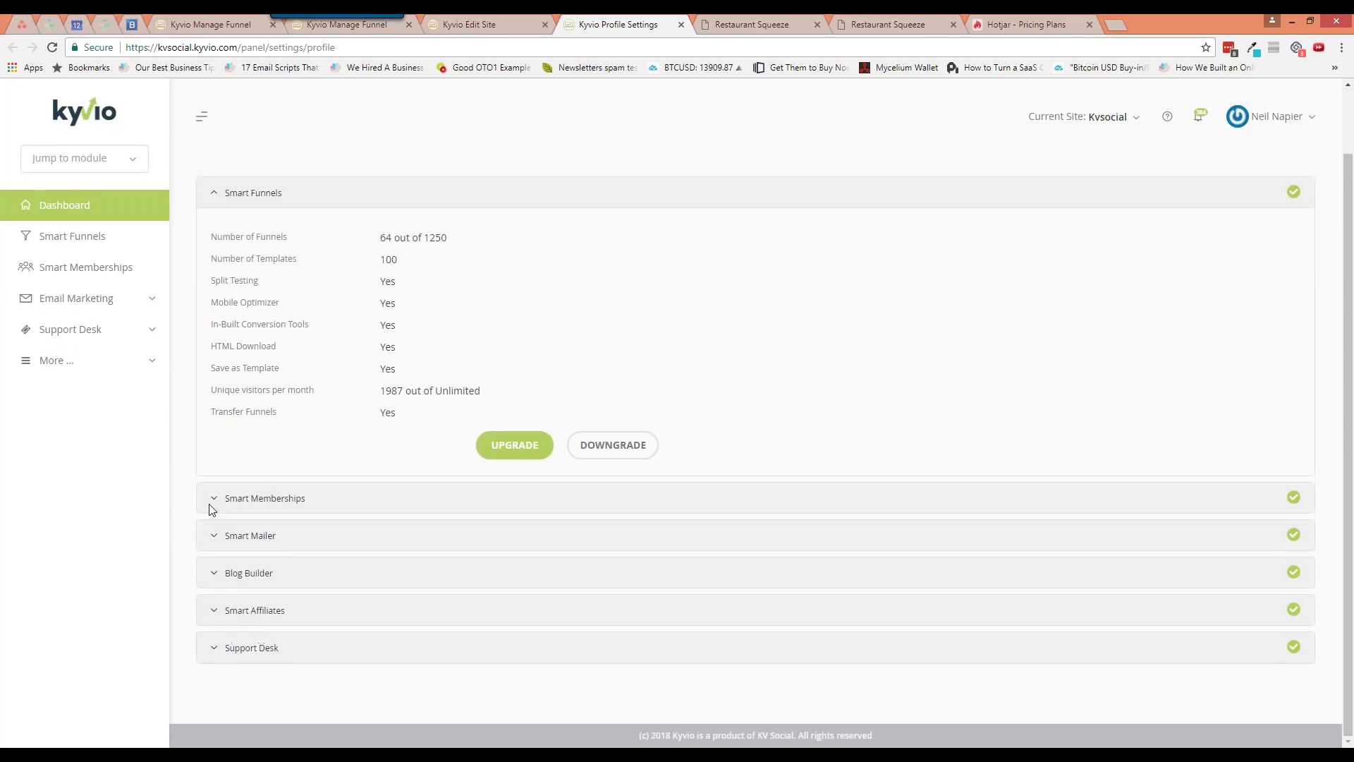
{"action": "left_click", "coordinate": [219, 502]}
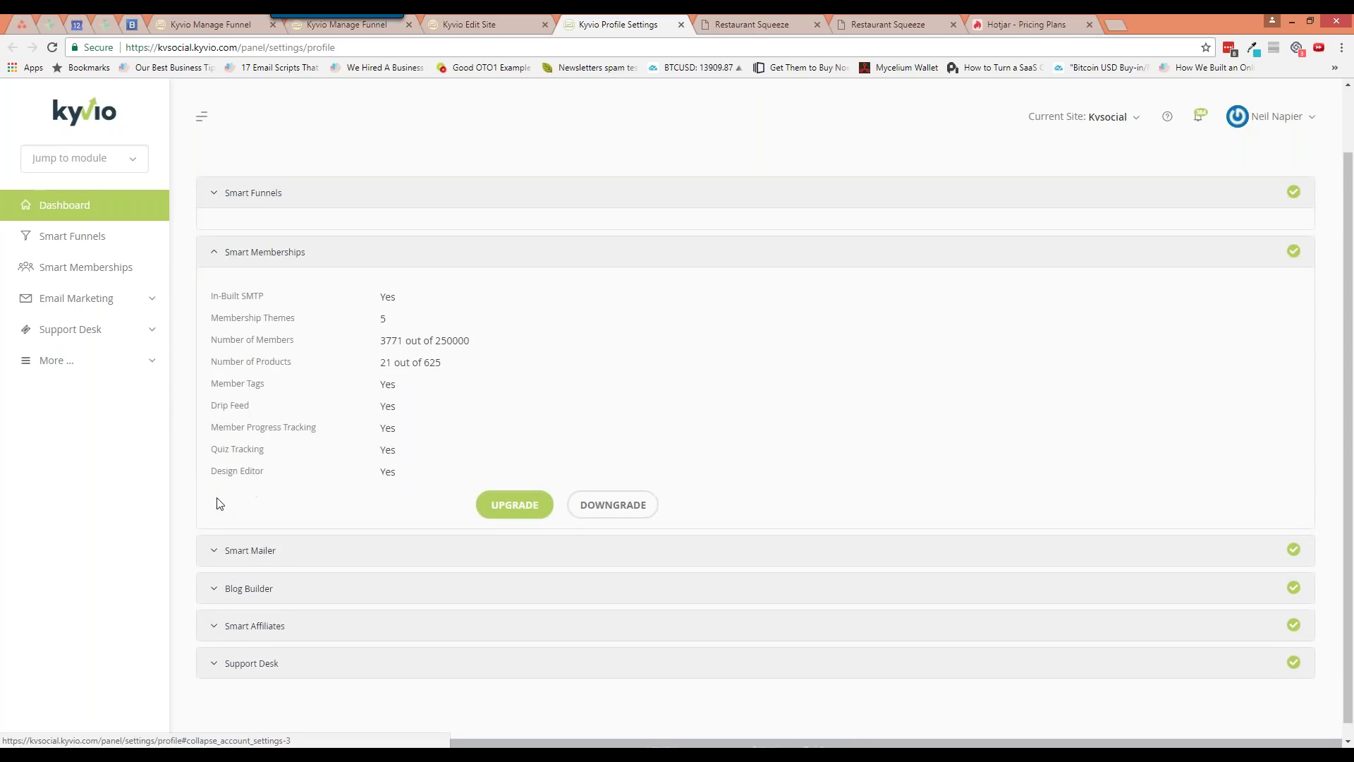
{"action": "left_click", "coordinate": [219, 535]}
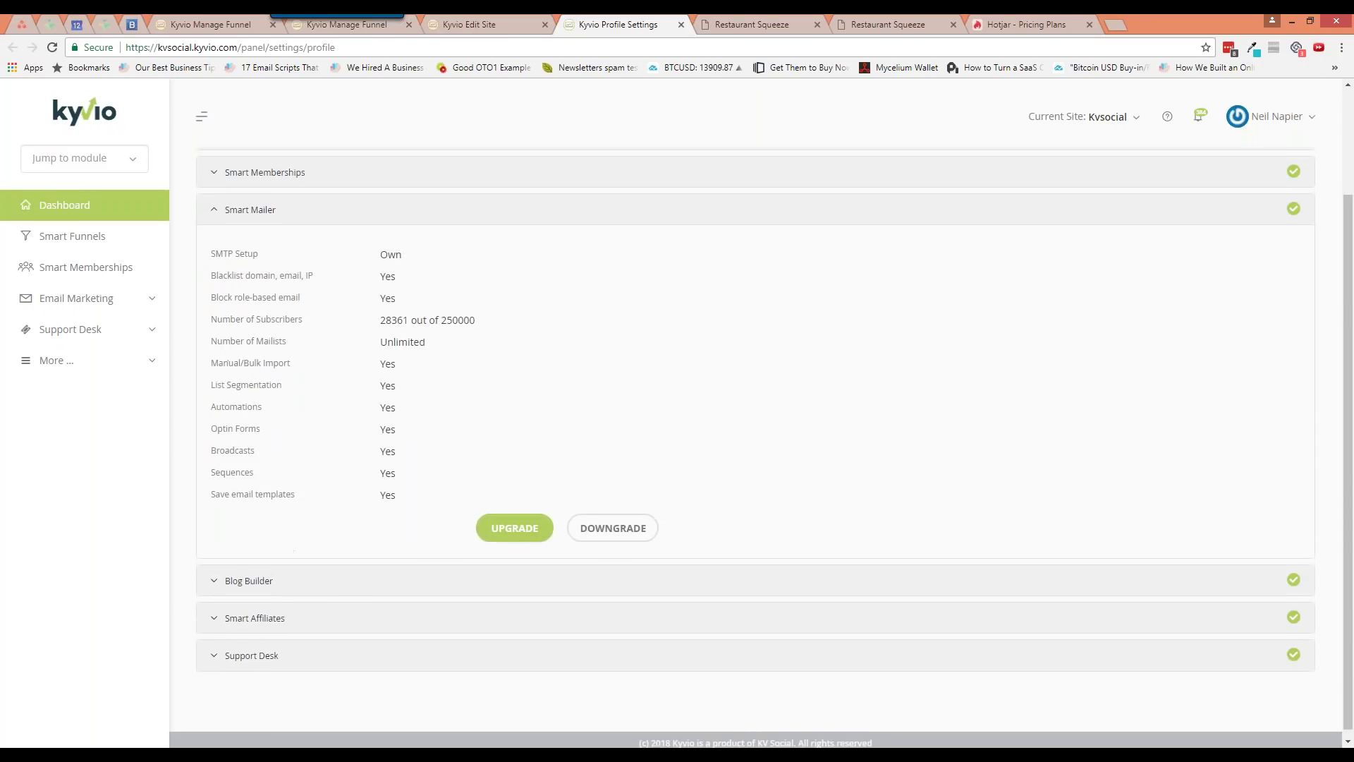
{"action": "left_click", "coordinate": [248, 631]}
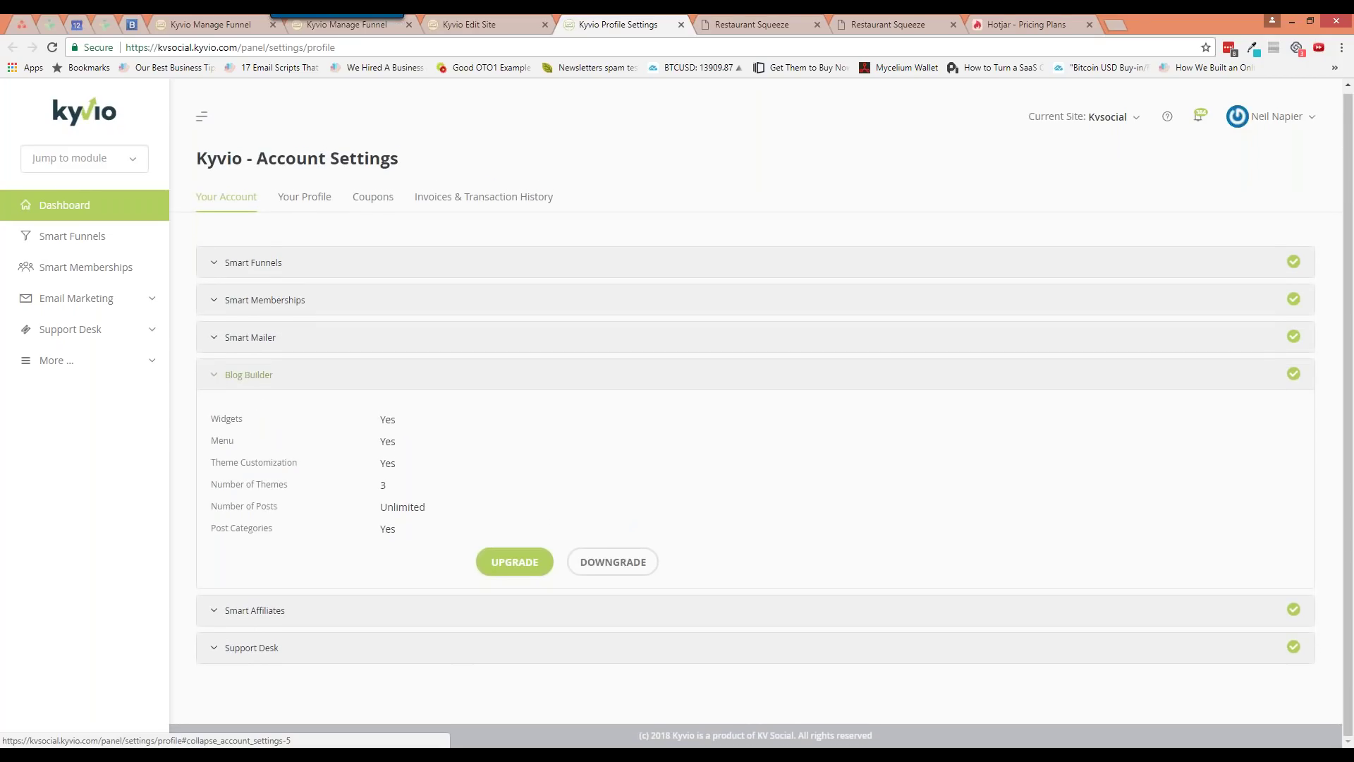
{"action": "left_click", "coordinate": [219, 370]}
{"action": "left_click", "coordinate": [505, 27]}
{"action": "scroll", "coordinate": [407, 439], "scroll_direction": "down", "scroll_amount": 3}
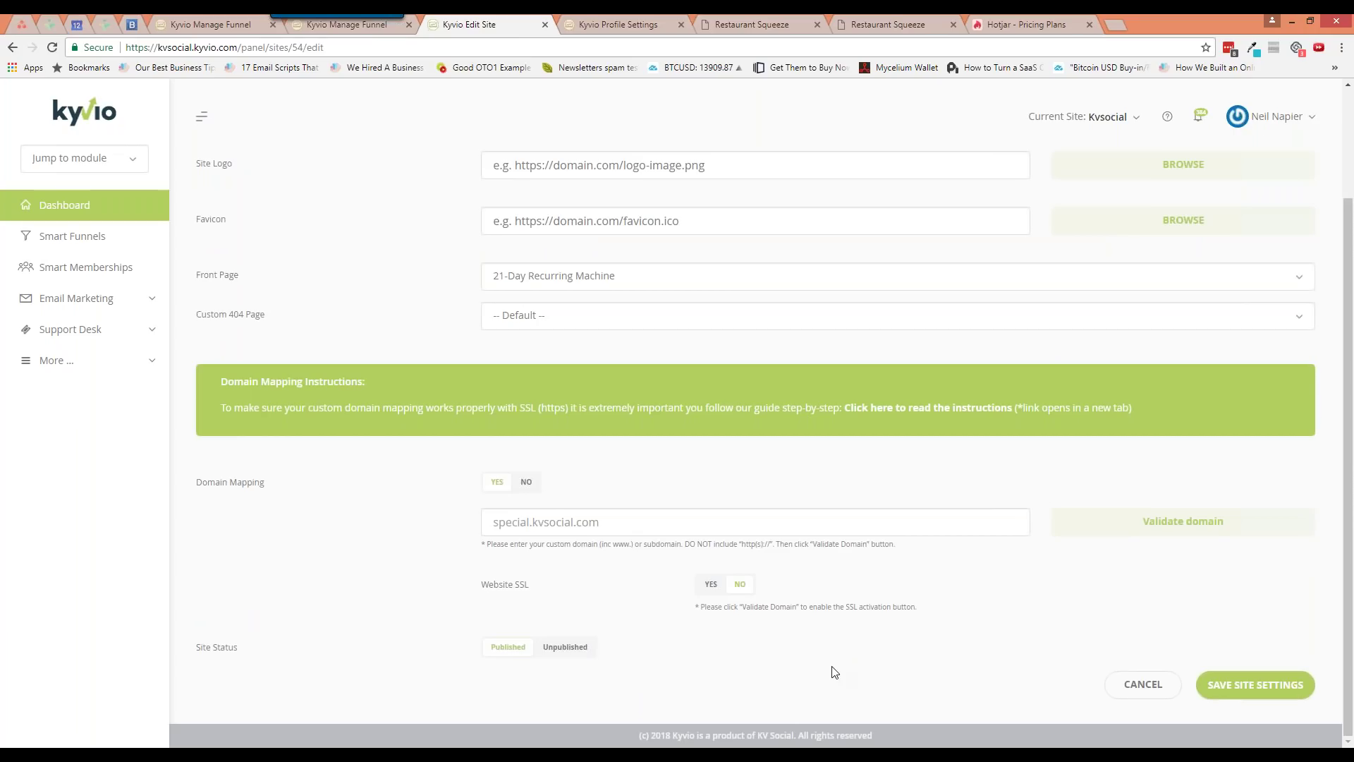
Browse the list of all sites in the account
{"action": "scroll", "coordinate": [835, 671], "scroll_direction": "up", "scroll_amount": 3}
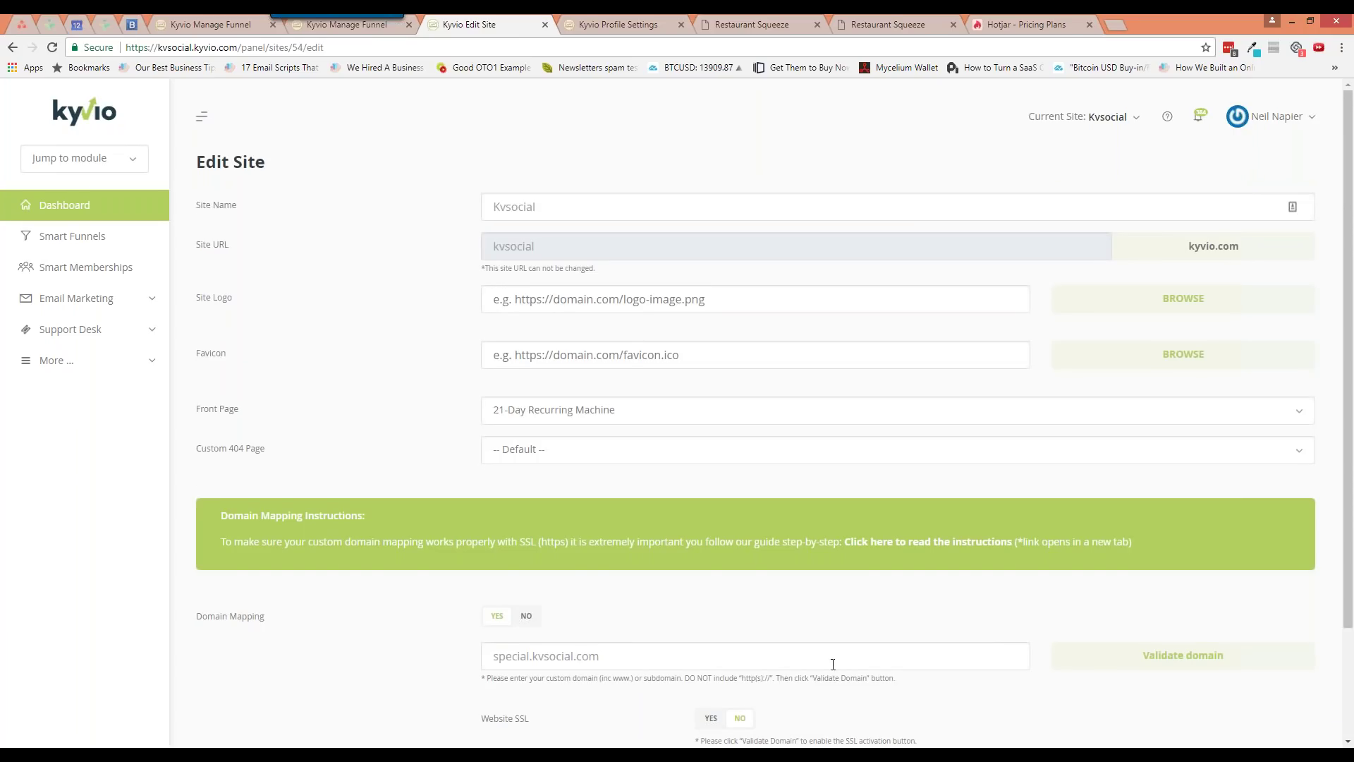
{"action": "left_click", "coordinate": [1135, 117]}
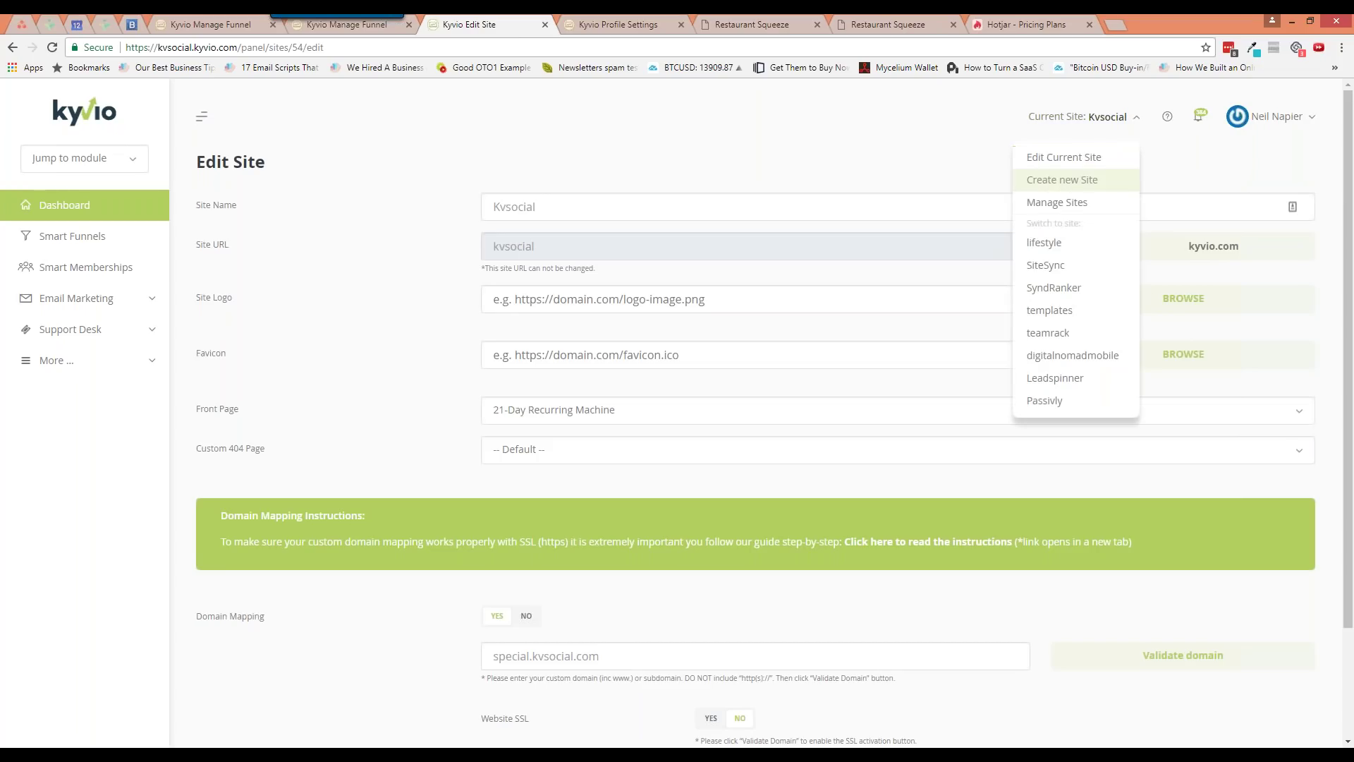
{"action": "left_click", "coordinate": [1057, 203]}
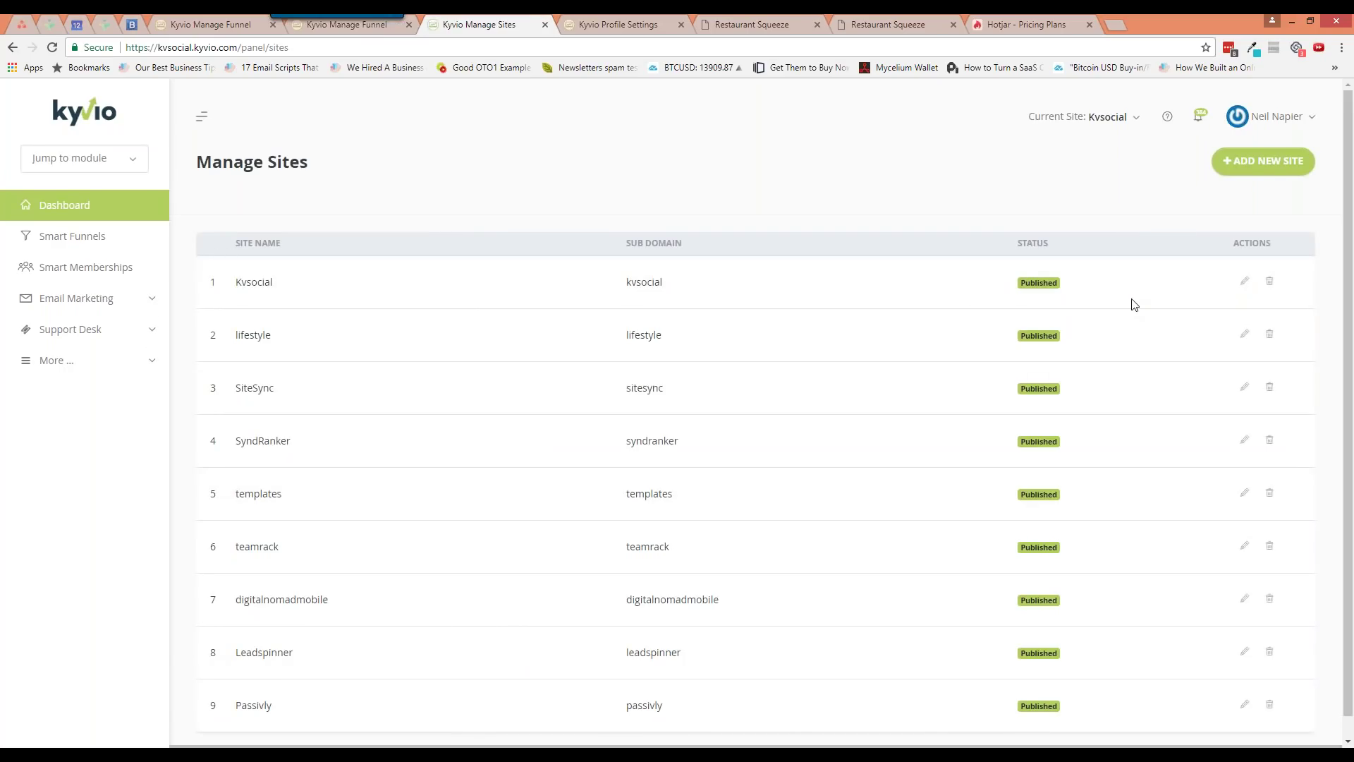
{"action": "scroll", "coordinate": [988, 490], "scroll_direction": "down", "scroll_amount": 1}
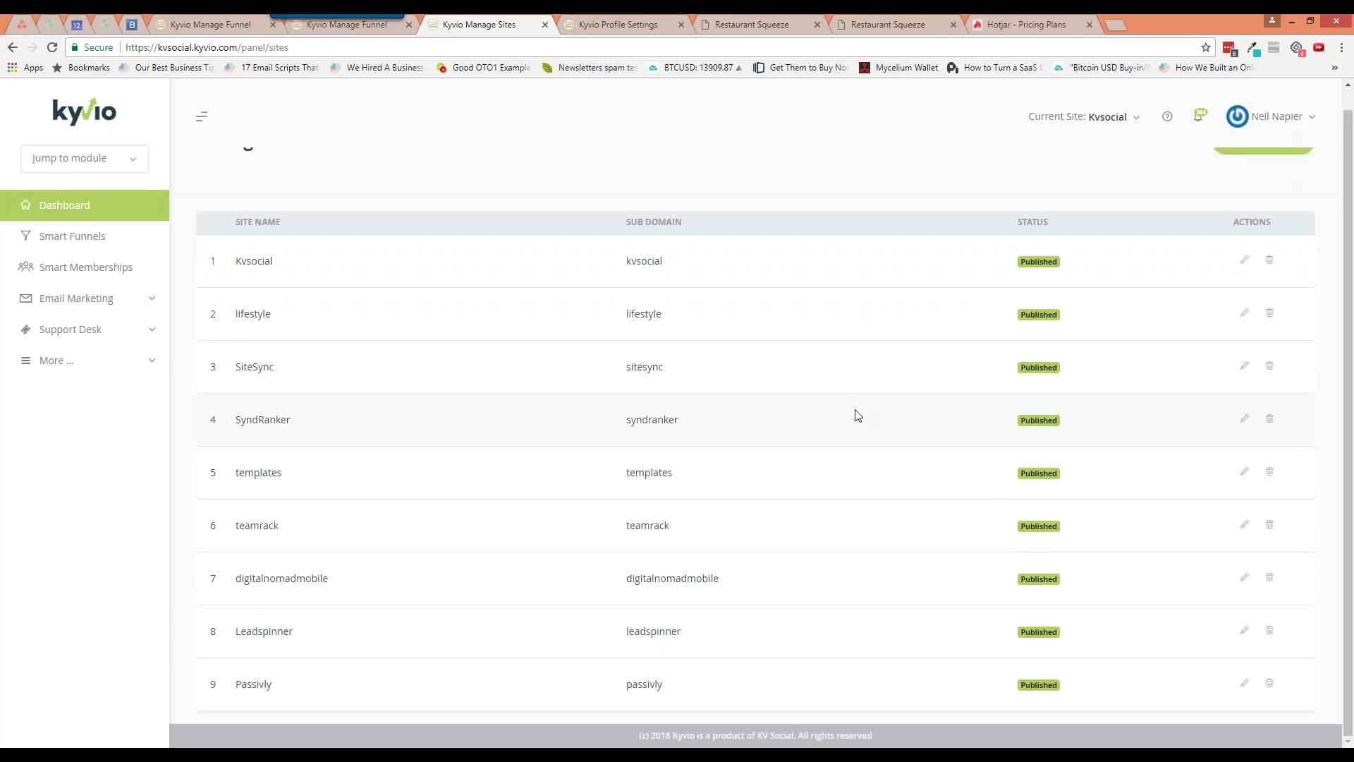
{"action": "scroll", "coordinate": [858, 415], "scroll_direction": "up", "scroll_amount": 1}
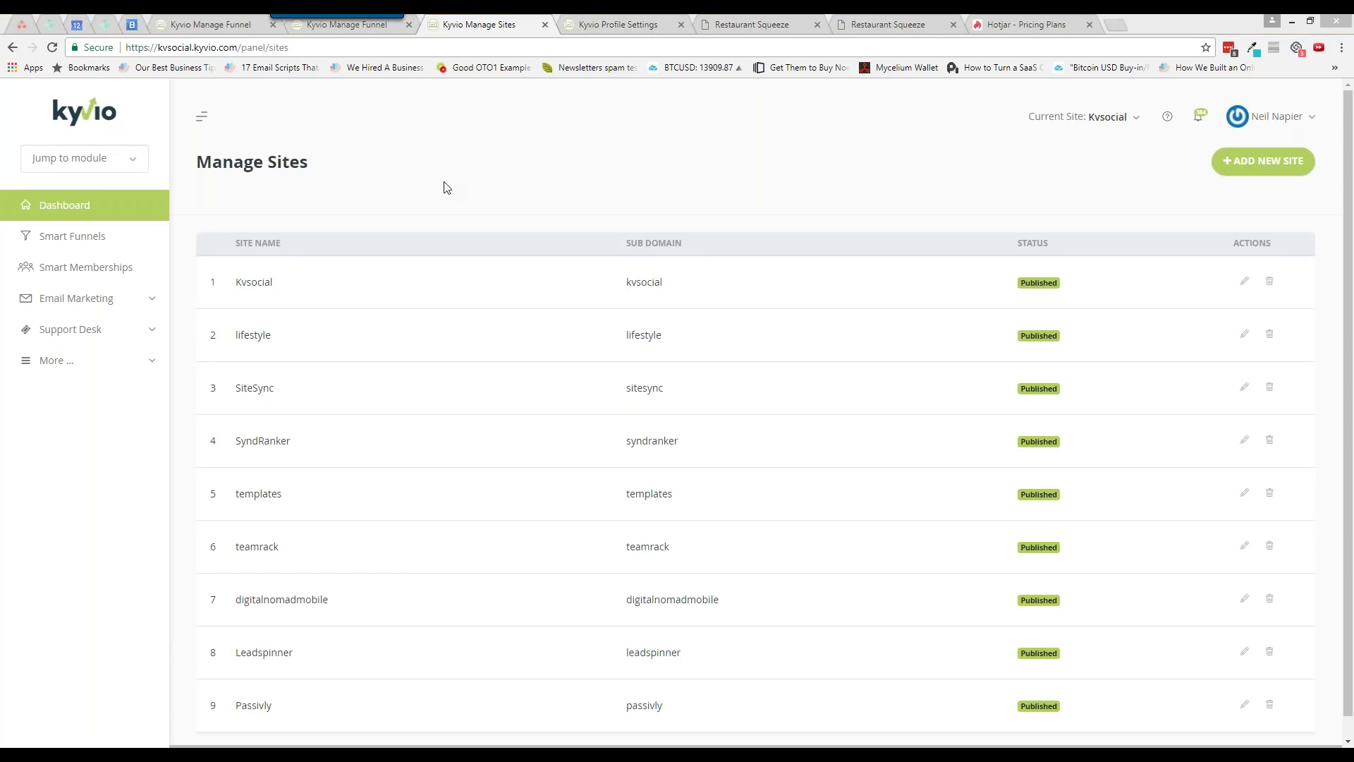
Open the Edit Site form for Kvsocial and review its special.kvsocial.com mapping
{"action": "left_click", "coordinate": [1118, 121]}
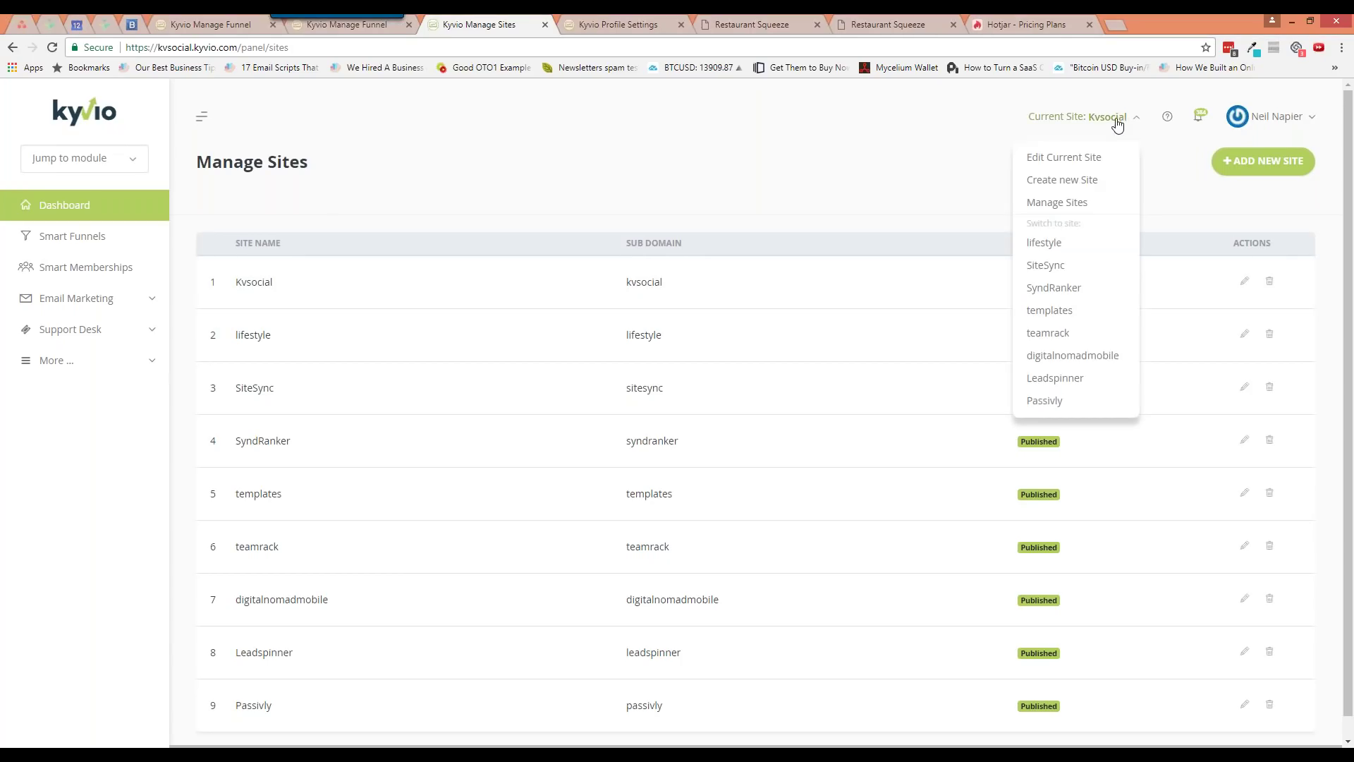
{"action": "left_click", "coordinate": [1092, 167]}
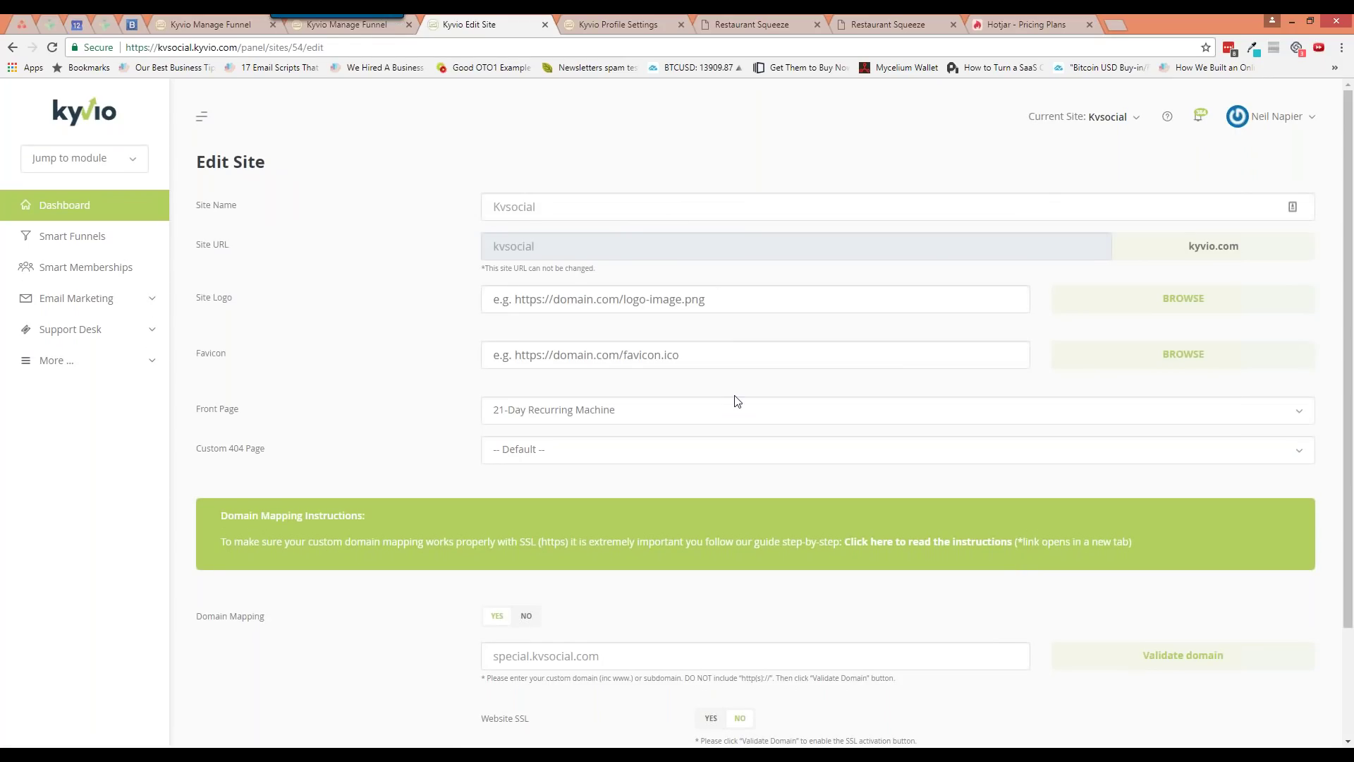
{"action": "scroll", "coordinate": [735, 400], "scroll_direction": "down", "scroll_amount": 1}
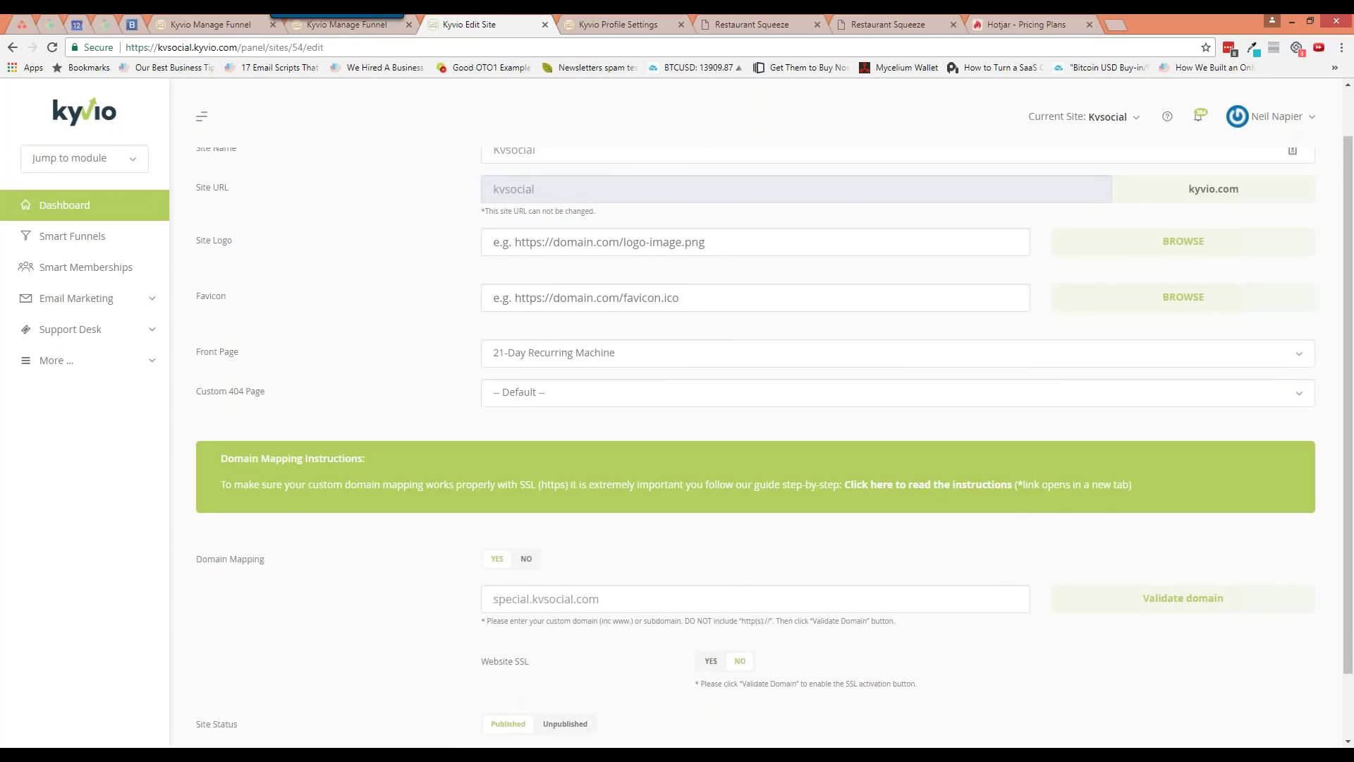
{"action": "scroll", "coordinate": [727, 438], "scroll_direction": "down", "scroll_amount": 1}
{"action": "scroll", "coordinate": [728, 438], "scroll_direction": "up", "scroll_amount": 2}
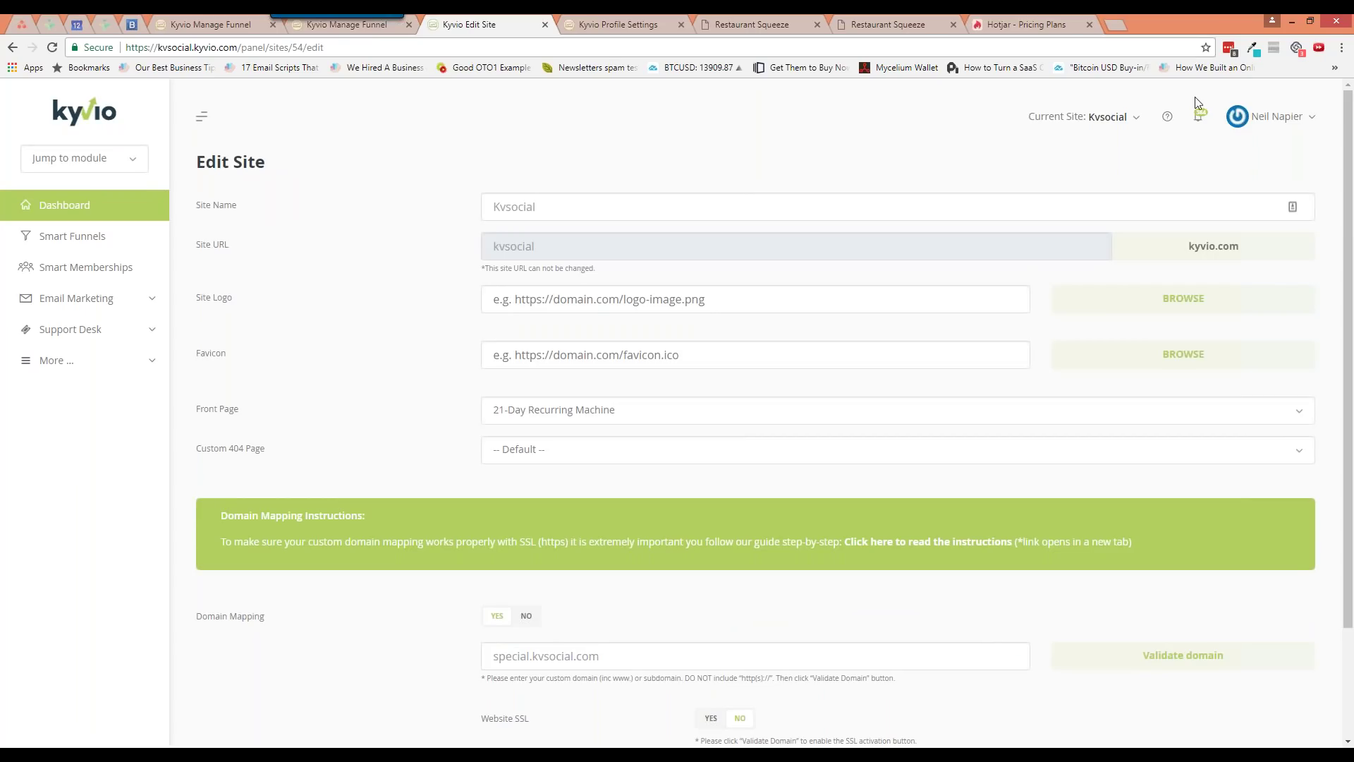
{"action": "left_click", "coordinate": [1277, 117]}
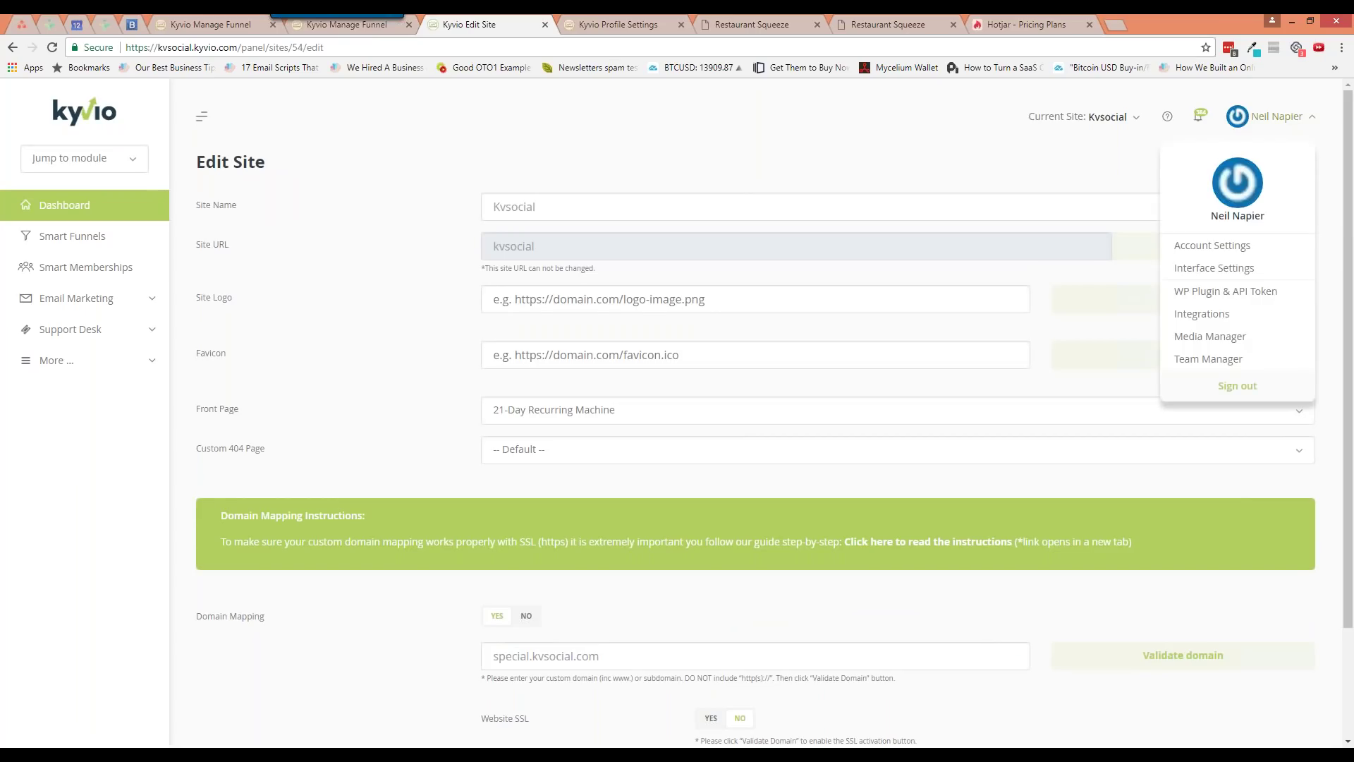
{"action": "left_click", "coordinate": [1253, 279]}
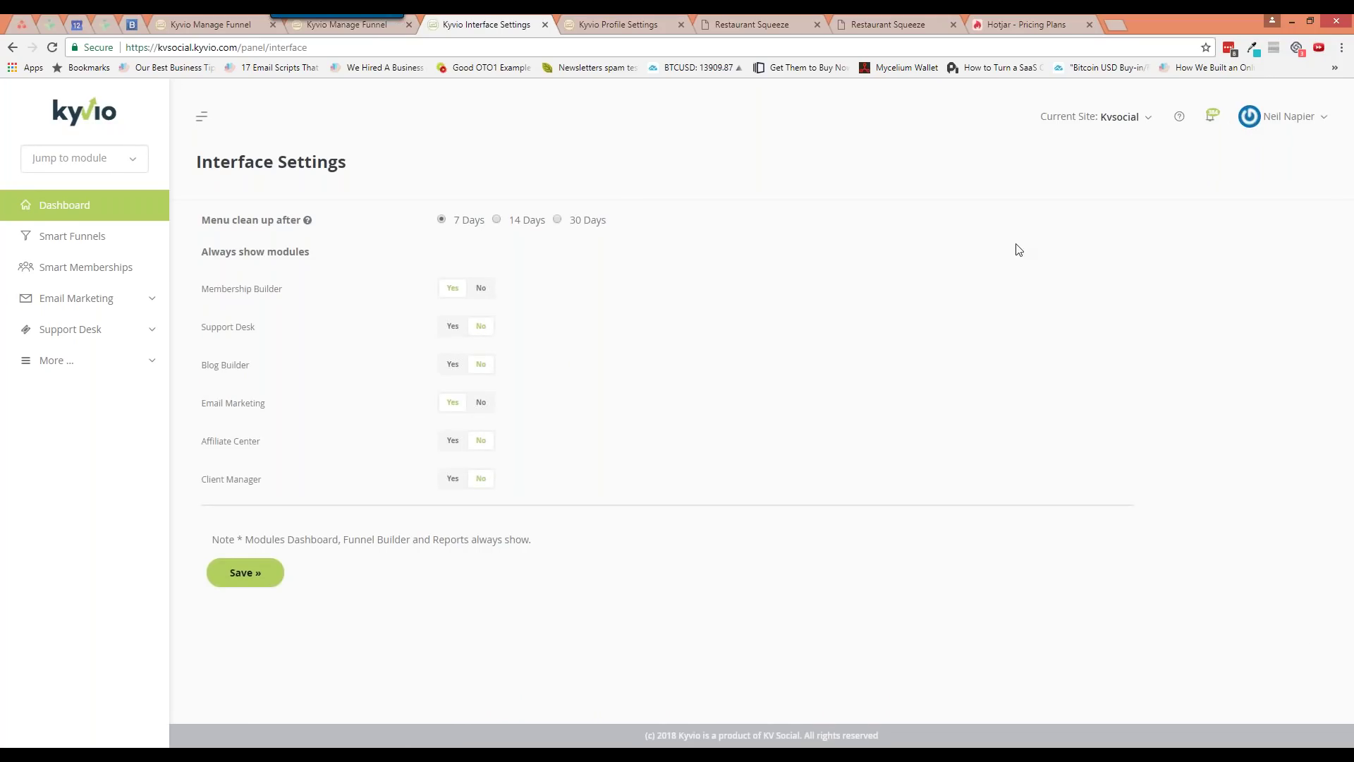
{"action": "left_click", "coordinate": [1288, 119]}
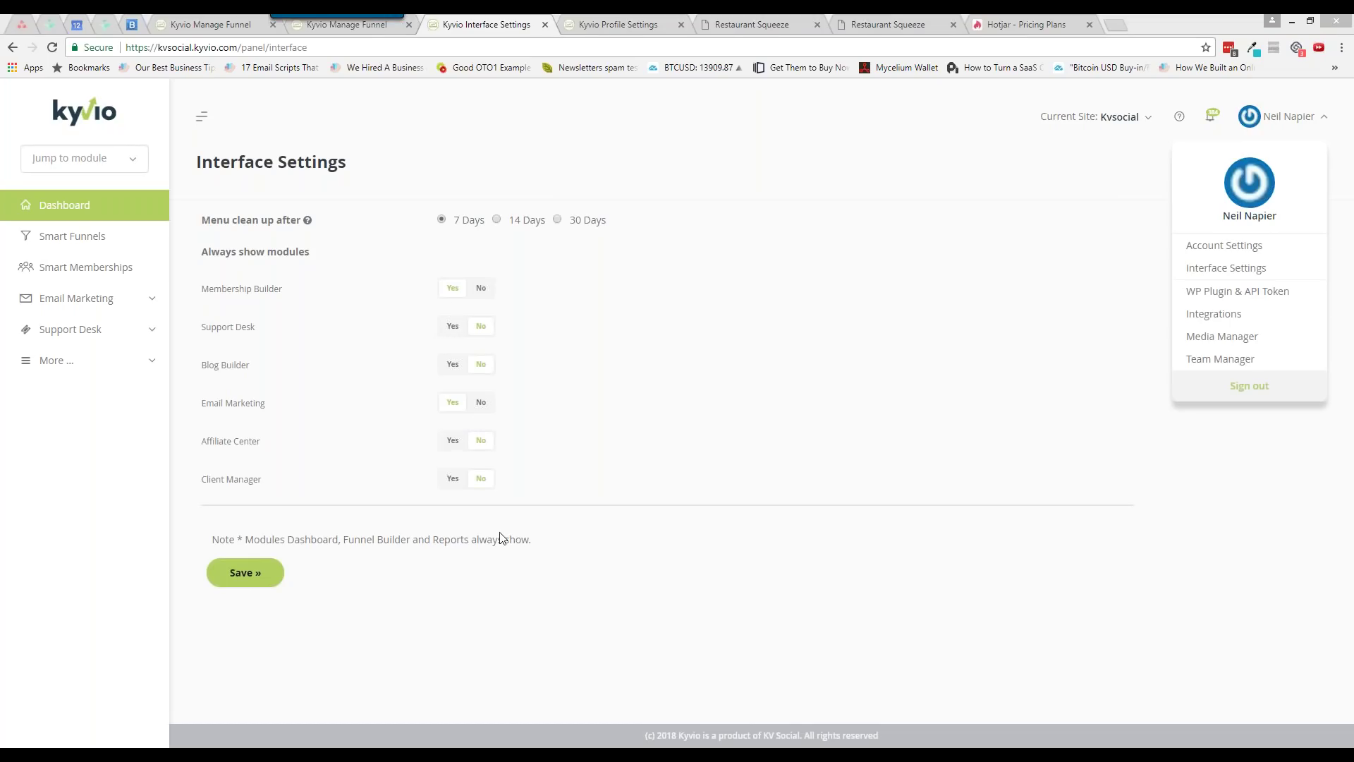
{"action": "left_click", "coordinate": [987, 373]}
{"action": "left_click", "coordinate": [1288, 127]}
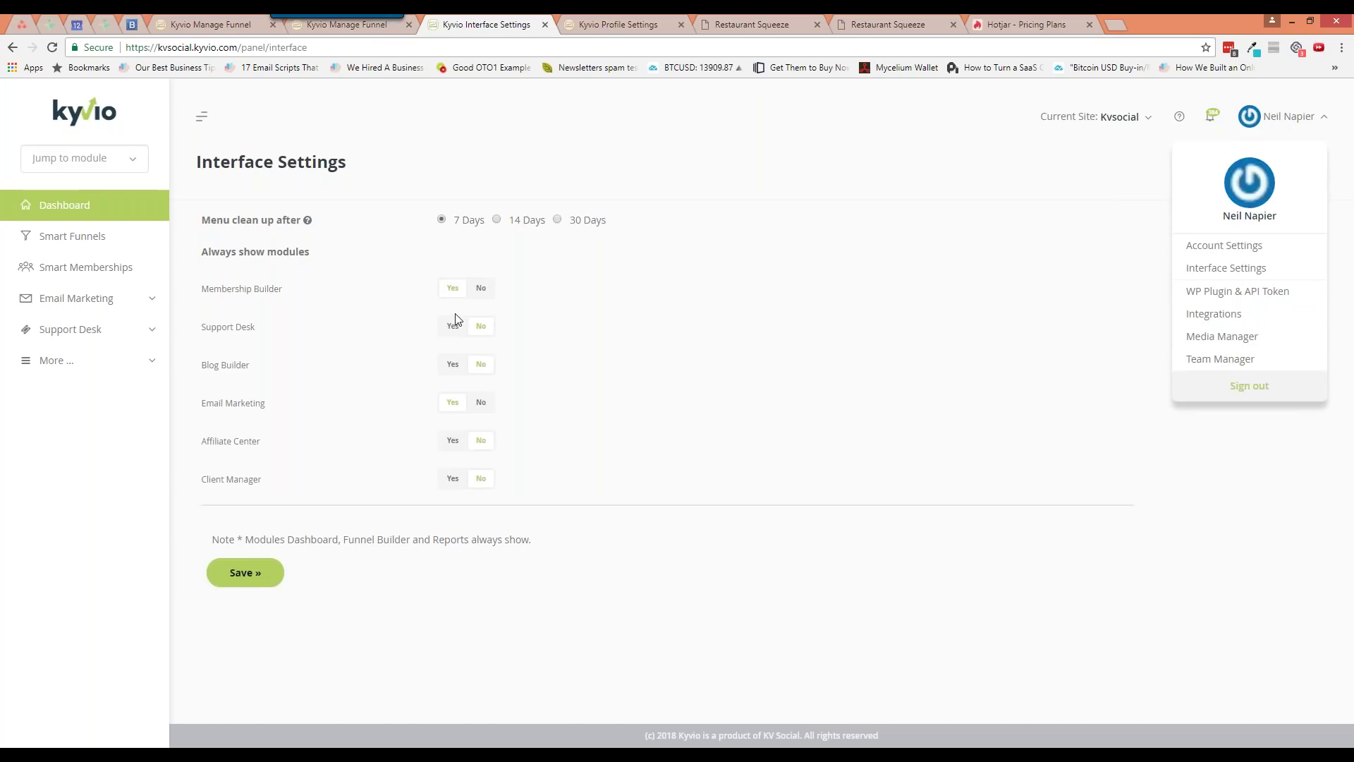
{"action": "left_click", "coordinate": [801, 300]}
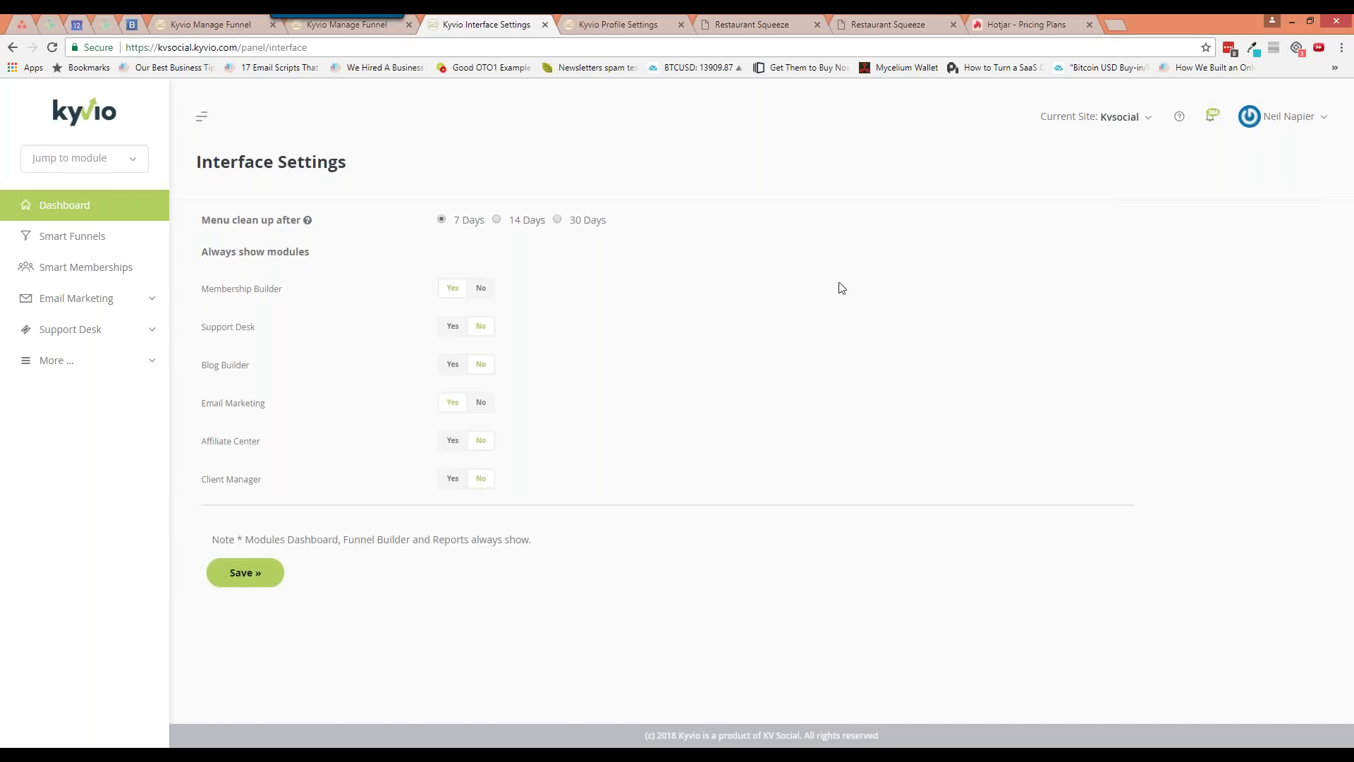
{"action": "left_click", "coordinate": [1092, 116]}
{"action": "left_click", "coordinate": [1078, 156]}
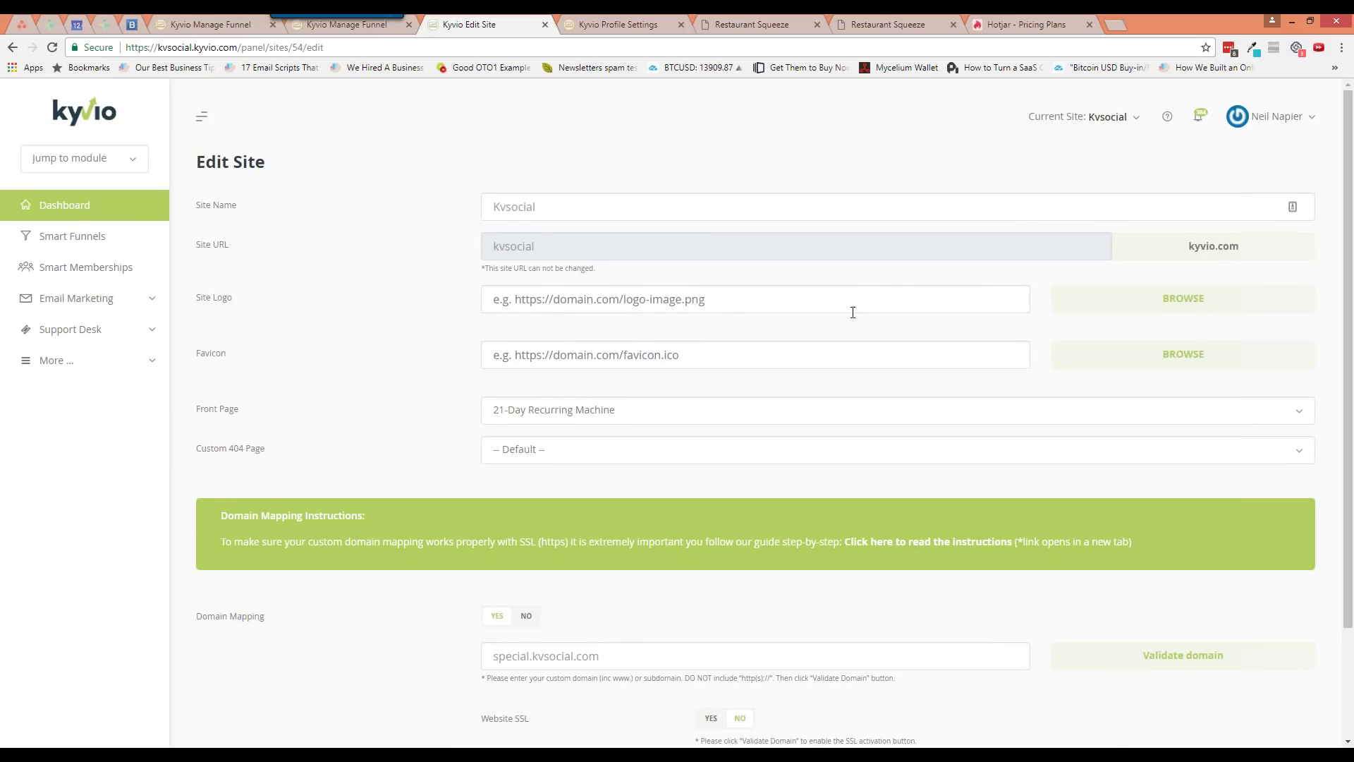
{"action": "scroll", "coordinate": [853, 313], "scroll_direction": "down", "scroll_amount": 2}
{"action": "scroll", "coordinate": [839, 316], "scroll_direction": "up", "scroll_amount": 2}
{"action": "left_click", "coordinate": [71, 235]}
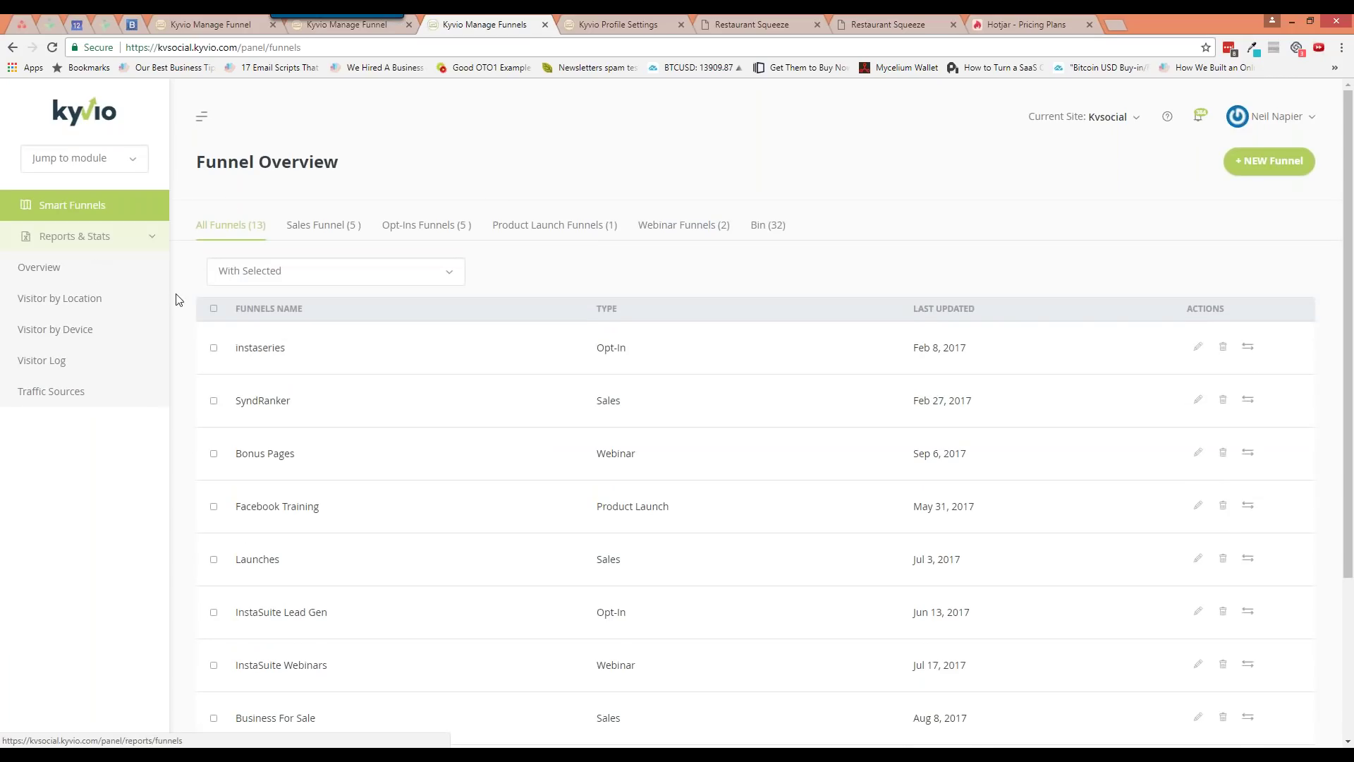
Show the Funnel Stats overview for the Last 30 Days
{"action": "left_click", "coordinate": [108, 274]}
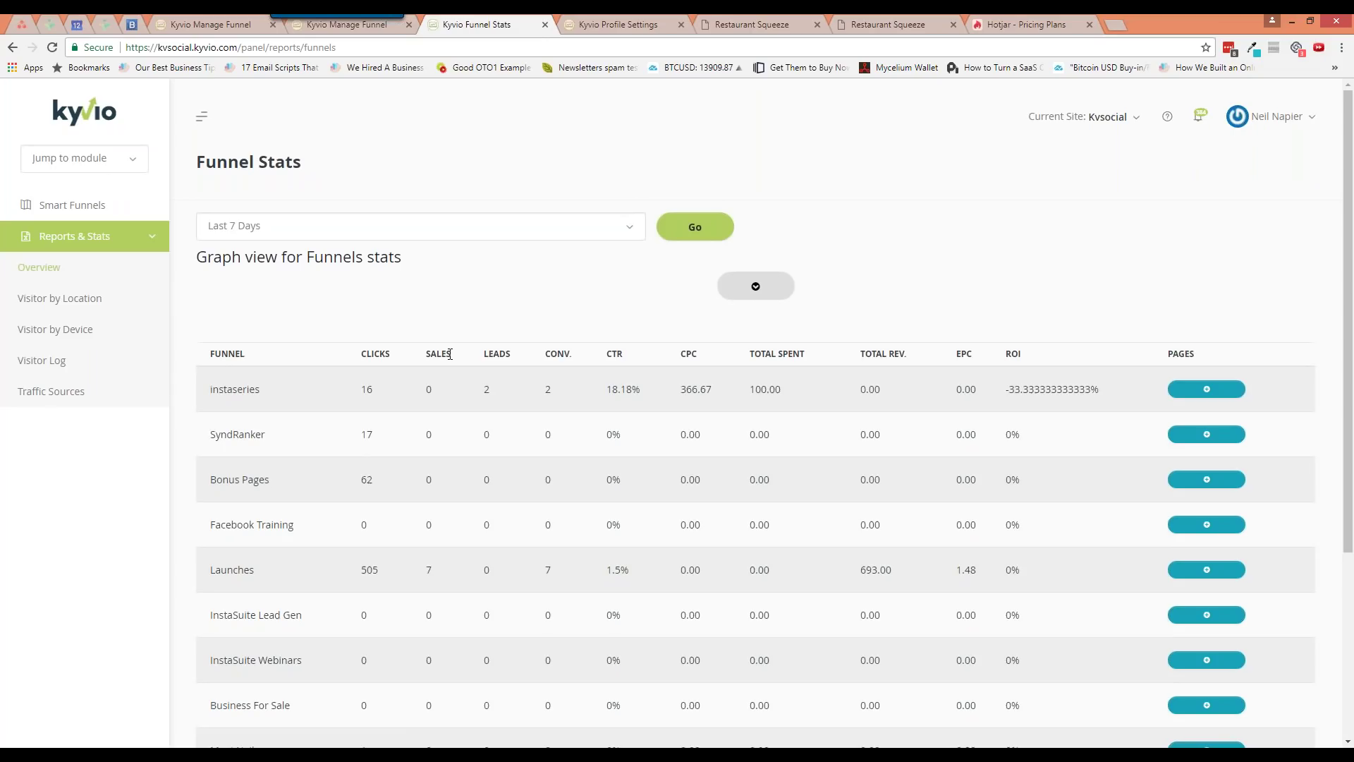
{"action": "left_click", "coordinate": [417, 226]}
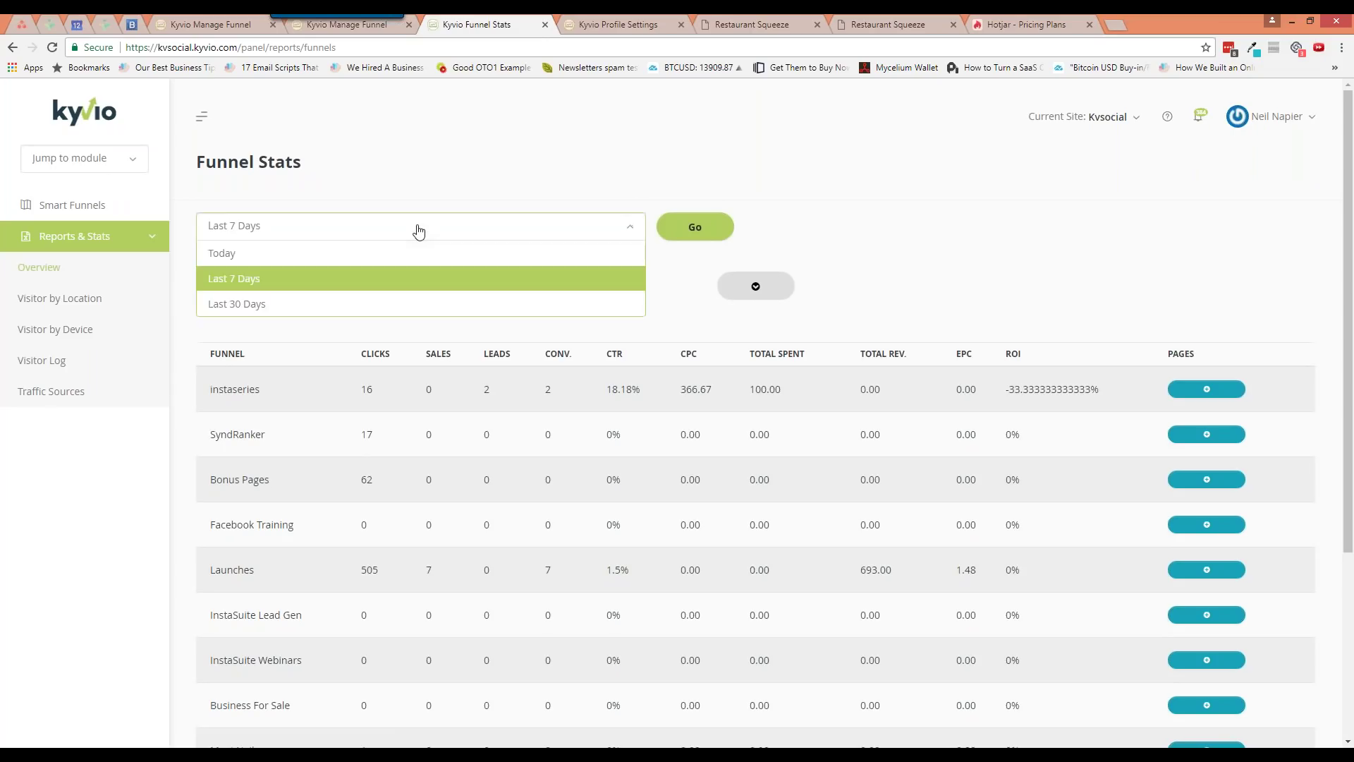
{"action": "left_click", "coordinate": [399, 304]}
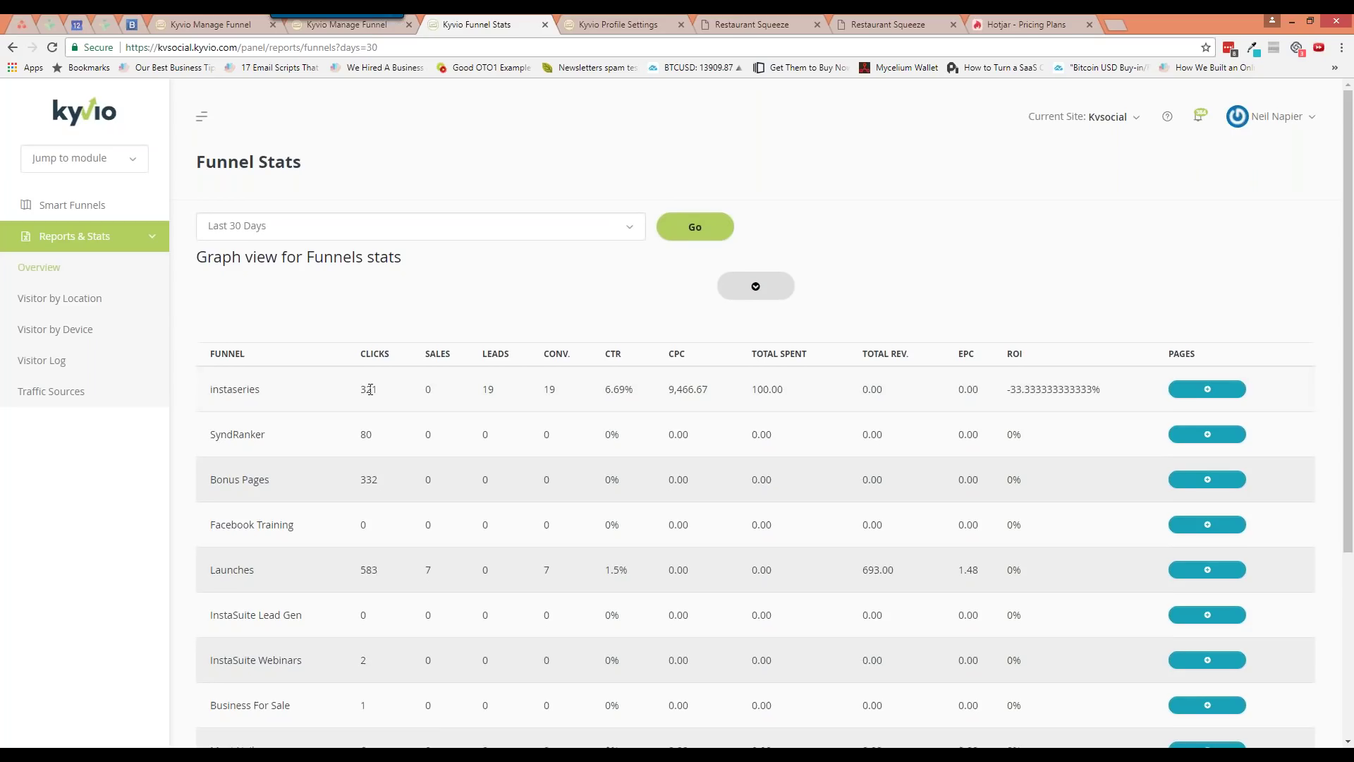
{"action": "scroll", "coordinate": [370, 381], "scroll_direction": "down", "scroll_amount": 1}
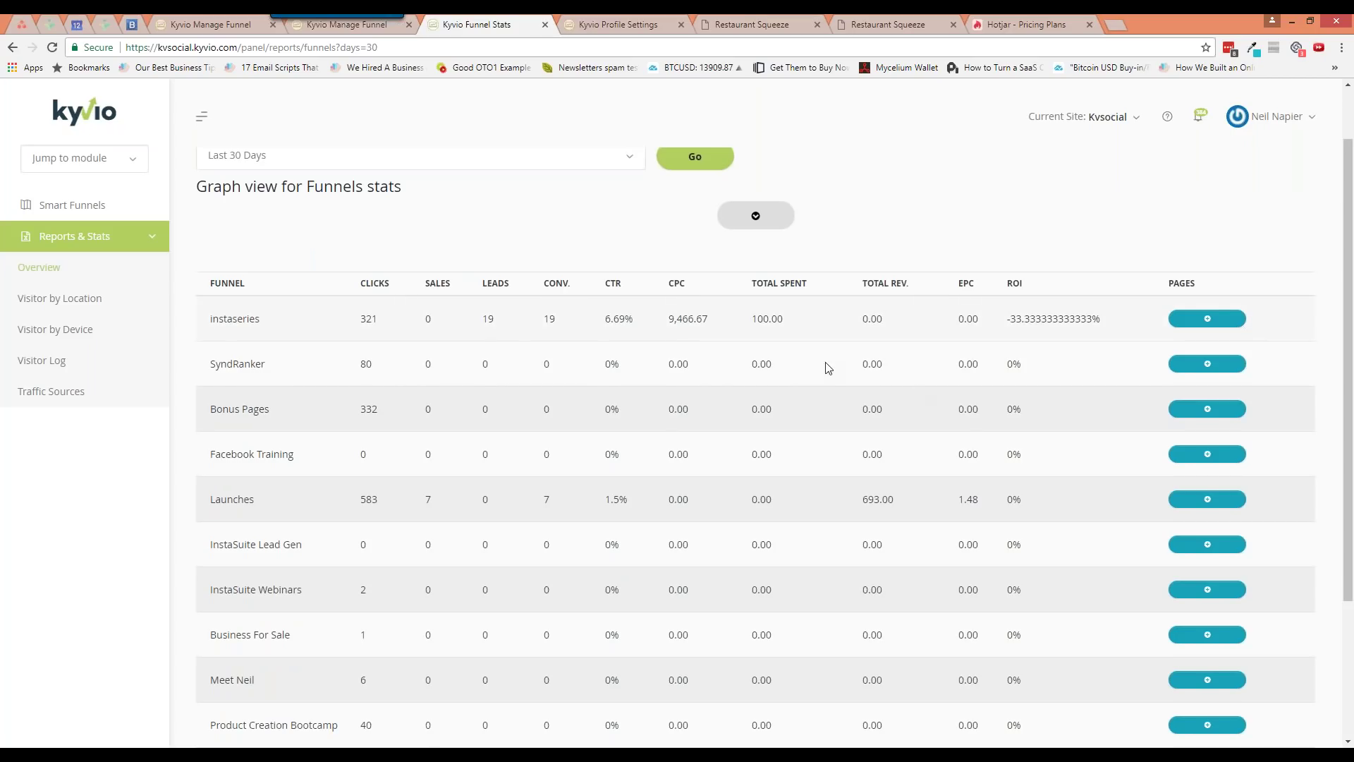
{"action": "scroll", "coordinate": [915, 441], "scroll_direction": "down", "scroll_amount": 1}
{"action": "scroll", "coordinate": [914, 460], "scroll_direction": "up", "scroll_amount": 1}
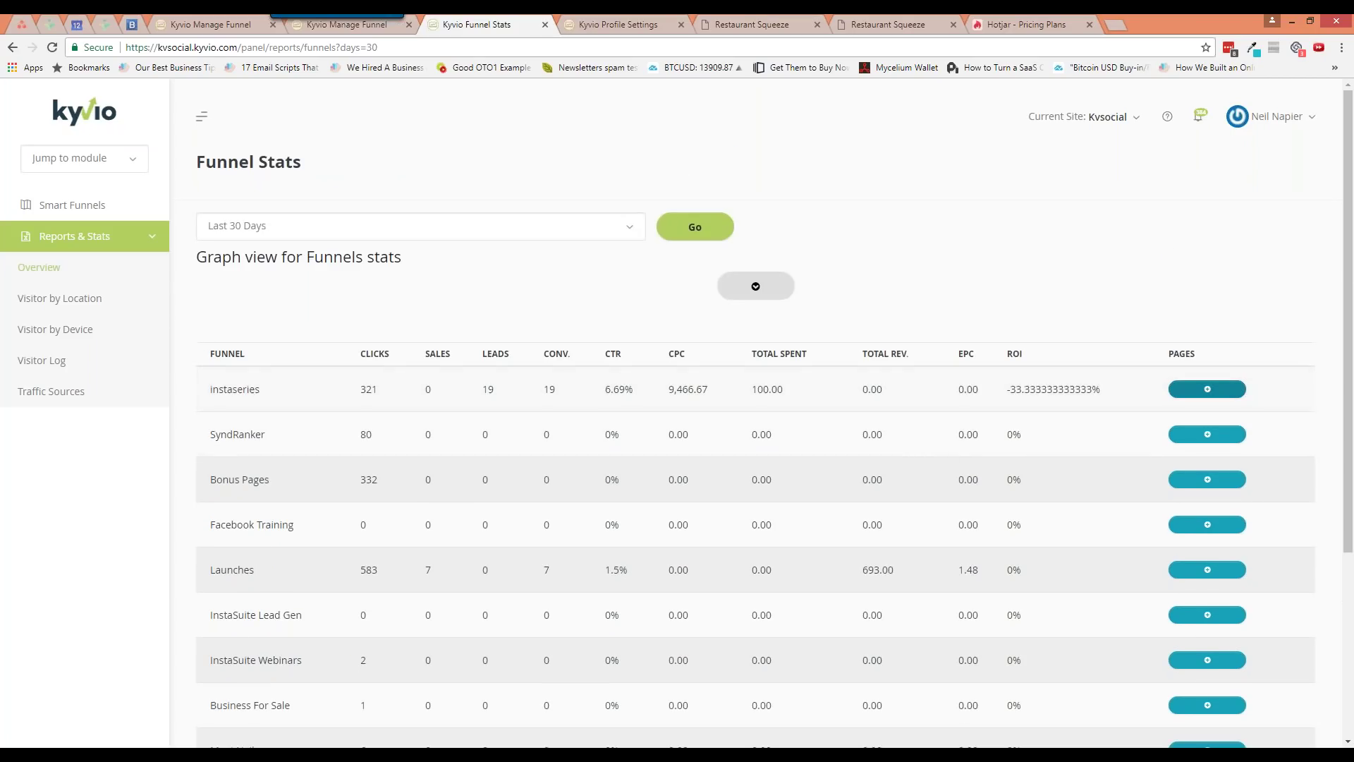
Toggle per-page stats for the instaseries, SyndRanker and InstaSuite Lead Gen funnels
{"action": "left_click", "coordinate": [1208, 395]}
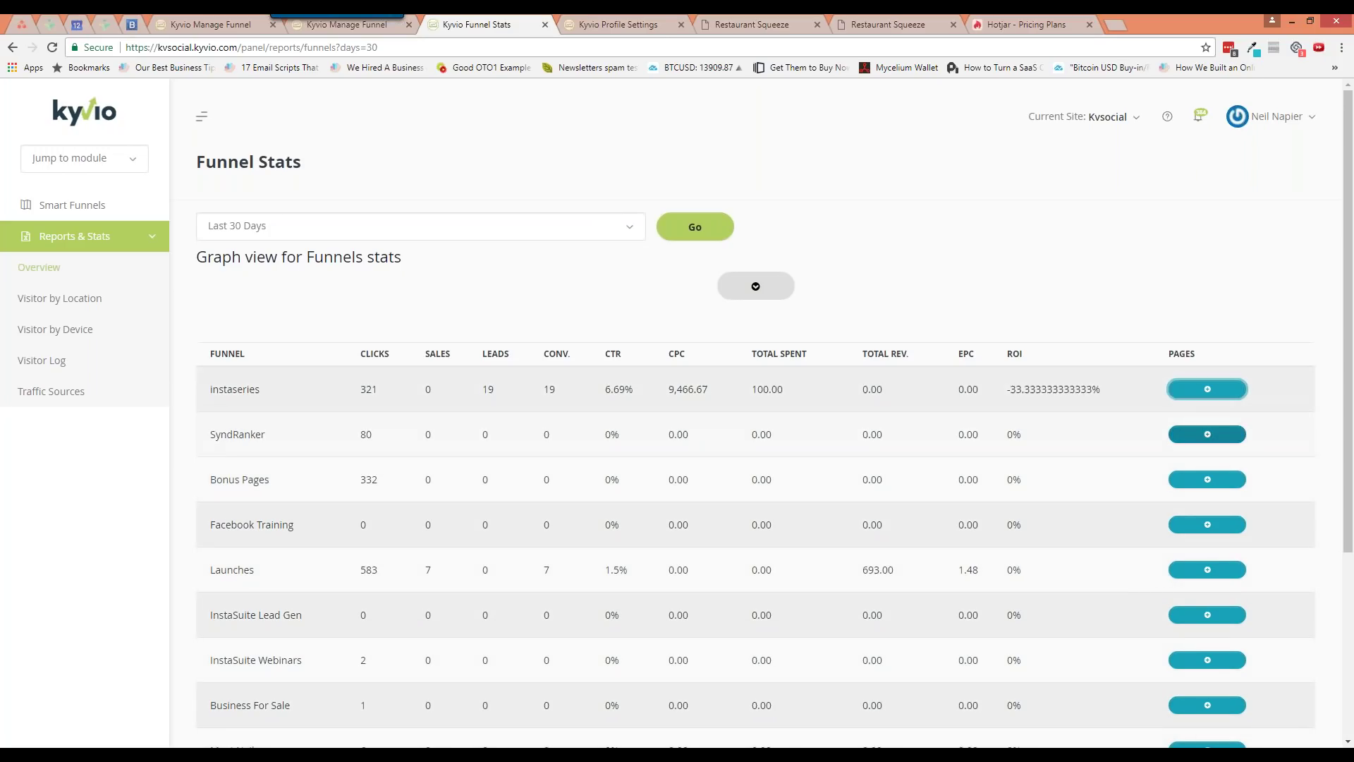
{"action": "left_click", "coordinate": [1208, 435]}
{"action": "left_click", "coordinate": [1208, 436]}
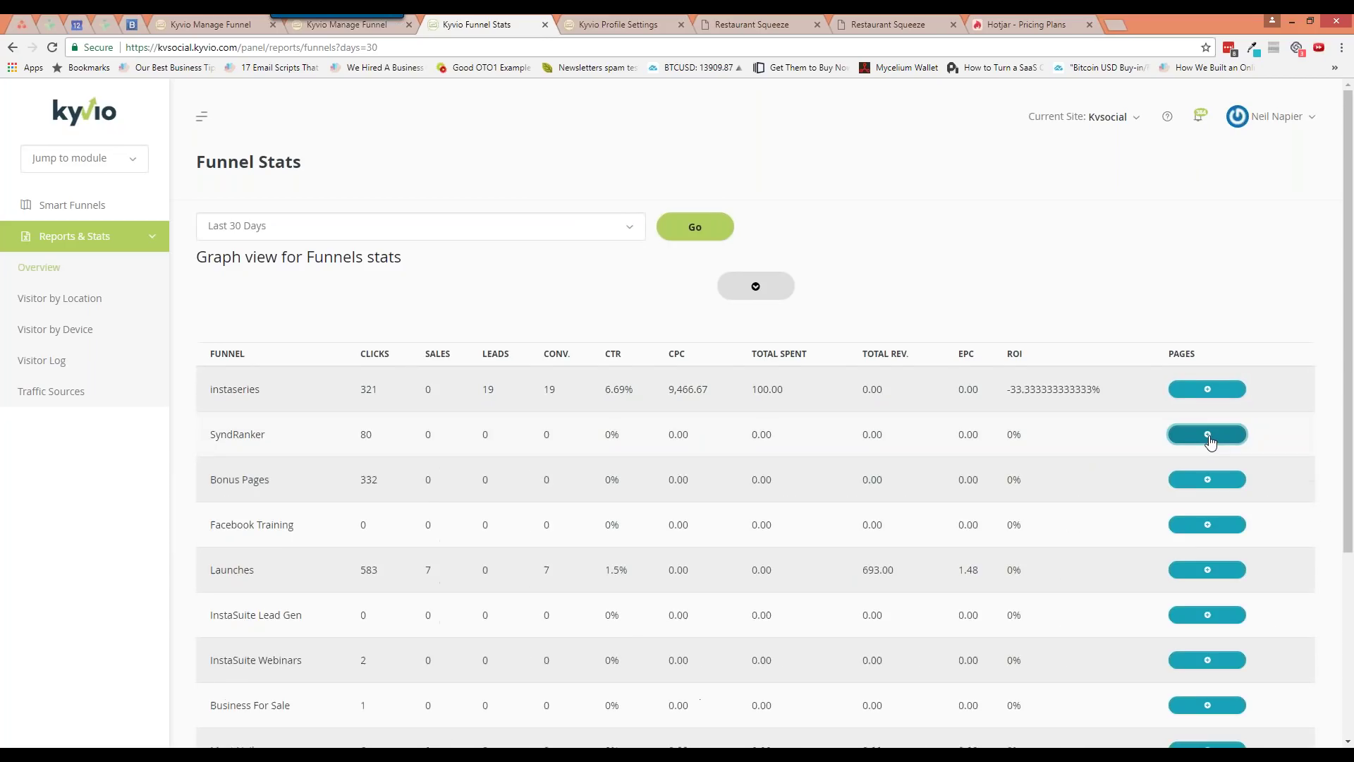
{"action": "left_click", "coordinate": [1209, 436]}
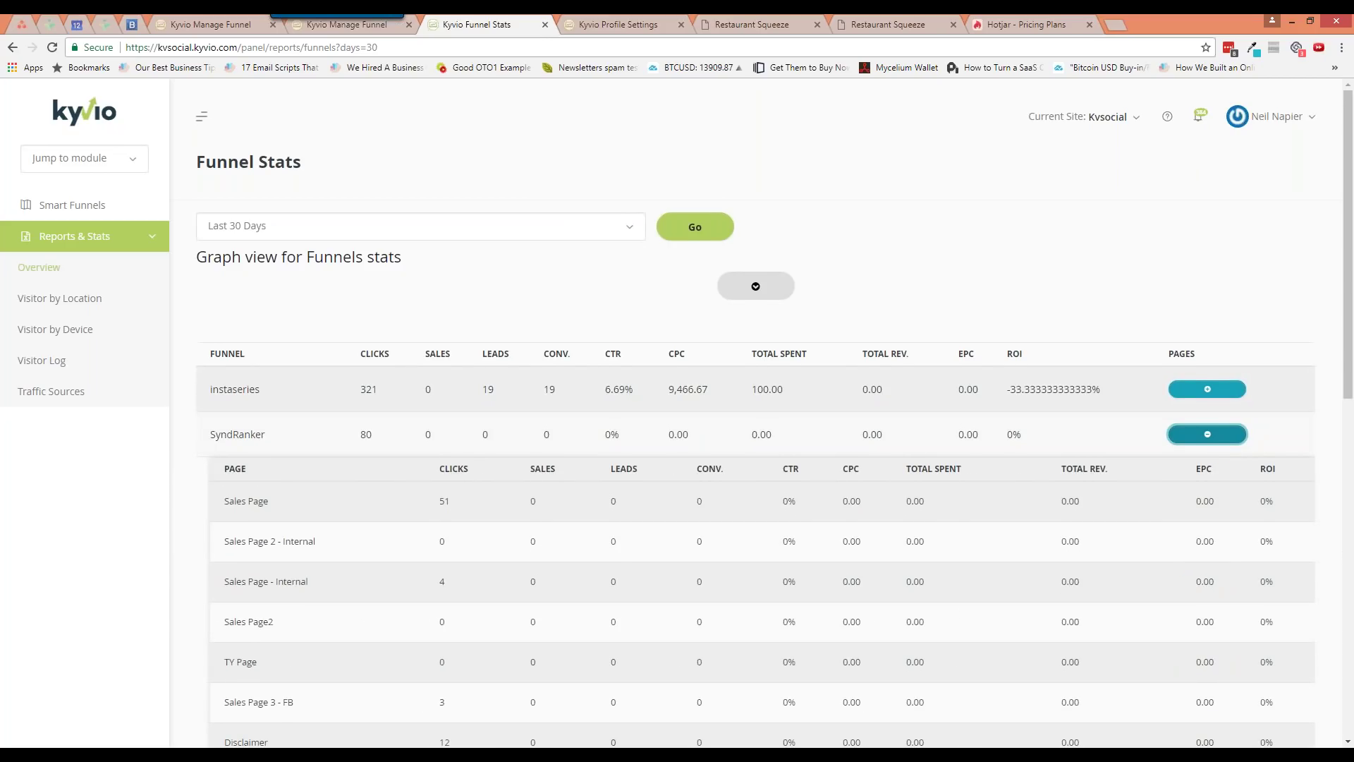
{"action": "scroll", "coordinate": [1163, 457], "scroll_direction": "down", "scroll_amount": 2}
{"action": "scroll", "coordinate": [1164, 459], "scroll_direction": "down", "scroll_amount": 2}
{"action": "scroll", "coordinate": [1161, 459], "scroll_direction": "up", "scroll_amount": 2}
{"action": "left_click", "coordinate": [1207, 293]}
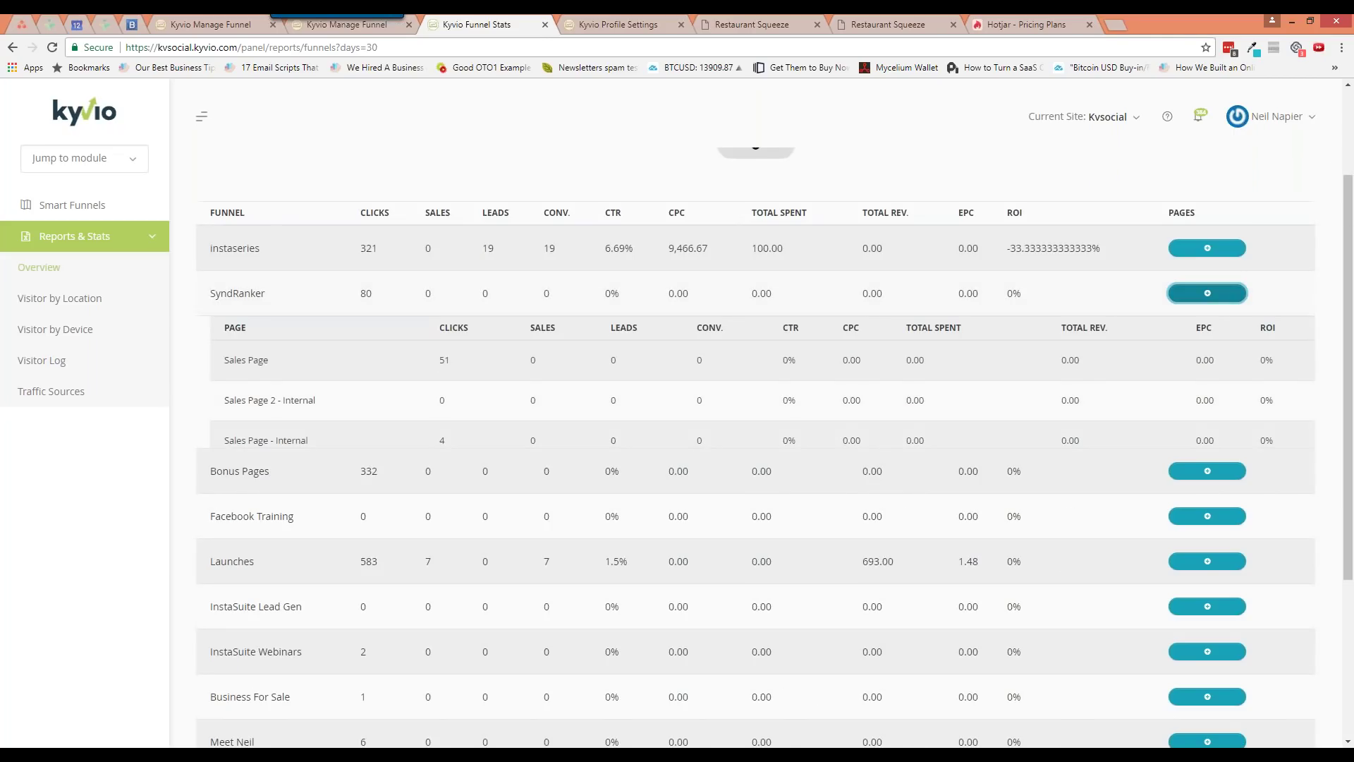
{"action": "left_click", "coordinate": [1197, 431]}
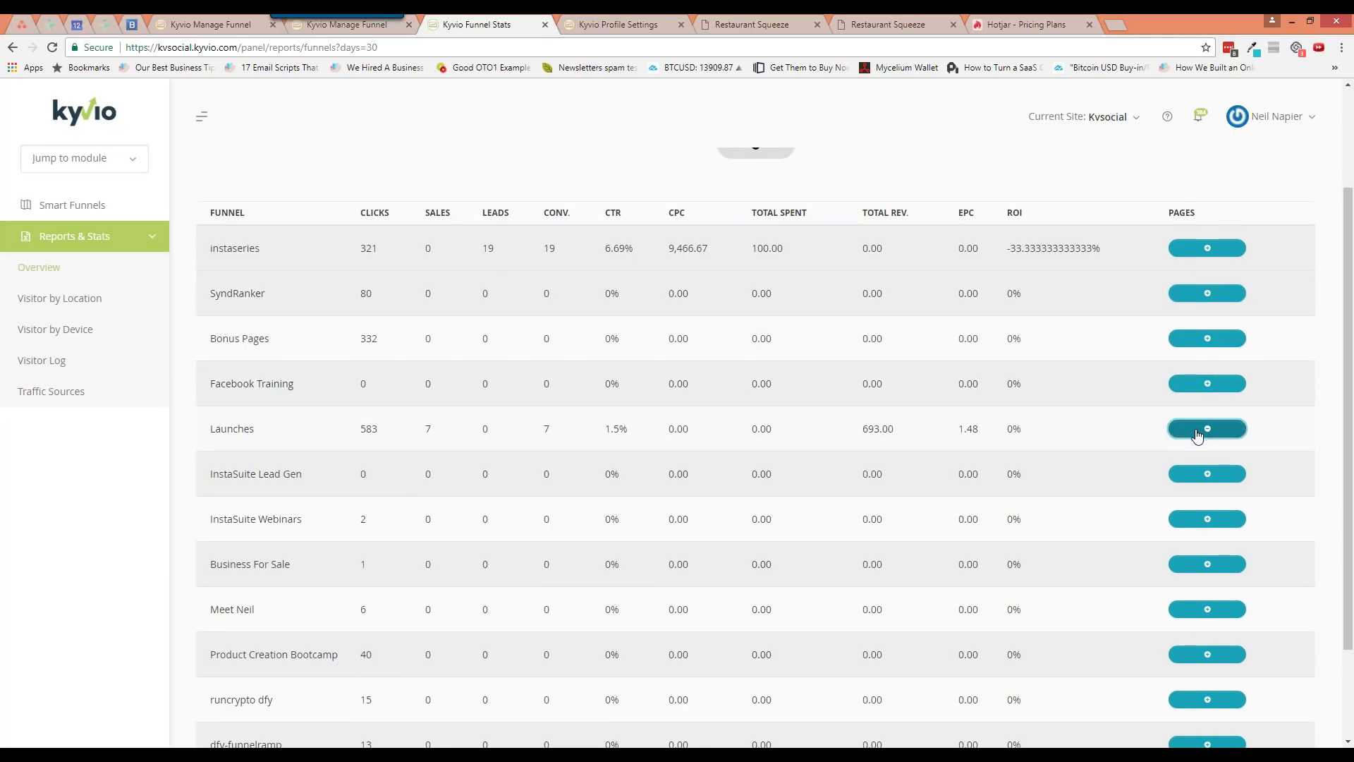
{"action": "left_click", "coordinate": [1197, 474]}
{"action": "left_click", "coordinate": [1197, 481]}
{"action": "left_click", "coordinate": [90, 302]}
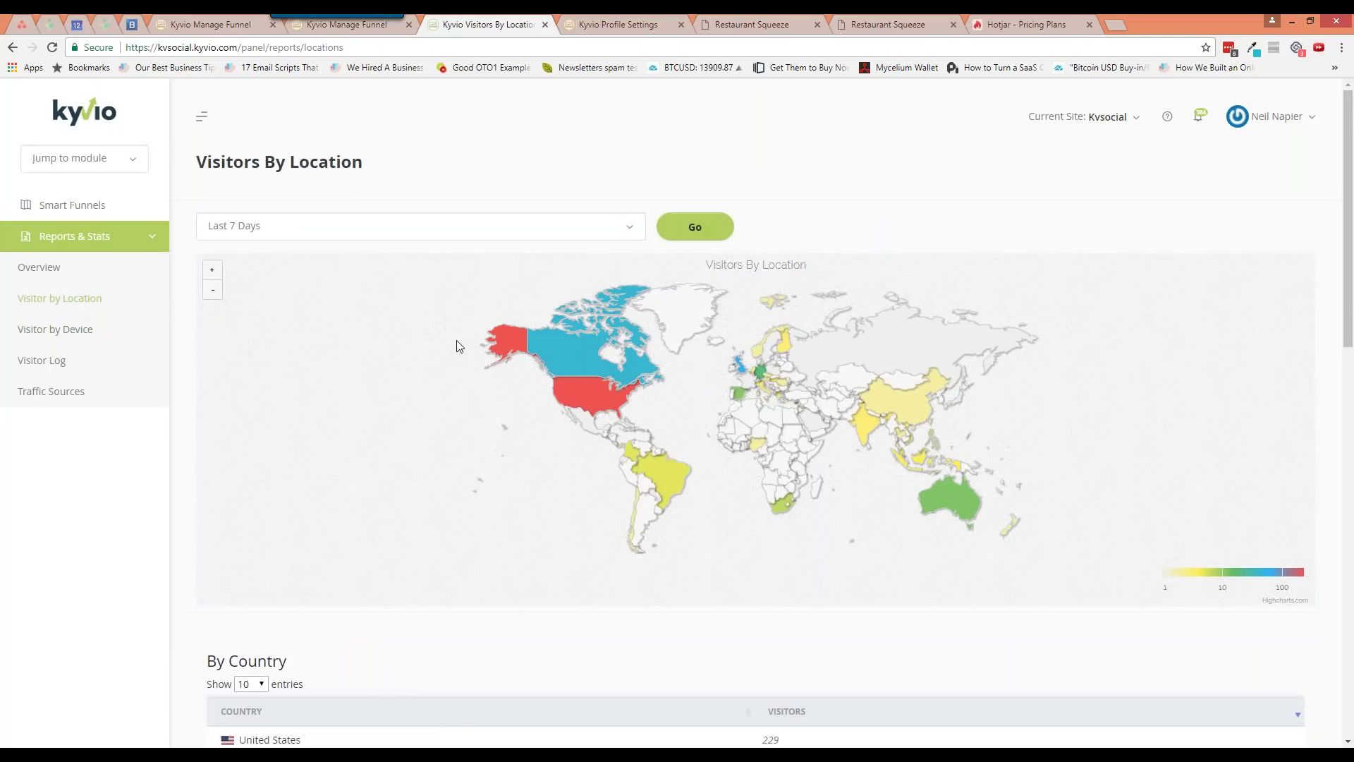
Apply the Last 30 Days range to the Visitors By Location report
{"action": "mouse_move", "coordinate": [621, 349]}
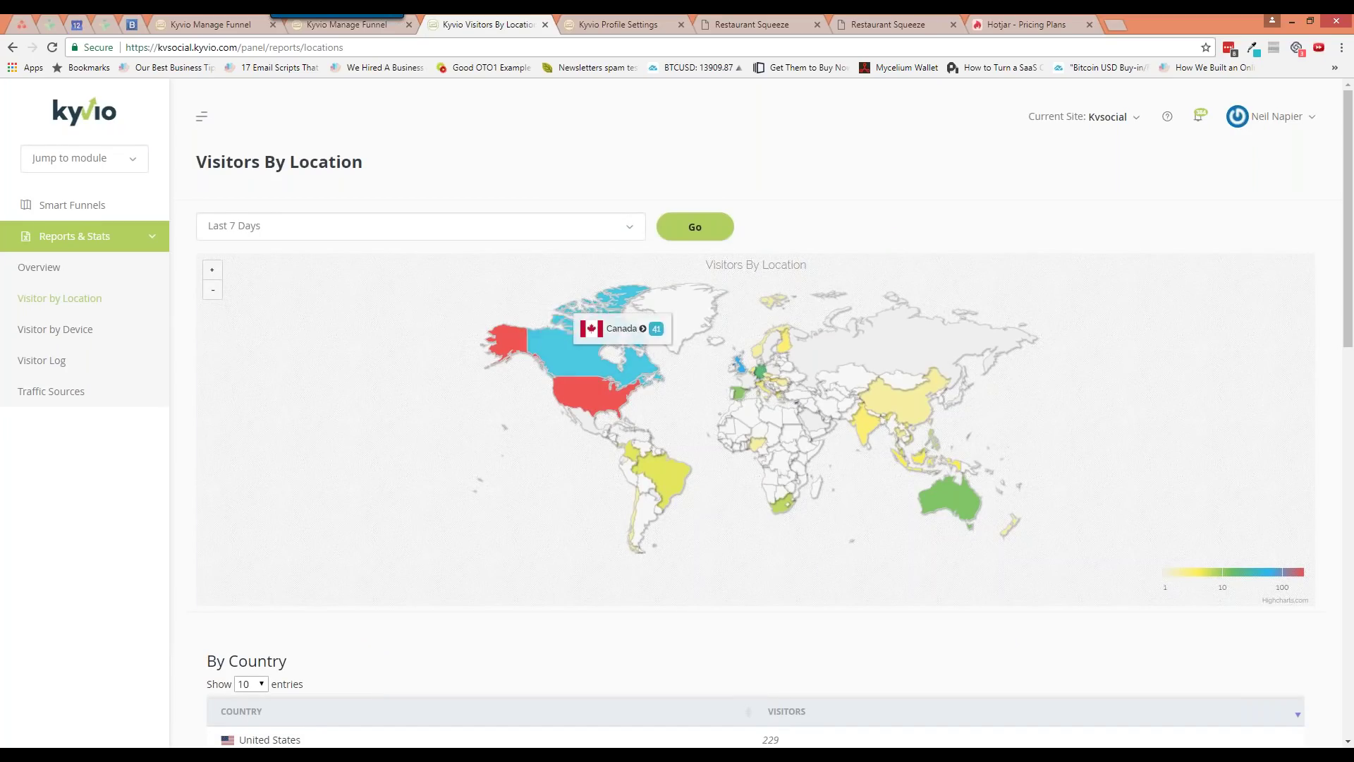
{"action": "mouse_move", "coordinate": [589, 391]}
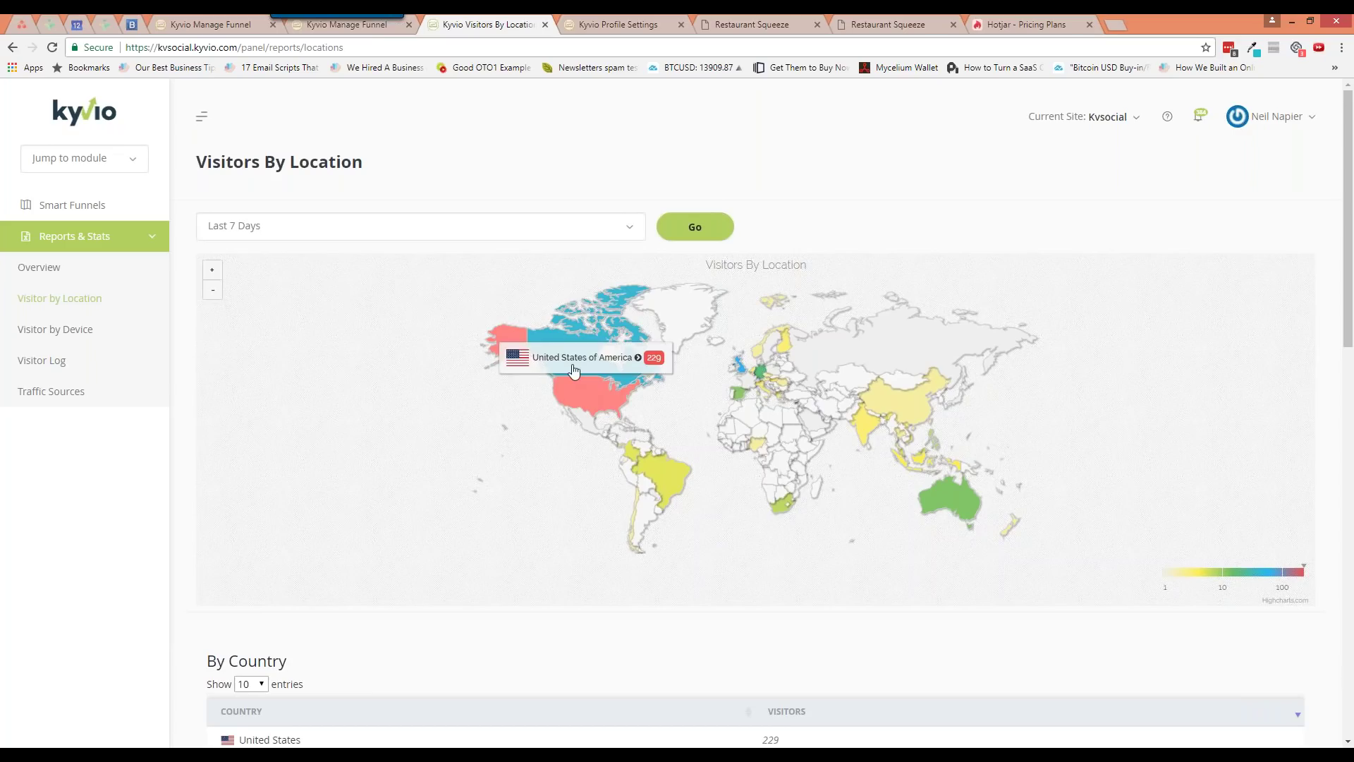
{"action": "left_click", "coordinate": [564, 227]}
{"action": "left_click", "coordinate": [514, 304]}
{"action": "left_click", "coordinate": [694, 227]}
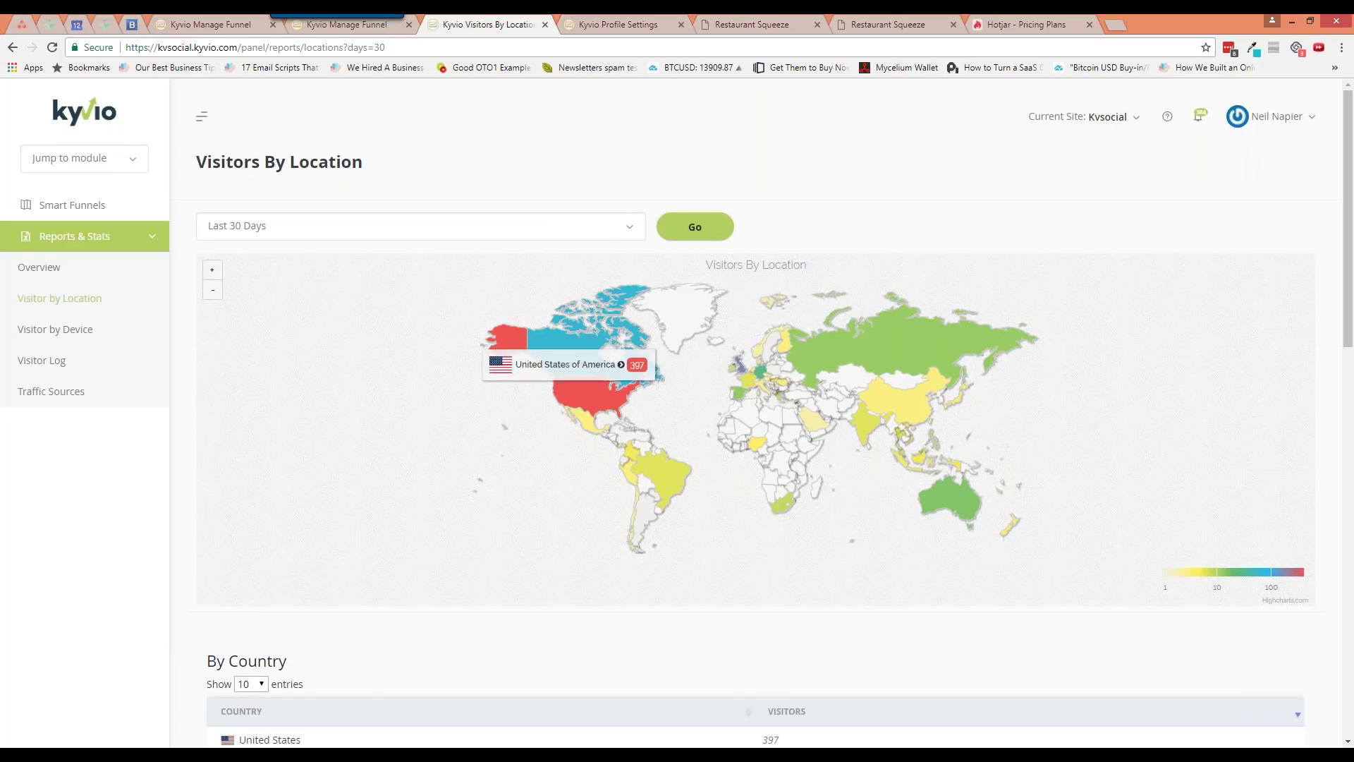
Select the Bournemouth, United Kingdom entry in the By City table
{"action": "scroll", "coordinate": [514, 460], "scroll_direction": "down", "scroll_amount": 10}
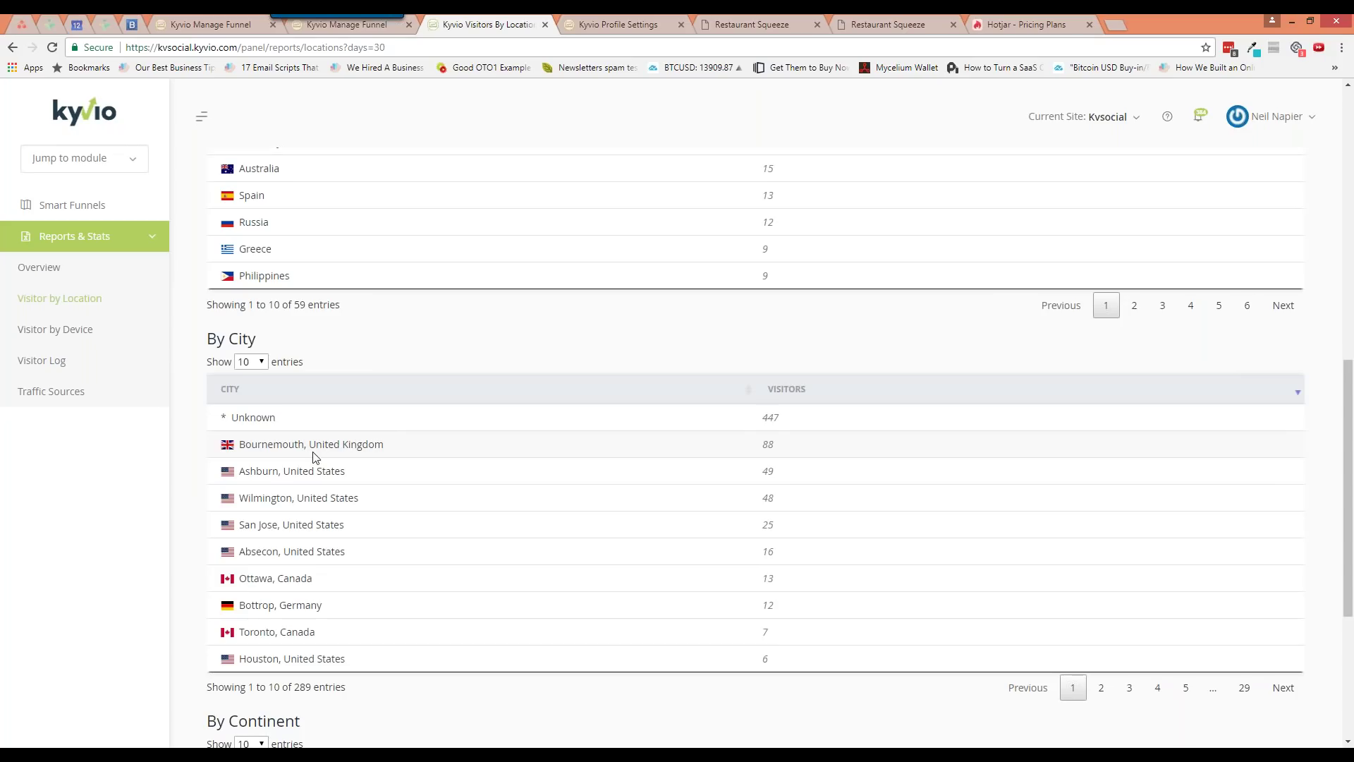
{"action": "left_click_drag", "start_coordinate": [241, 444], "coordinate": [401, 449]}
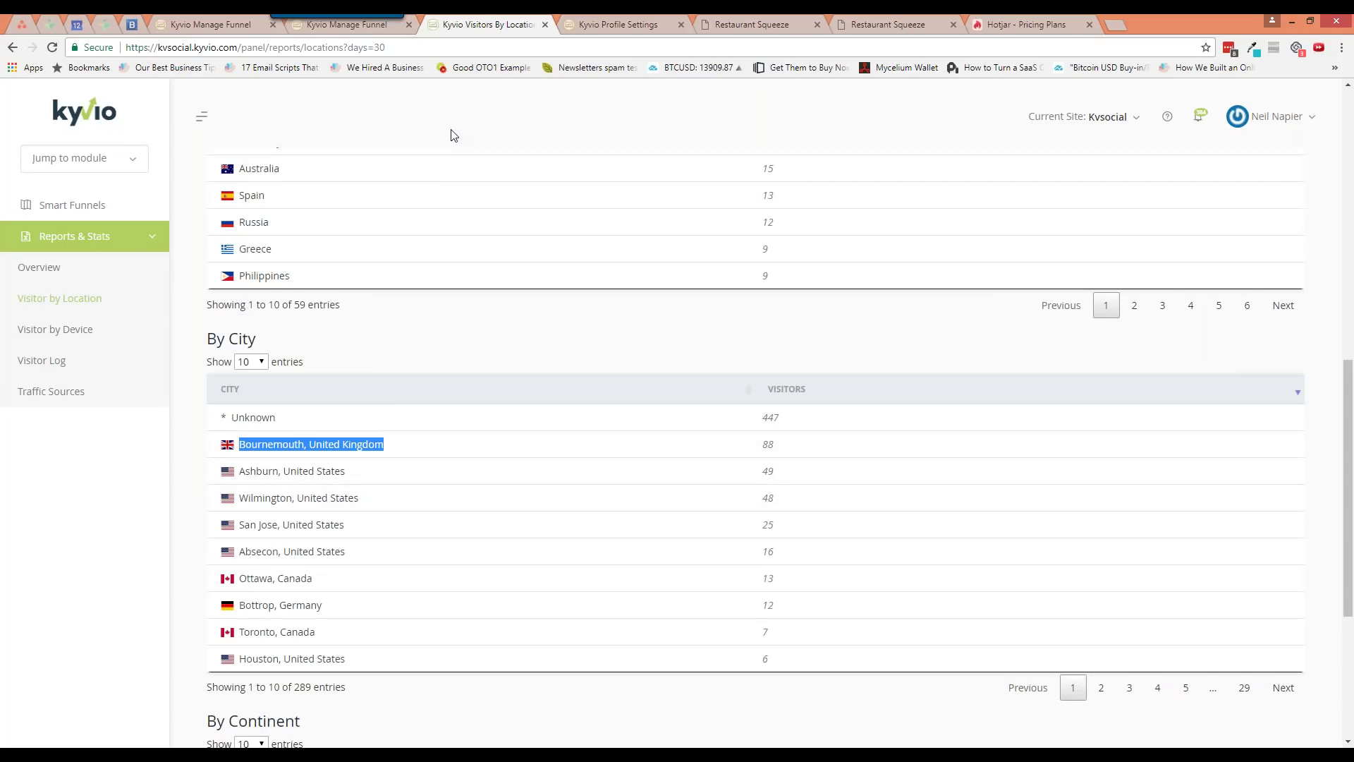
{"action": "key", "text": "alt+Tab"}
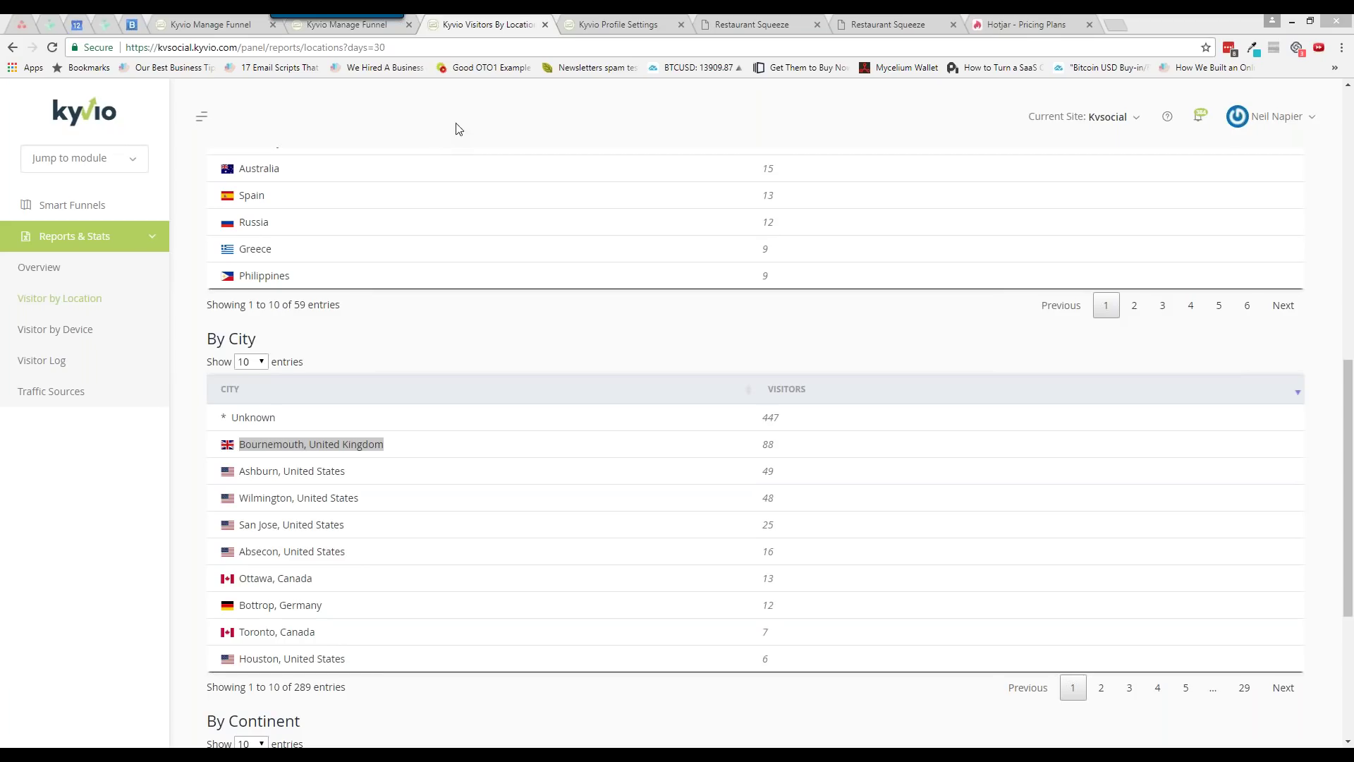
{"action": "left_click", "coordinate": [371, 32]}
Open the Squeeze Page in the builder and rename its InfoBar to 'new_infobar'
{"action": "left_click", "coordinate": [1036, 311]}
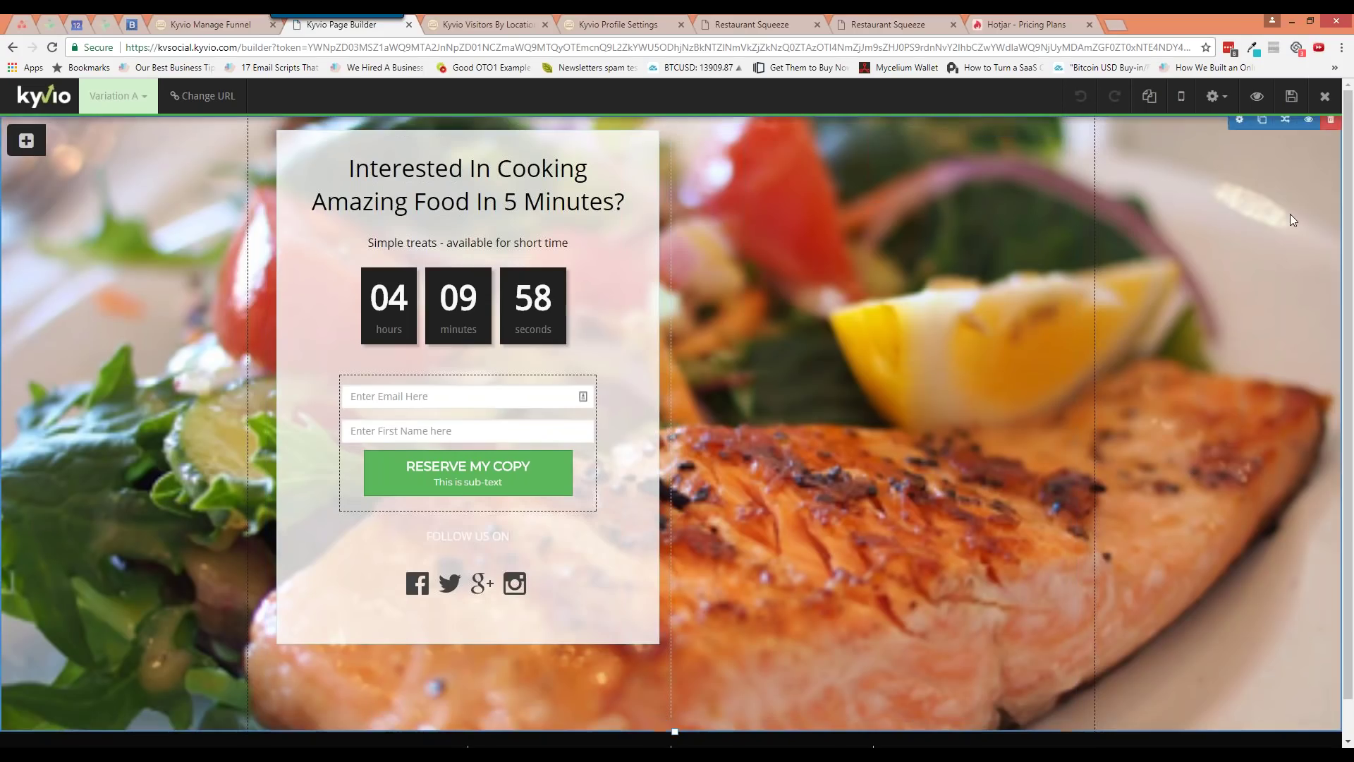
{"action": "left_click", "coordinate": [1214, 96]}
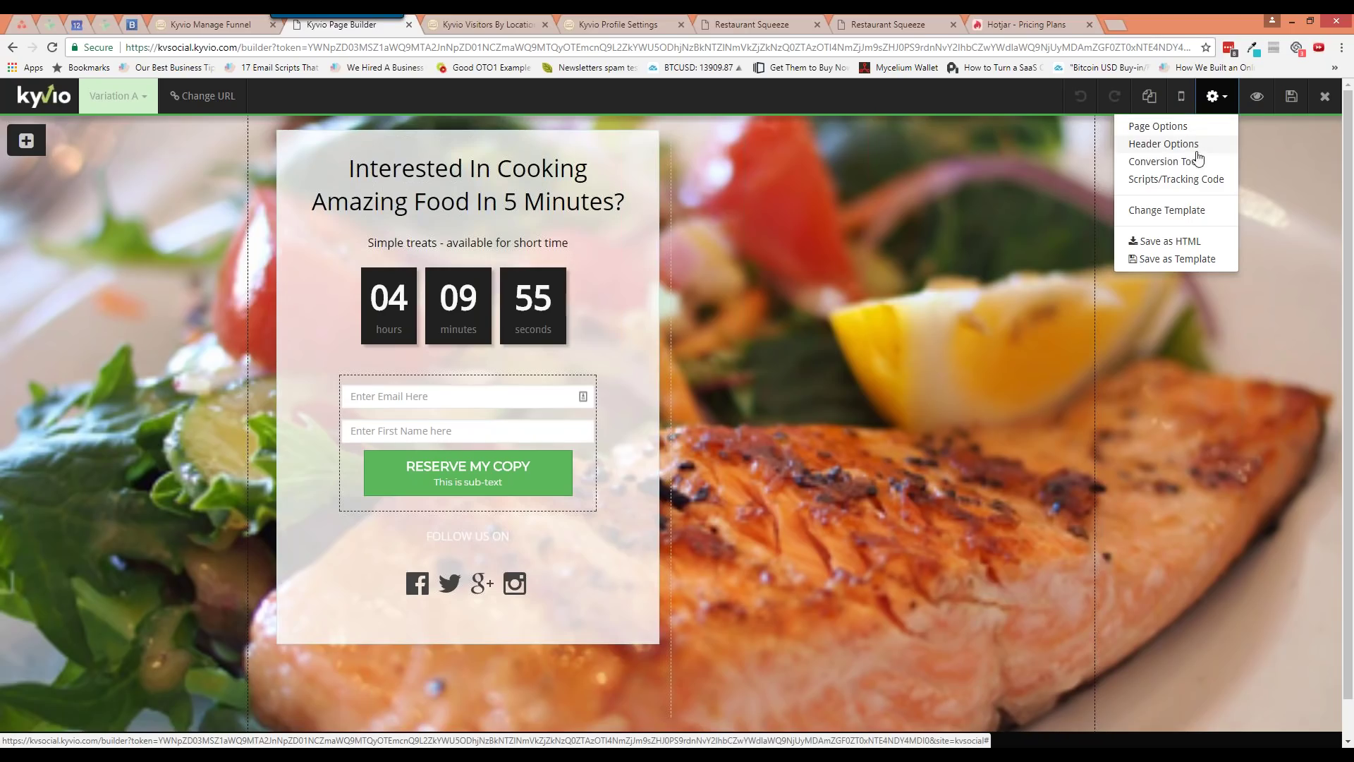
{"action": "left_click", "coordinate": [1190, 165]}
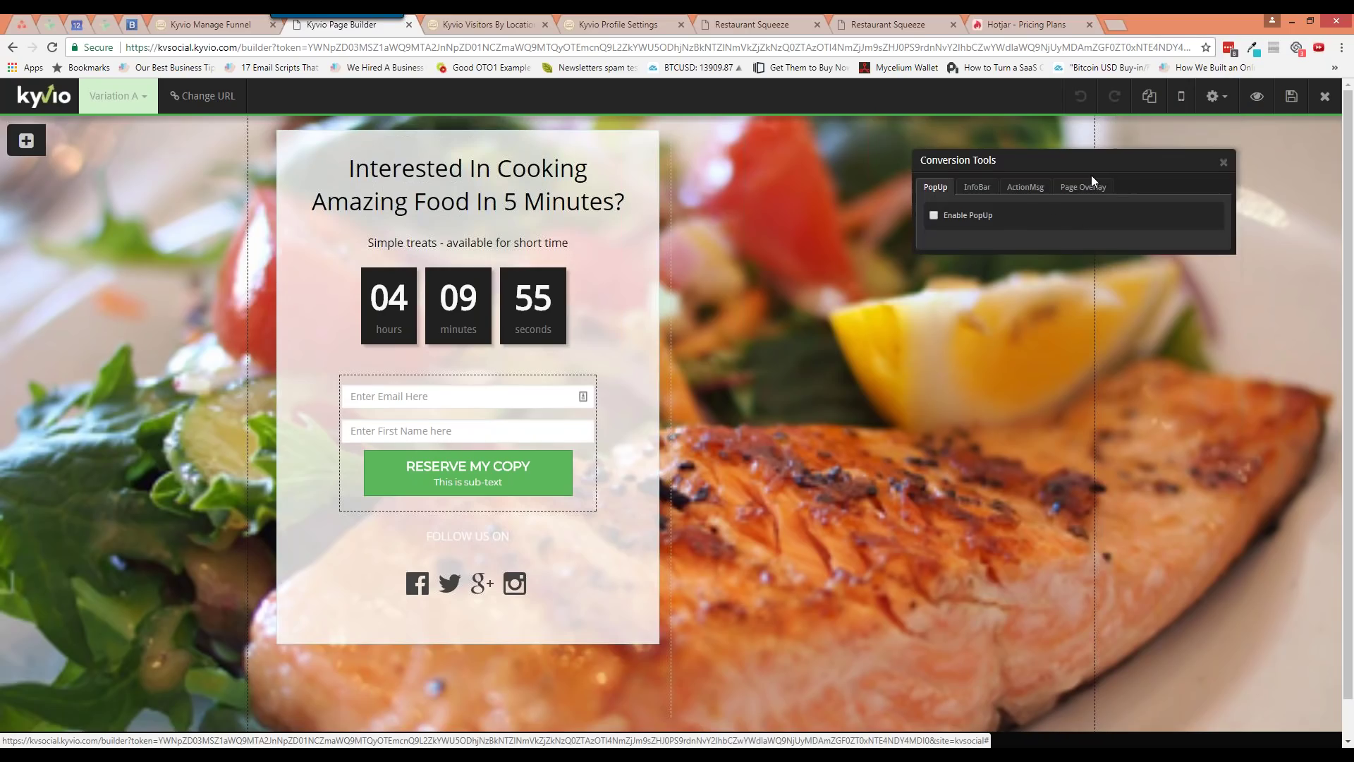
{"action": "left_click", "coordinate": [979, 188]}
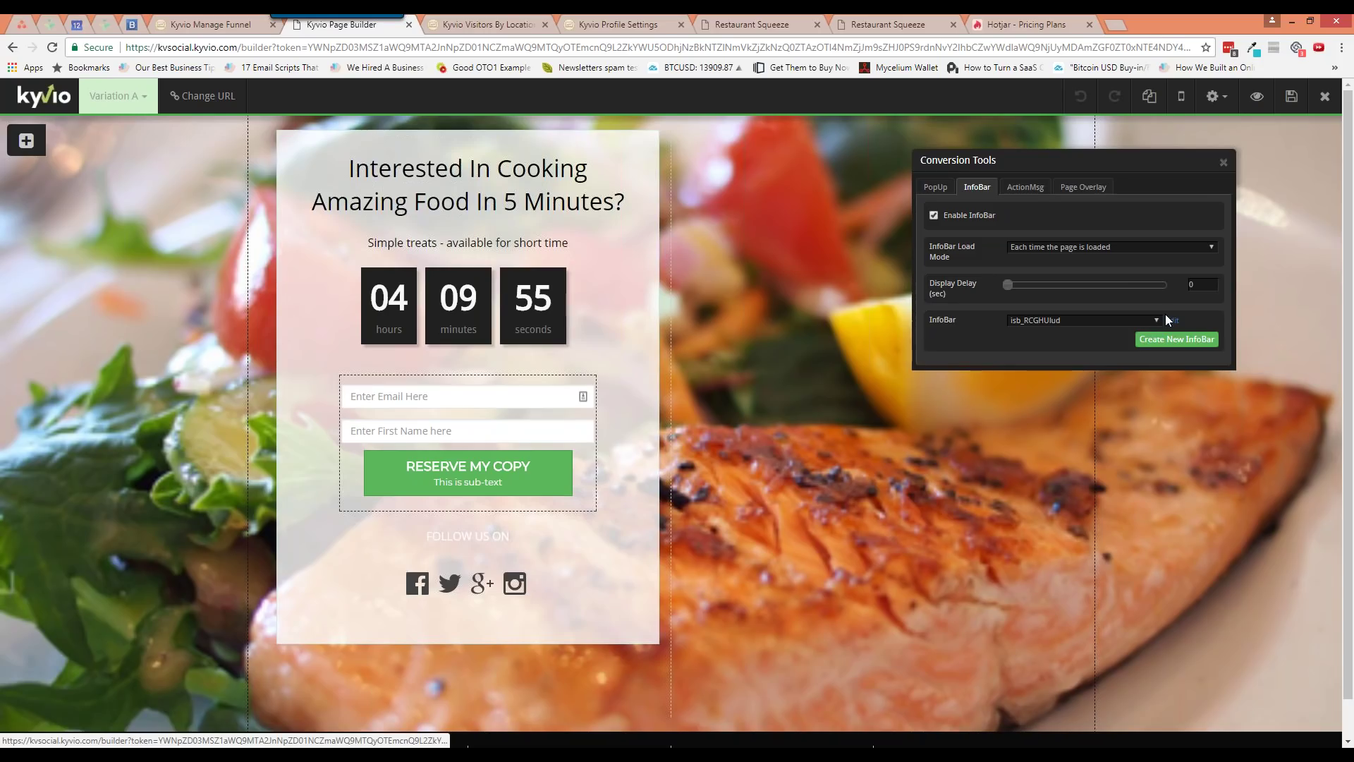
{"action": "left_click", "coordinate": [1121, 345]}
{"action": "left_click", "coordinate": [1203, 96]}
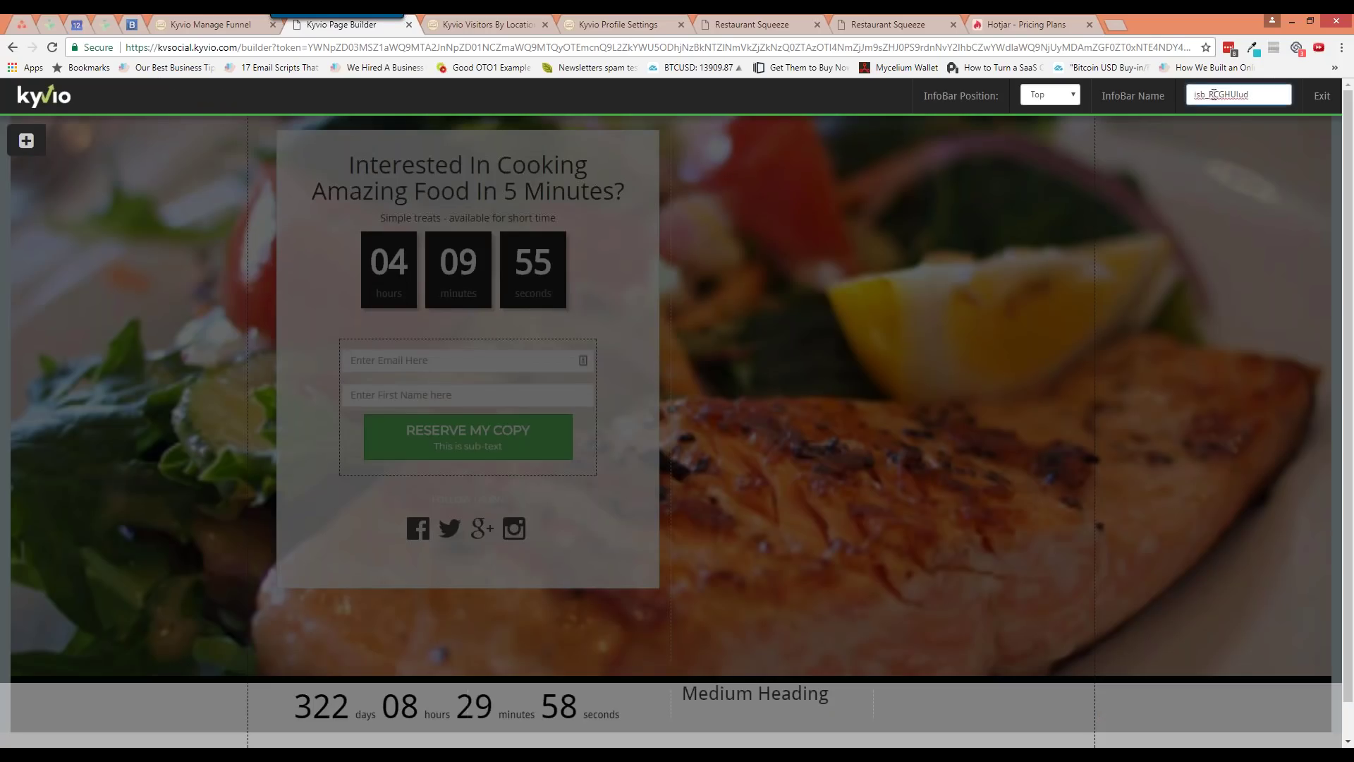
{"action": "double_click", "coordinate": [1202, 96]}
{"action": "type", "text": "new"}
{"action": "type", "text": "_infobar"}
{"action": "left_click", "coordinate": [1321, 96]}
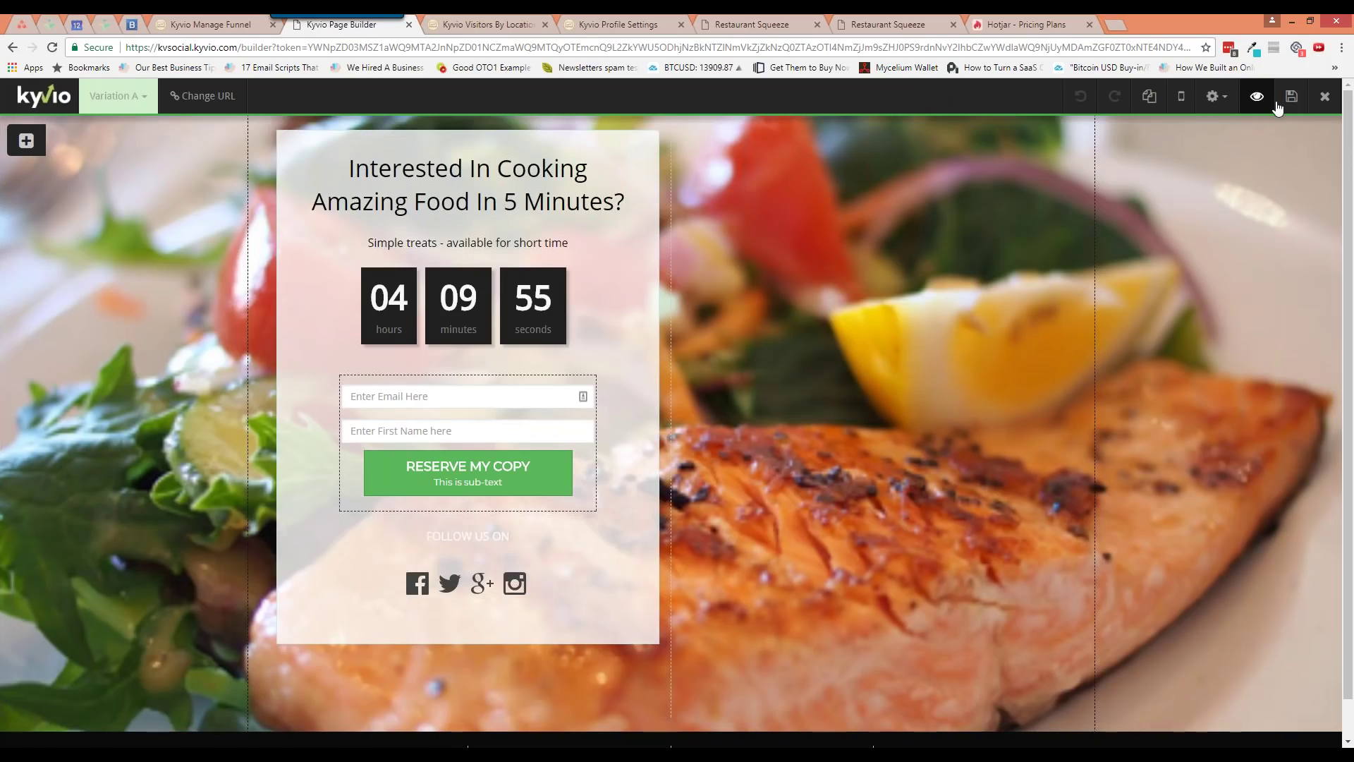
Turn off the InfoBar and Page Overlay on the Squeeze Page and save
{"action": "left_click", "coordinate": [1217, 96]}
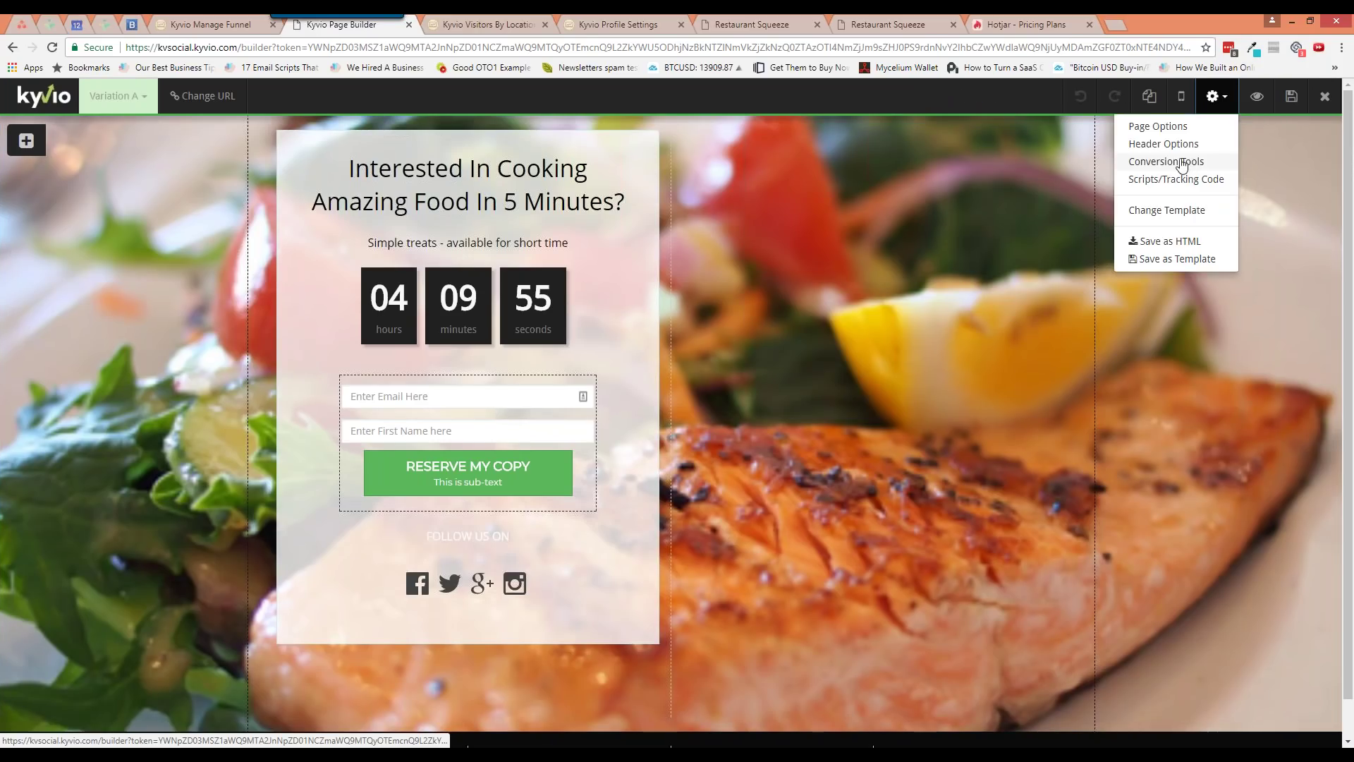
{"action": "left_click", "coordinate": [1157, 165]}
{"action": "left_click", "coordinate": [978, 187]}
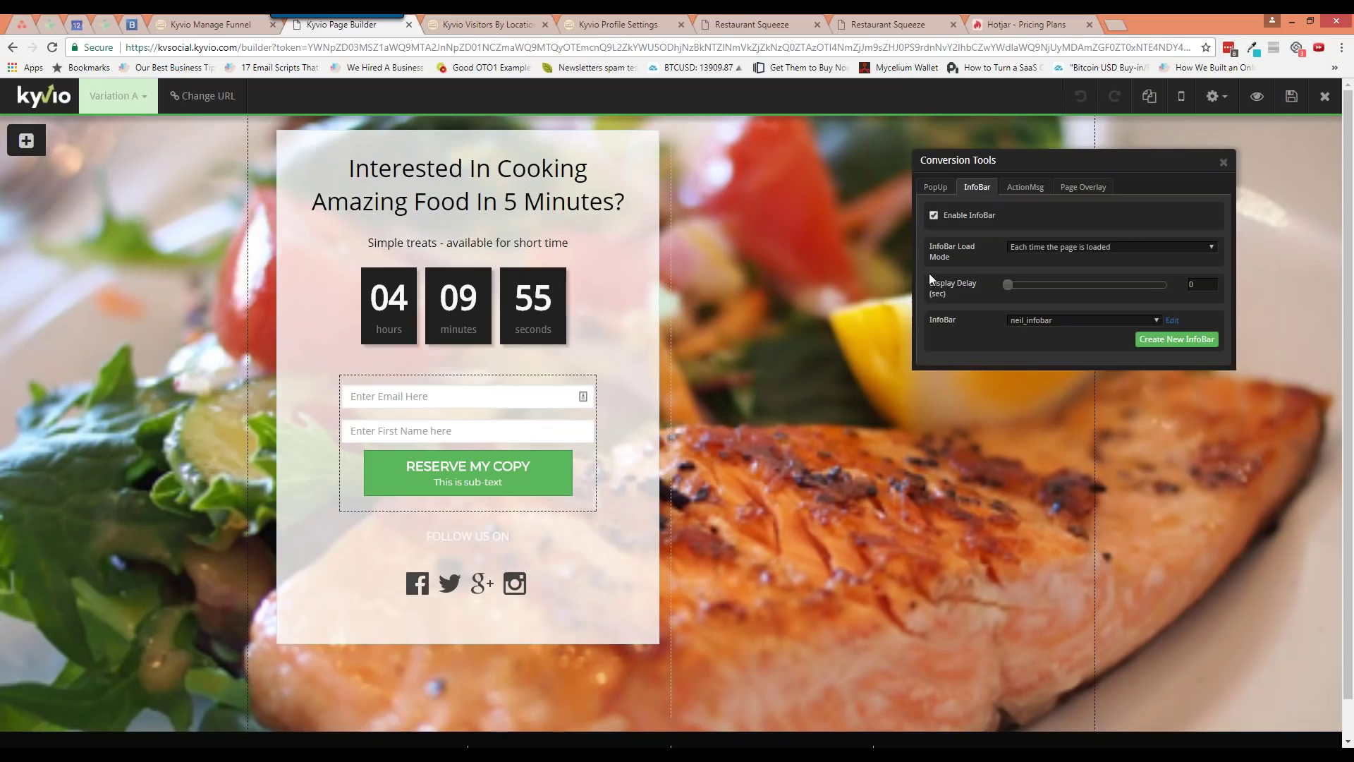
{"action": "left_click", "coordinate": [935, 215]}
{"action": "left_click", "coordinate": [1068, 188]}
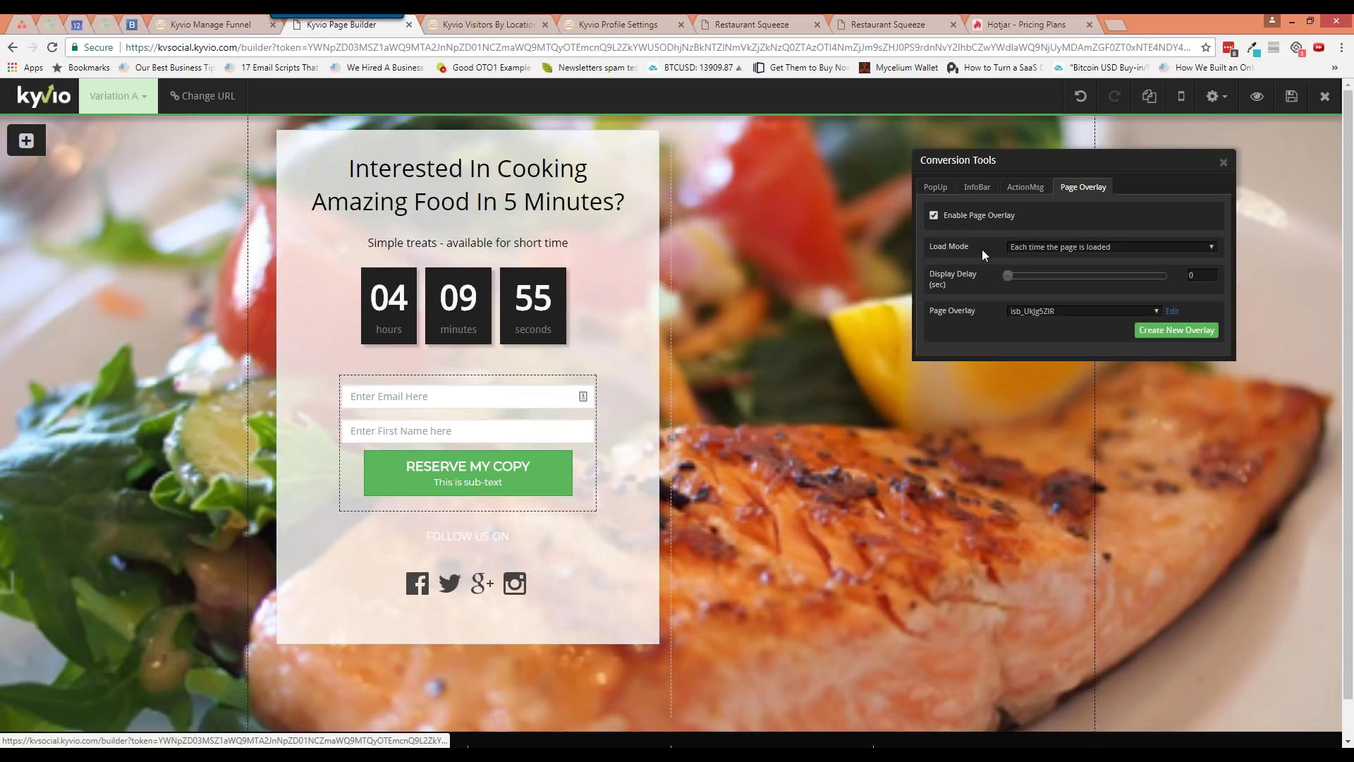
{"action": "left_click", "coordinate": [933, 214]}
{"action": "left_click", "coordinate": [1223, 164]}
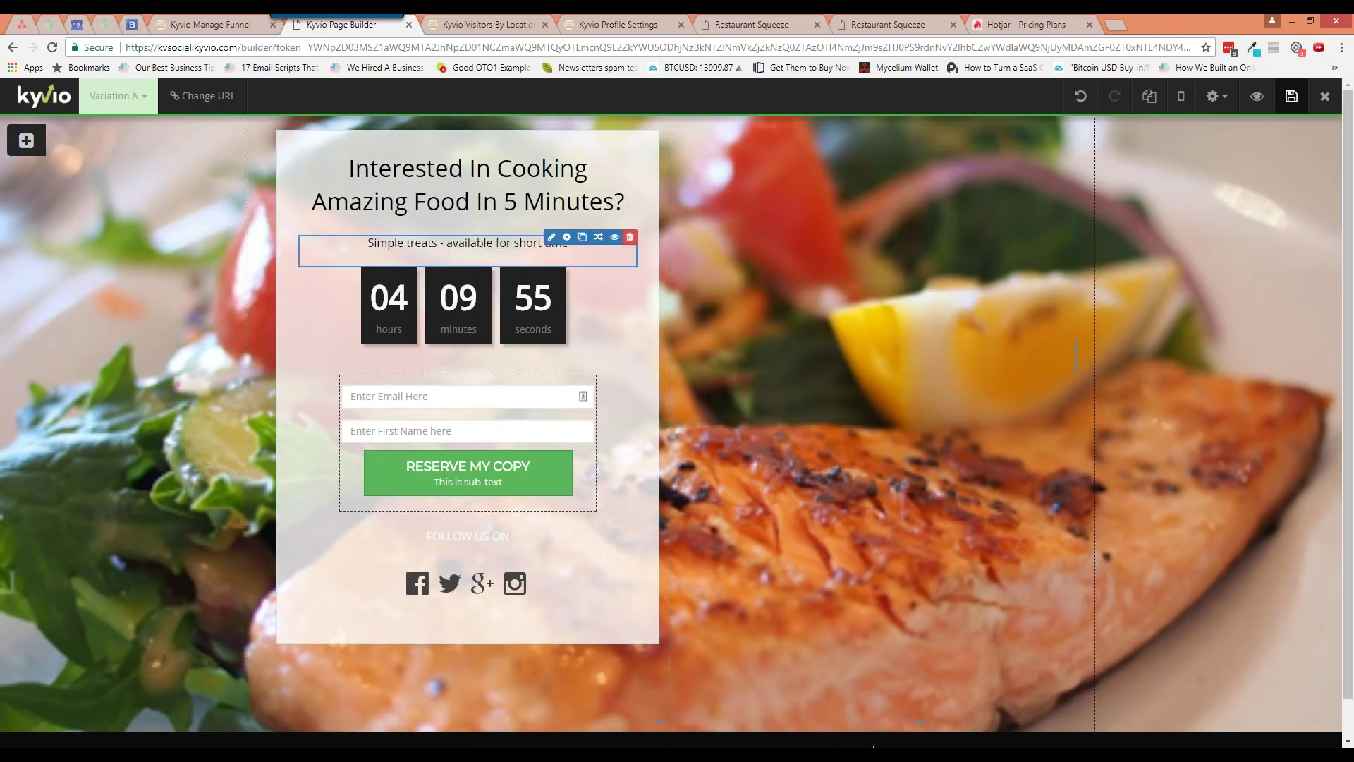
{"action": "left_click", "coordinate": [487, 24]}
Highlight the Bournemouth, United Kingdom city row, then open the Visitors By Device report
{"action": "scroll", "coordinate": [479, 574], "scroll_direction": "down", "scroll_amount": 4}
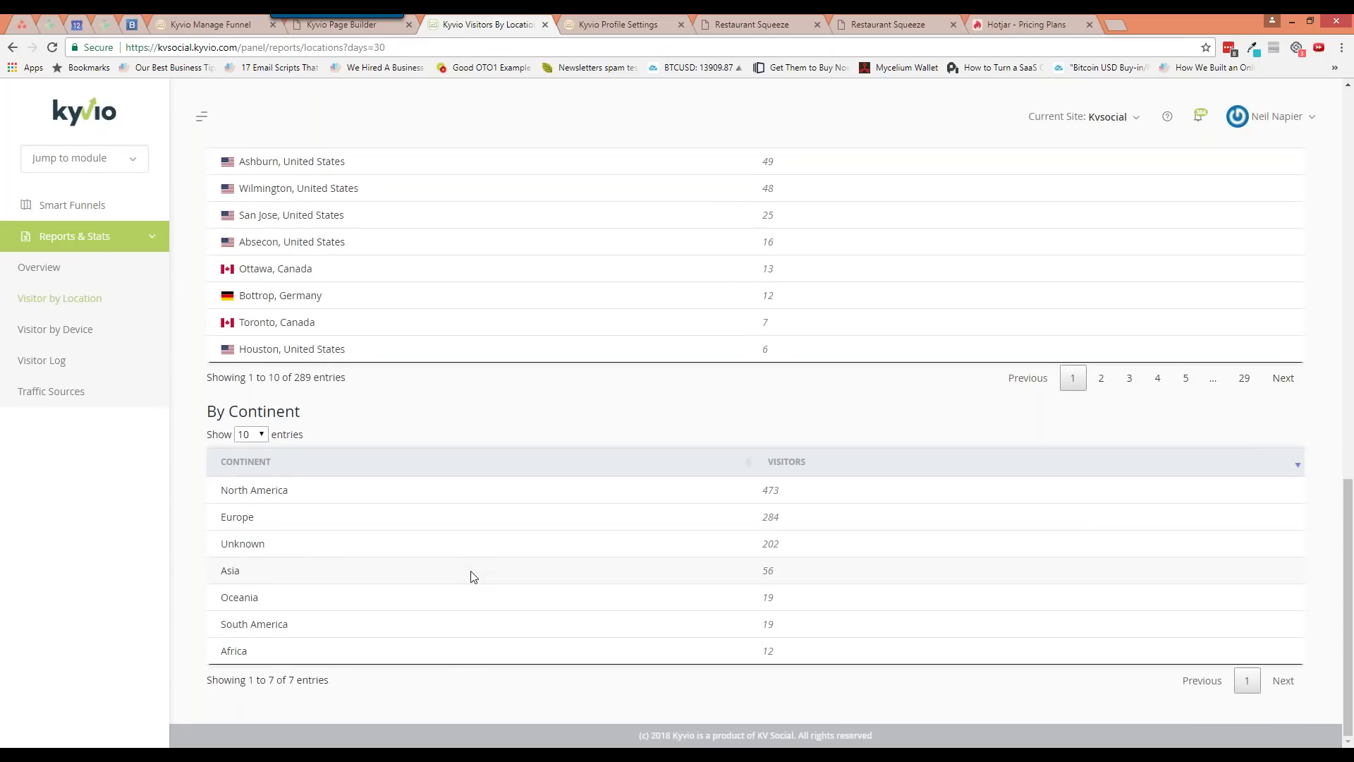
{"action": "scroll", "coordinate": [474, 575], "scroll_direction": "up", "scroll_amount": 6}
{"action": "triple_click", "coordinate": [413, 561]}
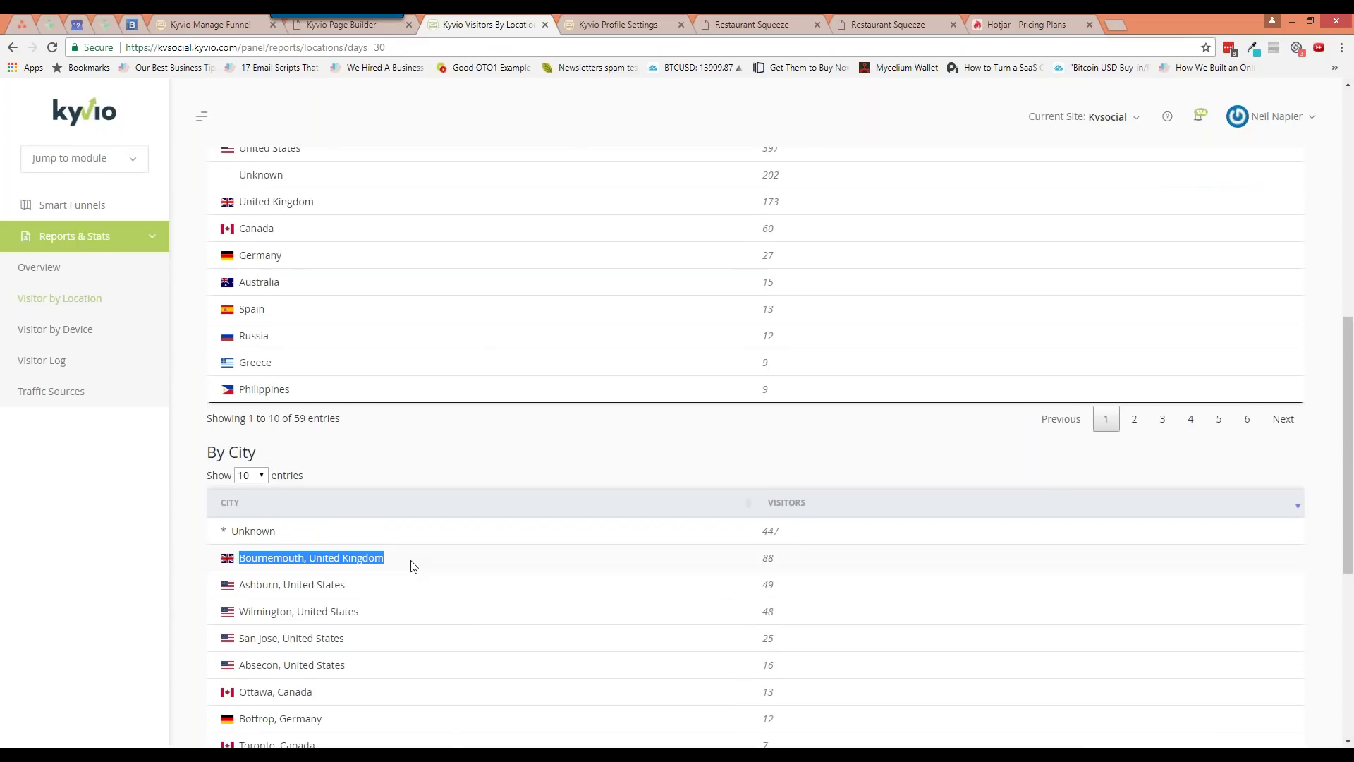
{"action": "scroll", "coordinate": [413, 567], "scroll_direction": "up", "scroll_amount": 5}
{"action": "left_click", "coordinate": [55, 329]}
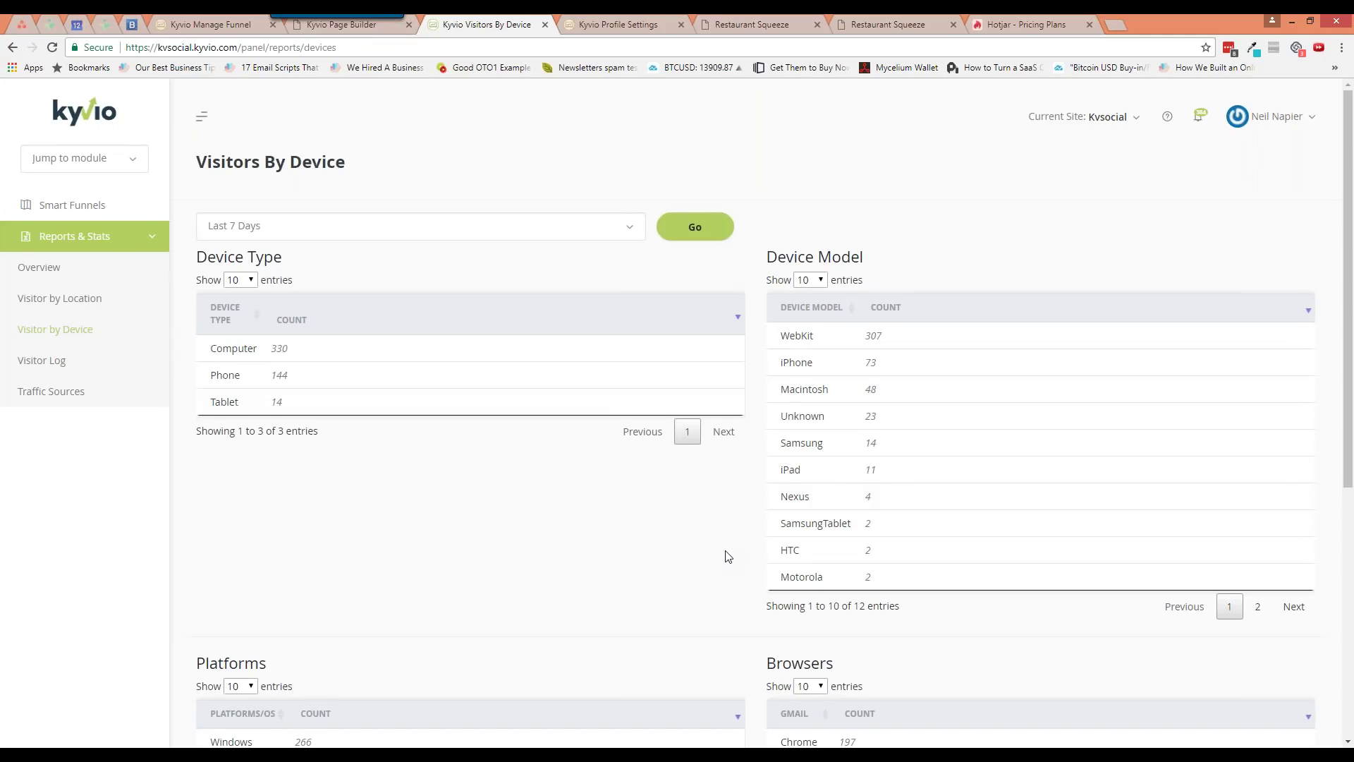
Review the Browsers table, highlighting Chrome, Firefox and the top four browsers, then open Visitor Log
{"action": "scroll", "coordinate": [724, 557], "scroll_direction": "down", "scroll_amount": 4}
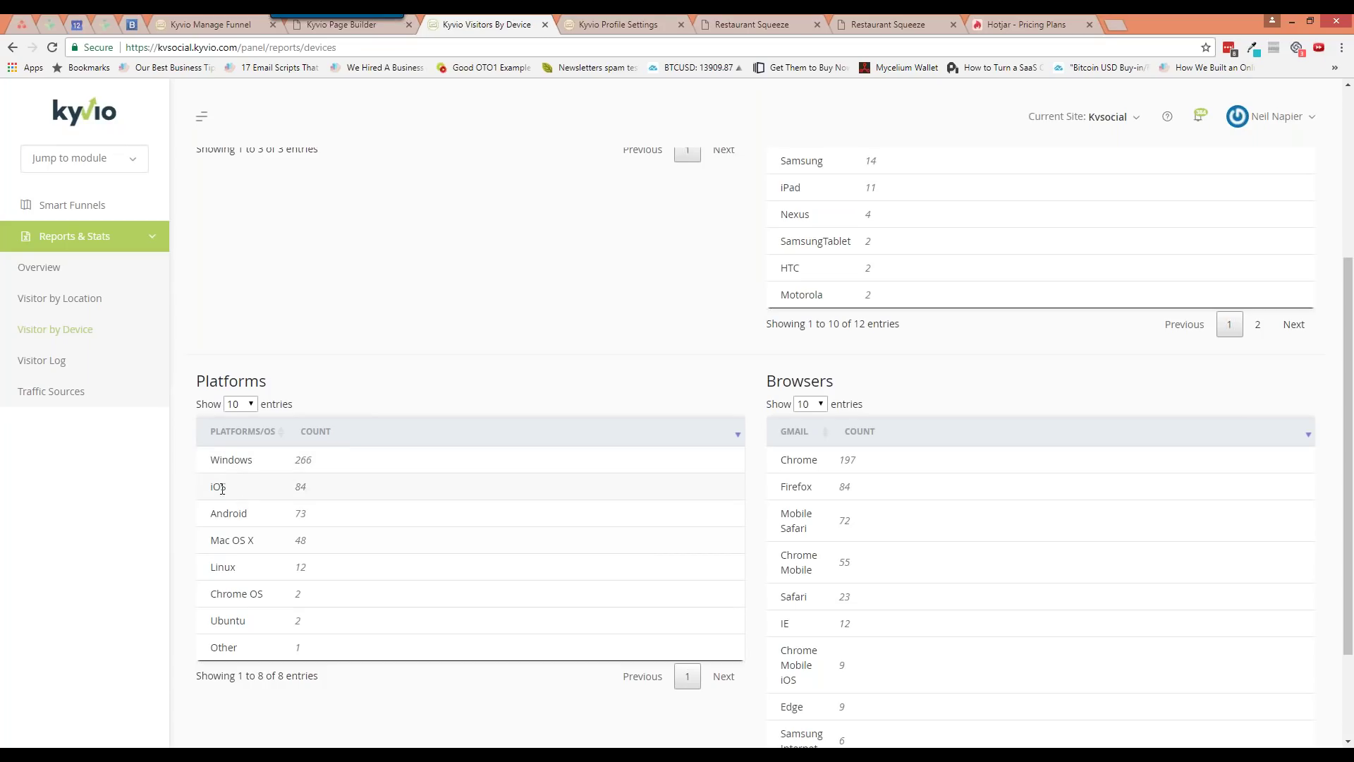
{"action": "triple_click", "coordinate": [797, 460]}
{"action": "double_click", "coordinate": [797, 487]}
{"action": "scroll", "coordinate": [807, 516], "scroll_direction": "down", "scroll_amount": 2}
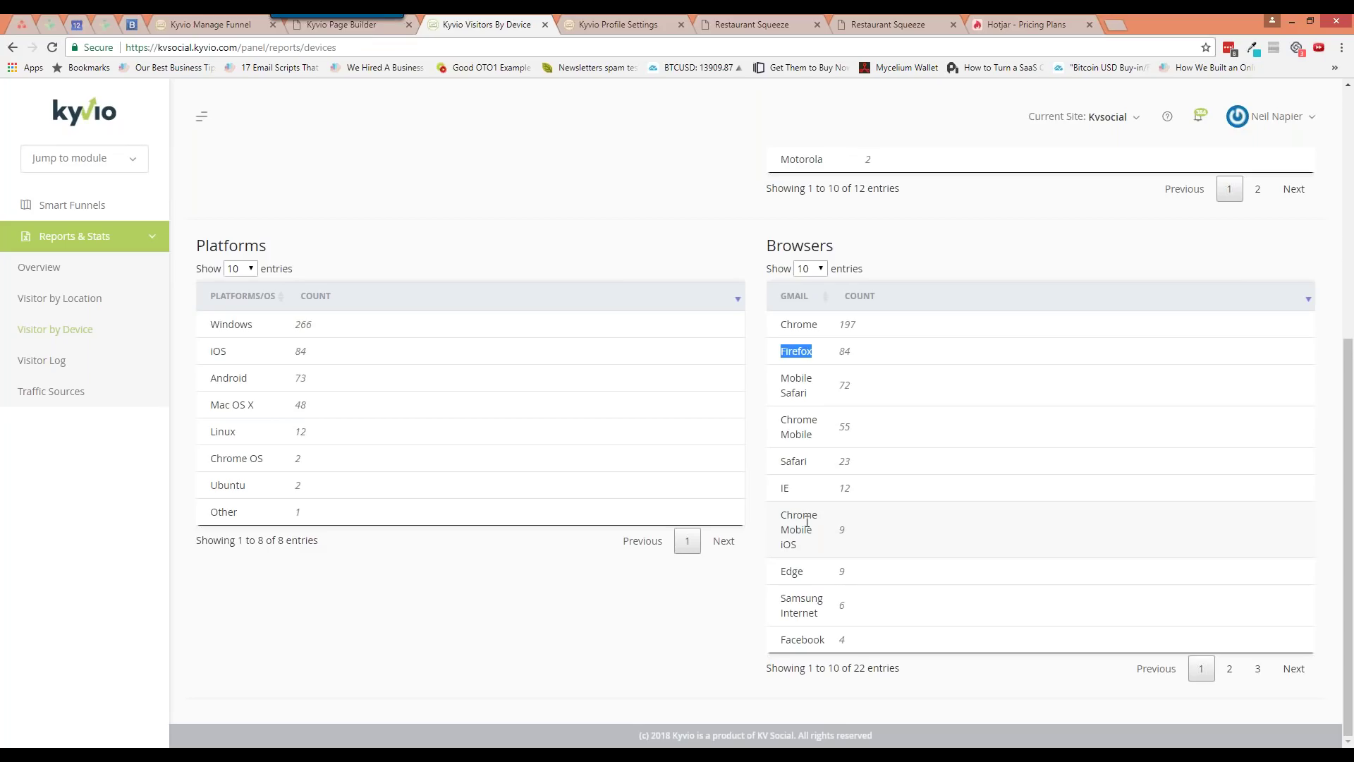
{"action": "left_click_drag", "start_coordinate": [780, 318], "coordinate": [865, 436]}
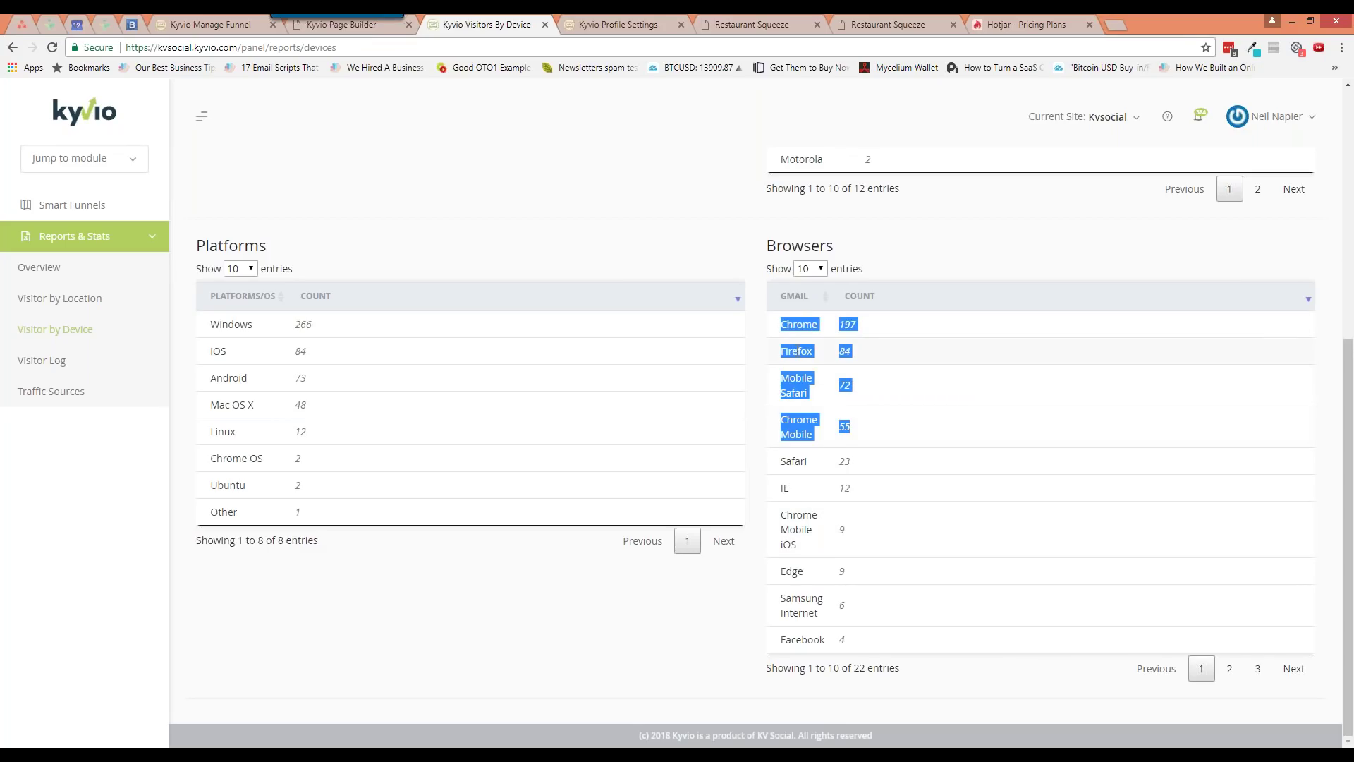
{"action": "left_click", "coordinate": [296, 527]}
{"action": "left_click", "coordinate": [42, 360]}
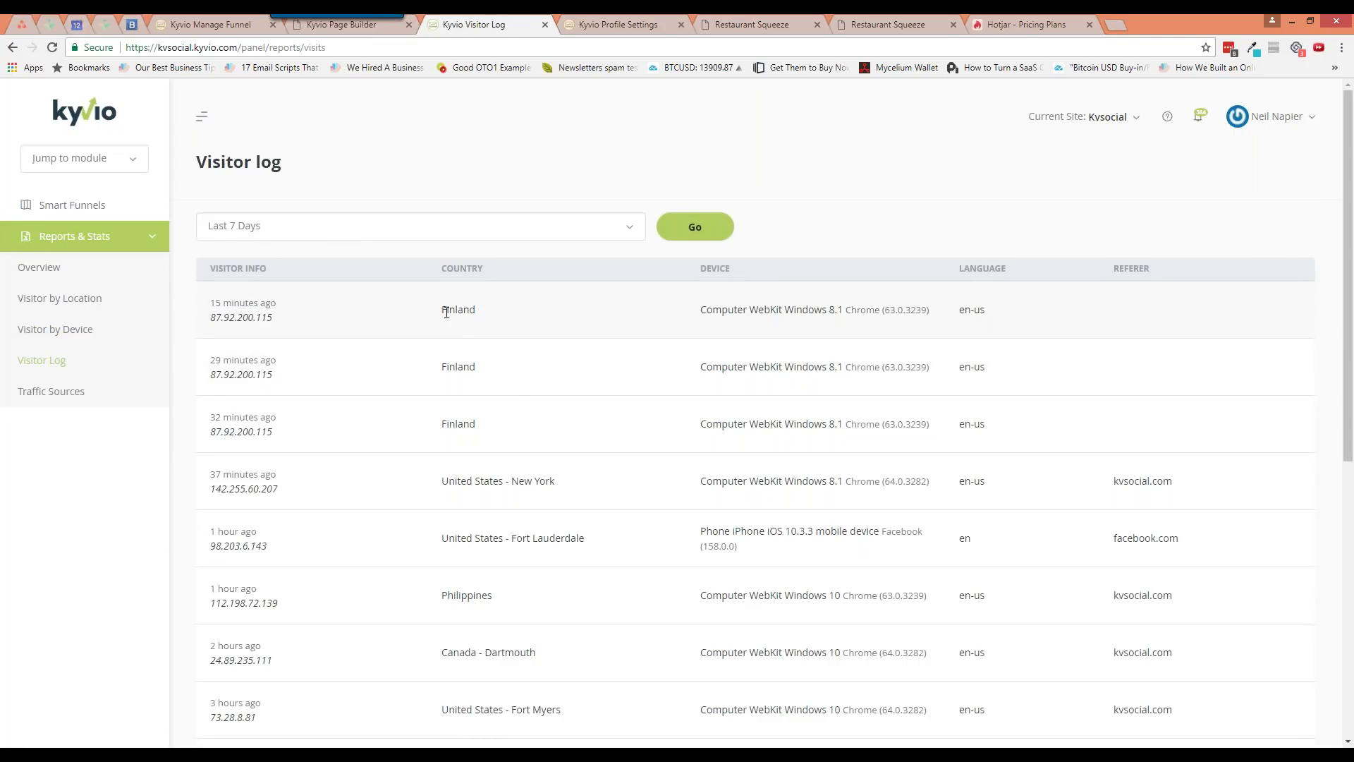
Highlight visitor details: first visitor's engine and Windows 8.1, fourth visitor's arrival time, city, Philippines entry
{"action": "double_click", "coordinate": [762, 311]}
{"action": "left_click_drag", "start_coordinate": [846, 311], "coordinate": [784, 311]}
{"action": "left_click", "coordinate": [995, 316]}
{"action": "left_click_drag", "start_coordinate": [211, 474], "coordinate": [321, 486]}
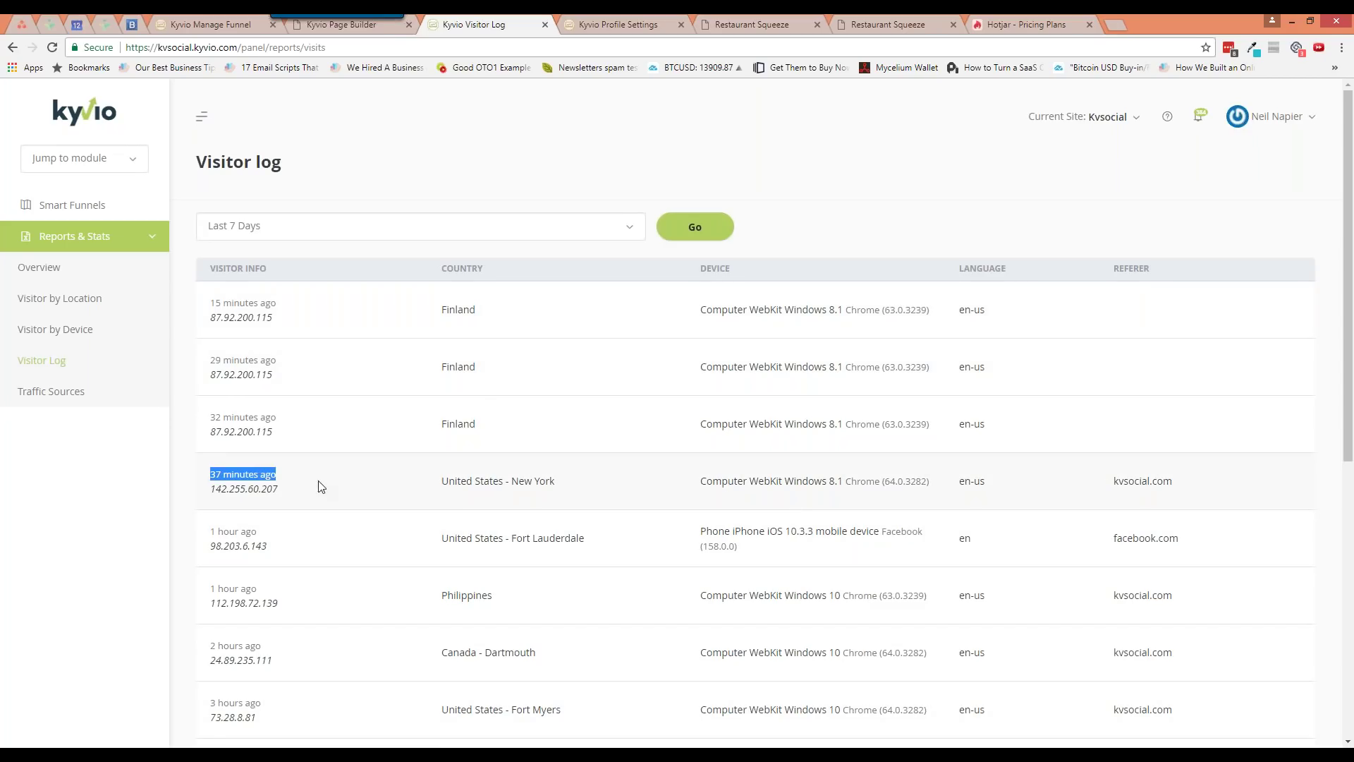
{"action": "left_click", "coordinate": [538, 486]}
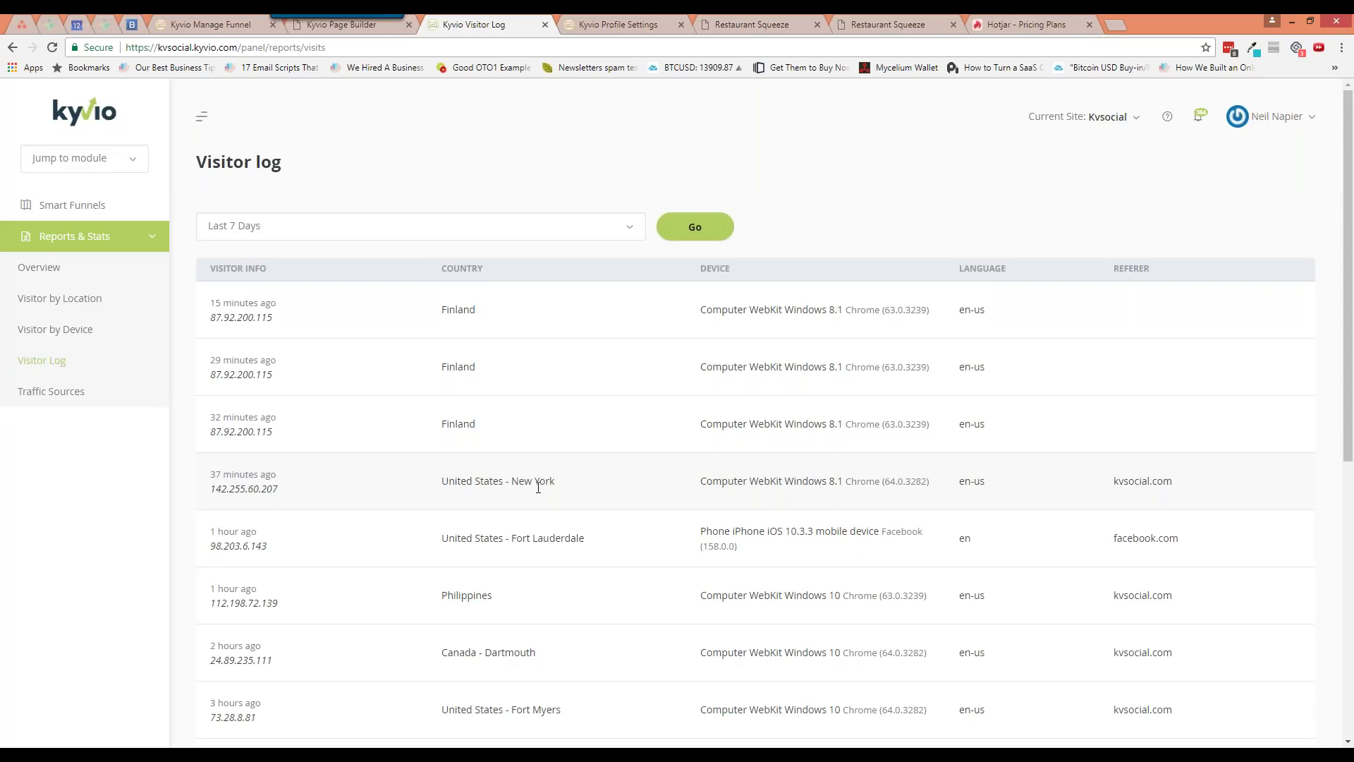
{"action": "left_click_drag", "start_coordinate": [516, 537], "coordinate": [598, 559]}
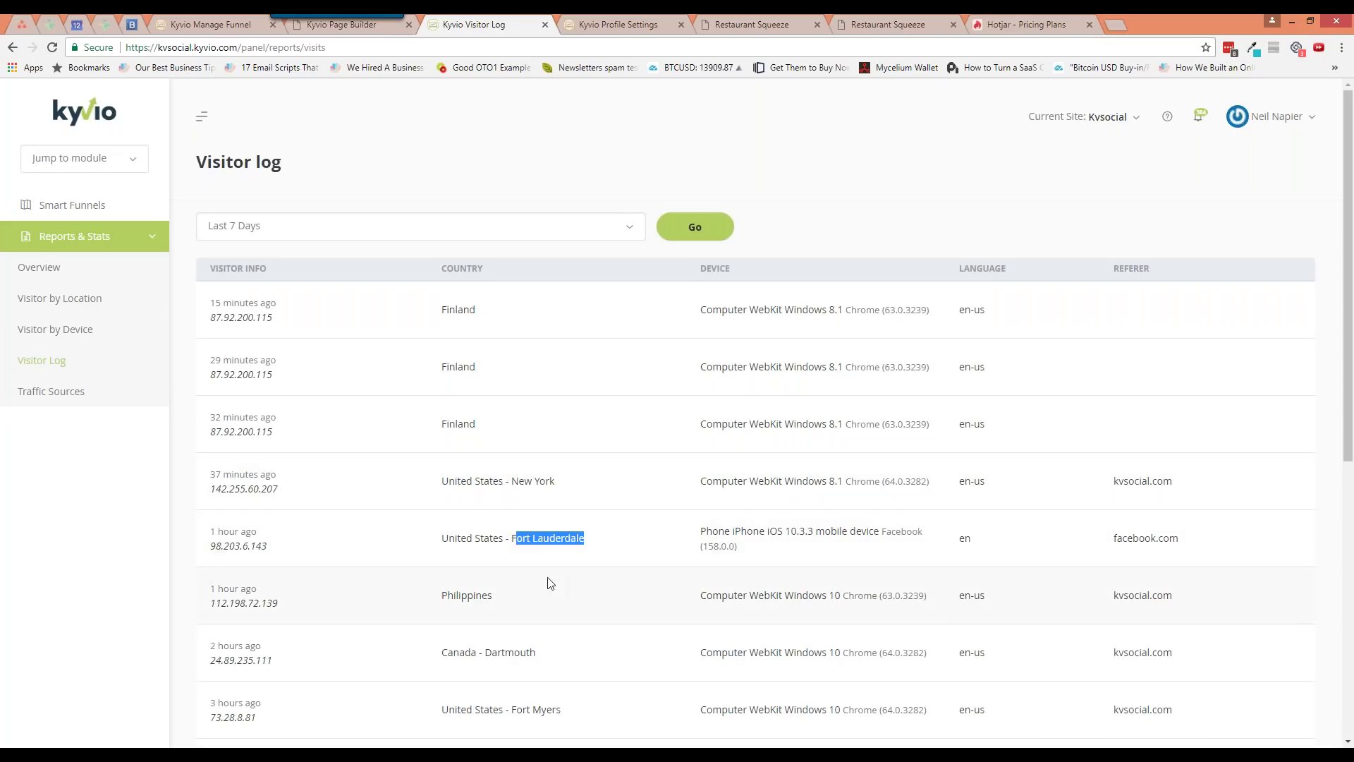
{"action": "double_click", "coordinate": [469, 595]}
{"action": "left_click", "coordinate": [498, 598]}
Scroll through the visitor log and open the Traffic Sources report
{"action": "scroll", "coordinate": [525, 614], "scroll_direction": "down", "scroll_amount": 1}
{"action": "scroll", "coordinate": [529, 618], "scroll_direction": "down", "scroll_amount": 8}
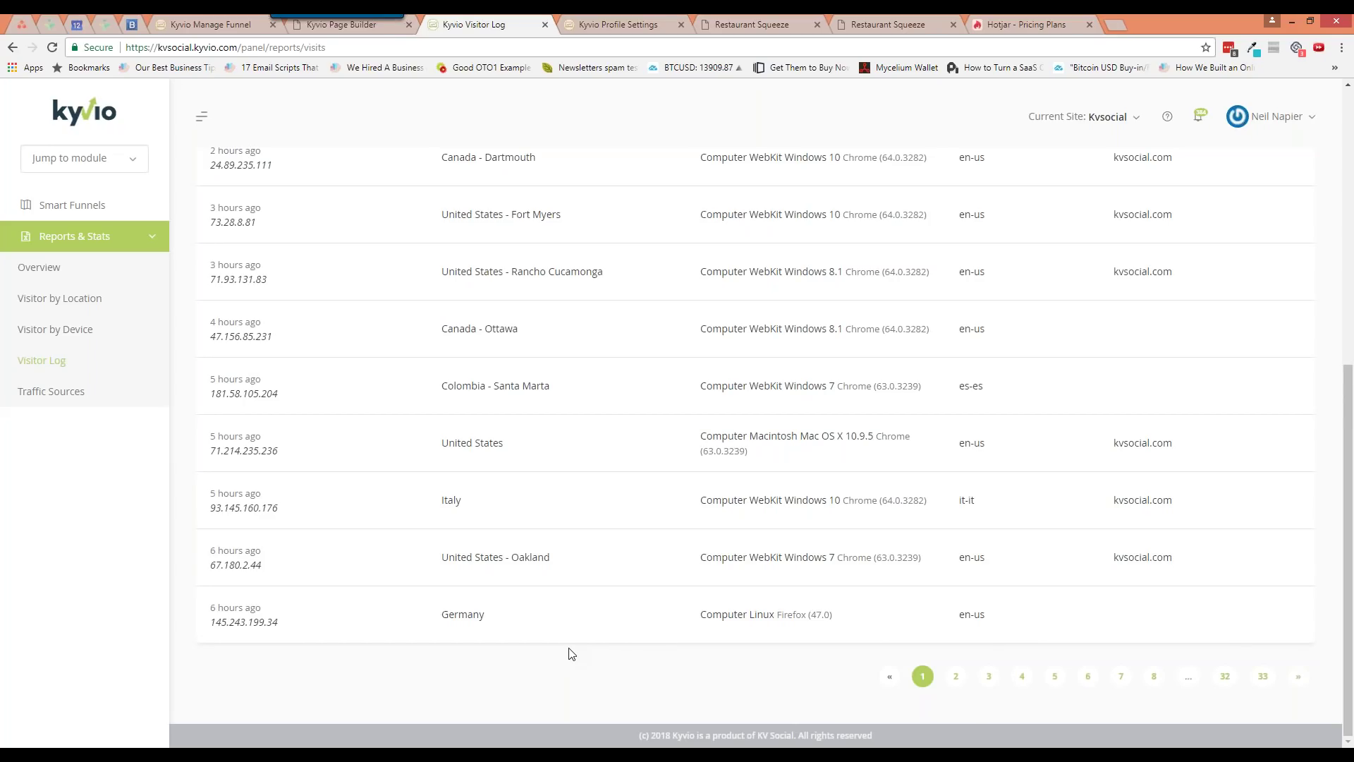
{"action": "scroll", "coordinate": [571, 654], "scroll_direction": "up", "scroll_amount": 1}
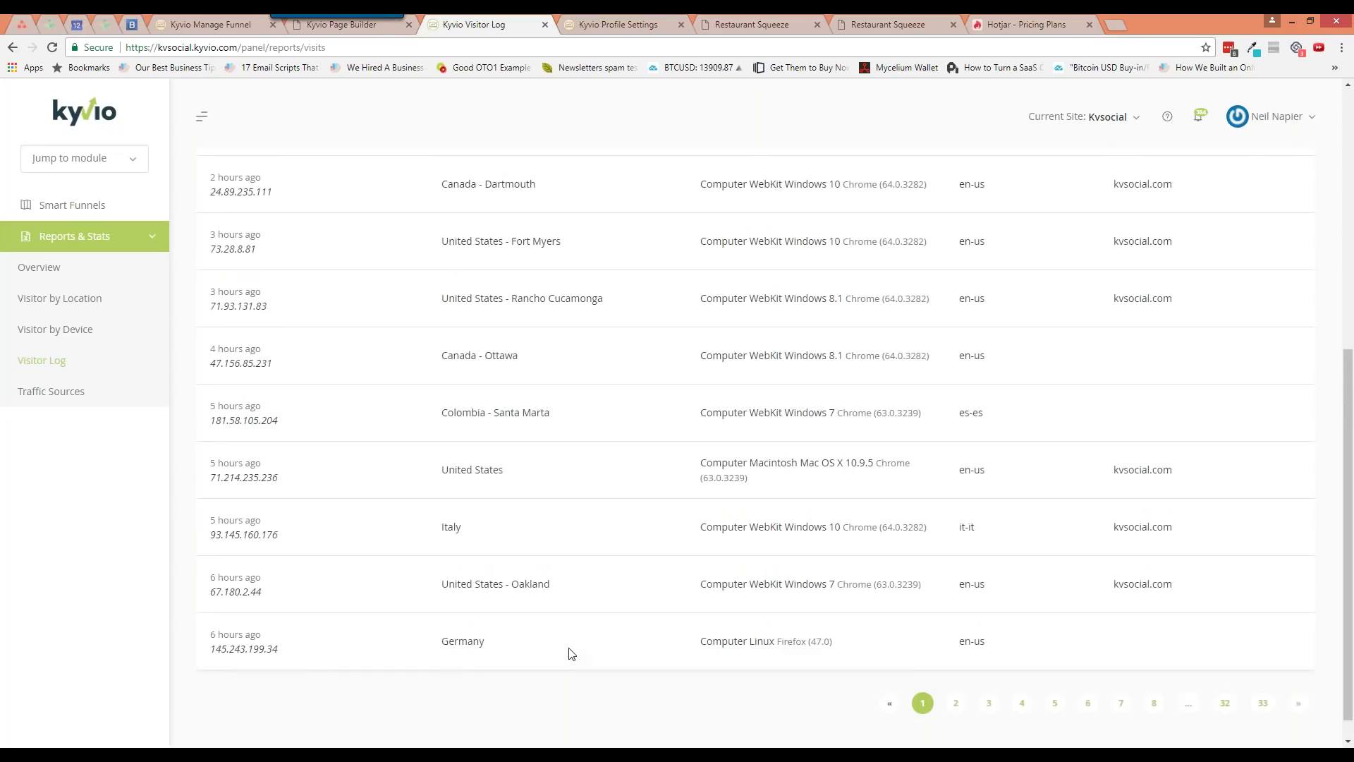
{"action": "scroll", "coordinate": [572, 654], "scroll_direction": "up", "scroll_amount": 1}
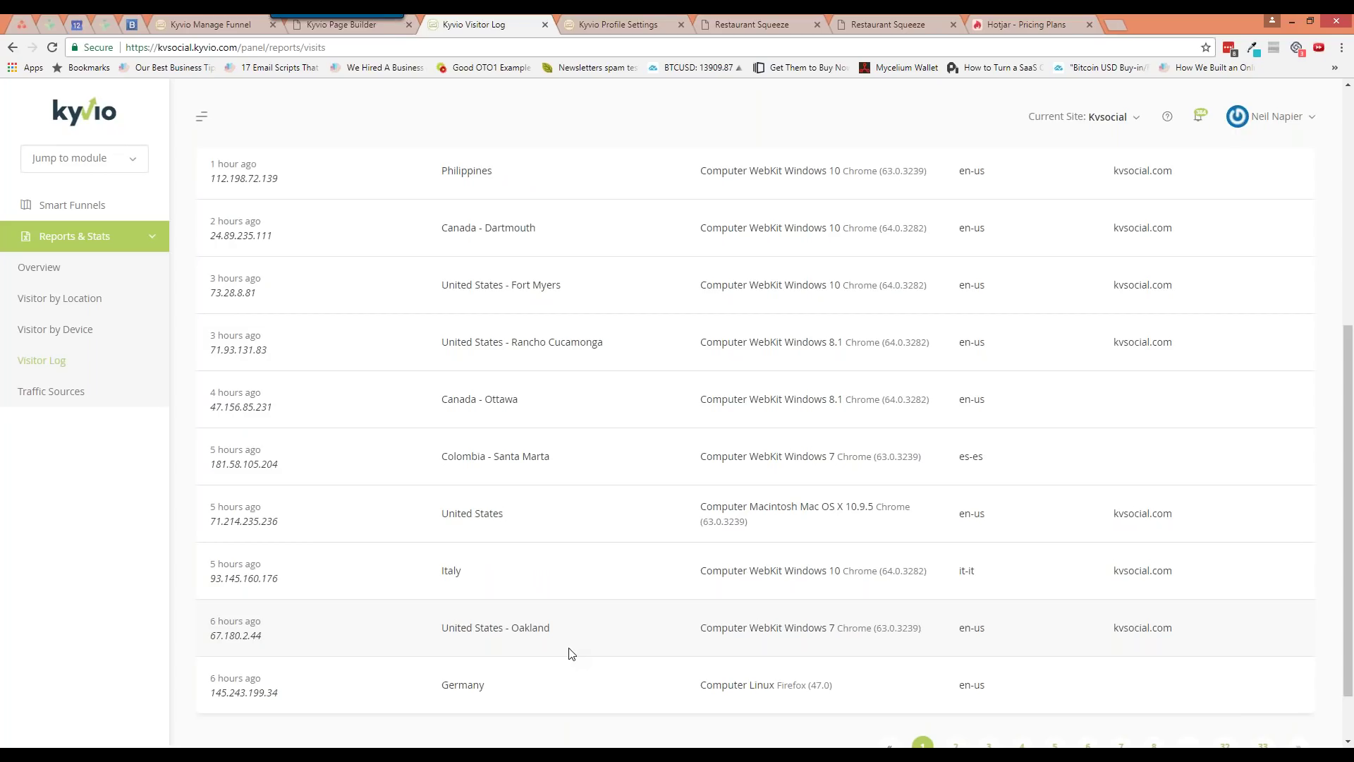
{"action": "scroll", "coordinate": [568, 650], "scroll_direction": "up", "scroll_amount": 6}
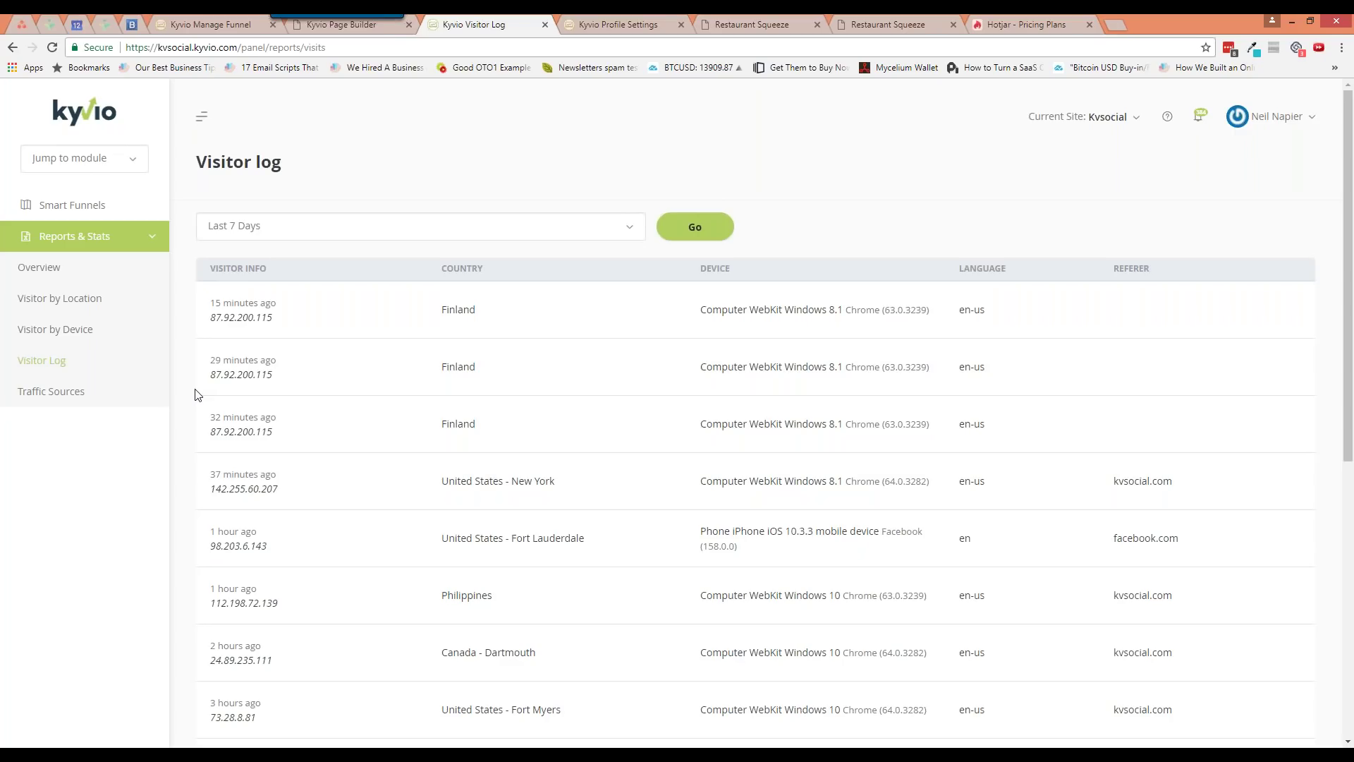
{"action": "left_click", "coordinate": [96, 397]}
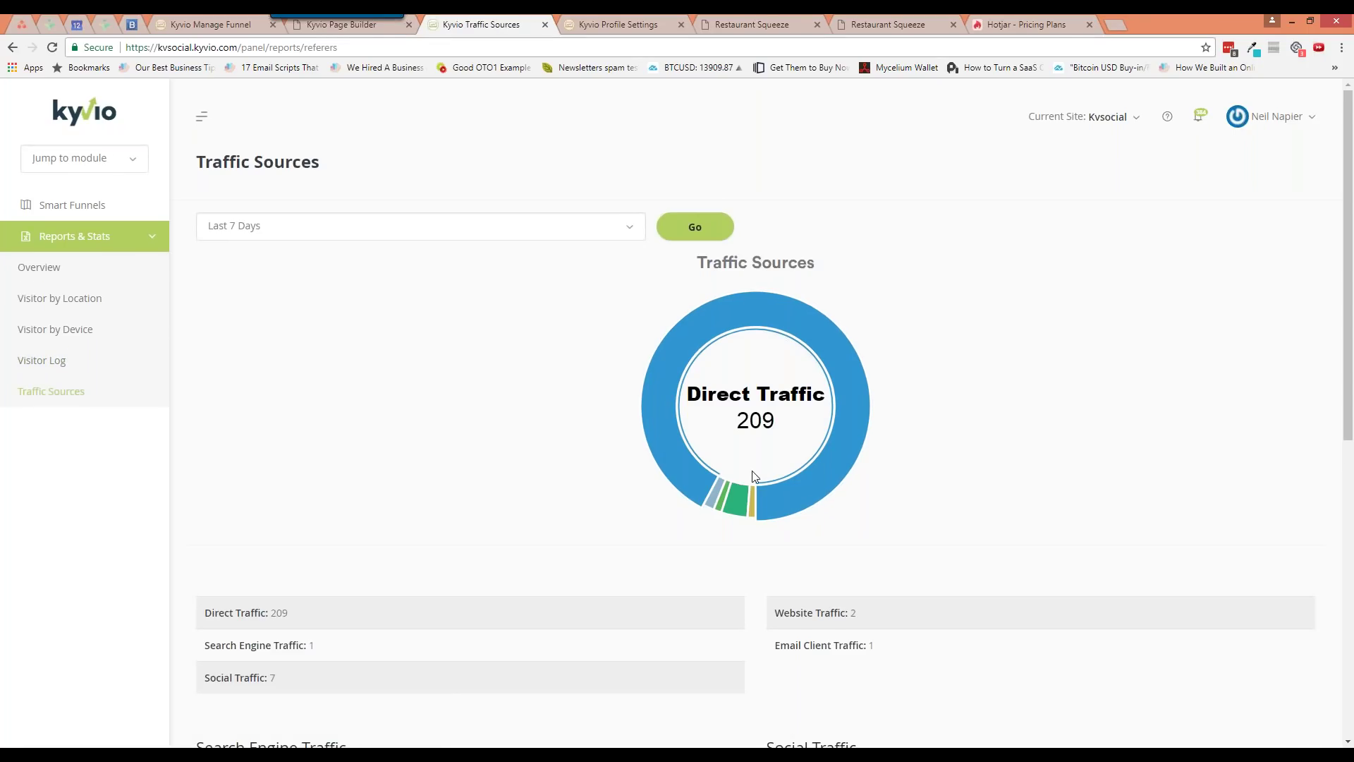
Switch Traffic Sources to Last 90 Days: 3,630 direct, 1,024 social, 13 website, 2 email visits
{"action": "scroll", "coordinate": [795, 518], "scroll_direction": "down", "scroll_amount": 1}
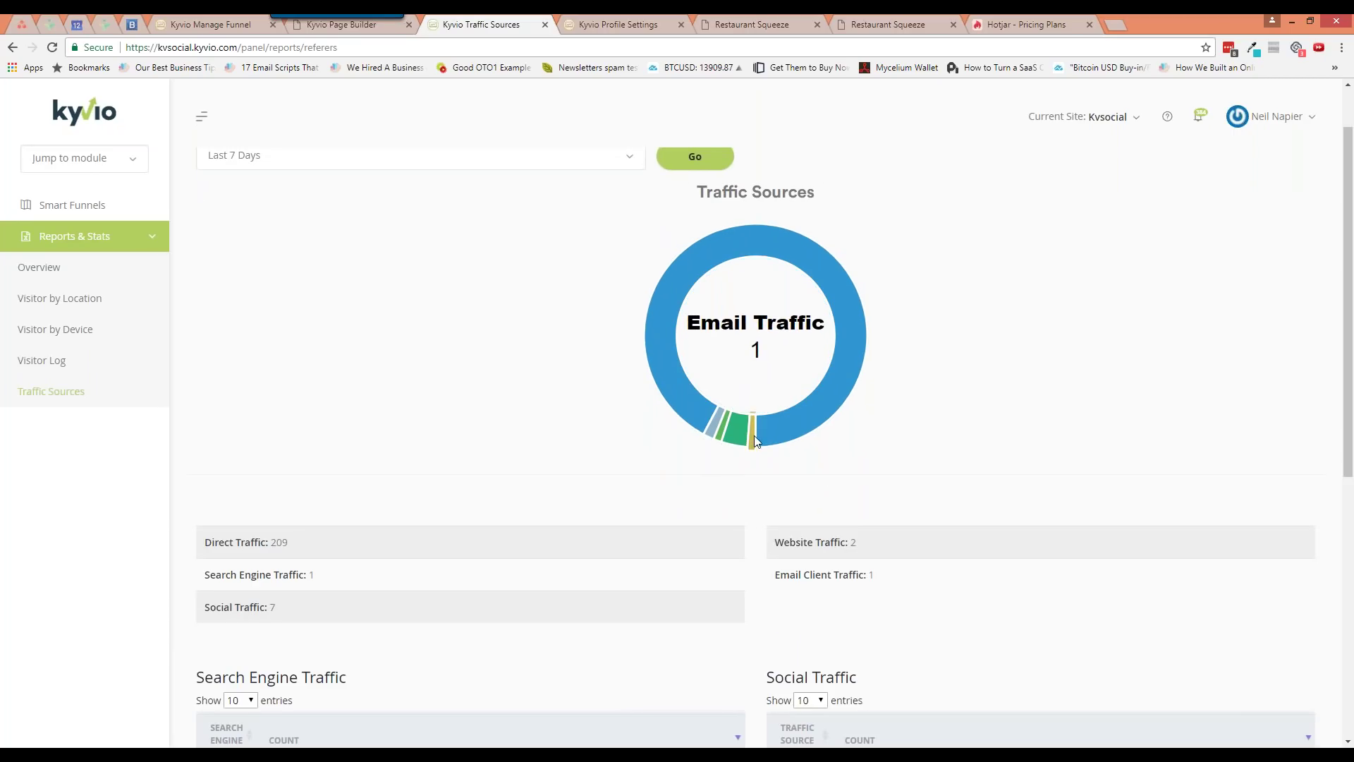
{"action": "scroll", "coordinate": [808, 515], "scroll_direction": "down", "scroll_amount": 4}
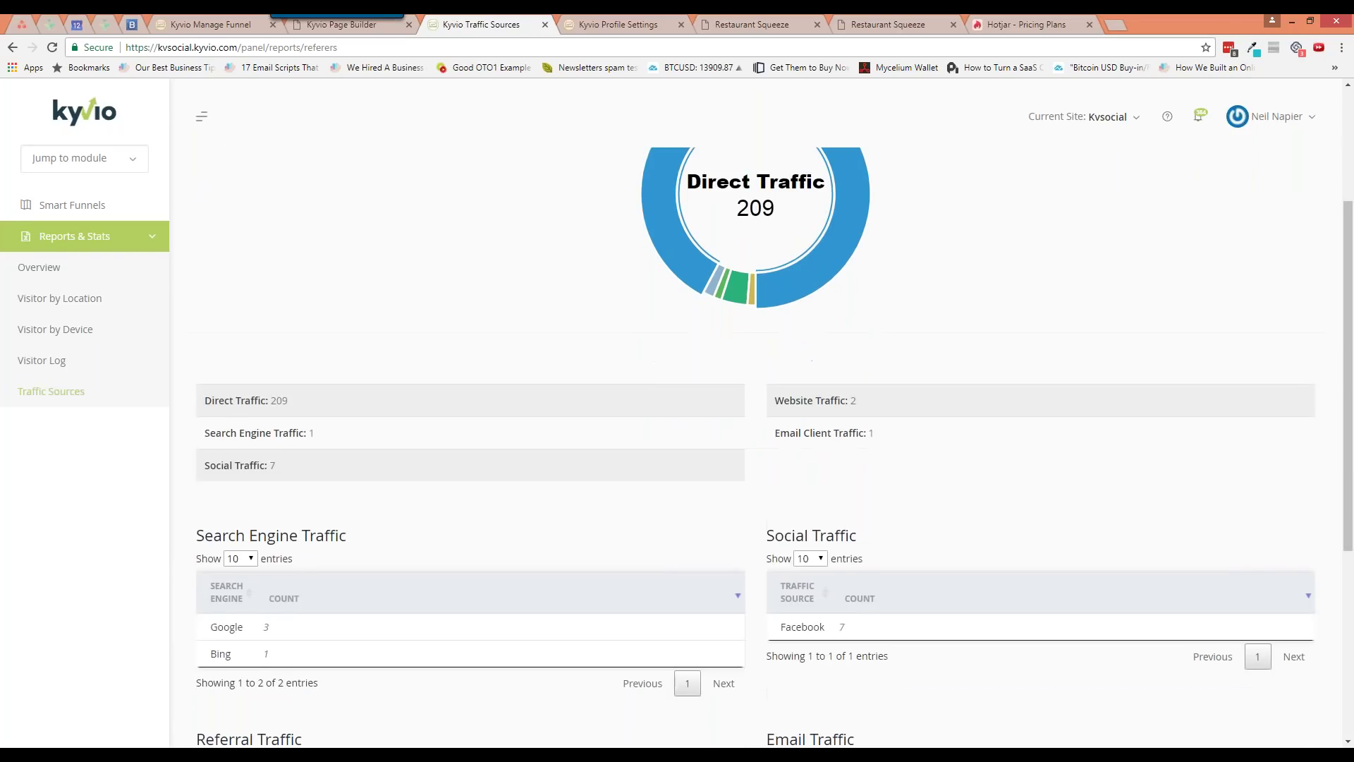
{"action": "scroll", "coordinate": [605, 548], "scroll_direction": "down", "scroll_amount": 3}
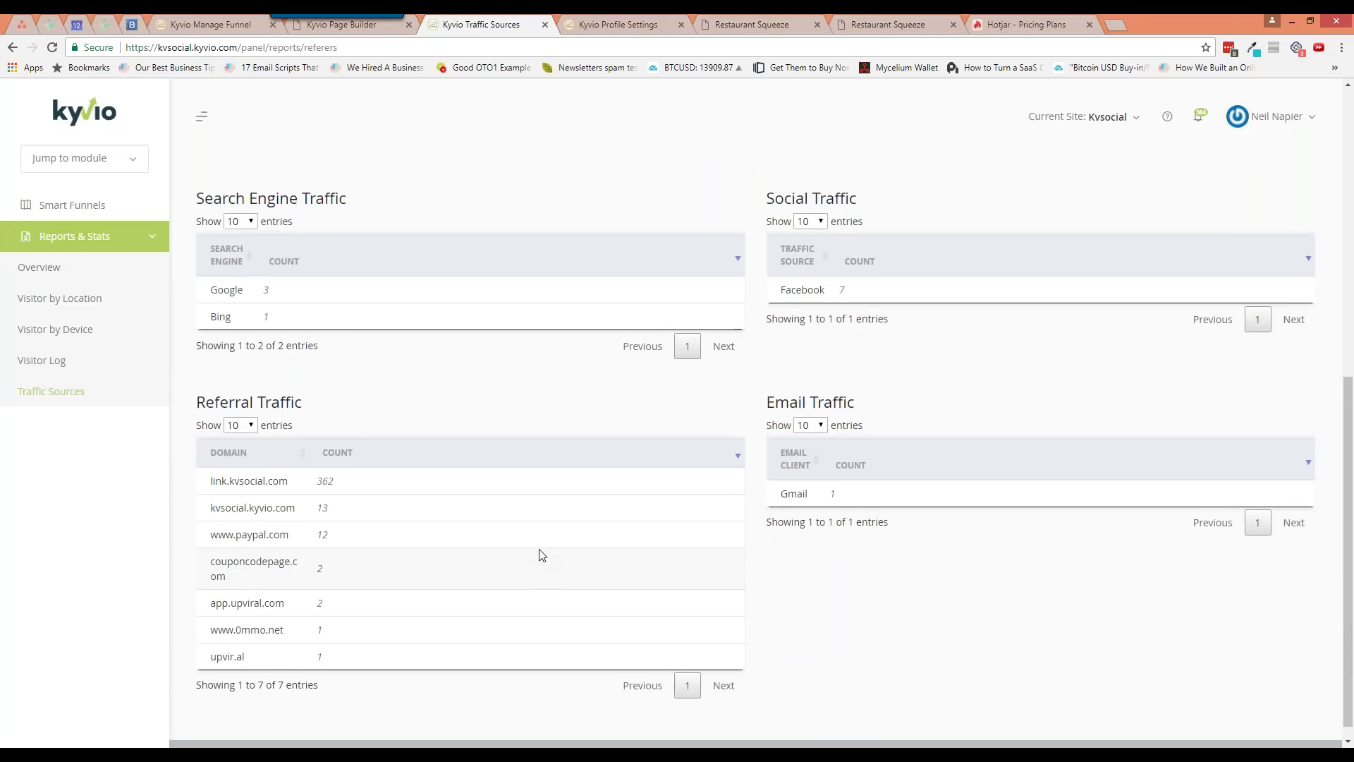
{"action": "scroll", "coordinate": [296, 485], "scroll_direction": "up", "scroll_amount": 3}
{"action": "scroll", "coordinate": [341, 503], "scroll_direction": "up", "scroll_amount": 5}
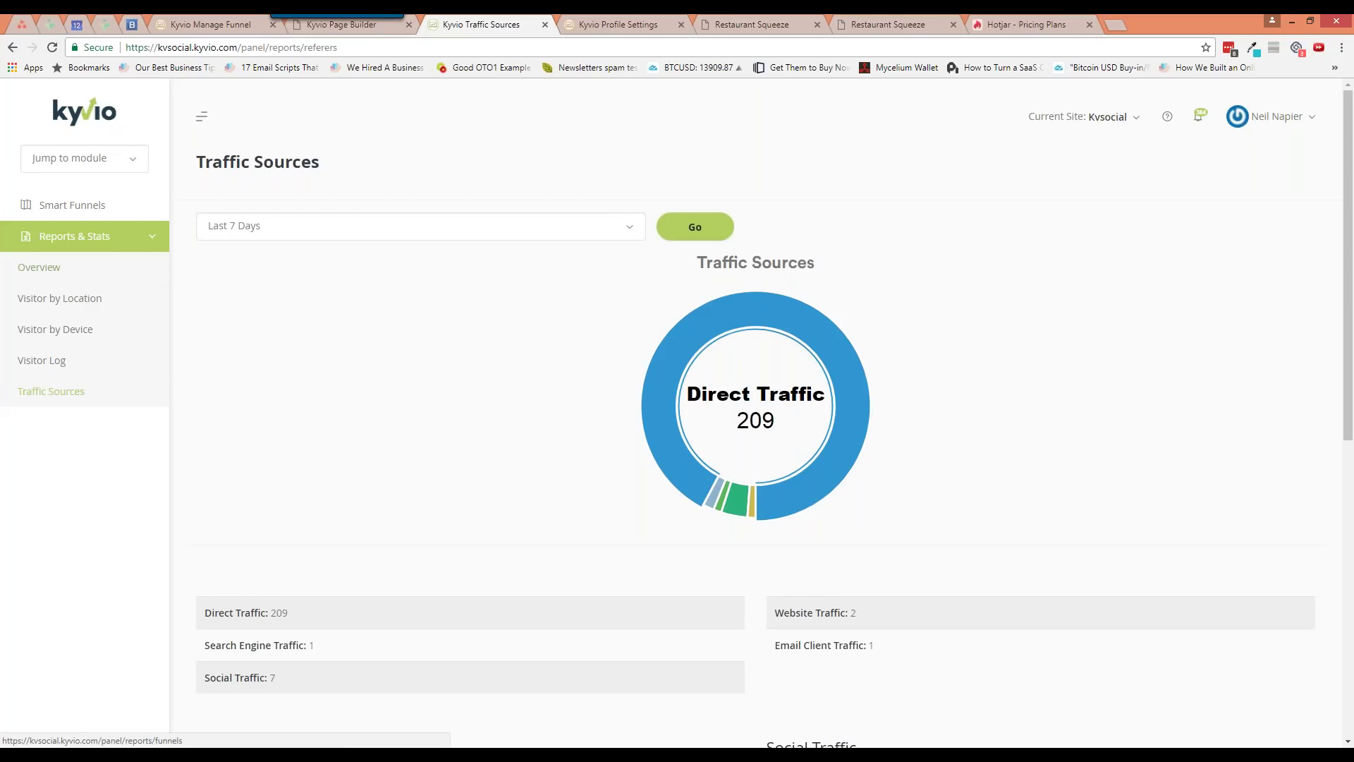
{"action": "left_click", "coordinate": [289, 227]}
{"action": "left_click", "coordinate": [300, 354]}
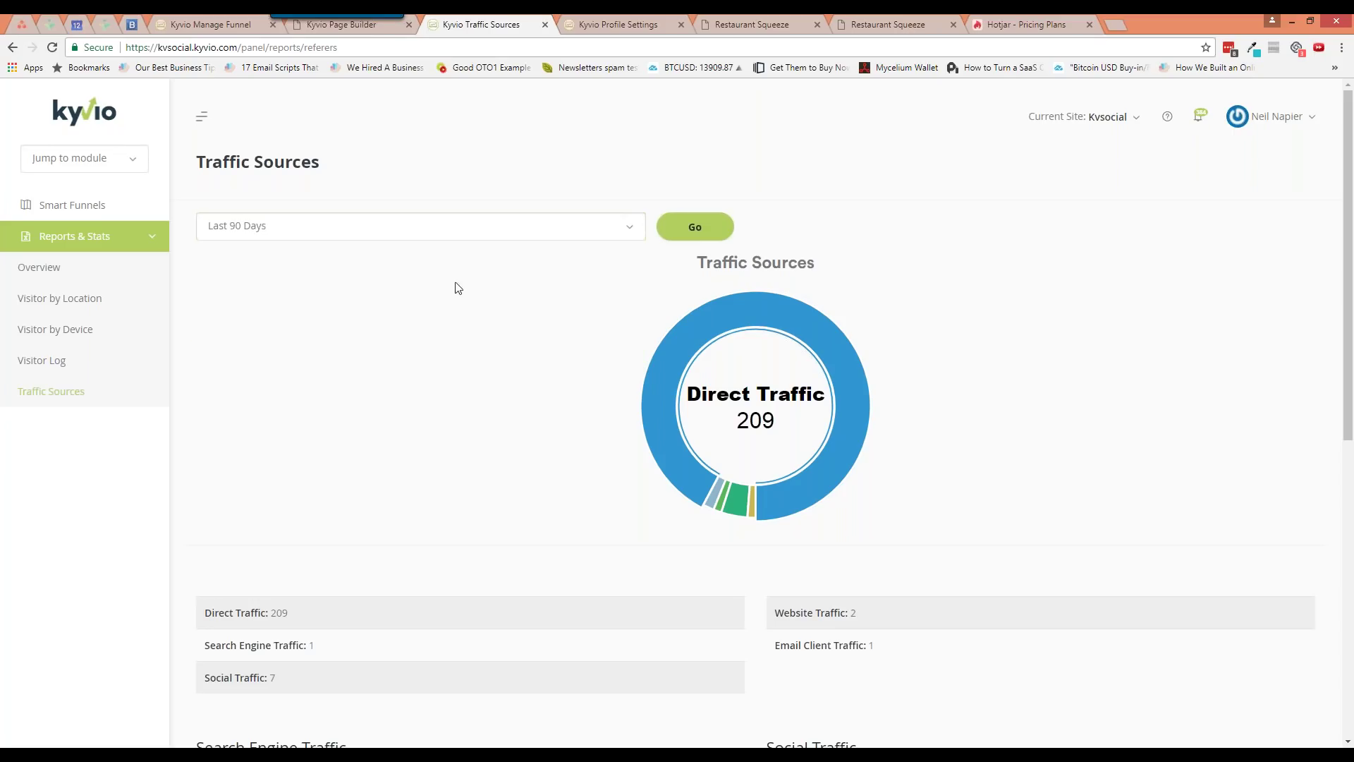
{"action": "left_click", "coordinate": [694, 239]}
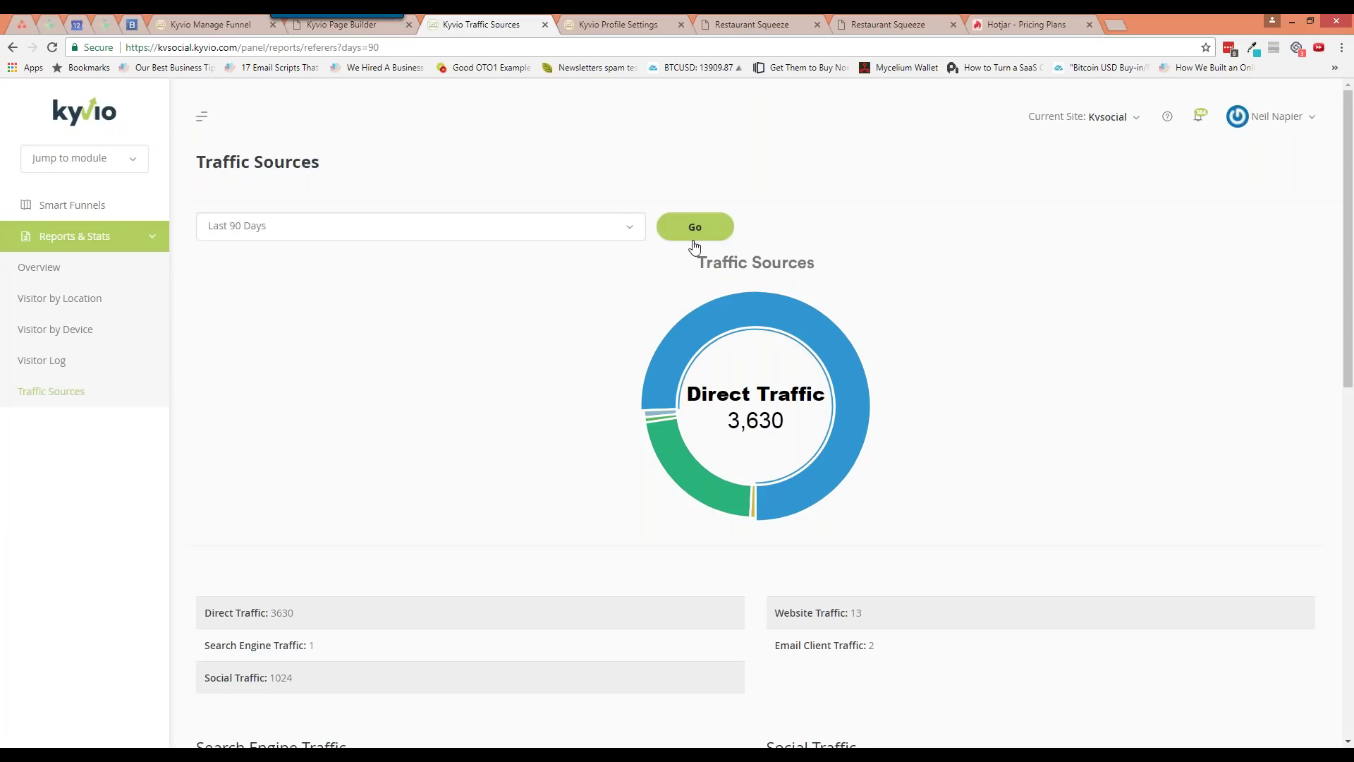
{"action": "mouse_move", "coordinate": [690, 509]}
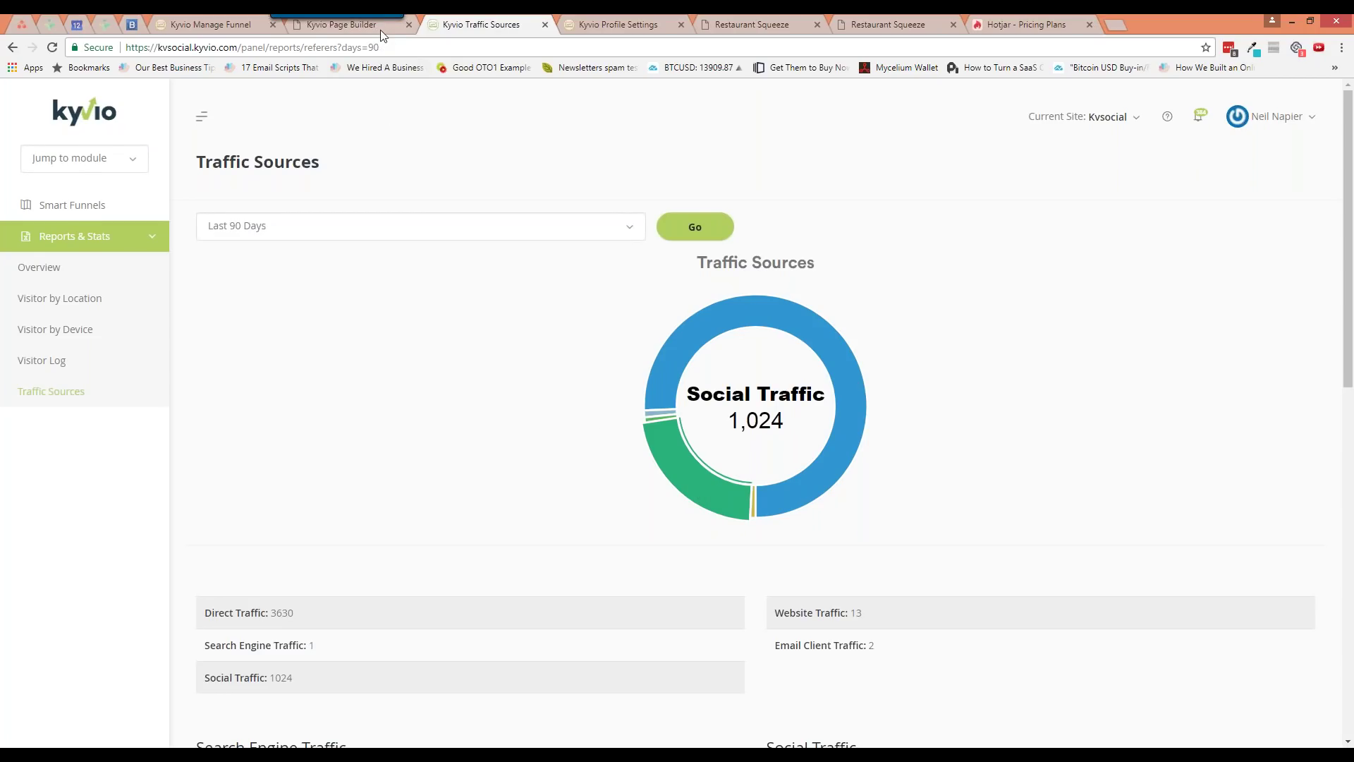
Look at the Page Builder tab, then return to Account Settings listing Smart Funnels through Support Desk
{"action": "left_click", "coordinate": [353, 25]}
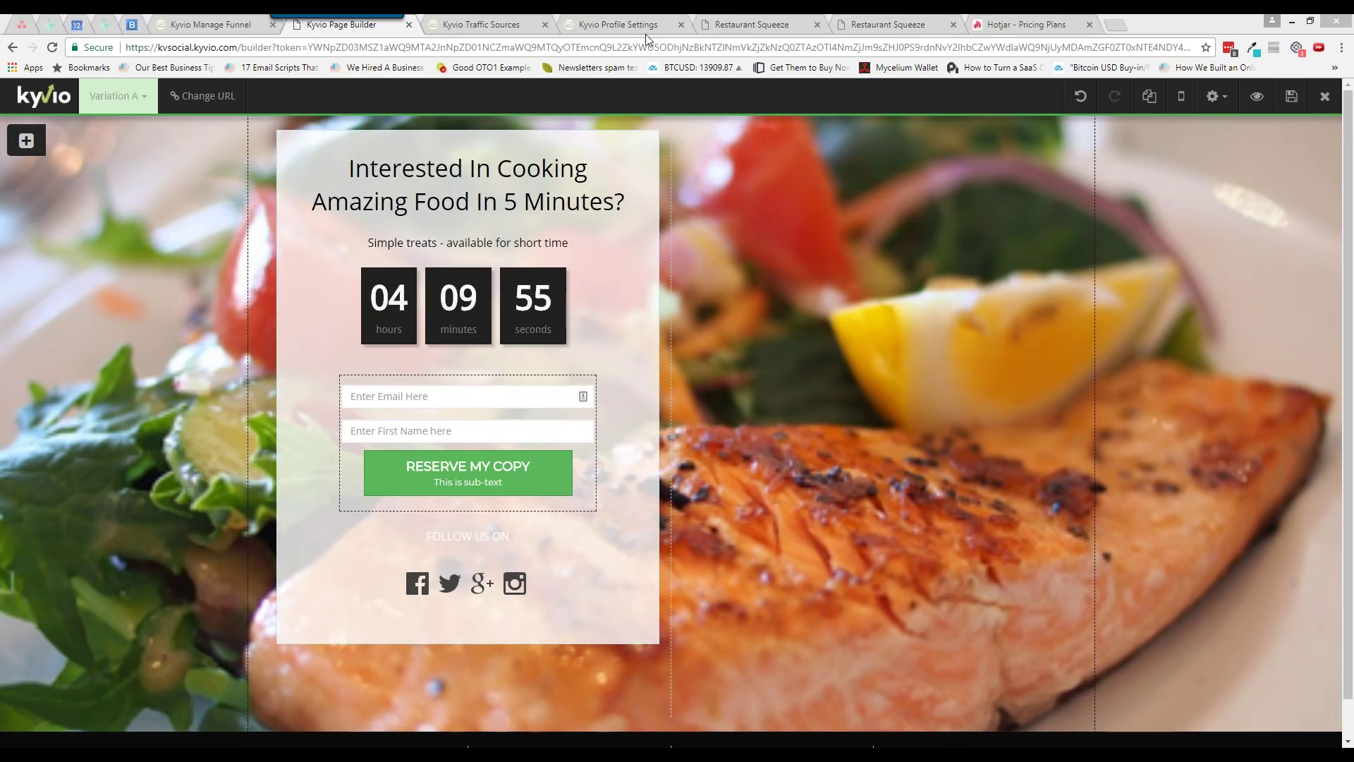
{"action": "left_click", "coordinate": [604, 29]}
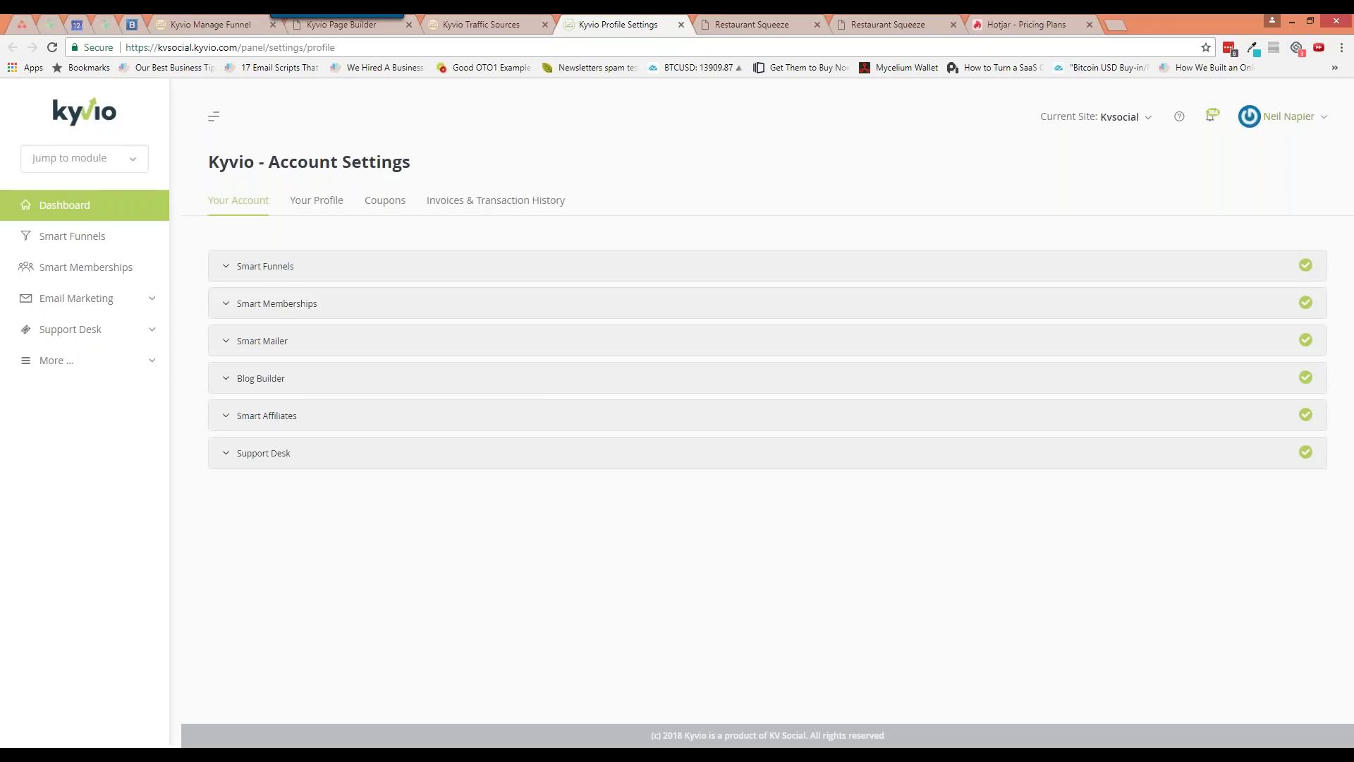
Turn on Powered By for general display and funnels, save the profile, and view the Restaurant Squeeze preview
{"action": "left_click", "coordinate": [1293, 118]}
{"action": "left_click", "coordinate": [1254, 250]}
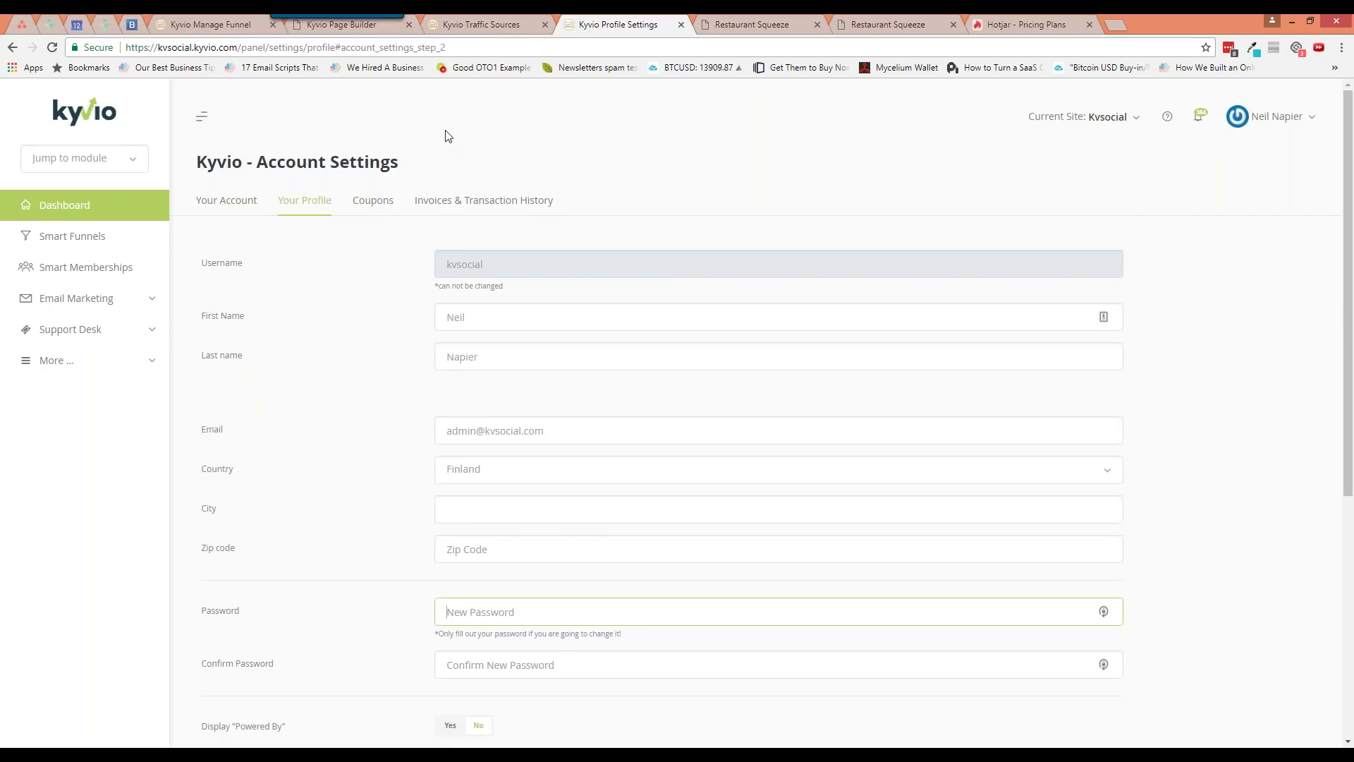
{"action": "left_click", "coordinate": [393, 379]}
{"action": "scroll", "coordinate": [393, 380], "scroll_direction": "down", "scroll_amount": 4}
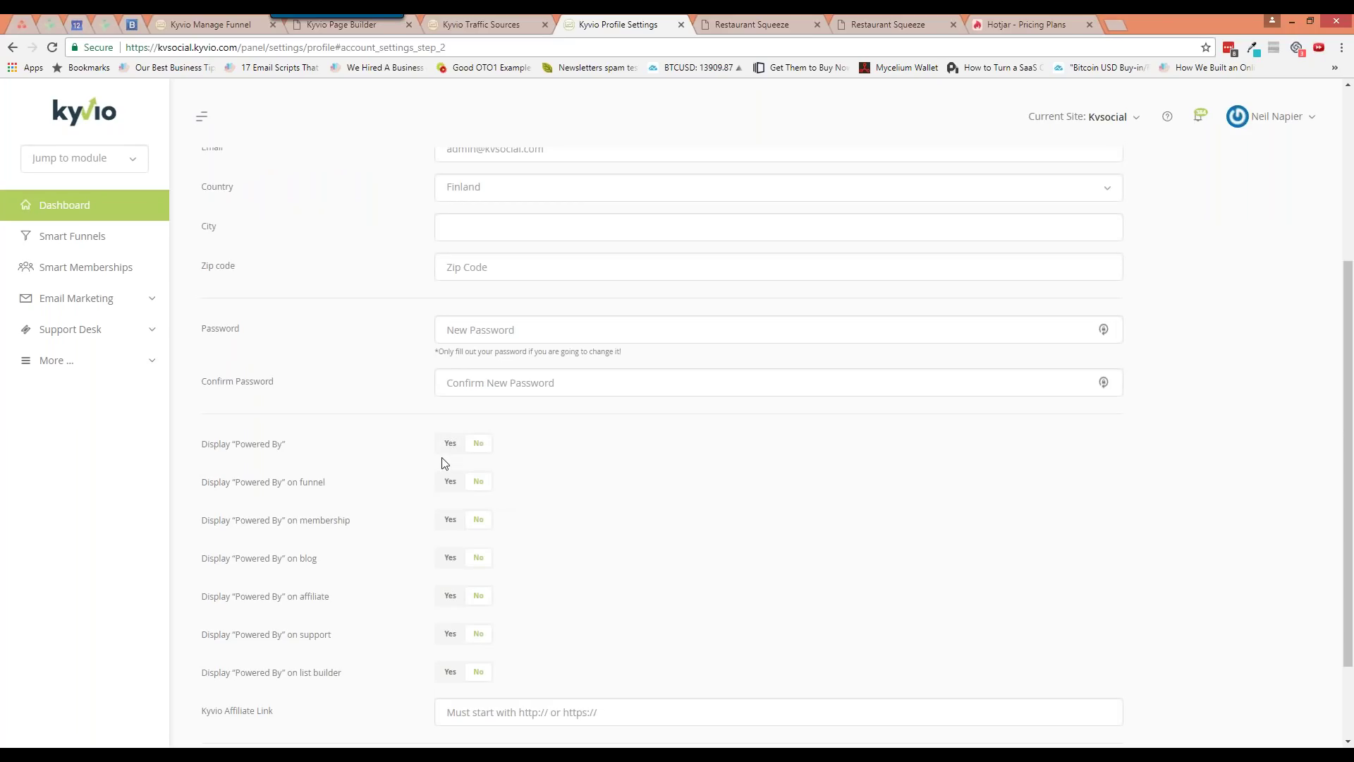
{"action": "scroll", "coordinate": [444, 463], "scroll_direction": "down", "scroll_amount": 2}
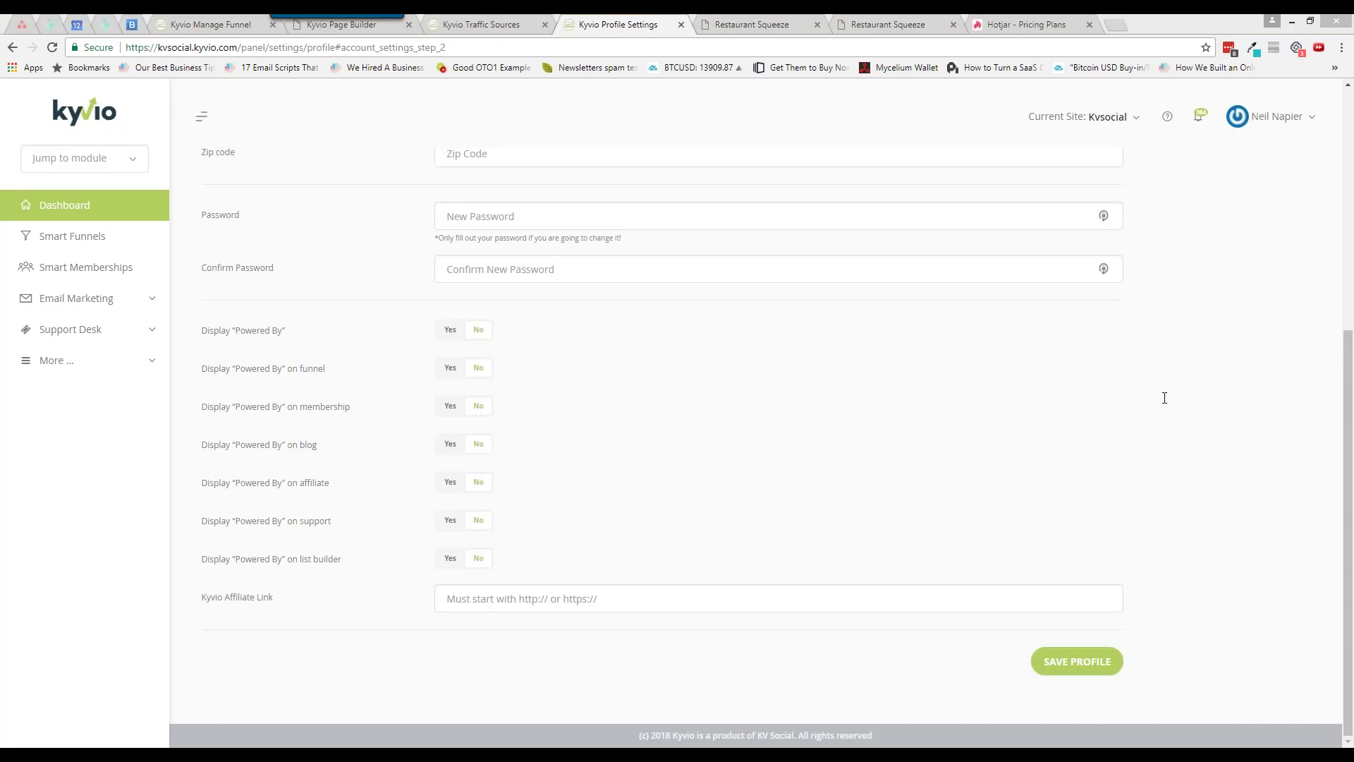
{"action": "left_click", "coordinate": [452, 333]}
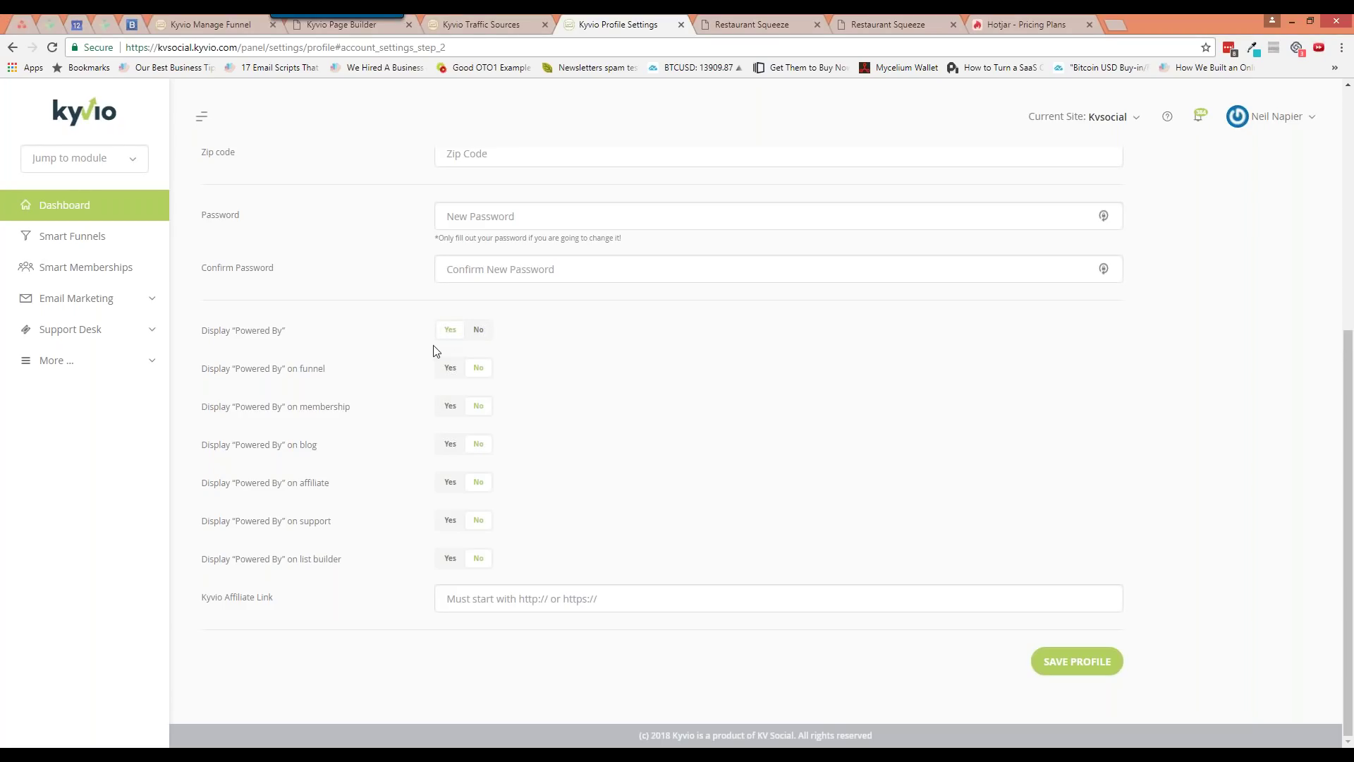
{"action": "left_click", "coordinate": [456, 376]}
{"action": "left_click", "coordinate": [1048, 662]}
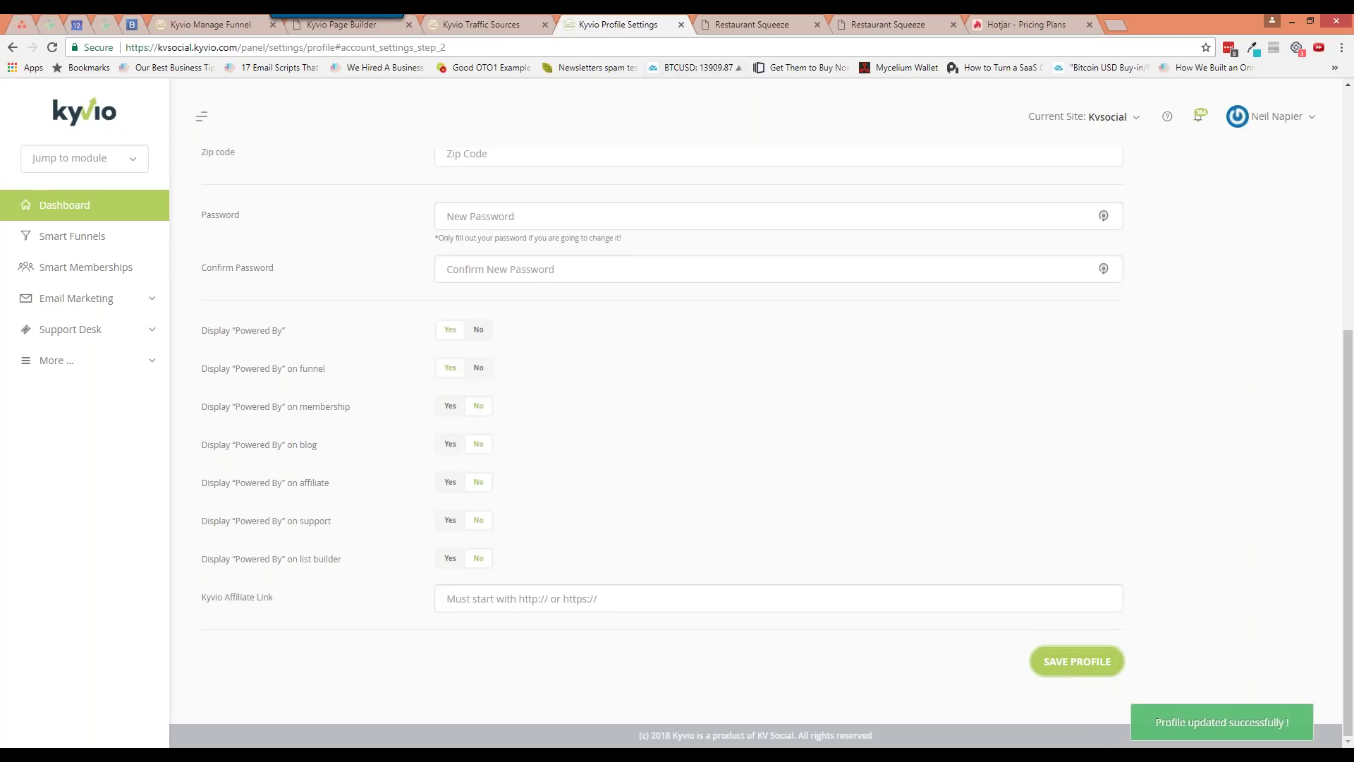
{"action": "left_click", "coordinate": [761, 26]}
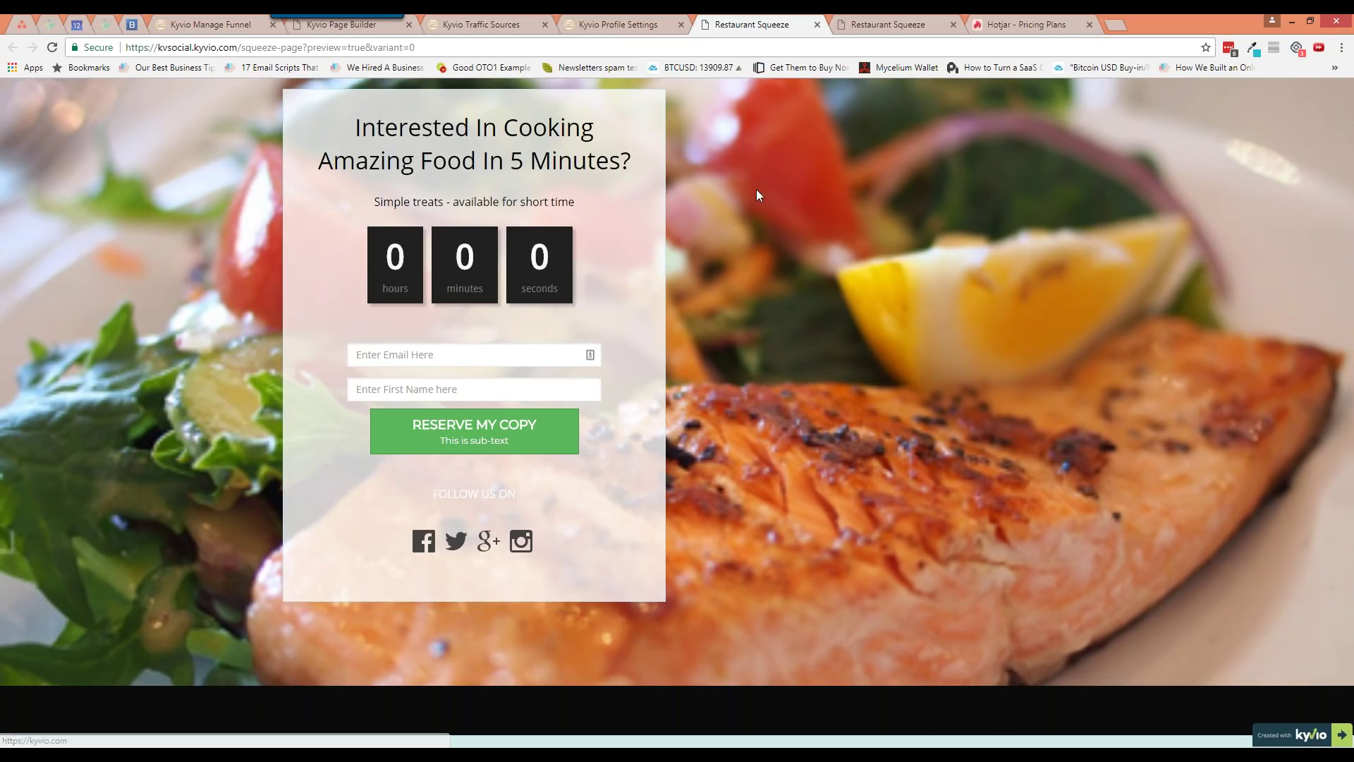
Recheck the Restaurant Squeeze preview between Profile Settings visits, leaving the Kyvio Affiliate Link empty
{"action": "left_click", "coordinate": [655, 26]}
{"action": "left_click", "coordinate": [569, 600]}
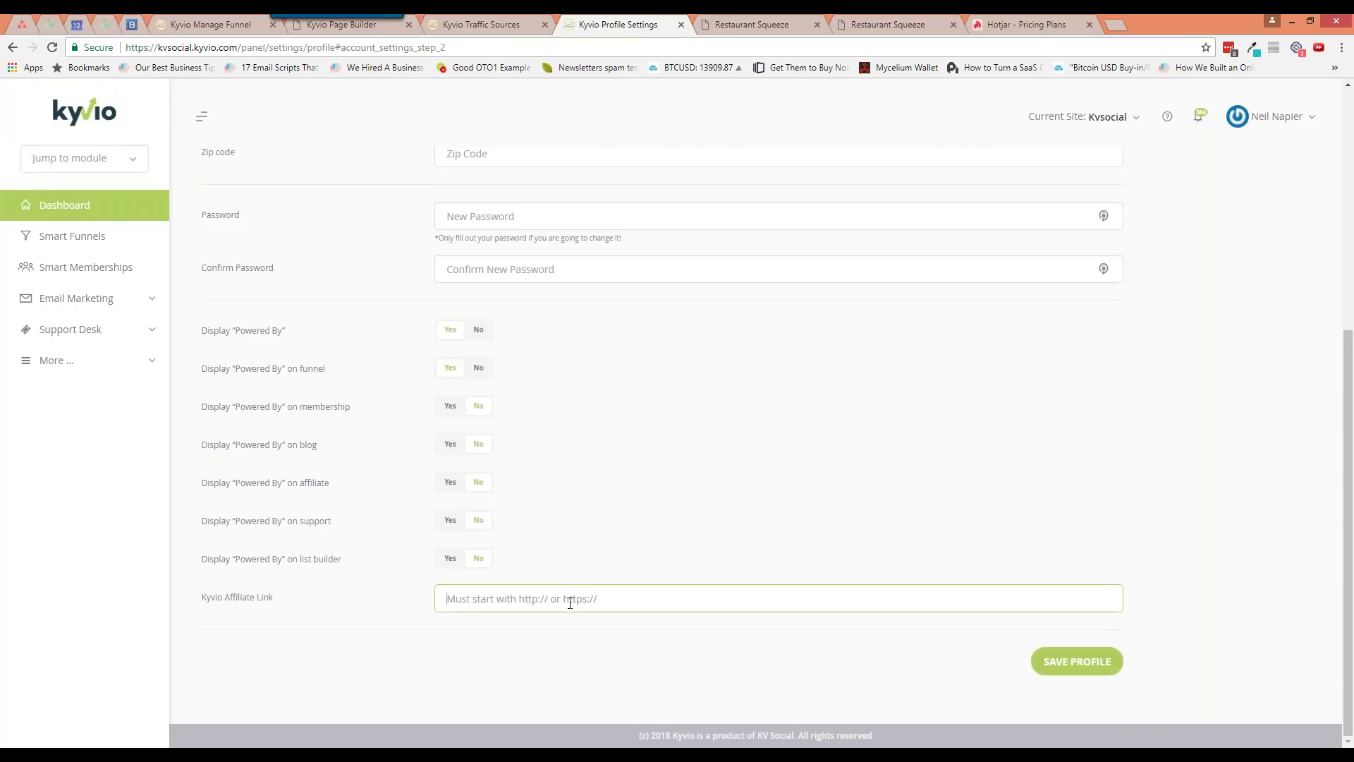
{"action": "left_click", "coordinate": [751, 27]}
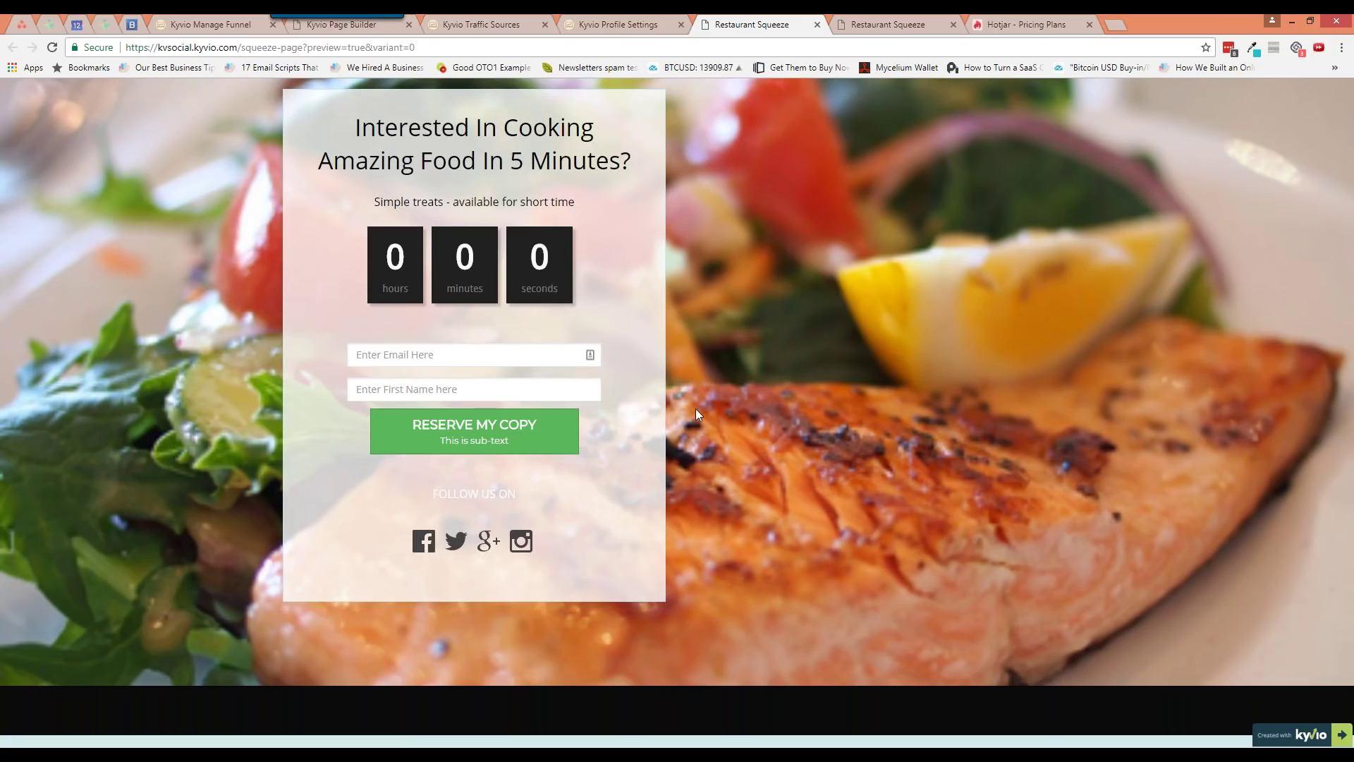
{"action": "left_click", "coordinate": [638, 25]}
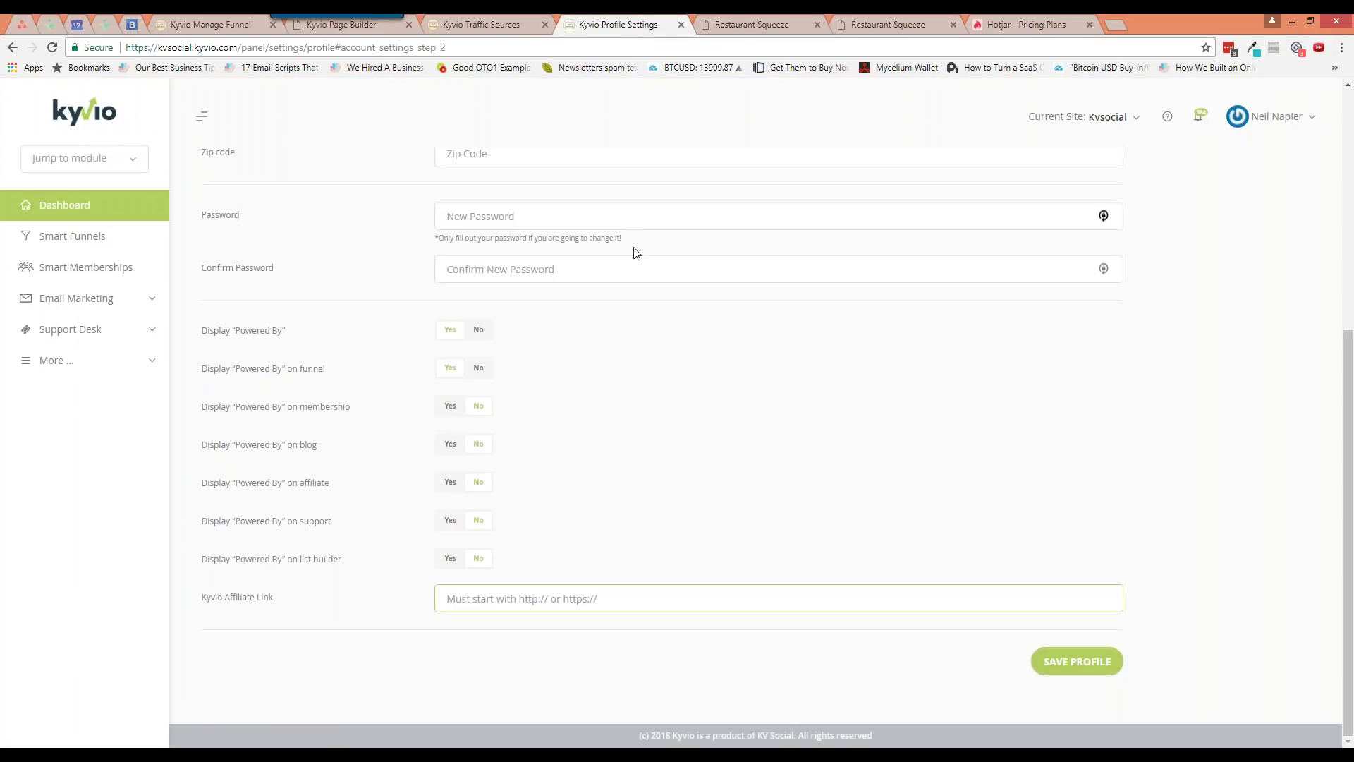
Find Live Workshop Optin + Upsell on page 2 of Smart Funnels and open its pages
{"action": "left_click", "coordinate": [497, 25]}
{"action": "left_click", "coordinate": [101, 205]}
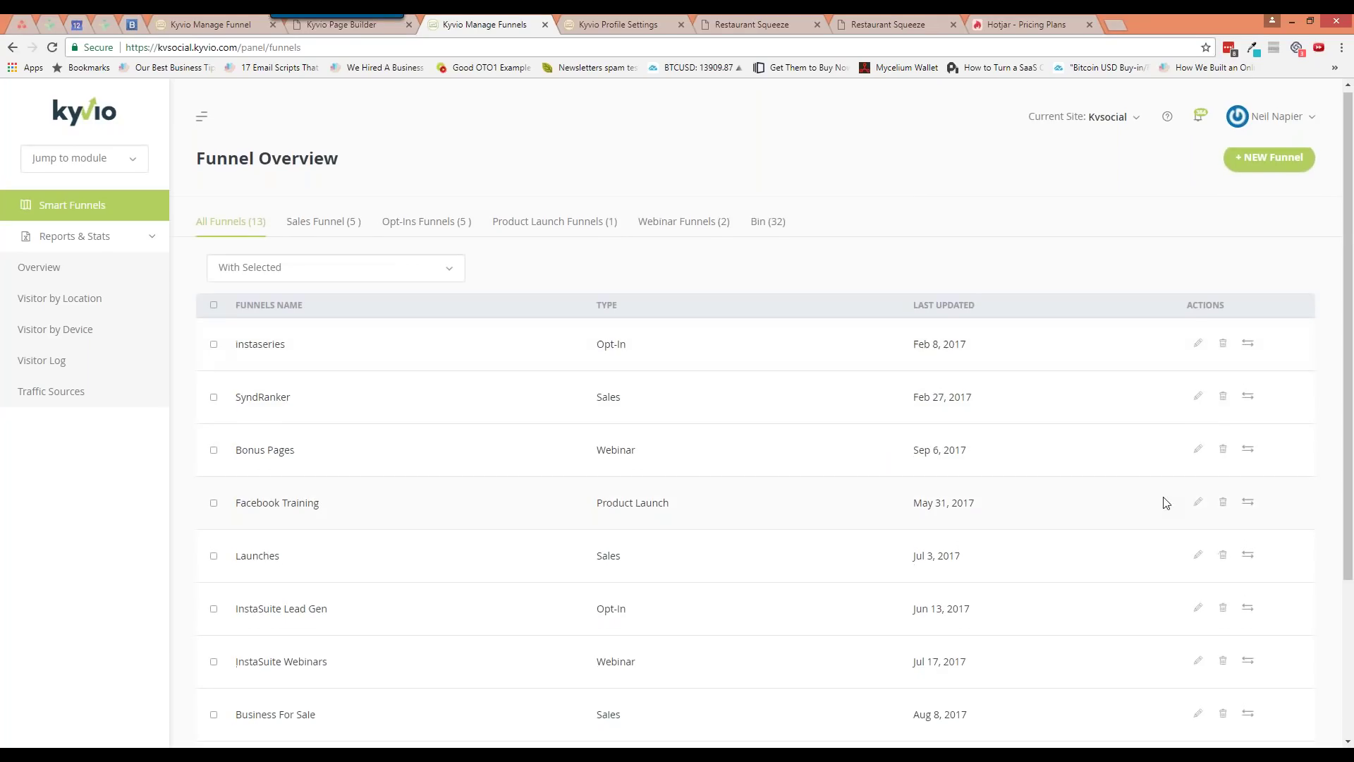
{"action": "scroll", "coordinate": [1192, 564], "scroll_direction": "down", "scroll_amount": 3}
{"action": "left_click", "coordinate": [1307, 652]}
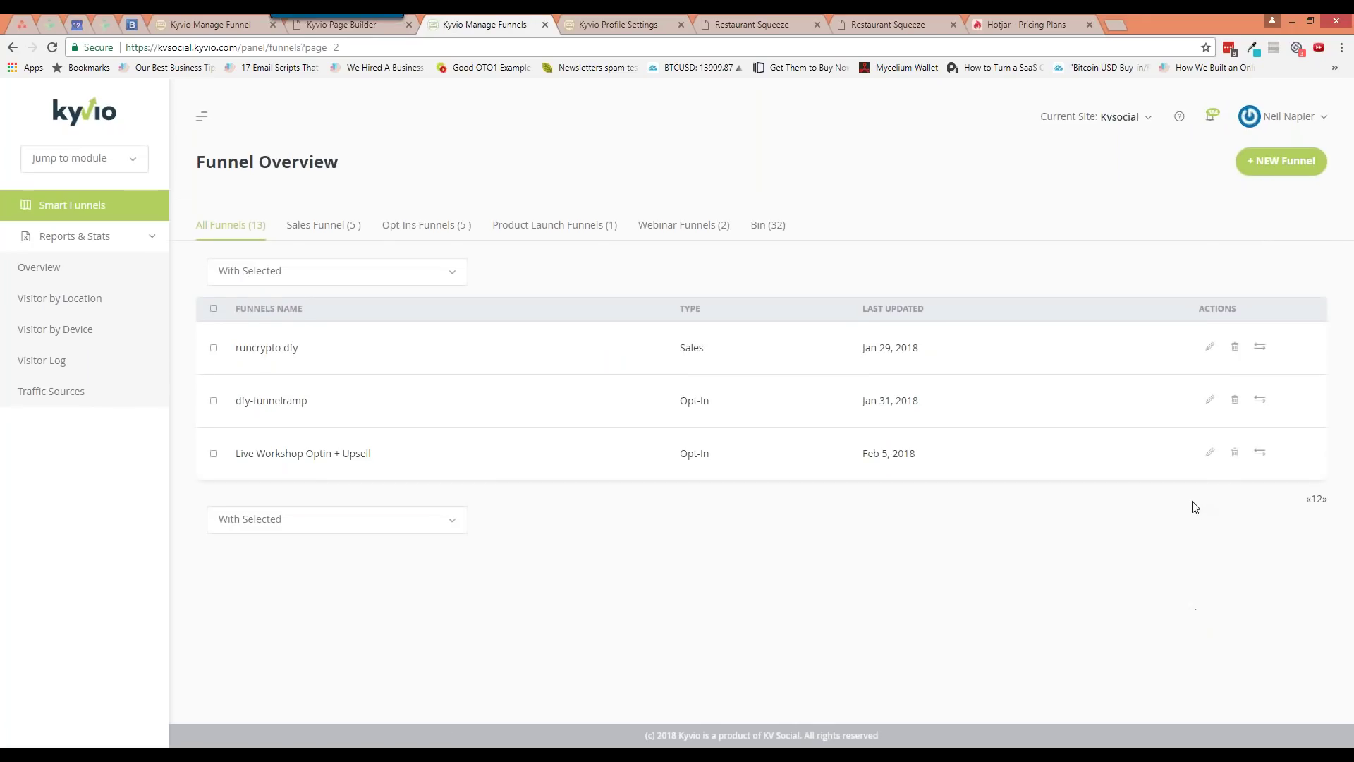
{"action": "left_click", "coordinate": [1209, 452]}
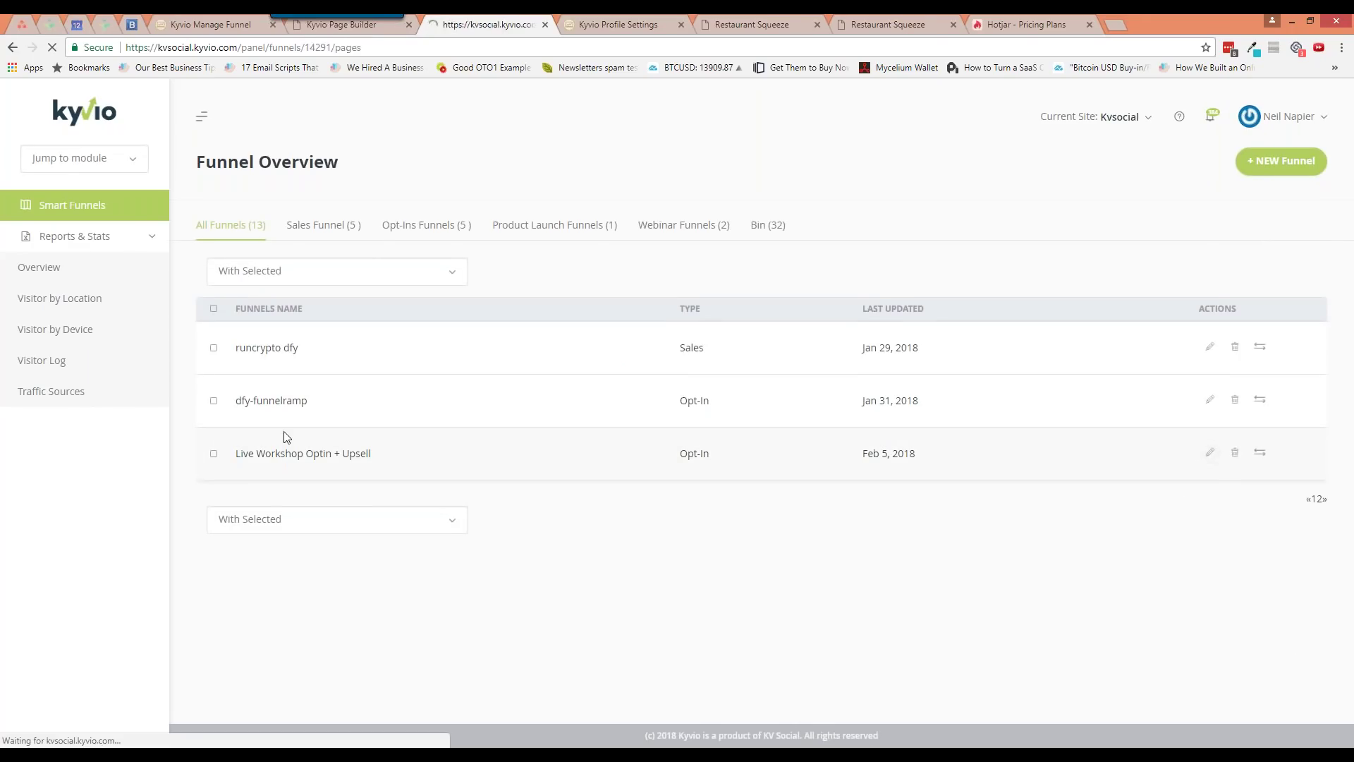
Select the Squeeze Page, view the bulk publish options, then switch the selection to Upsell #1
{"action": "left_click", "coordinate": [213, 311]}
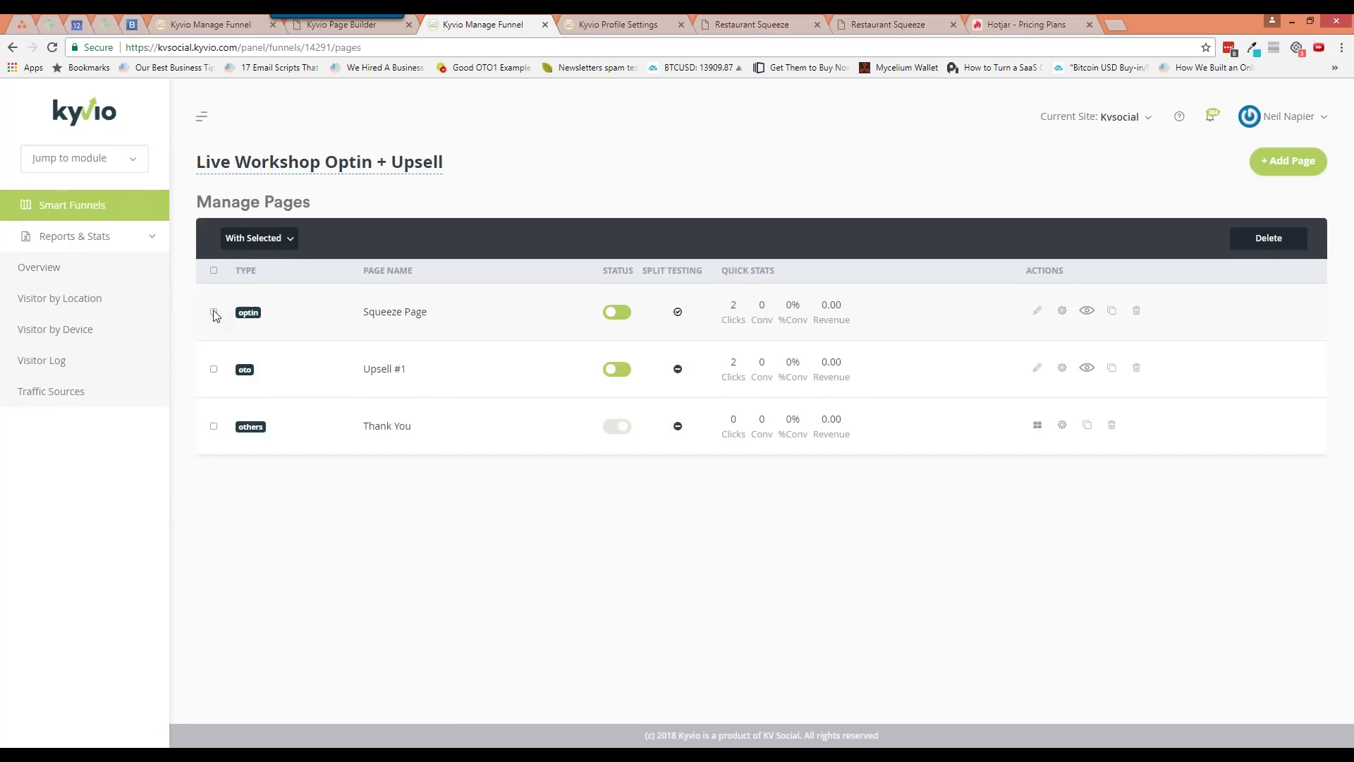
{"action": "left_click", "coordinate": [258, 239]}
{"action": "left_click", "coordinate": [462, 523]}
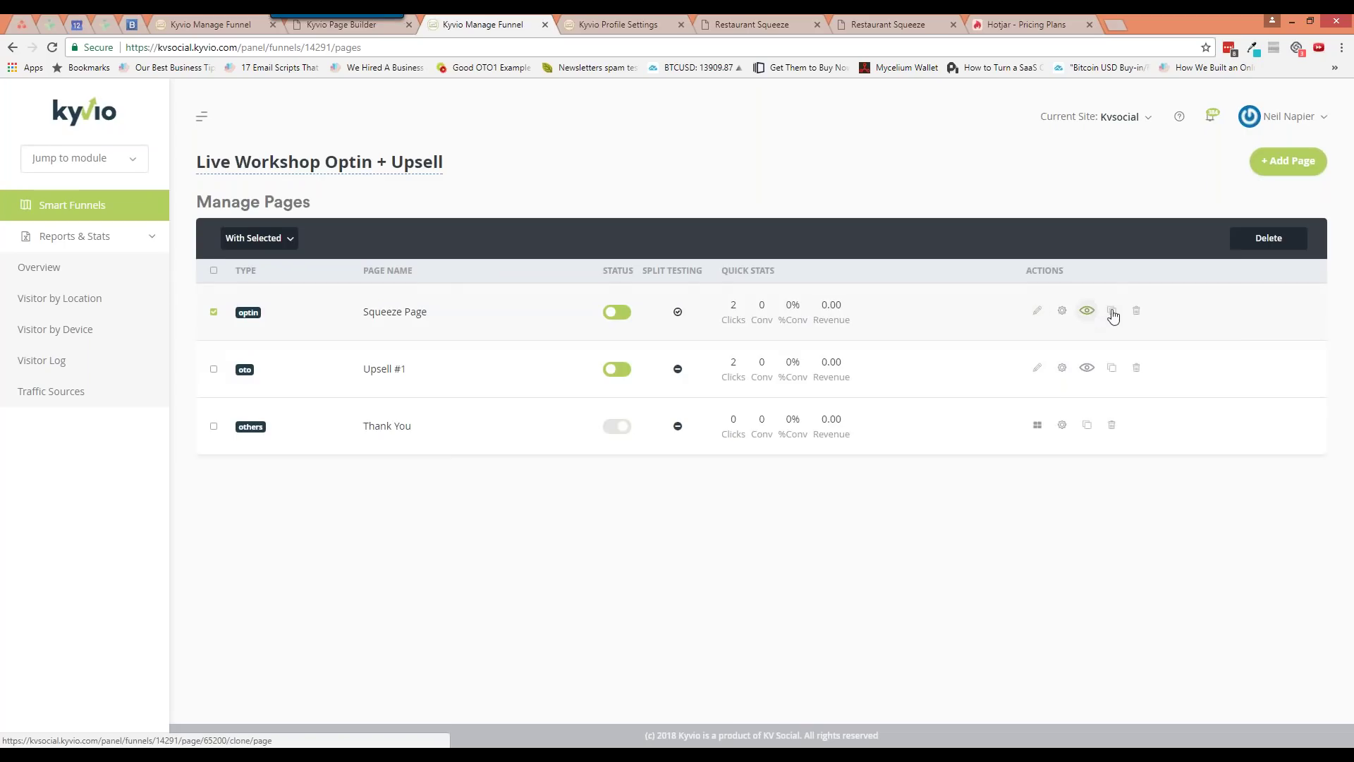
{"action": "left_click", "coordinate": [213, 312]}
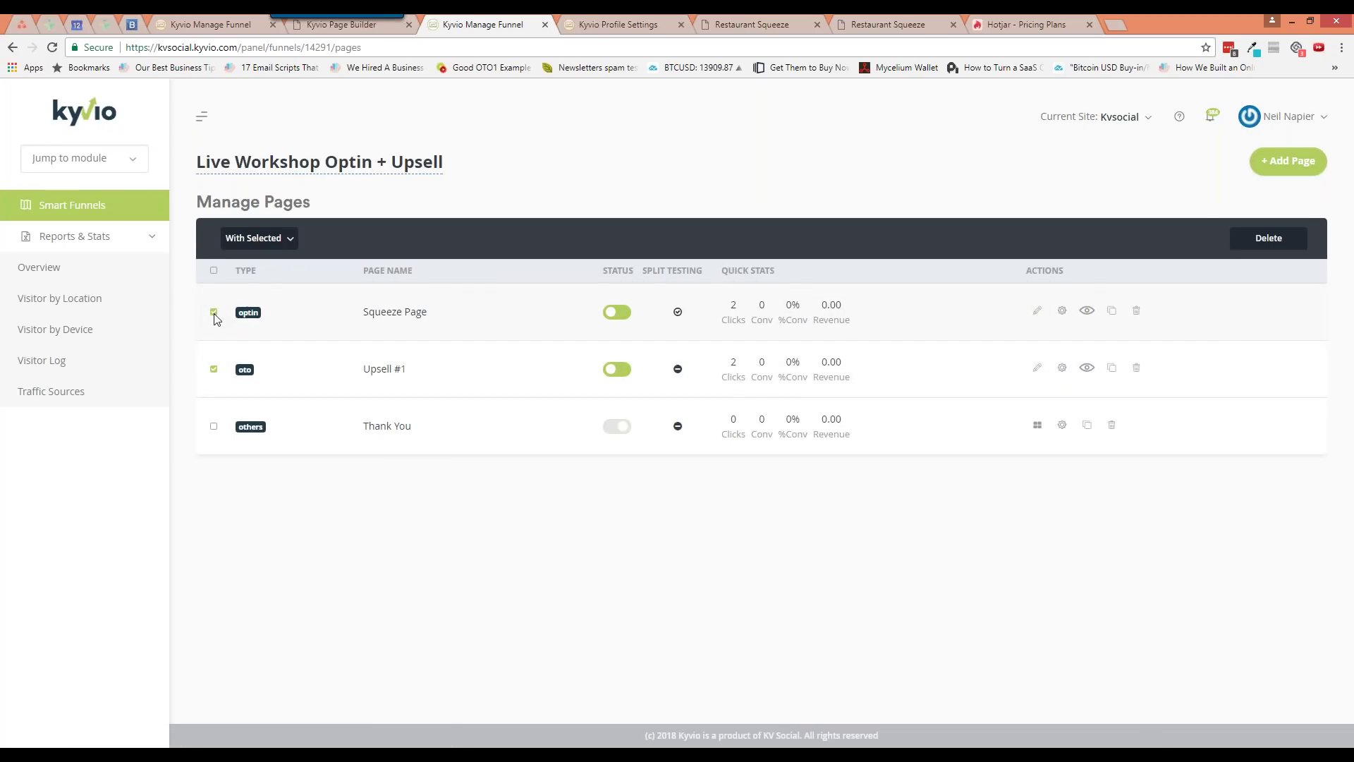
{"action": "left_click", "coordinate": [214, 369]}
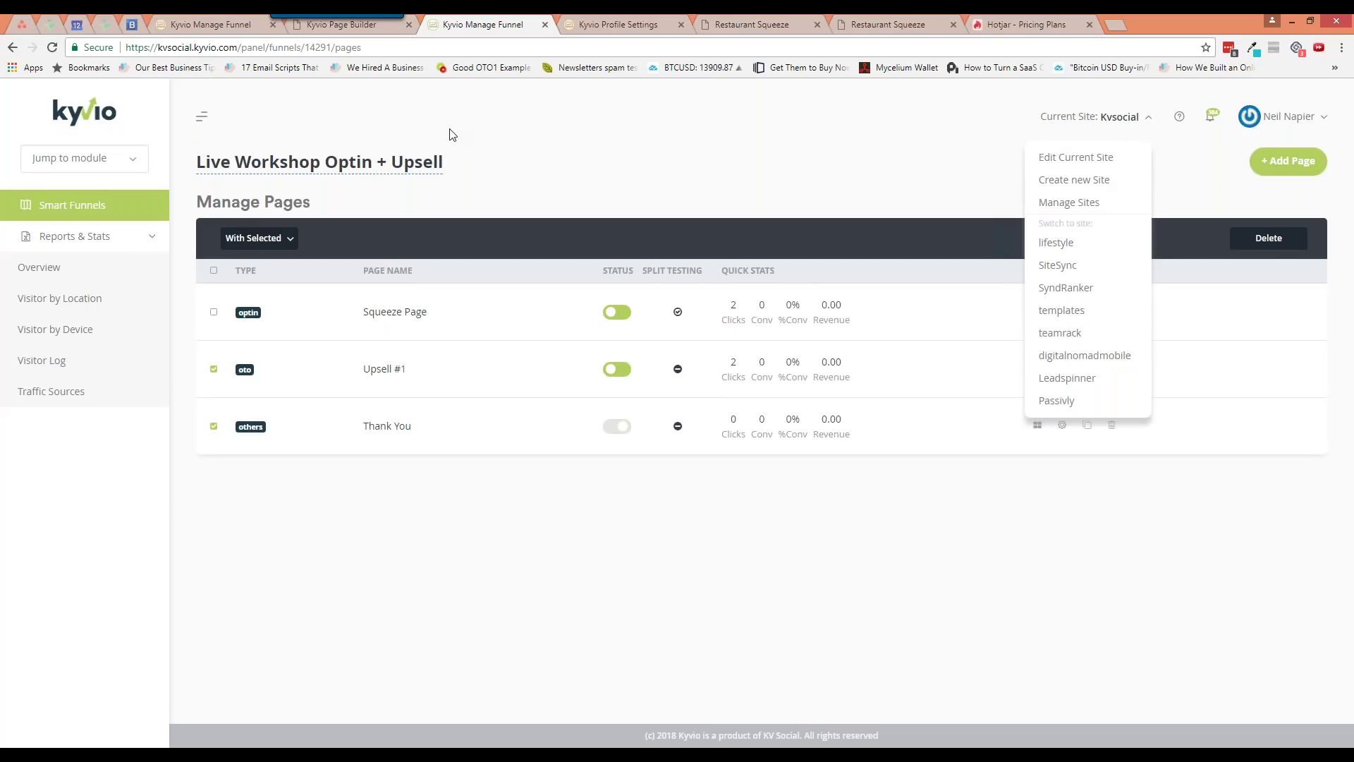
Open Kvsocial's site settings and validate its custom domain against the Google, Level3 and Open DNS checks
{"action": "left_click", "coordinate": [1086, 162]}
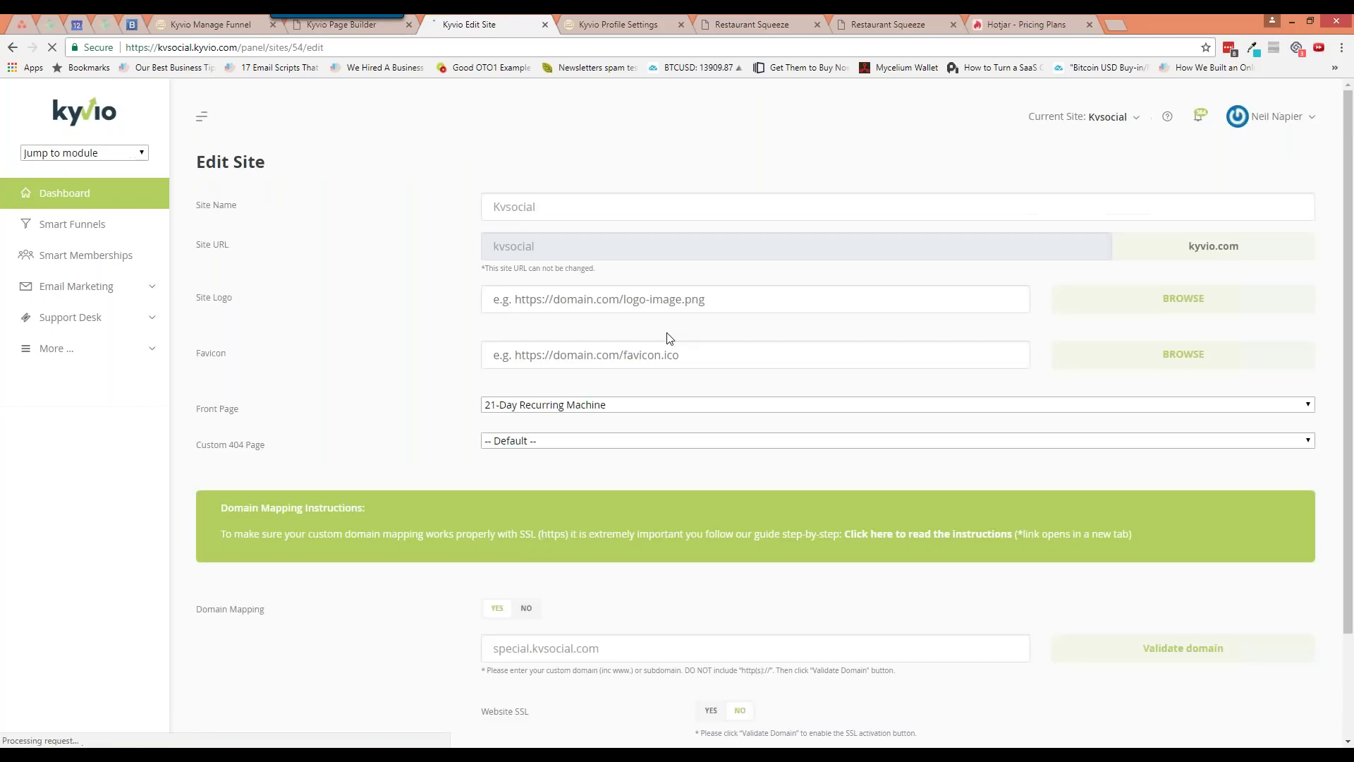
{"action": "scroll", "coordinate": [669, 338], "scroll_direction": "down", "scroll_amount": 3}
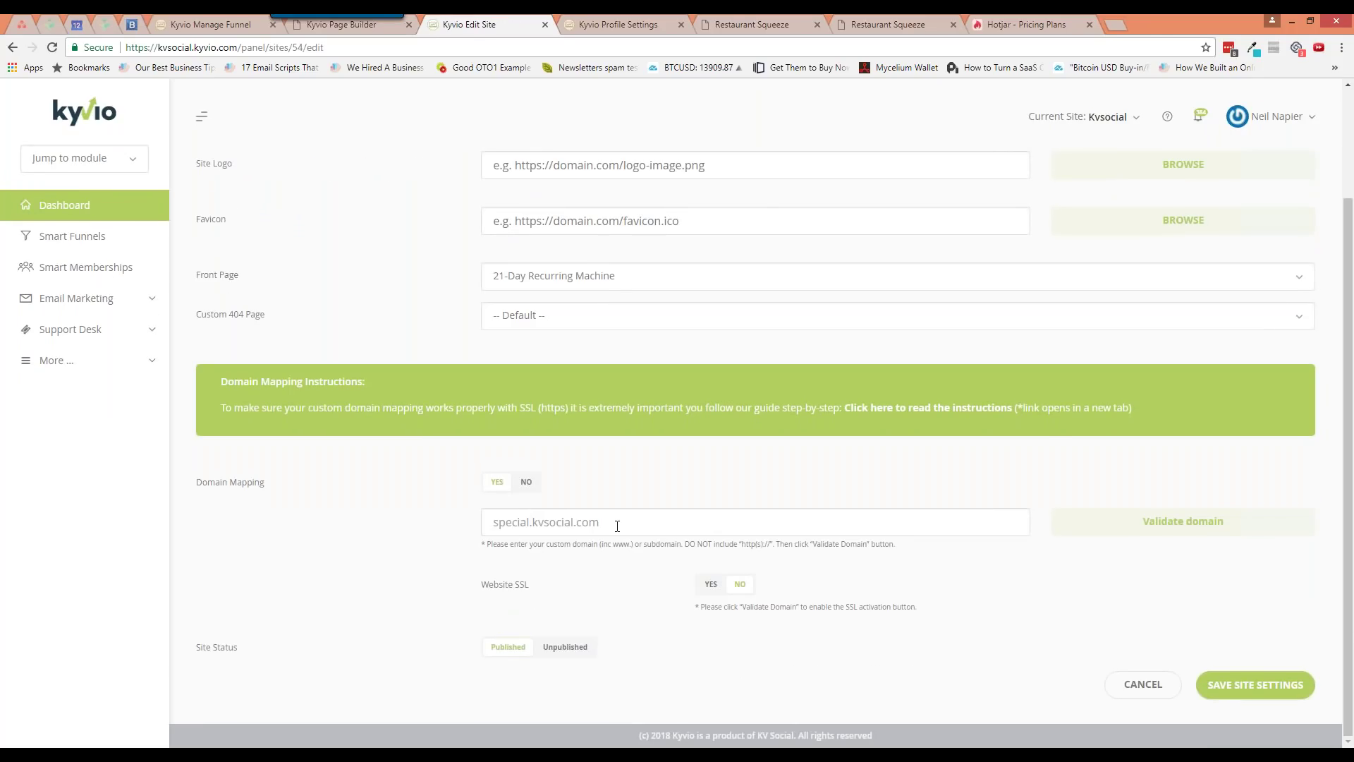
{"action": "left_click", "coordinate": [711, 596]}
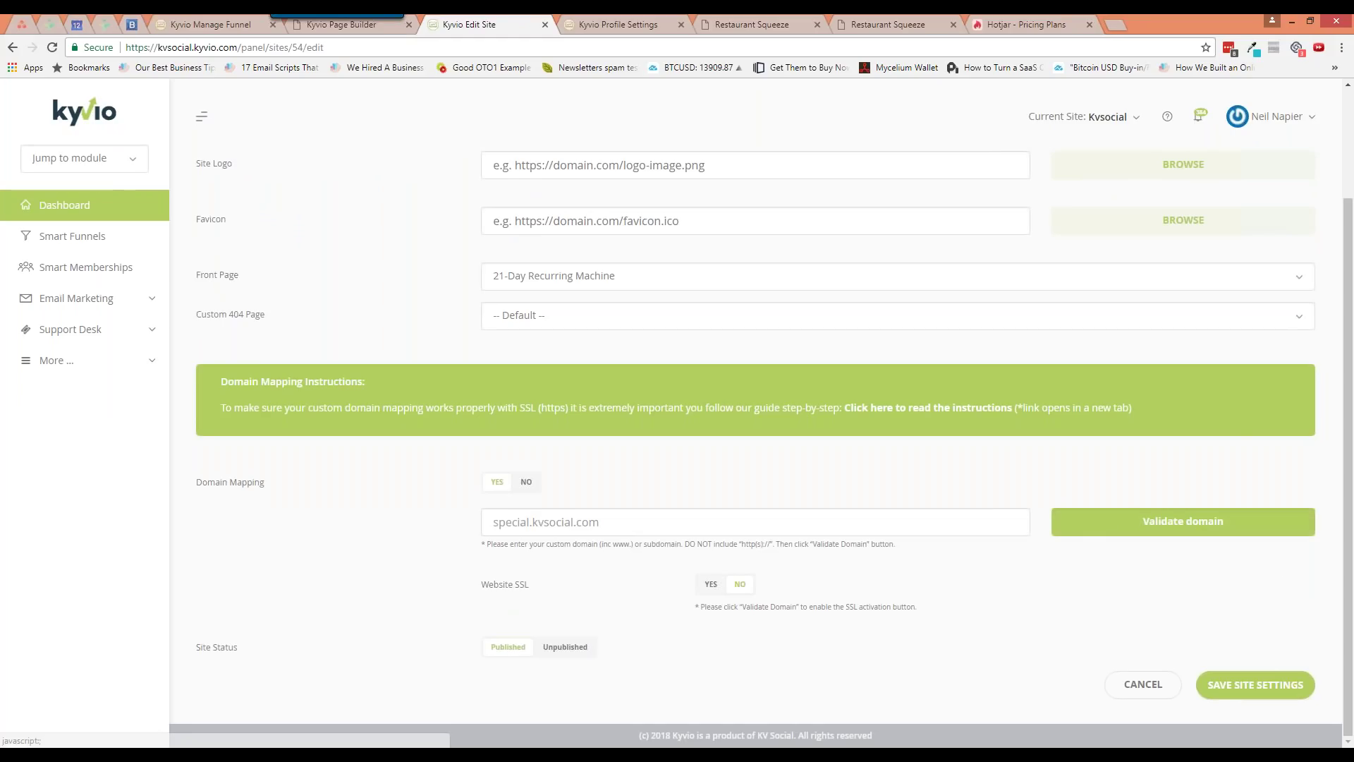
{"action": "left_click", "coordinate": [1136, 523]}
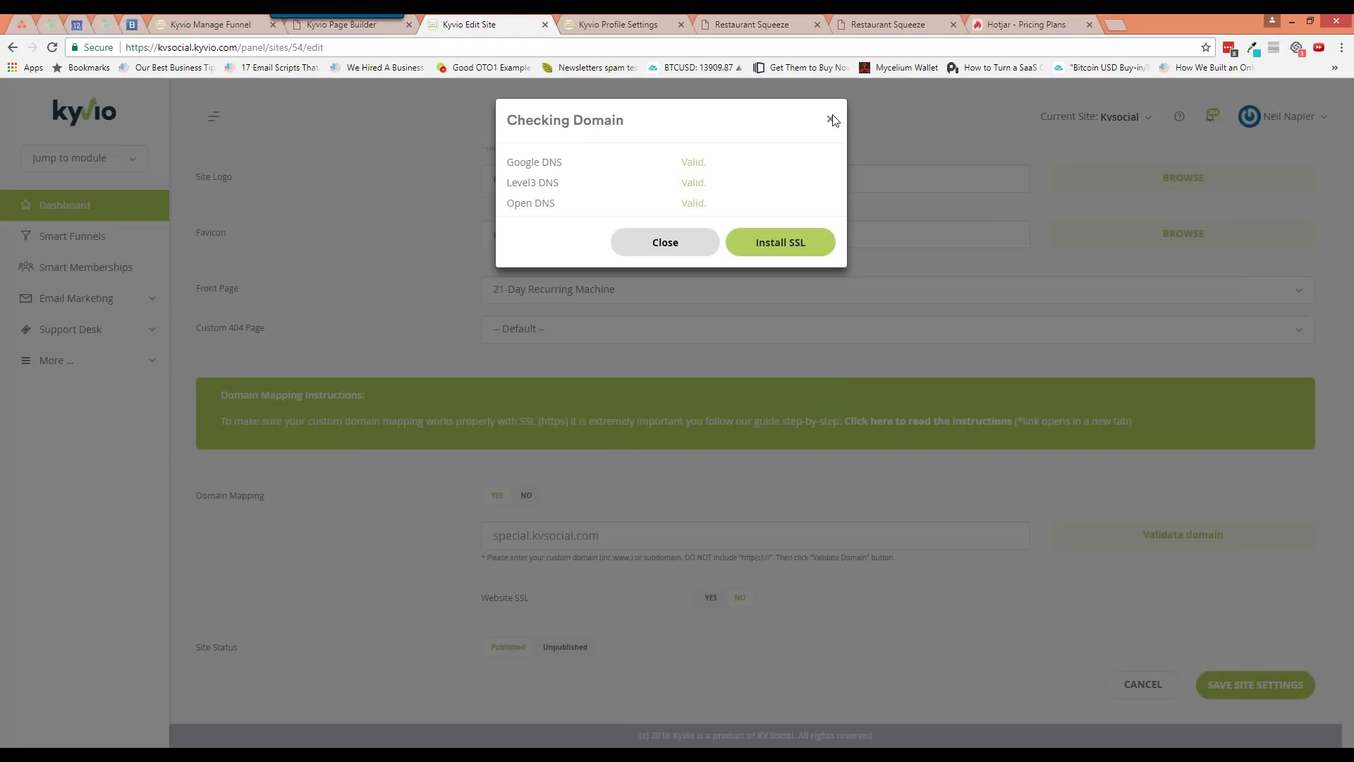
{"action": "left_click", "coordinate": [832, 121]}
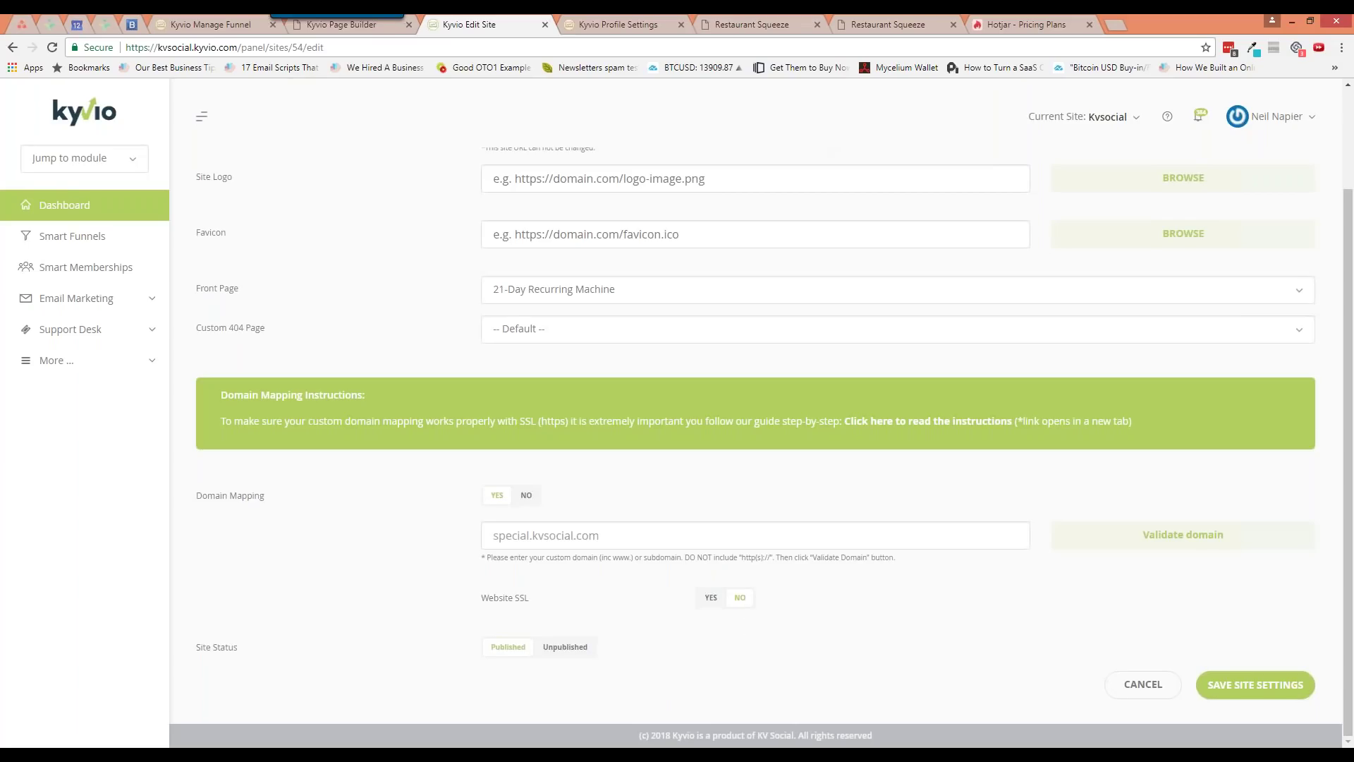
Try switching Website SSL to Yes and save the site settings; SSL stays off
{"action": "left_click", "coordinate": [711, 597]}
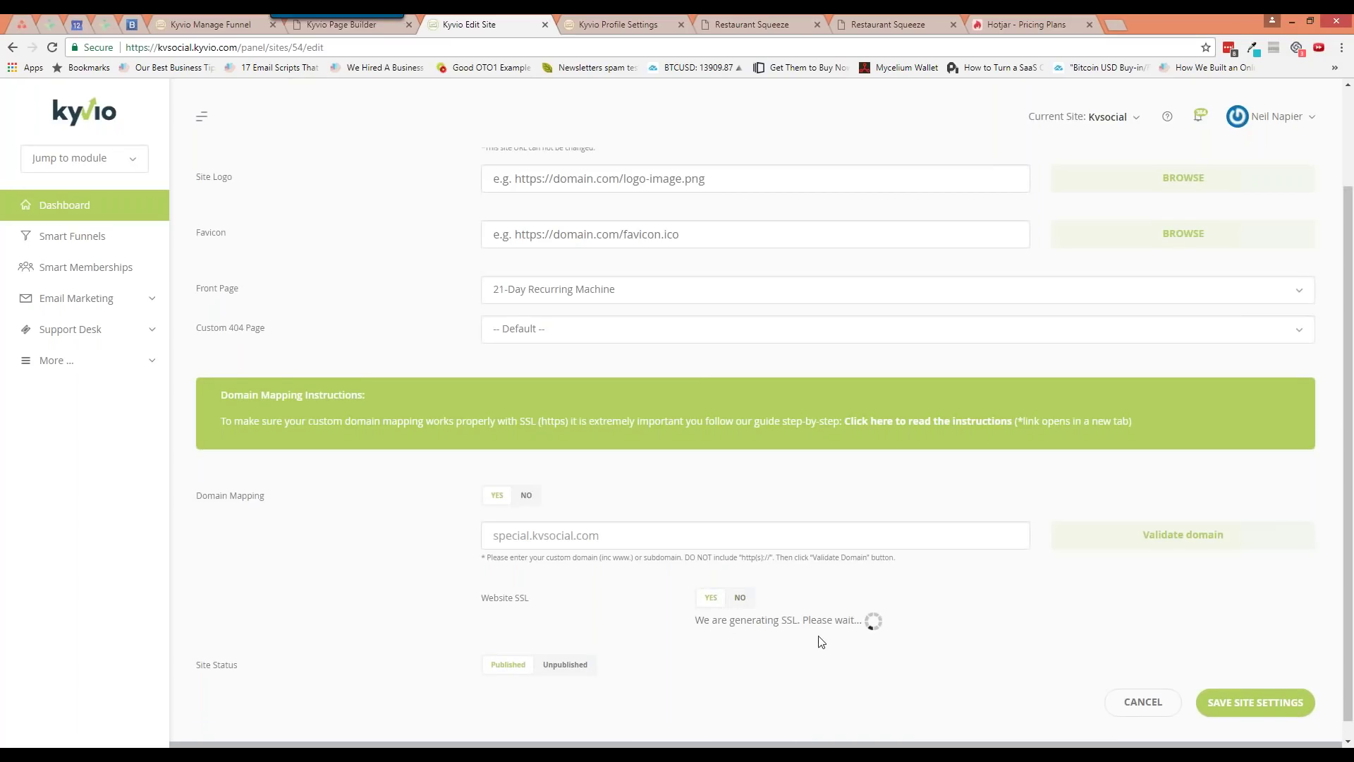
{"action": "left_click", "coordinate": [1246, 697]}
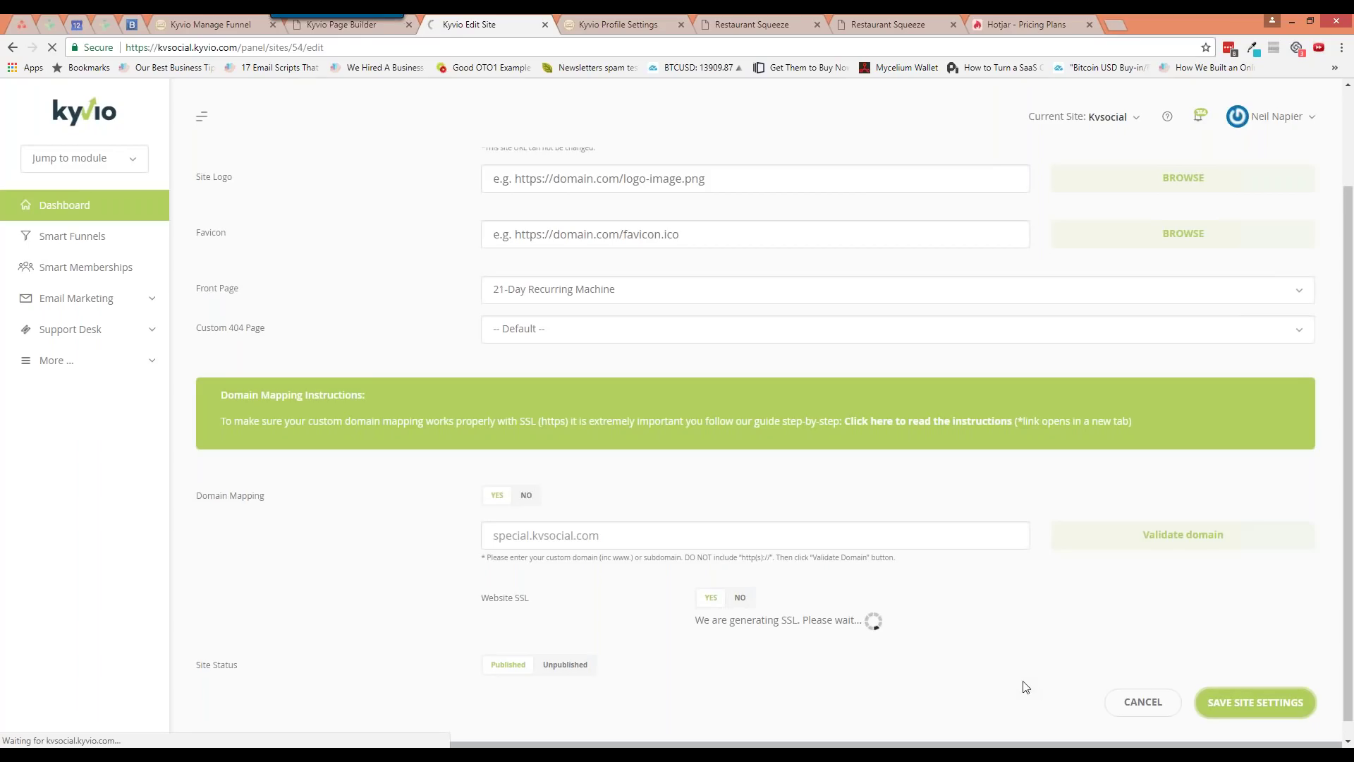
{"action": "scroll", "coordinate": [938, 666], "scroll_direction": "down", "scroll_amount": 3}
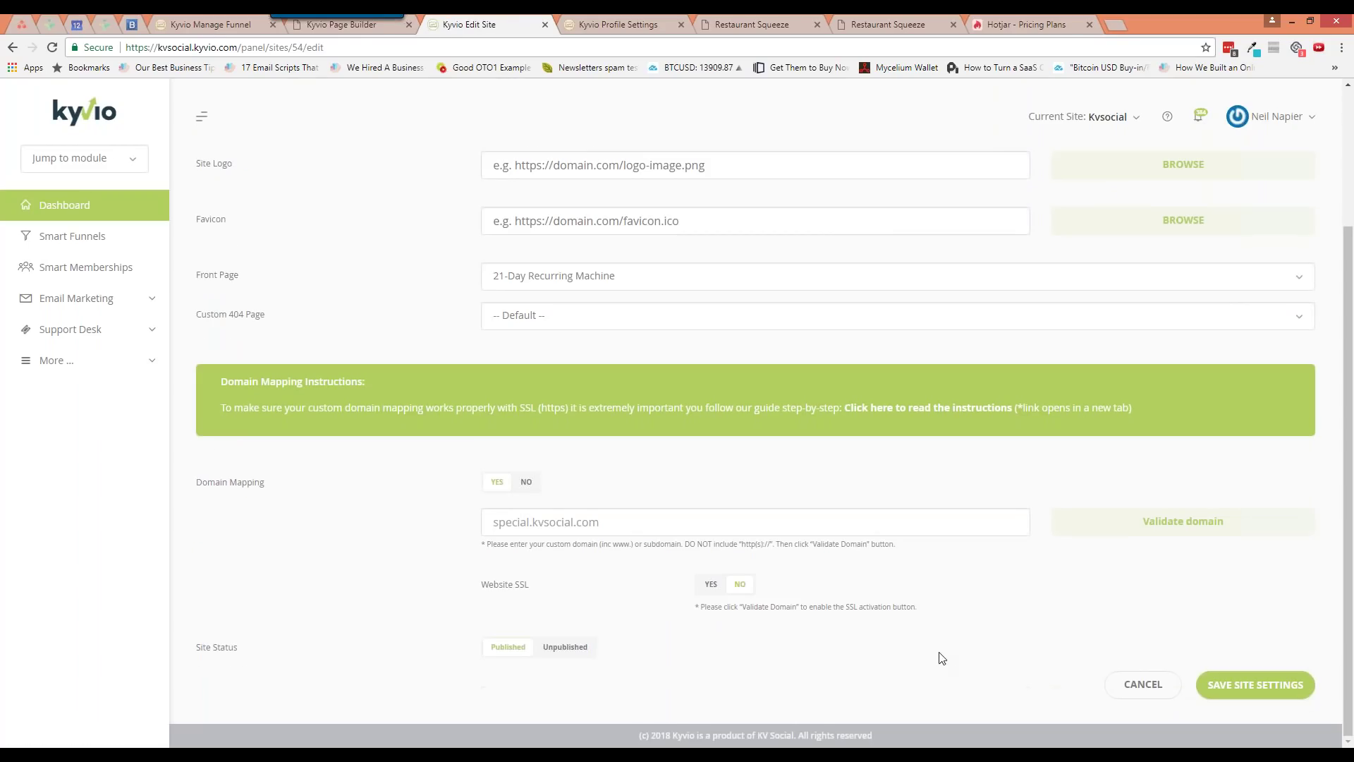
{"action": "double_click", "coordinate": [711, 586]}
Save the Kvsocial site settings with Website SSL still off, then open a new browser tab
{"action": "right_click", "coordinate": [654, 592]}
{"action": "left_click", "coordinate": [1235, 681]}
{"action": "left_click", "coordinate": [1245, 683]}
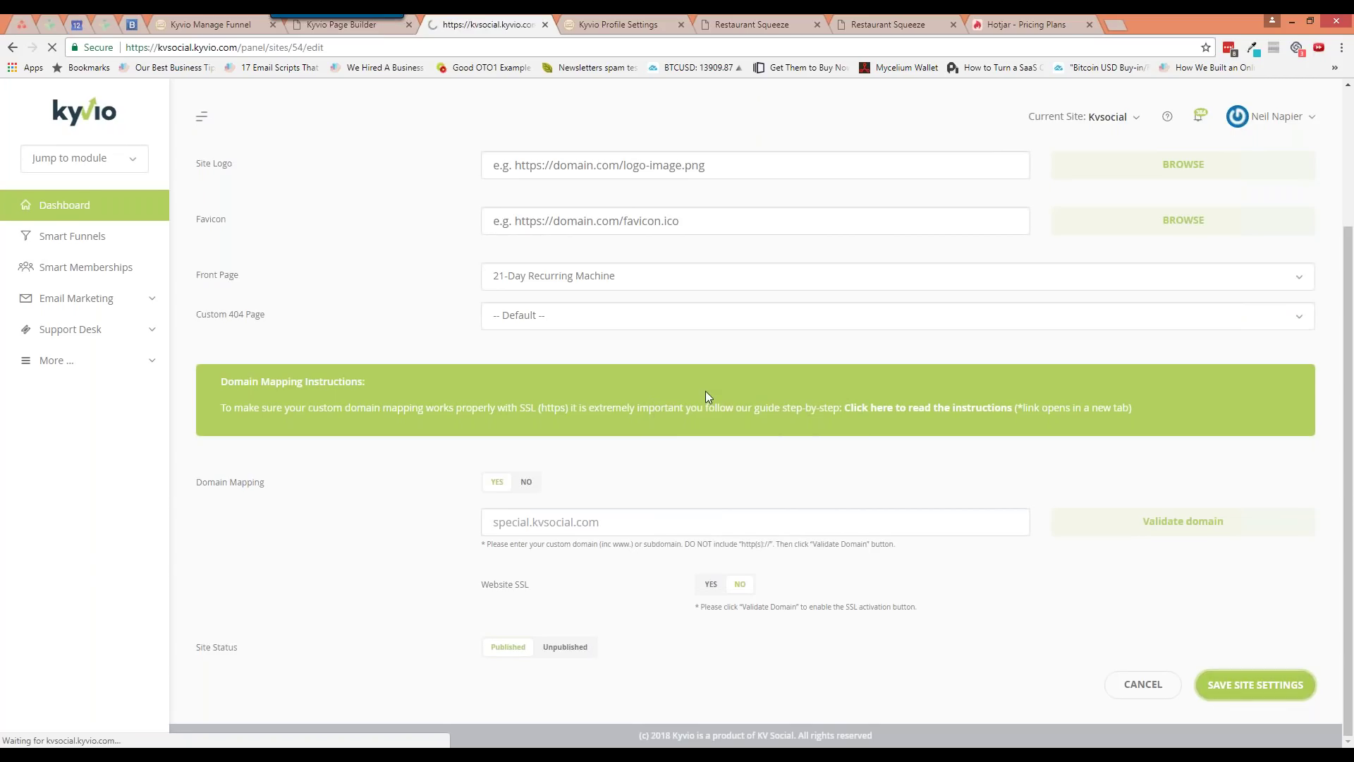
{"action": "scroll", "coordinate": [690, 532], "scroll_direction": "down", "scroll_amount": 5}
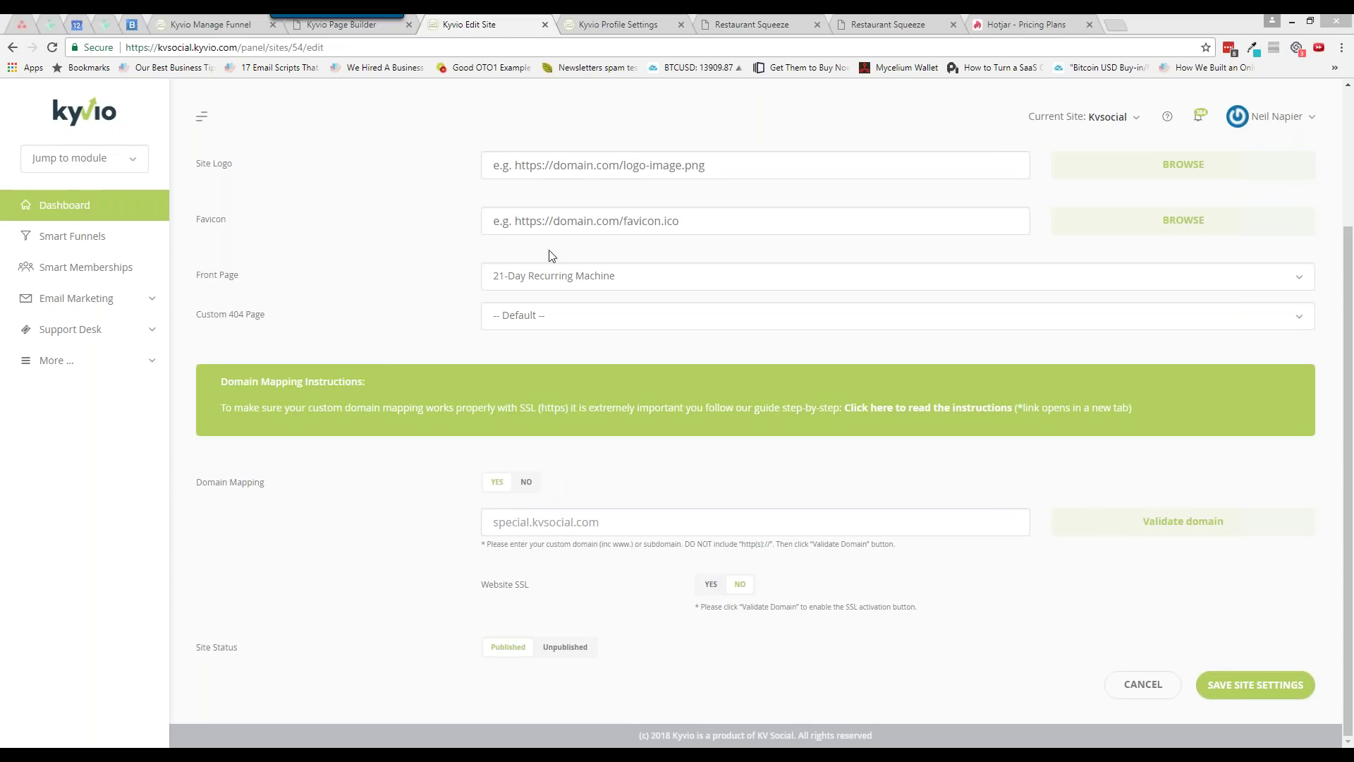
{"action": "left_click", "coordinate": [1122, 26]}
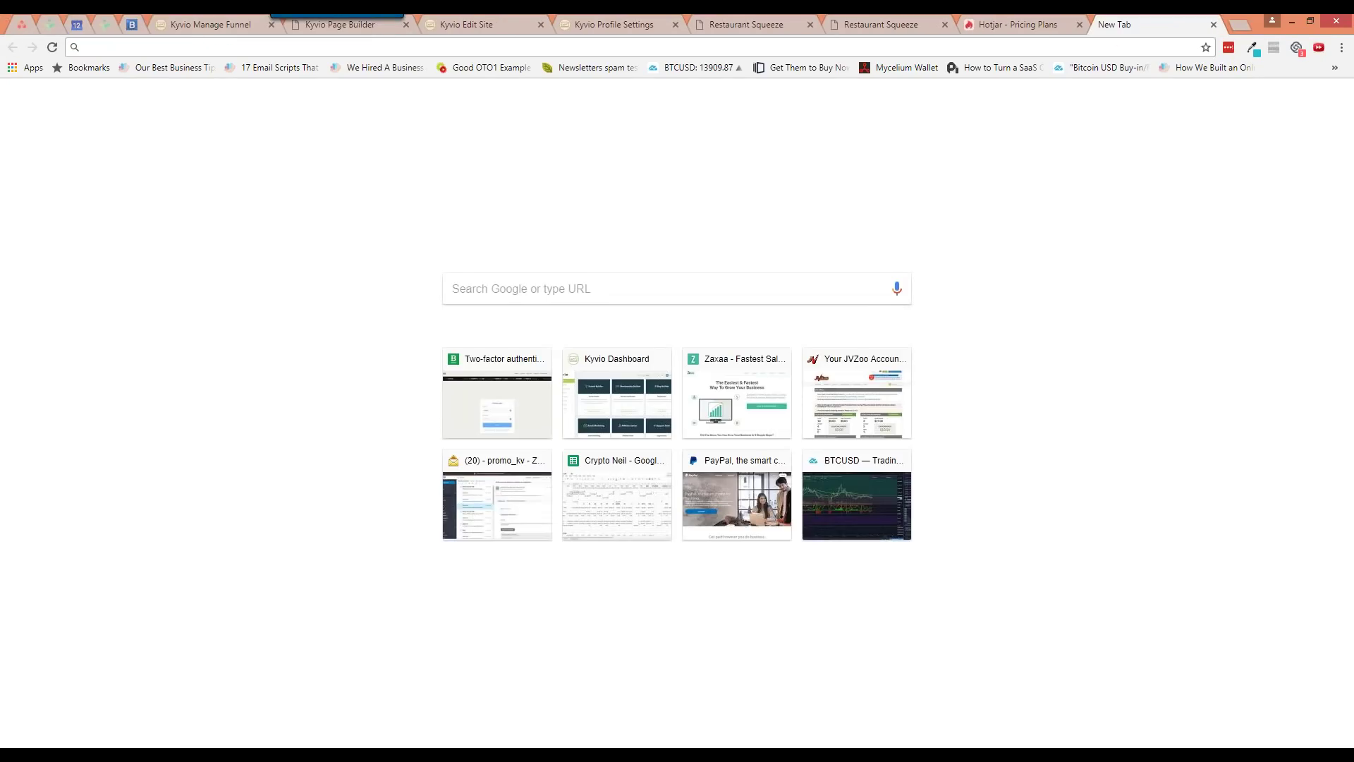
Load kyvio.com, visit its Contact Us support portal, and go back to the home page
{"action": "type", "text": "kyvio.com/"}
{"action": "key", "text": "Return"}
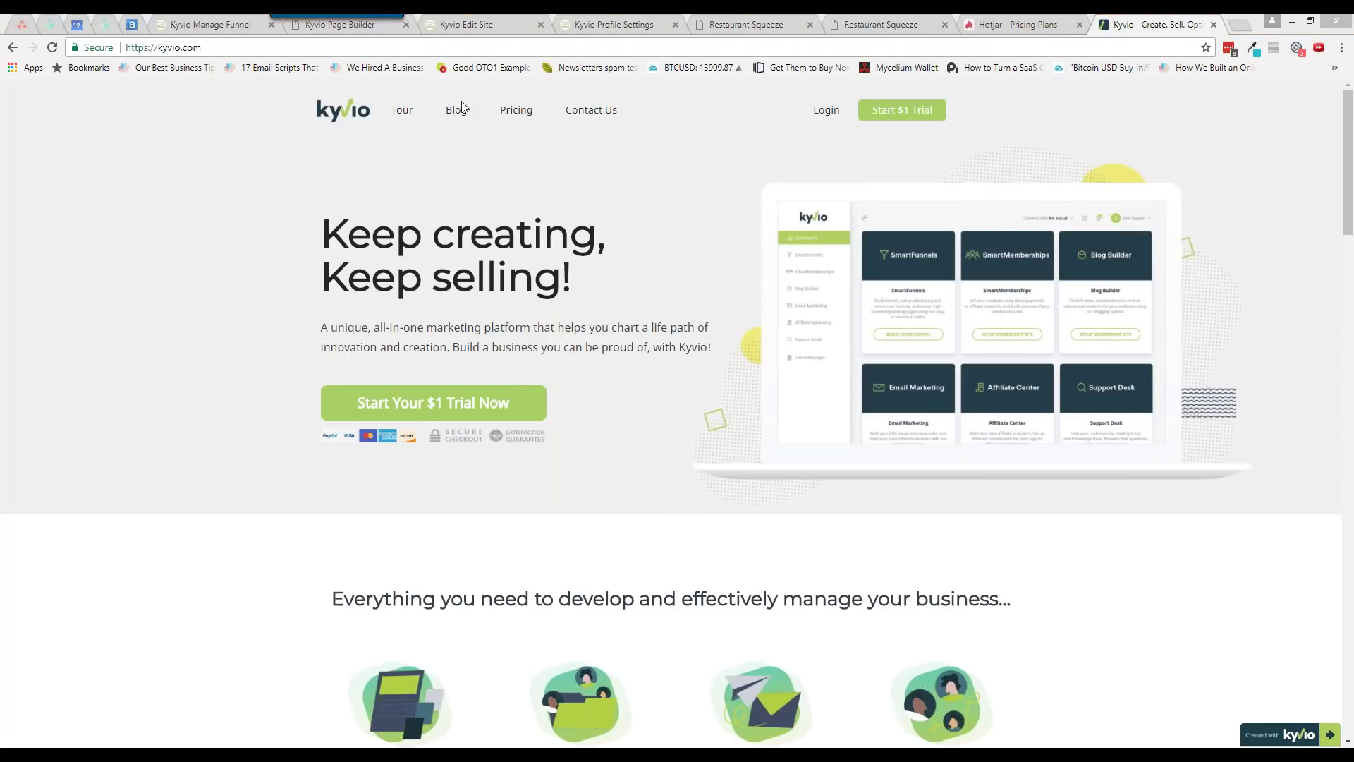
{"action": "left_click", "coordinate": [571, 115]}
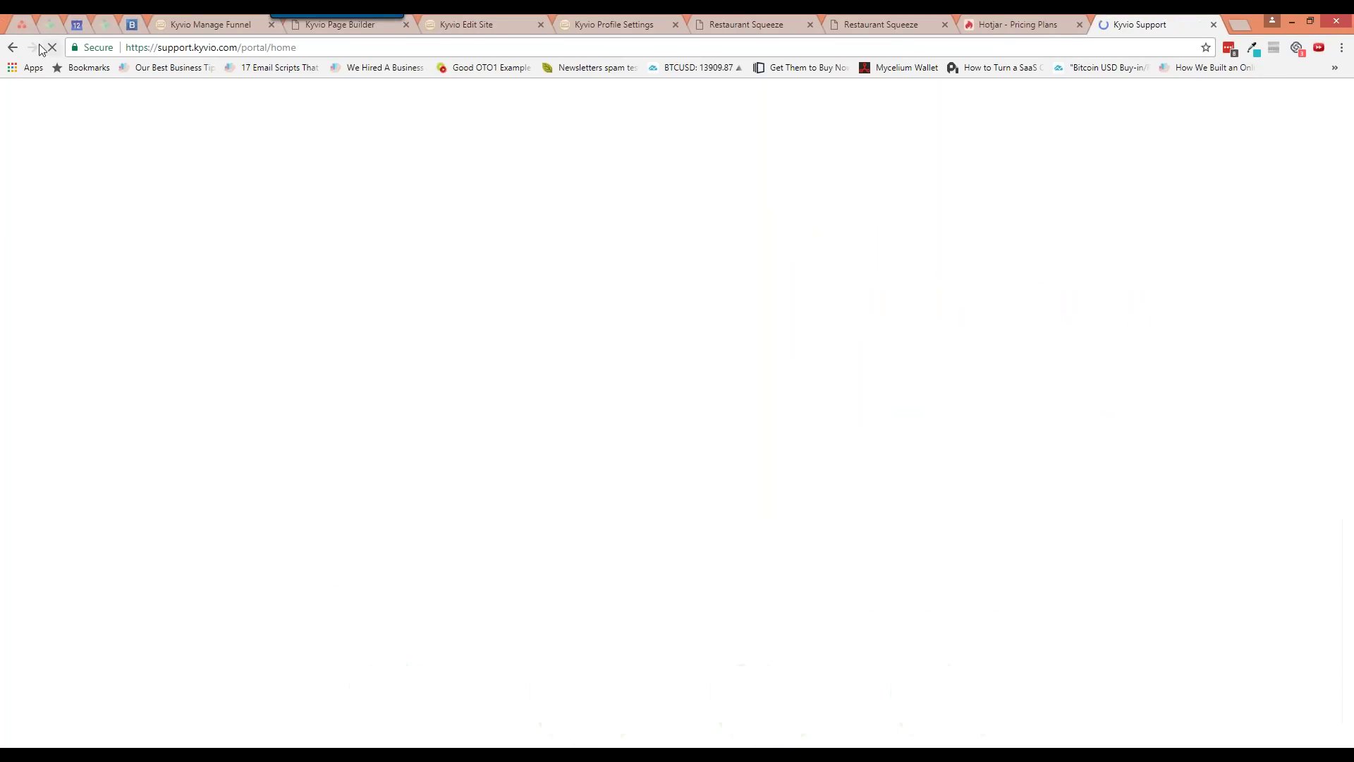
{"action": "left_click", "coordinate": [13, 47]}
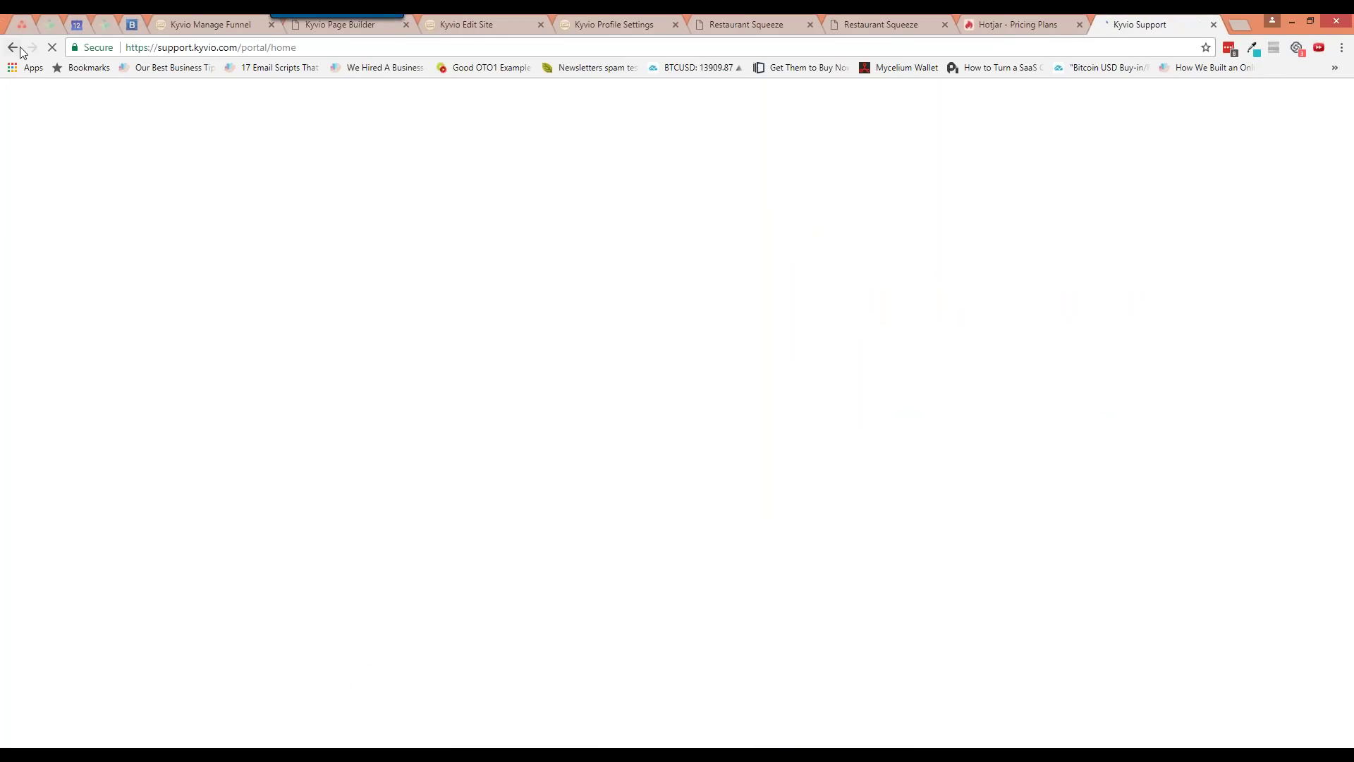